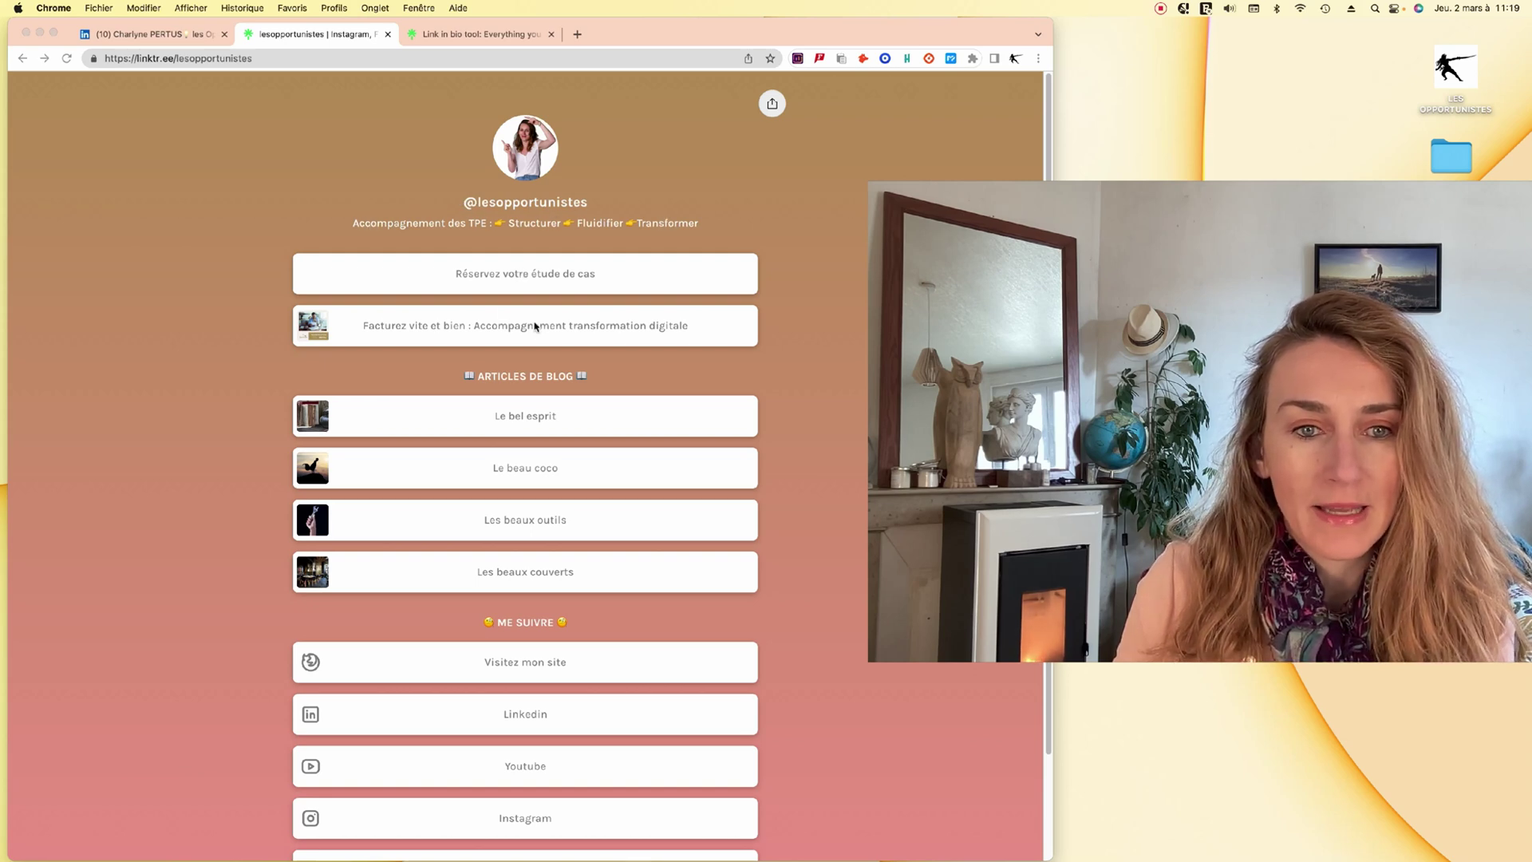
Open the 'Réservez votre étude de cas' booking link in a new tab and view the Calendly page.
scroll(528, 381, "down", 3)
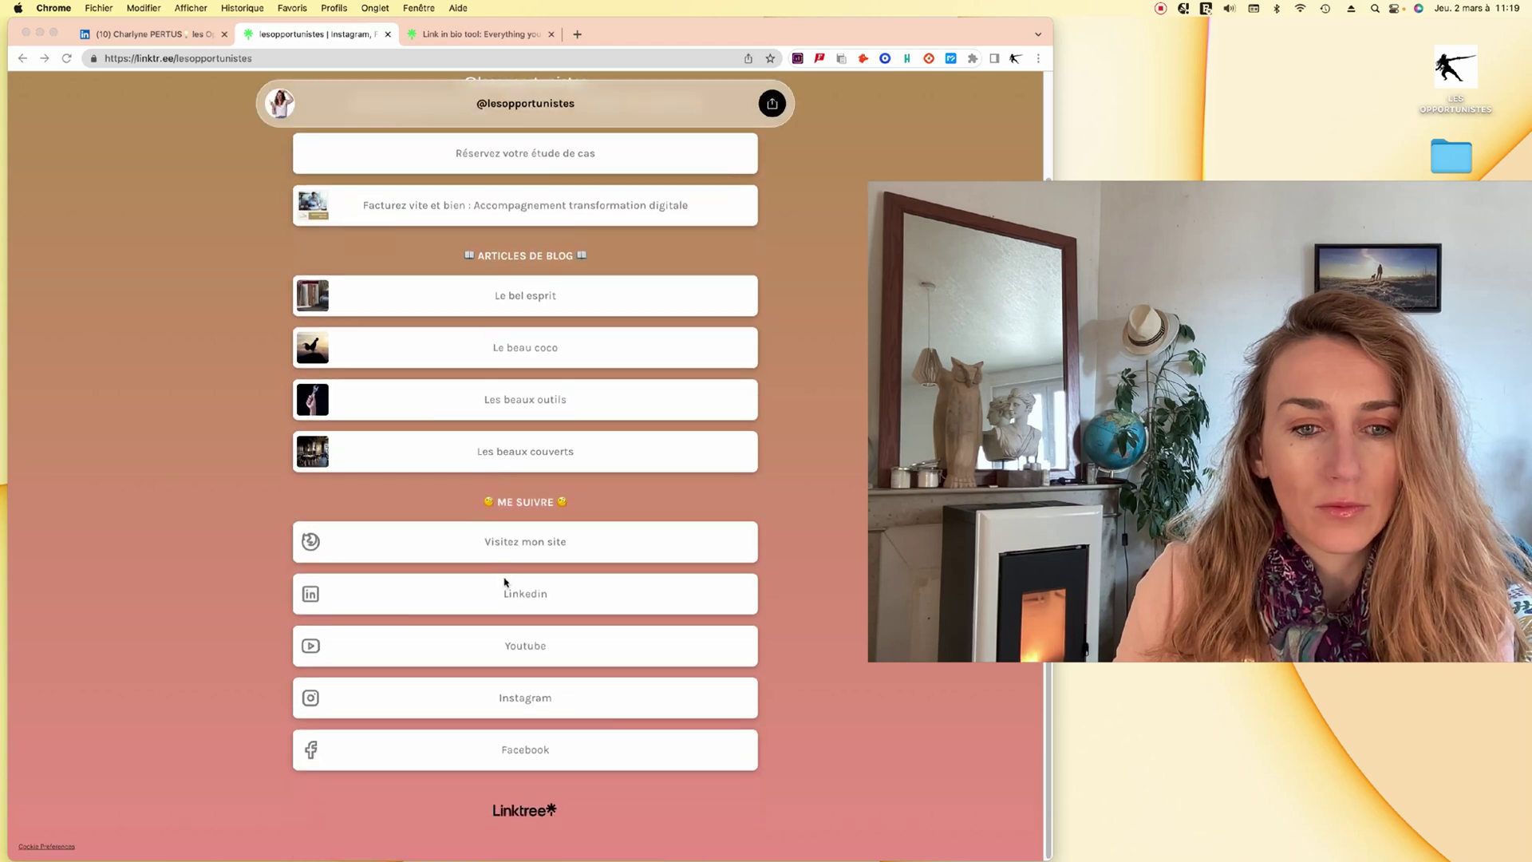
scroll(503, 582, "up", 3)
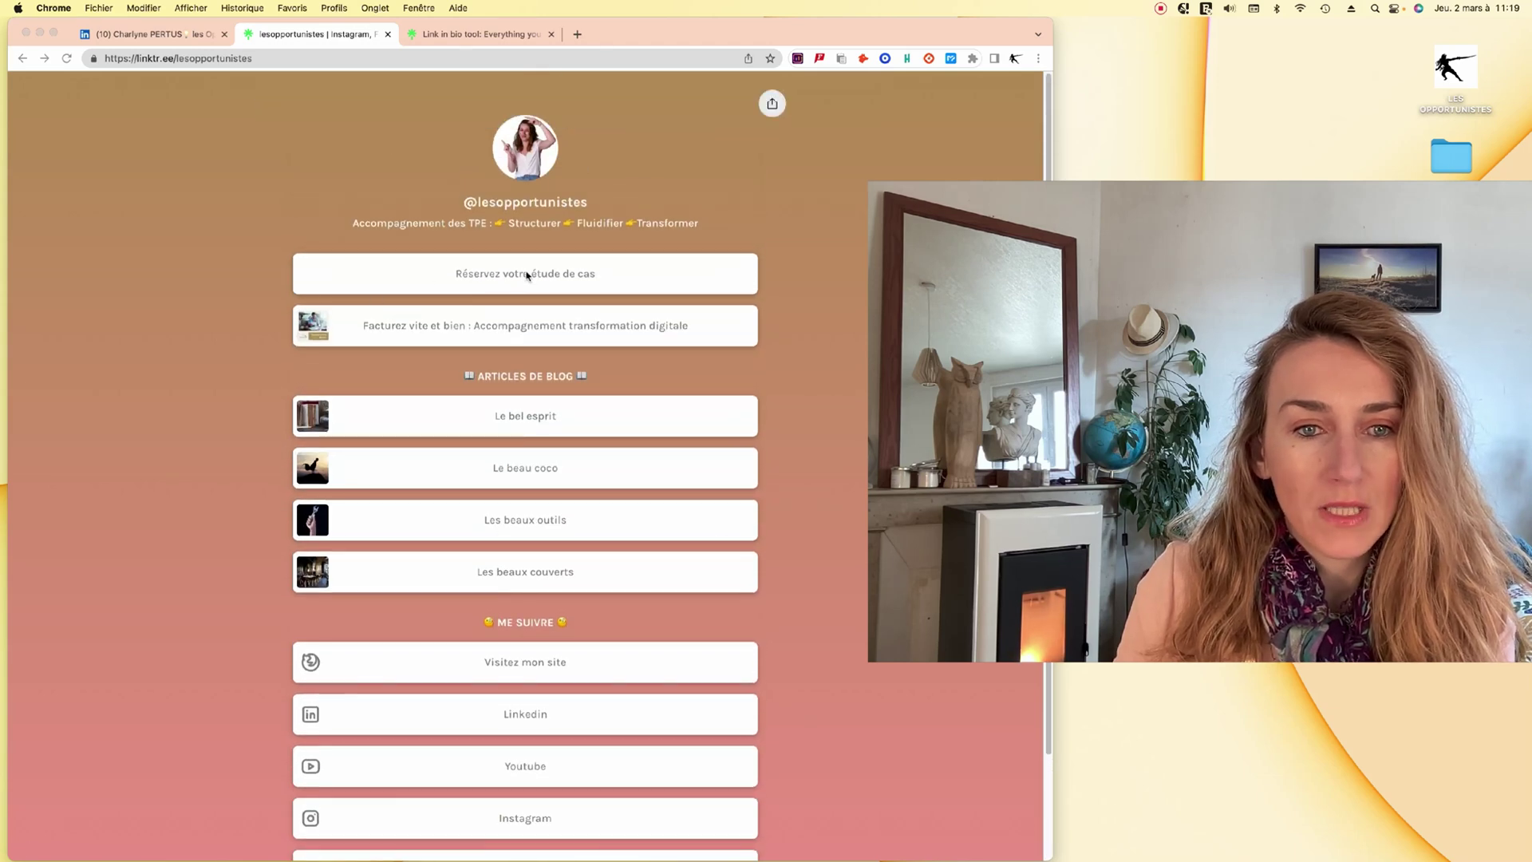
right_click(531, 275)
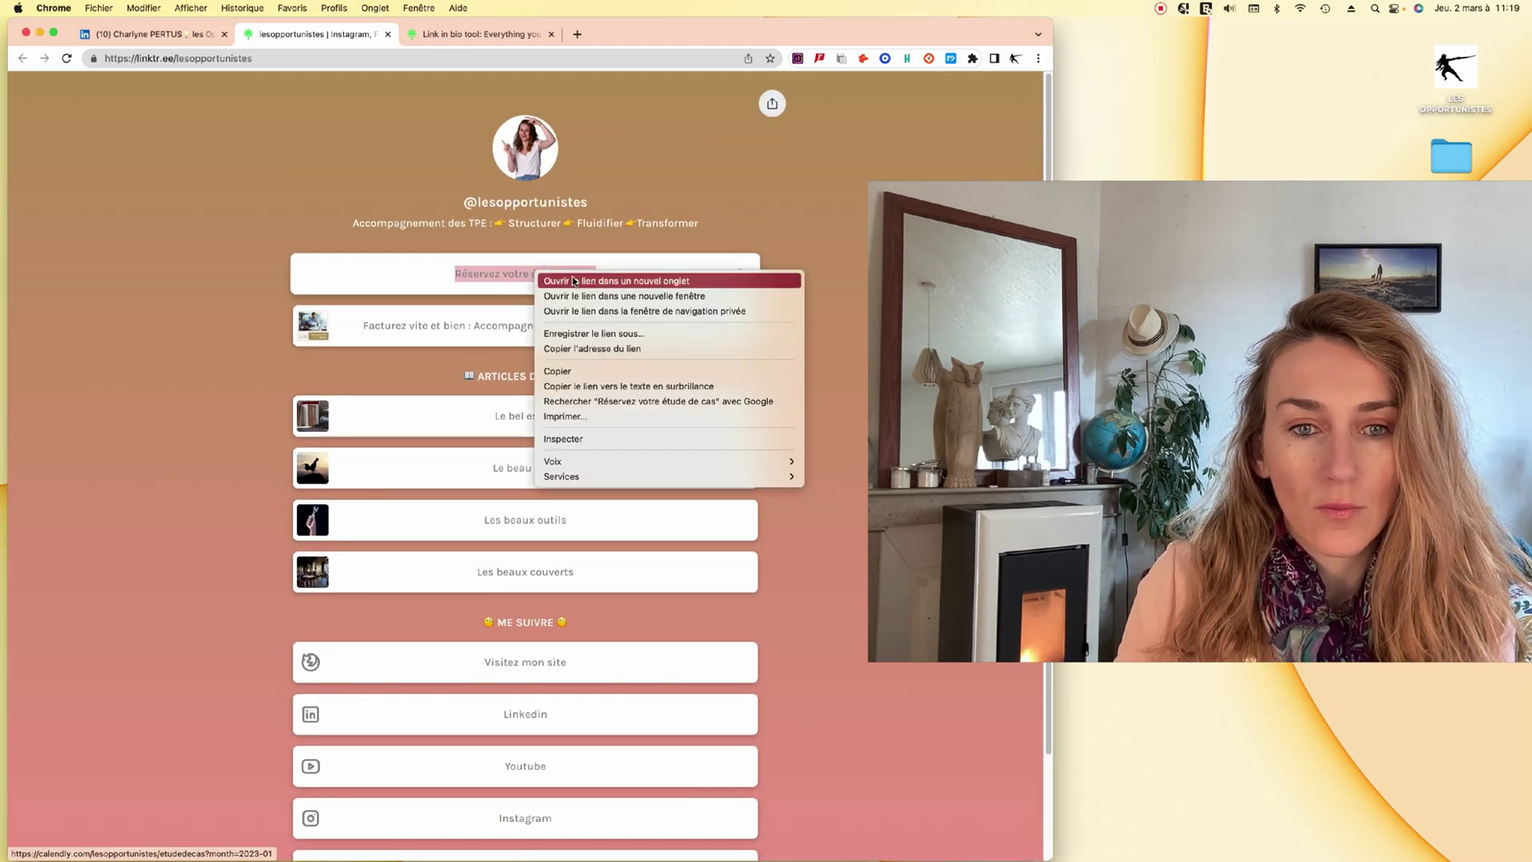
left_click(572, 276)
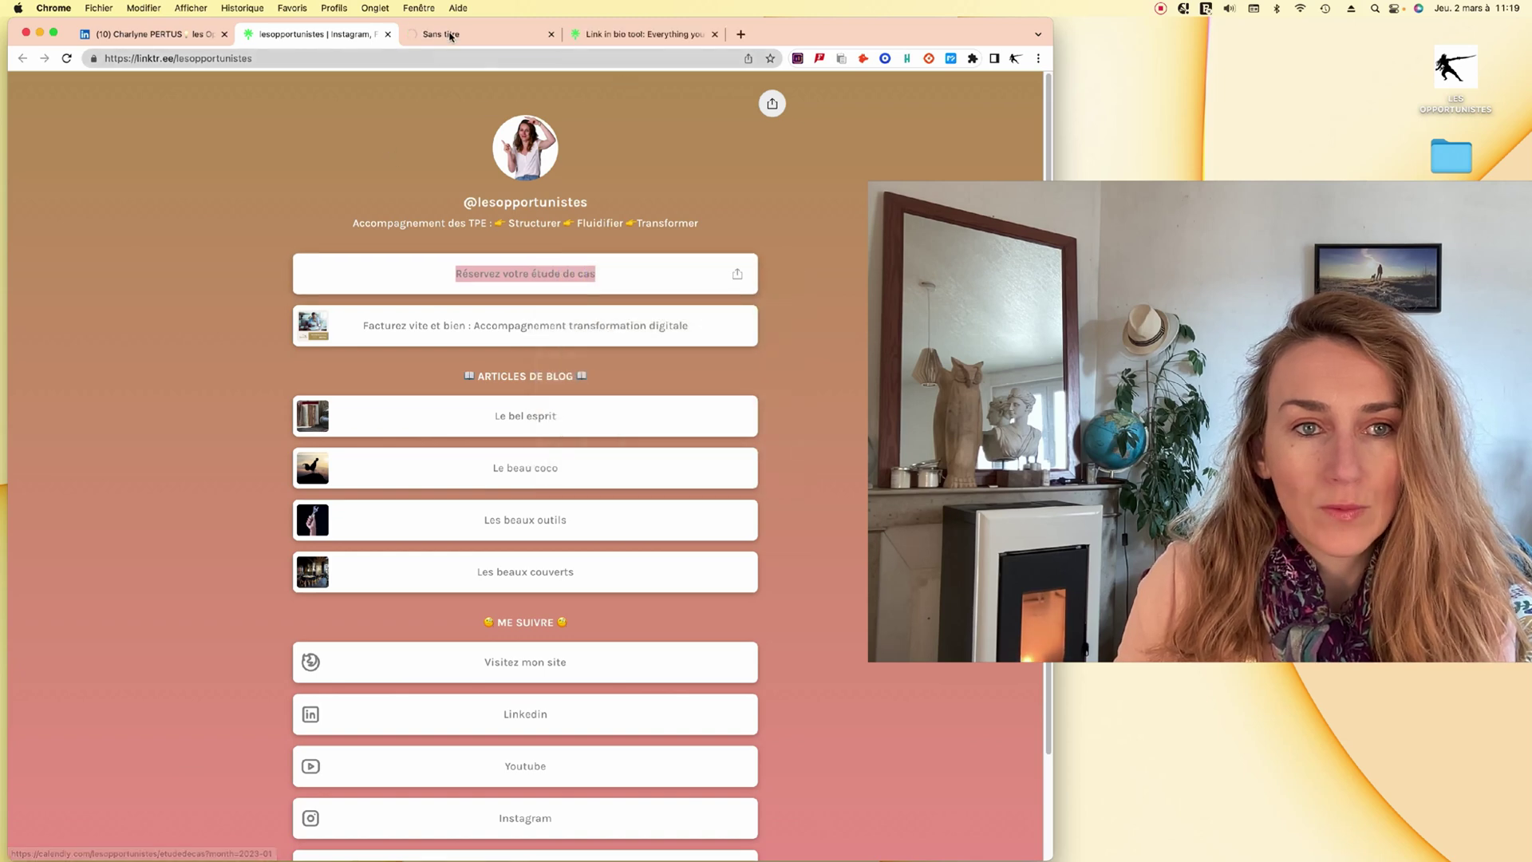
left_click(444, 34)
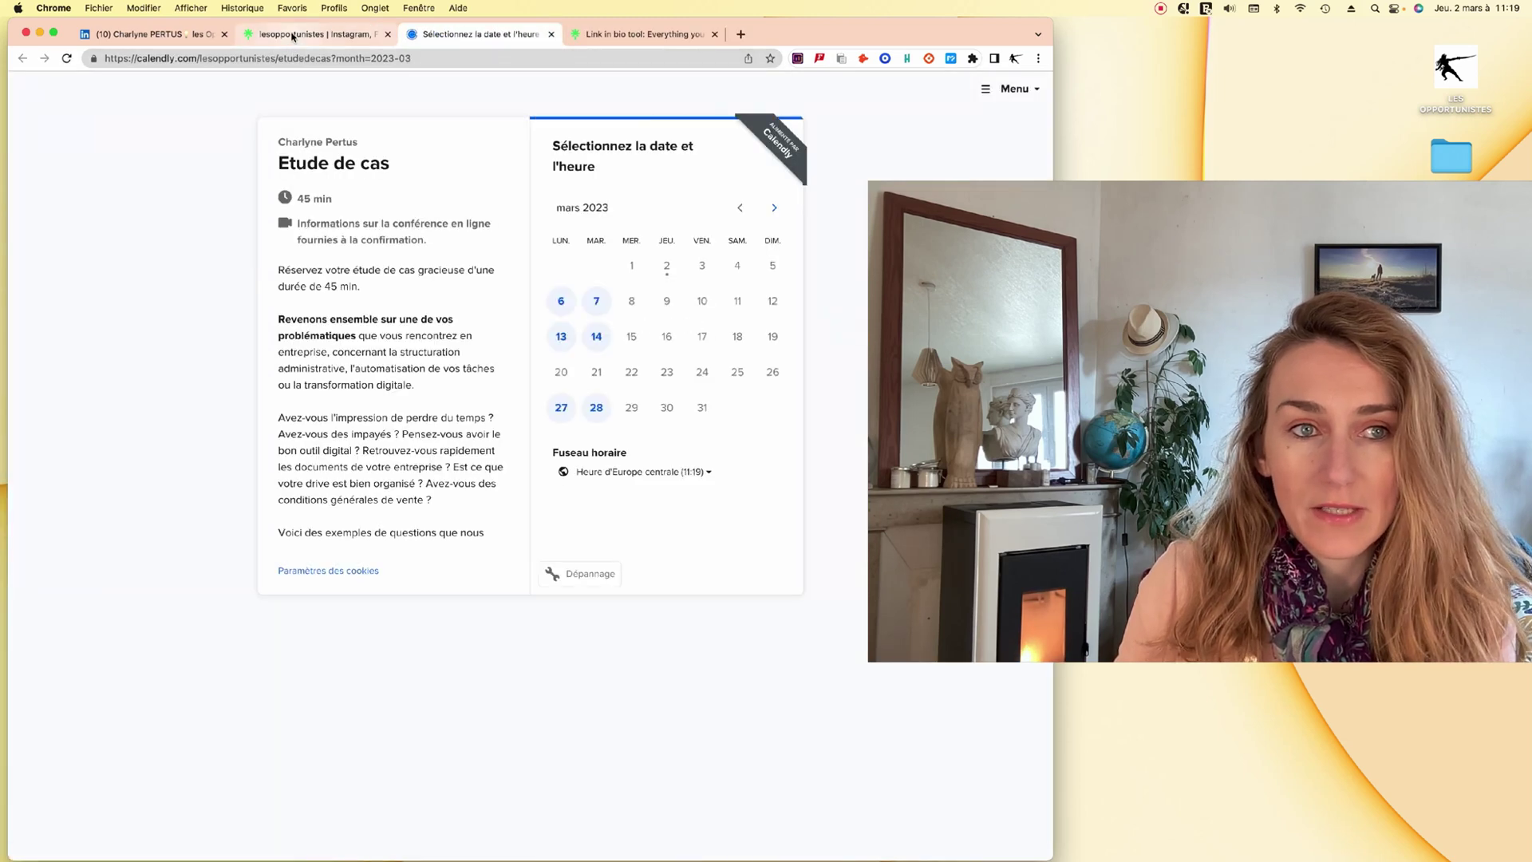
left_click(293, 35)
View the 'Facturez vite et bien' invoicing page, then open the Instagram profile from Linktree.
left_click(548, 326)
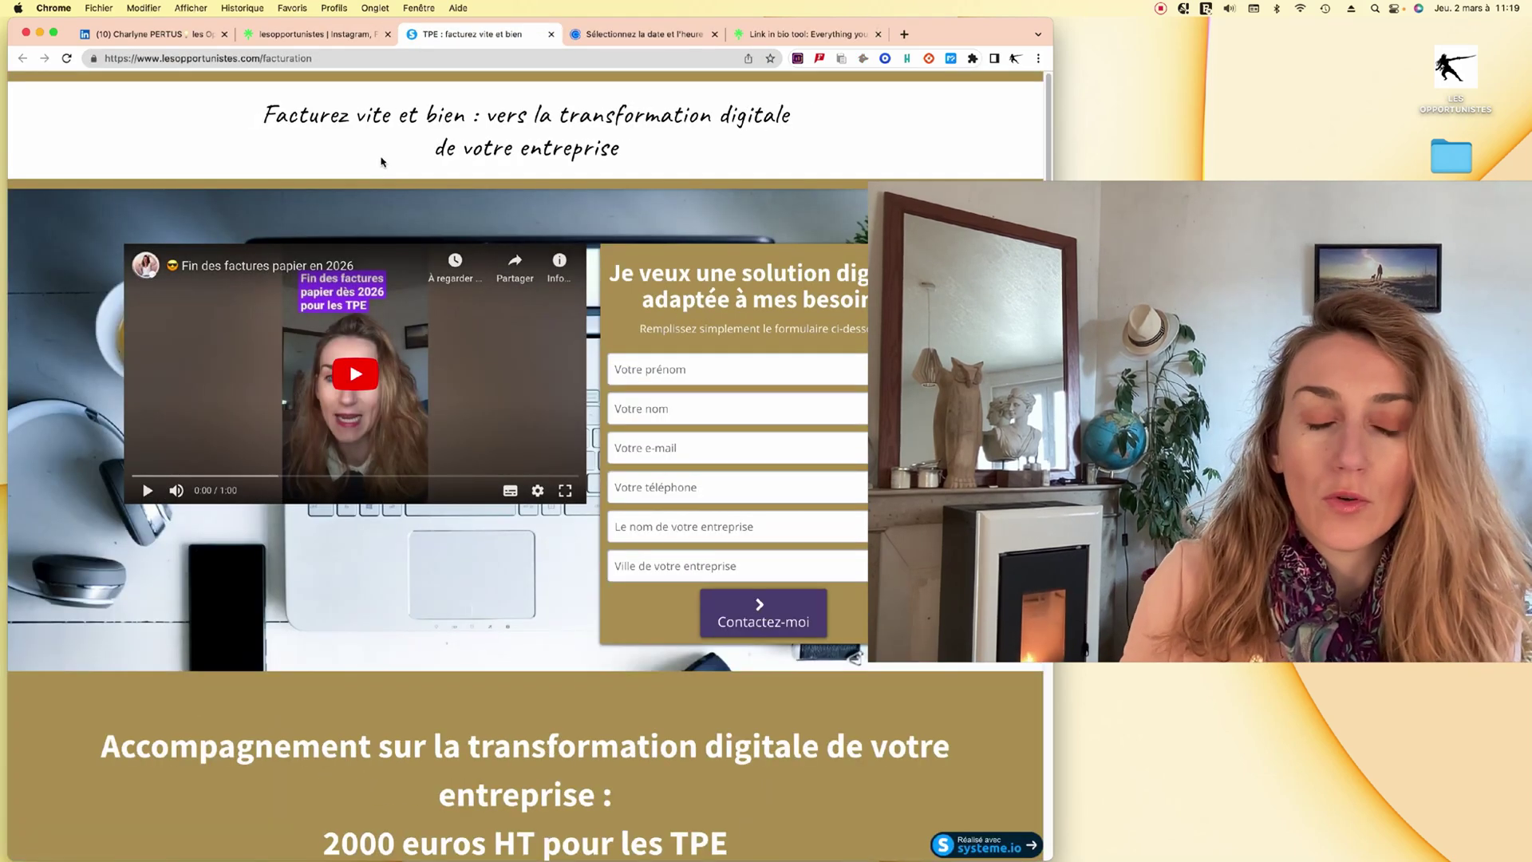
scroll(497, 479, "down", 15)
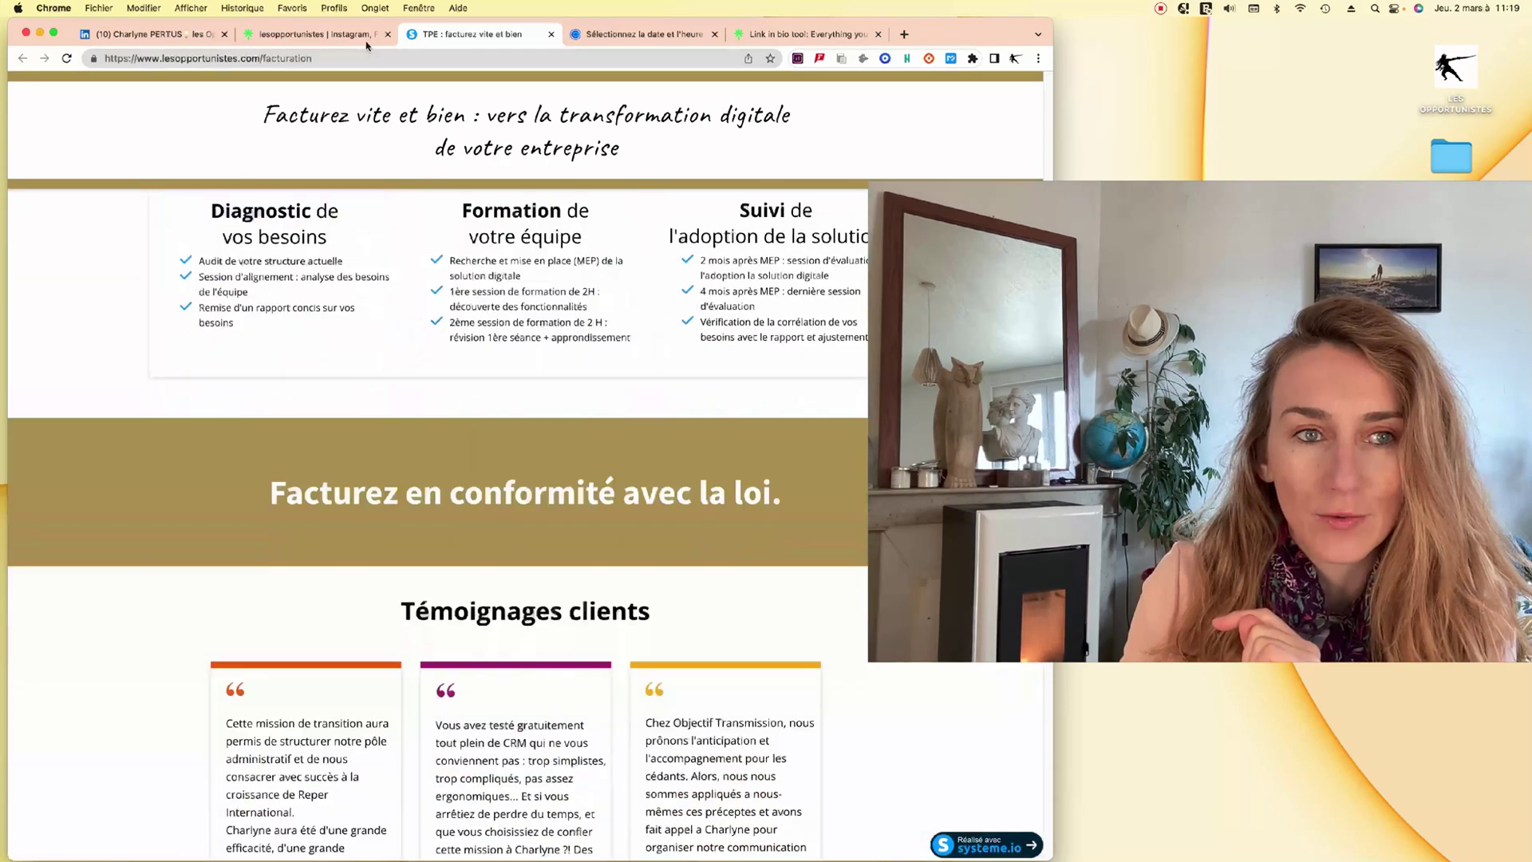
left_click(365, 37)
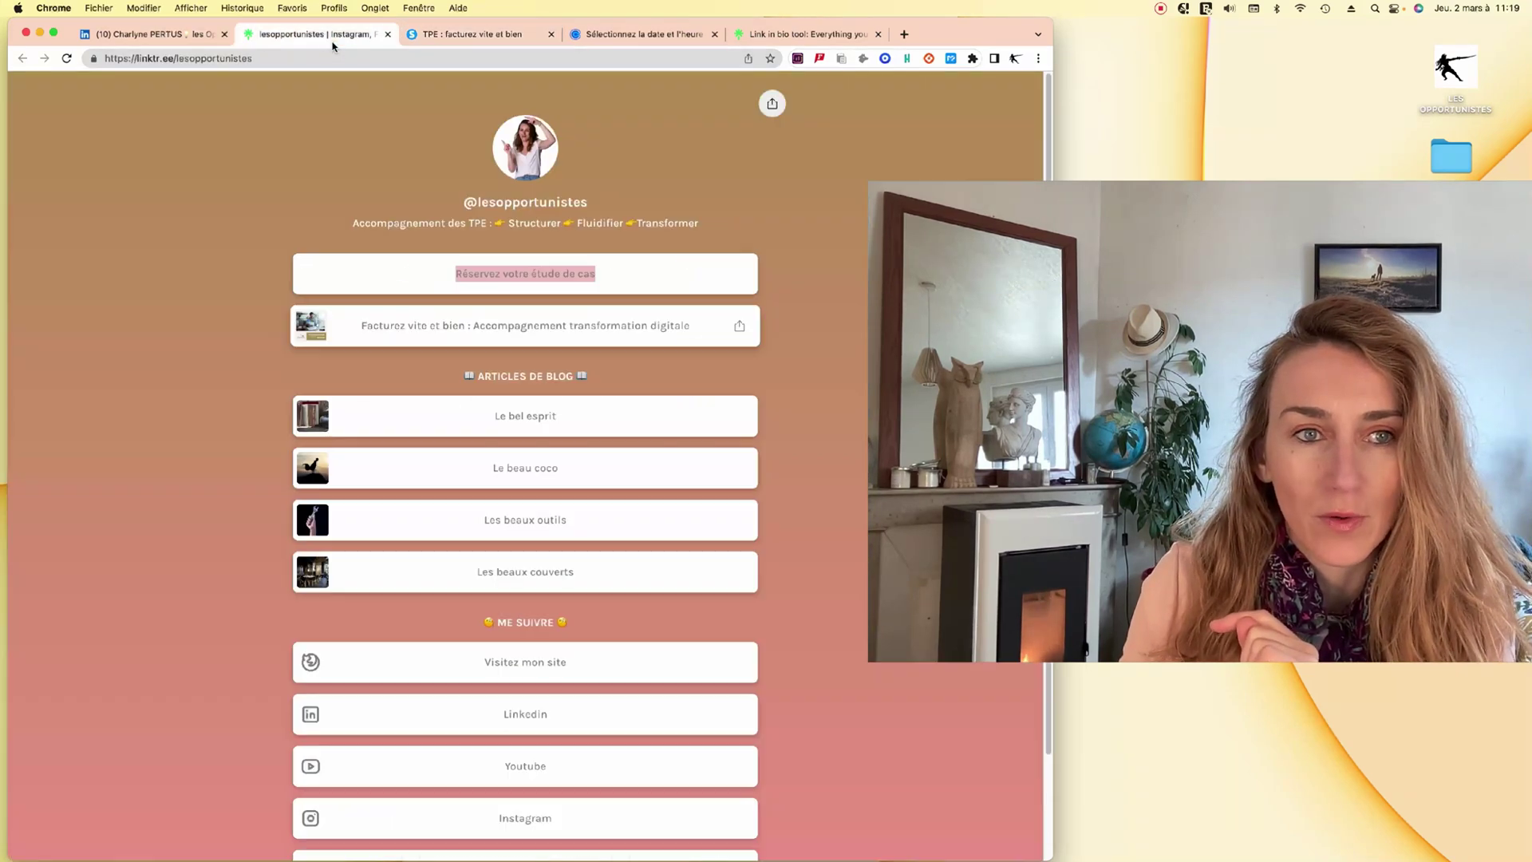
scroll(675, 407, "down", 1)
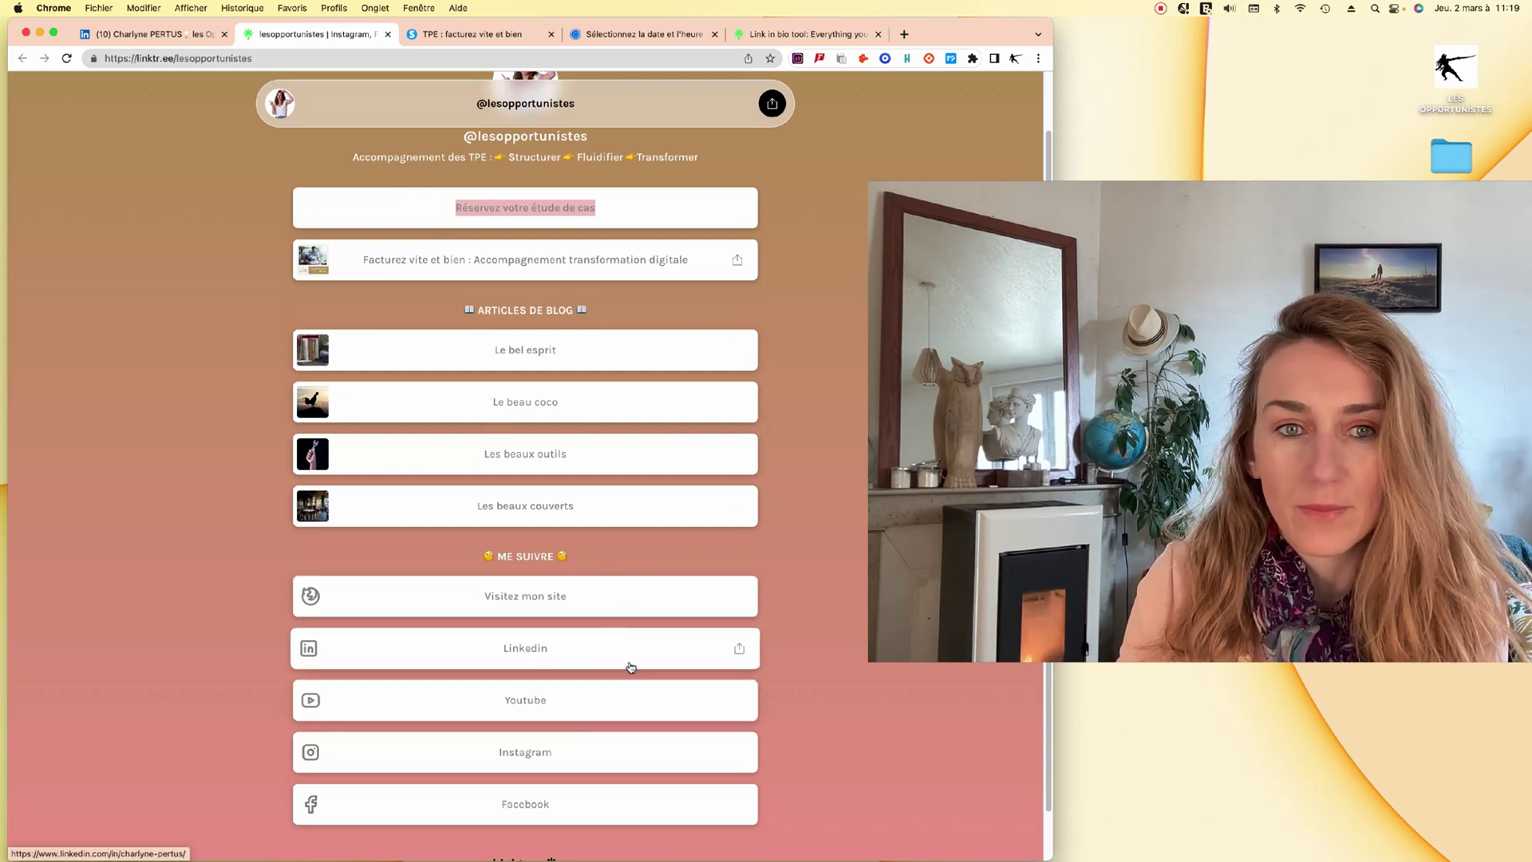
left_click(547, 753)
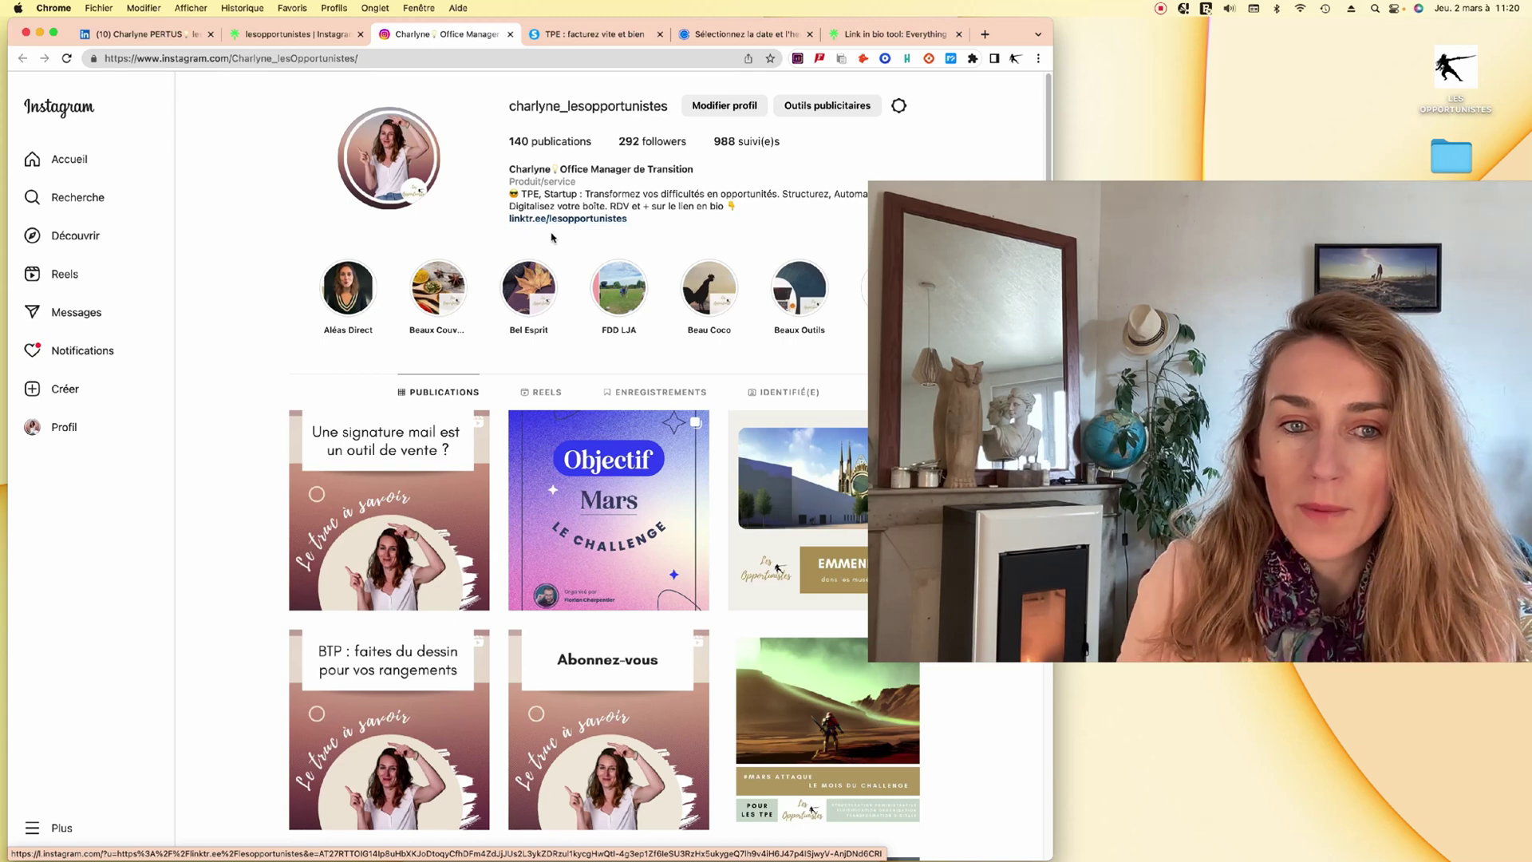
Open the linktr.ee/lesopportunistes bio link and scroll through the resulting Linktree page.
left_click(550, 220)
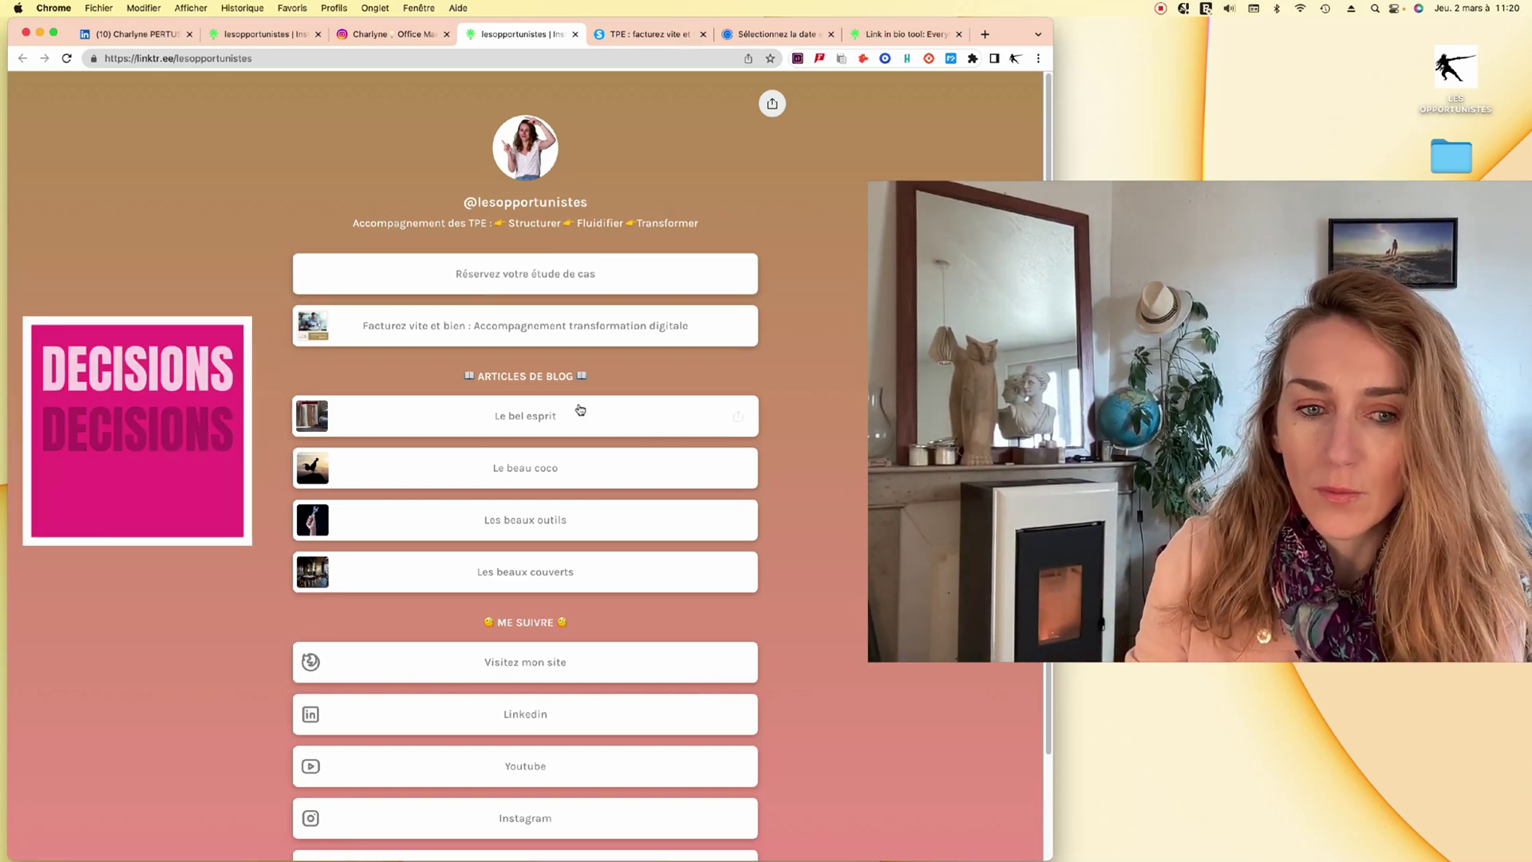
scroll(588, 400, "down", 3)
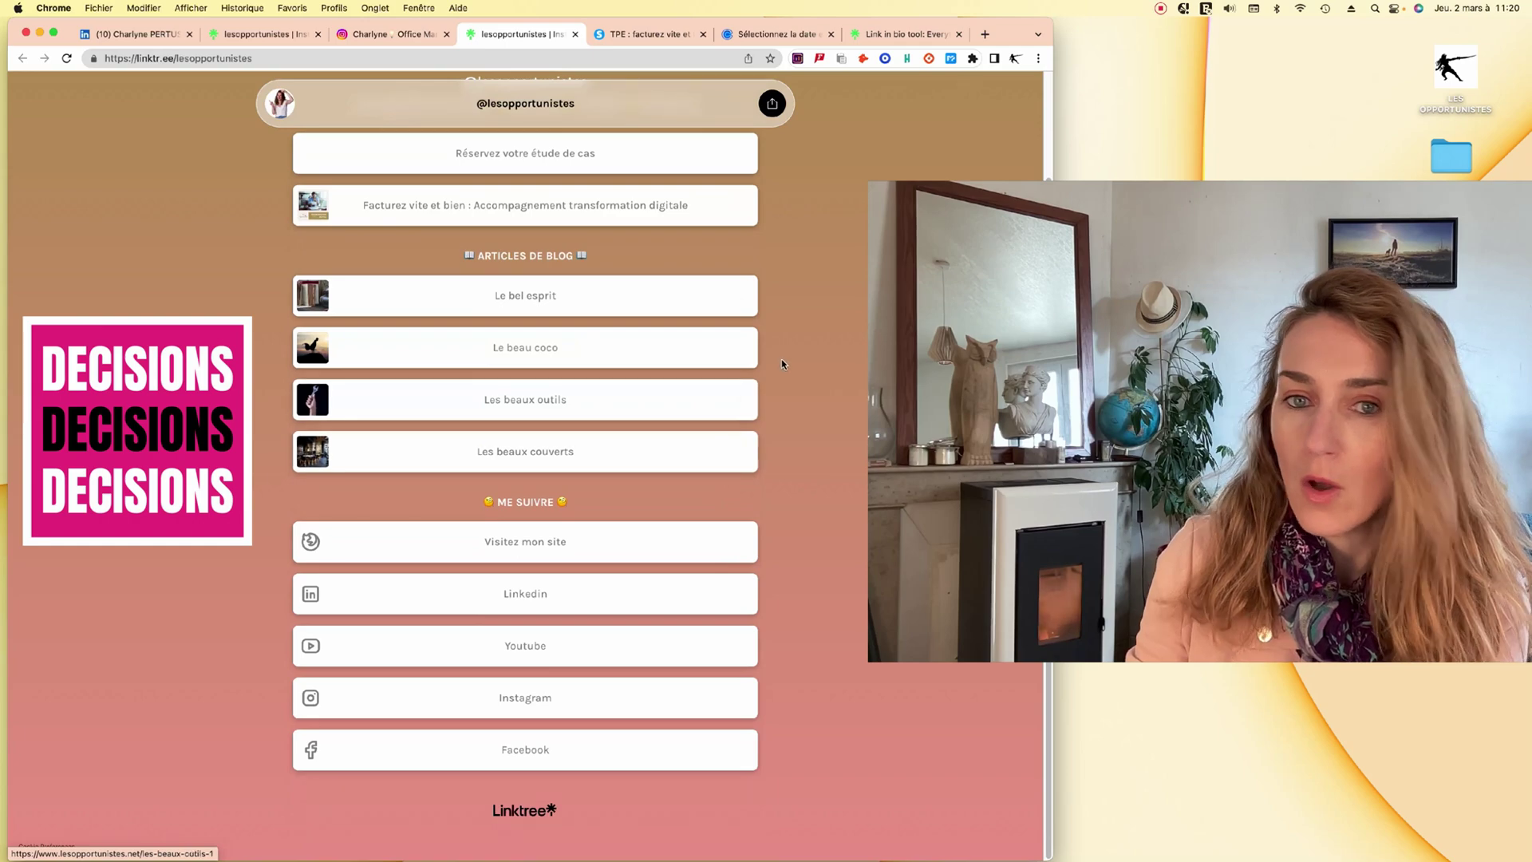
scroll(798, 391, "up", 3)
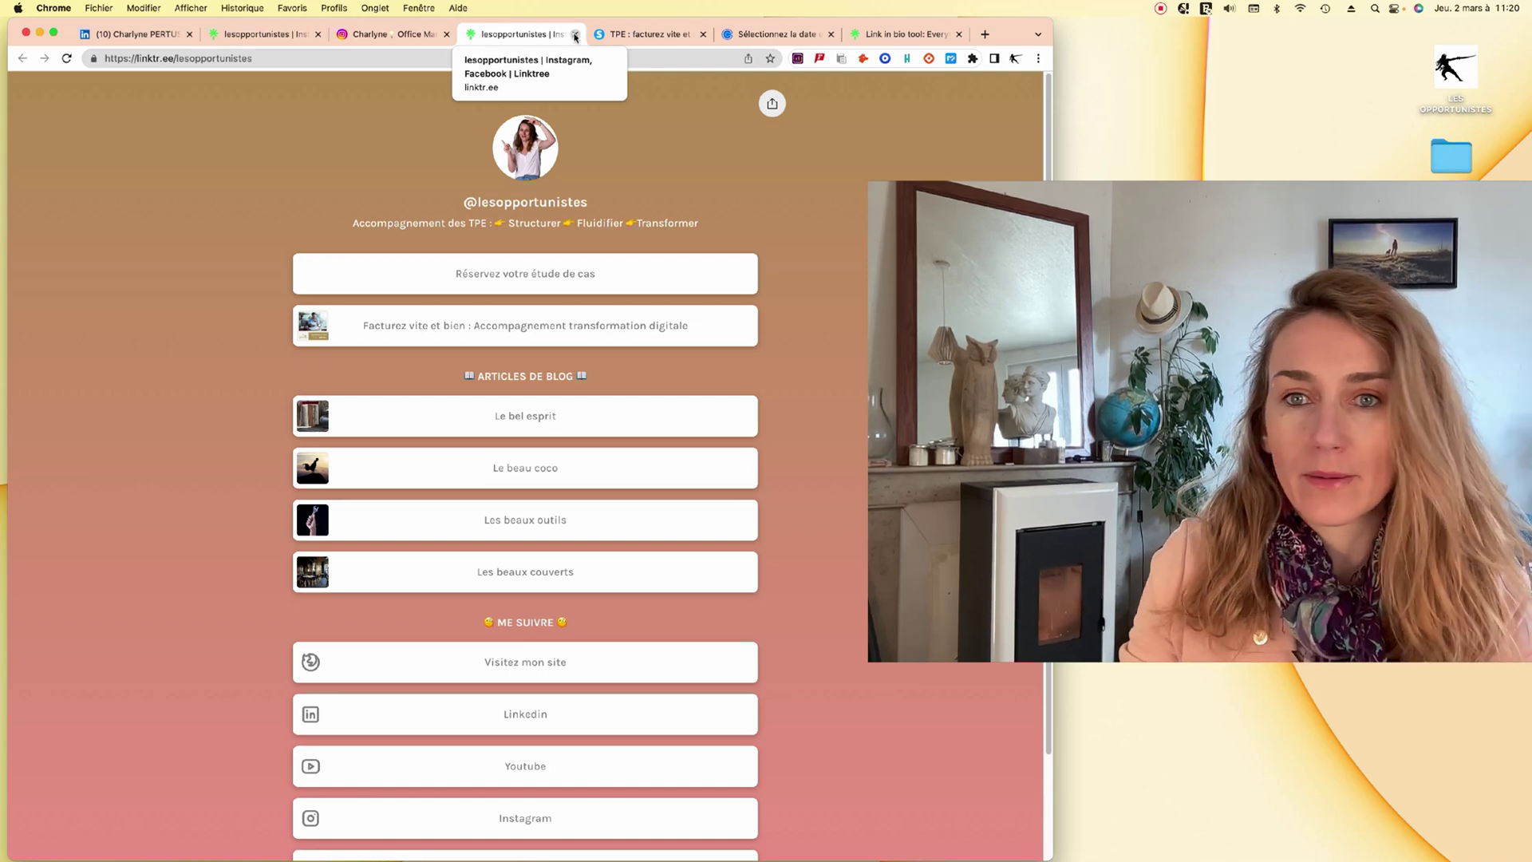
Load lesopportunistes.net in a new tab and scroll down to the contact form and client cards.
left_click(985, 34)
type("les")
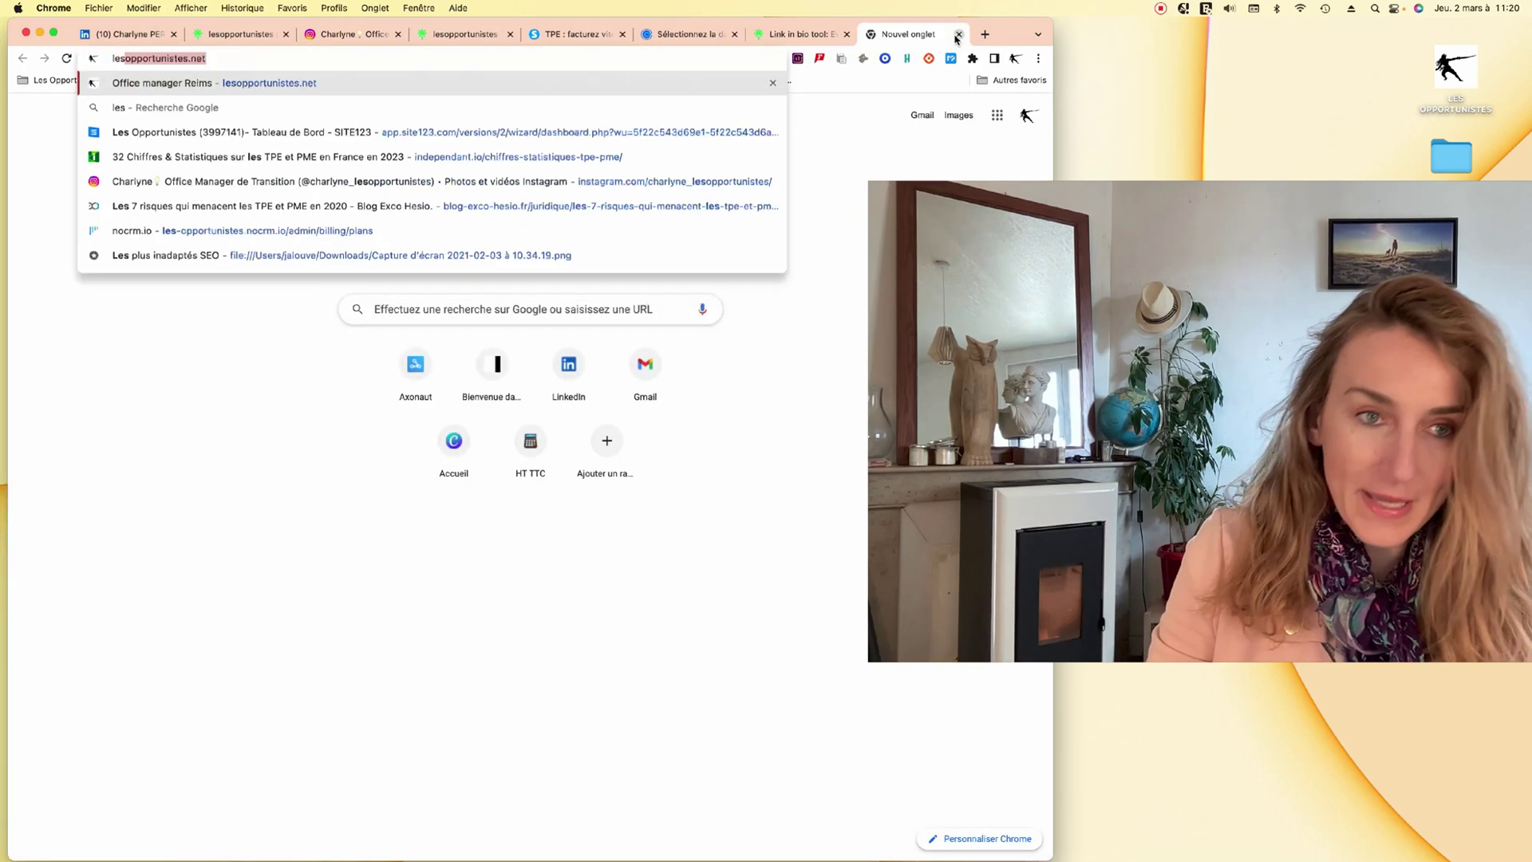
type("opportuno")
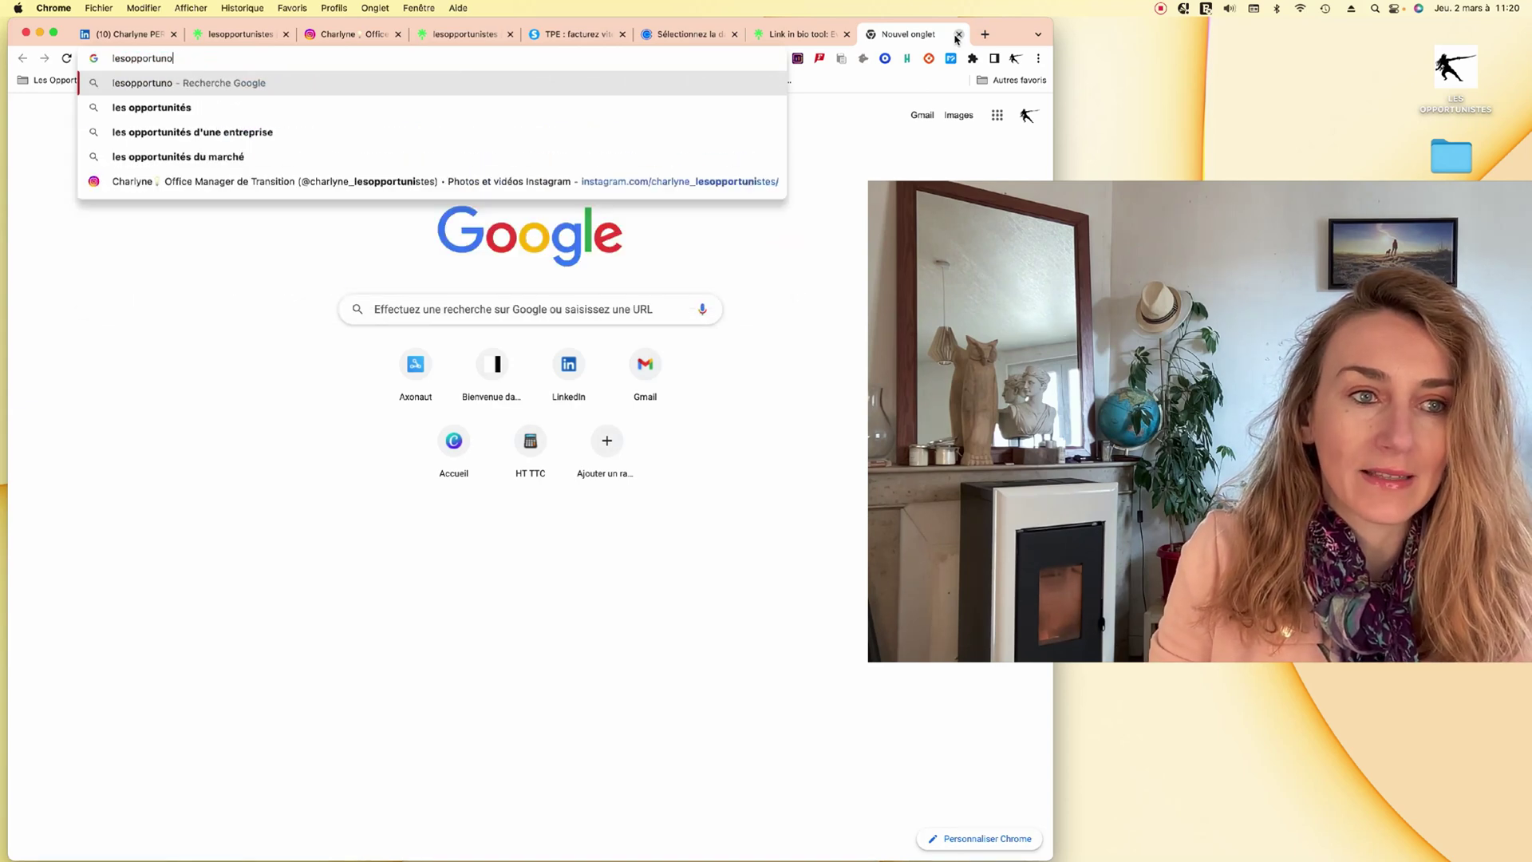
key("BackSpace")
type("istes")
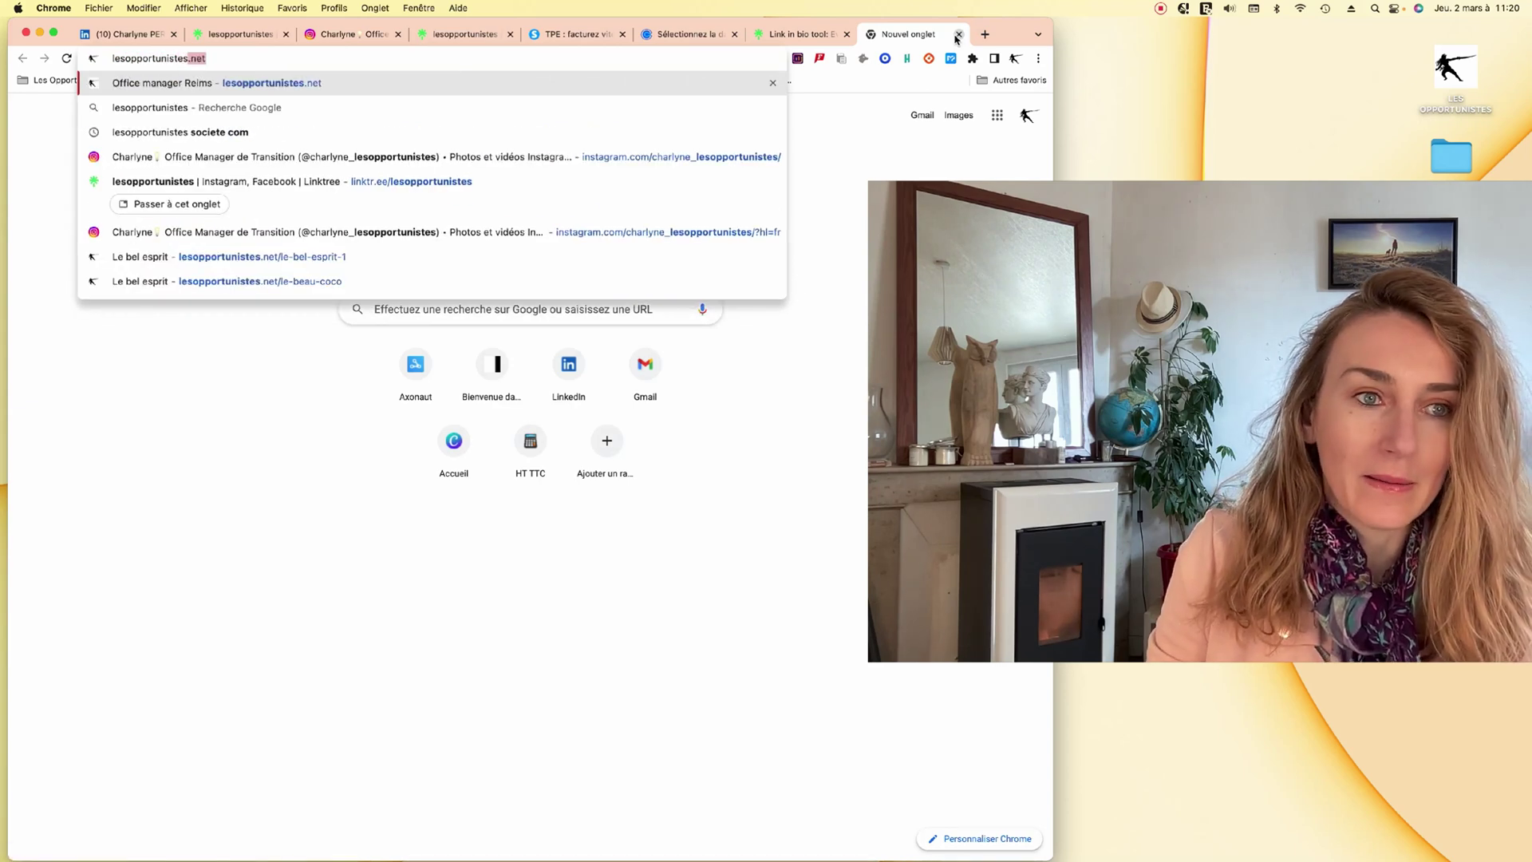
key("Return")
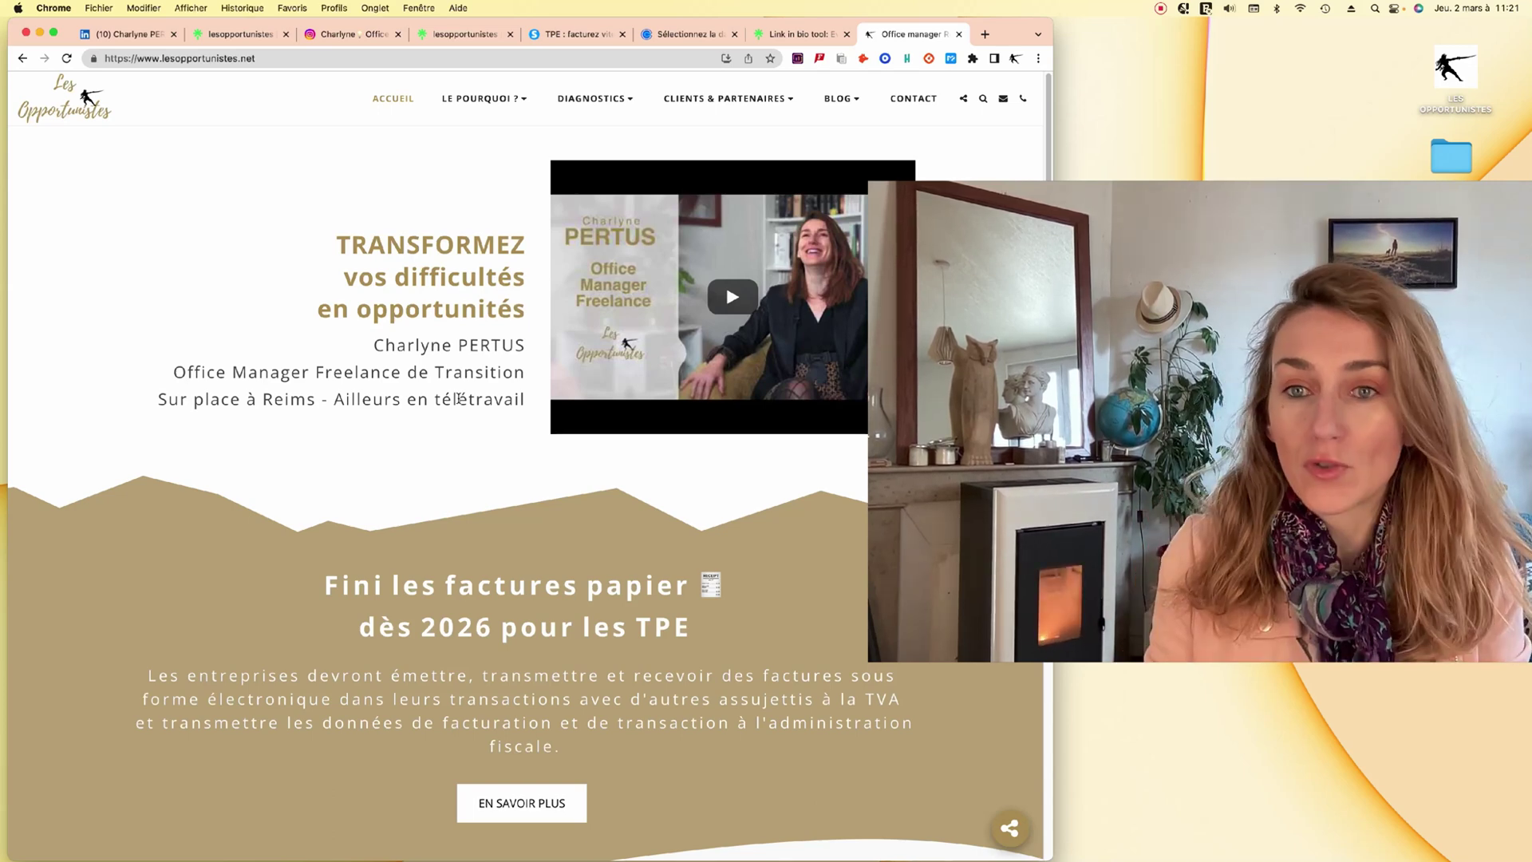
scroll(848, 738, "down", 1)
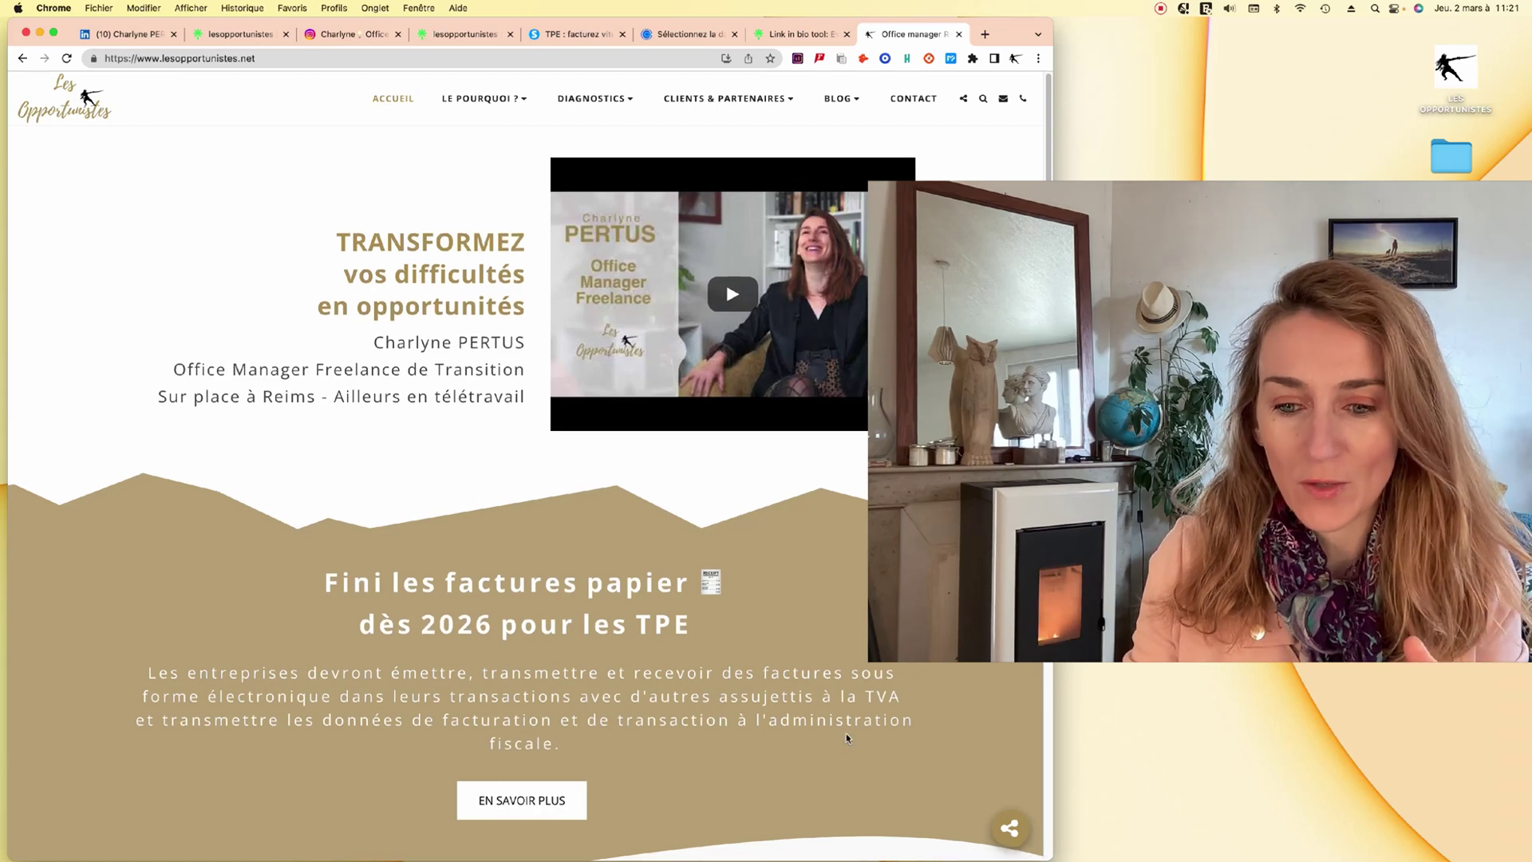
scroll(708, 750, "down", 20)
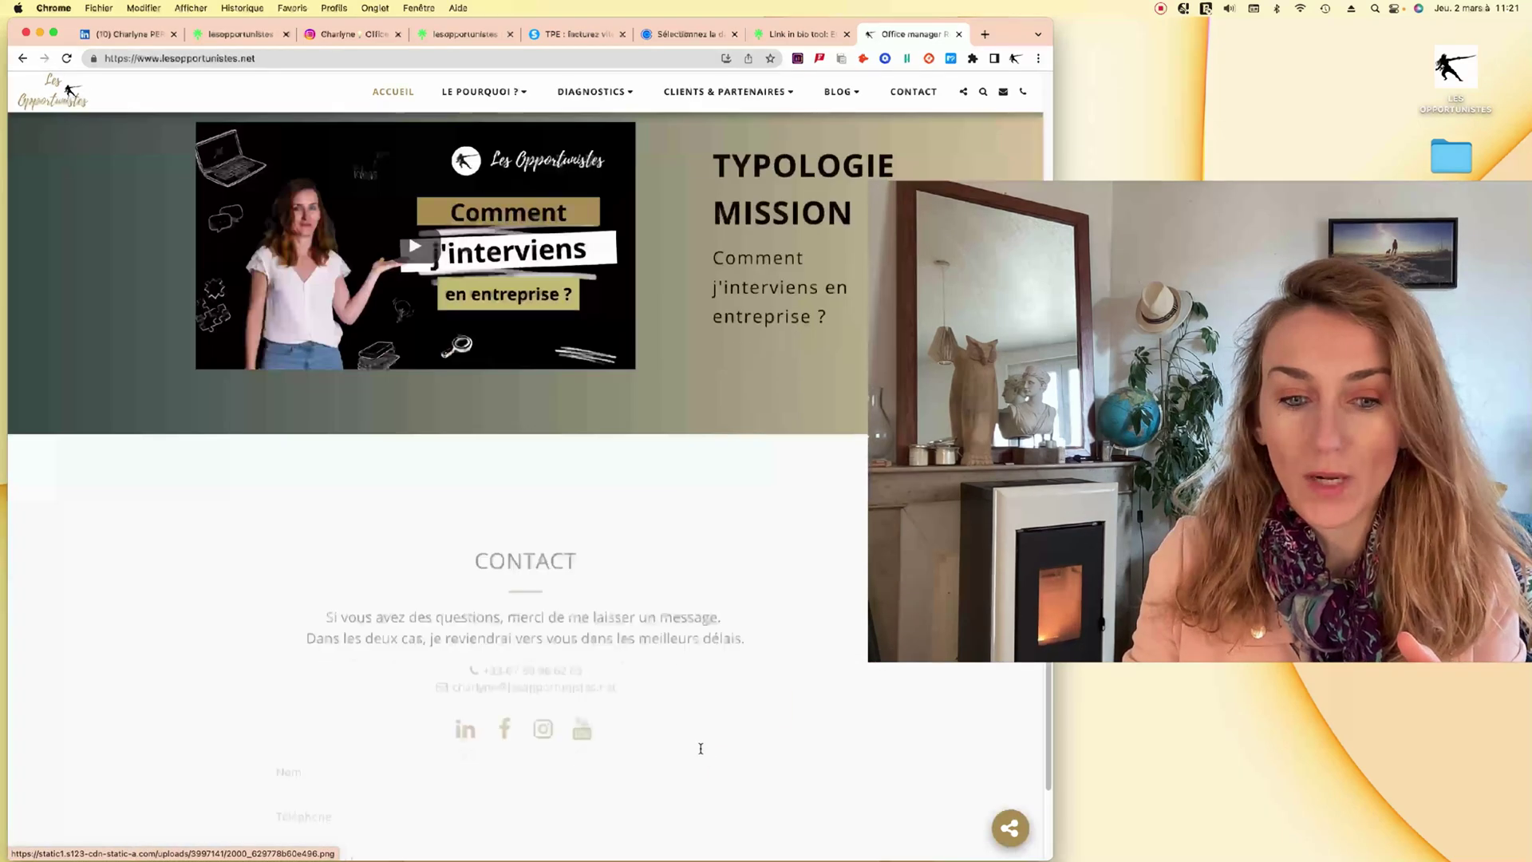
mouse_move(459, 764)
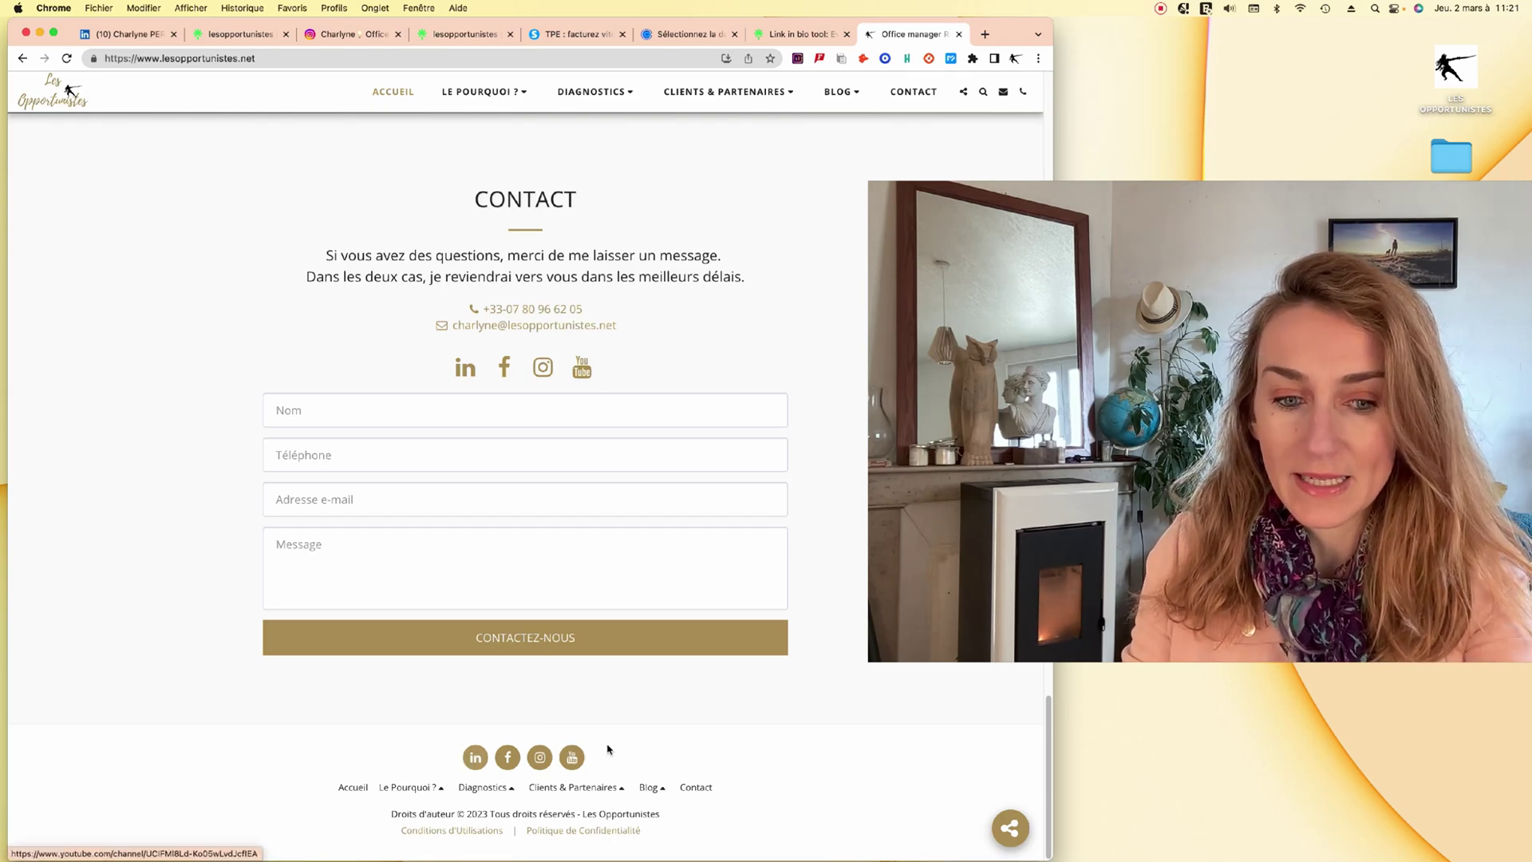
scroll(697, 497, "up", 10)
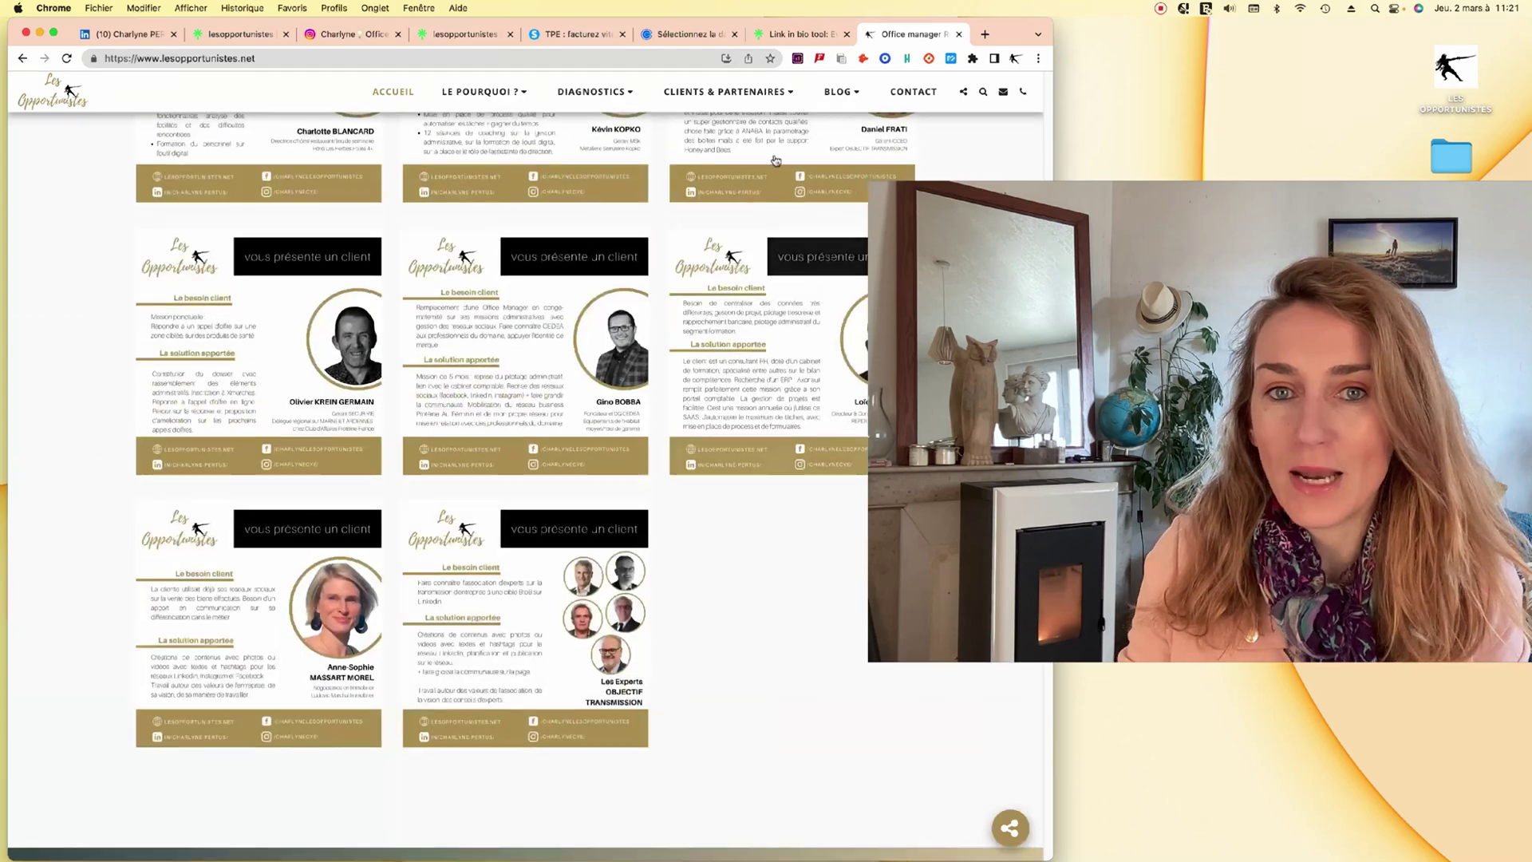
Compare the Linktree and Instagram tabs, scrolling the Linktree page and selecting its web address.
left_click(794, 35)
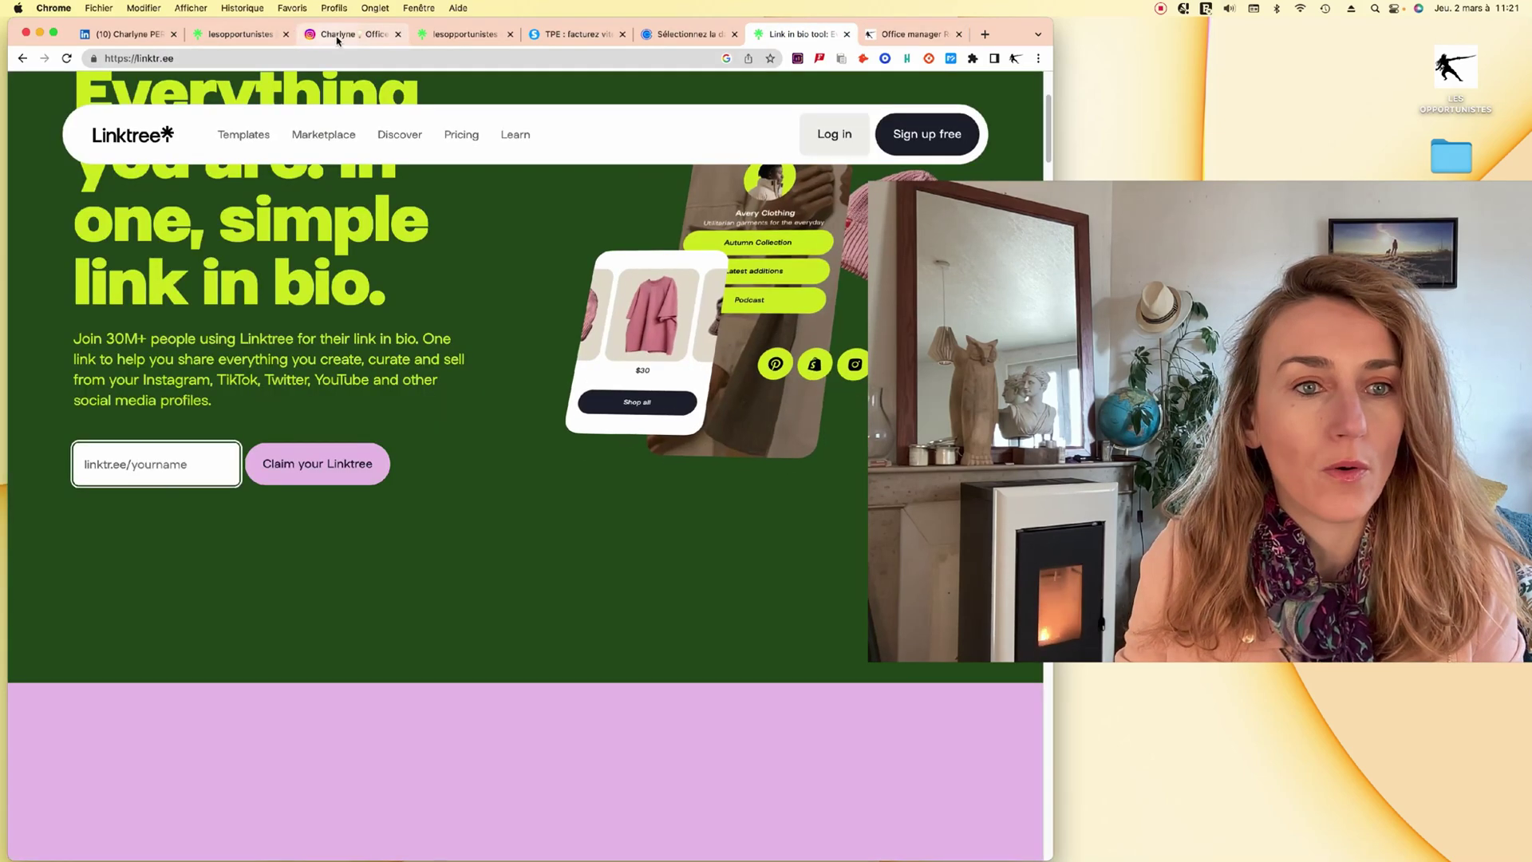
left_click(347, 35)
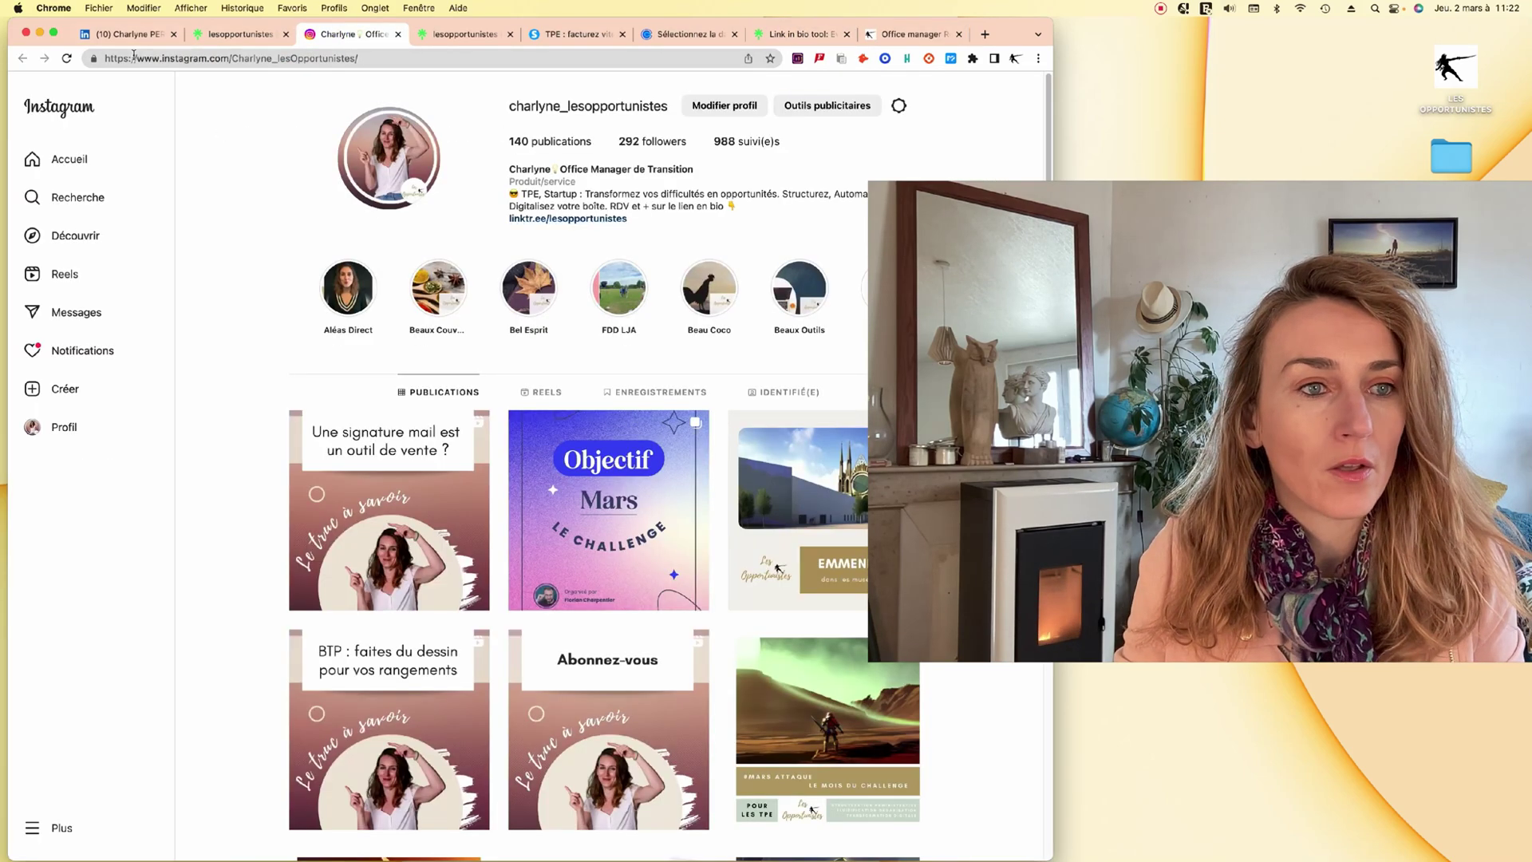
left_click(246, 35)
scroll(527, 638, "down", 1)
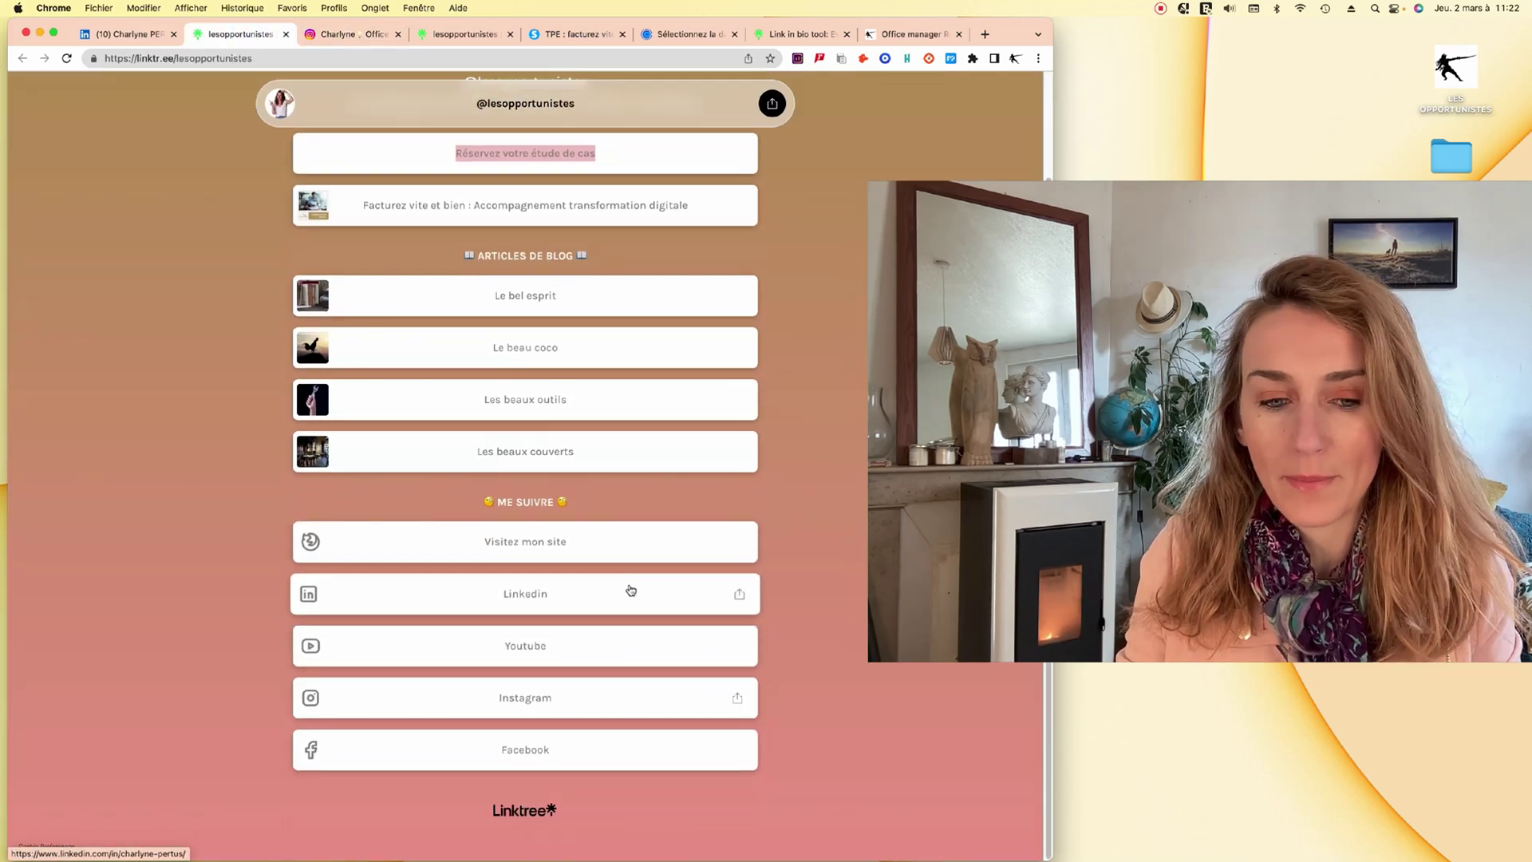
scroll(741, 523, "up", 1)
scroll(742, 523, "up", 3)
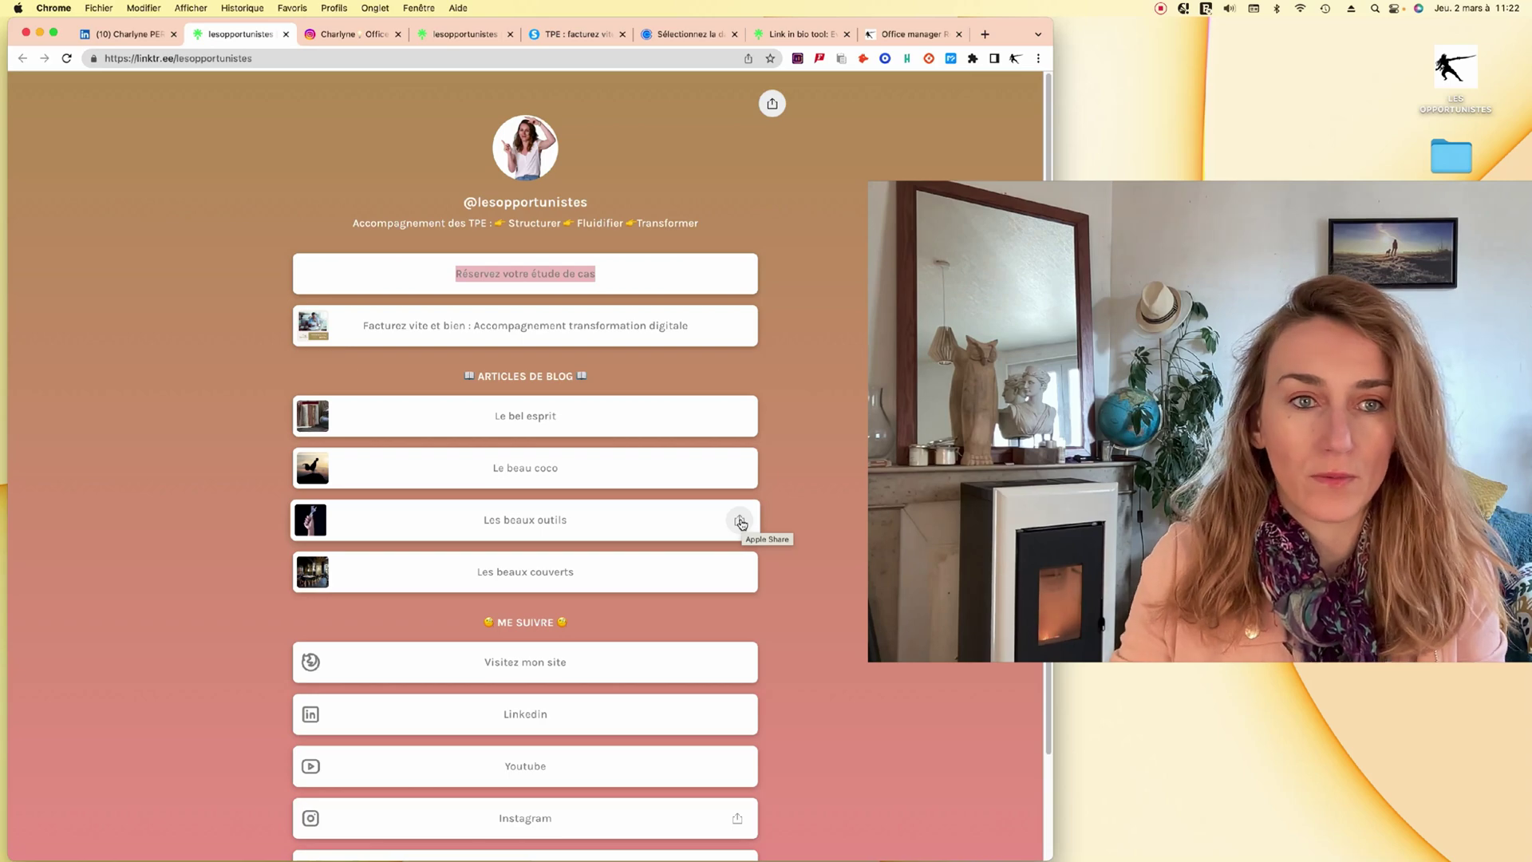
left_click(431, 57)
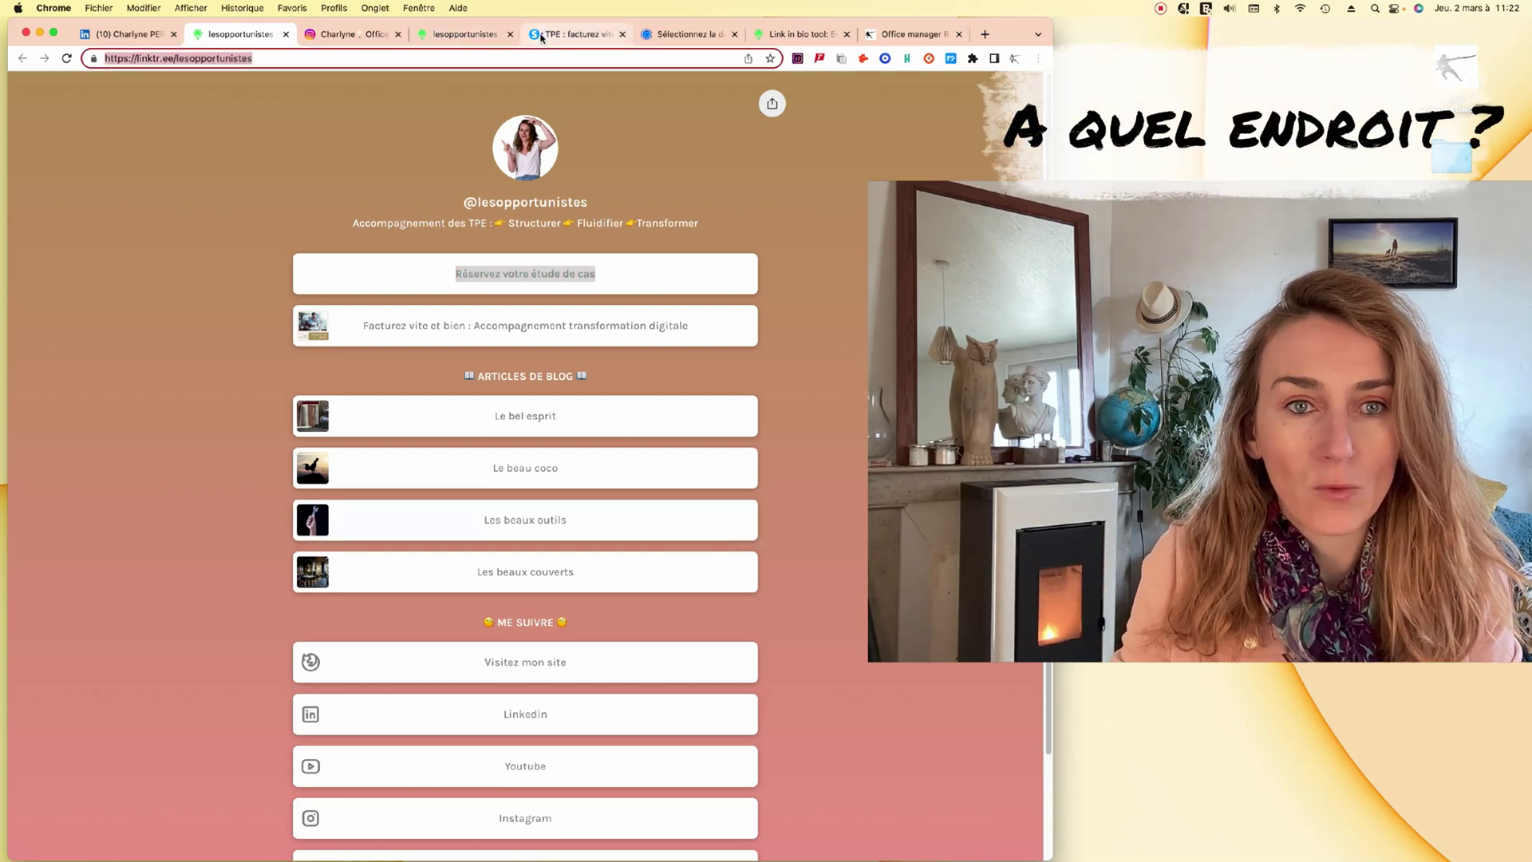
Check the invoicing and LinkedIn tabs, return to Instagram, and insert the saved Gmail signature.
left_click(541, 35)
left_click(126, 35)
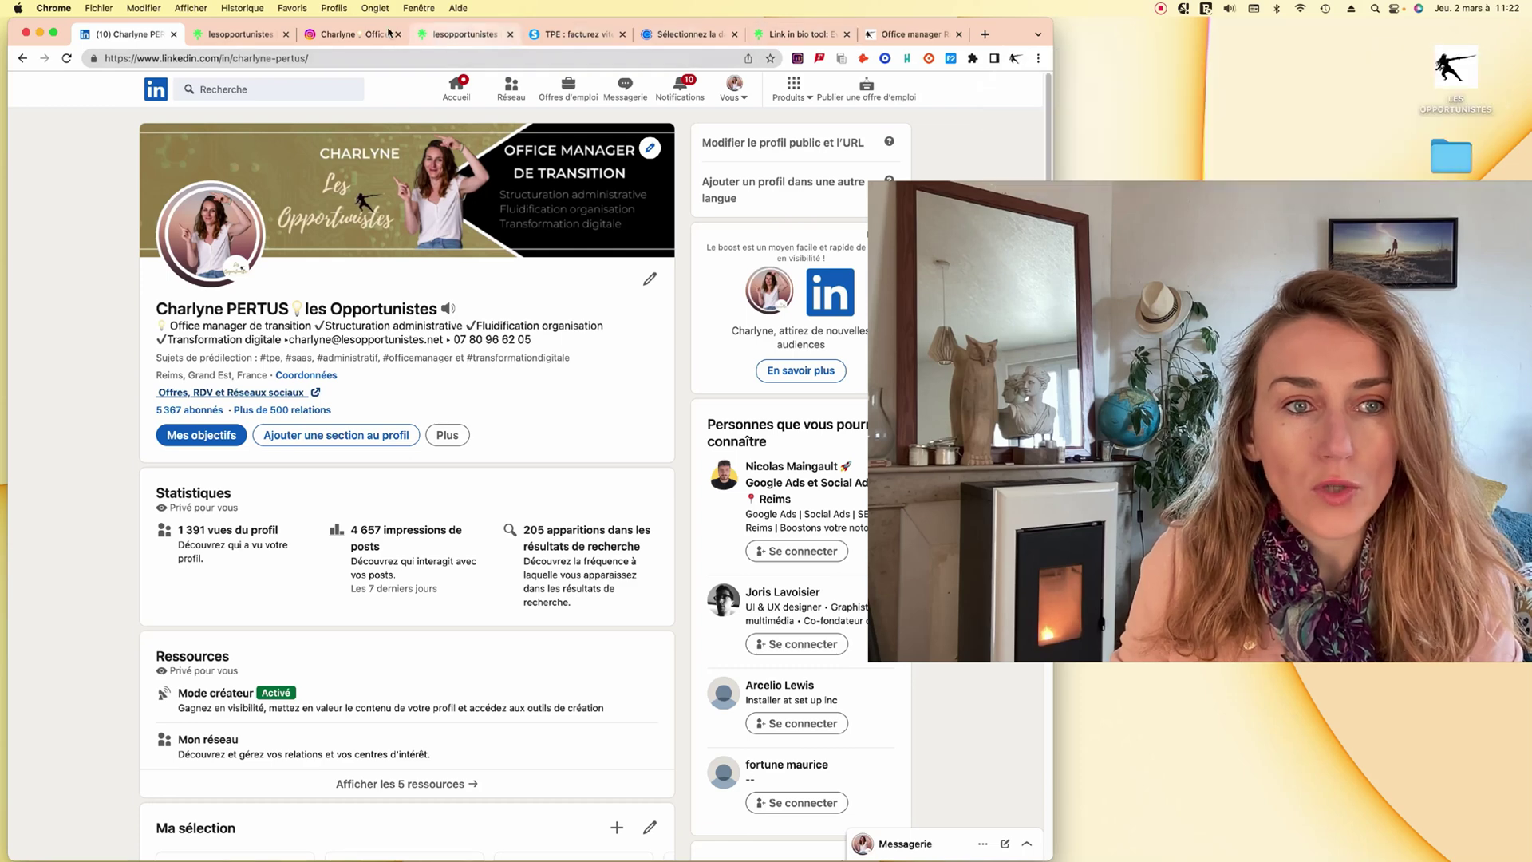
left_click(348, 34)
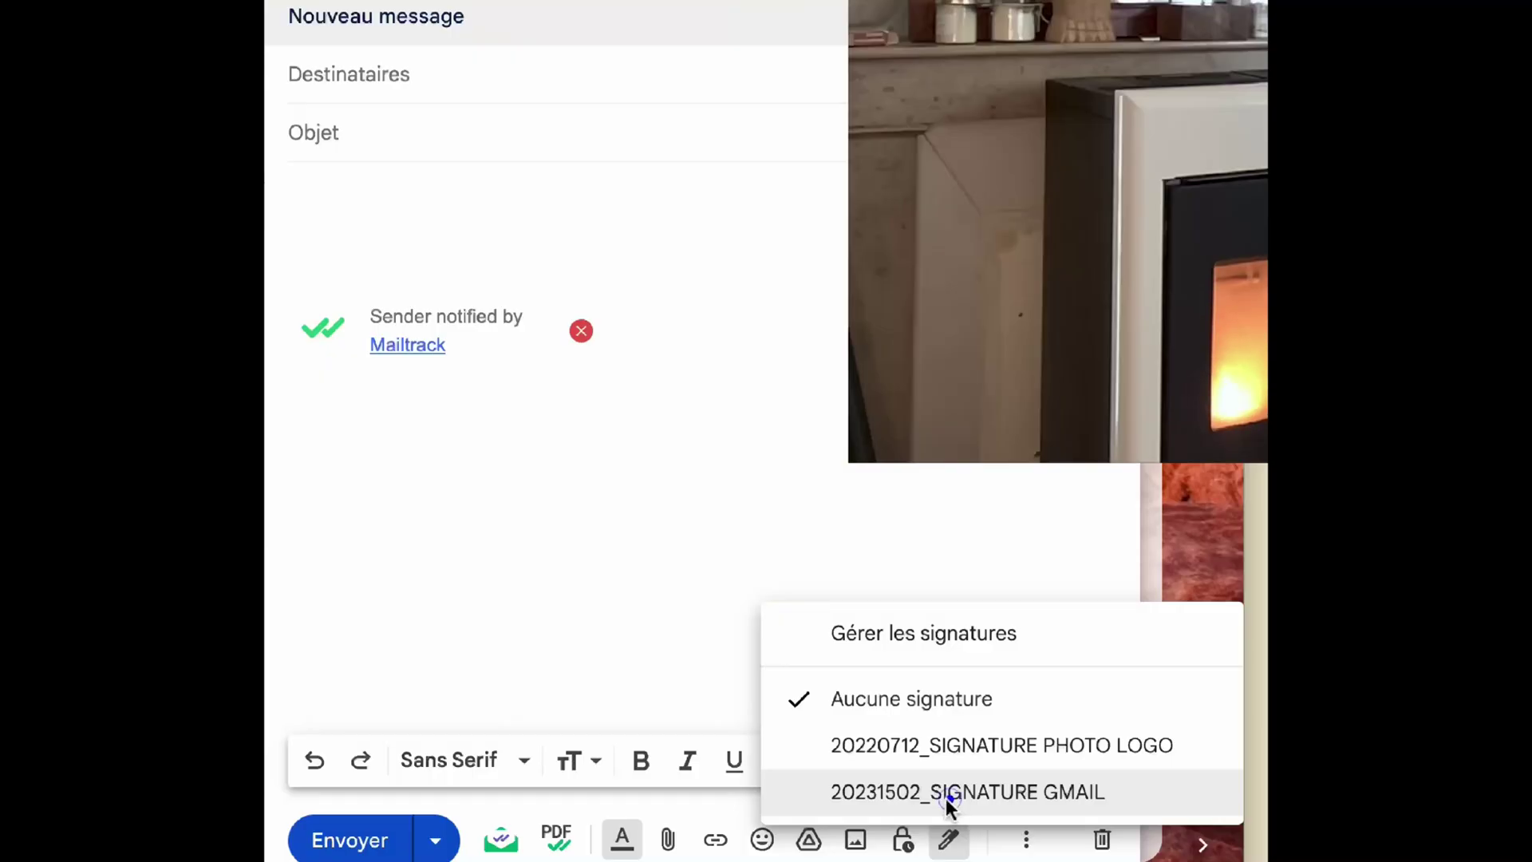
left_click(947, 792)
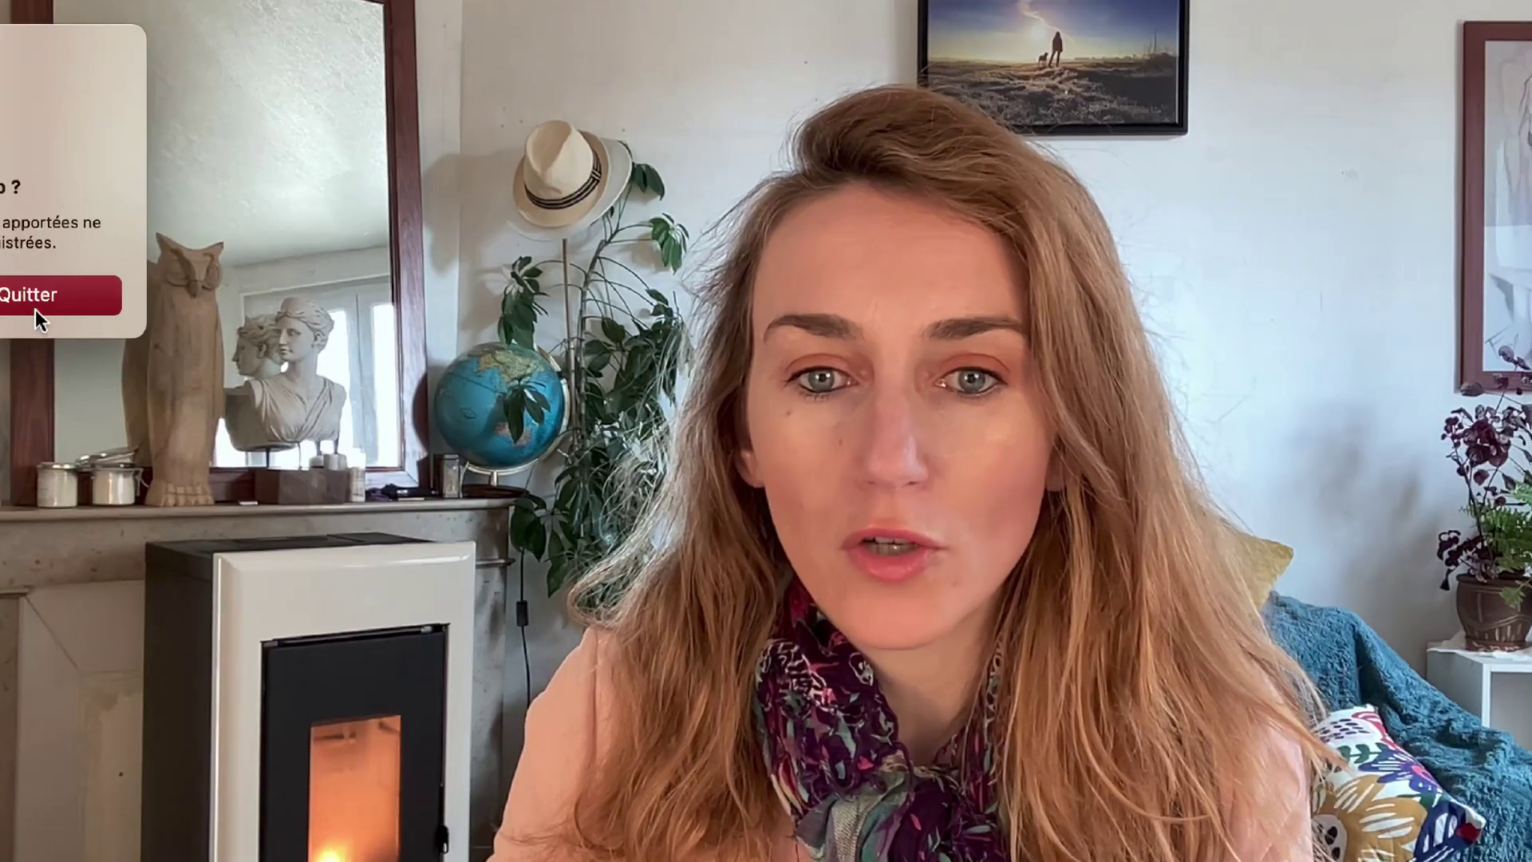
Confirm quitting, then return to the Linktree homepage tab scrolled to the top.
left_click(30, 299)
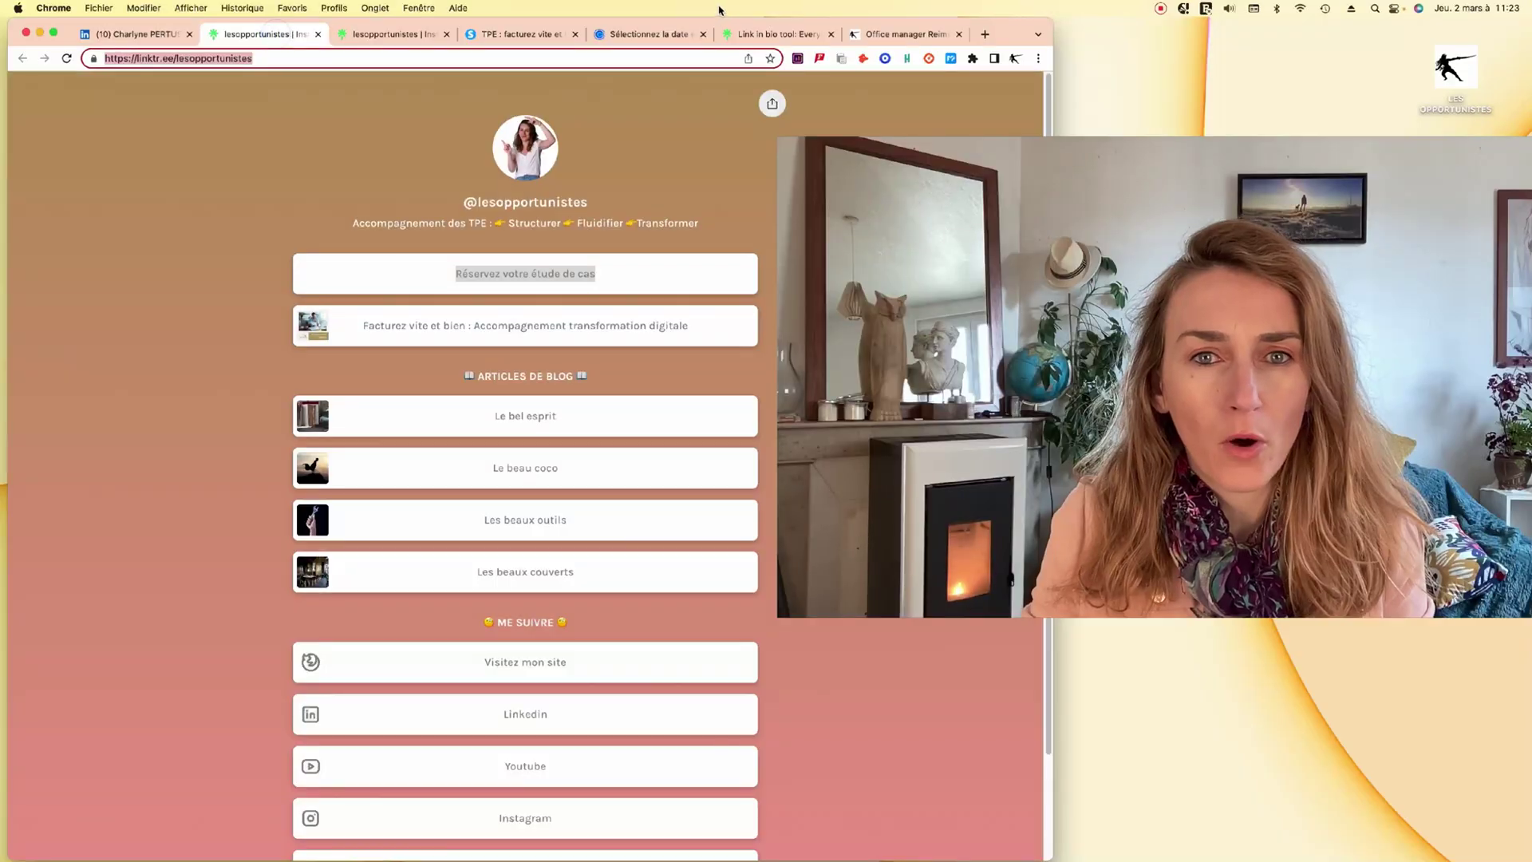
left_click(788, 36)
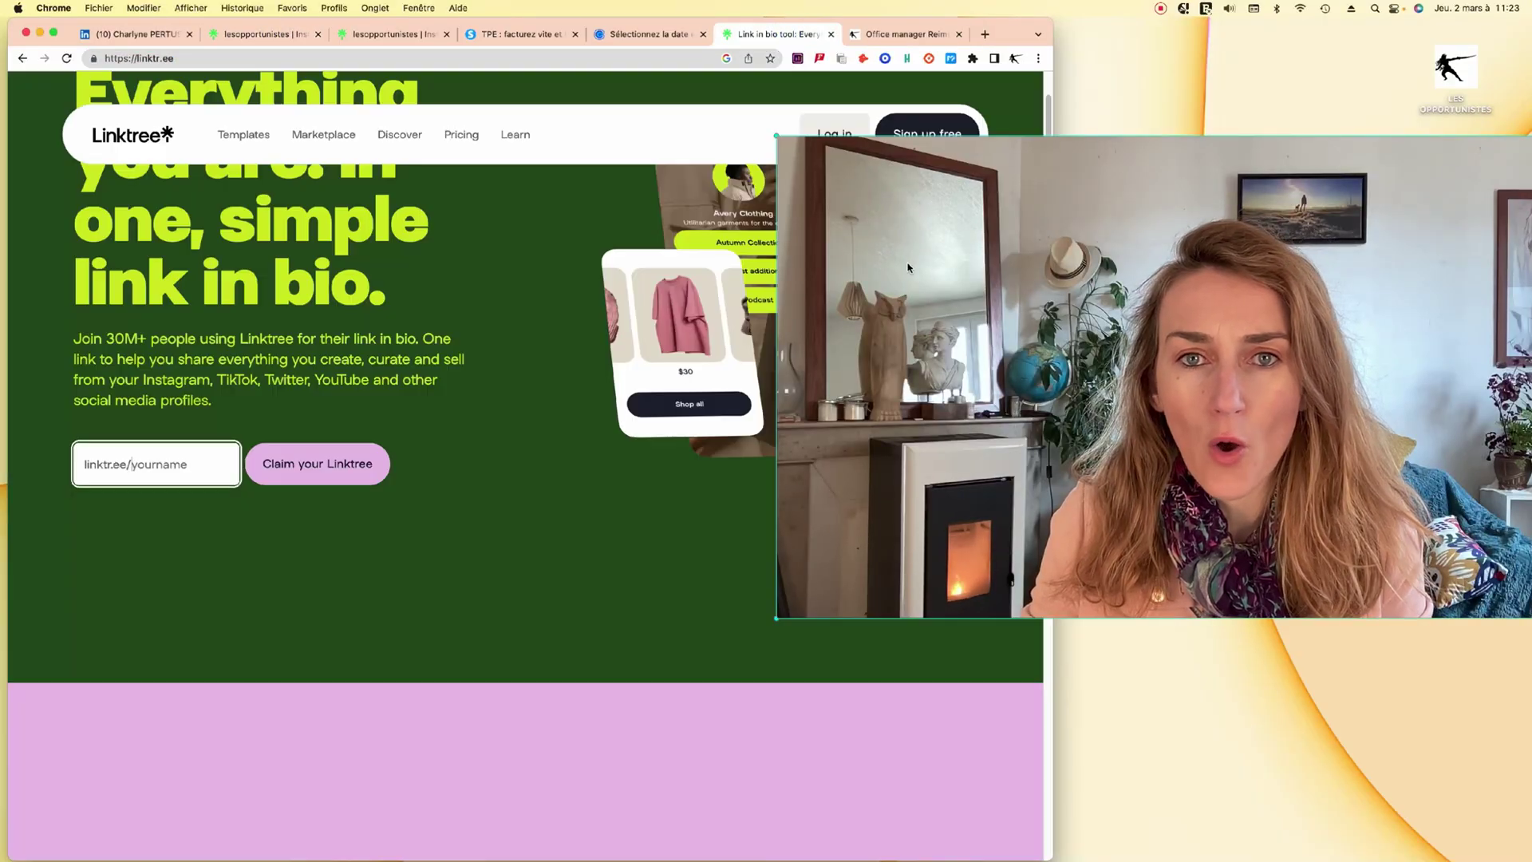
scroll(438, 404, "up", 3)
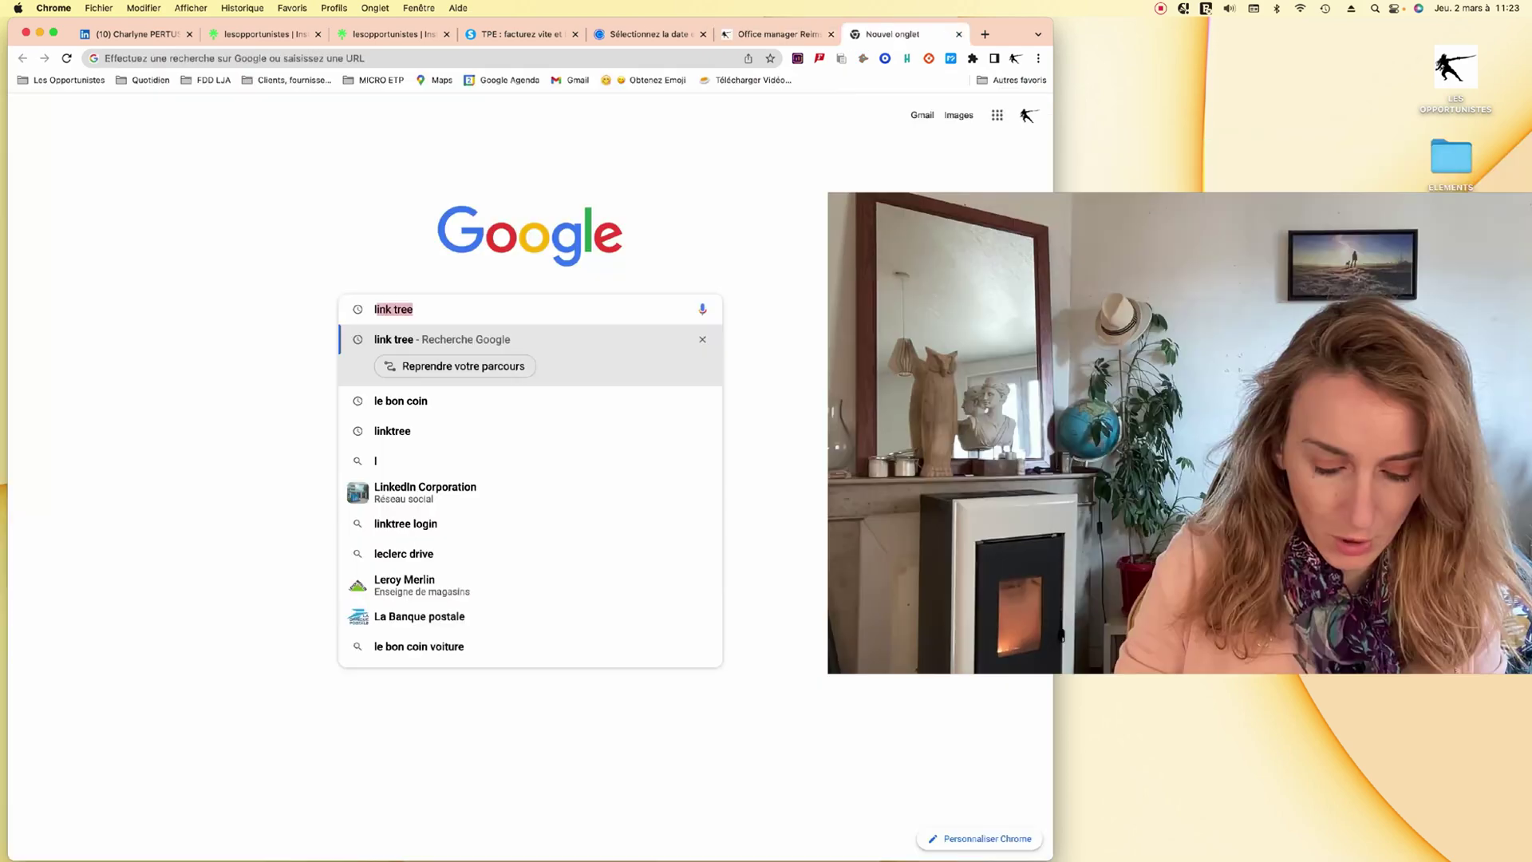
Search Google for 'link tree' and scroll through the results.
type("ink trr")
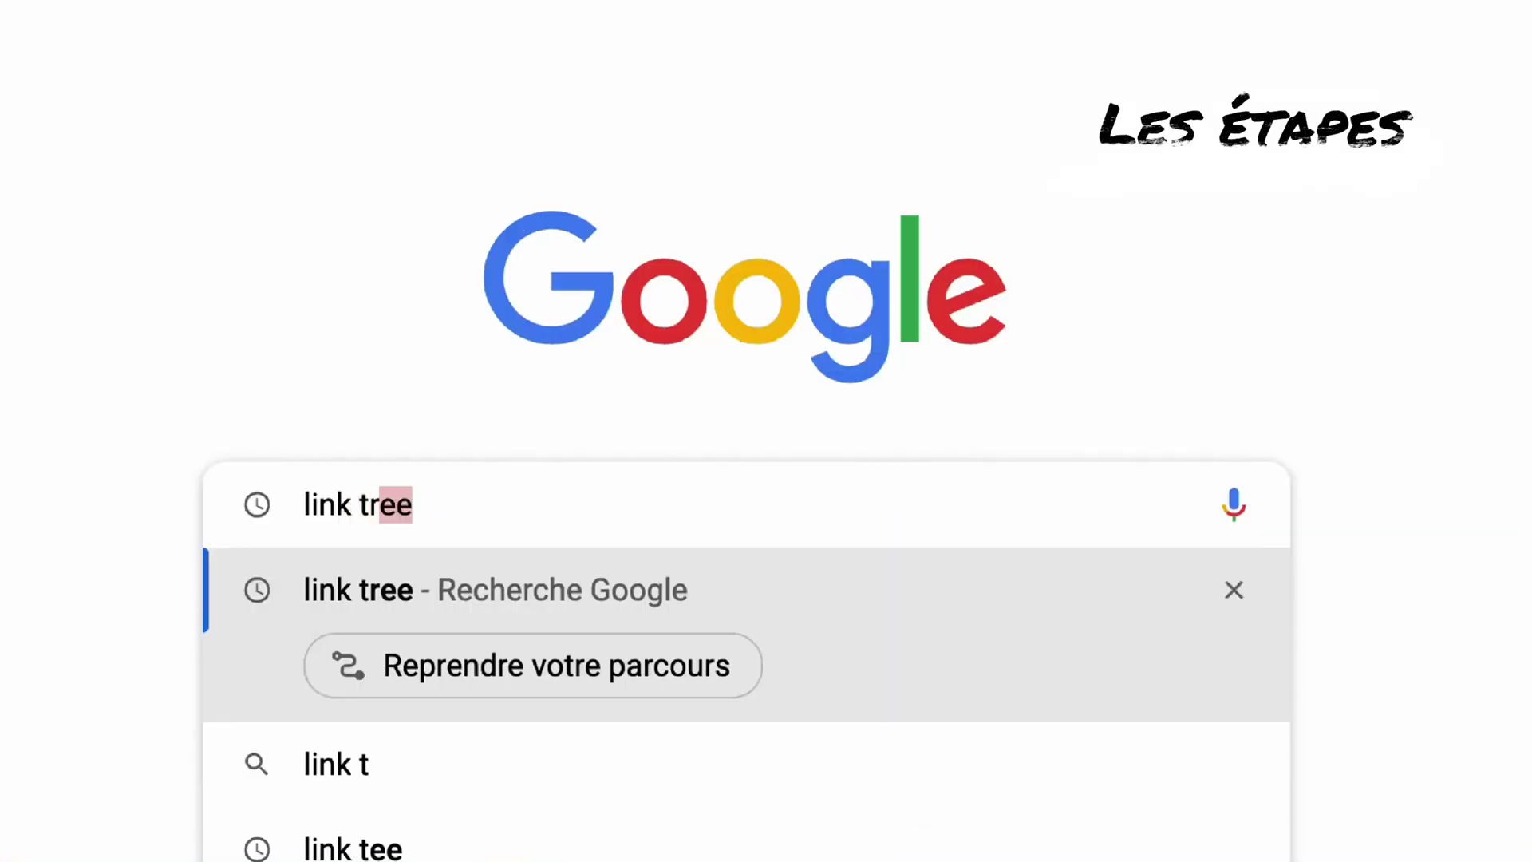
key("BackSpace")
type("ee")
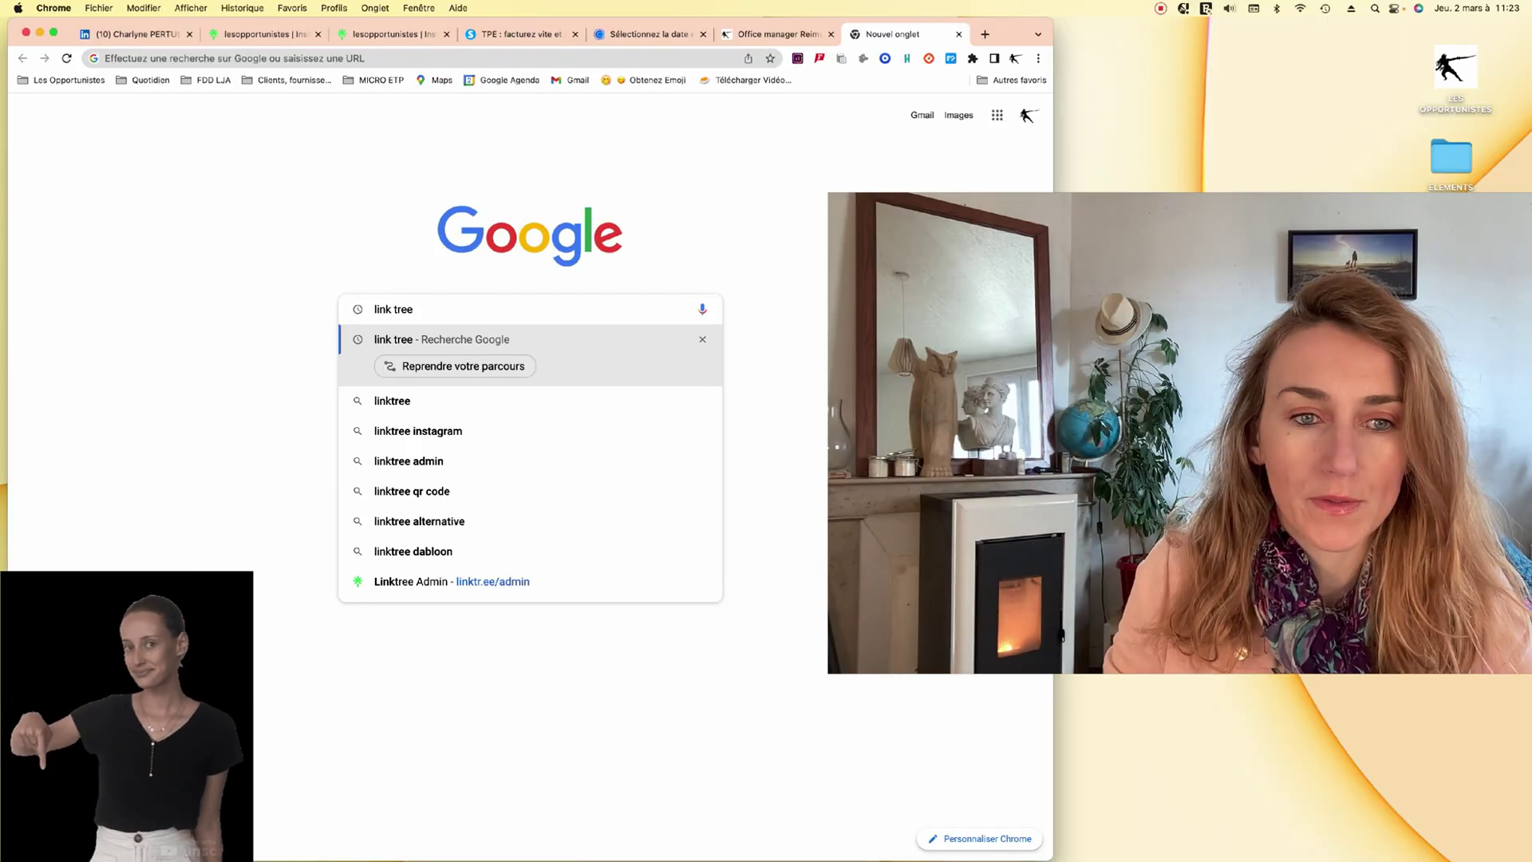
key("Return")
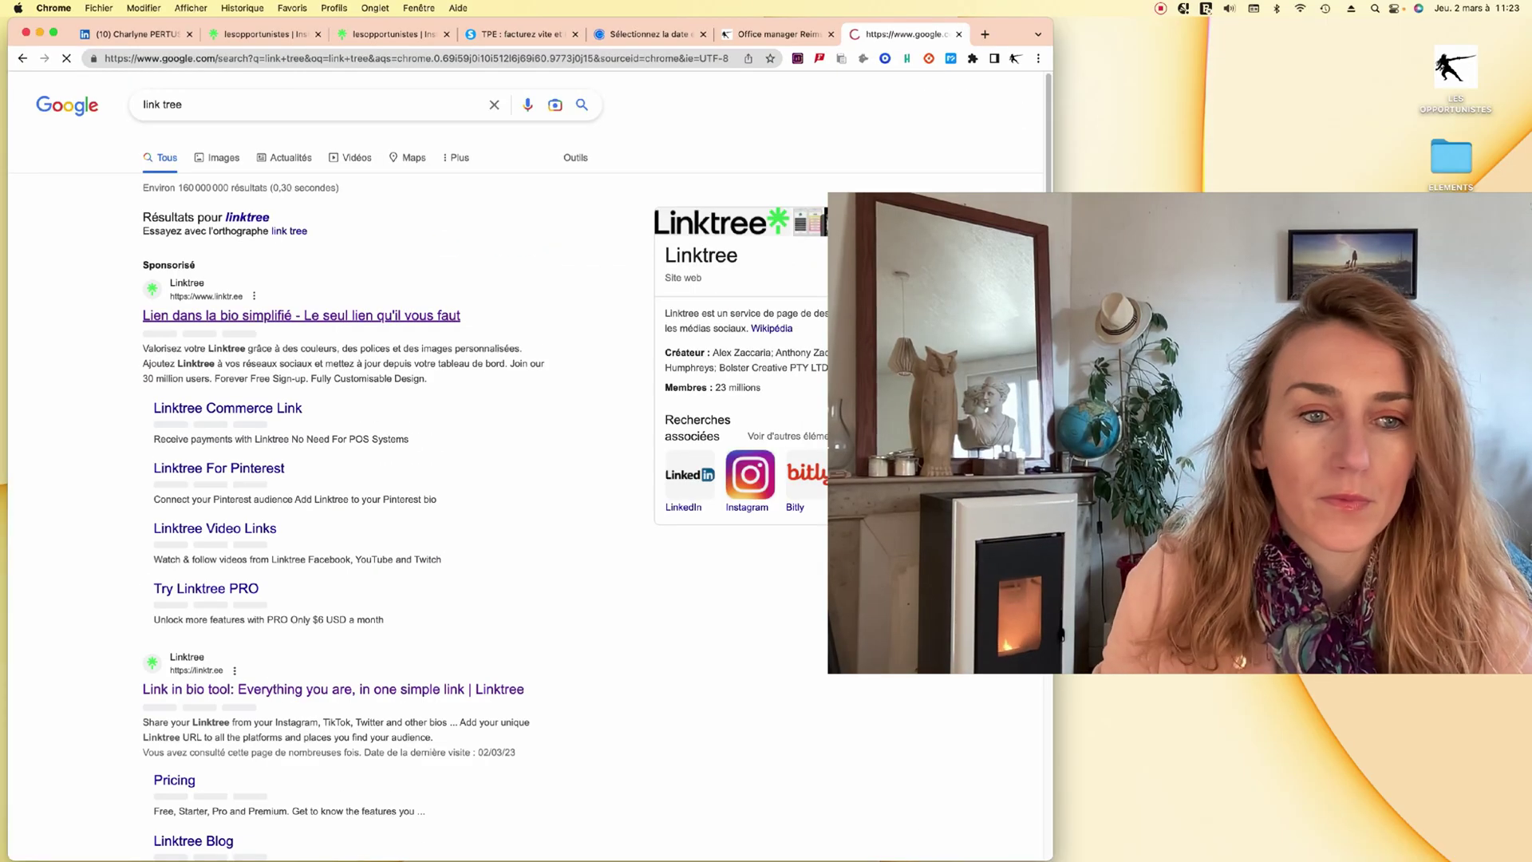
scroll(343, 447, "down", 5)
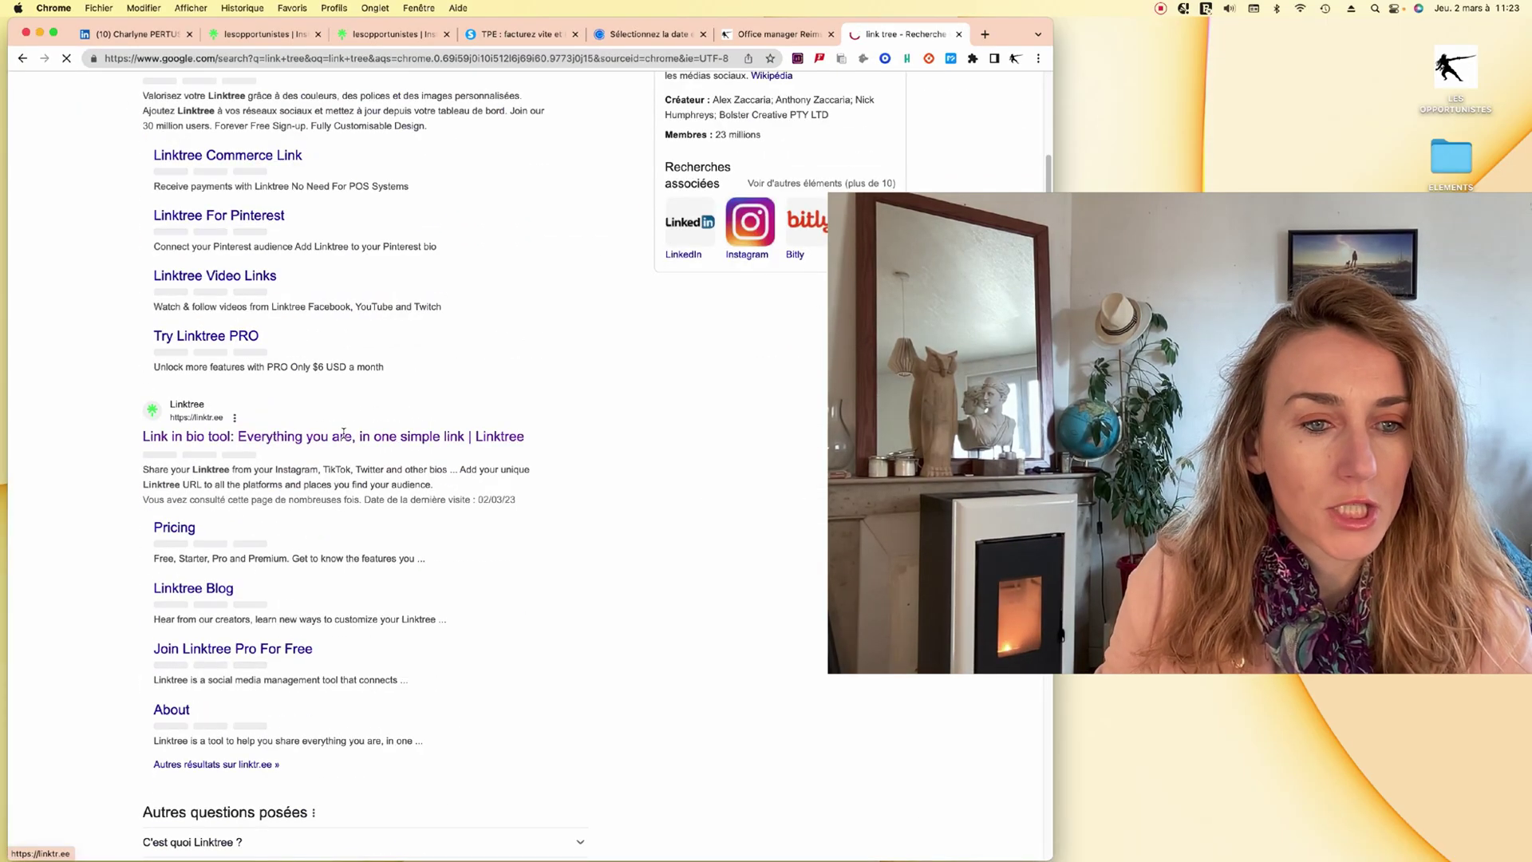
Open the Linktree 'Link in bio tool' result and browse the linktr.ee homepage.
left_click(343, 437)
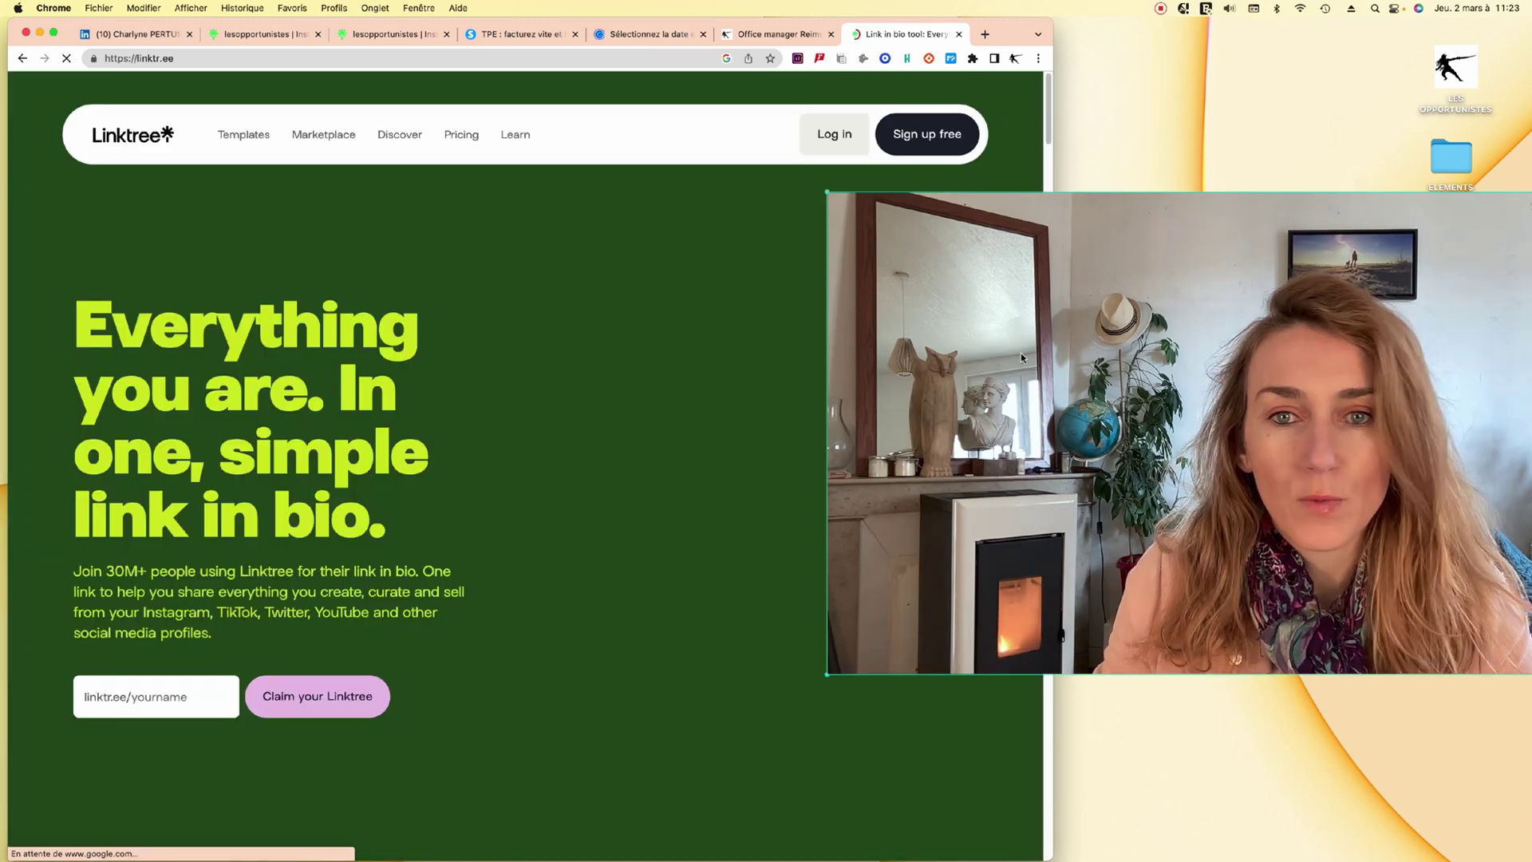
left_click(1061, 302)
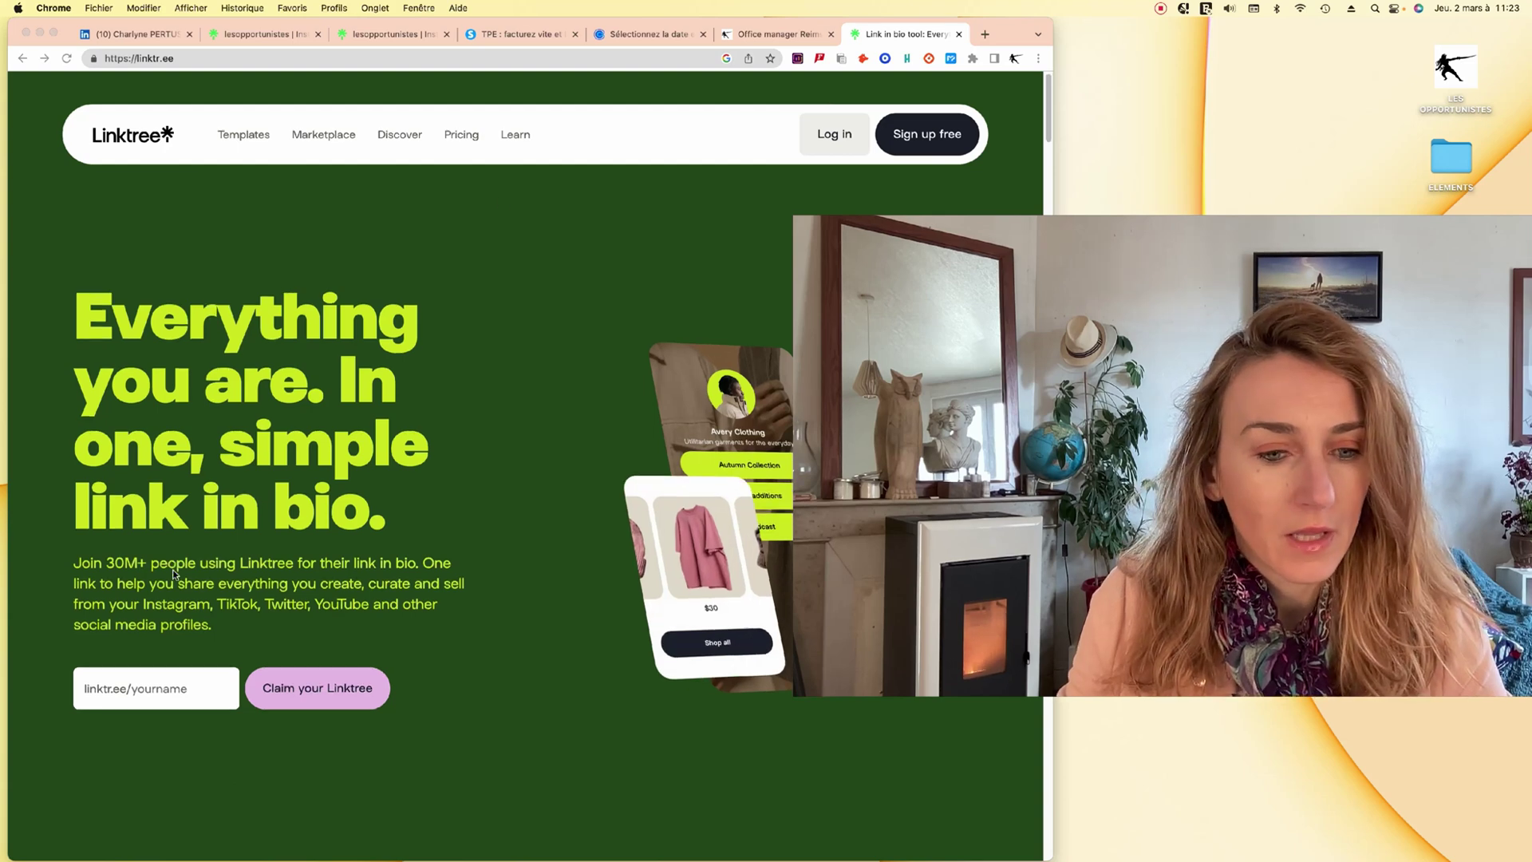
scroll(307, 408, "down", 3)
scroll(307, 409, "up", 1)
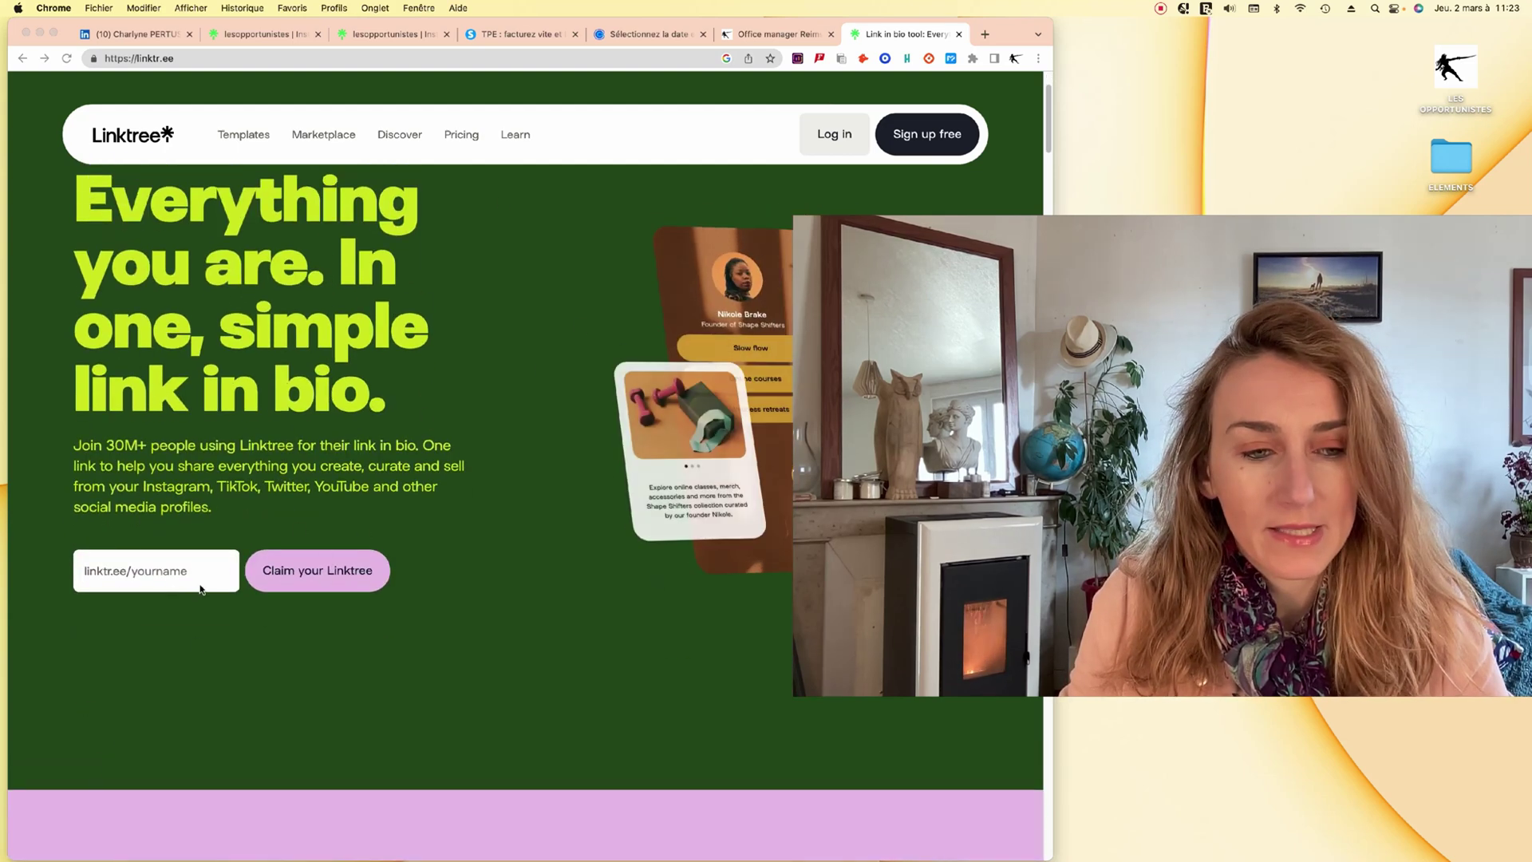
left_click(166, 575)
Enter 'testdes' as the username in the linktr.ee/yourname field.
left_click(142, 574)
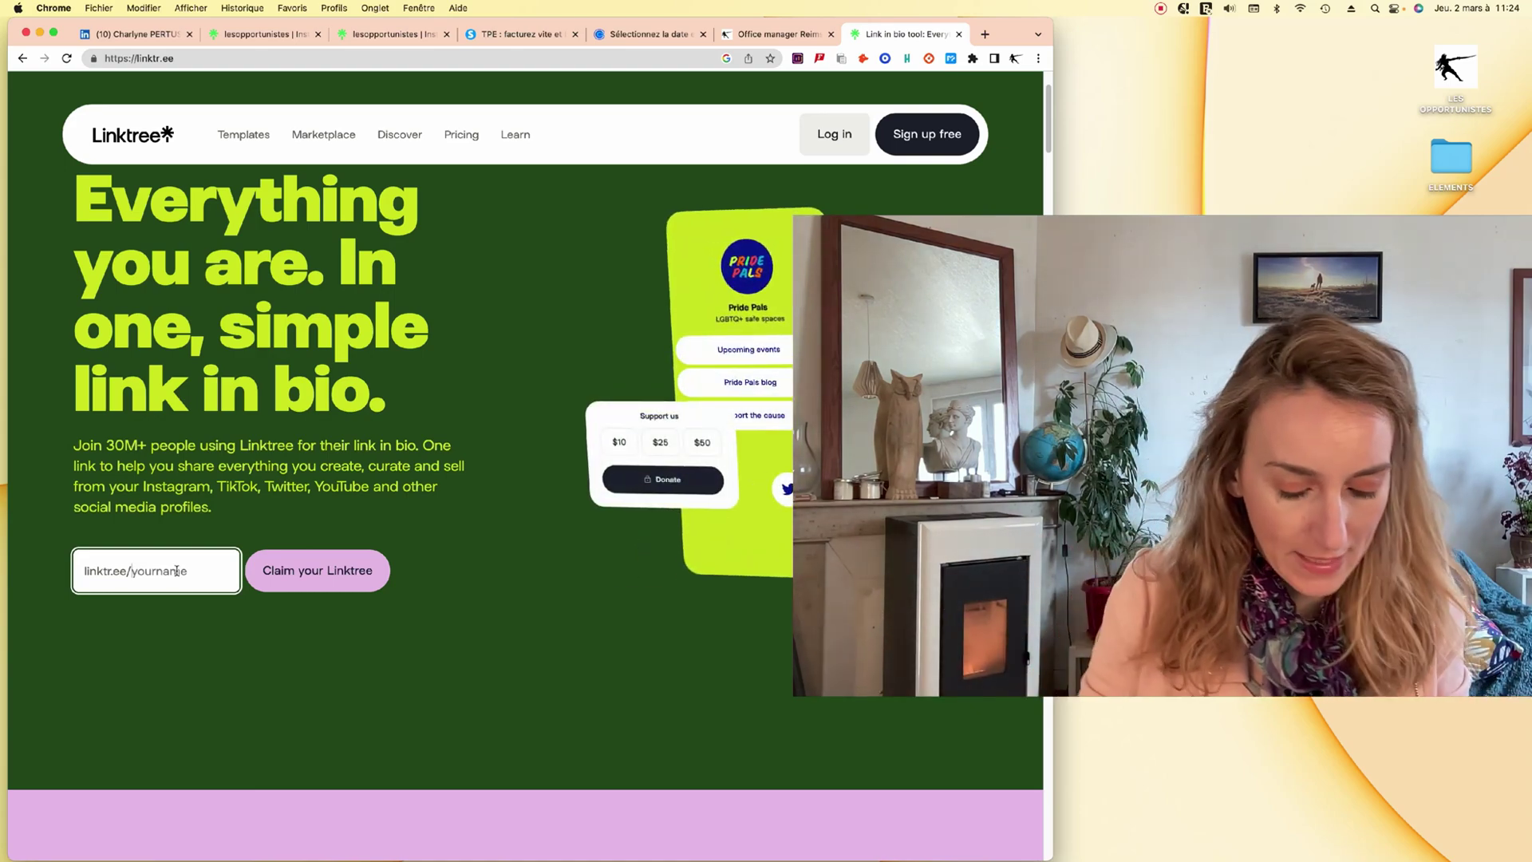
type("tdesopp")
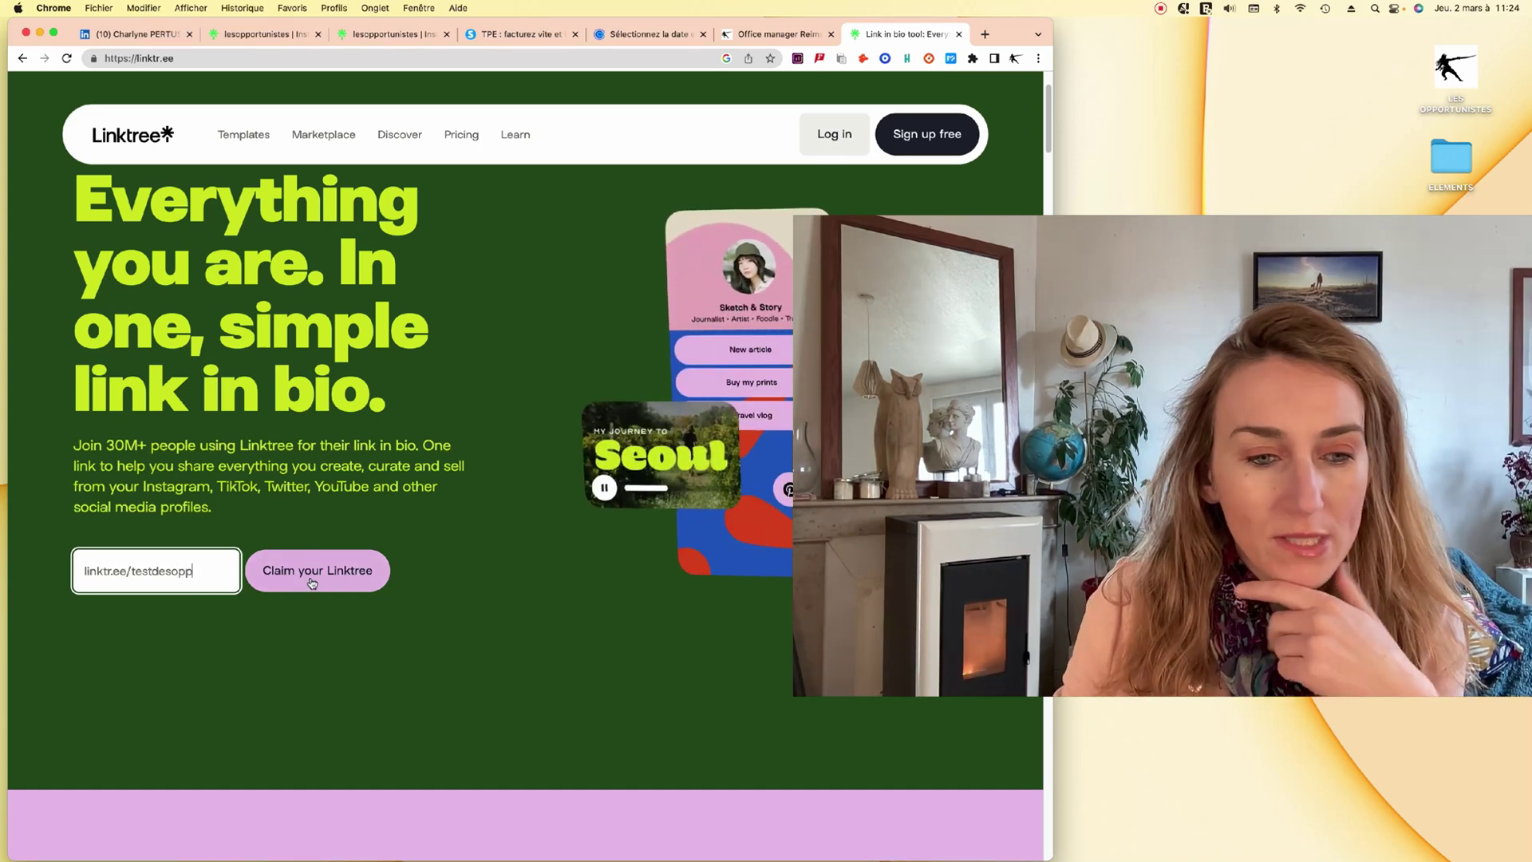
Claim the username, enter the account e-mail, leave offers unticked, and create the account.
left_click(312, 581)
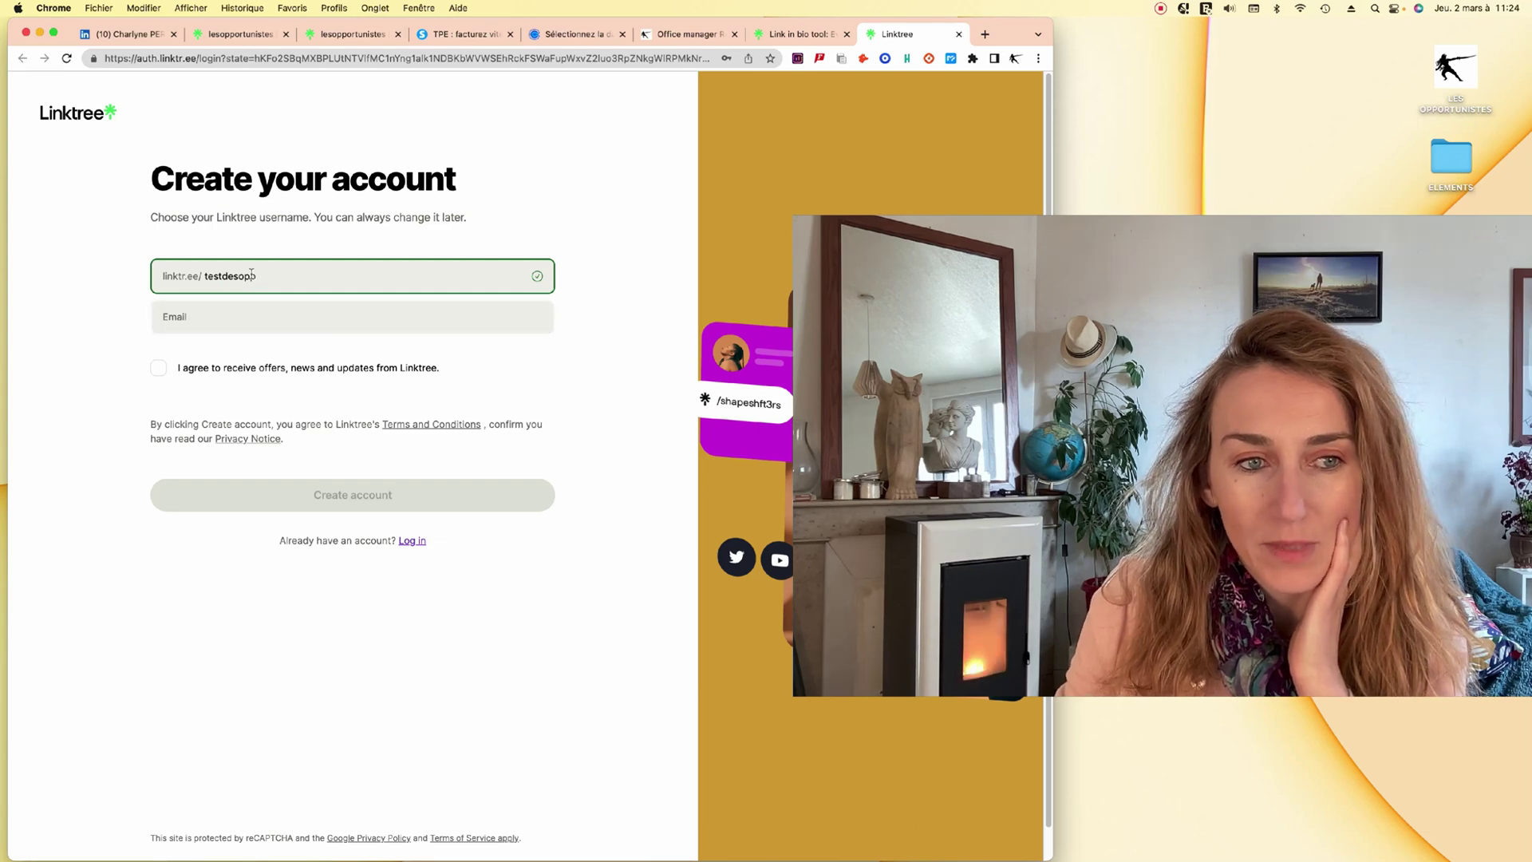
left_click(229, 316)
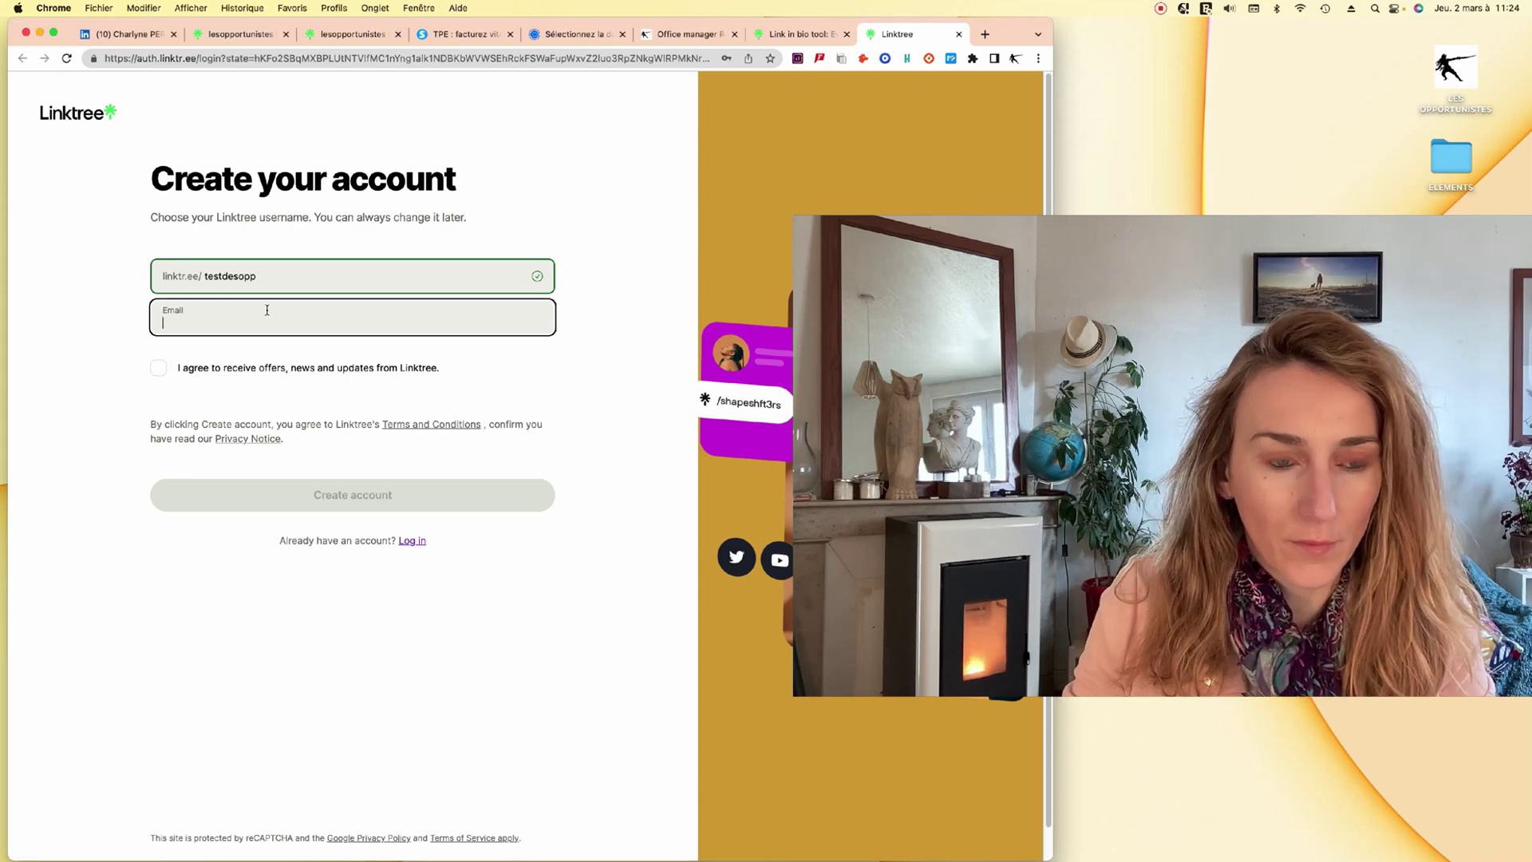
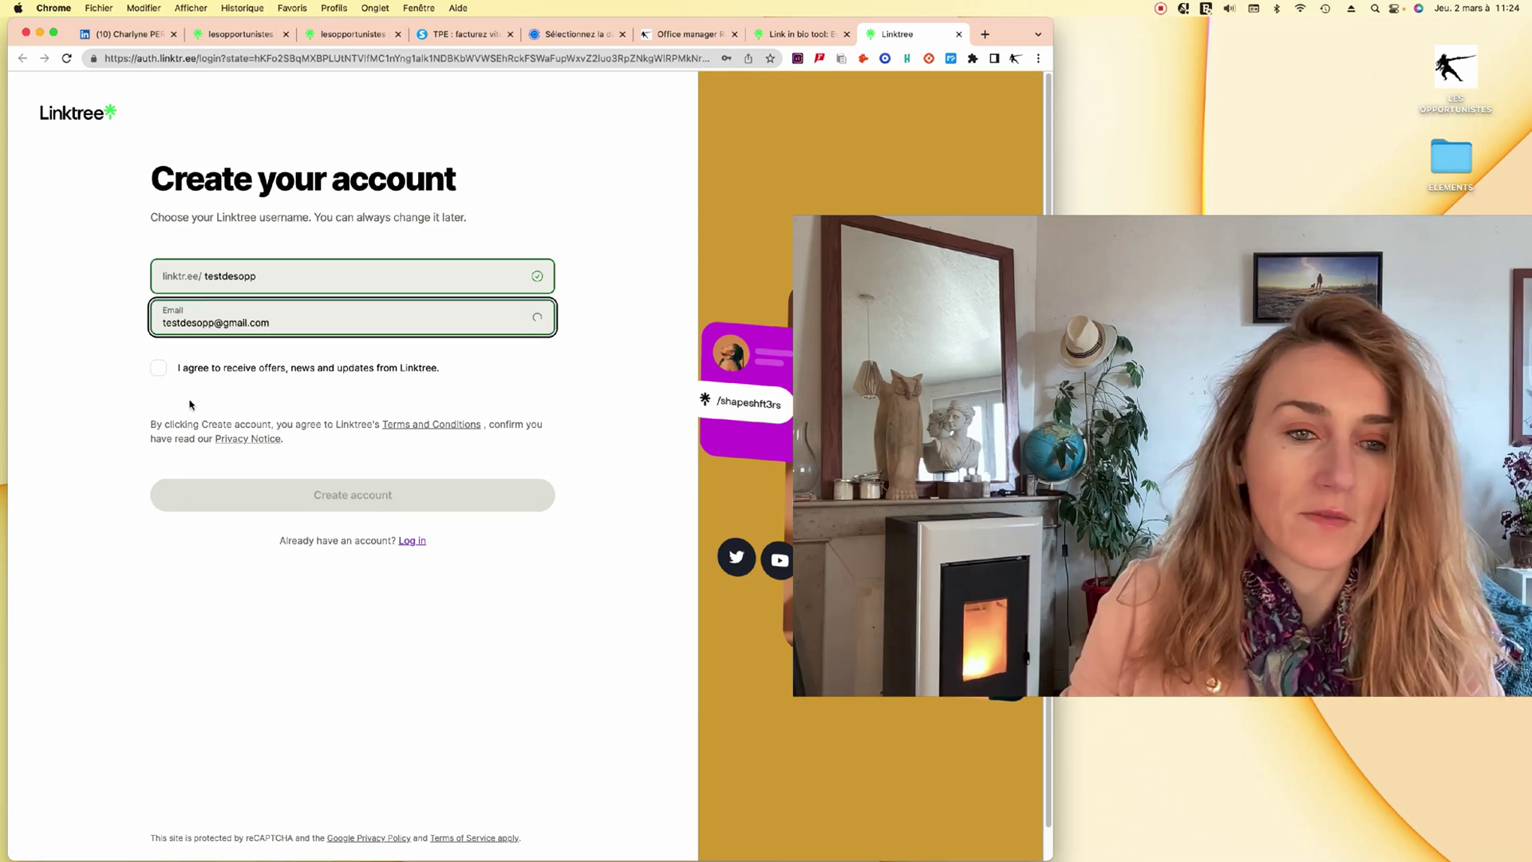
left_click(158, 368)
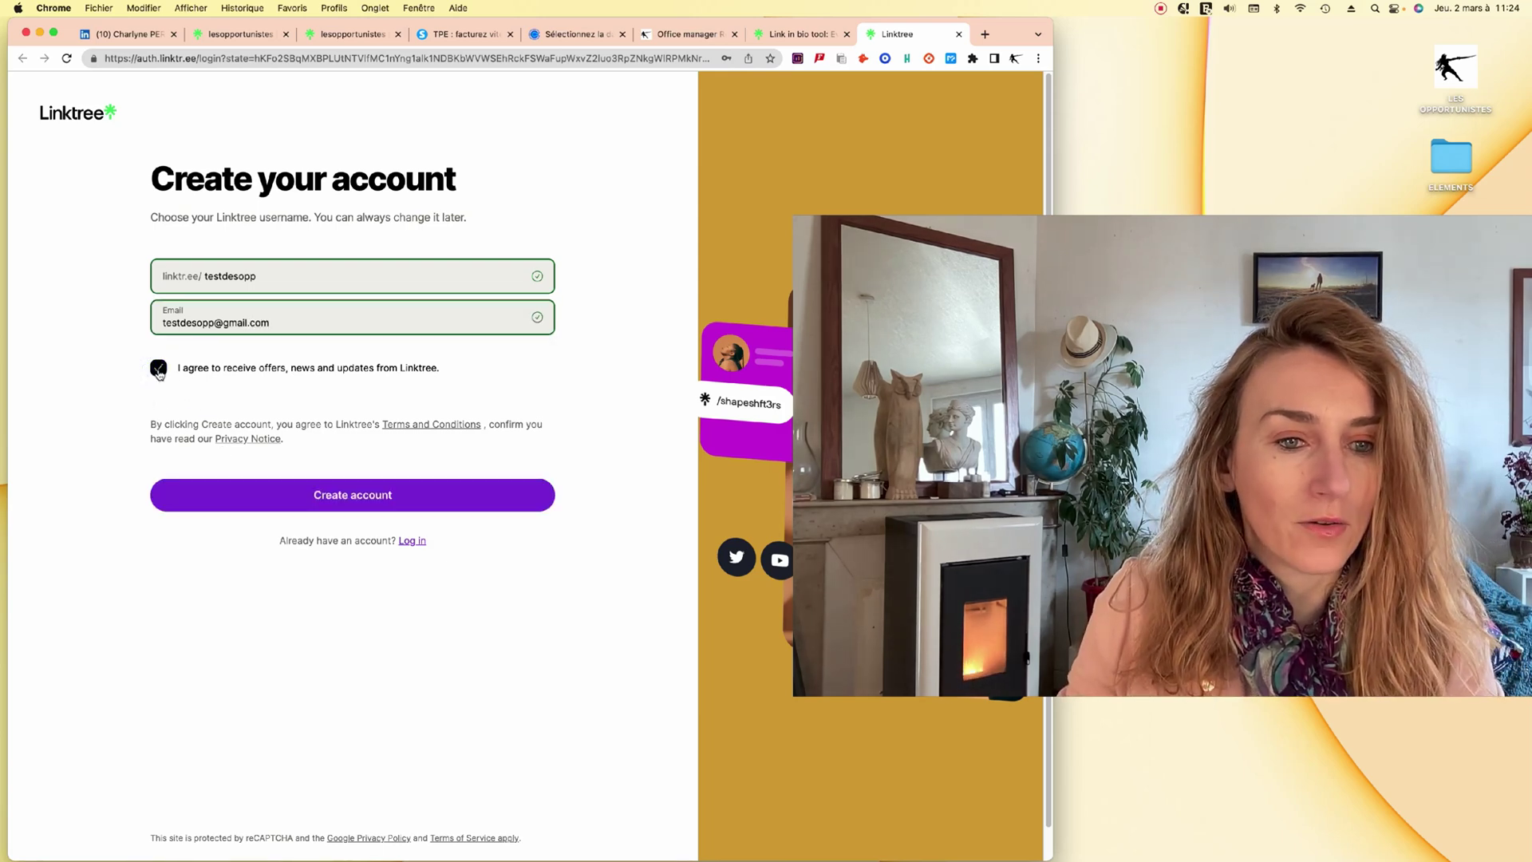
left_click(159, 370)
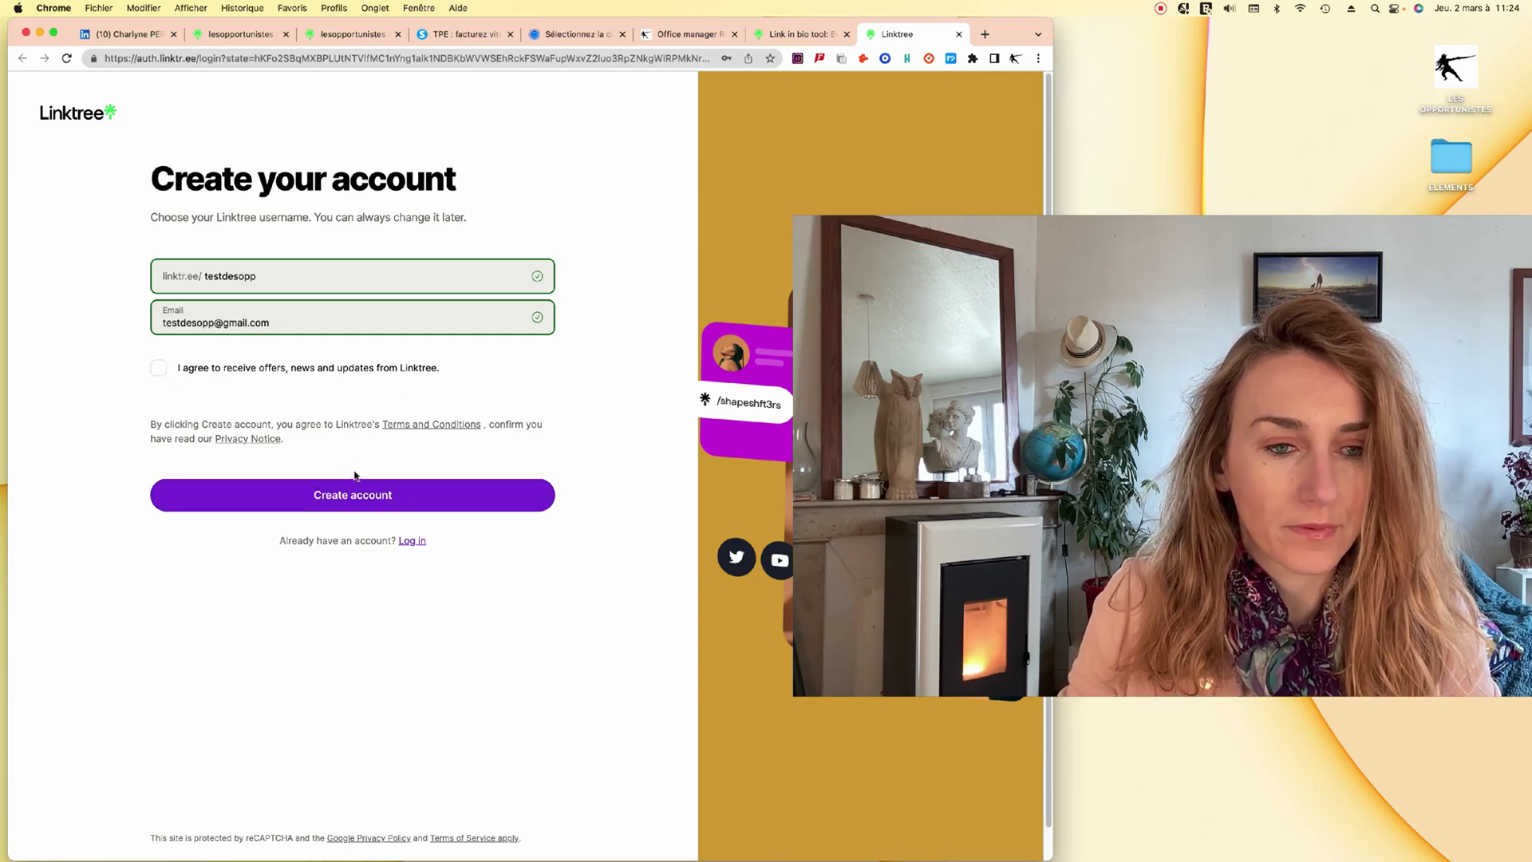
left_click(356, 499)
left_click(206, 311)
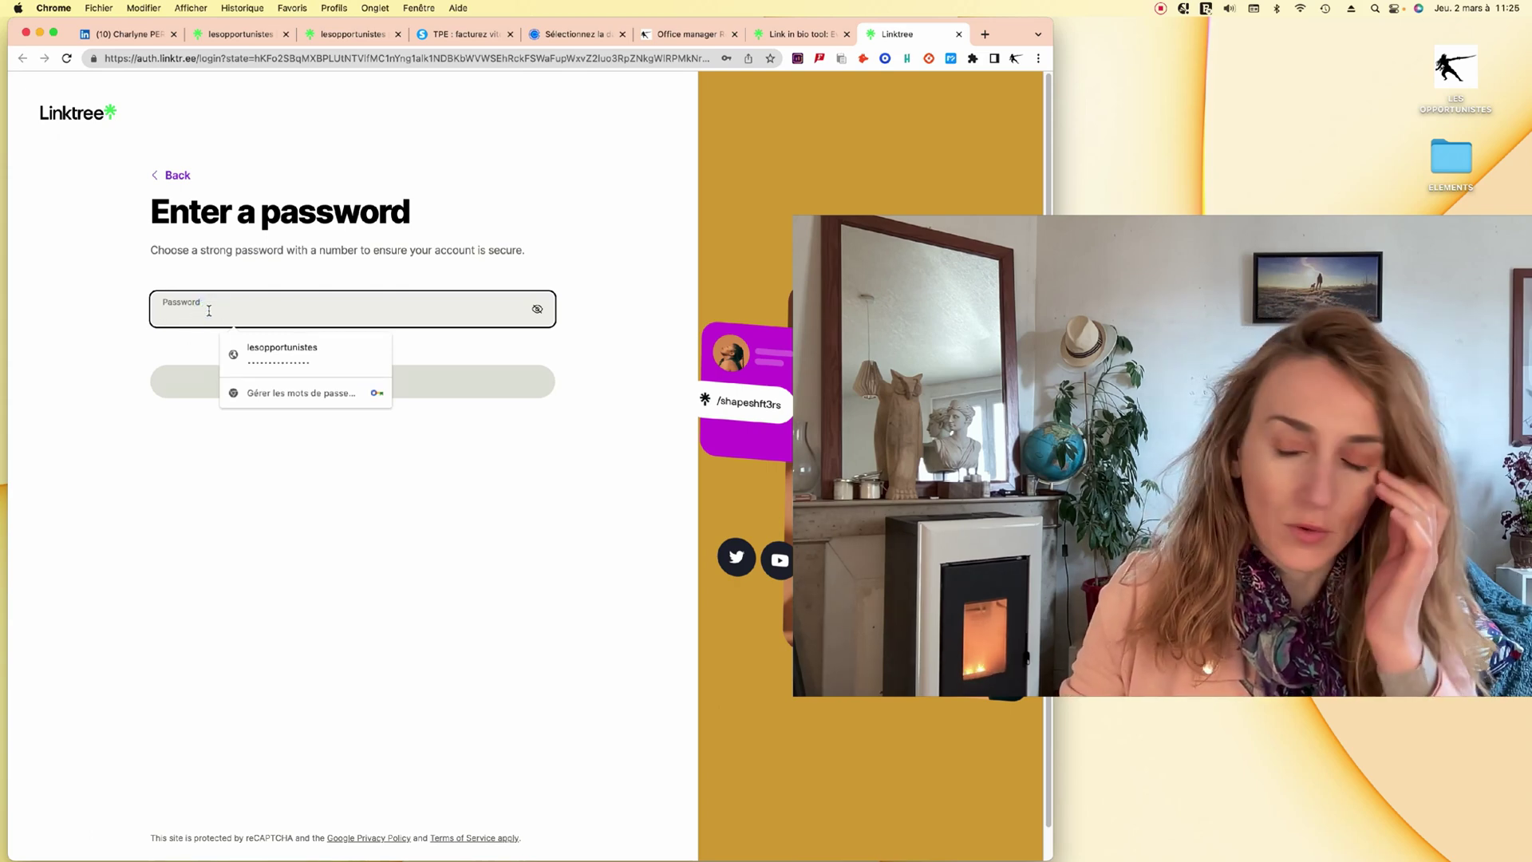
Use the saved password, continue, and decline Chrome's prompt to save it.
left_click(281, 351)
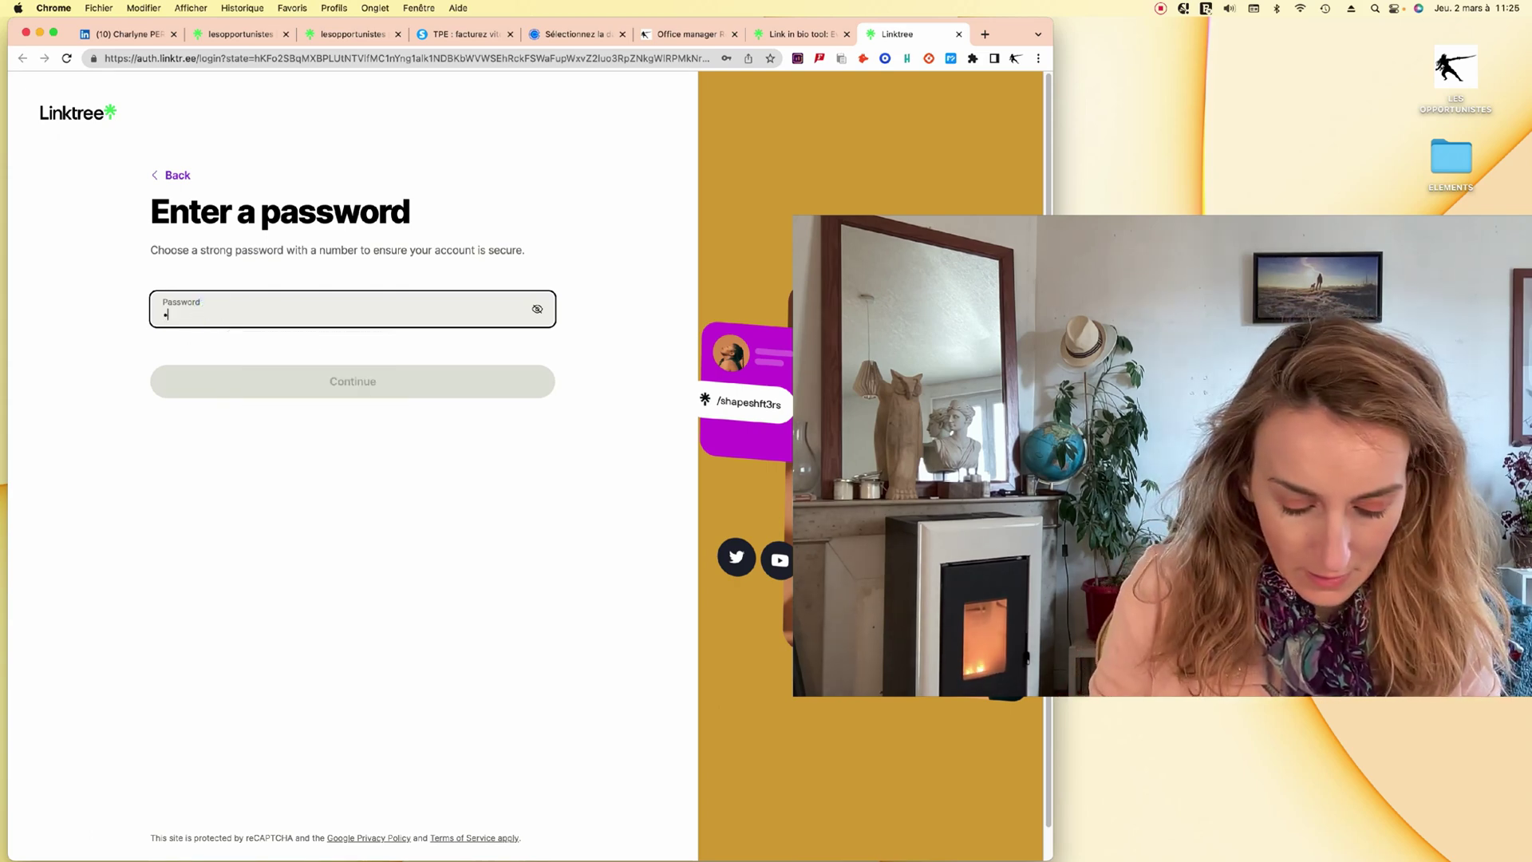
left_click(305, 388)
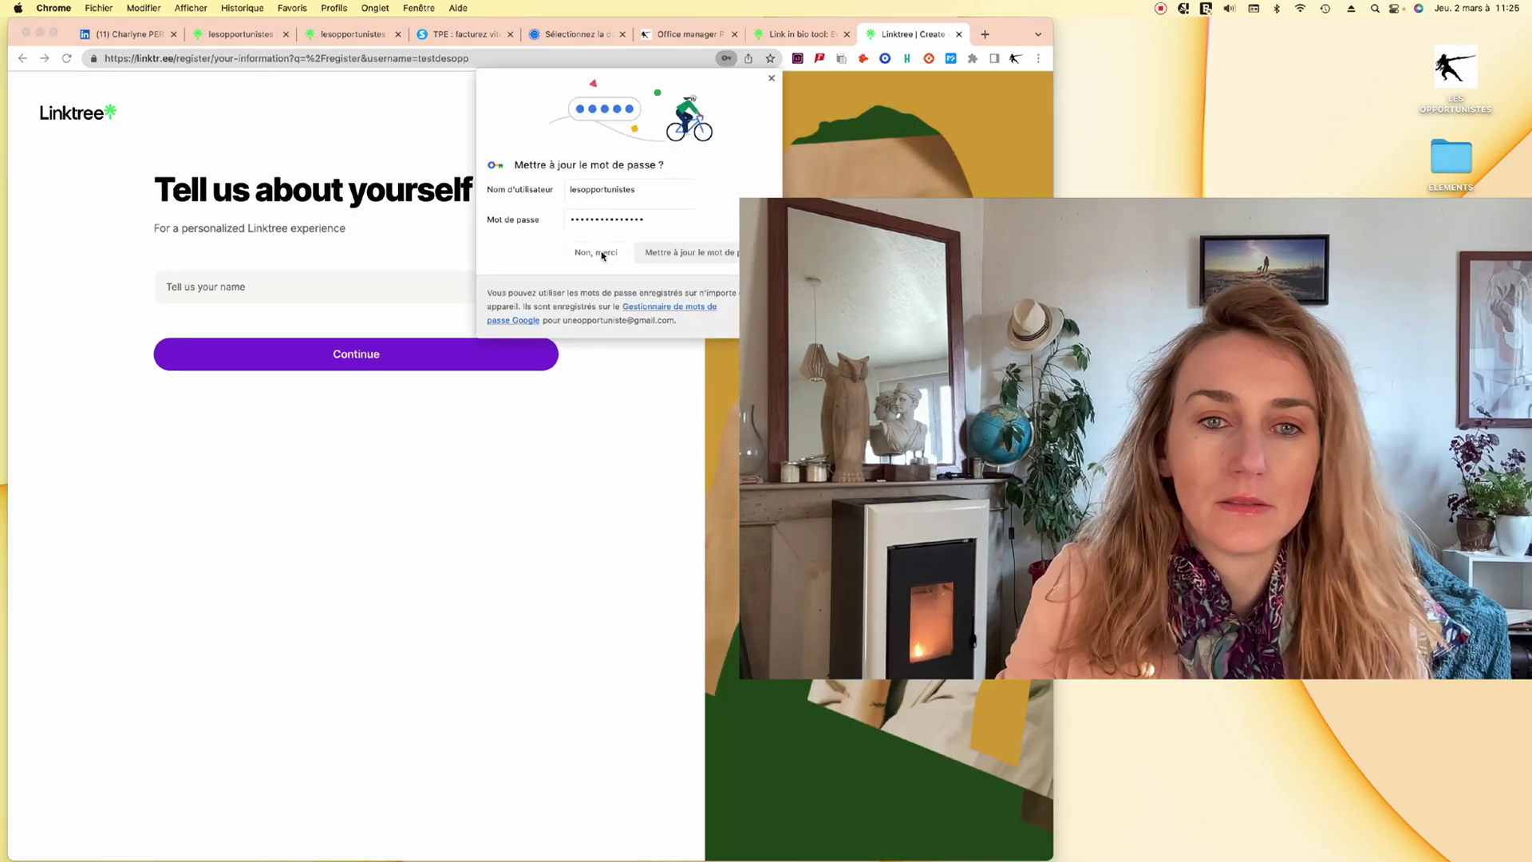
left_click(592, 245)
Enter the user's name and choose the Business category with Agency & Consulting.
left_click(289, 279)
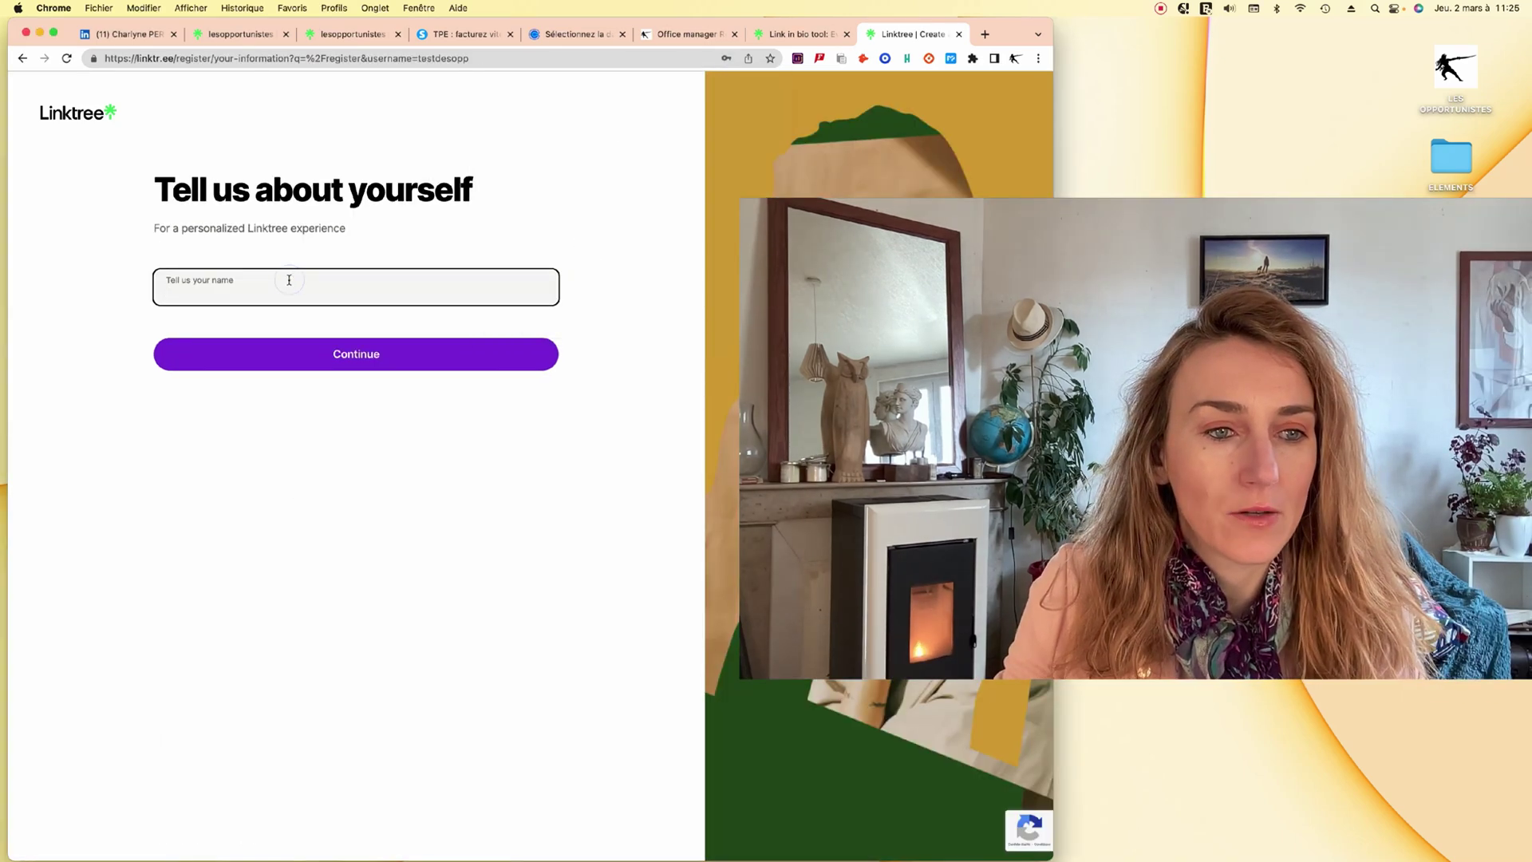
type("Charlyne")
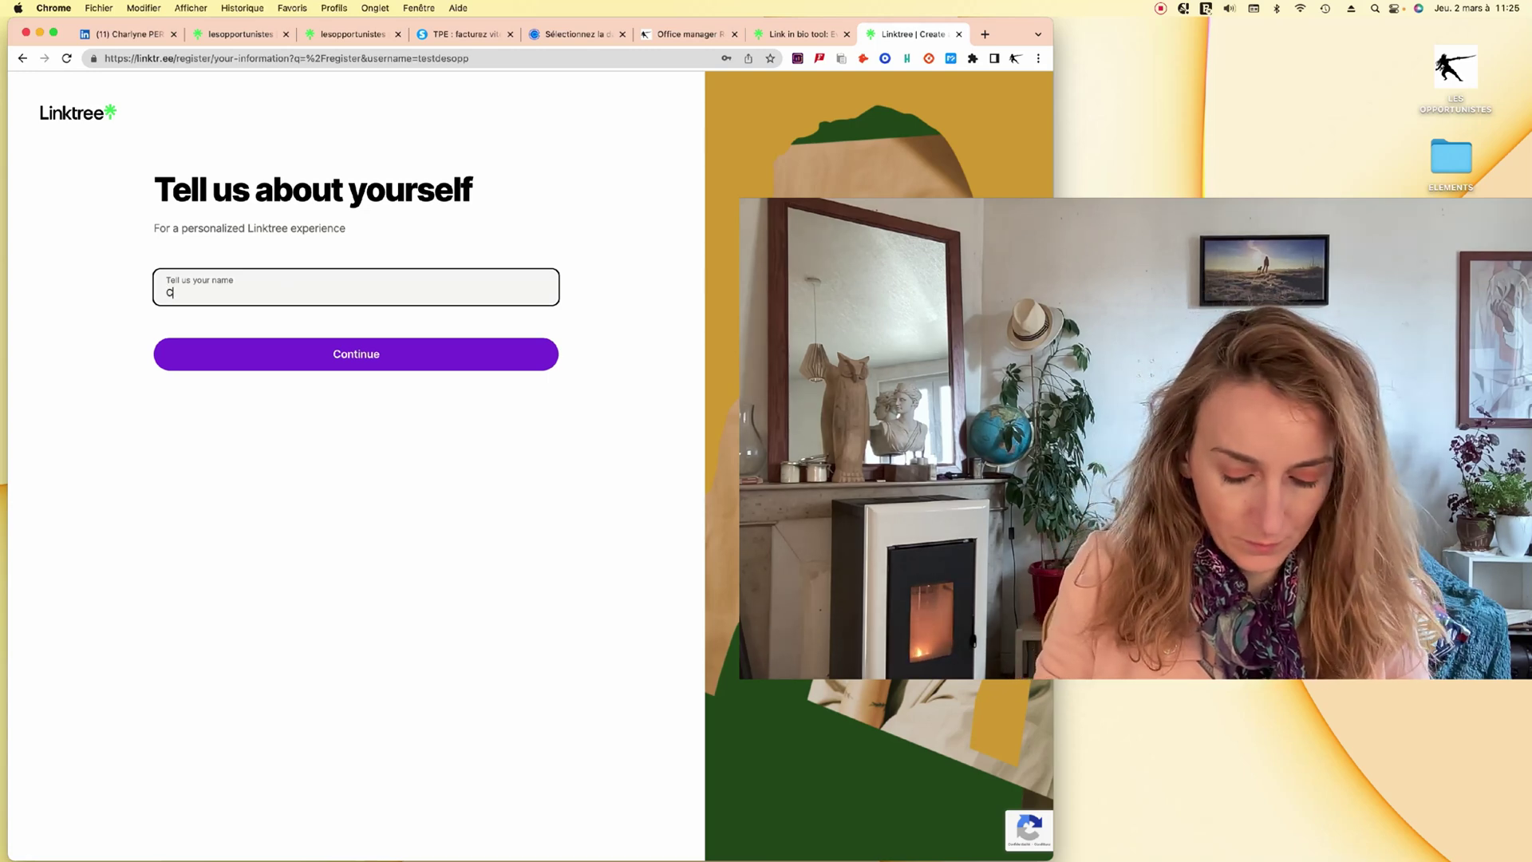
left_click(283, 368)
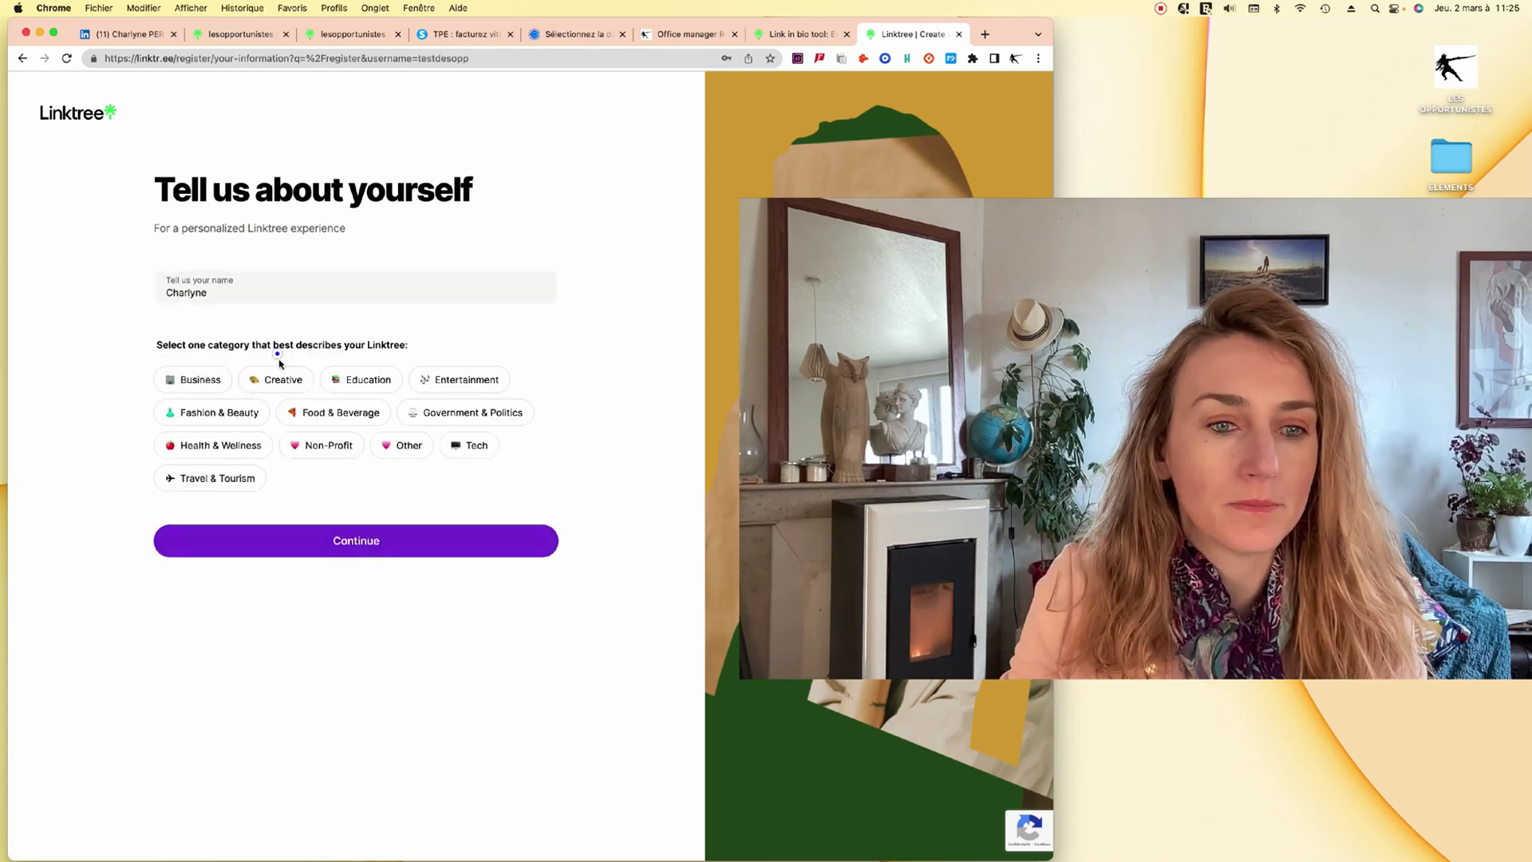
left_click(194, 379)
left_click(212, 566)
left_click(372, 732)
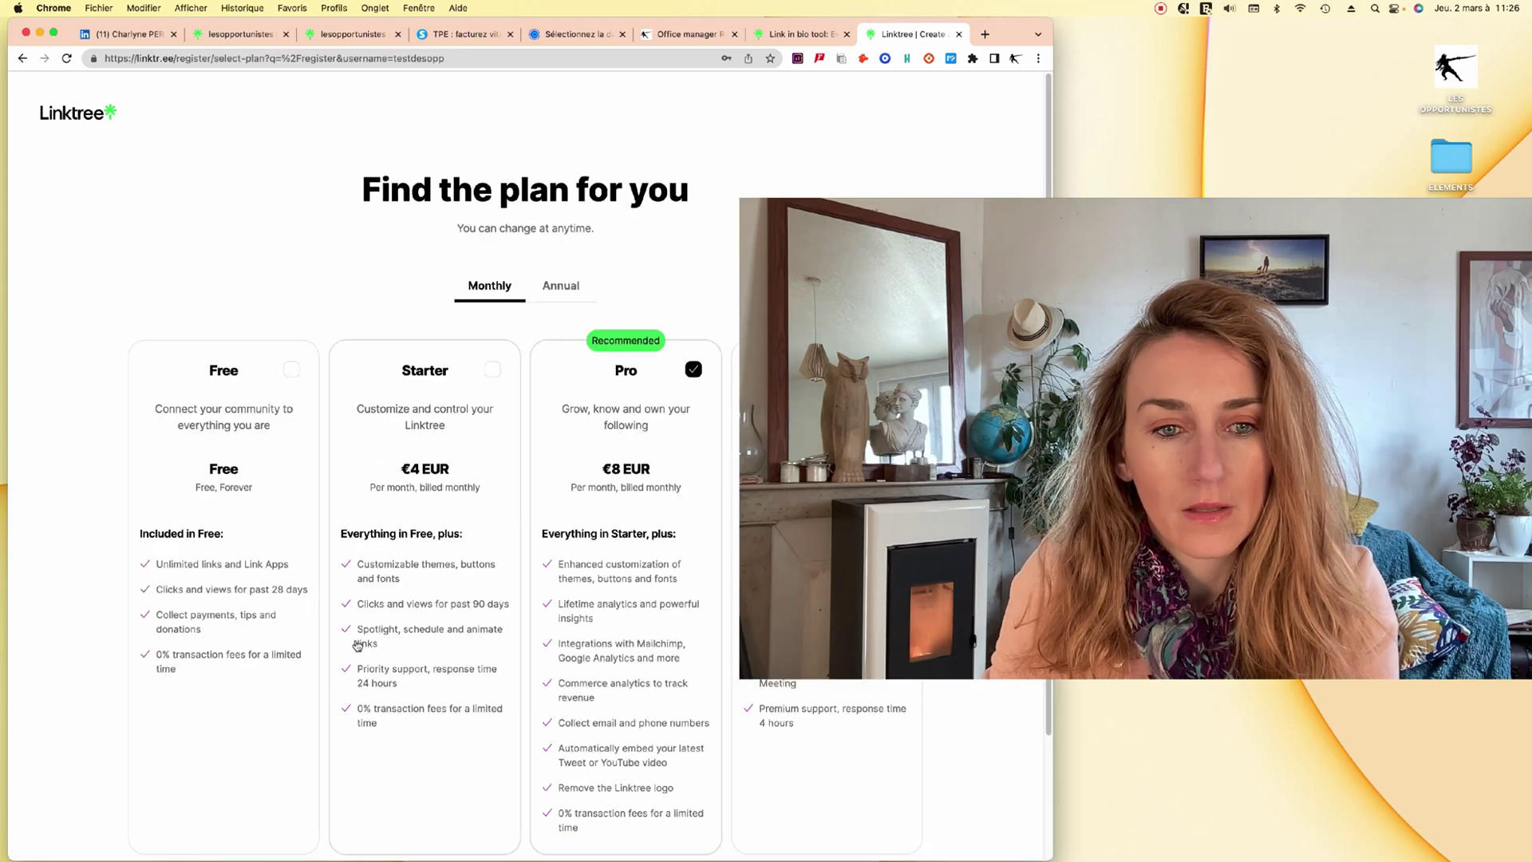
Pick the Free plan over Pro, join for free, and continue to the new Linktree dashboard.
scroll(173, 620, "down", 3)
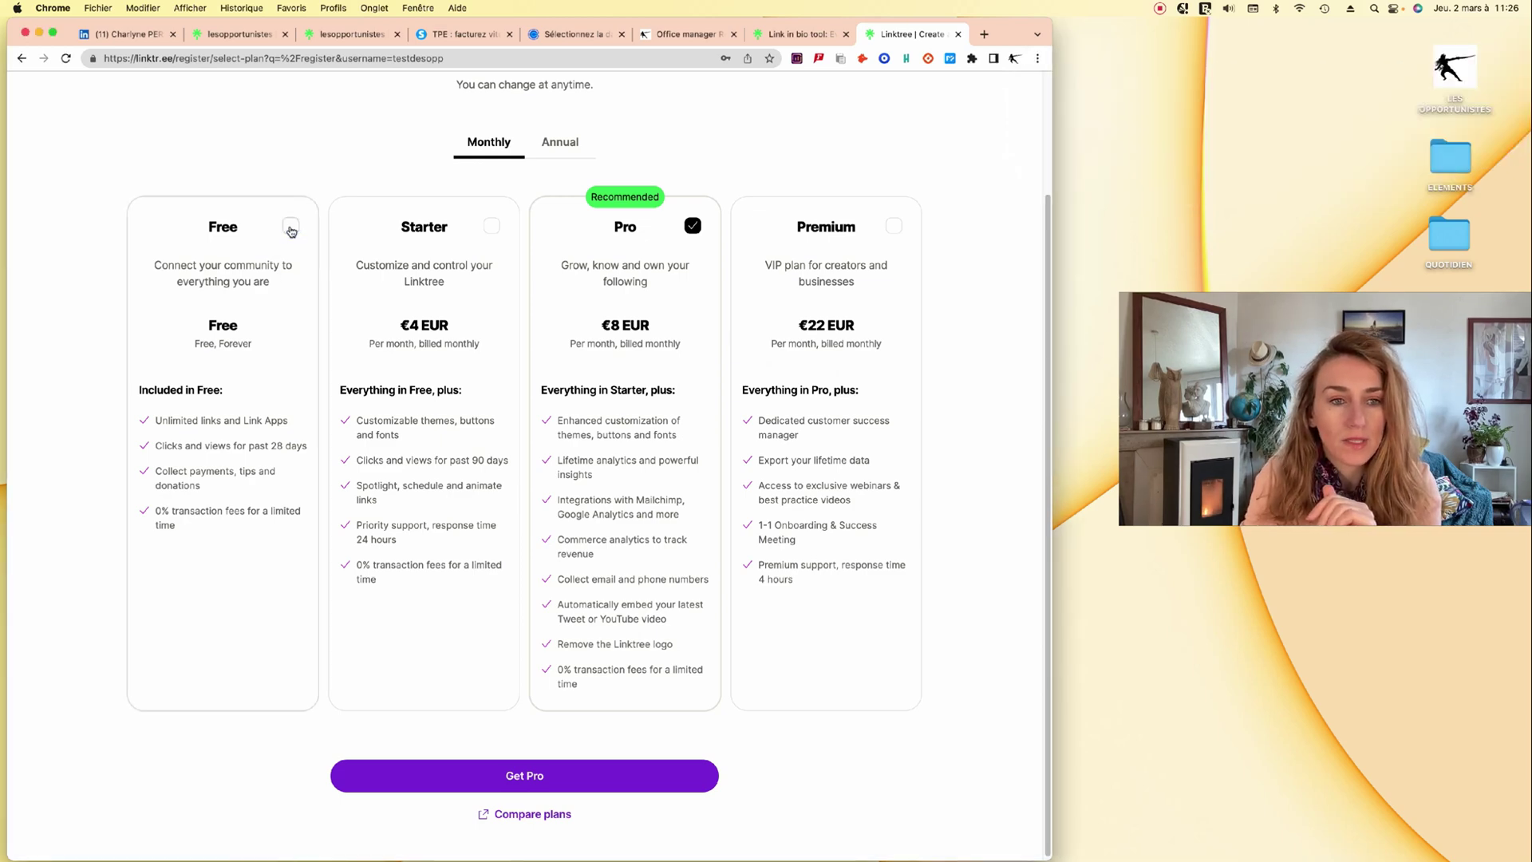
left_click(290, 227)
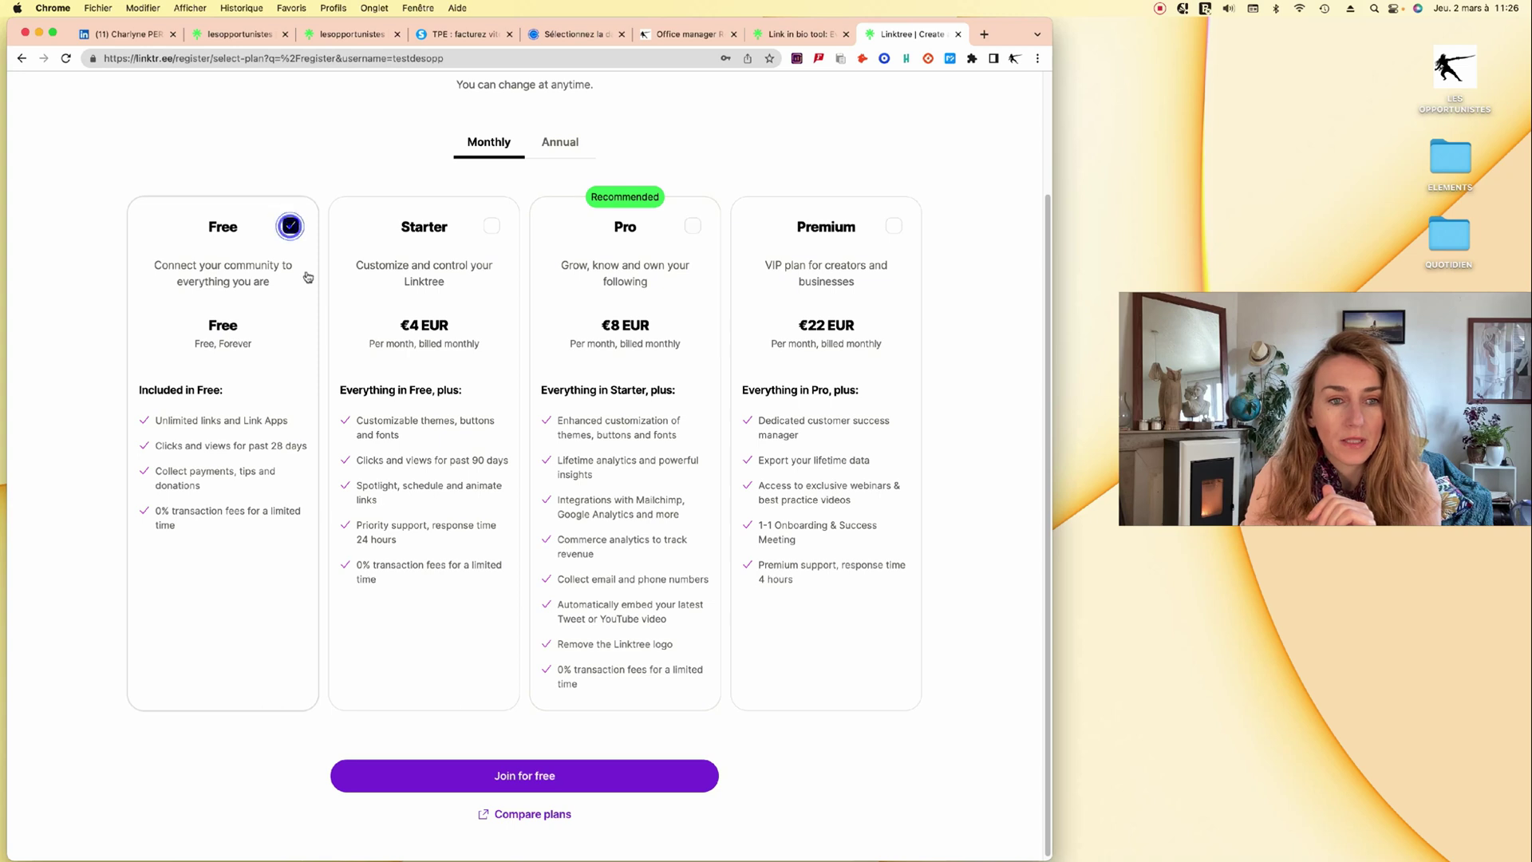
left_click(477, 779)
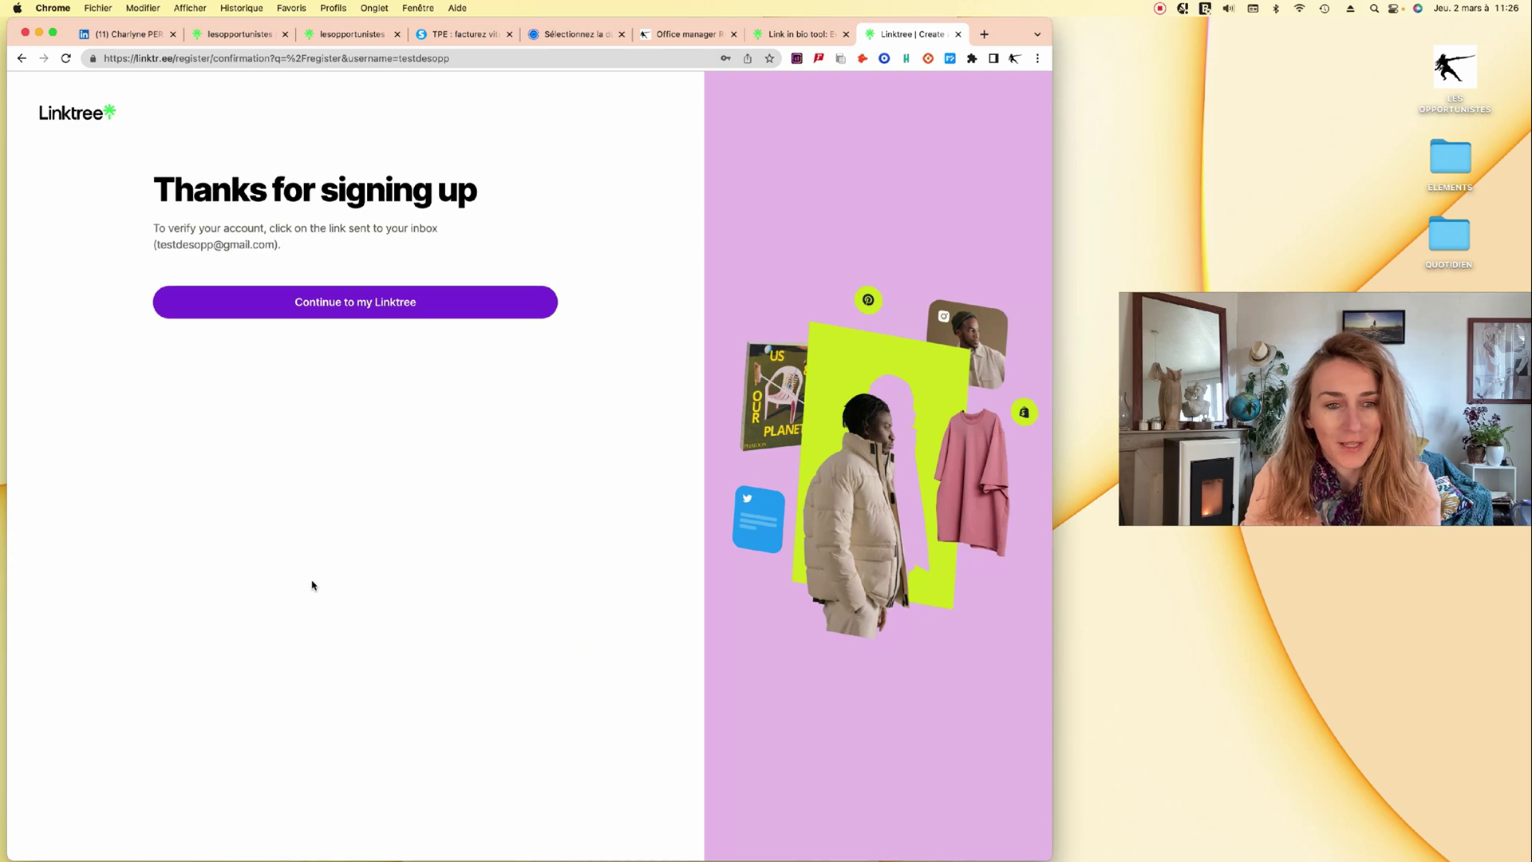
left_click(370, 294)
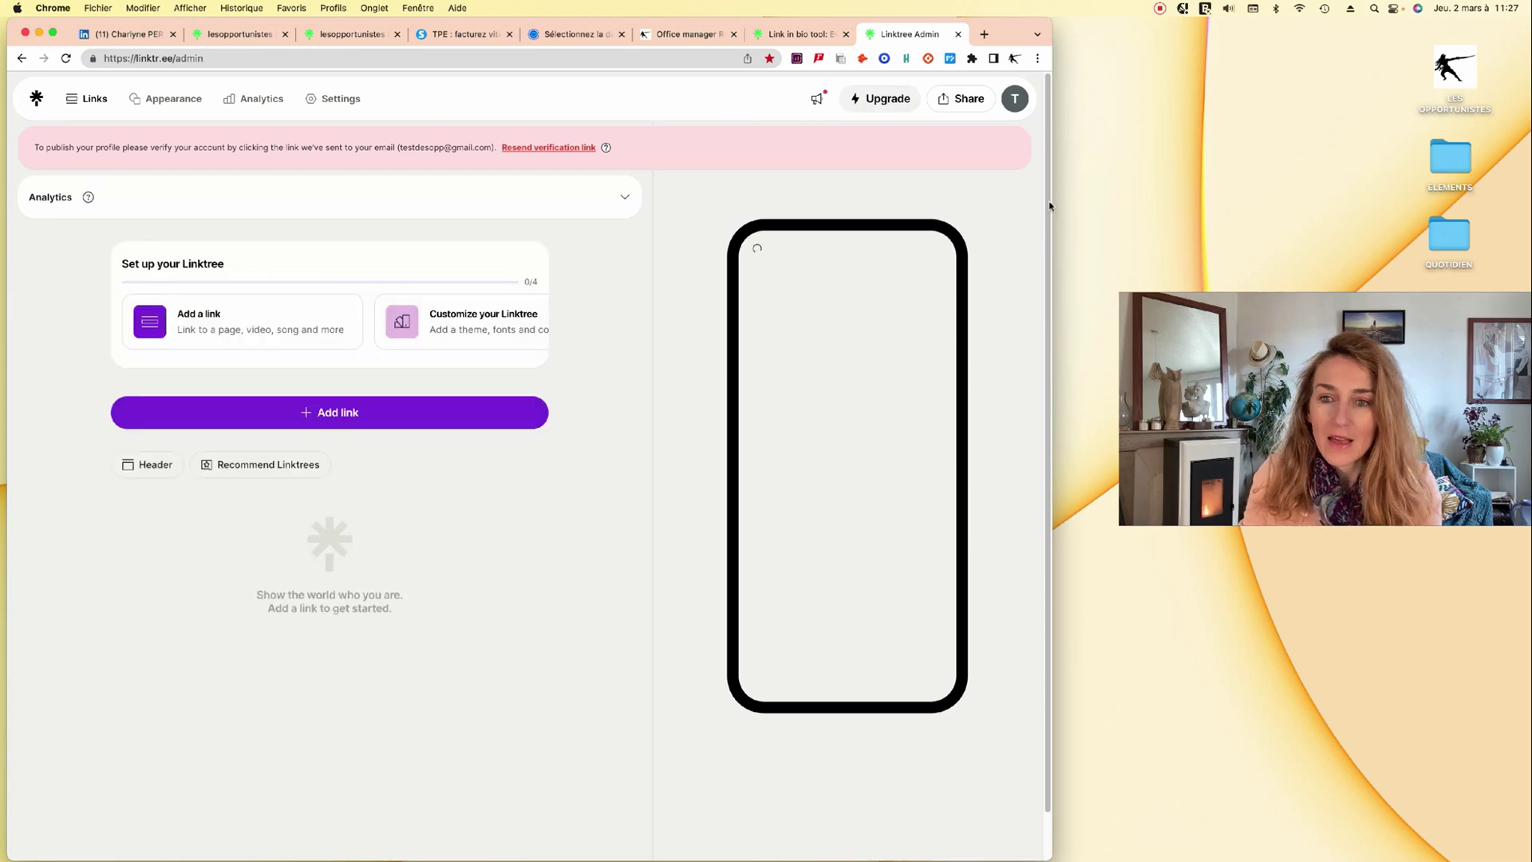
Widen the browser, look over the My account details, then go back to the Appearance page.
left_click_drag(1054, 200, 1104, 184)
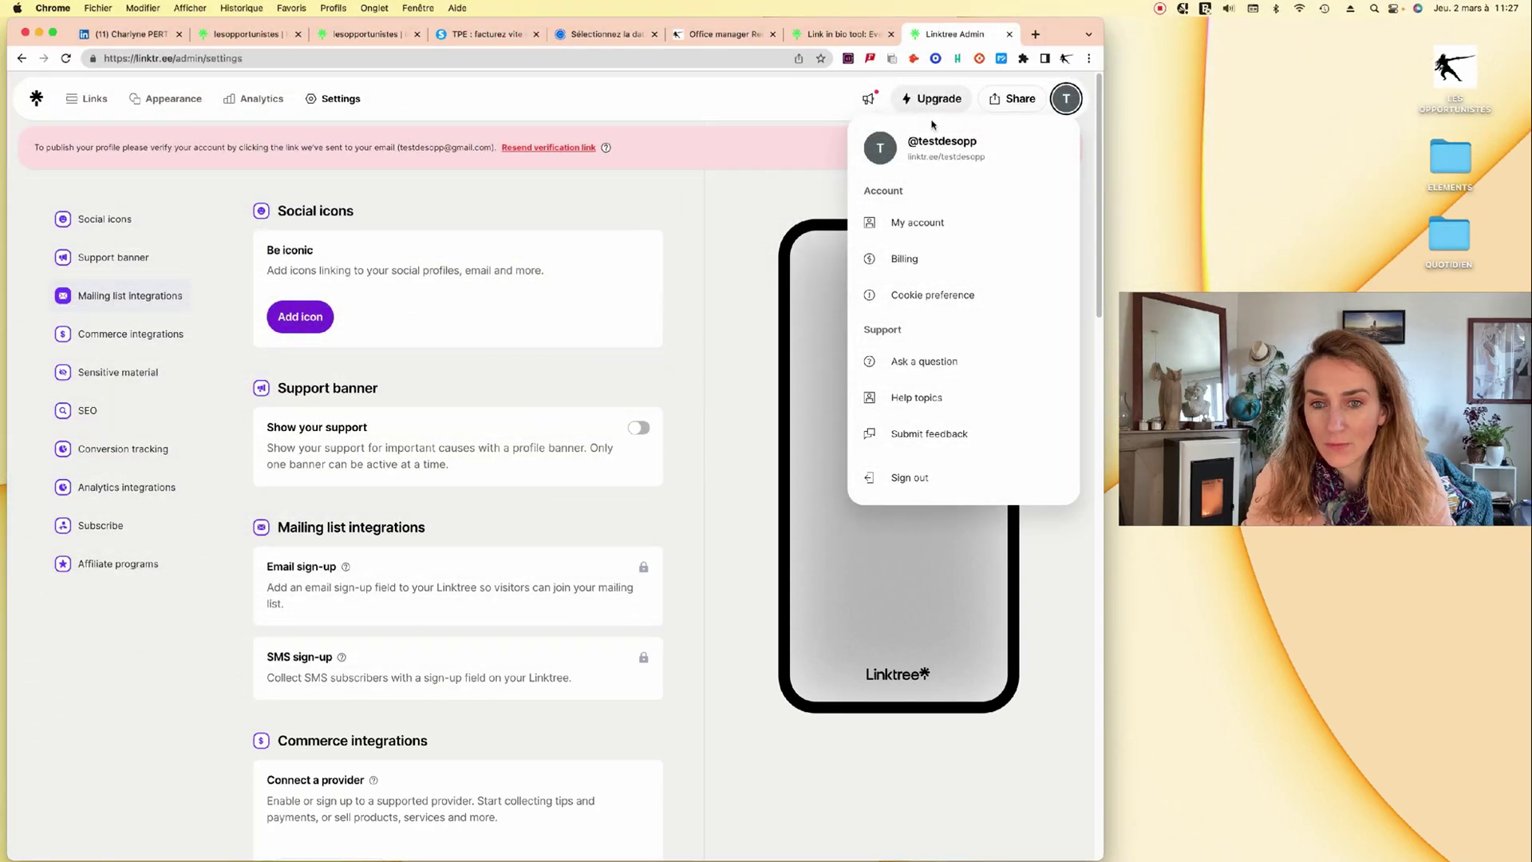
left_click(905, 223)
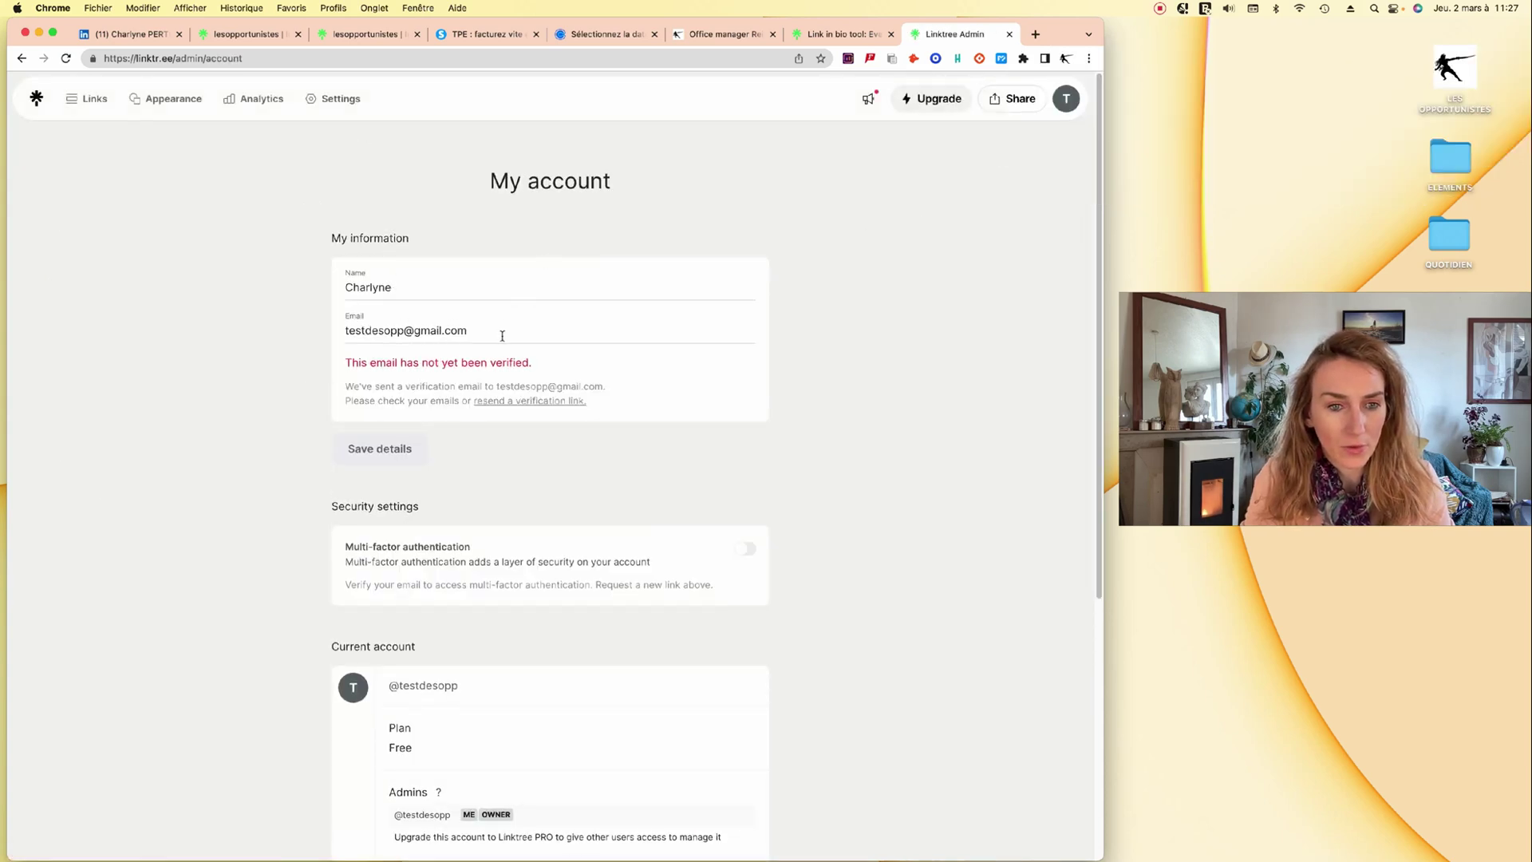
scroll(492, 384, "down", 5)
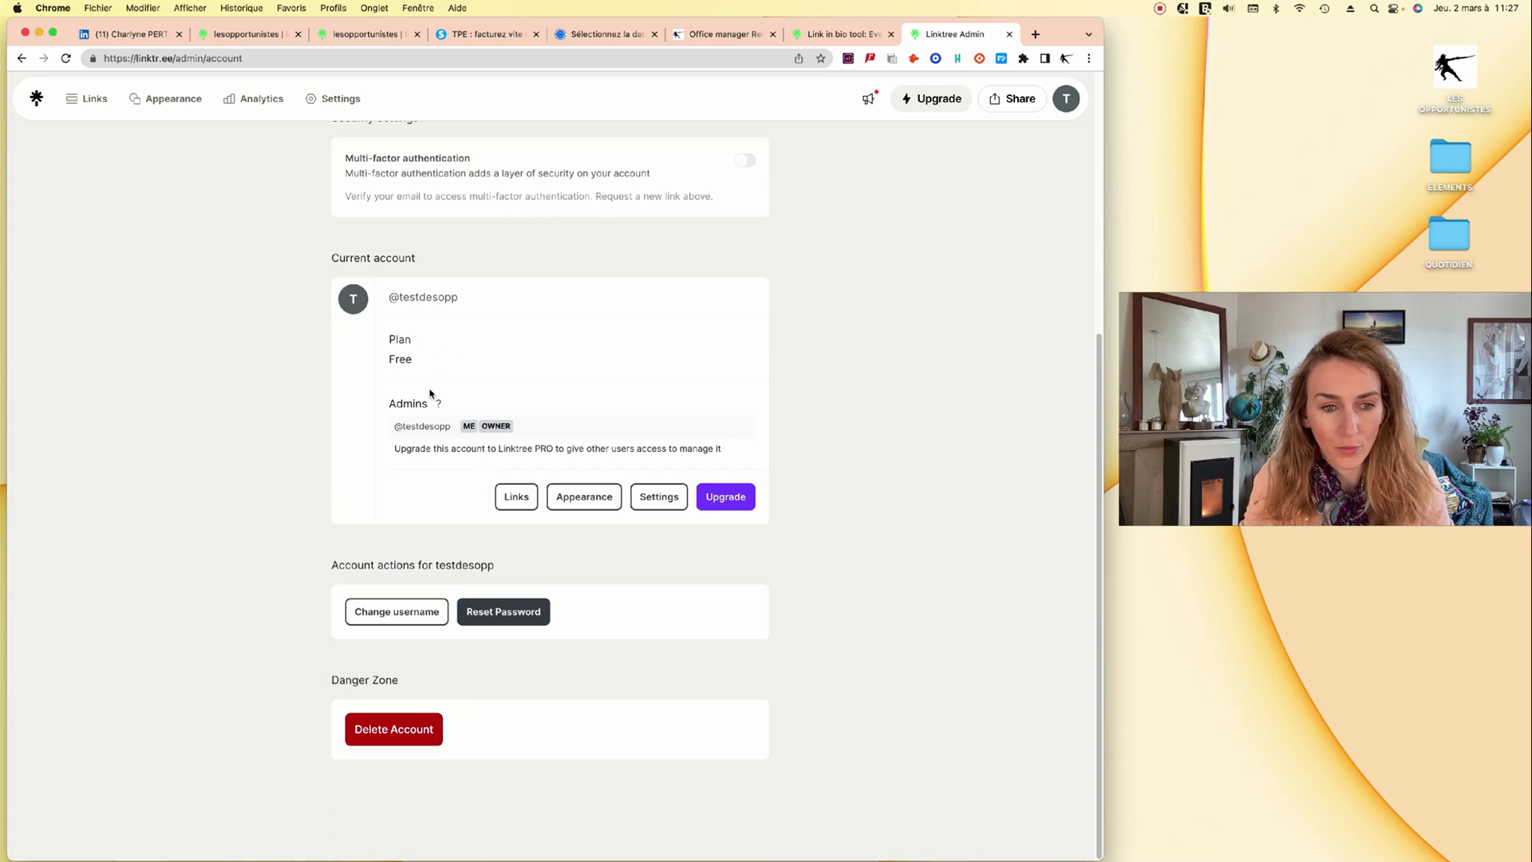
scroll(561, 510, "up", 5)
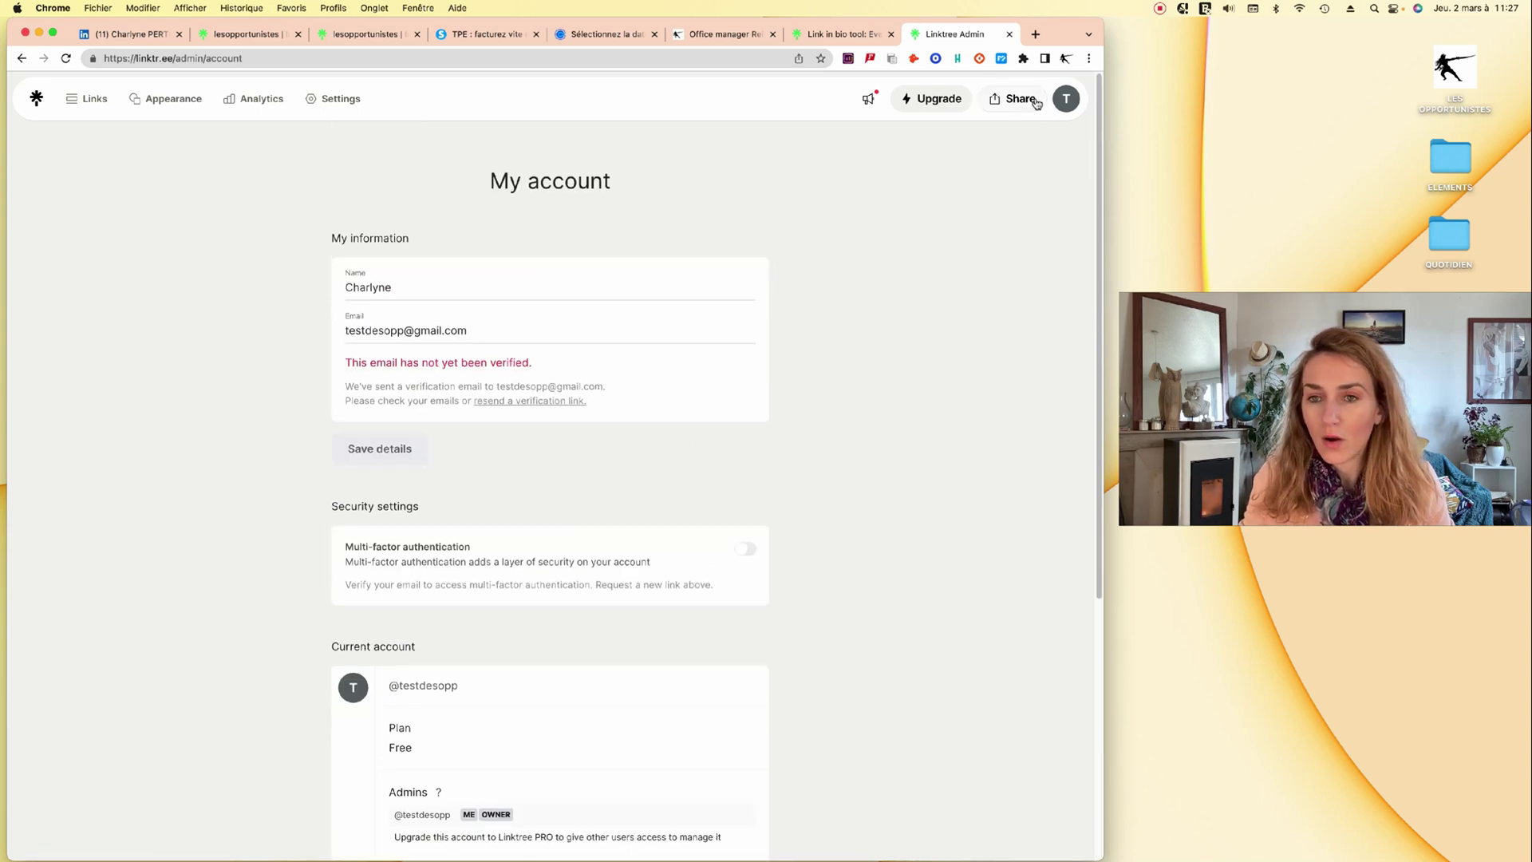
left_click(1069, 101)
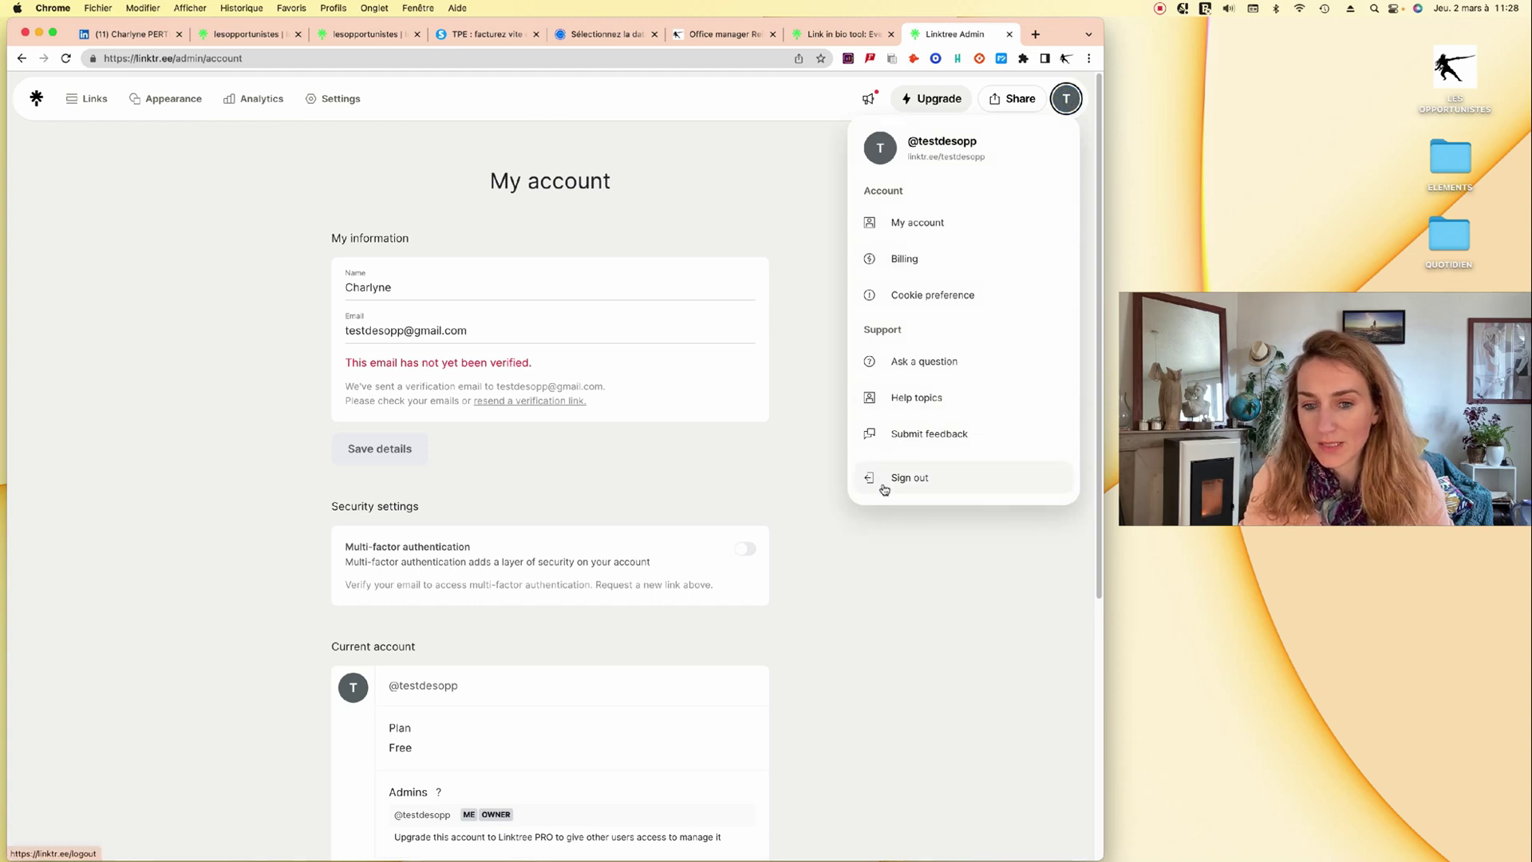
left_click(923, 106)
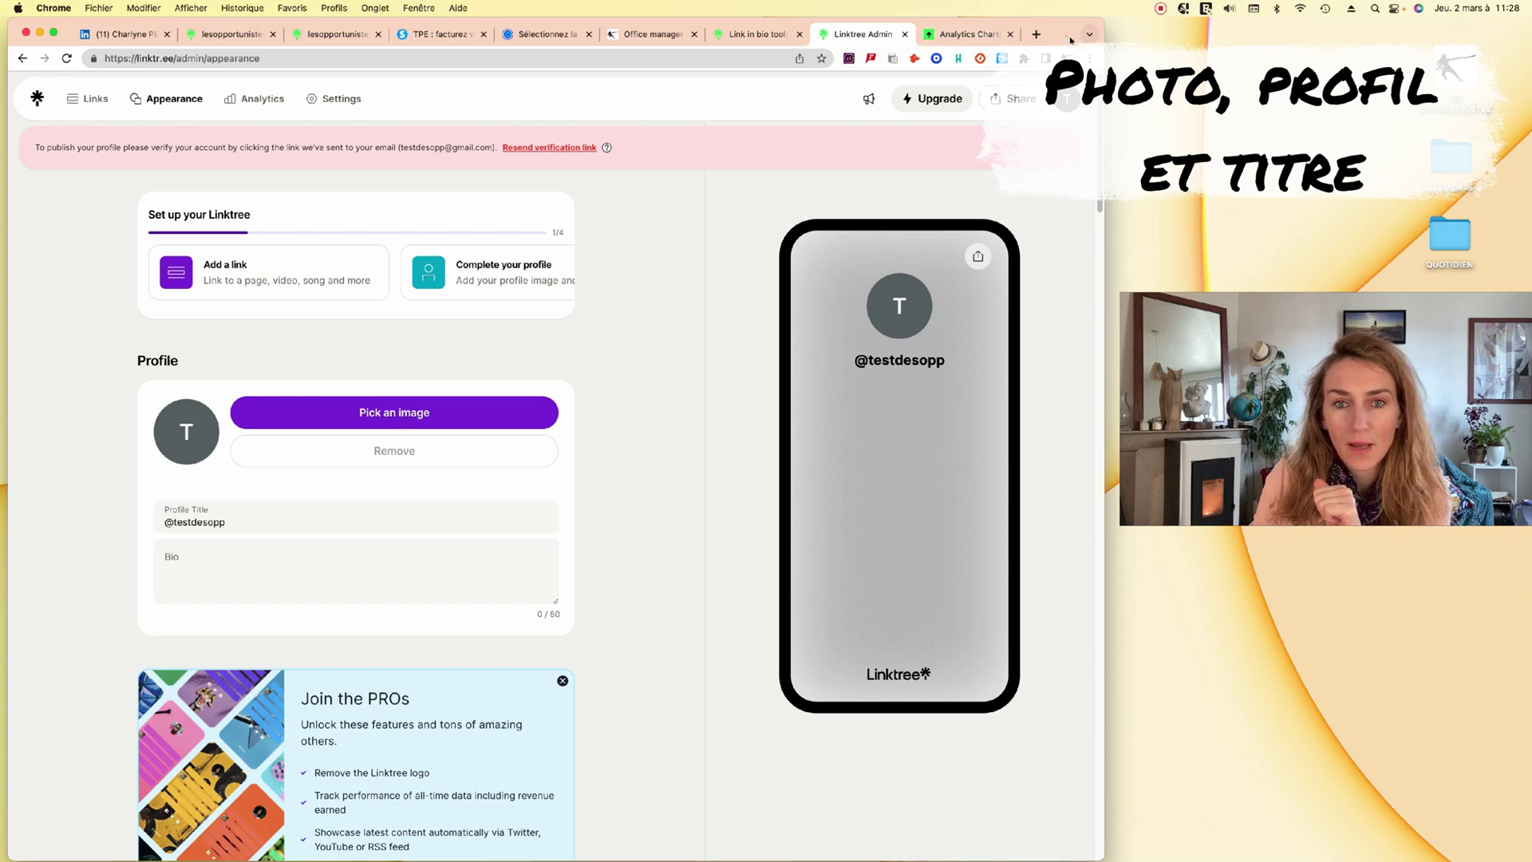
Move the example Linktree page into its own window beside the editor.
left_click_drag(1067, 33, 1406, 32)
left_click_drag(570, 39, 212, 33)
left_click_drag(401, 31, 281, 31)
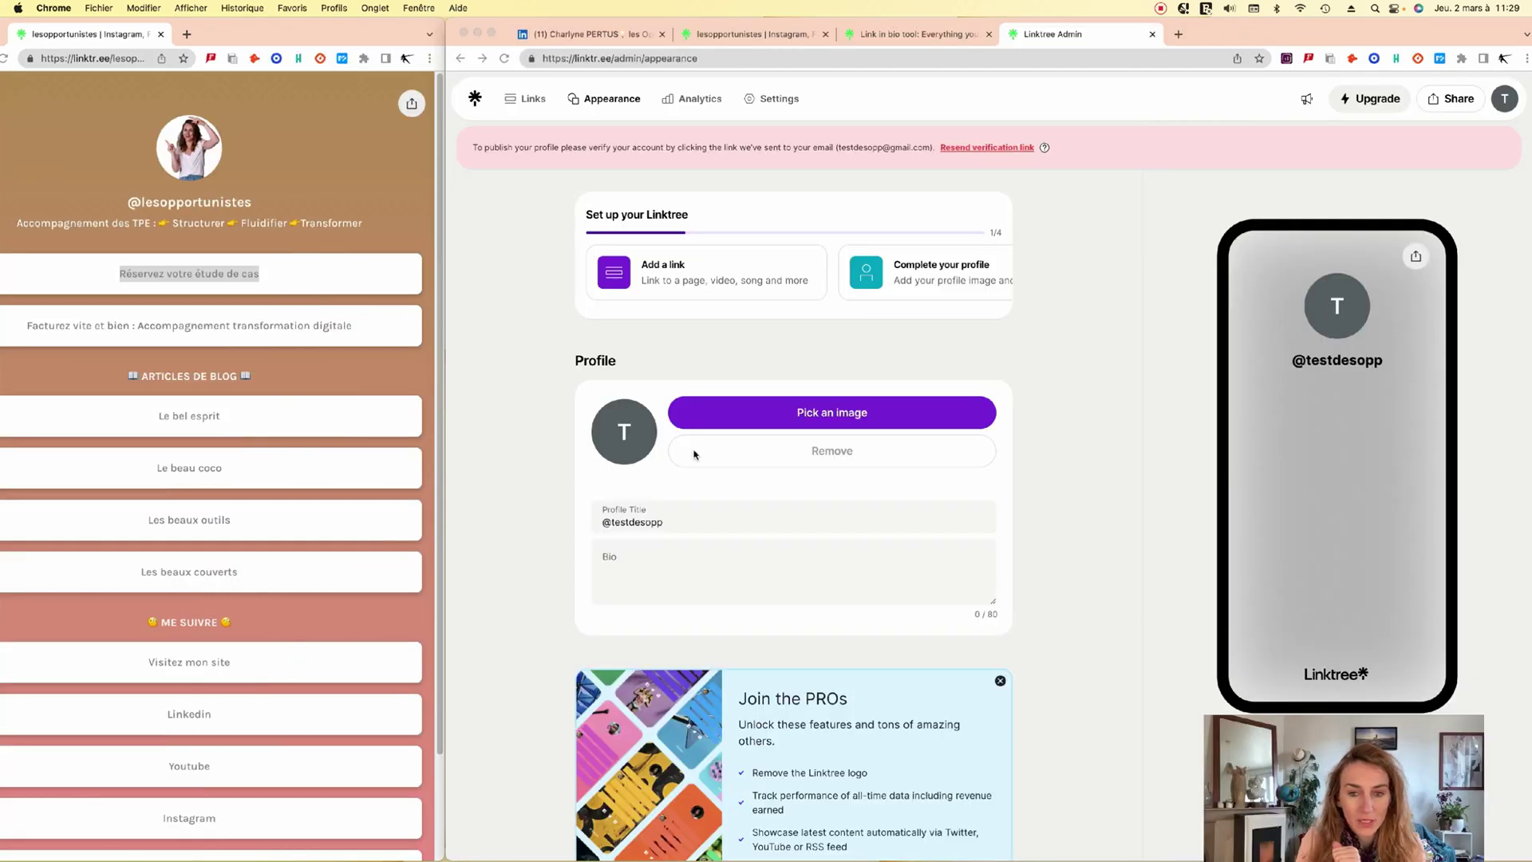
left_click(727, 411)
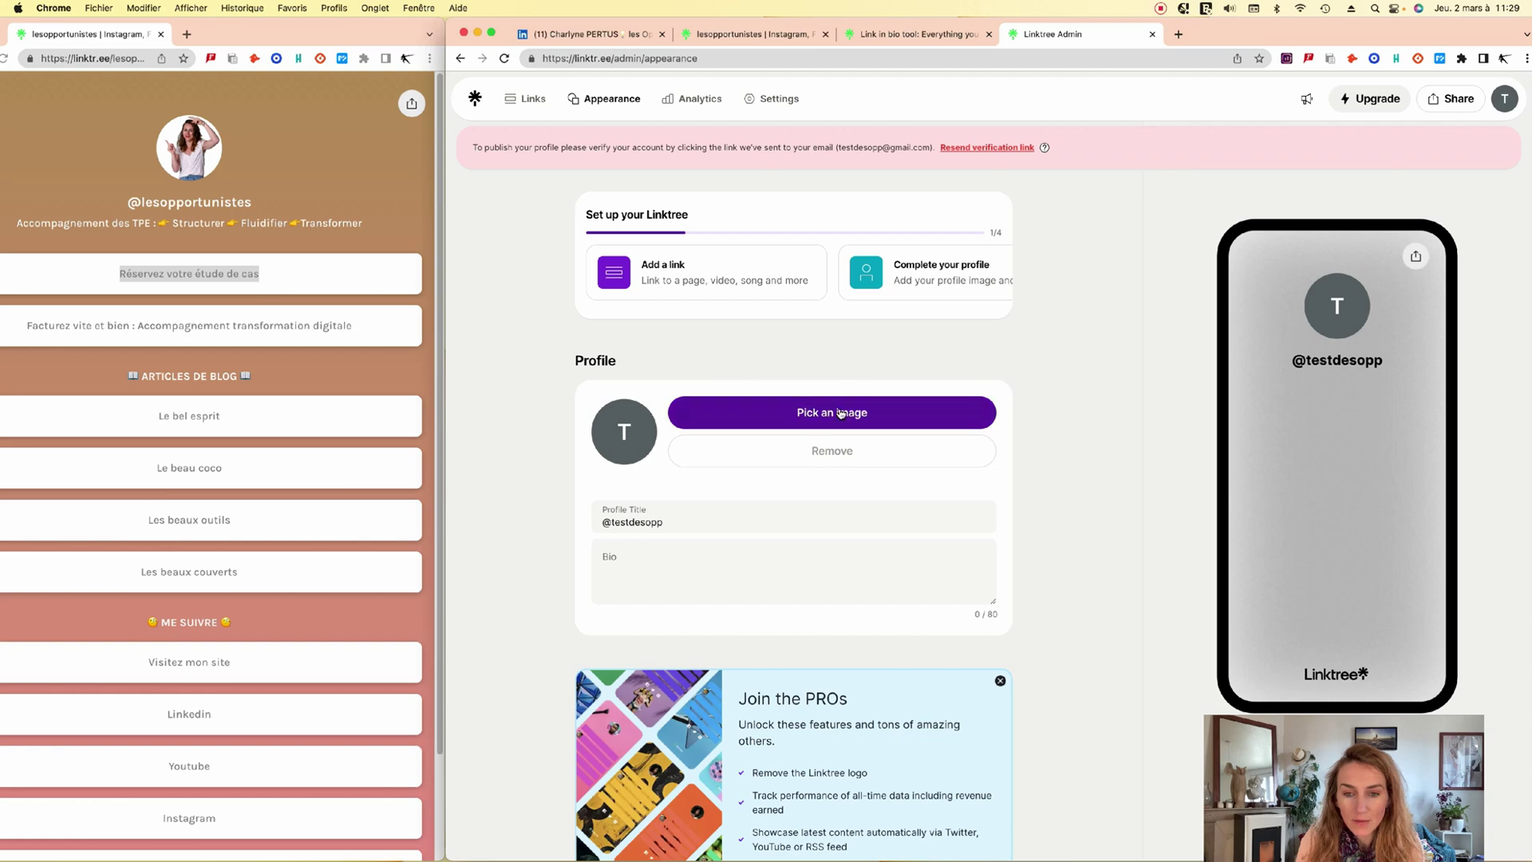
Upload photo2.png as the profile image, saving the crop.
left_click(840, 412)
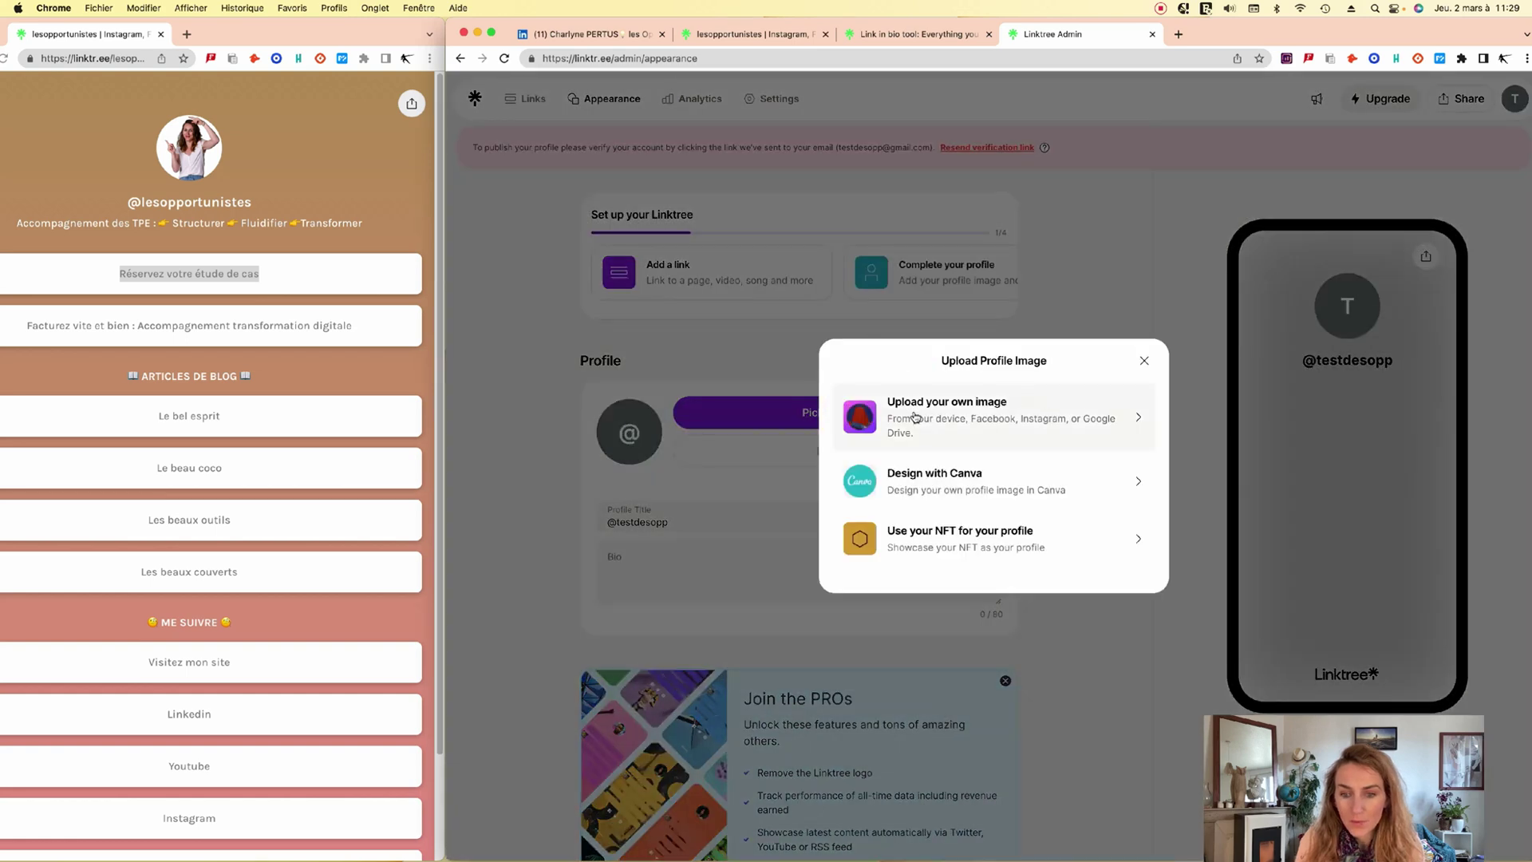
left_click(990, 420)
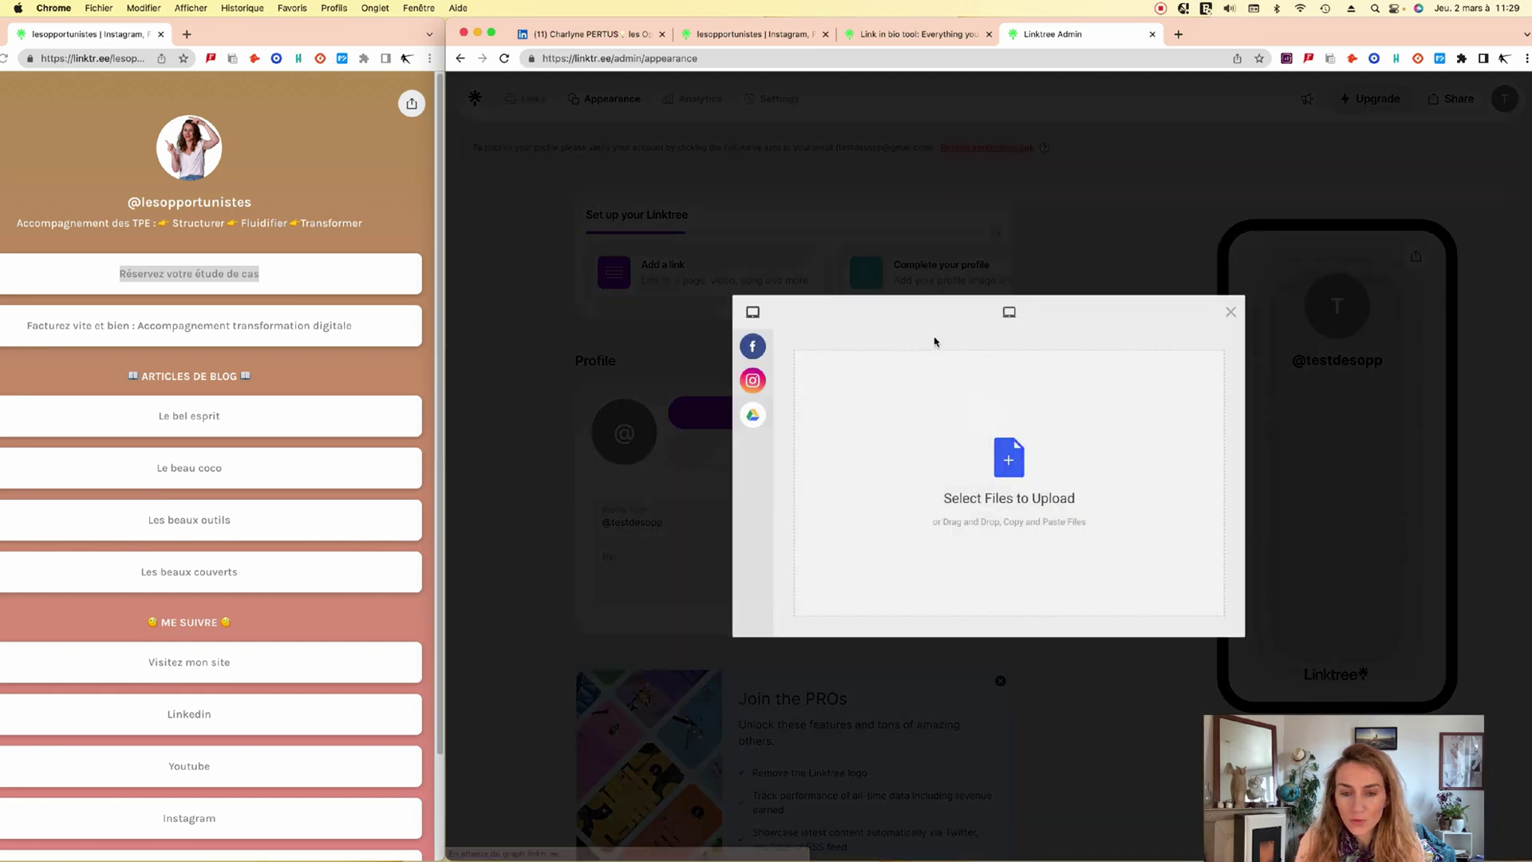
mouse_move(762, 380)
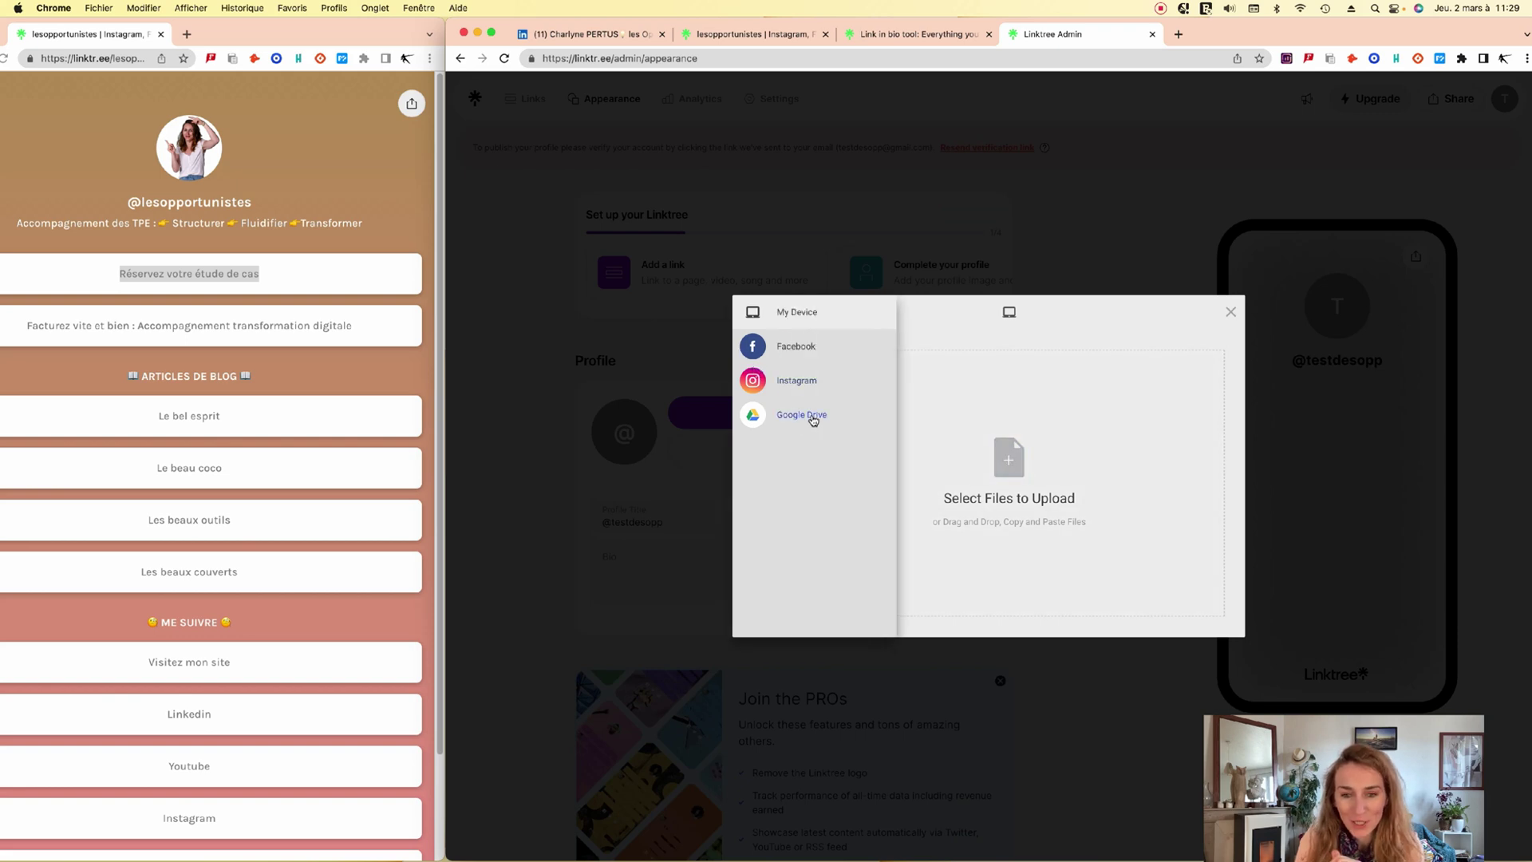
left_click(811, 417)
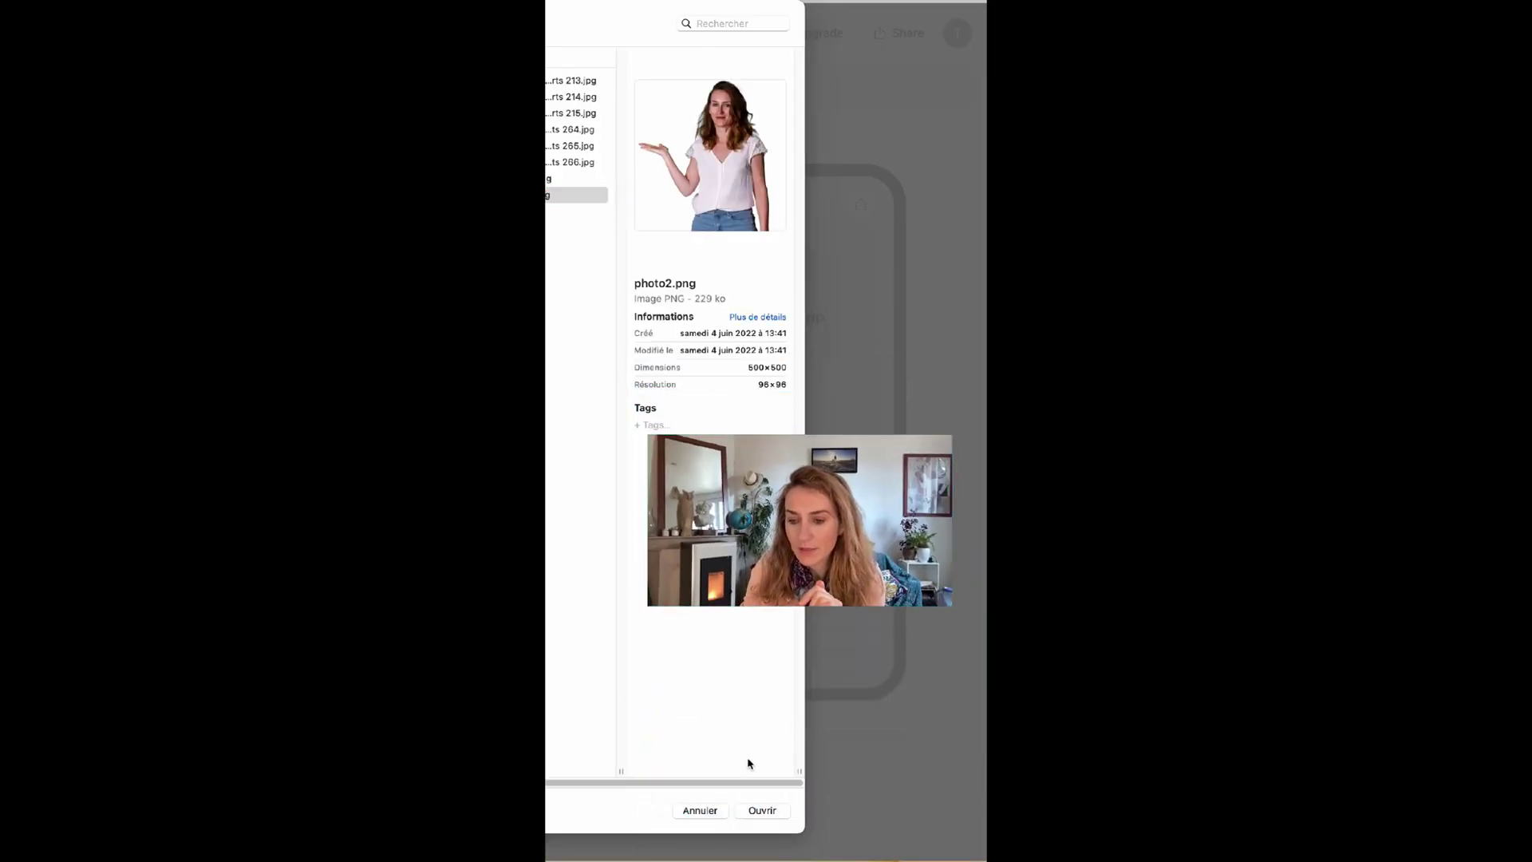
left_click(762, 810)
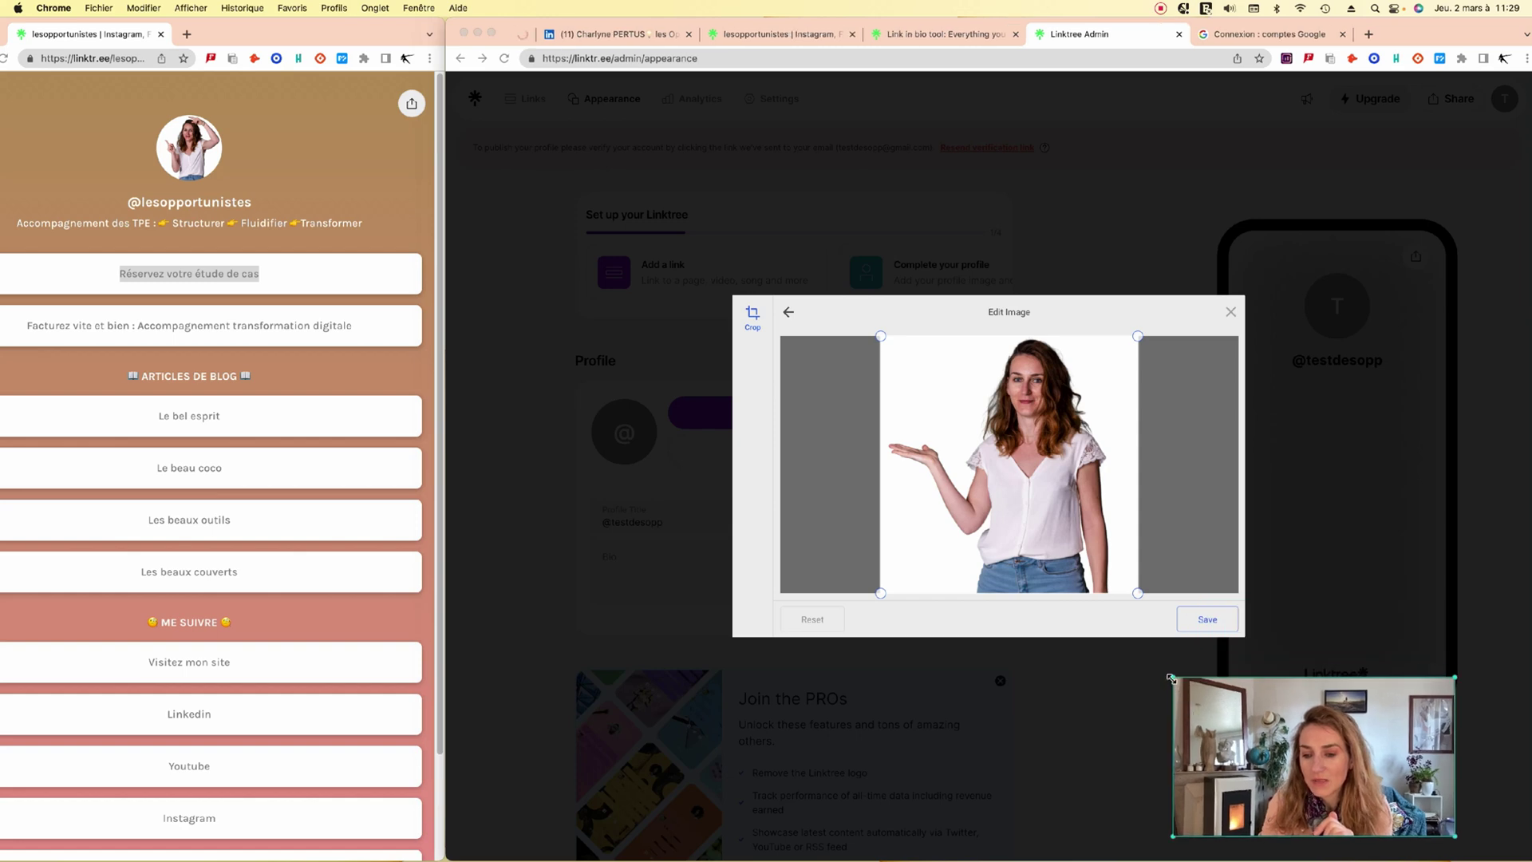
left_click_drag(1362, 741, 1337, 742)
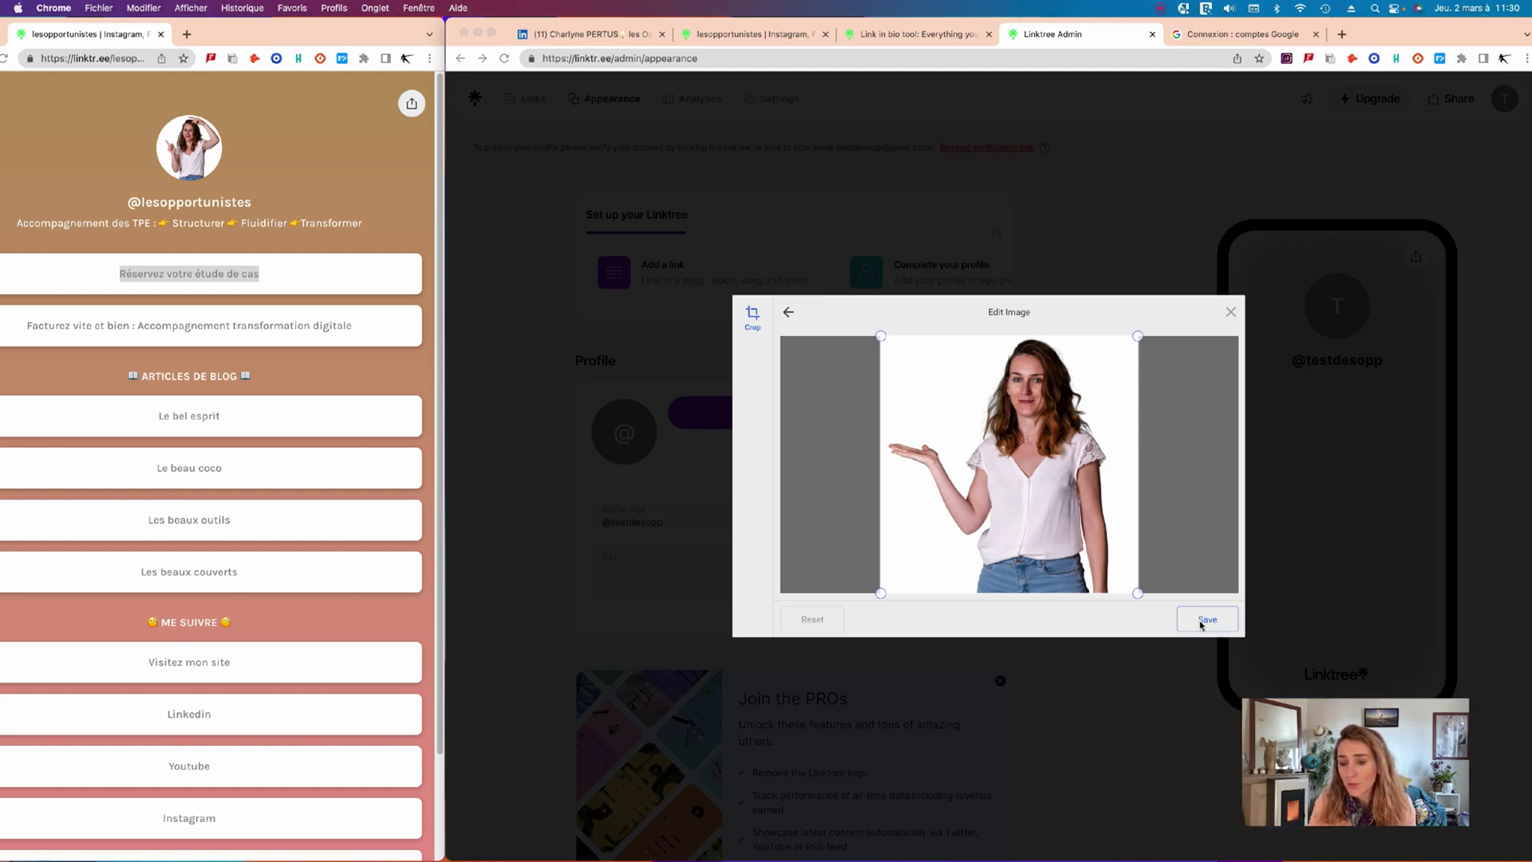
left_click(1220, 623)
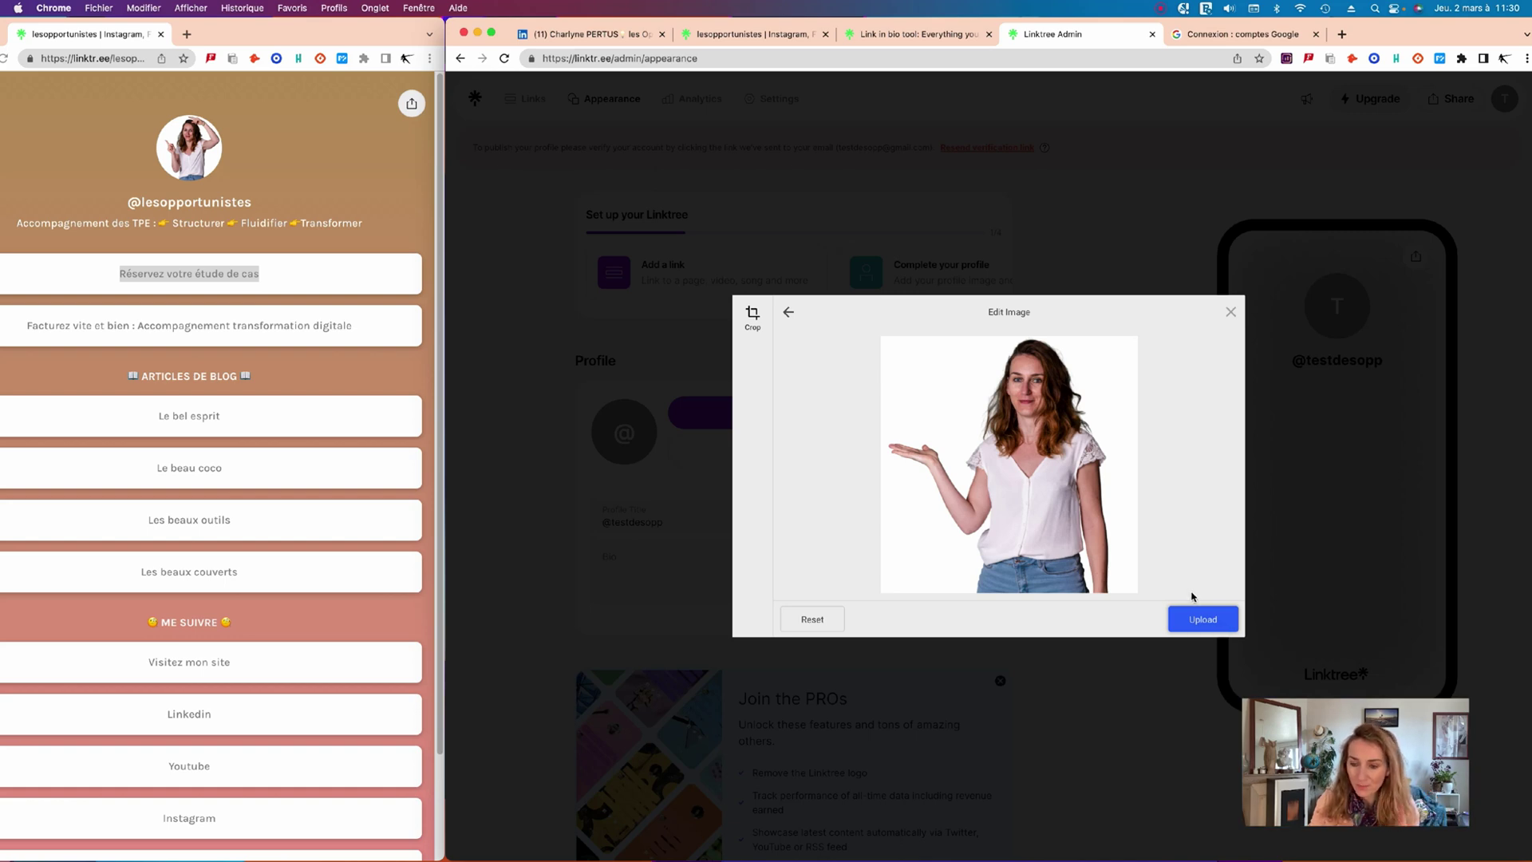
left_click(1197, 618)
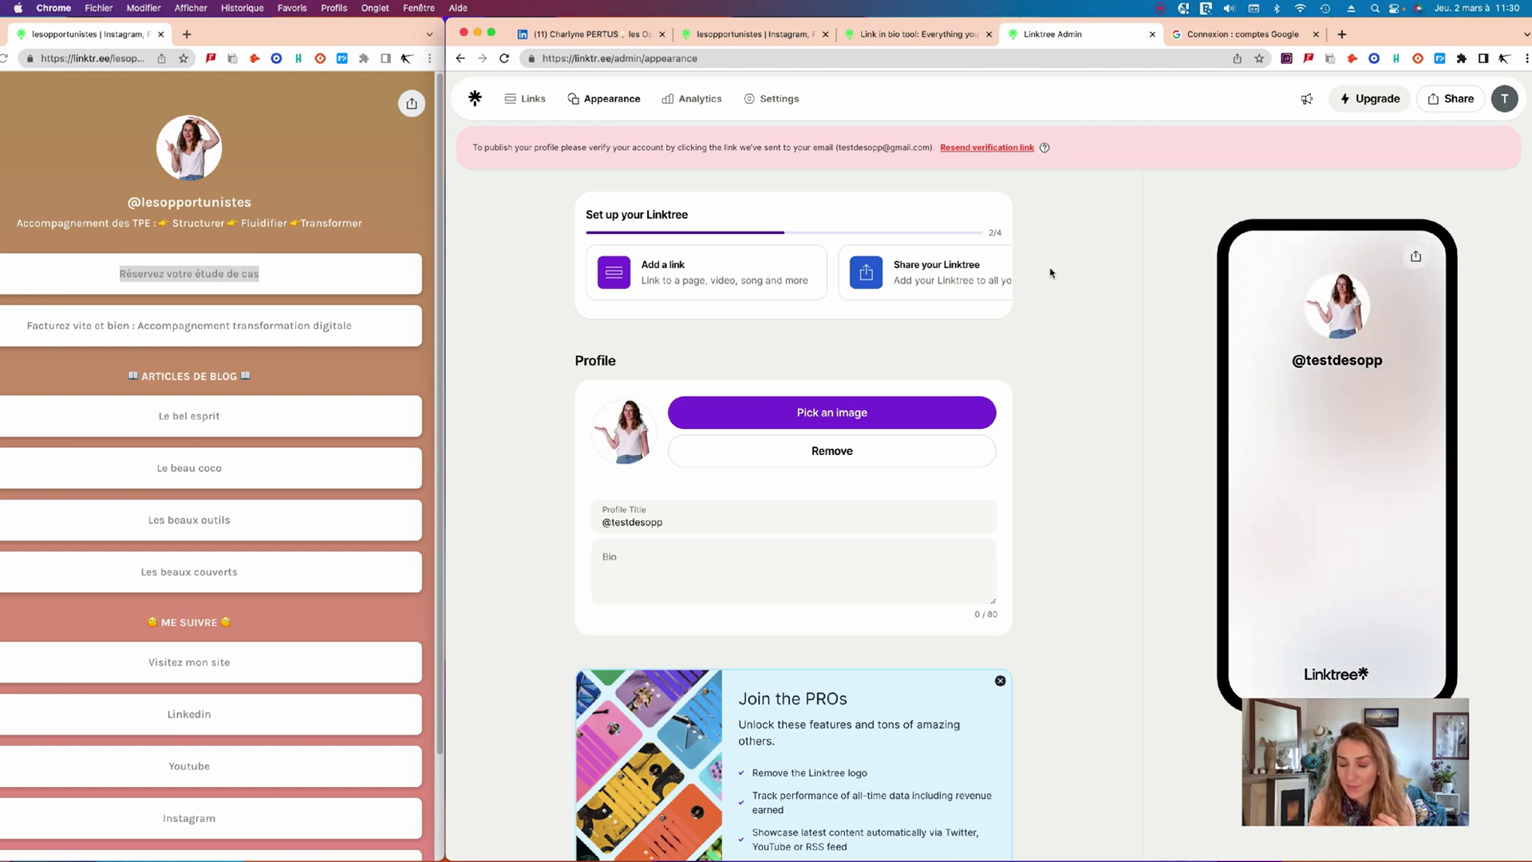
Write "Audit transformation digitale." in the Profile bio field.
left_click(675, 511)
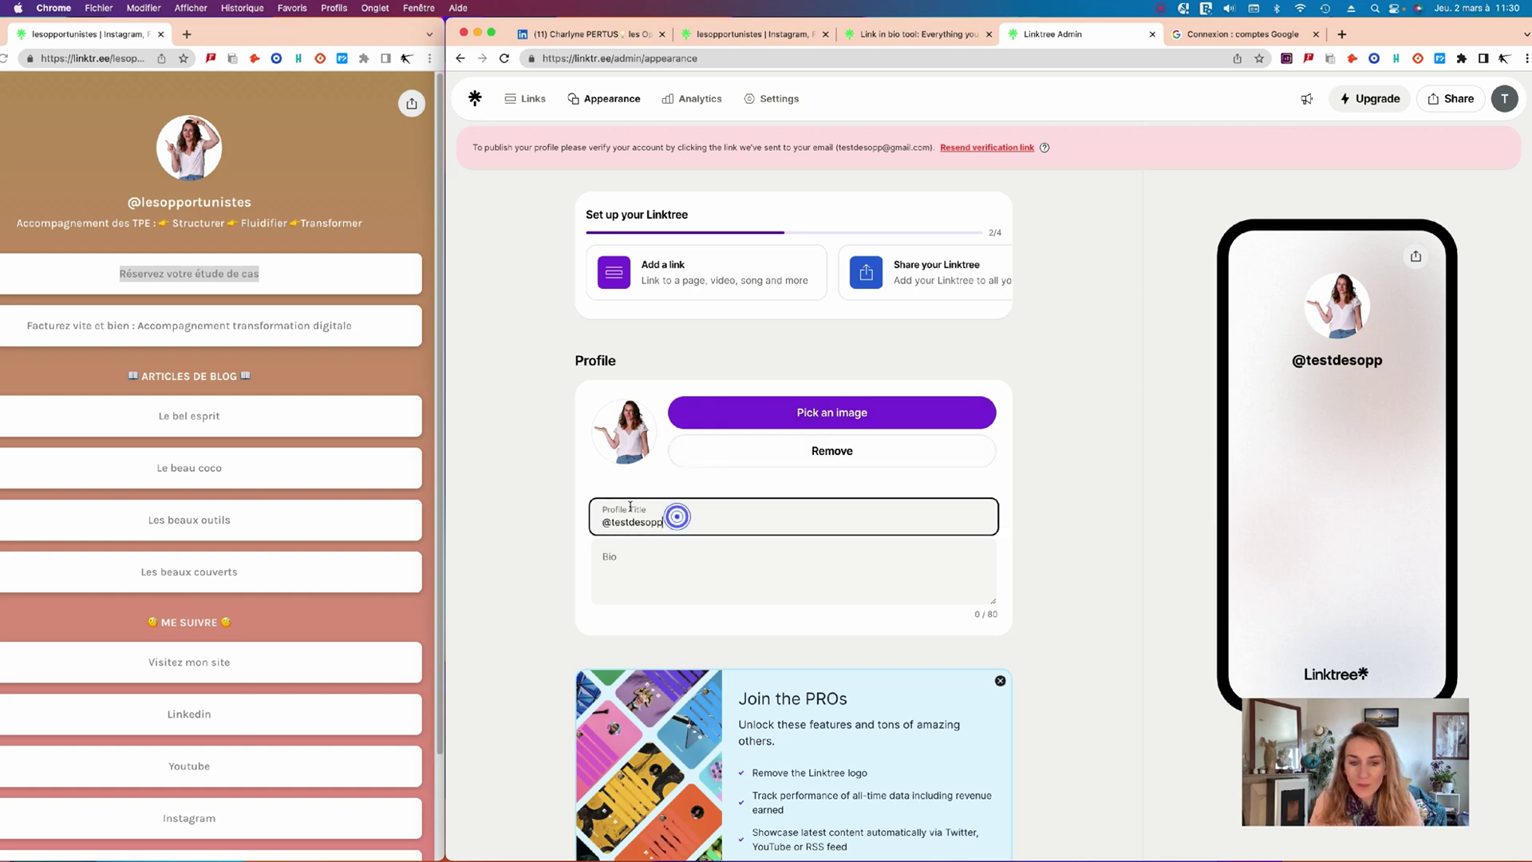
left_click(659, 559)
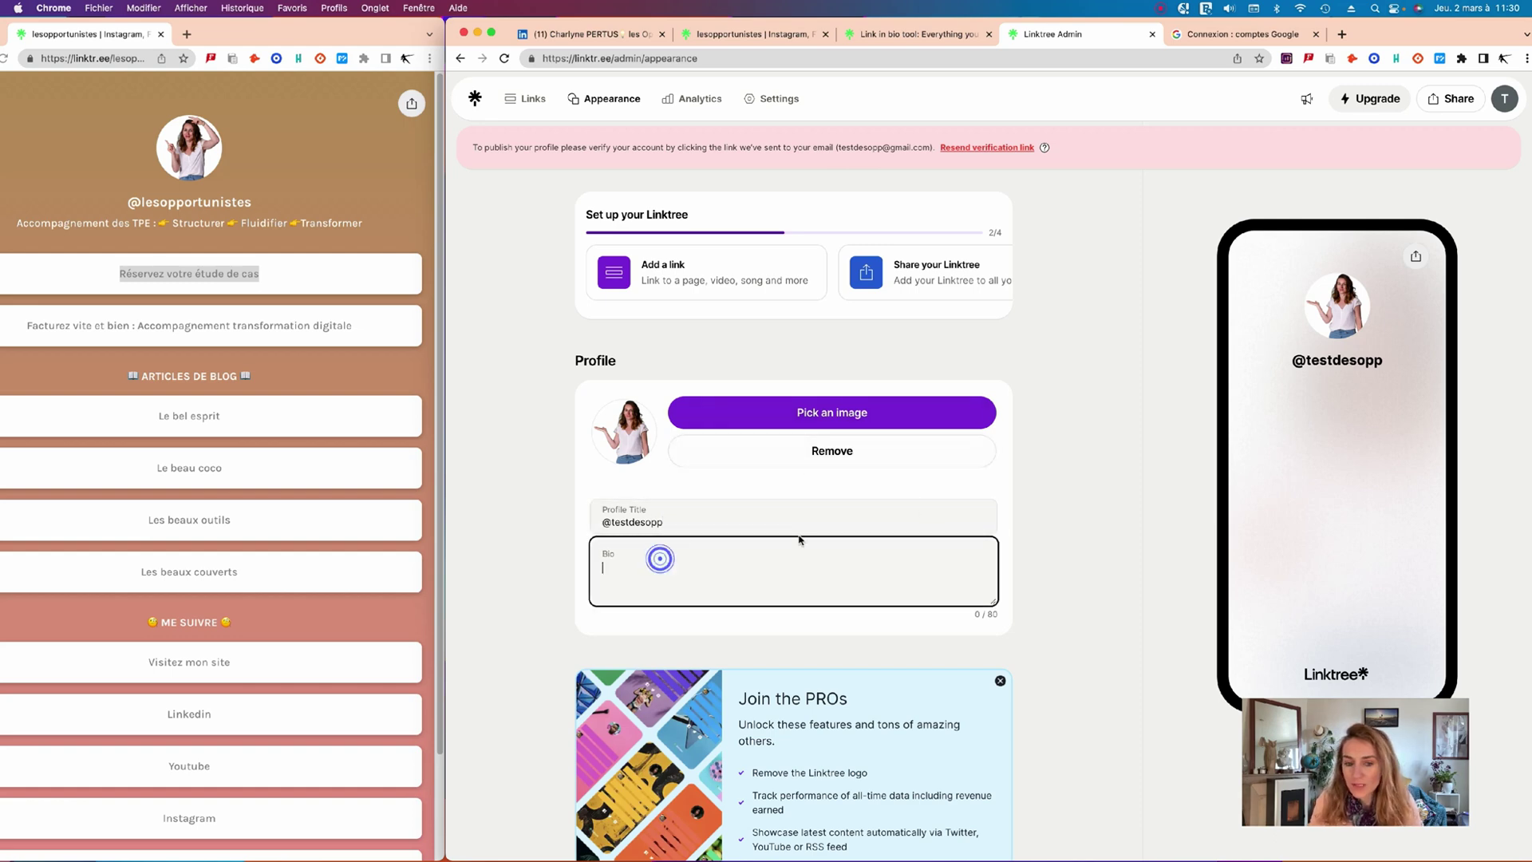
left_click(1239, 702)
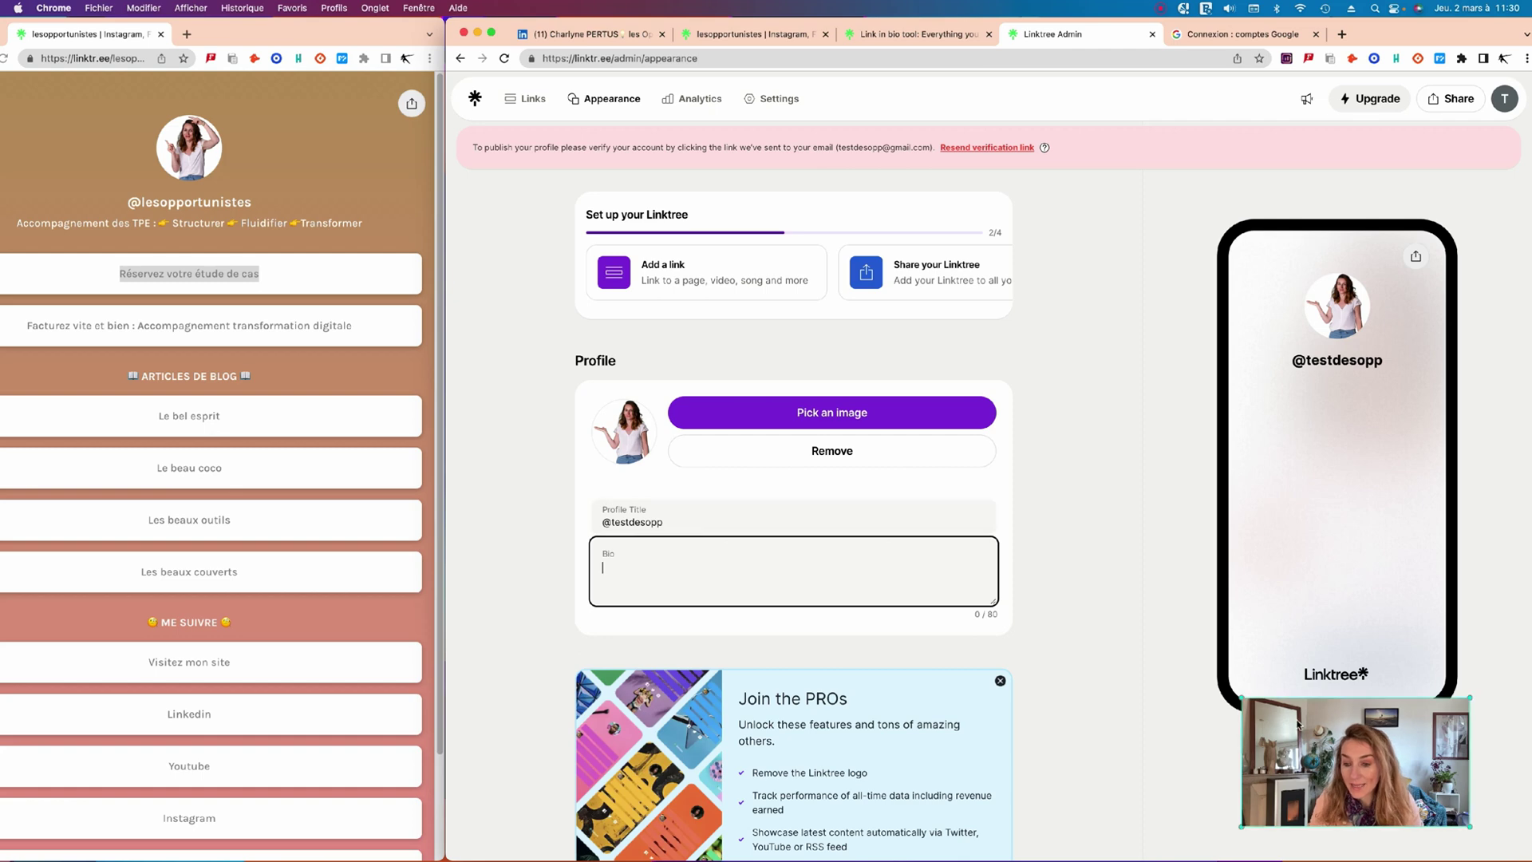
left_click_drag(1241, 696, 1071, 572)
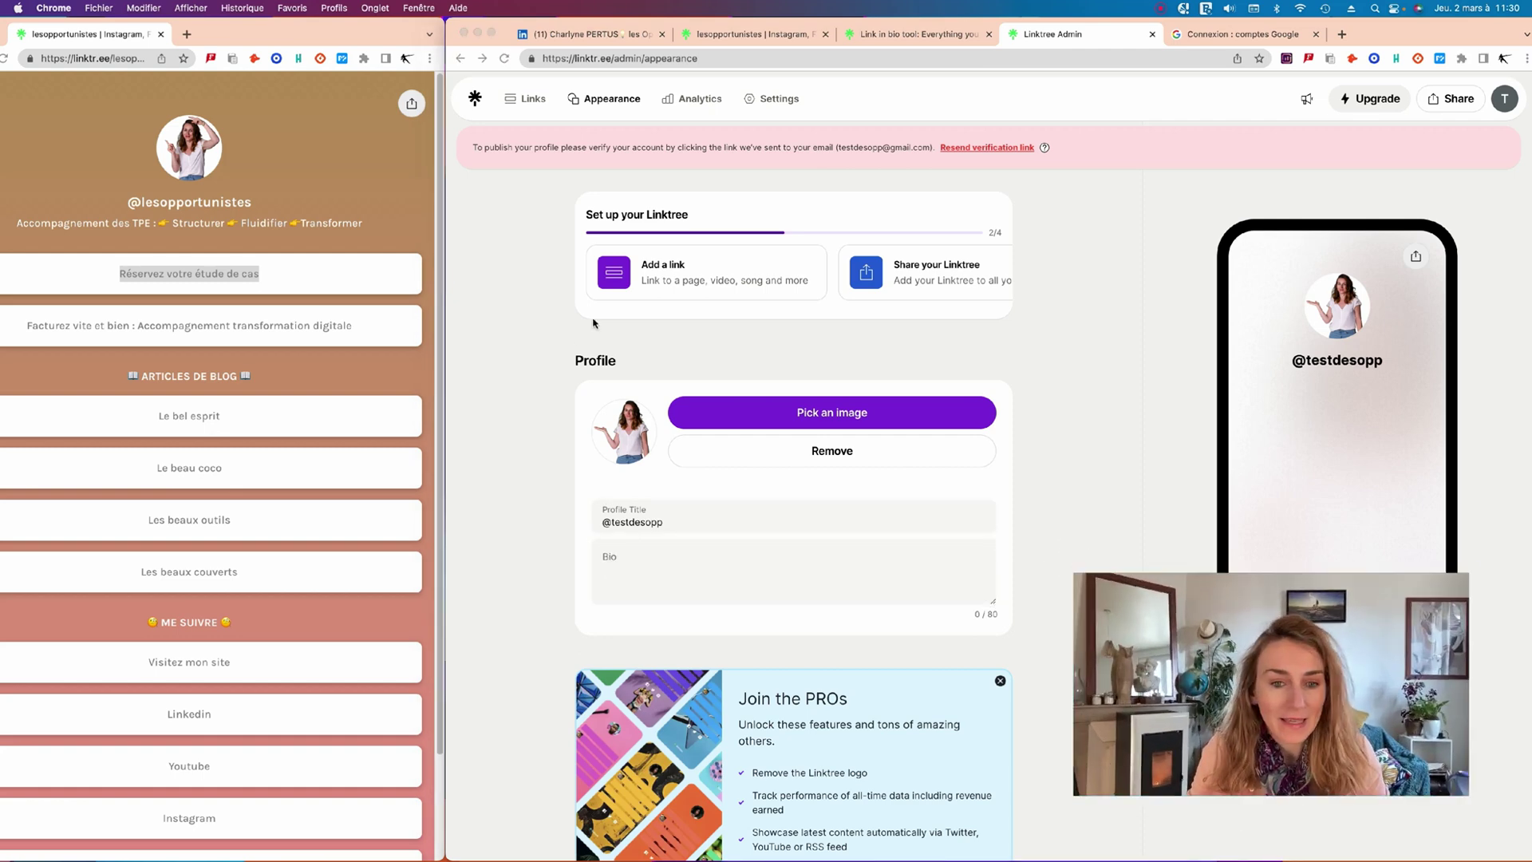
left_click(621, 552)
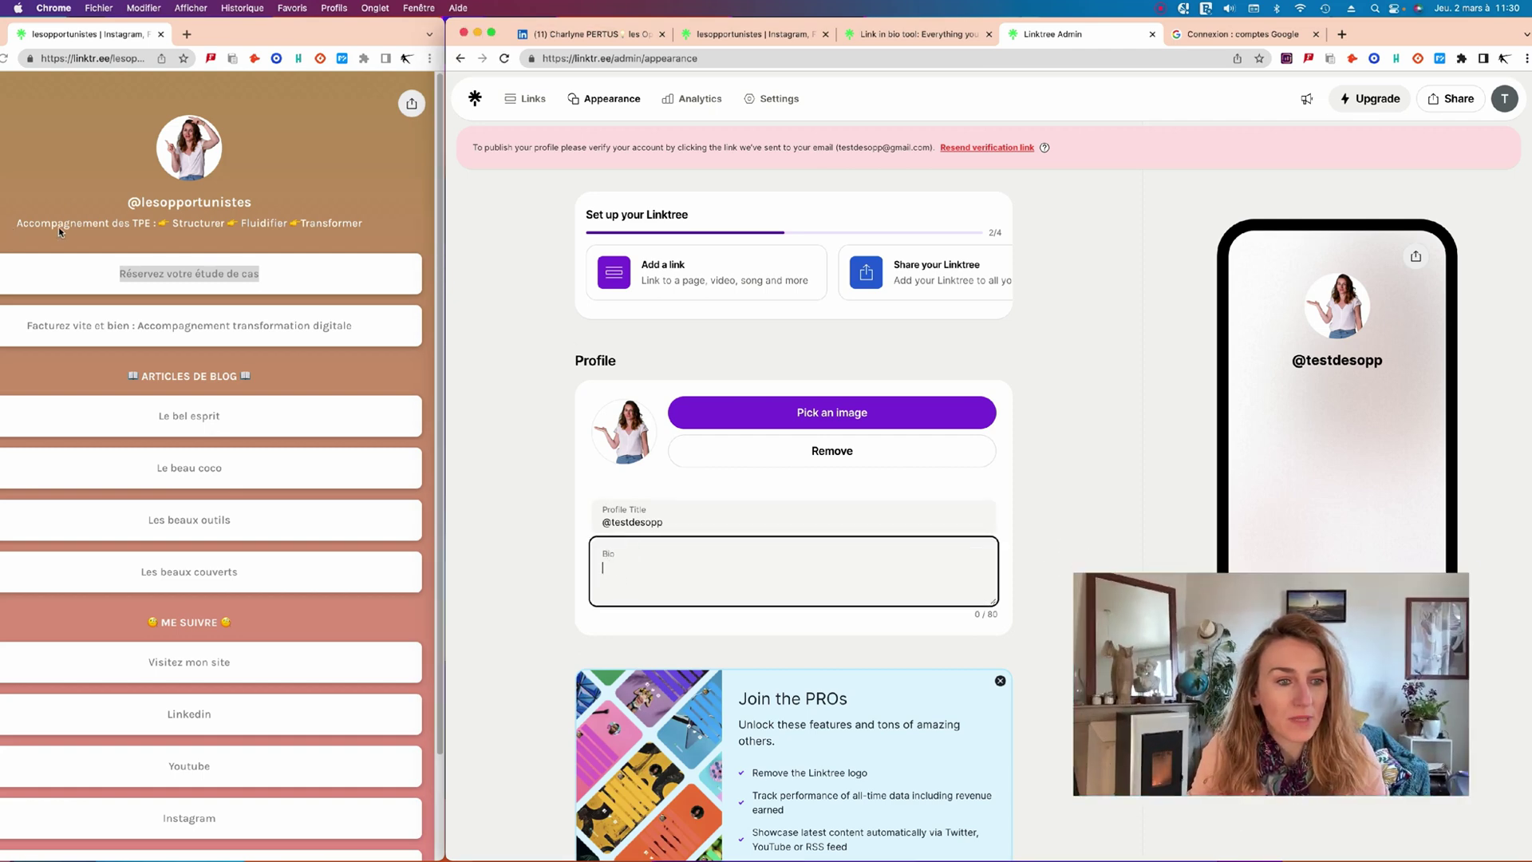
left_click(648, 572)
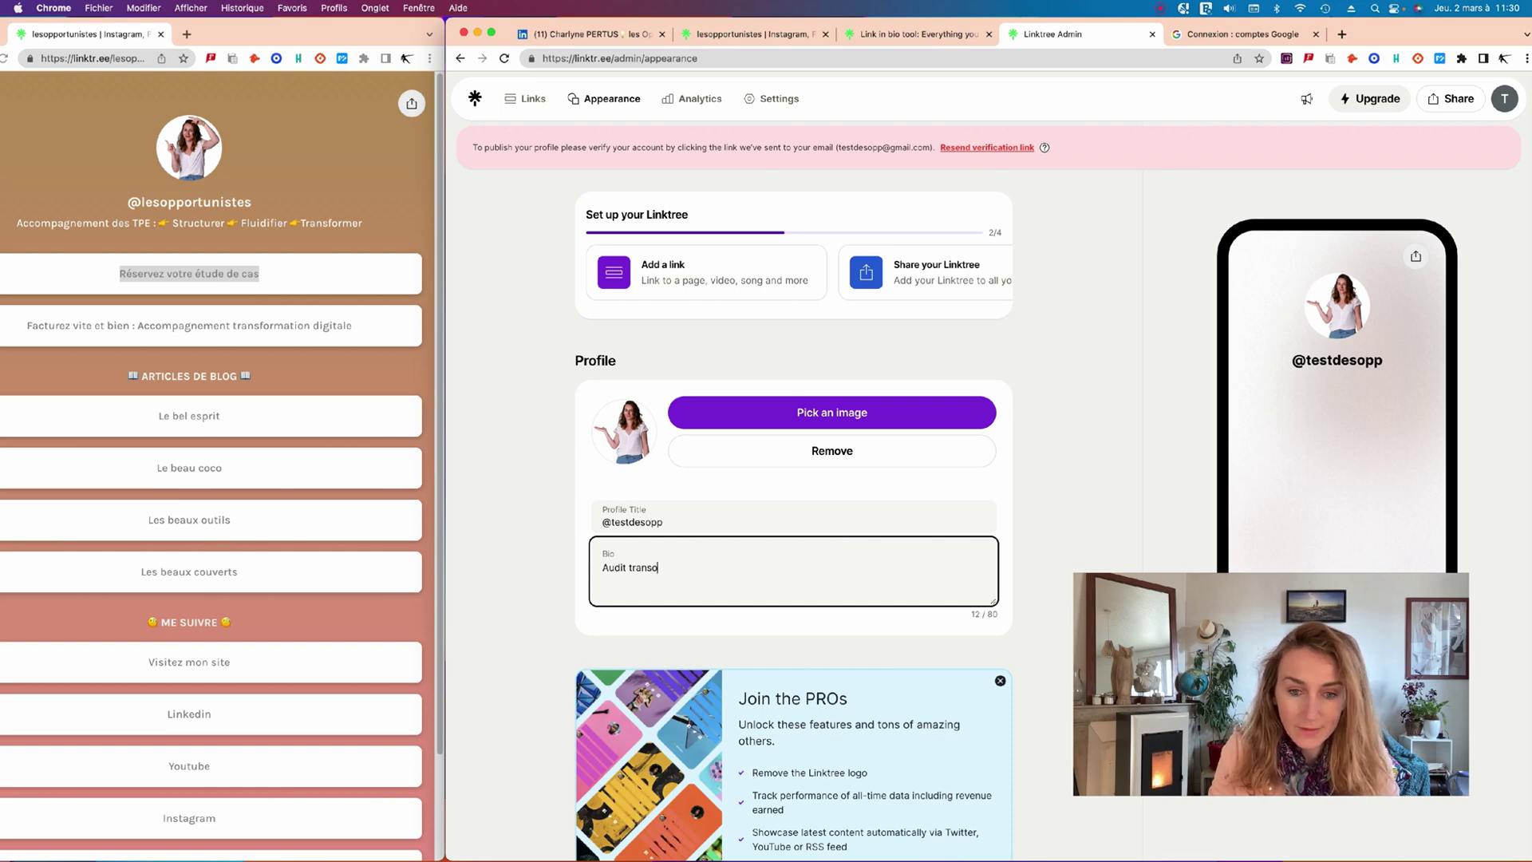
type("tion digitale.")
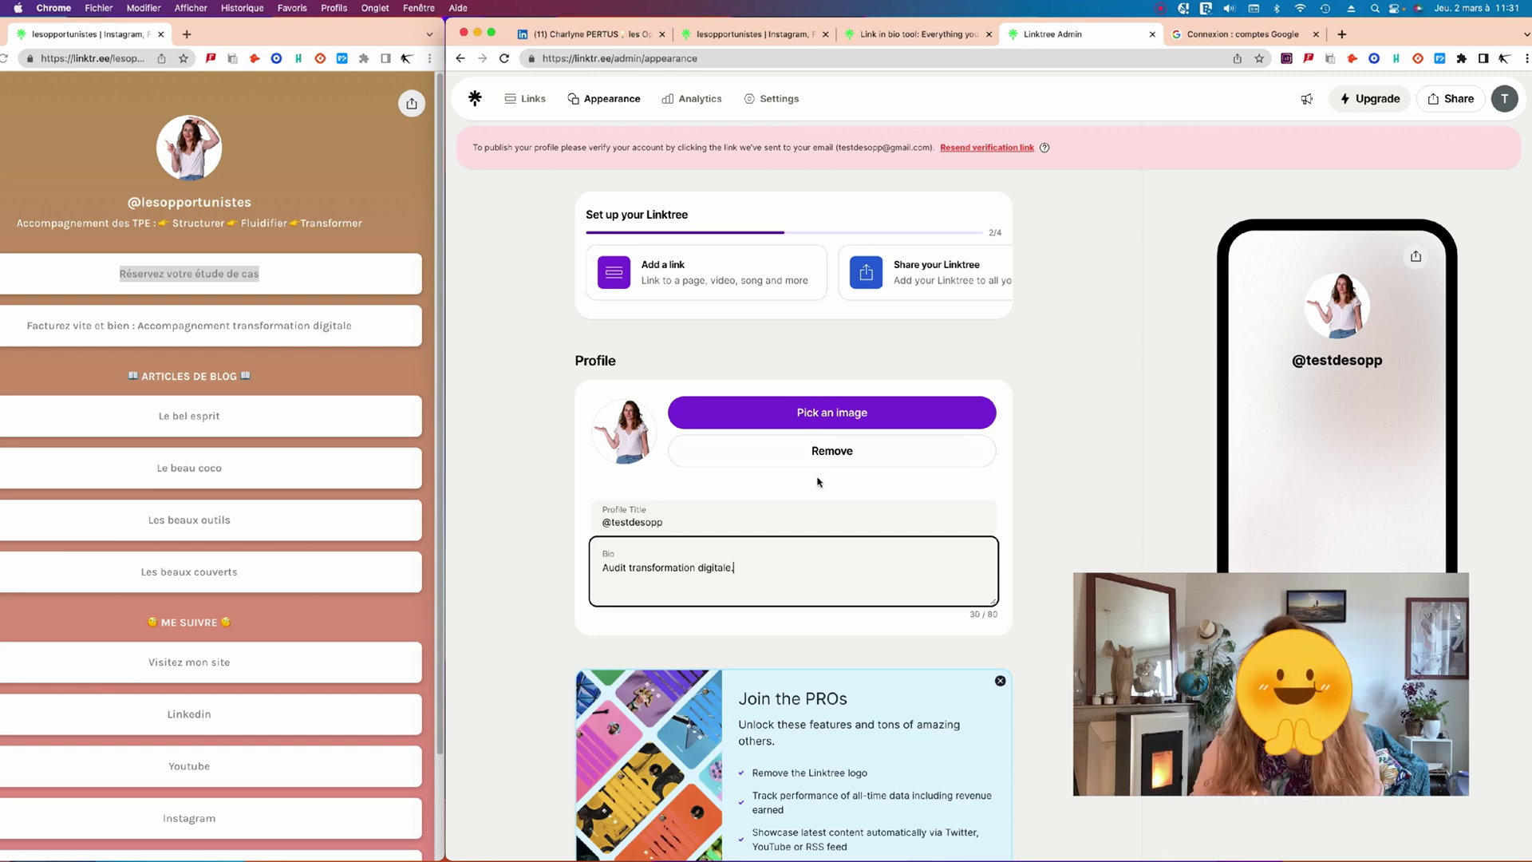
scroll(818, 480, "down", 6)
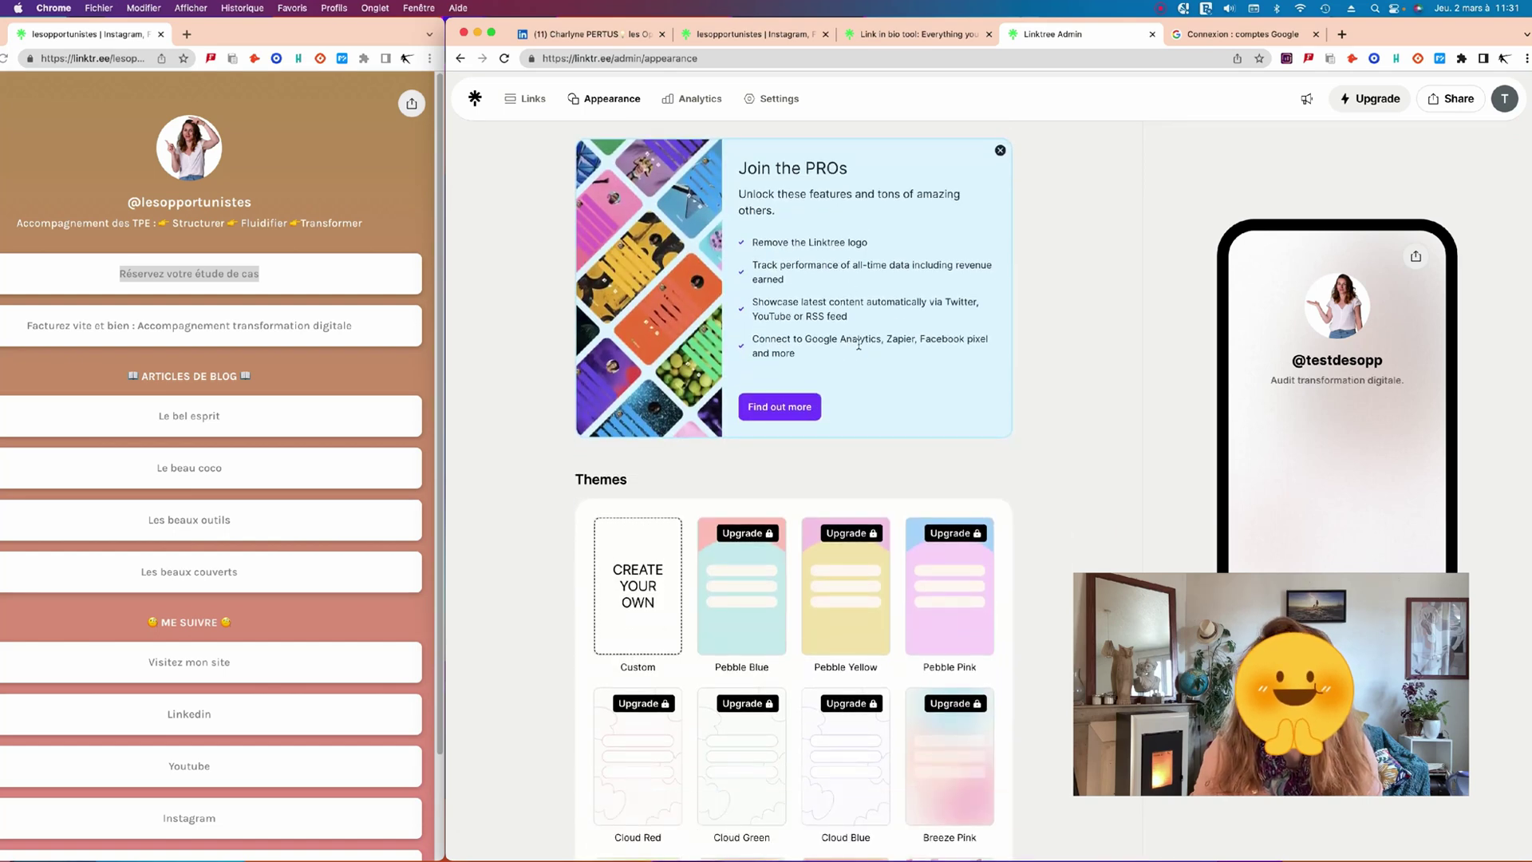
Browse the Themes grid and select the Spray theme for a blue gradient background.
scroll(847, 394, "up", 2)
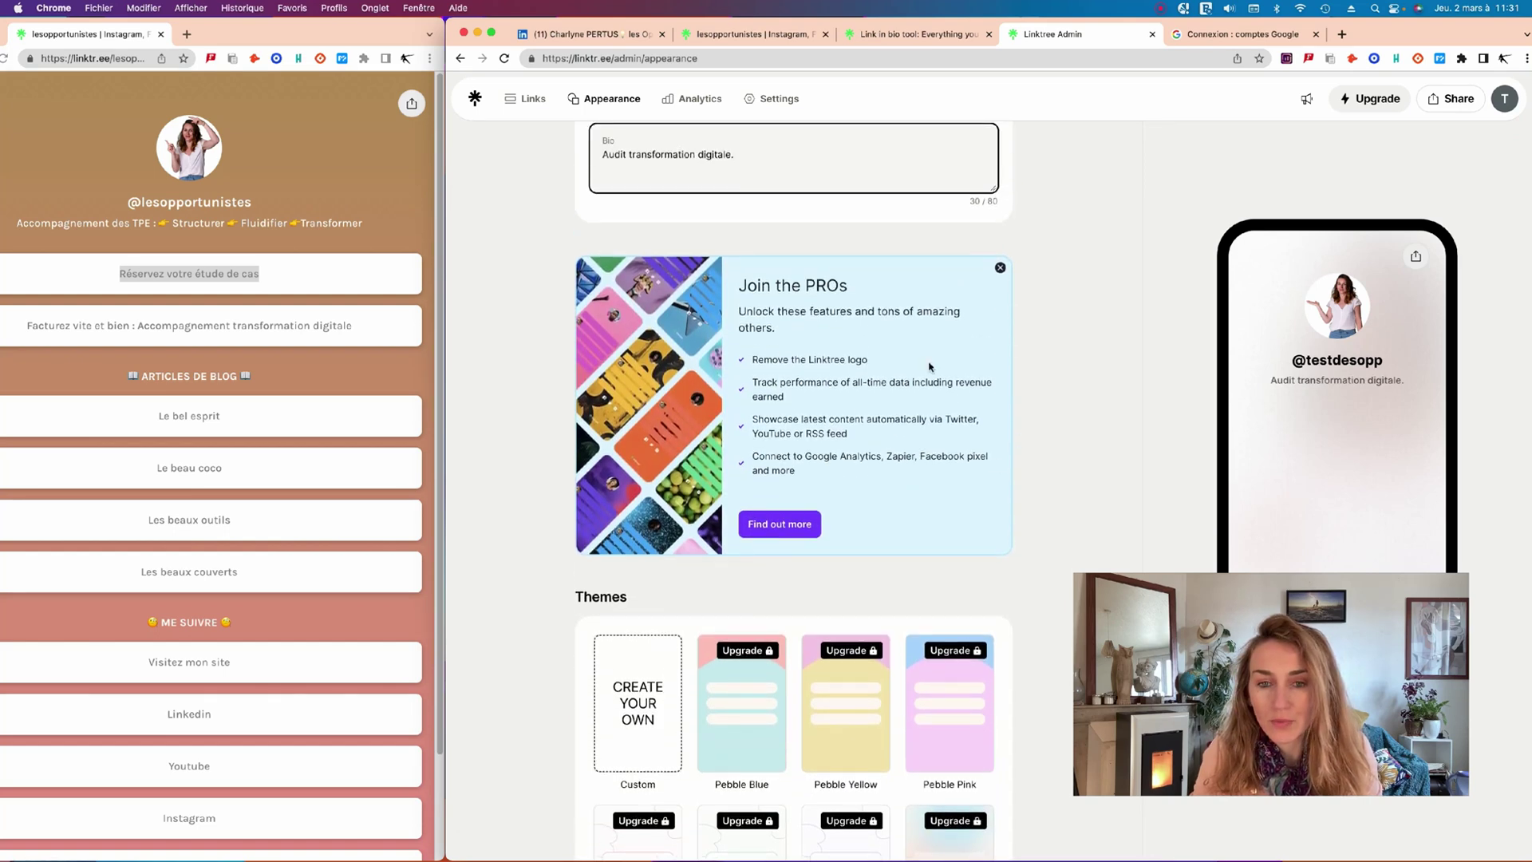
scroll(780, 453, "down", 5)
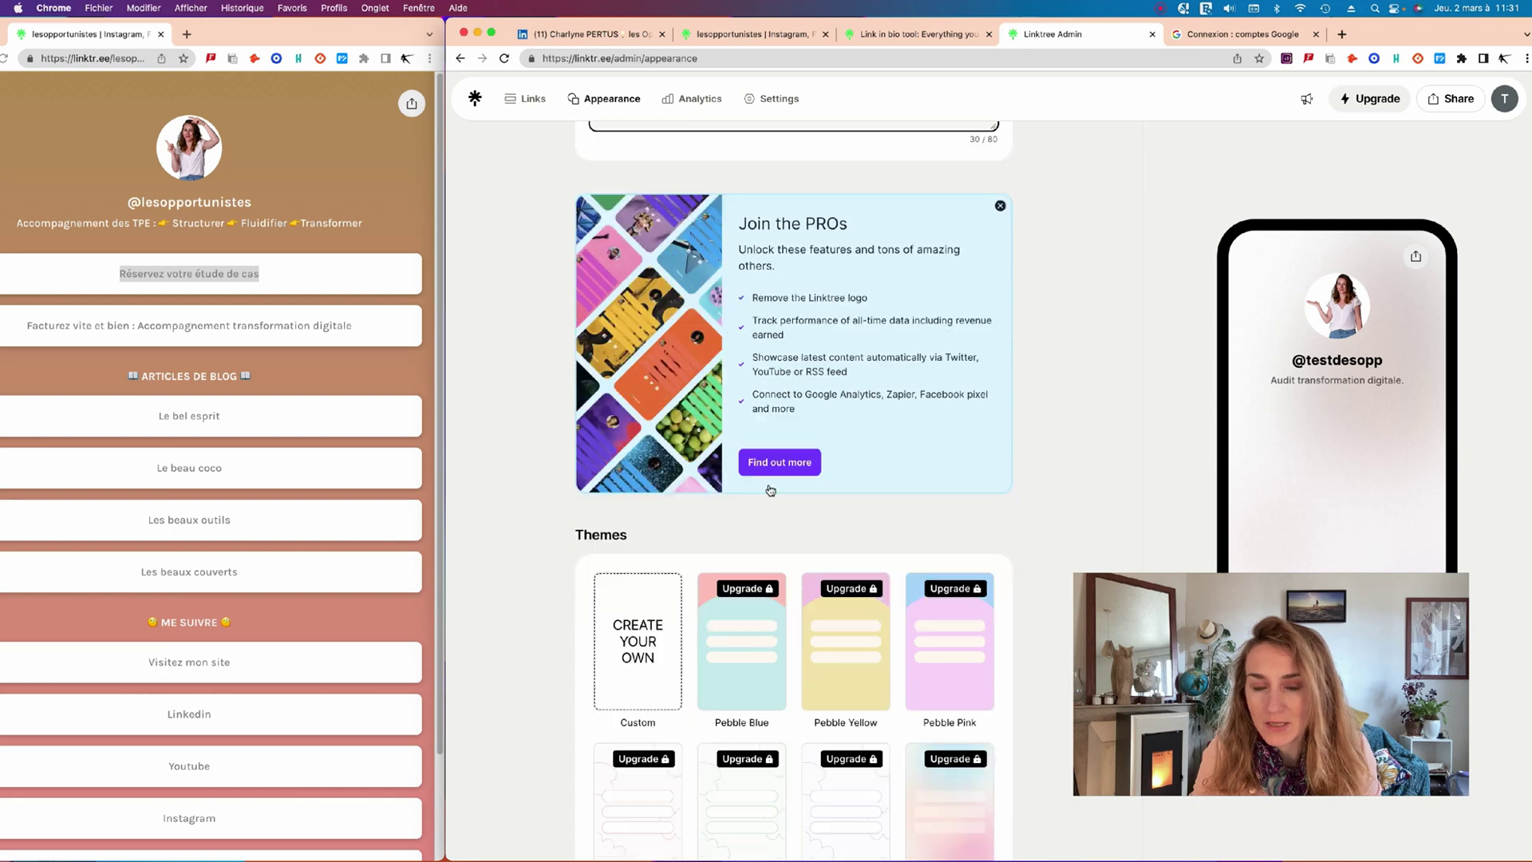
scroll(798, 447, "up", 5)
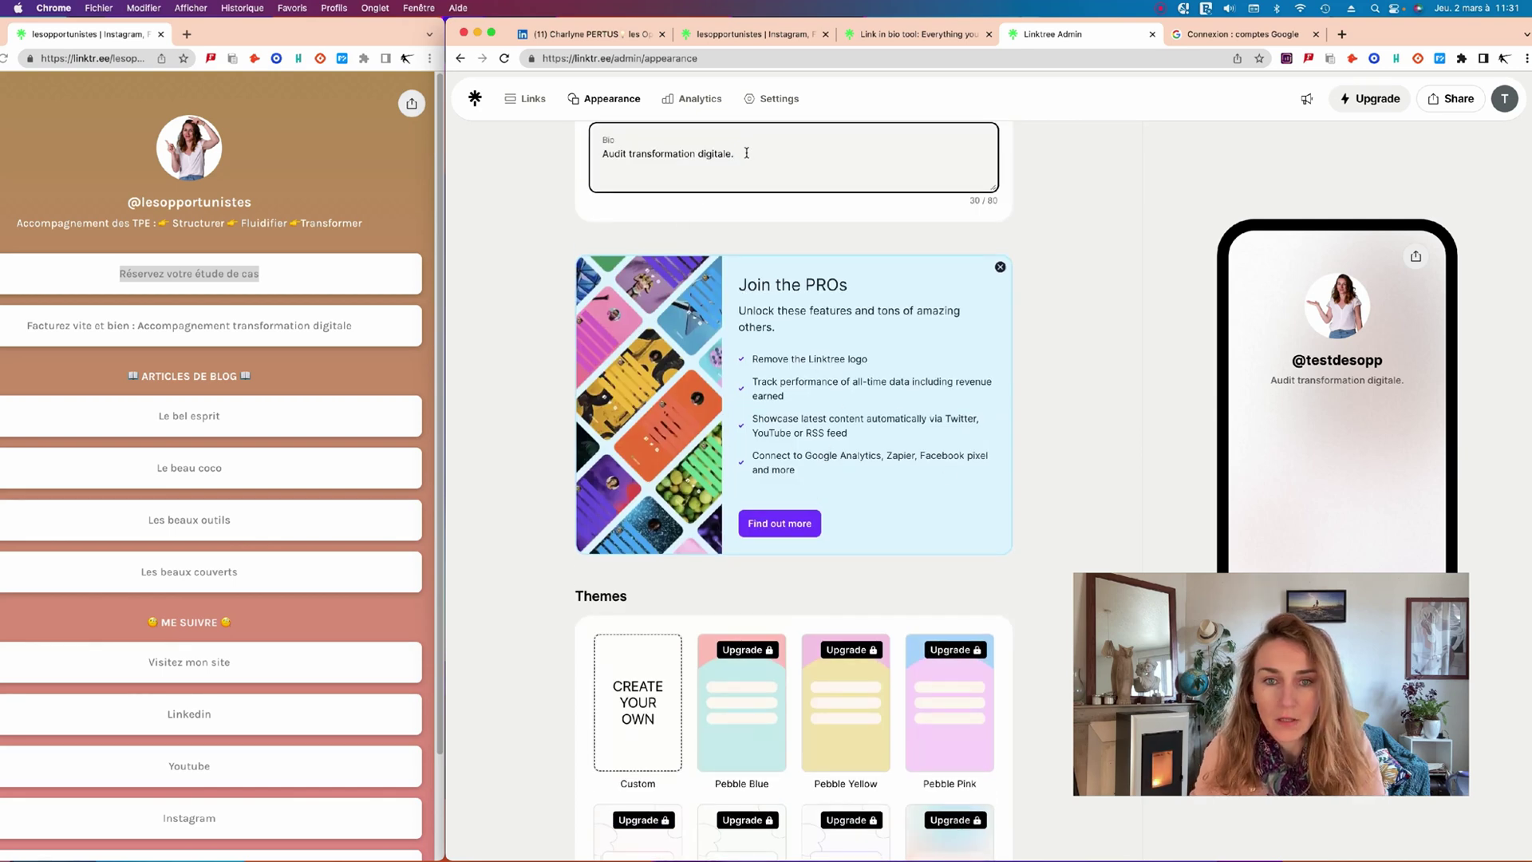
scroll(753, 377, "down", 5)
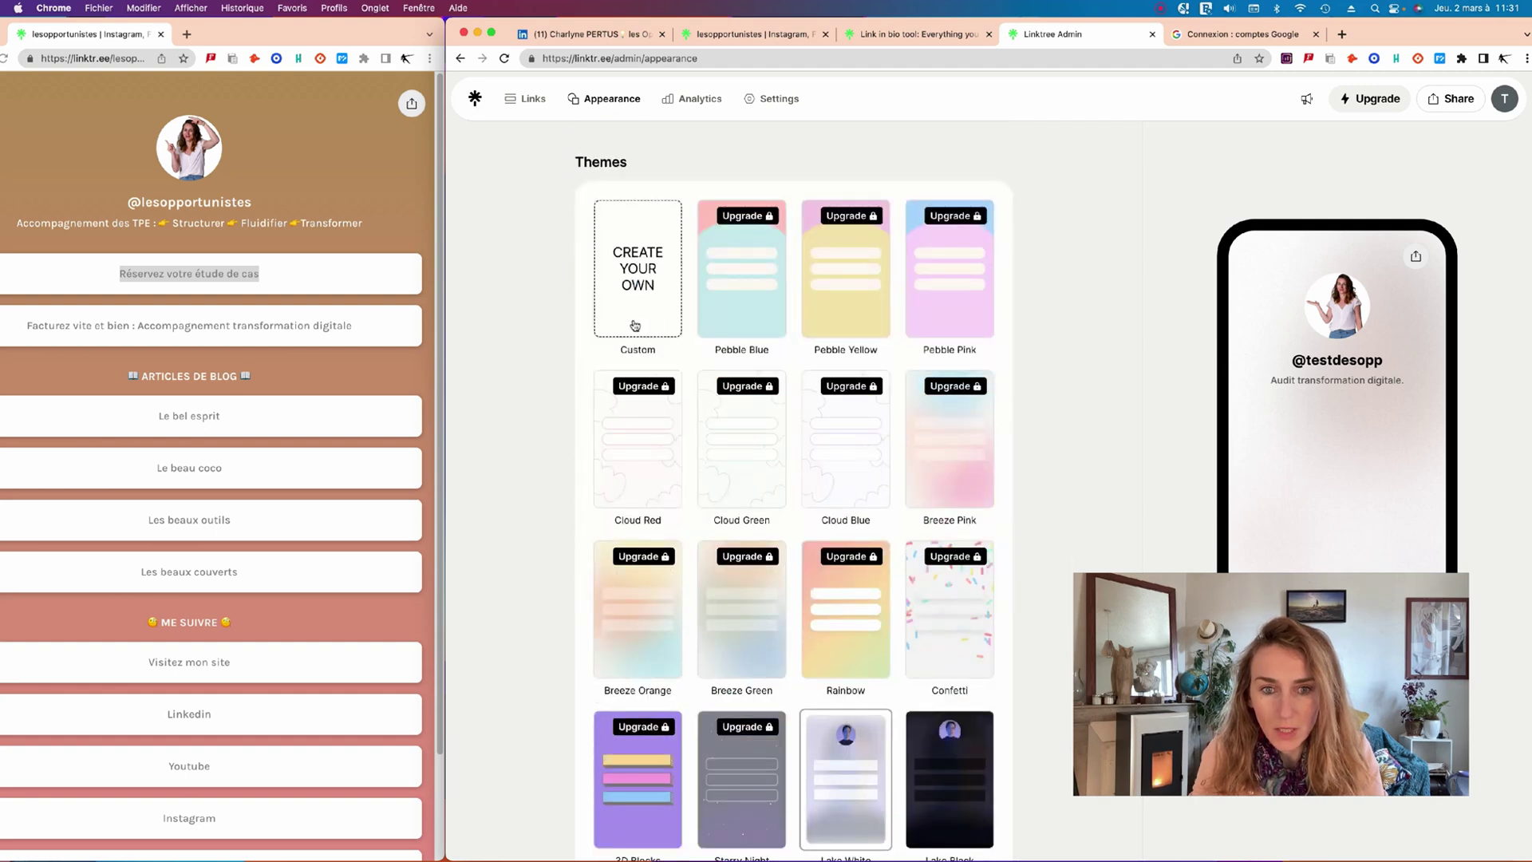
scroll(707, 476, "down", 3)
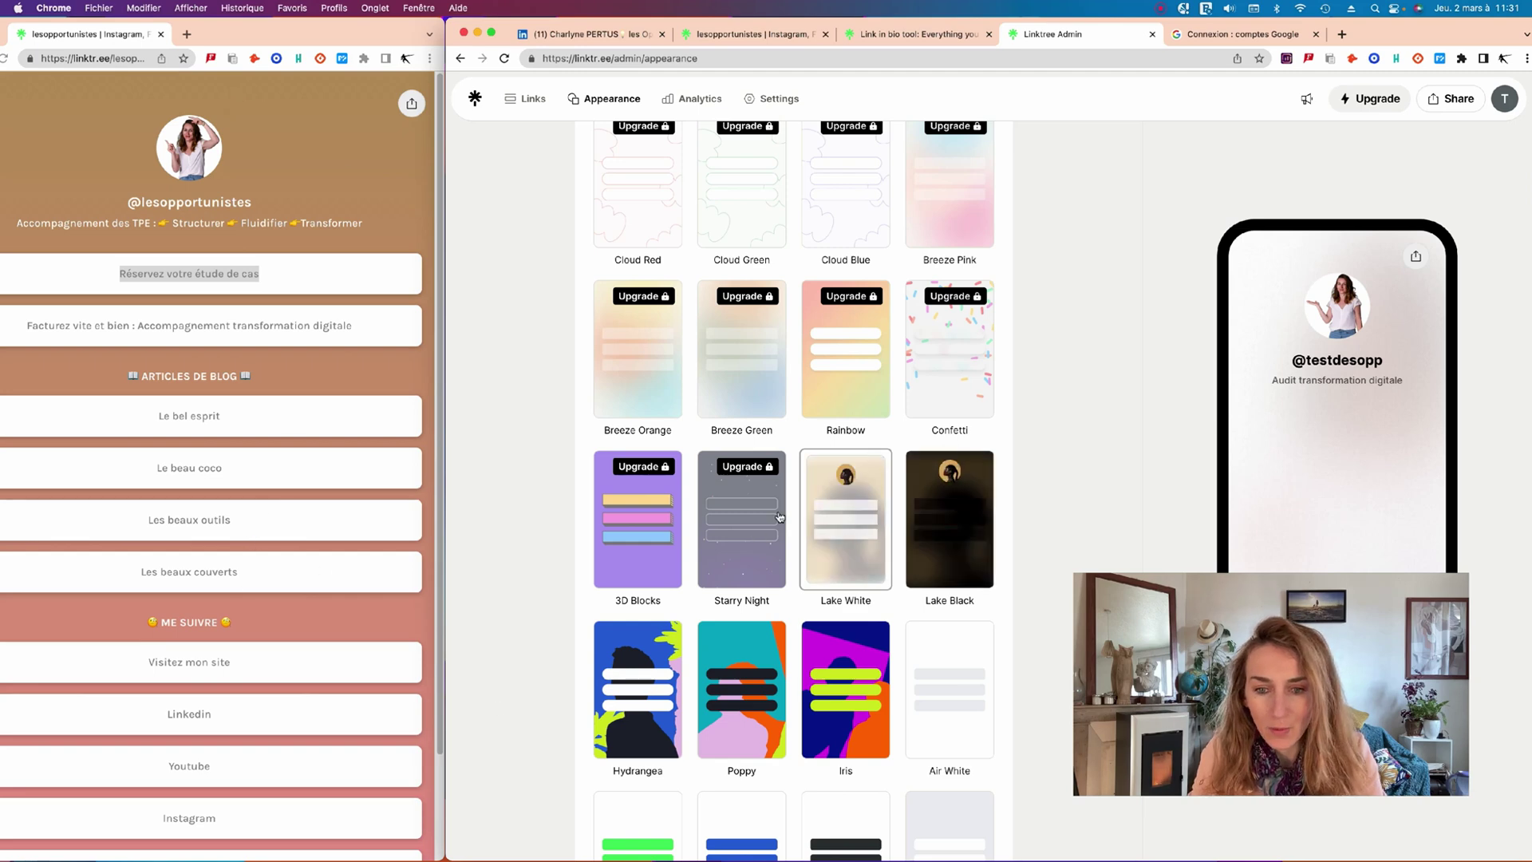
scroll(779, 516, "up", 3)
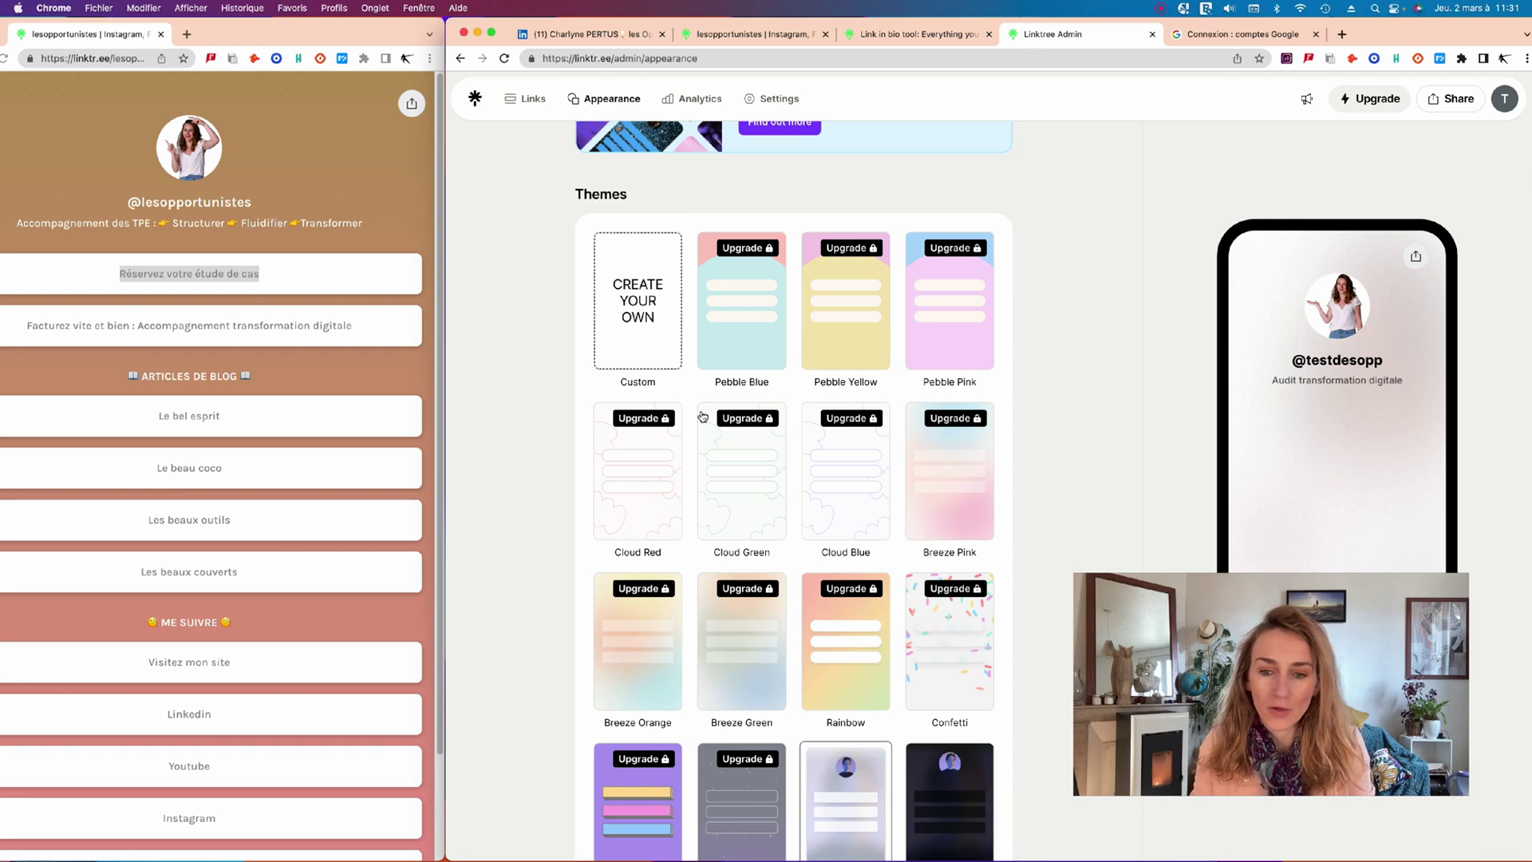
scroll(779, 478, "down", 3)
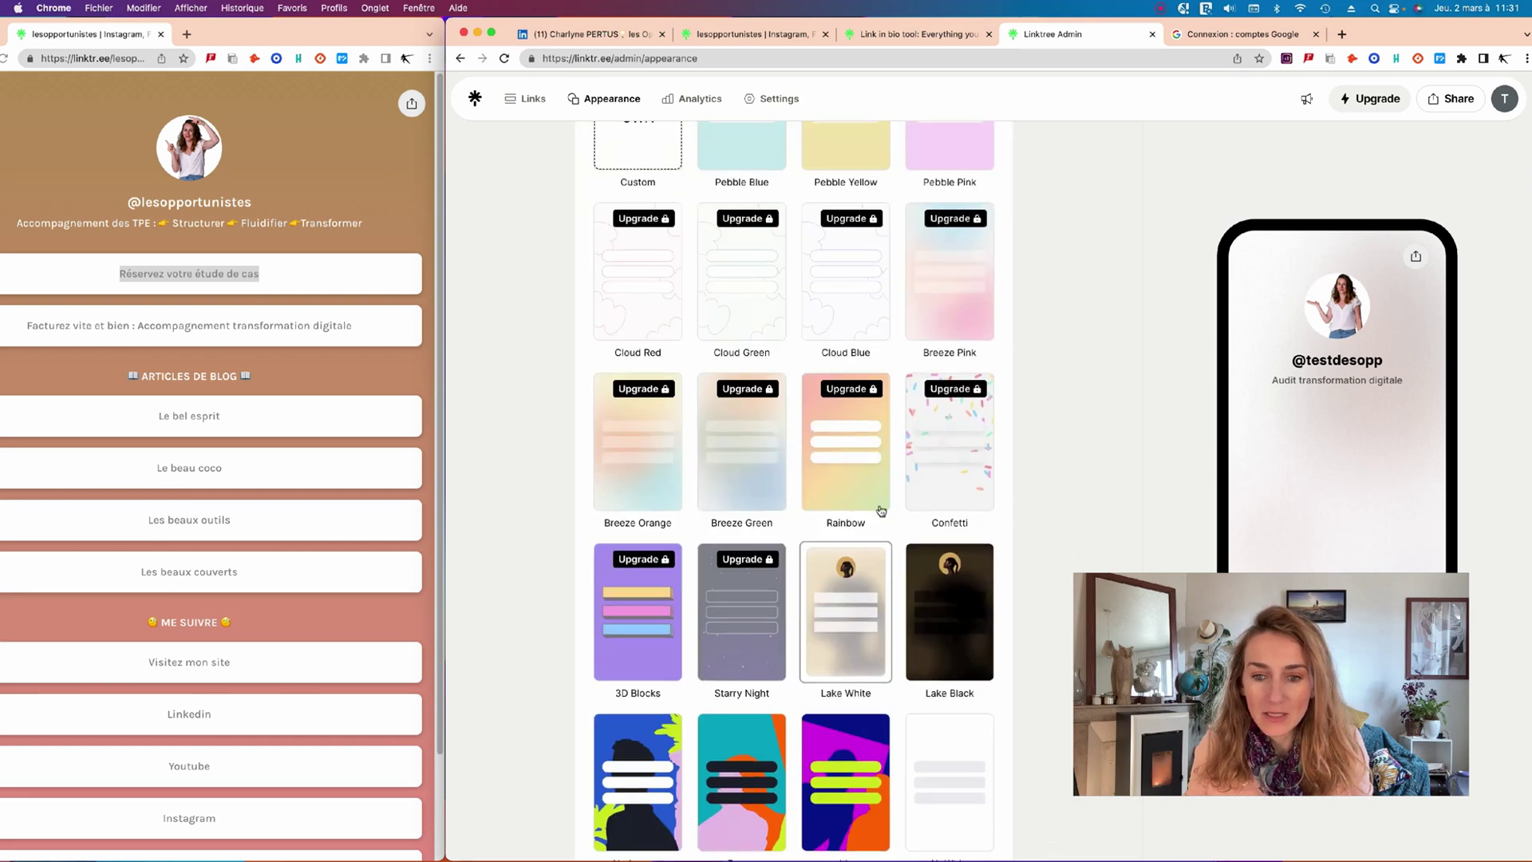
scroll(939, 545, "down", 1)
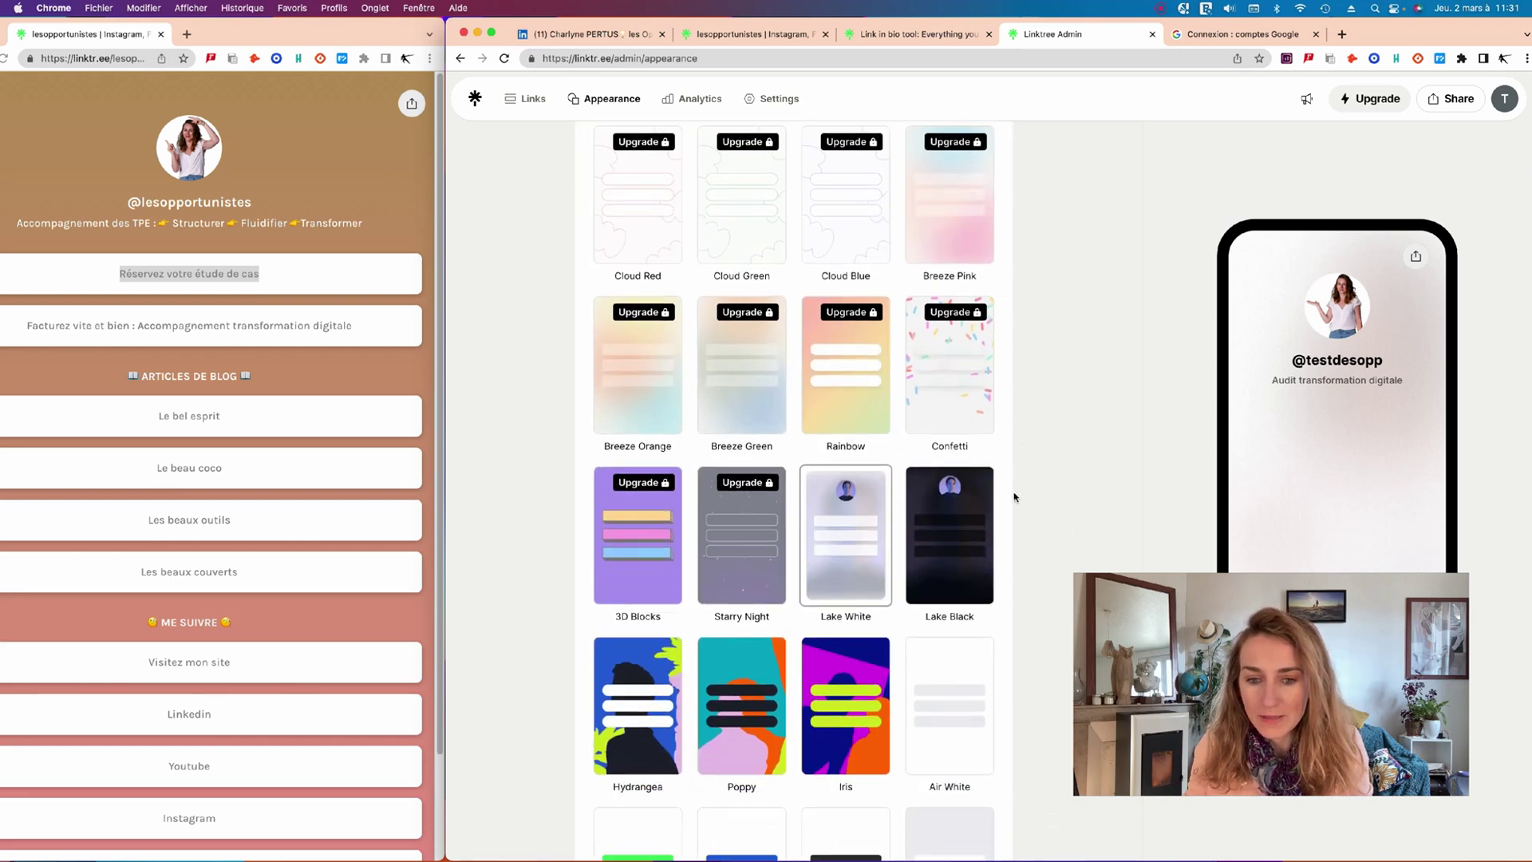
scroll(808, 637, "up", 10)
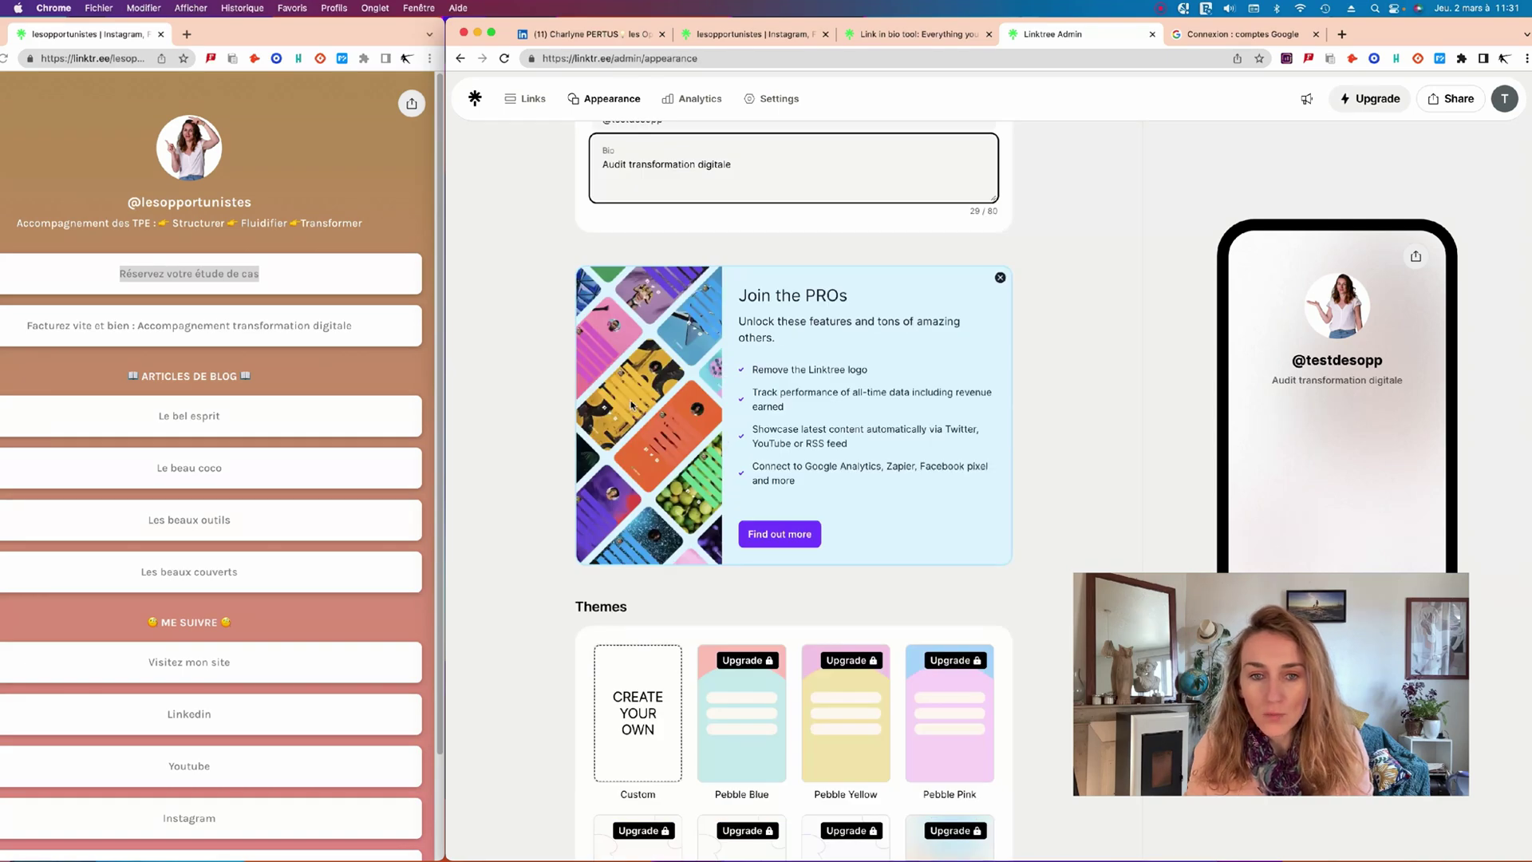
scroll(626, 659, "down", 1)
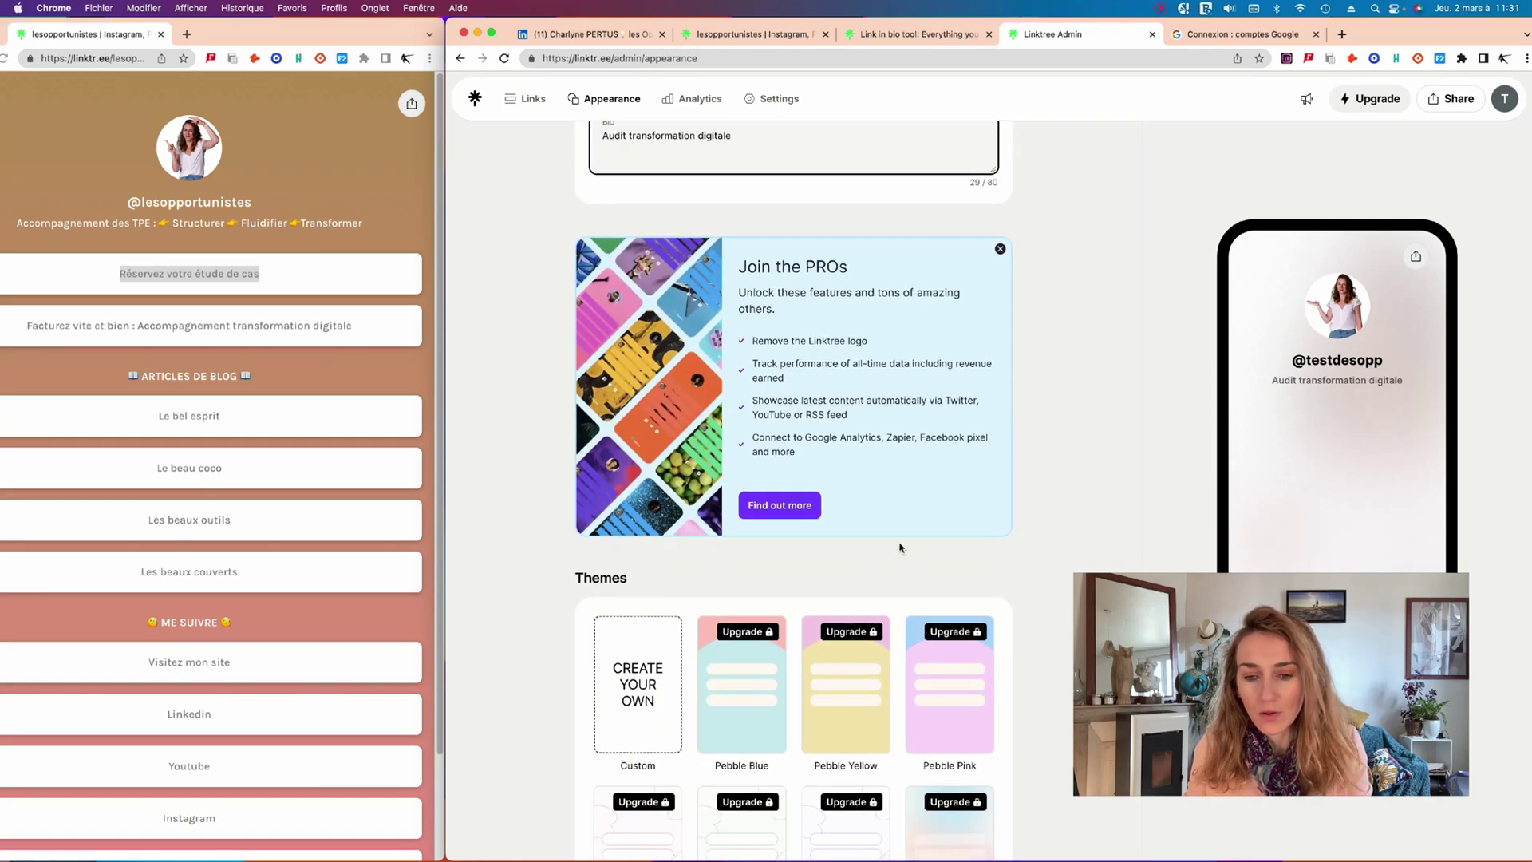
scroll(951, 489, "down", 8)
scroll(949, 478, "down", 3)
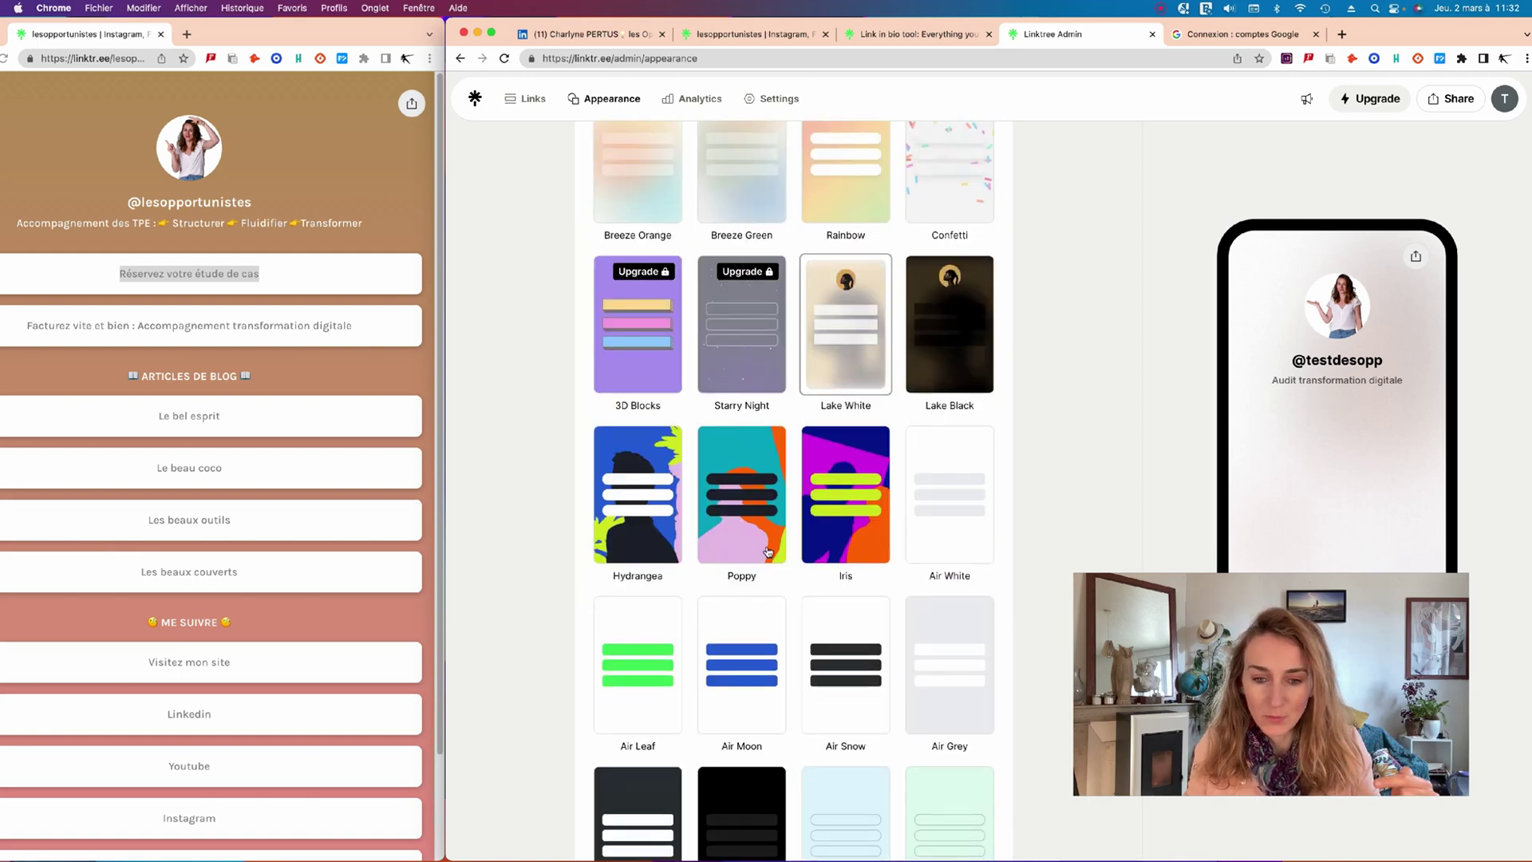
scroll(798, 550, "down", 3)
scroll(900, 559, "down", 3)
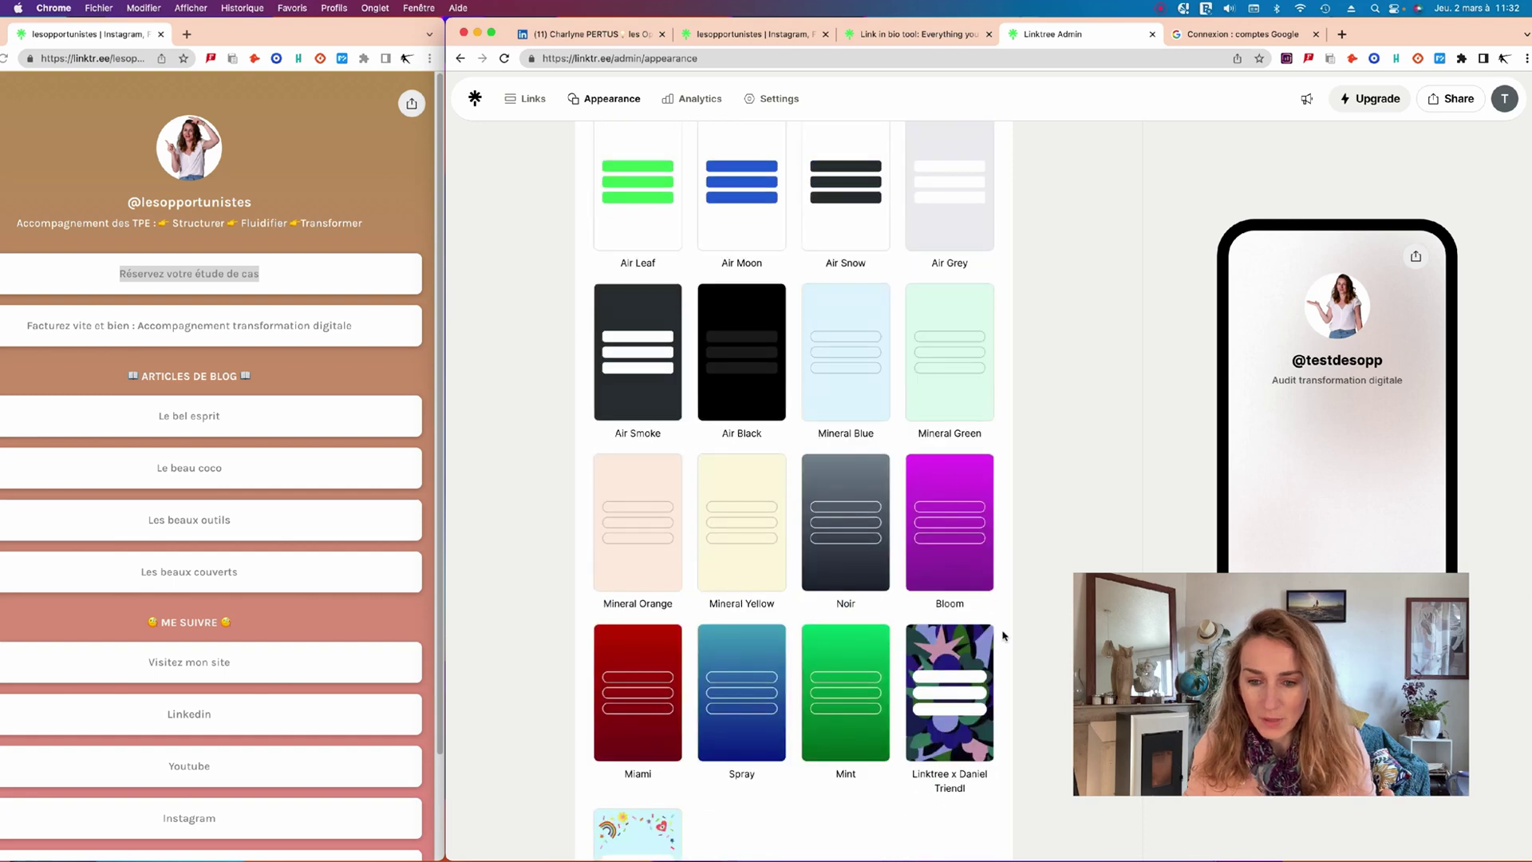
scroll(932, 634, "down", 3)
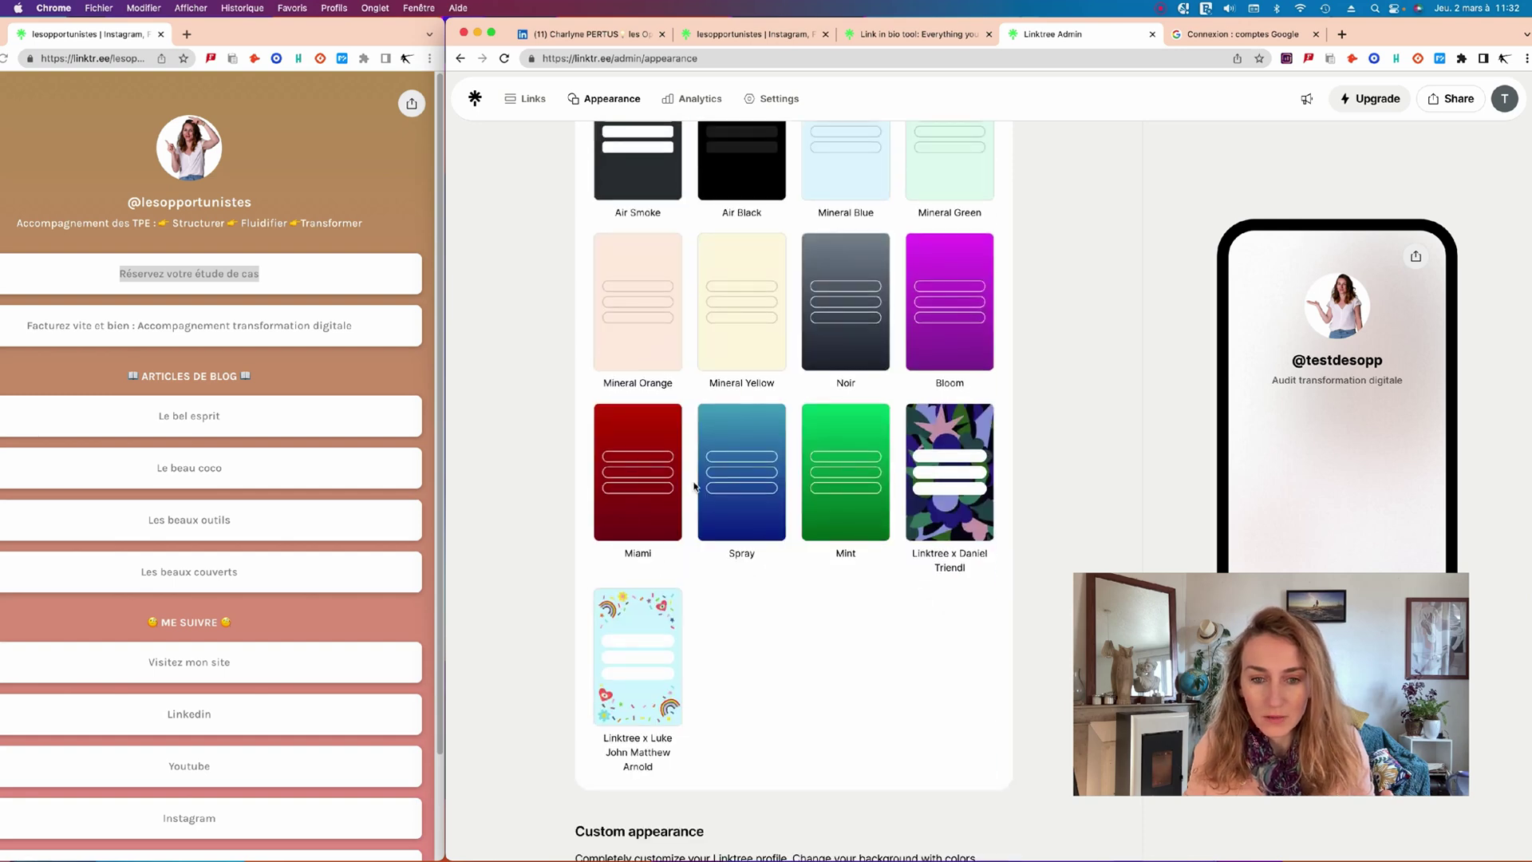
scroll(848, 394, "up", 2)
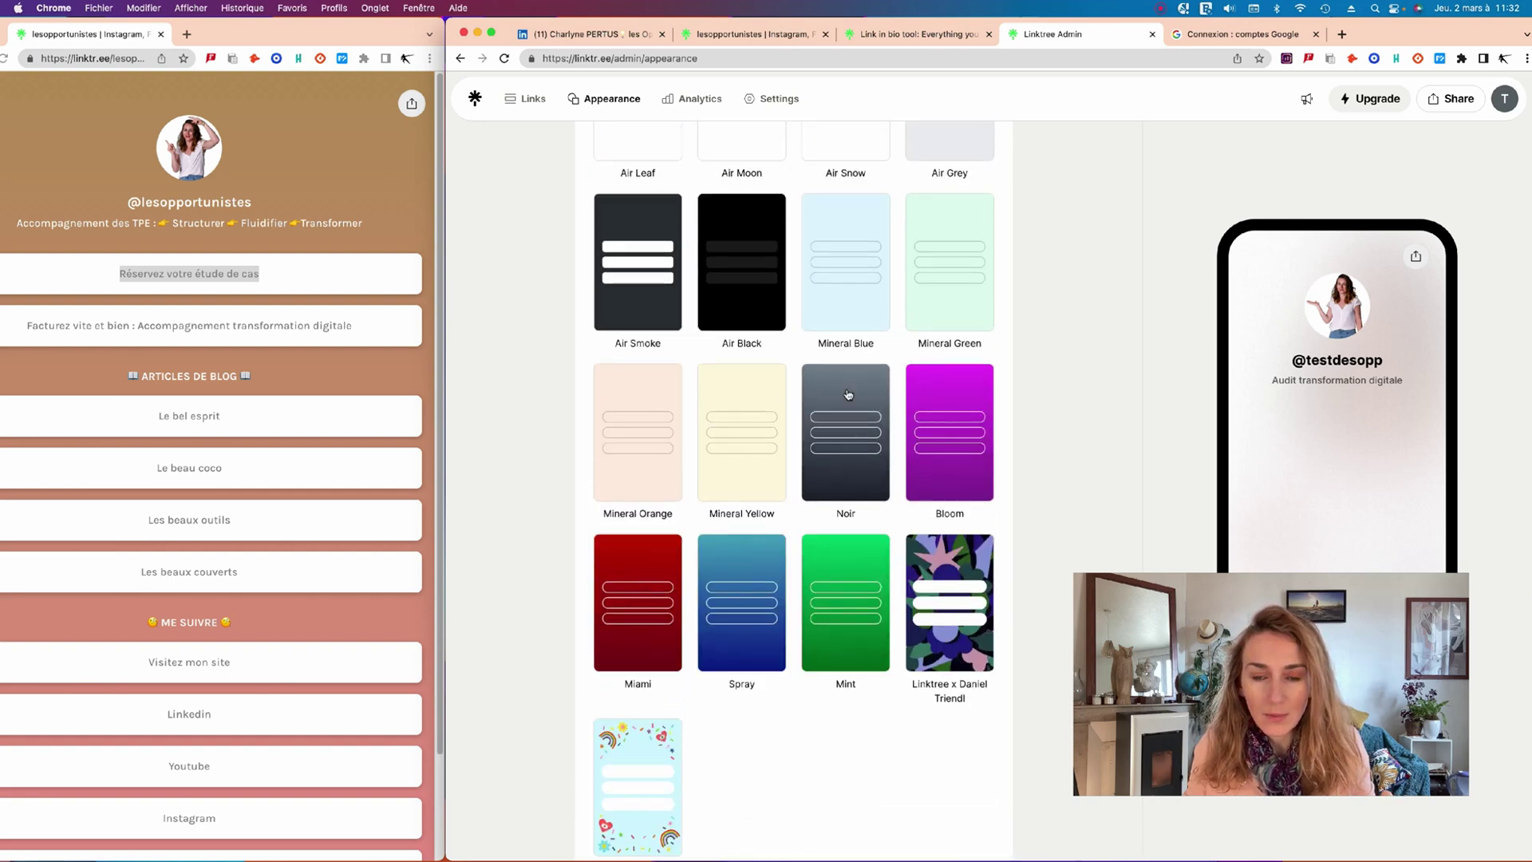
scroll(848, 394, "up", 6)
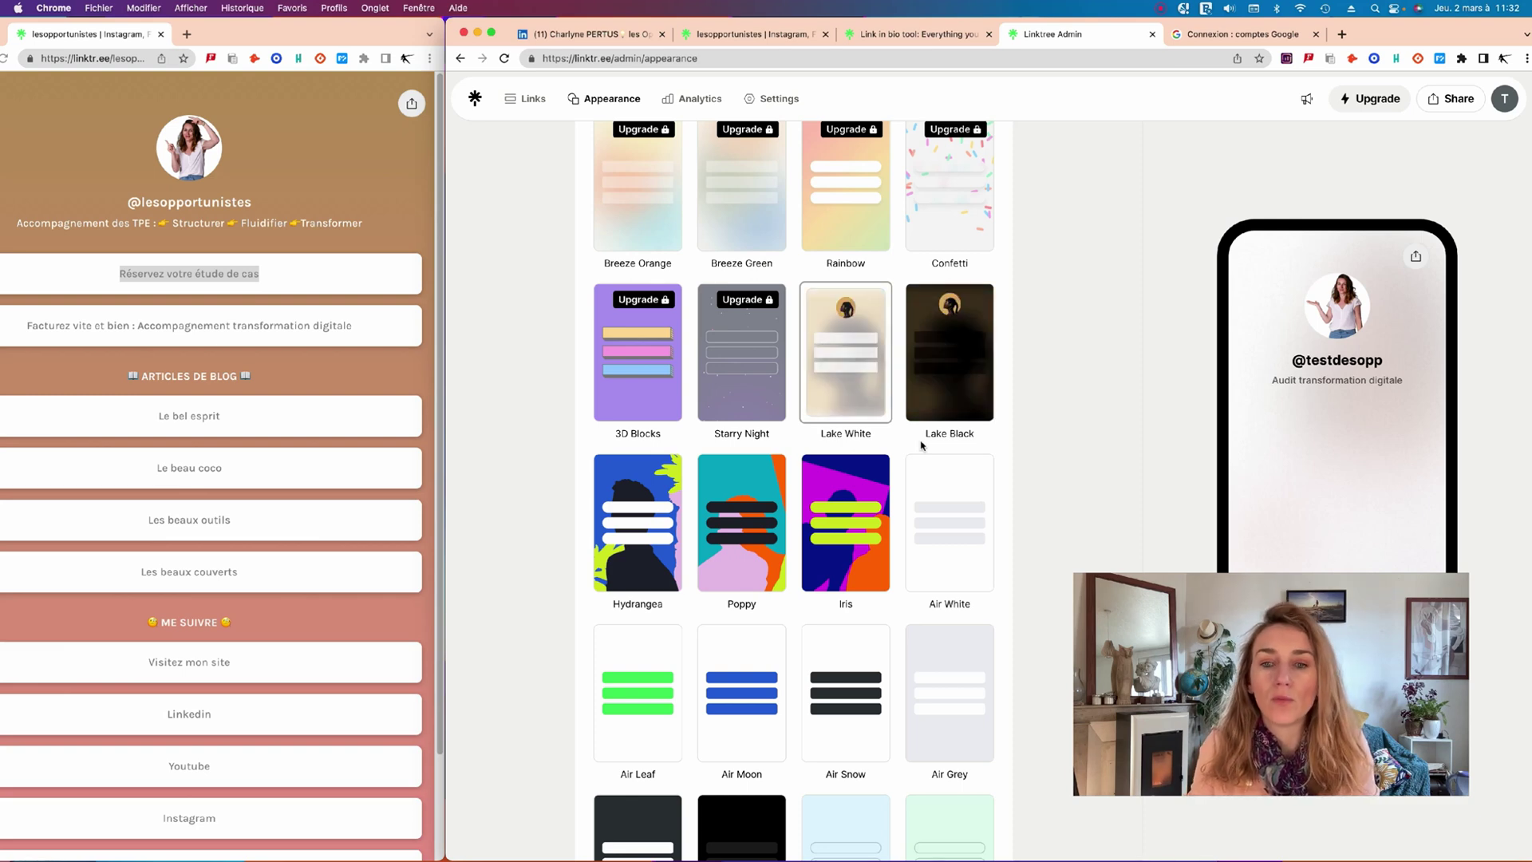
scroll(894, 654, "down", 10)
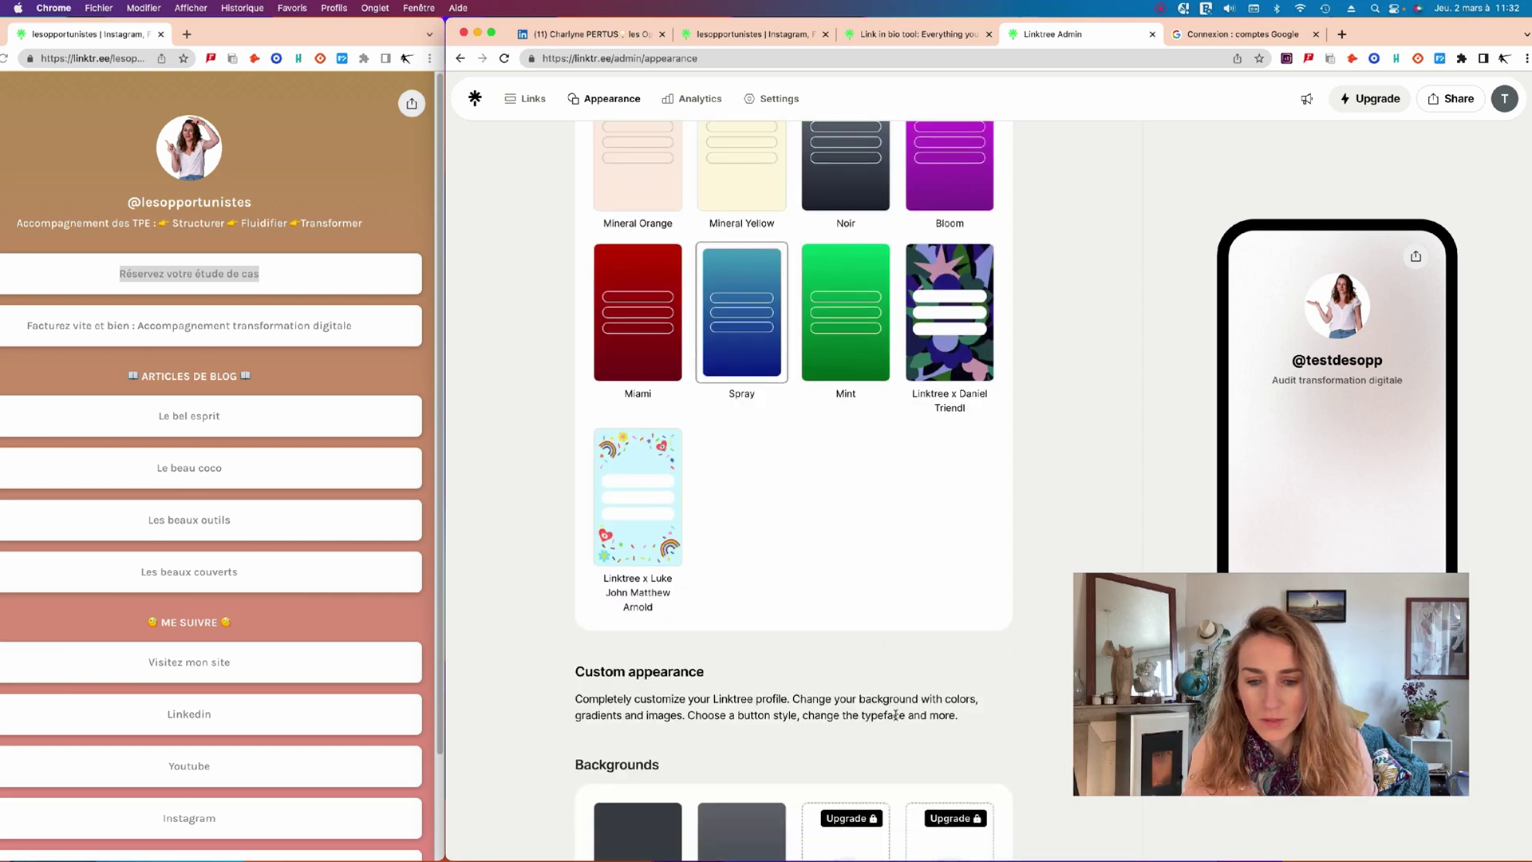
scroll(896, 715, "down", 5)
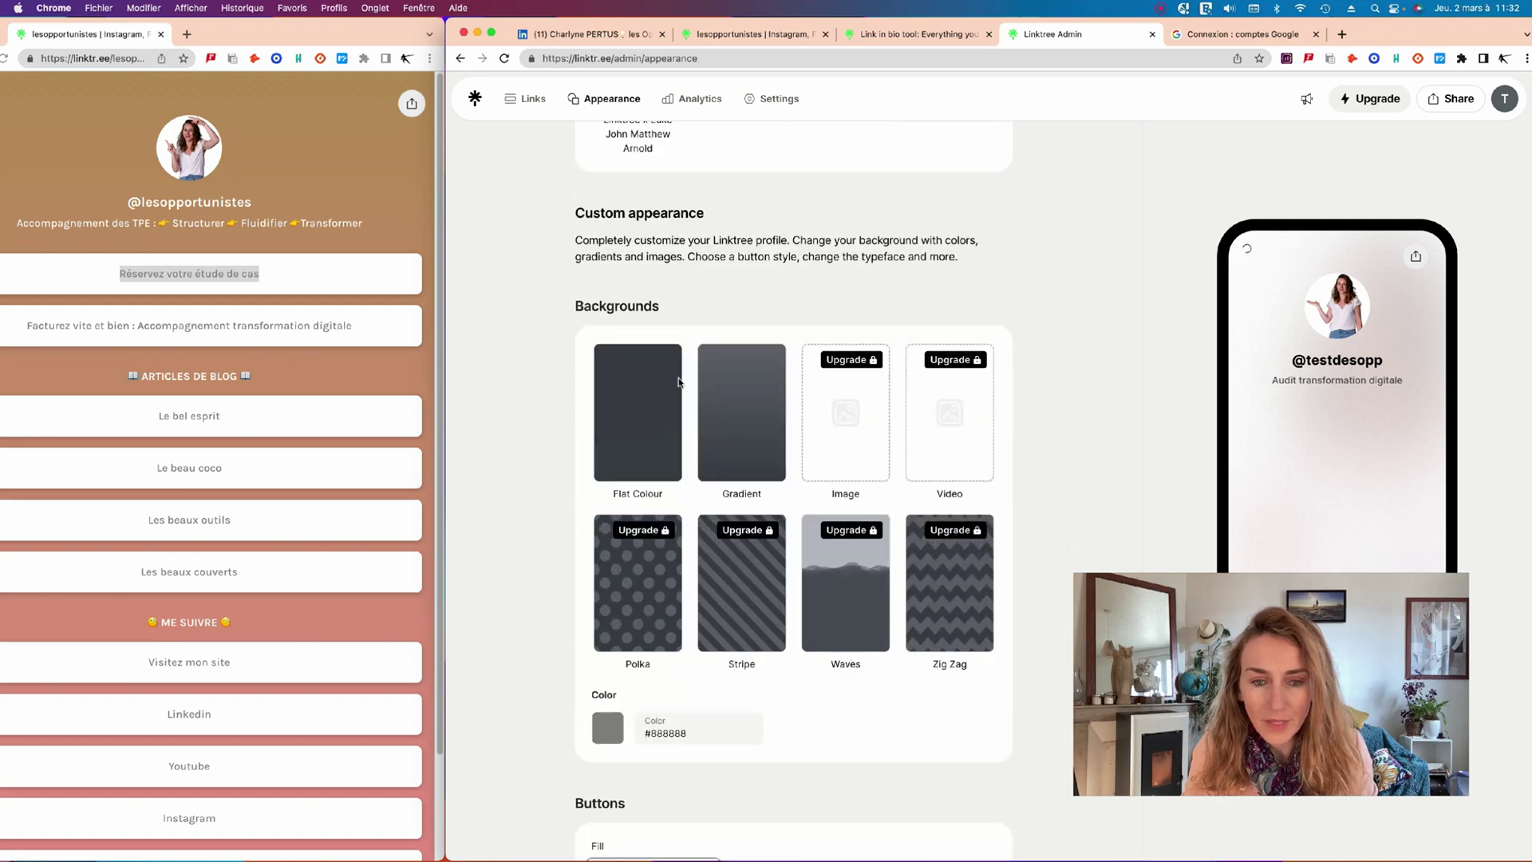
scroll(714, 452, "up", 5)
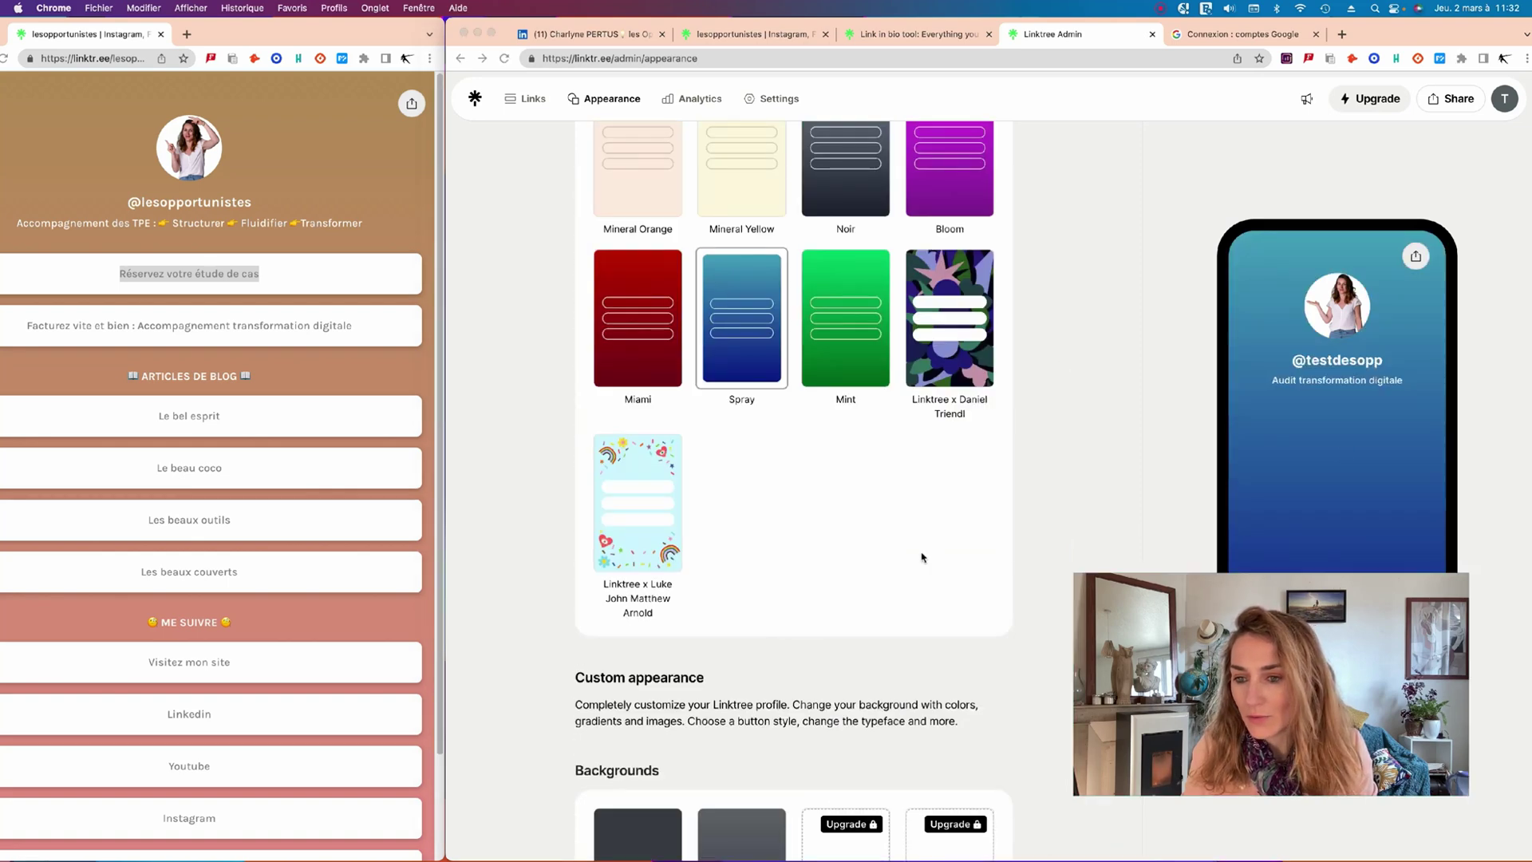
left_click_drag(1135, 595, 774, 460)
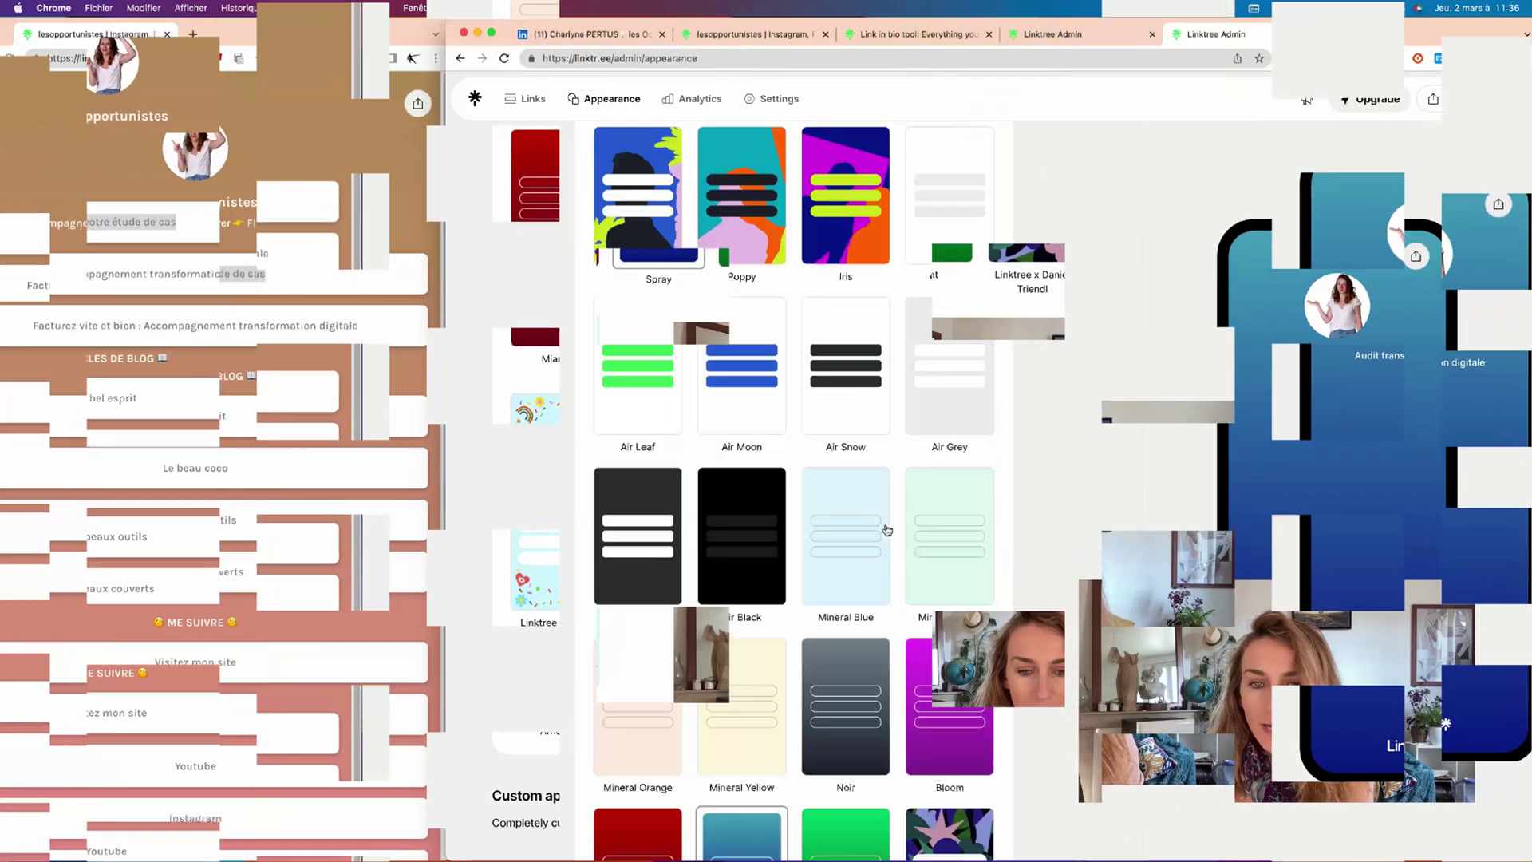
On the Links tab, add a new link using the URL copied from the LinkedIn profile tab.
scroll(888, 526, "up", 5)
left_click(511, 99)
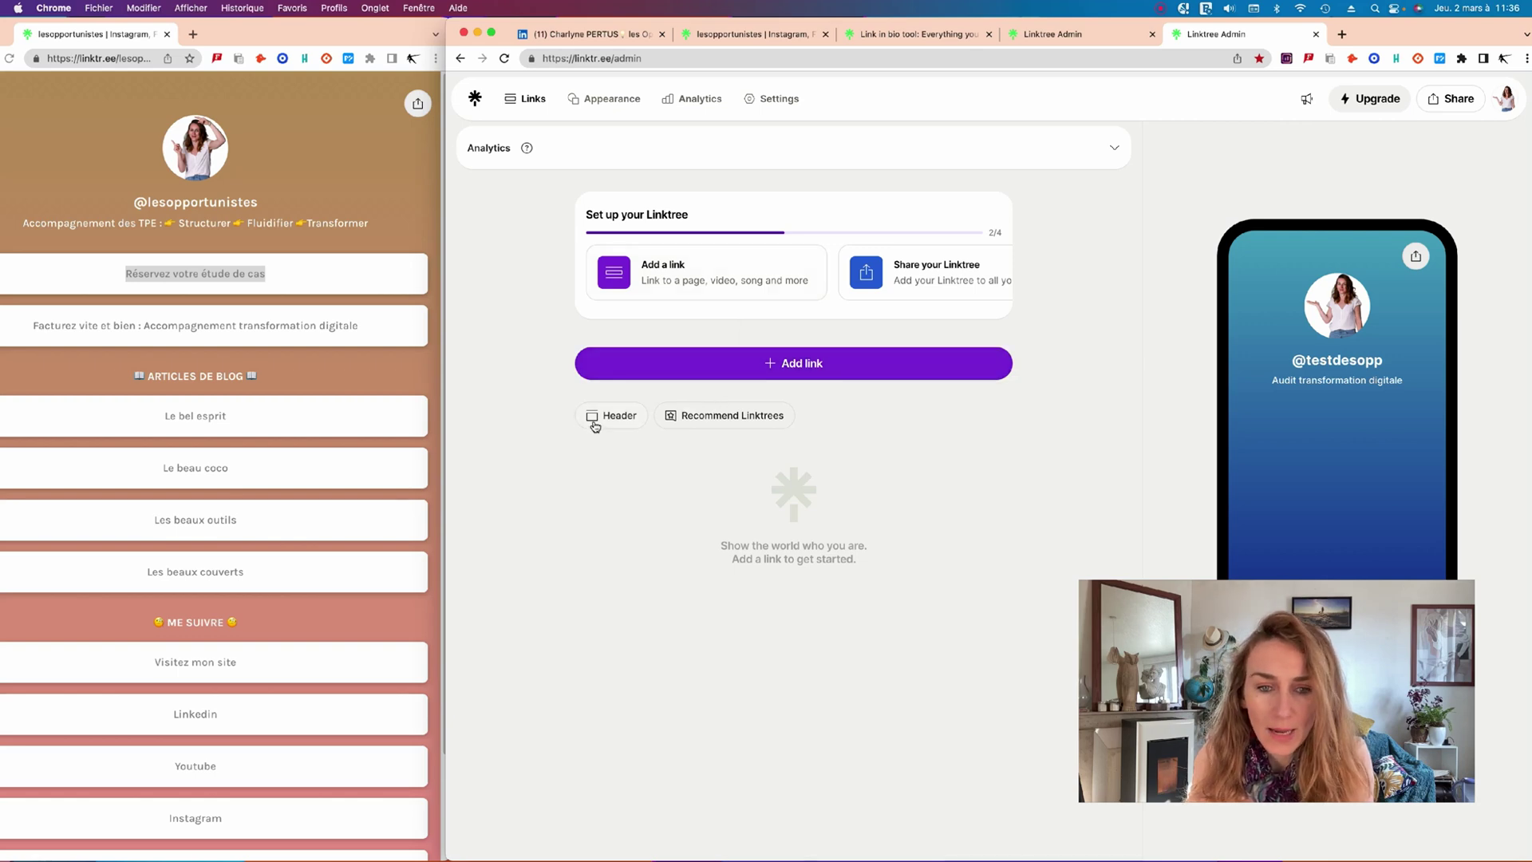
left_click(781, 368)
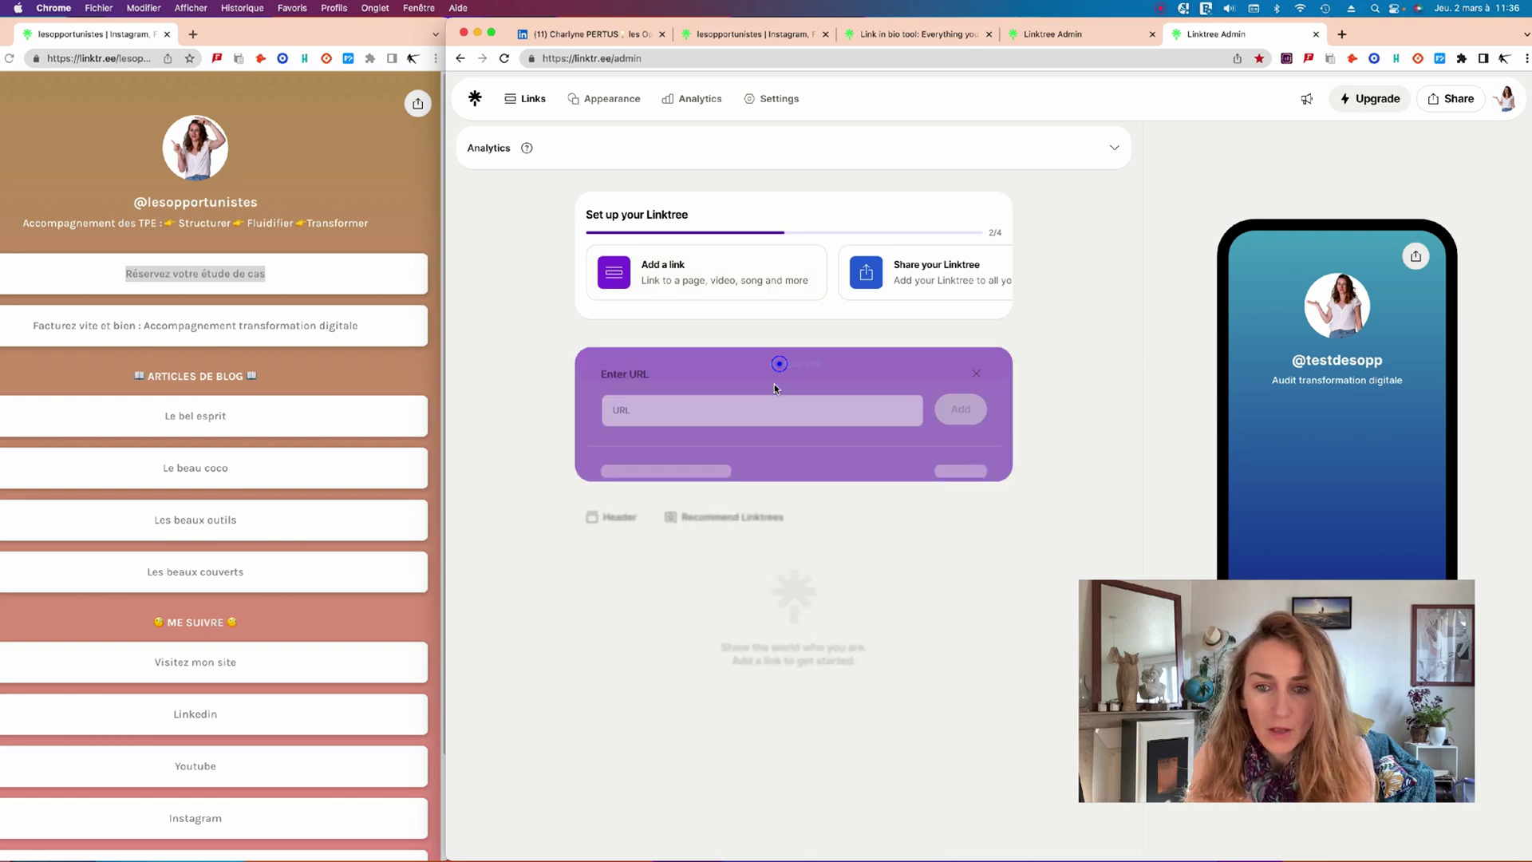
left_click(743, 412)
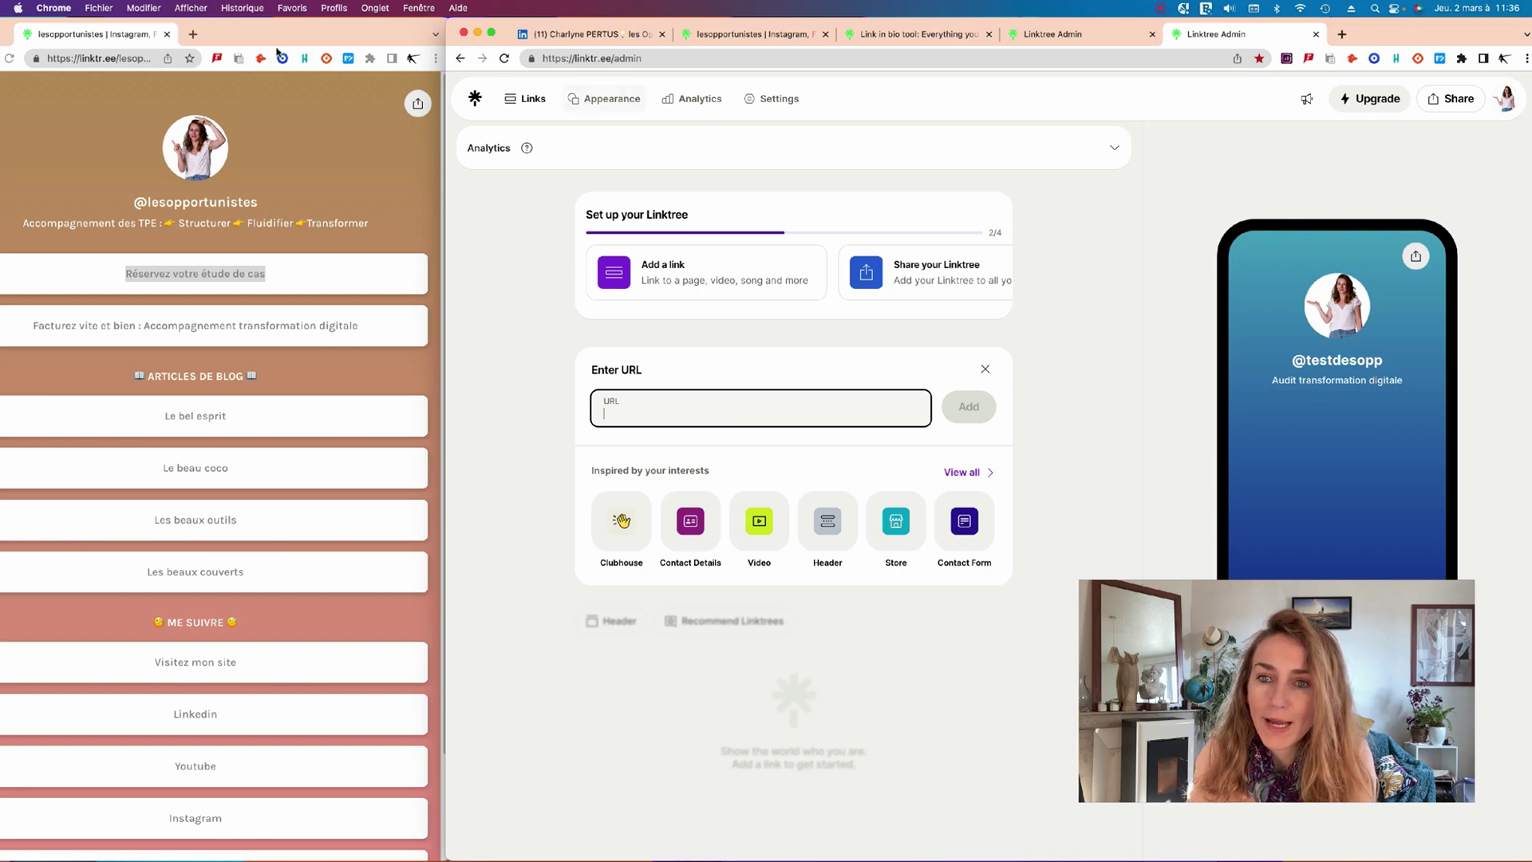
left_click(580, 34)
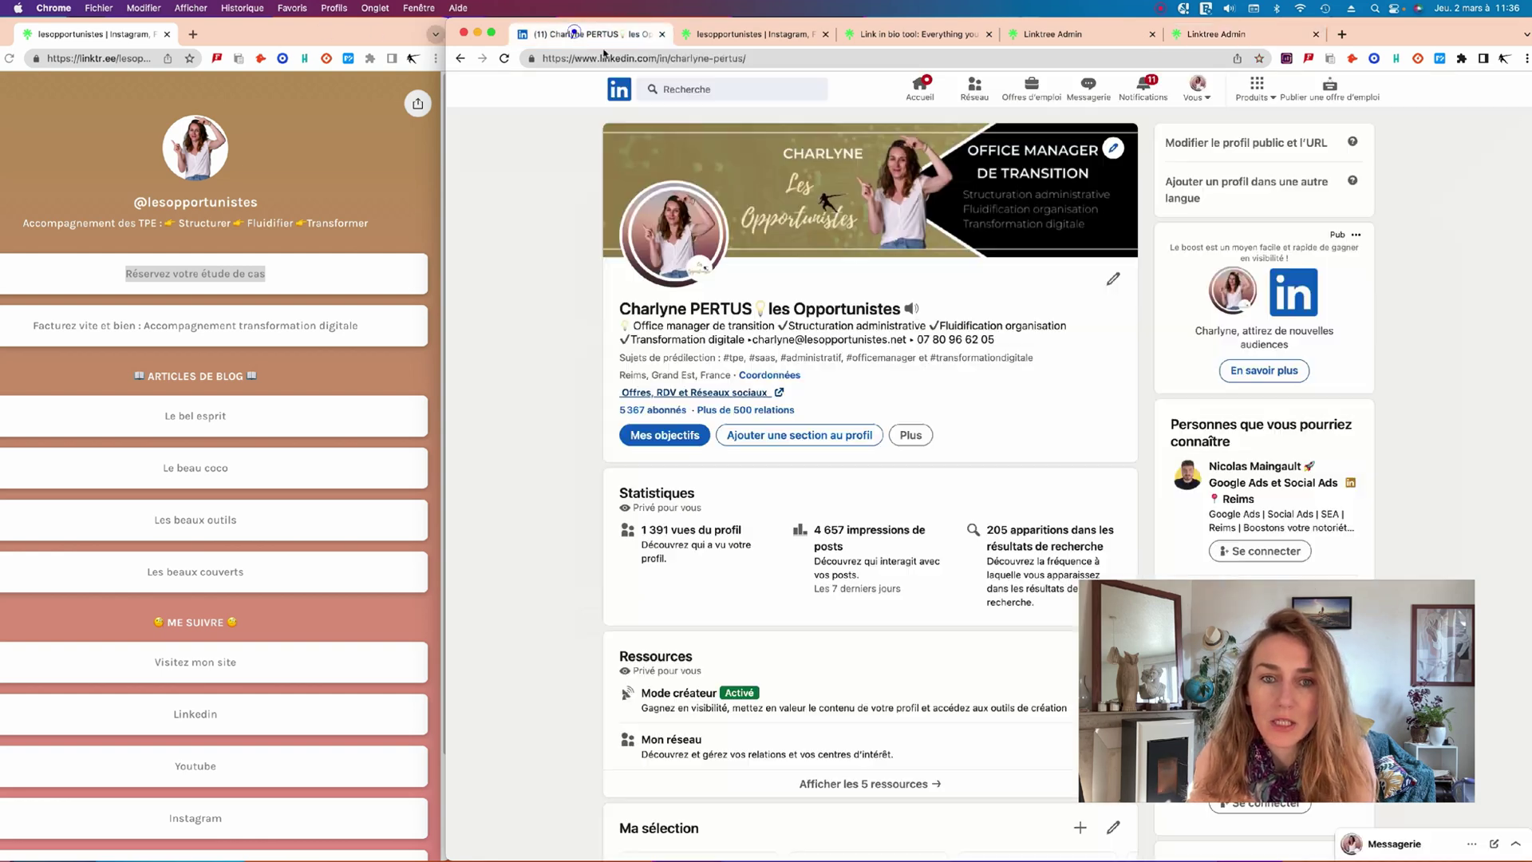
left_click(704, 60)
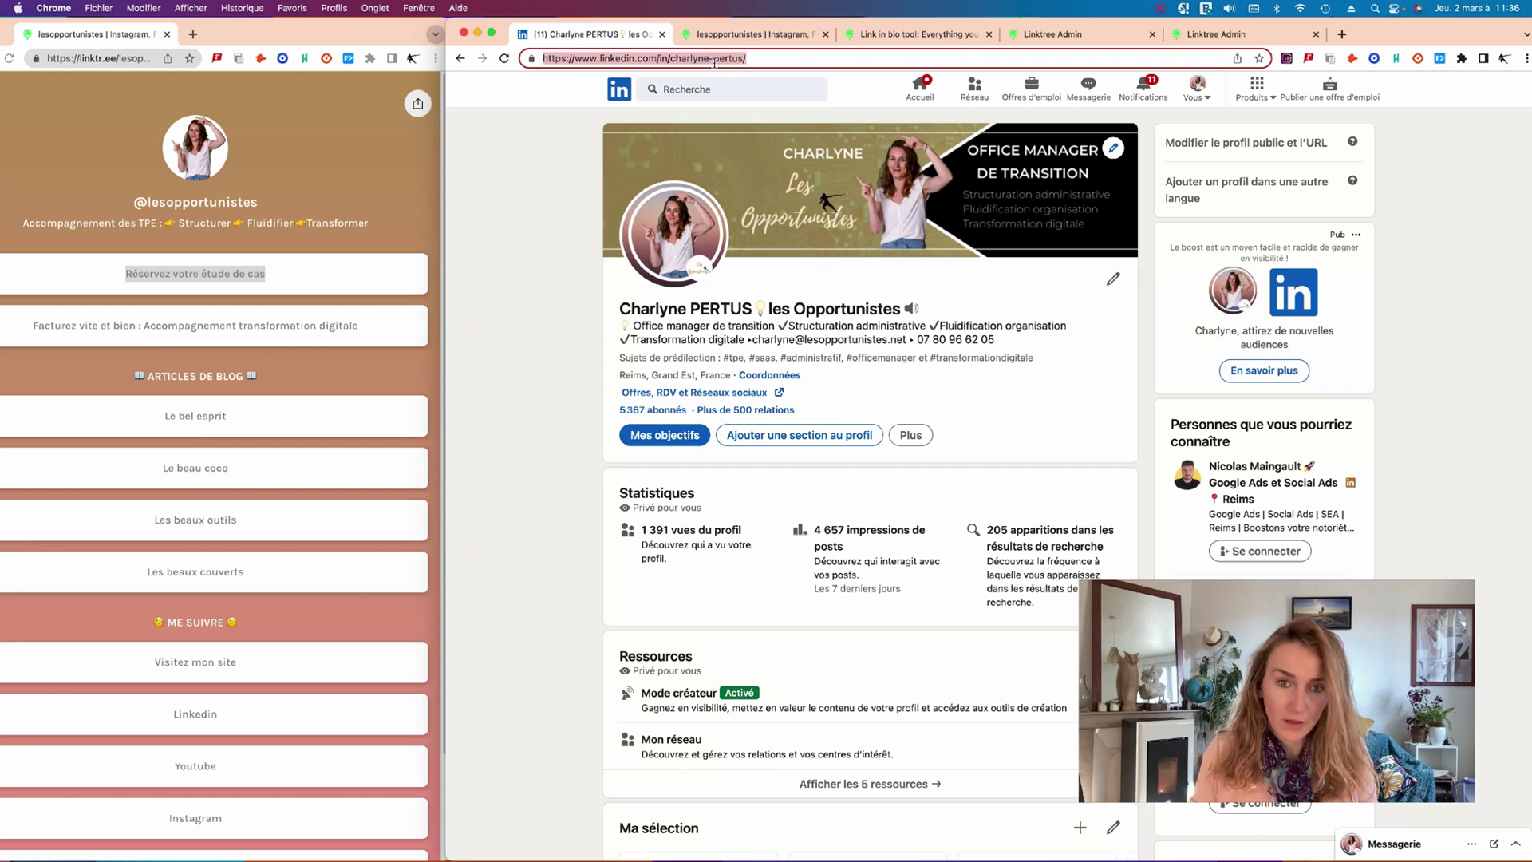
triple_click(807, 62)
key("super+c")
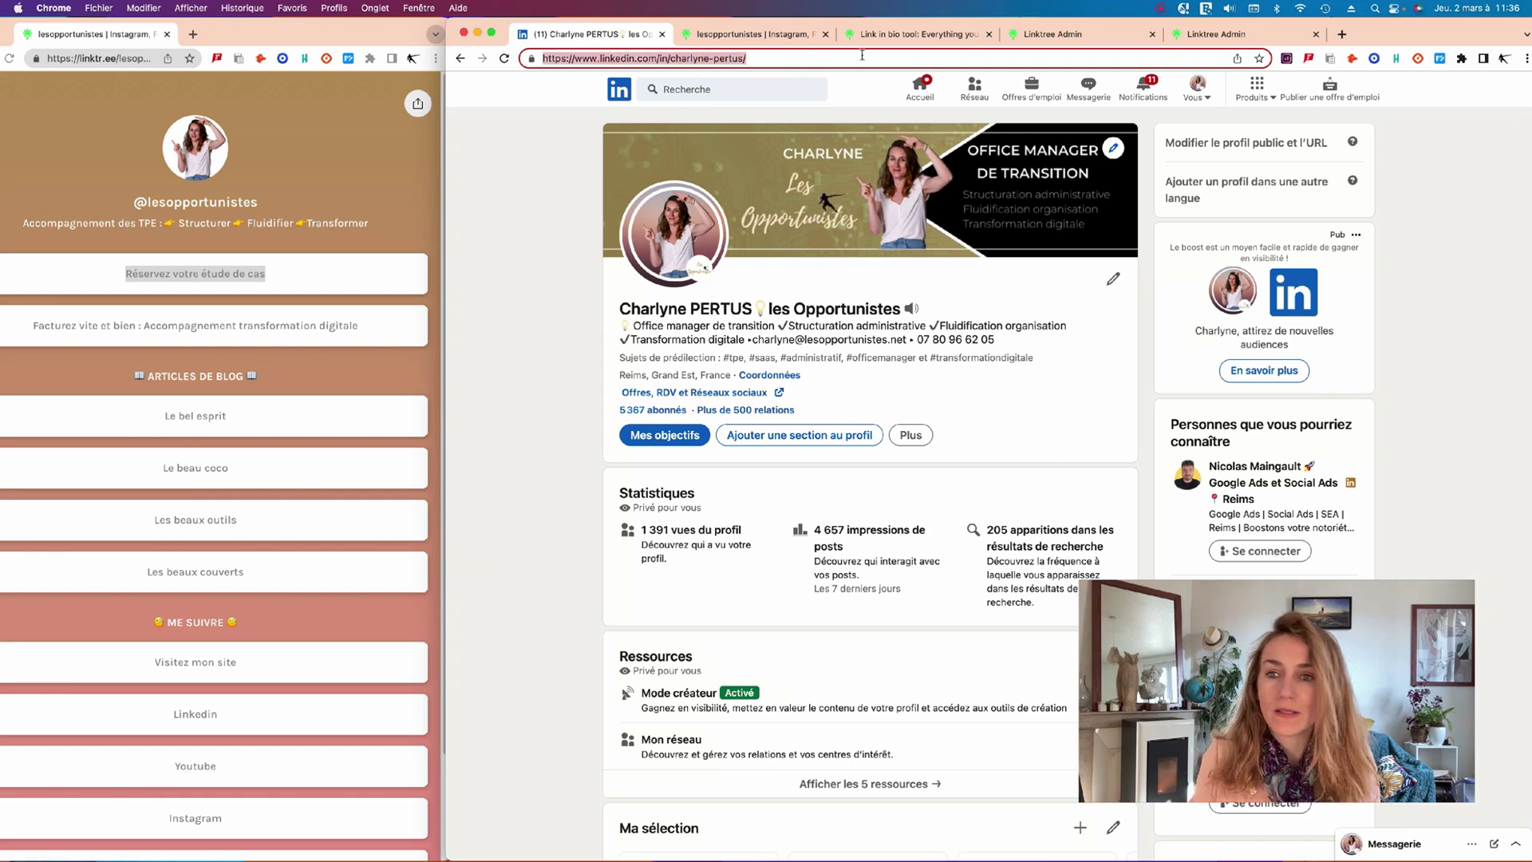
left_click(1218, 34)
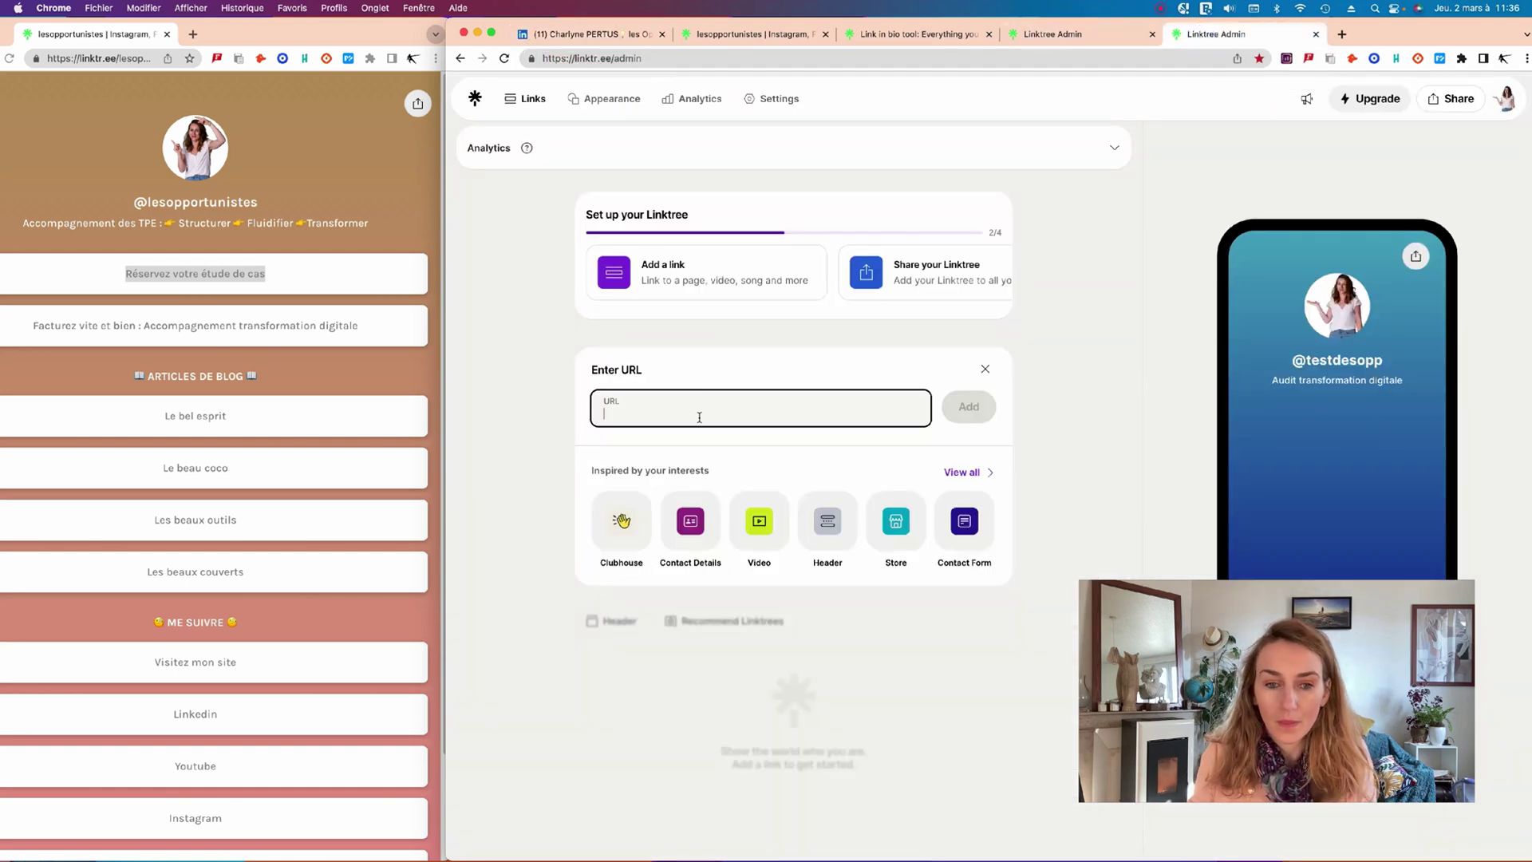
left_click(699, 415)
key("super+v")
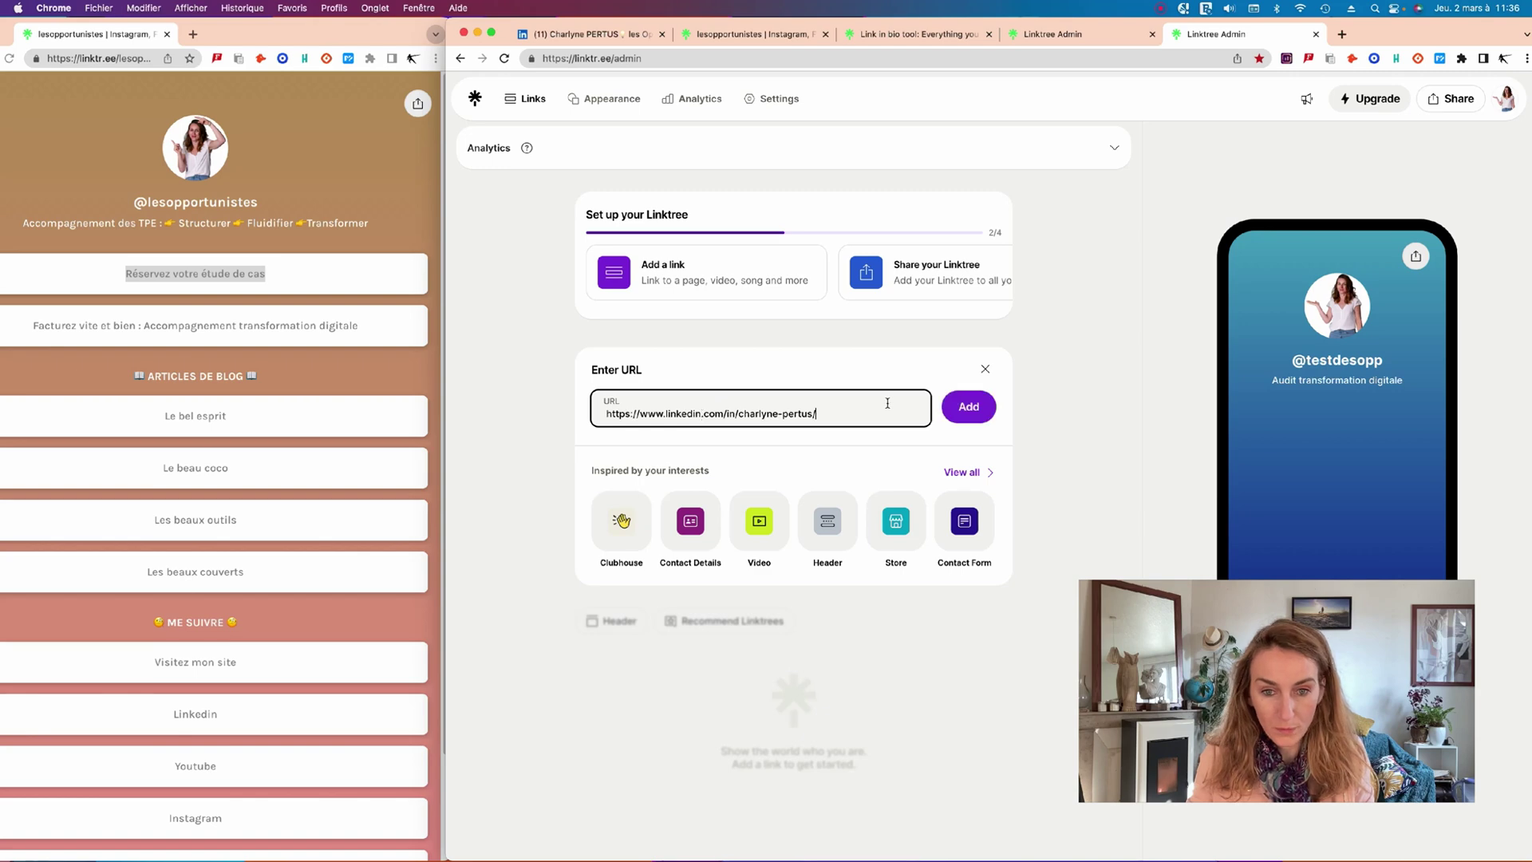
left_click(969, 408)
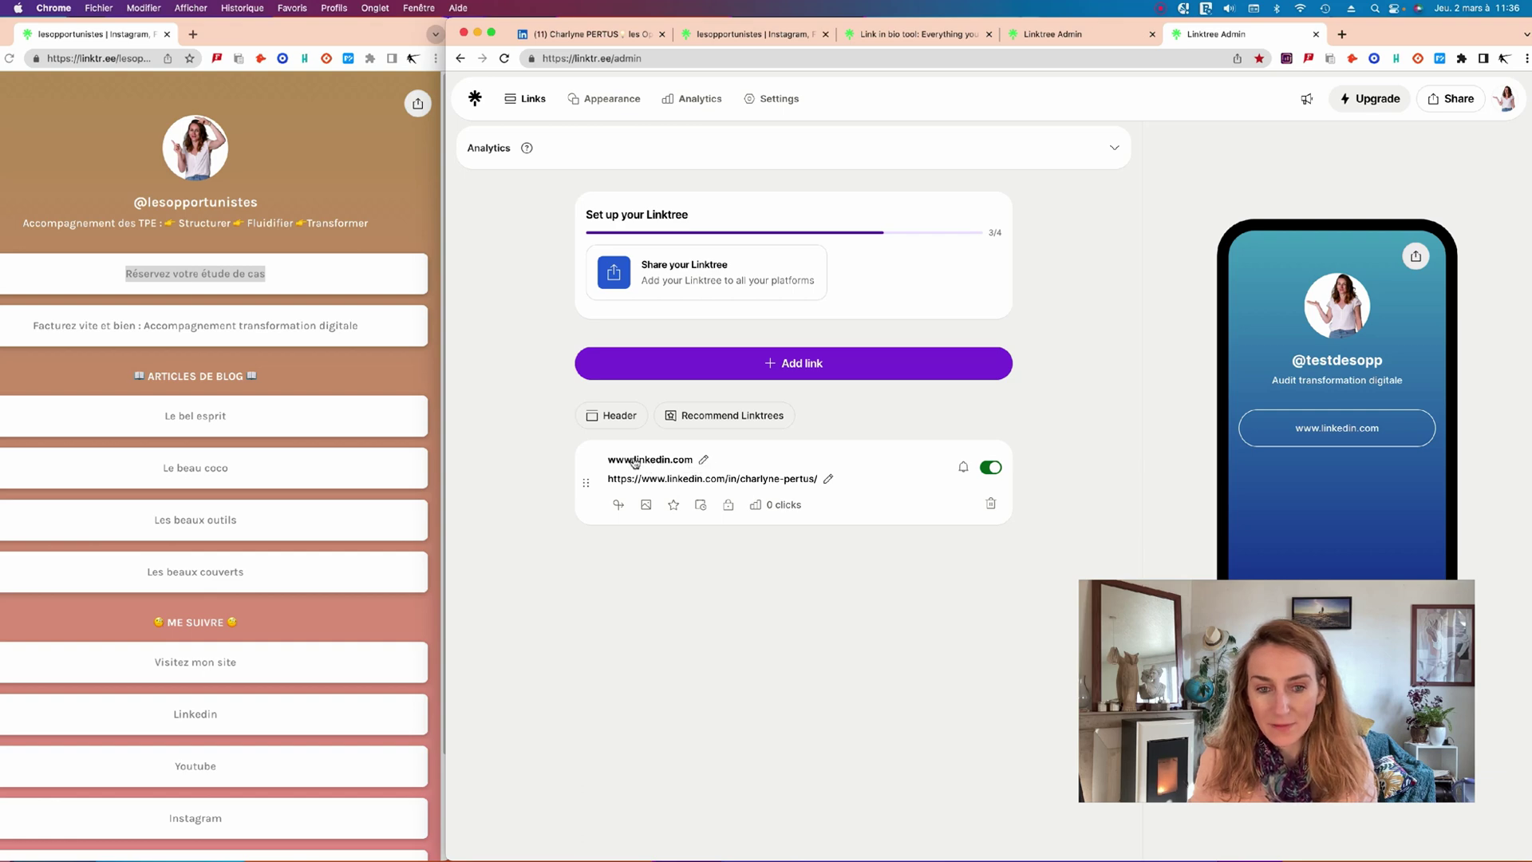
left_click(705, 461)
left_click_drag(701, 459, 600, 459)
type("Linkedin")
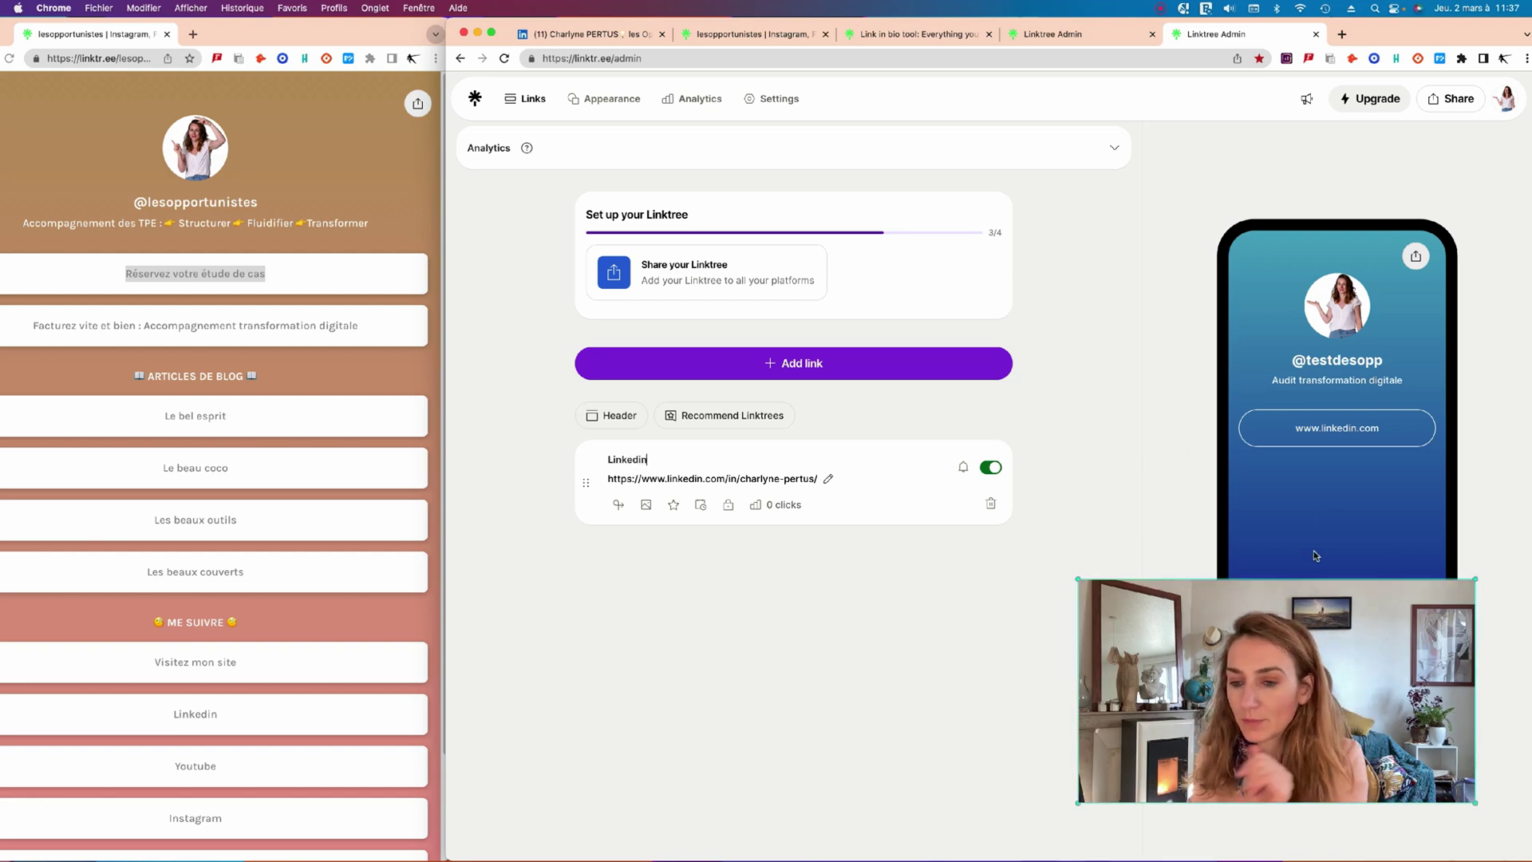
left_click(1190, 455)
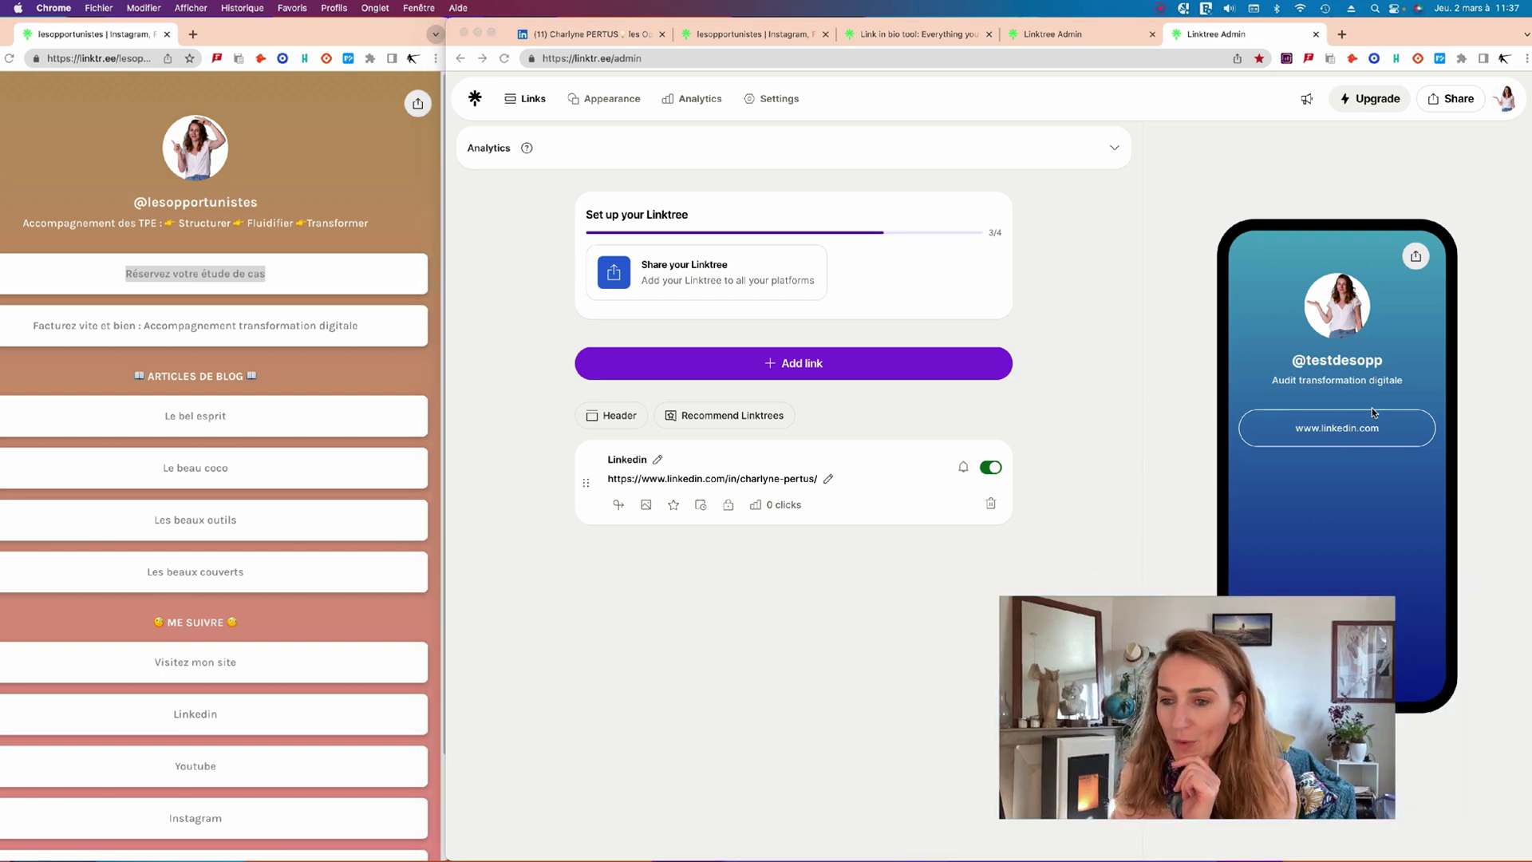
Switch the Linkedin link's toggle off and then back on.
left_click(887, 479)
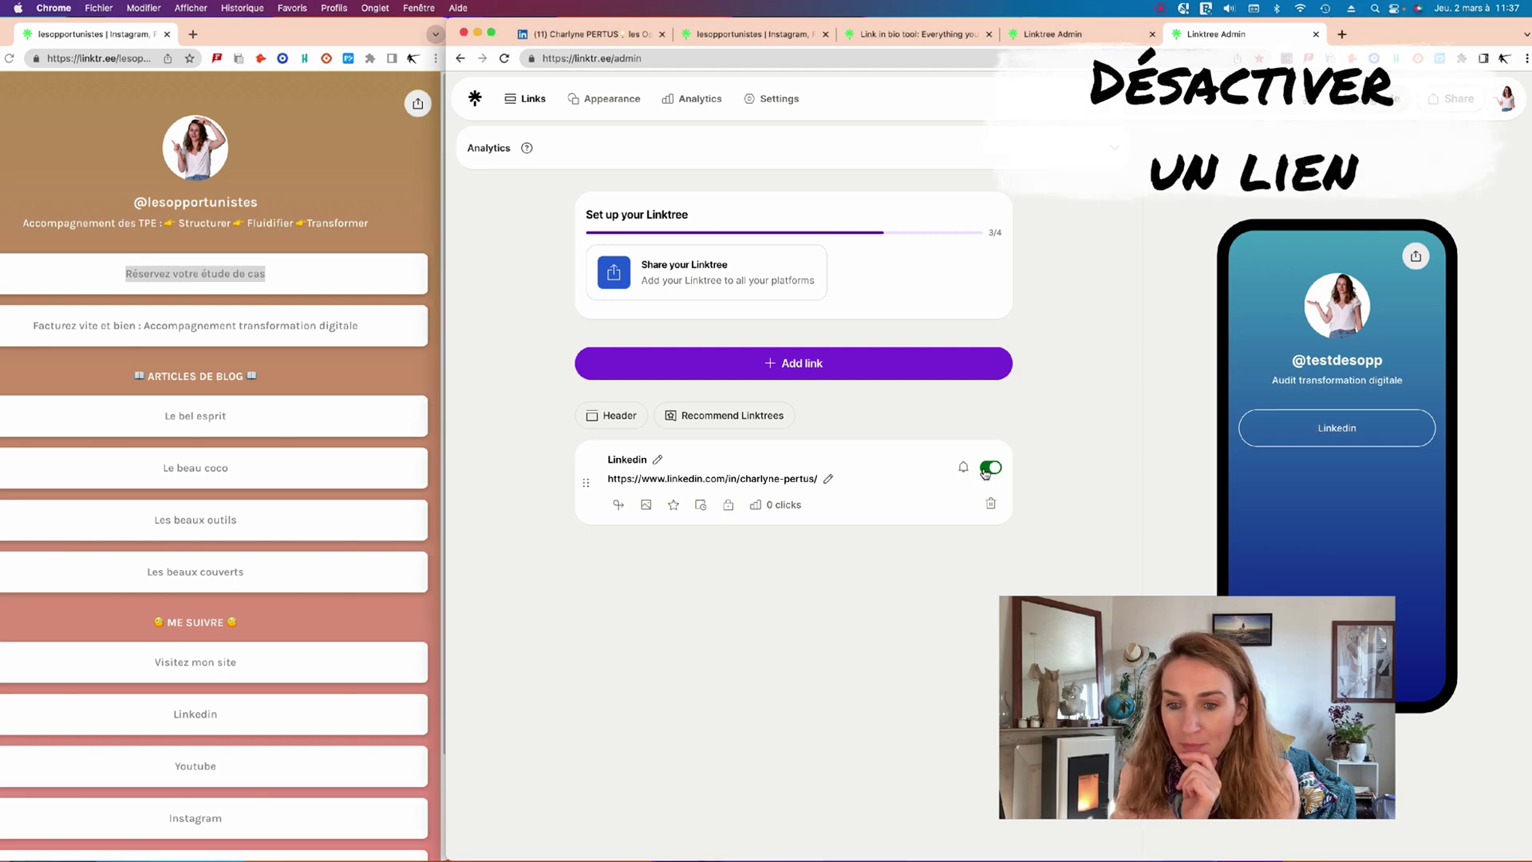
left_click(991, 470)
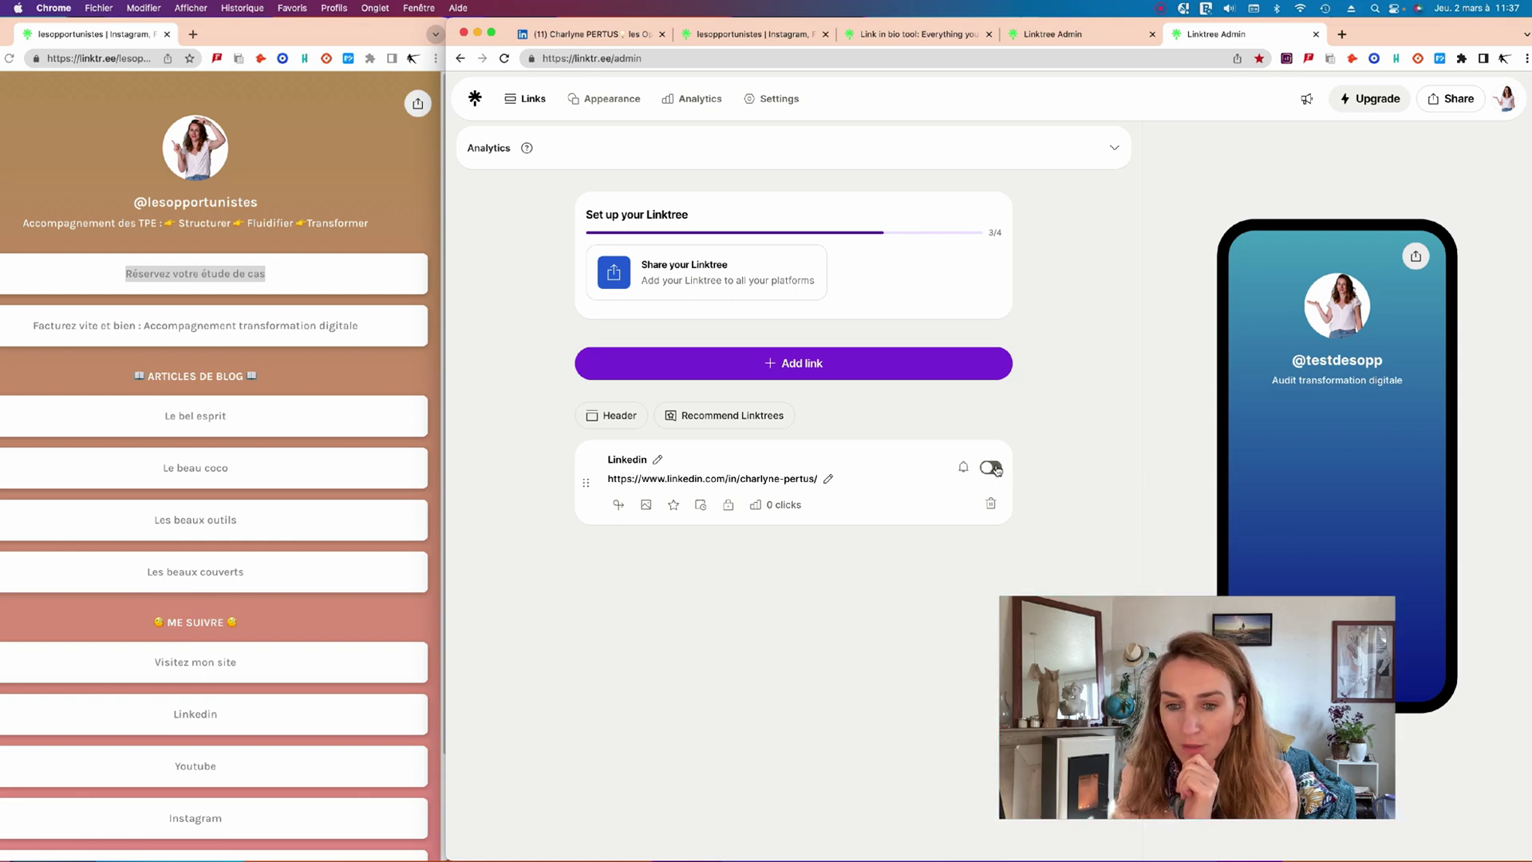
left_click(994, 469)
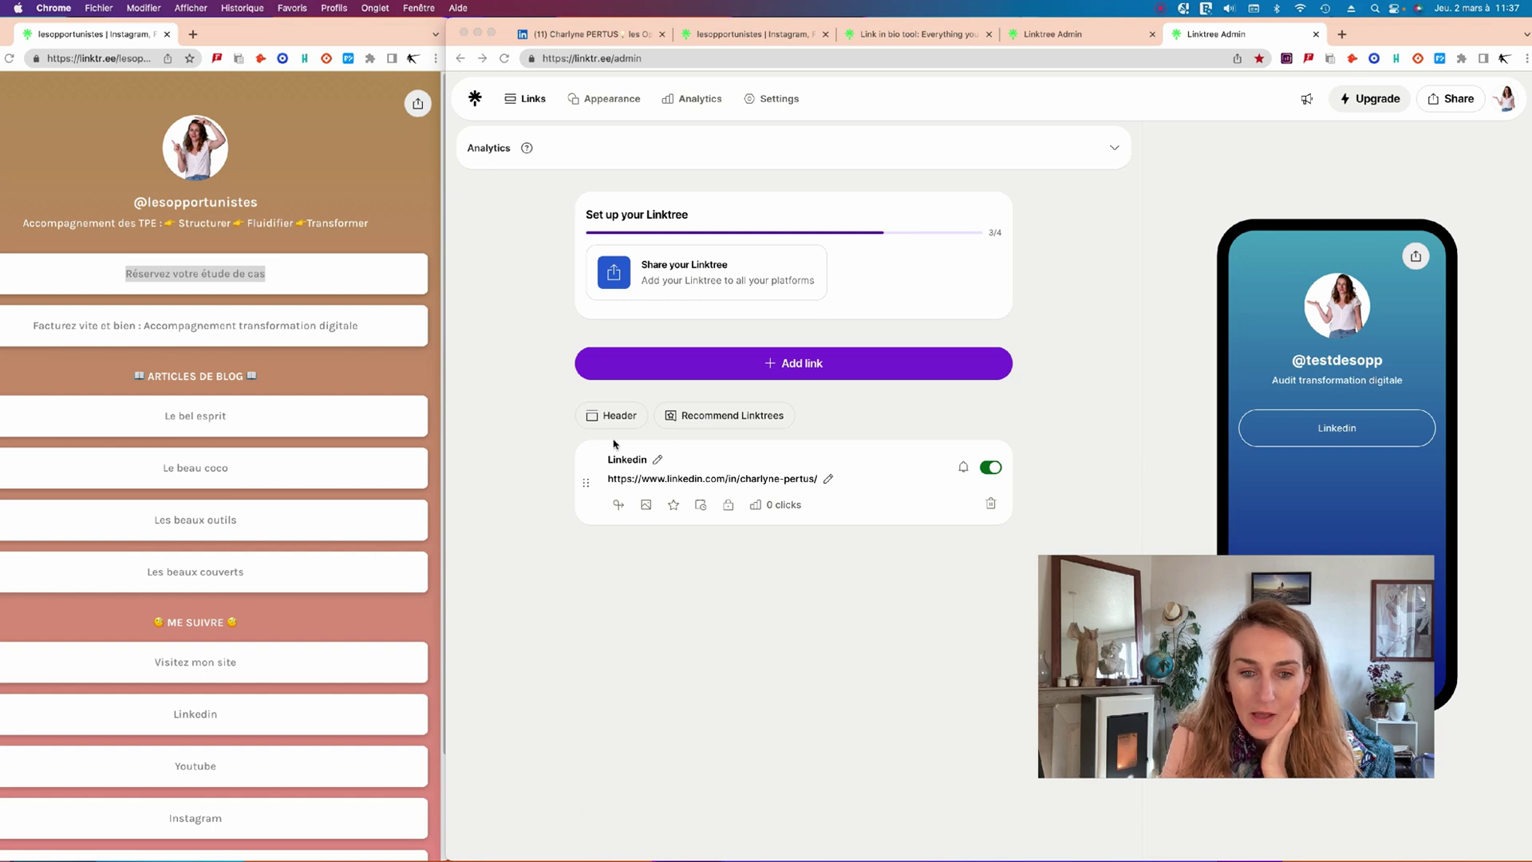
Copy the Instagram profile URL from the example page and add it as a new link.
left_click(819, 365)
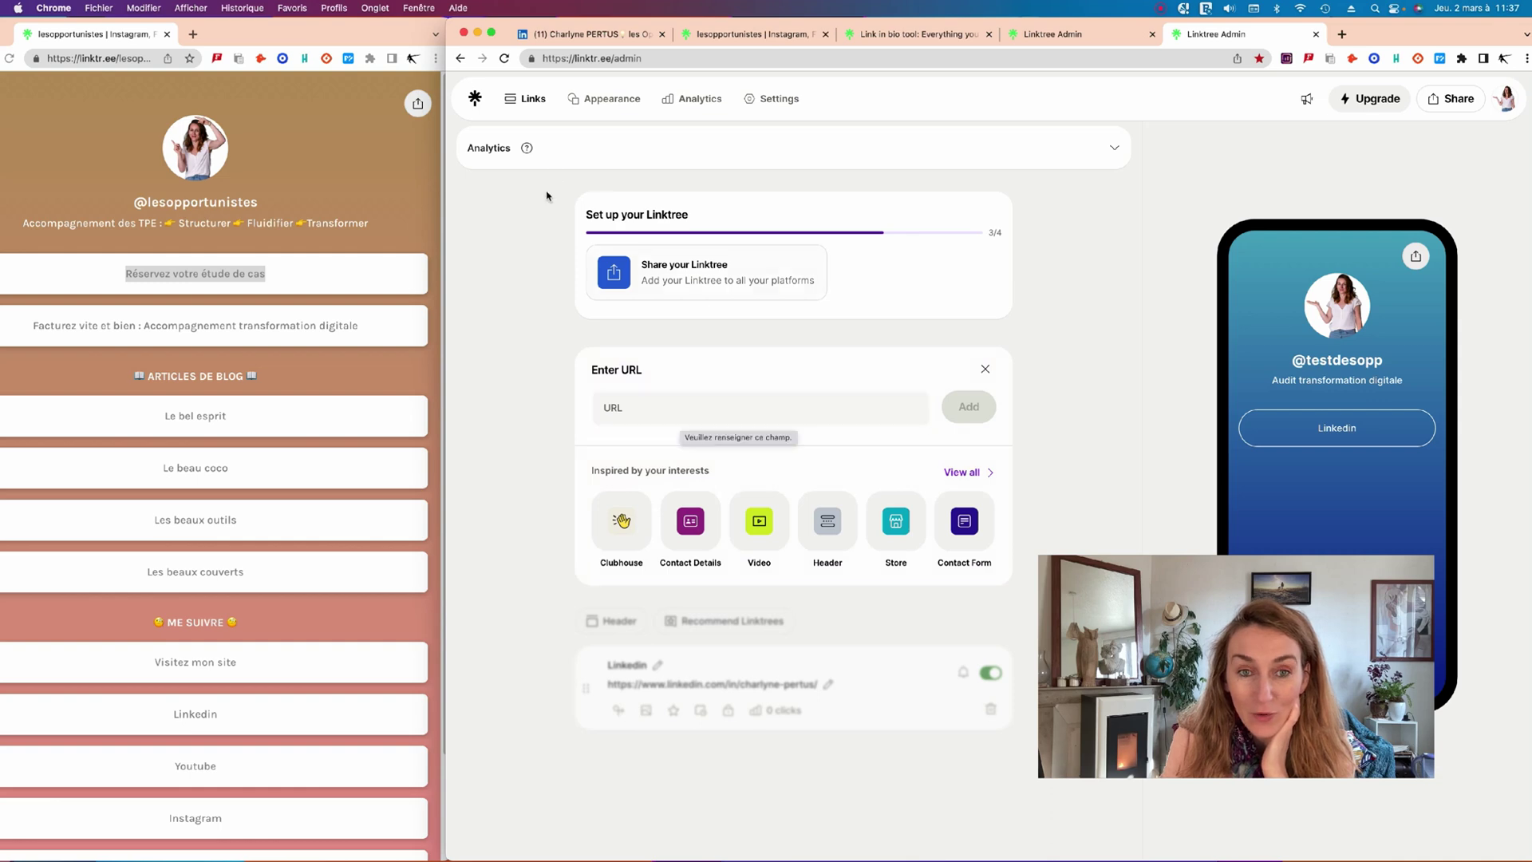
left_click(665, 412)
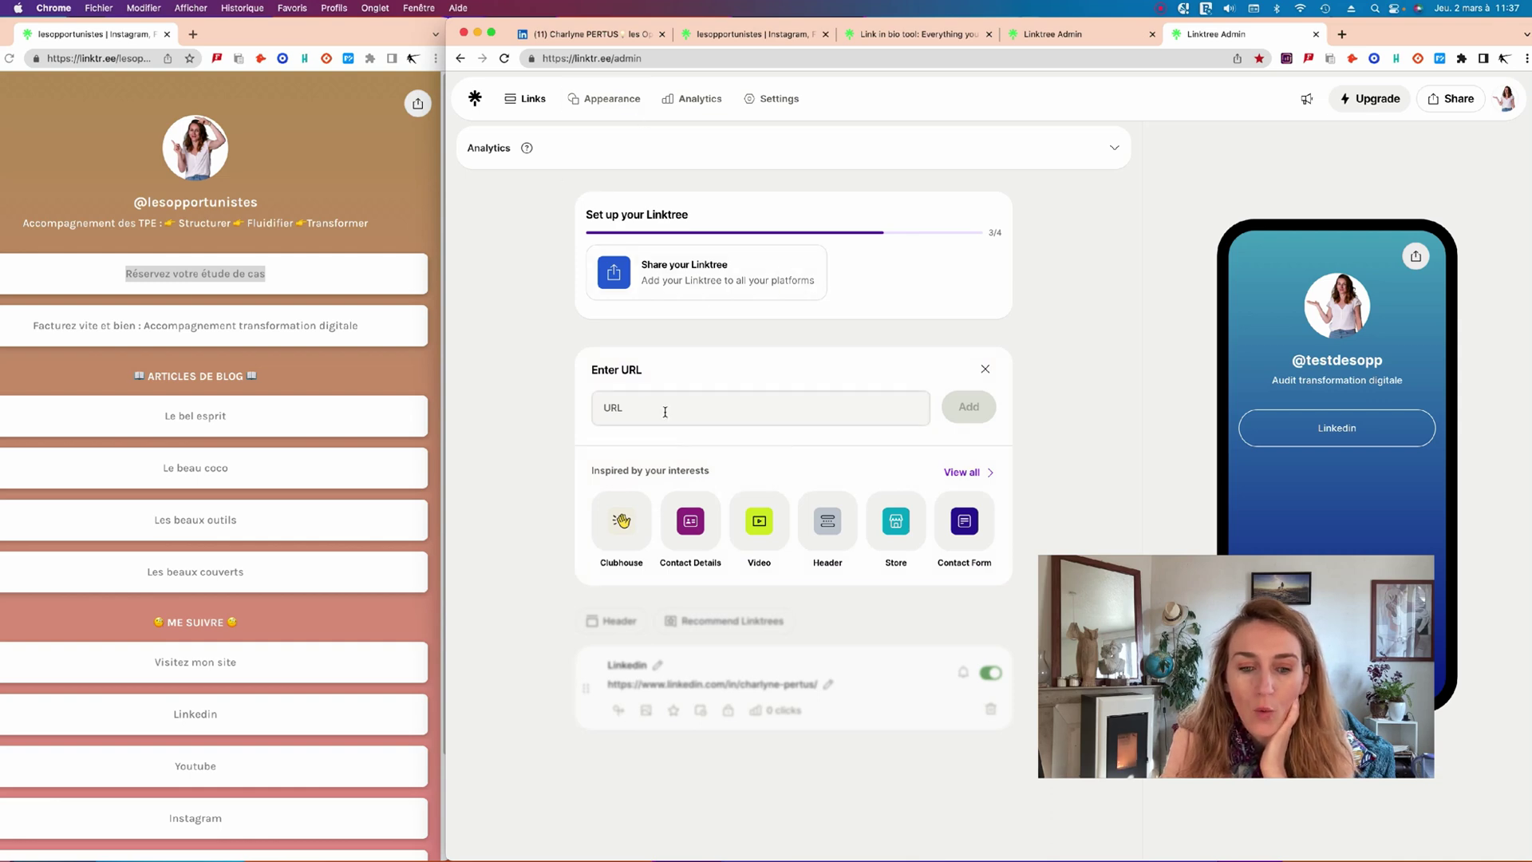
left_click(664, 412)
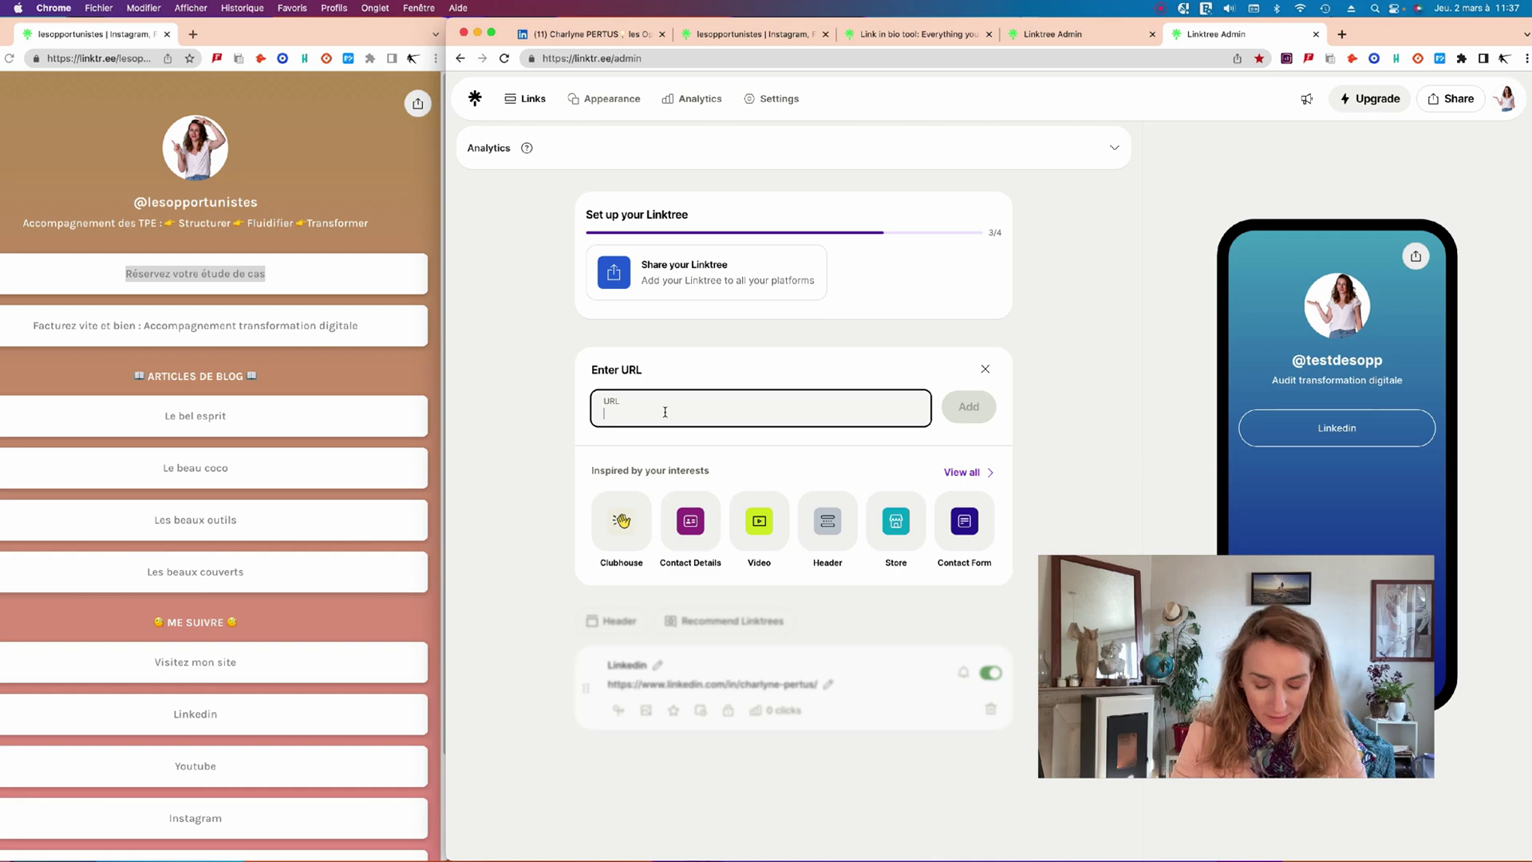
left_click(130, 795)
left_click_drag(162, 816, 185, 802)
left_click(225, 824)
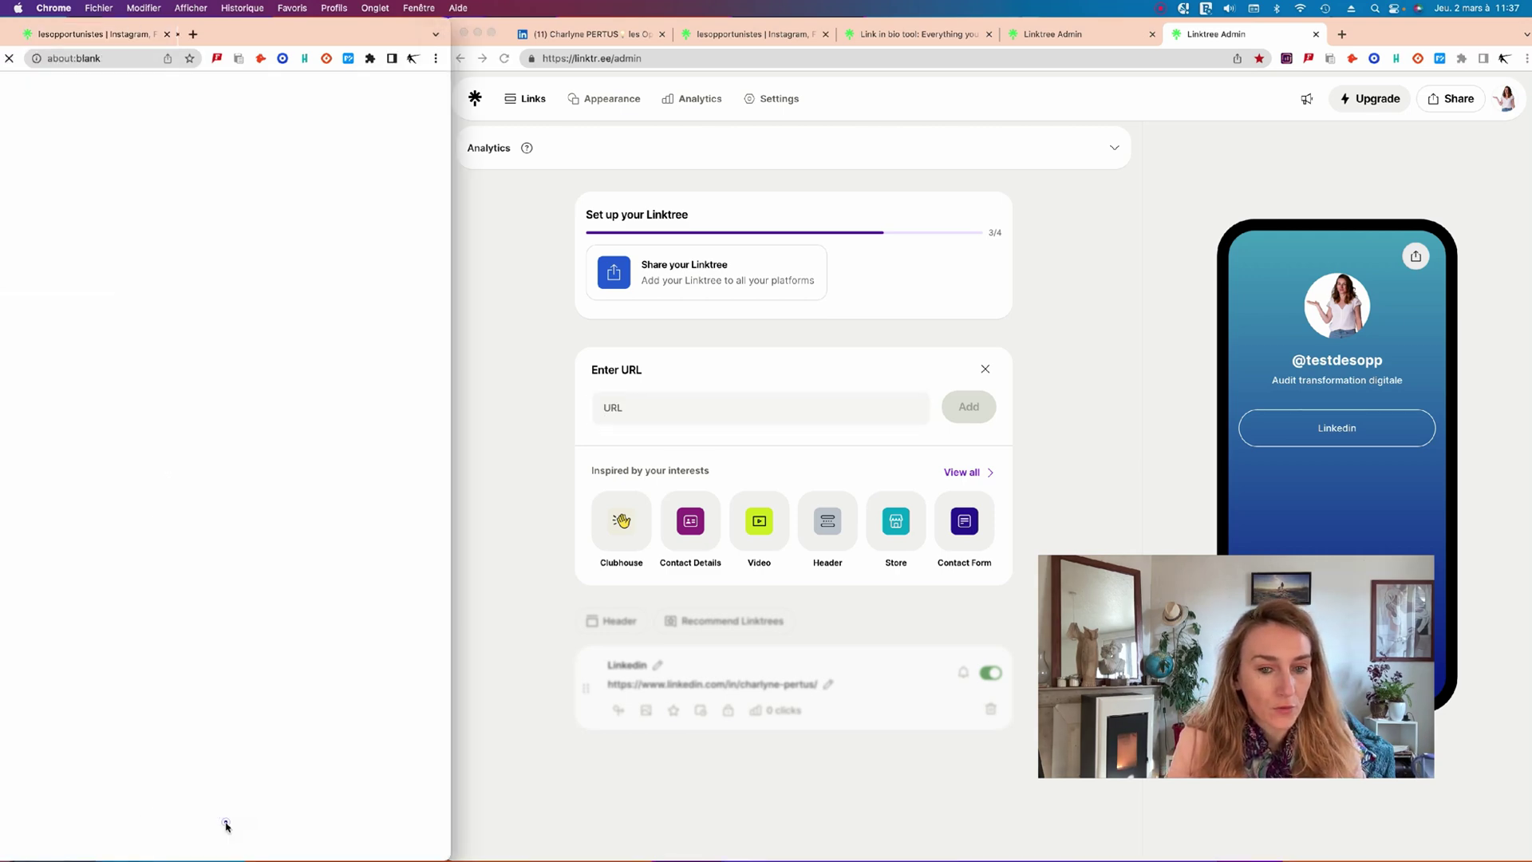
left_click(115, 59)
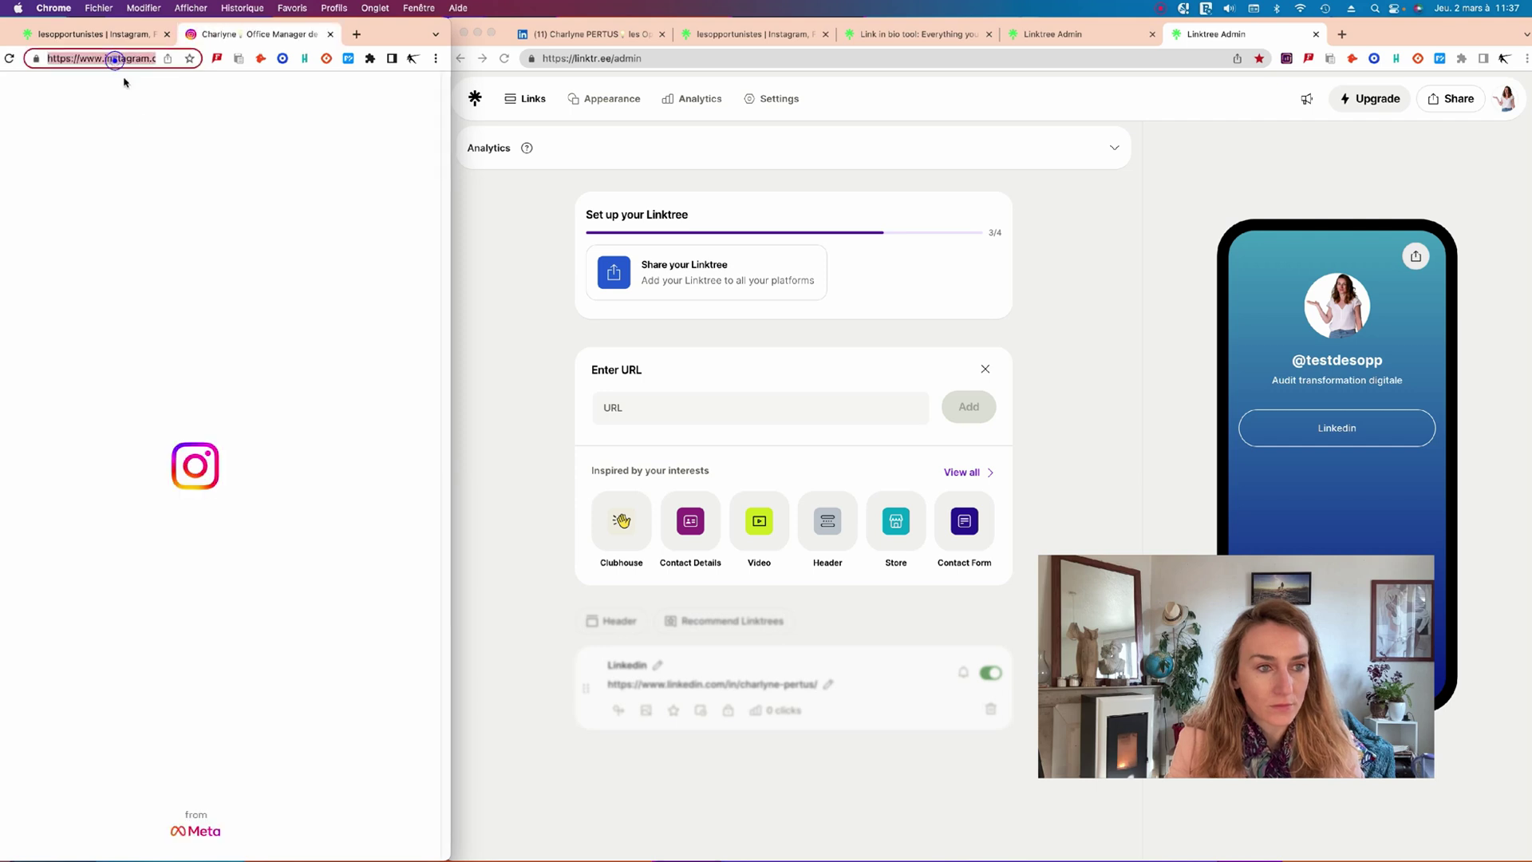
left_click(658, 408)
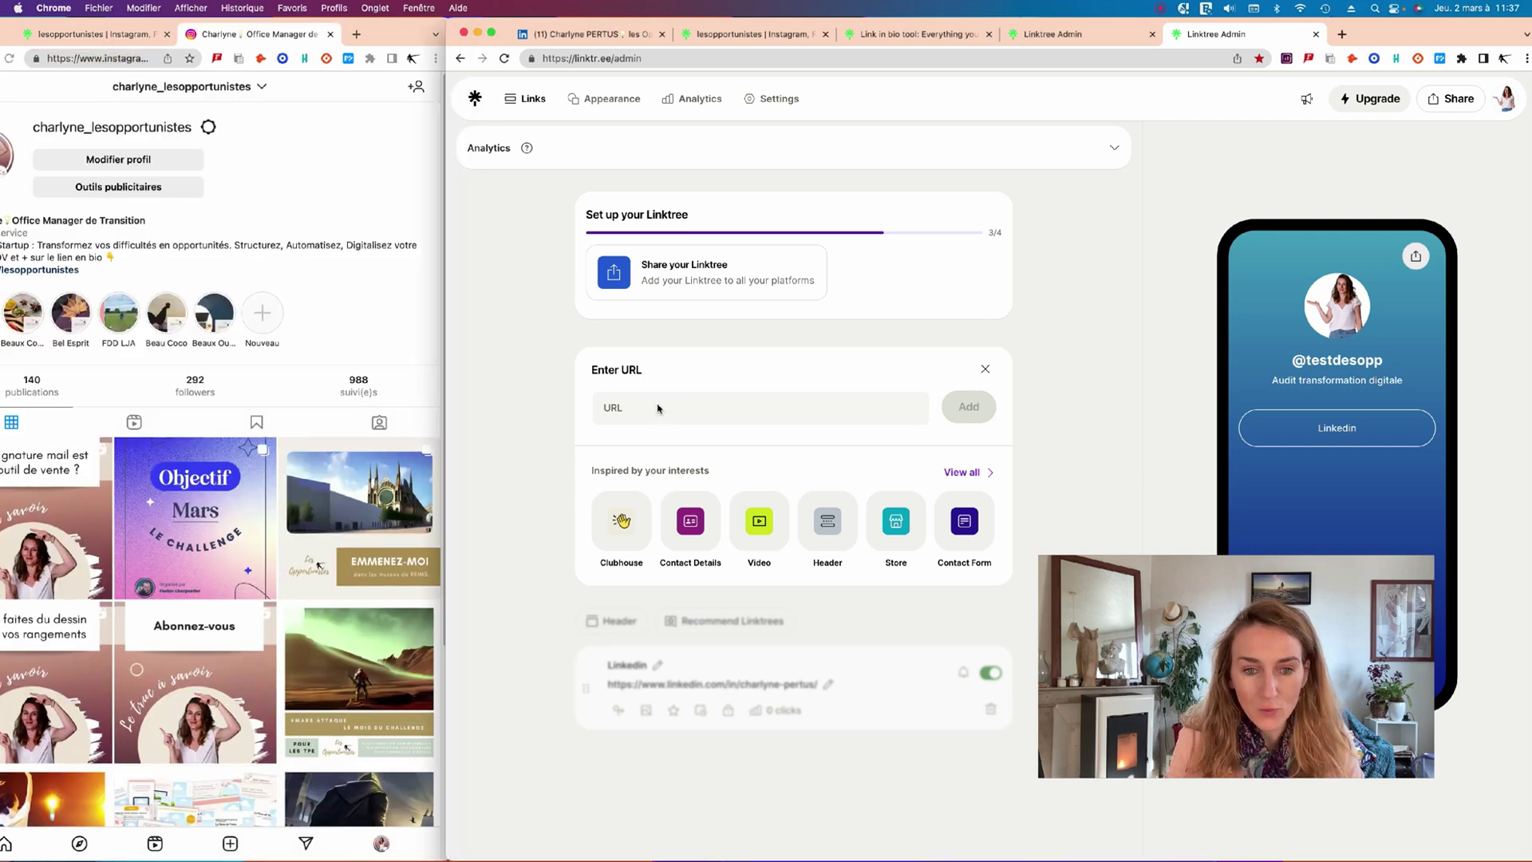
left_click(658, 408)
type("https://www.instagram.com/Charlyne_lesOpportunistes/")
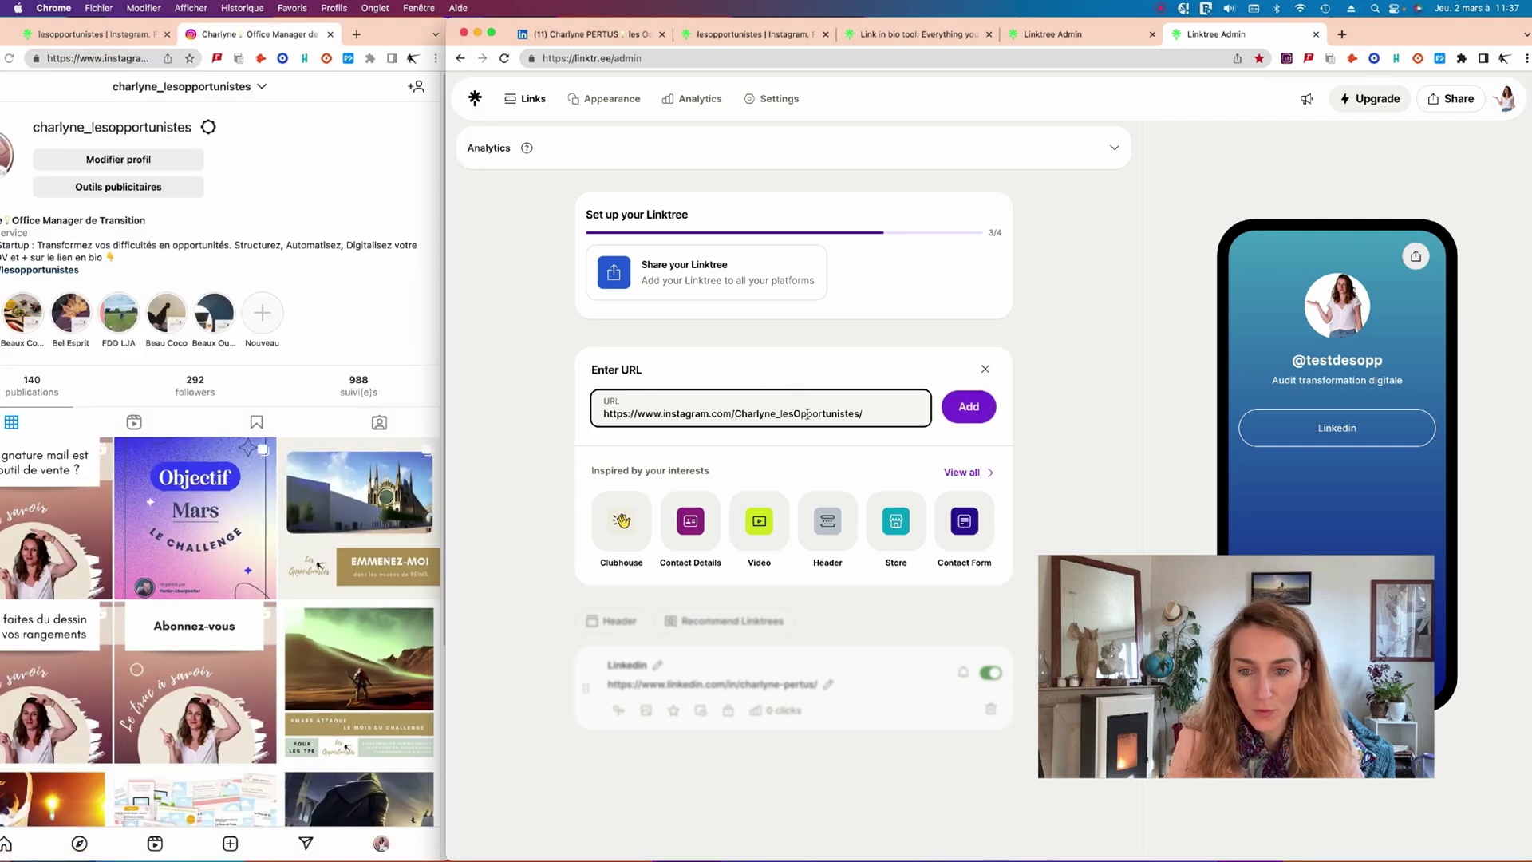
left_click(974, 407)
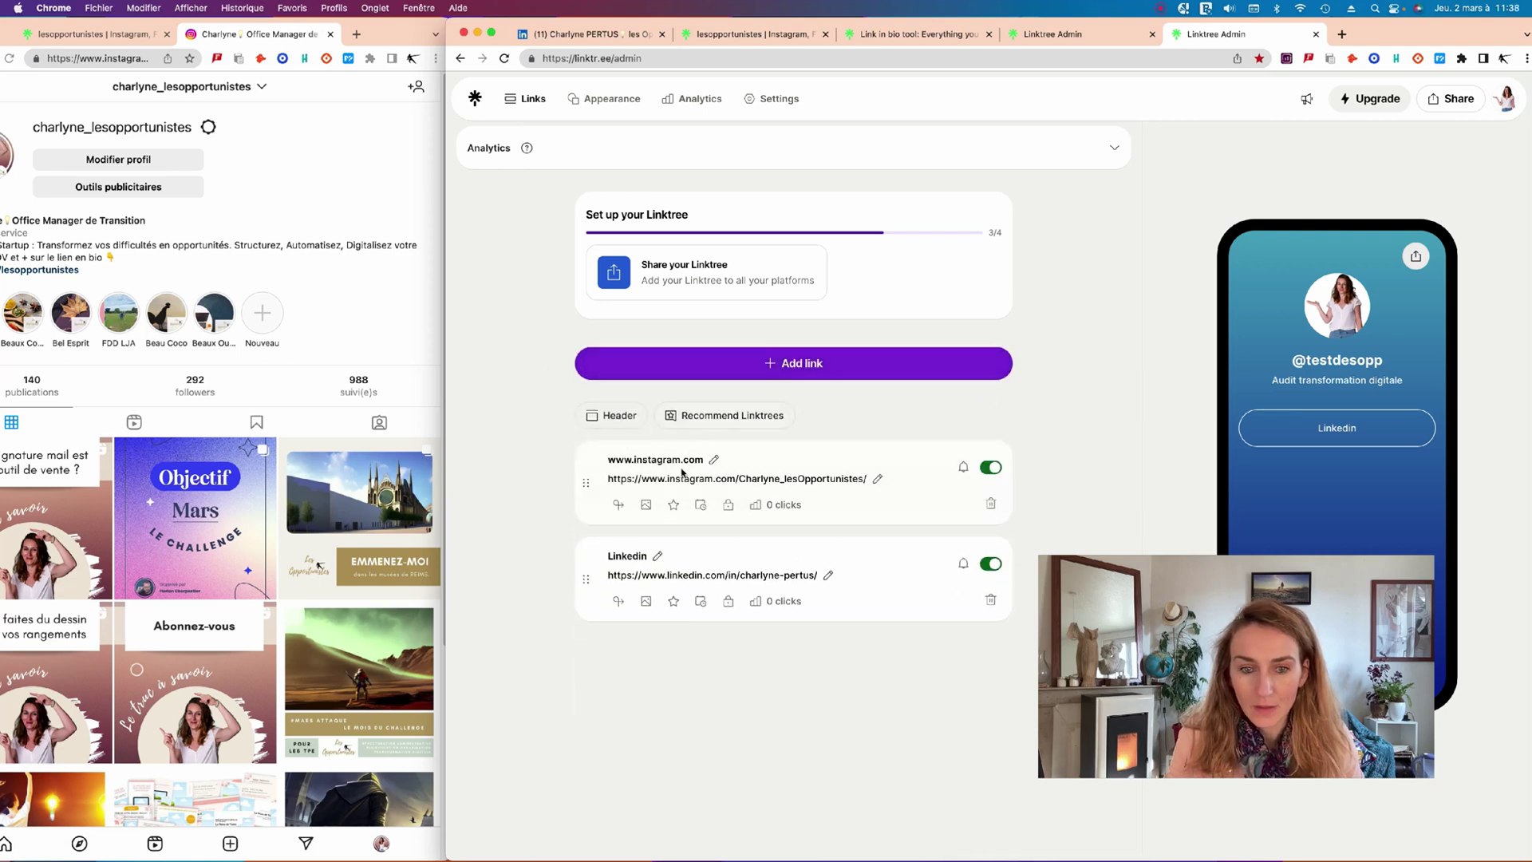
left_click(713, 460)
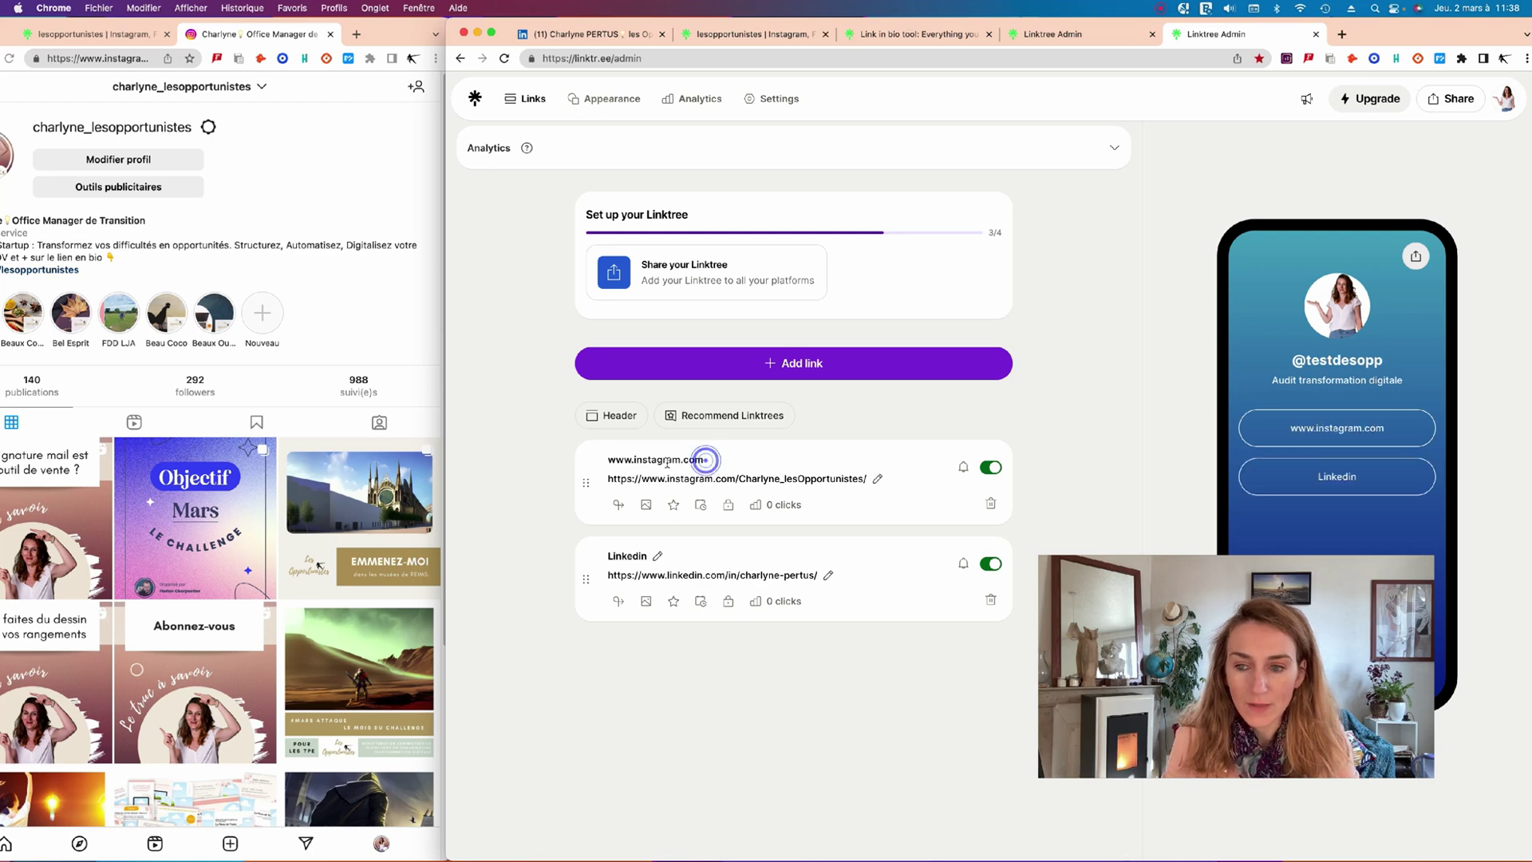
left_click_drag(667, 460, 704, 460)
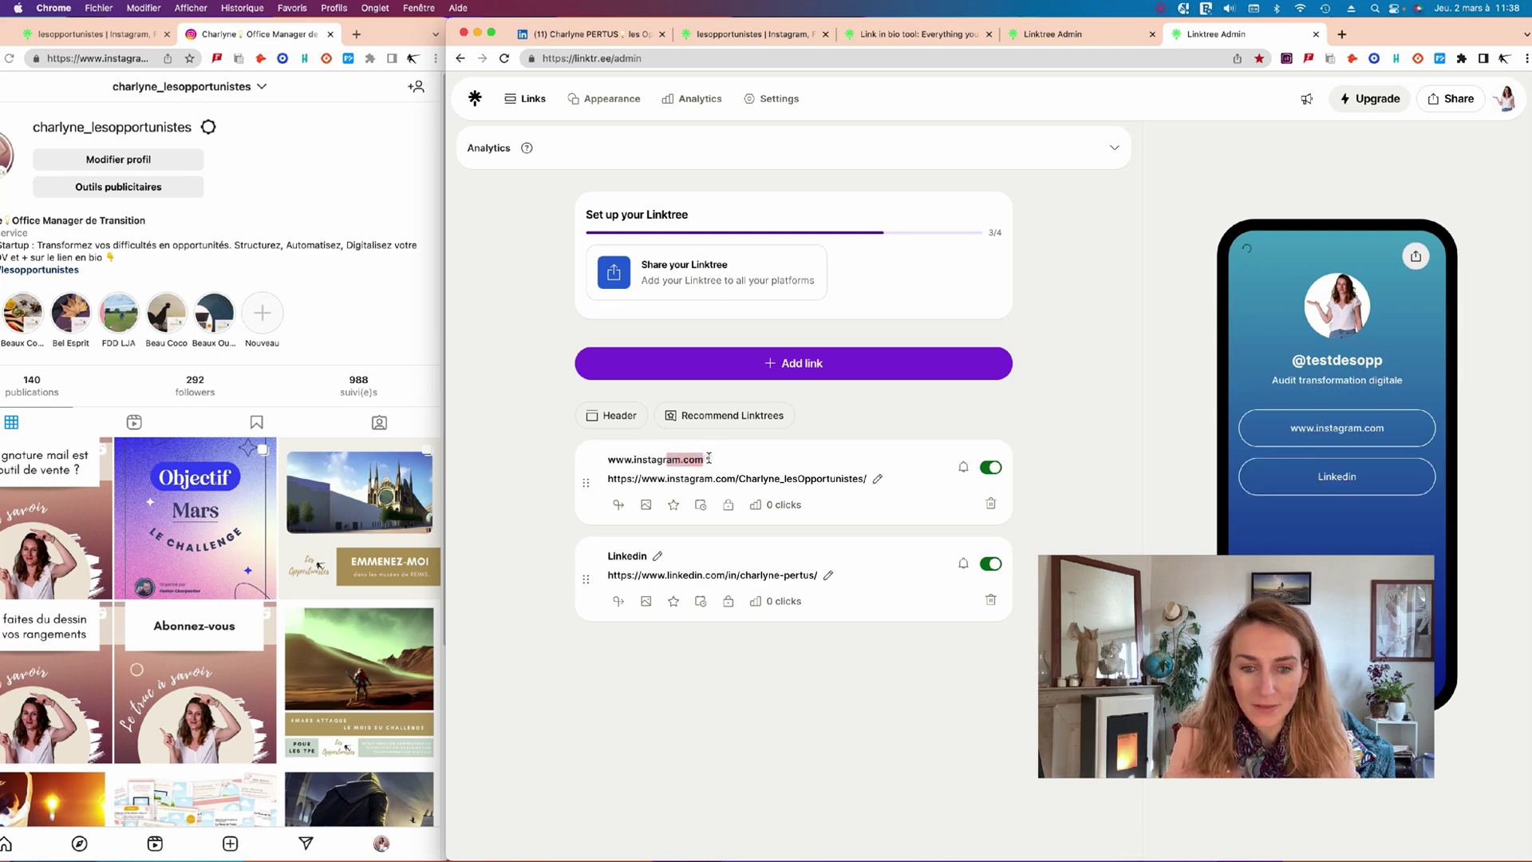
left_click(681, 459)
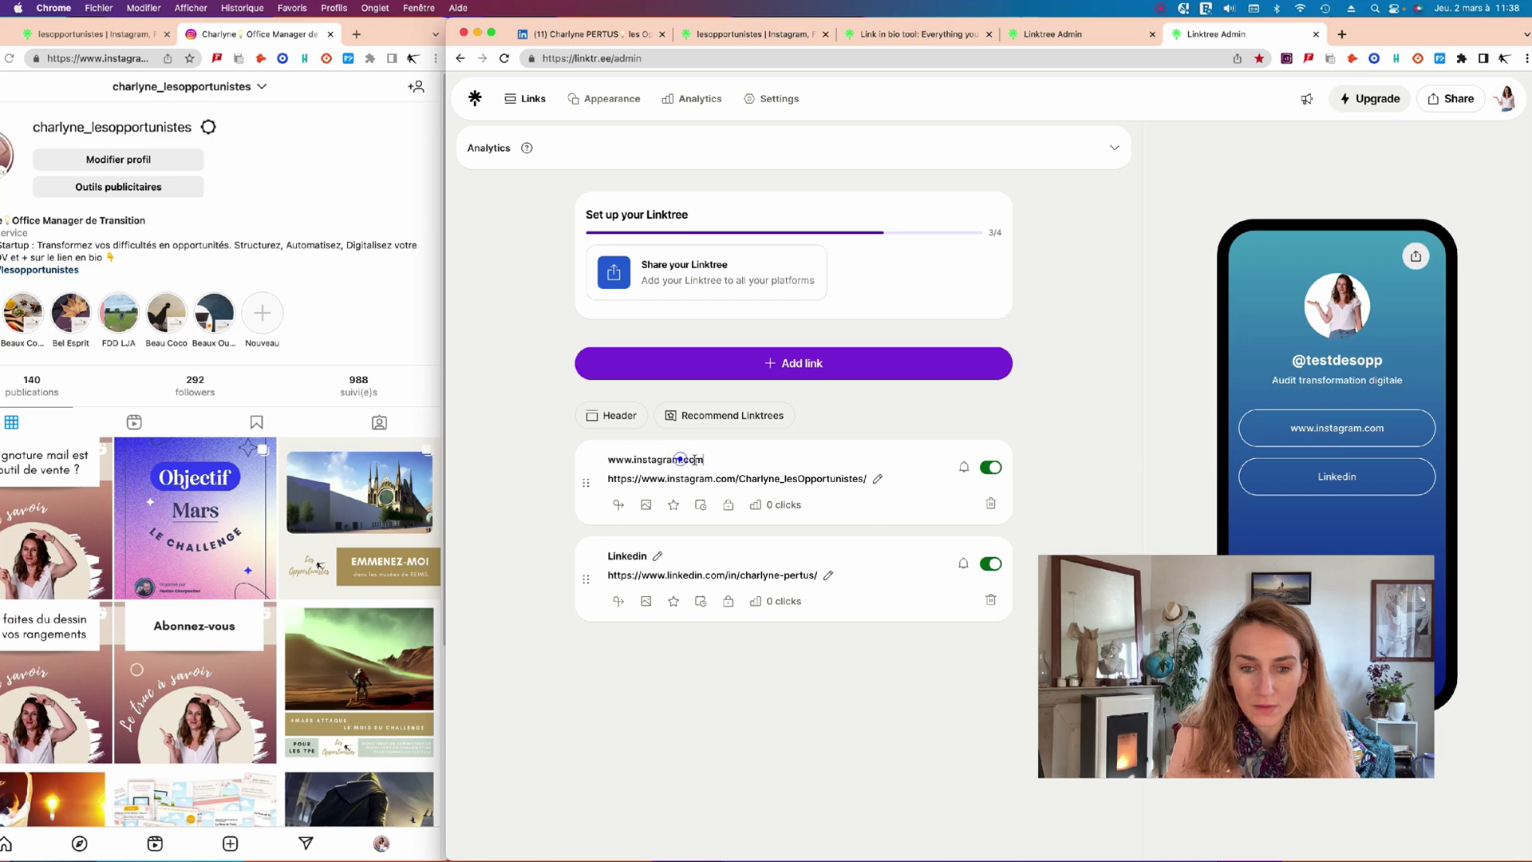
key("super+a")
type("Instagram")
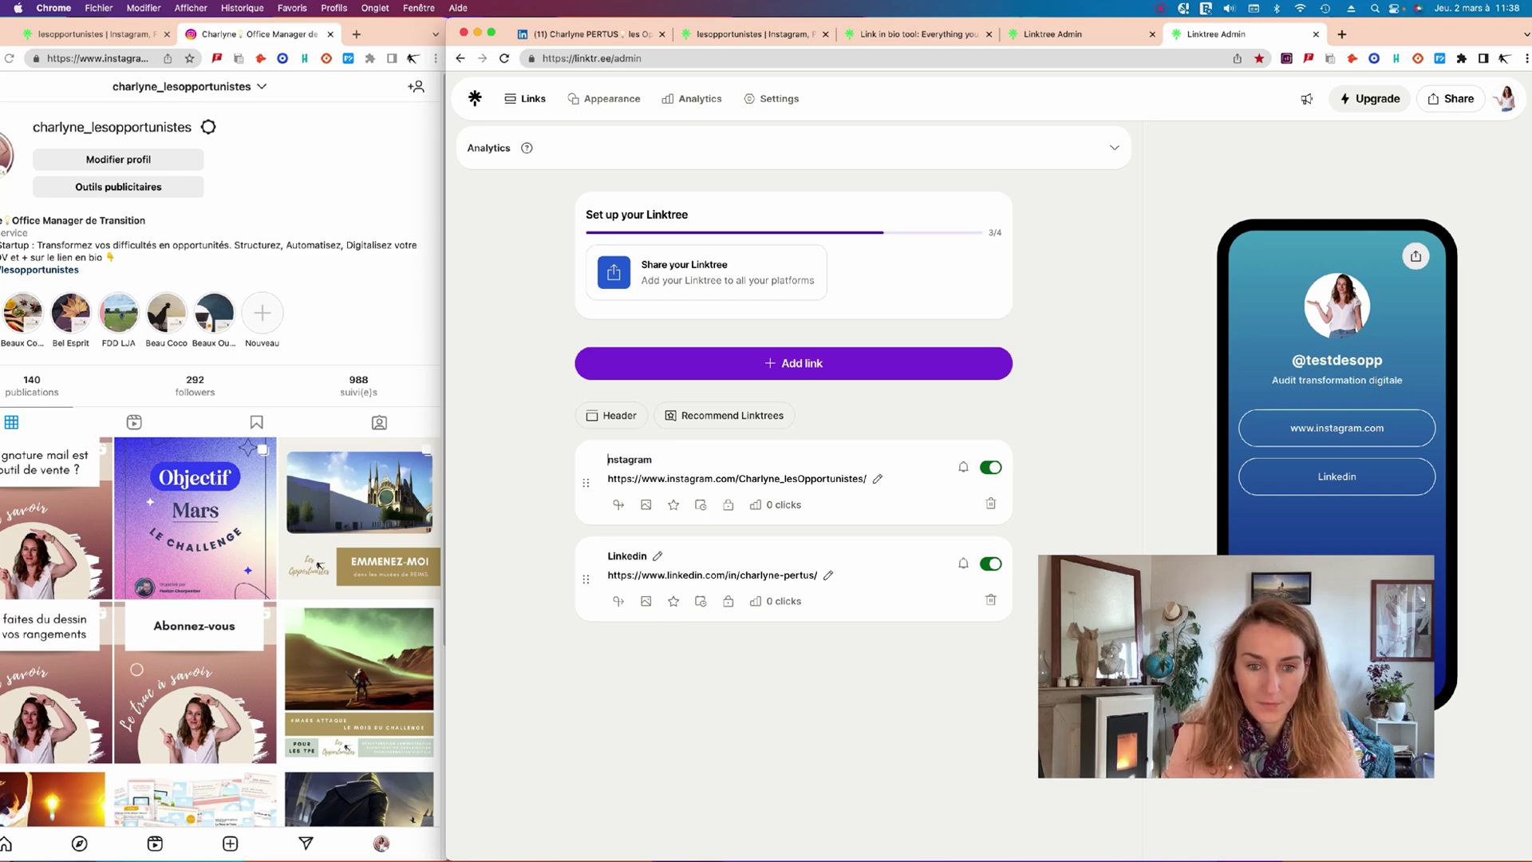
left_click(704, 368)
Copy the Facebook page URL via the existing Linktree page's Facebook button, then close that tab.
left_click(308, 234)
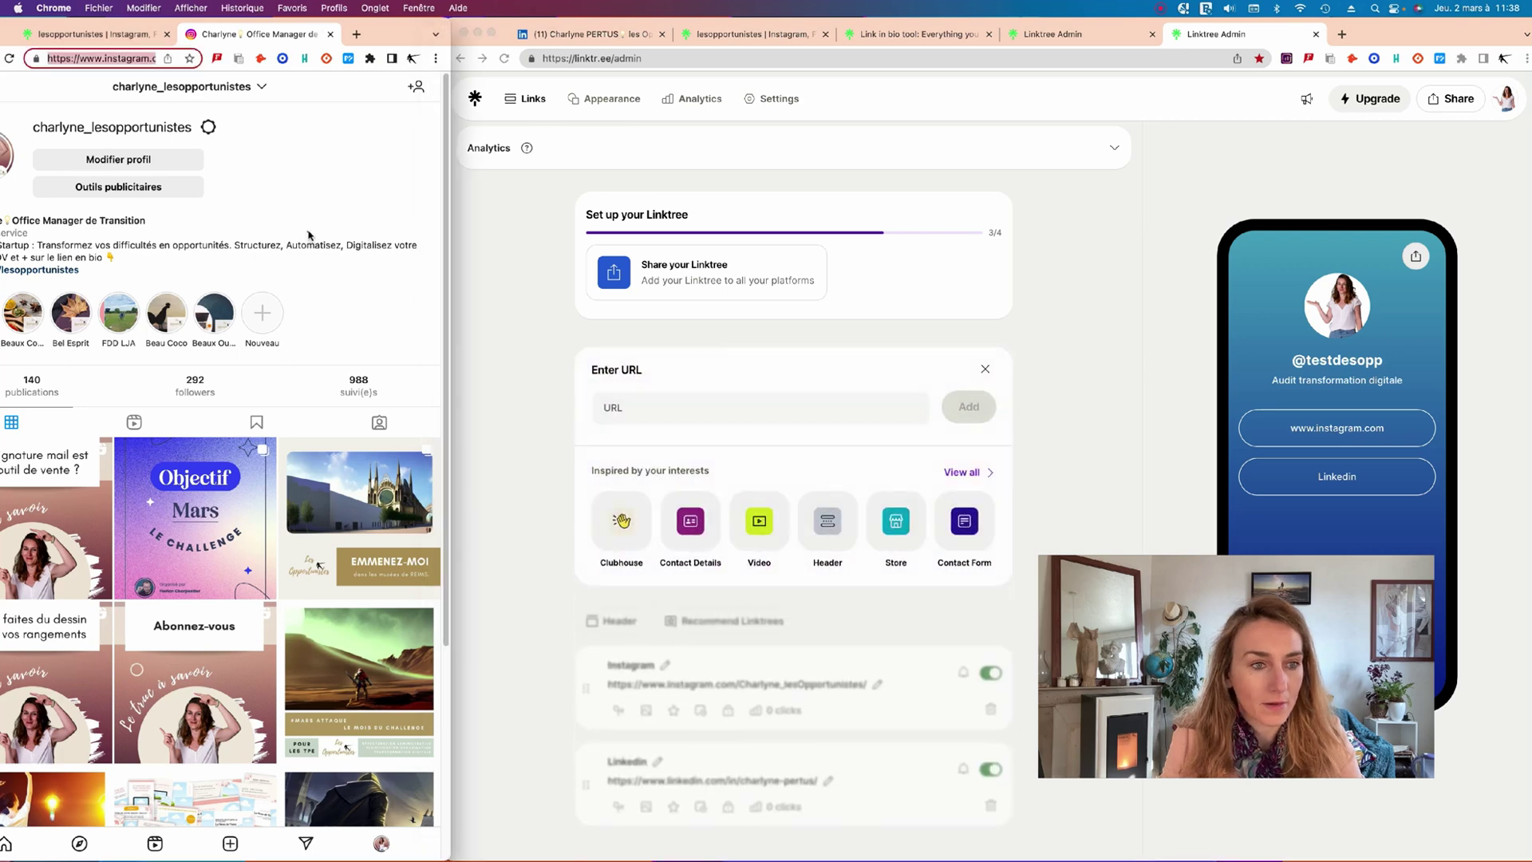
left_click_drag(390, 37, 503, 37)
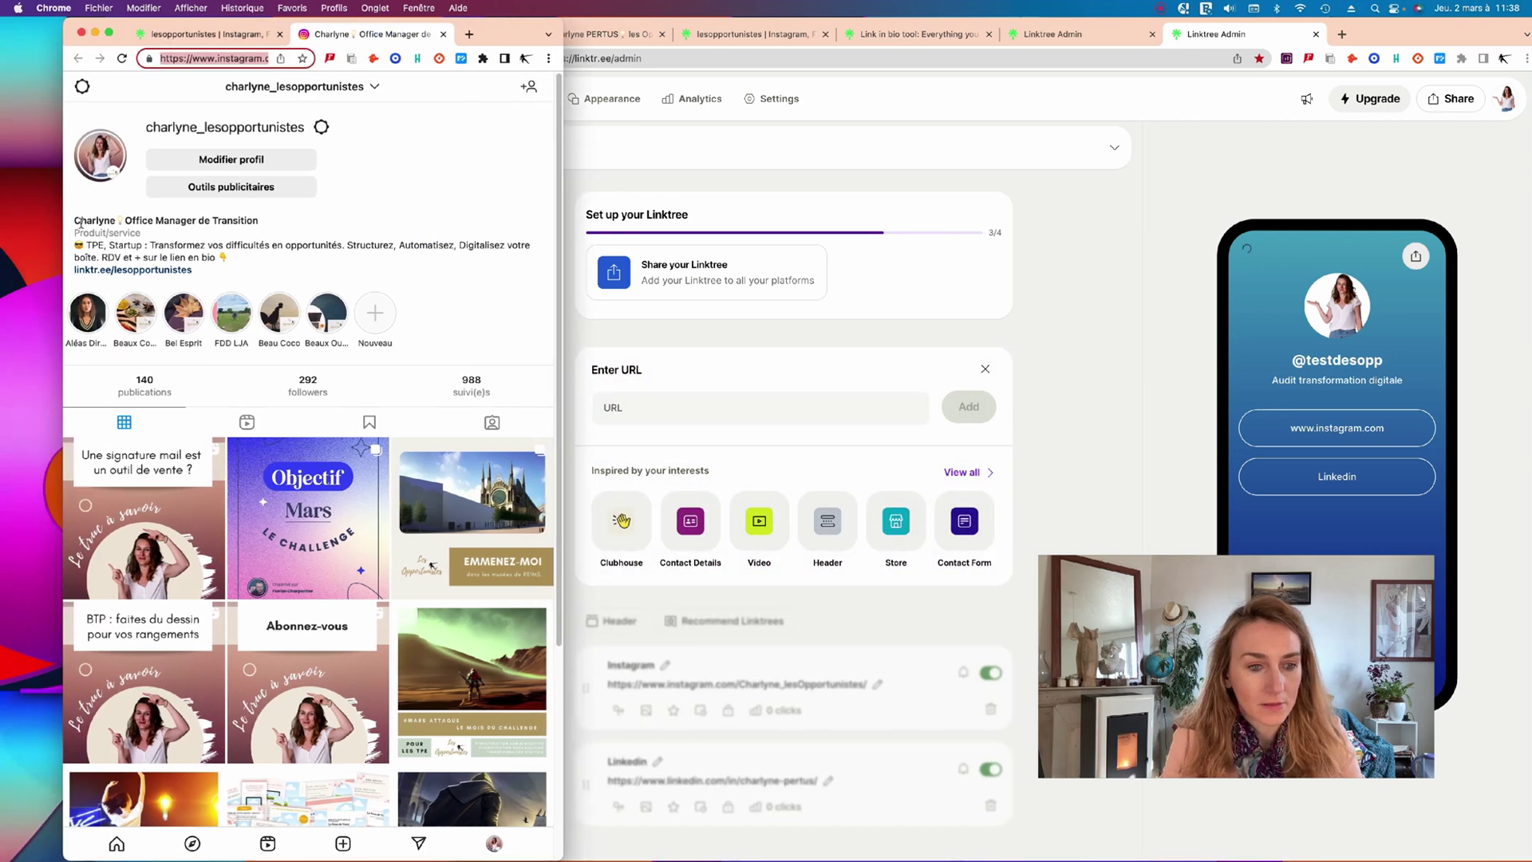
left_click(134, 269)
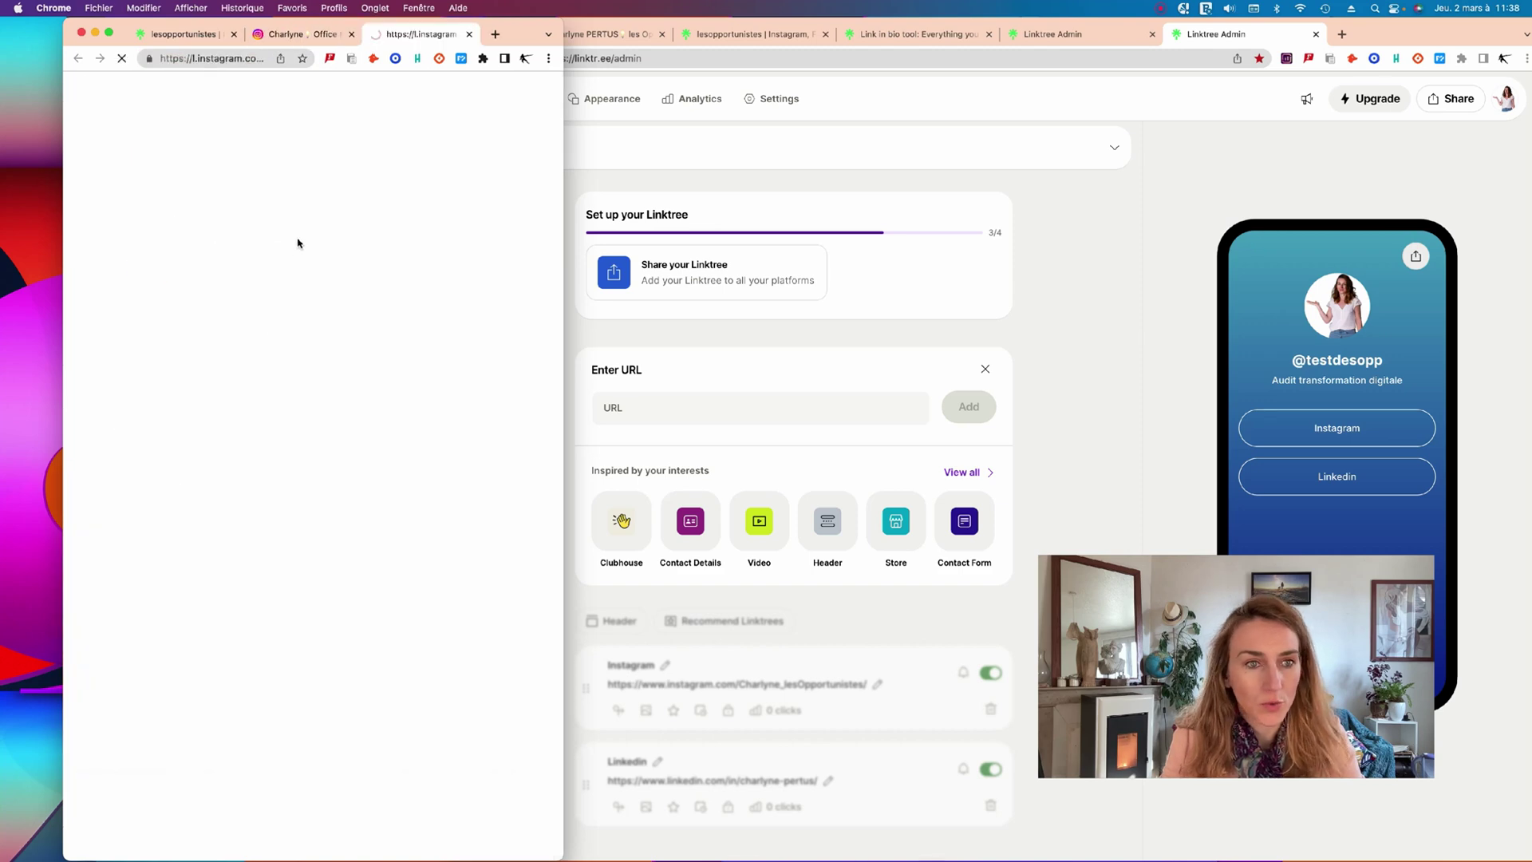
scroll(252, 535, "down", 3)
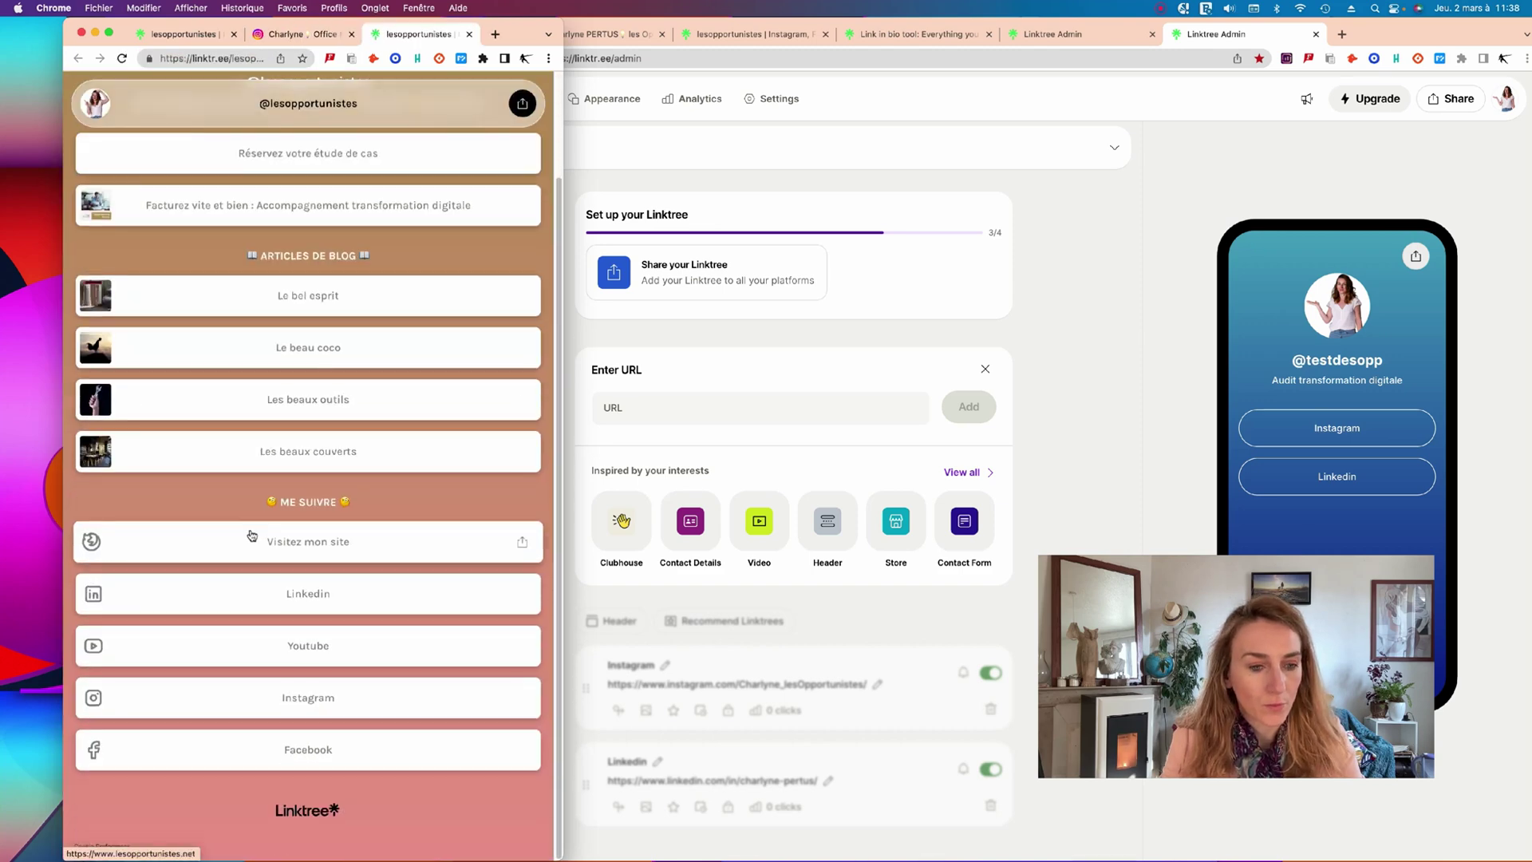
left_click(278, 747)
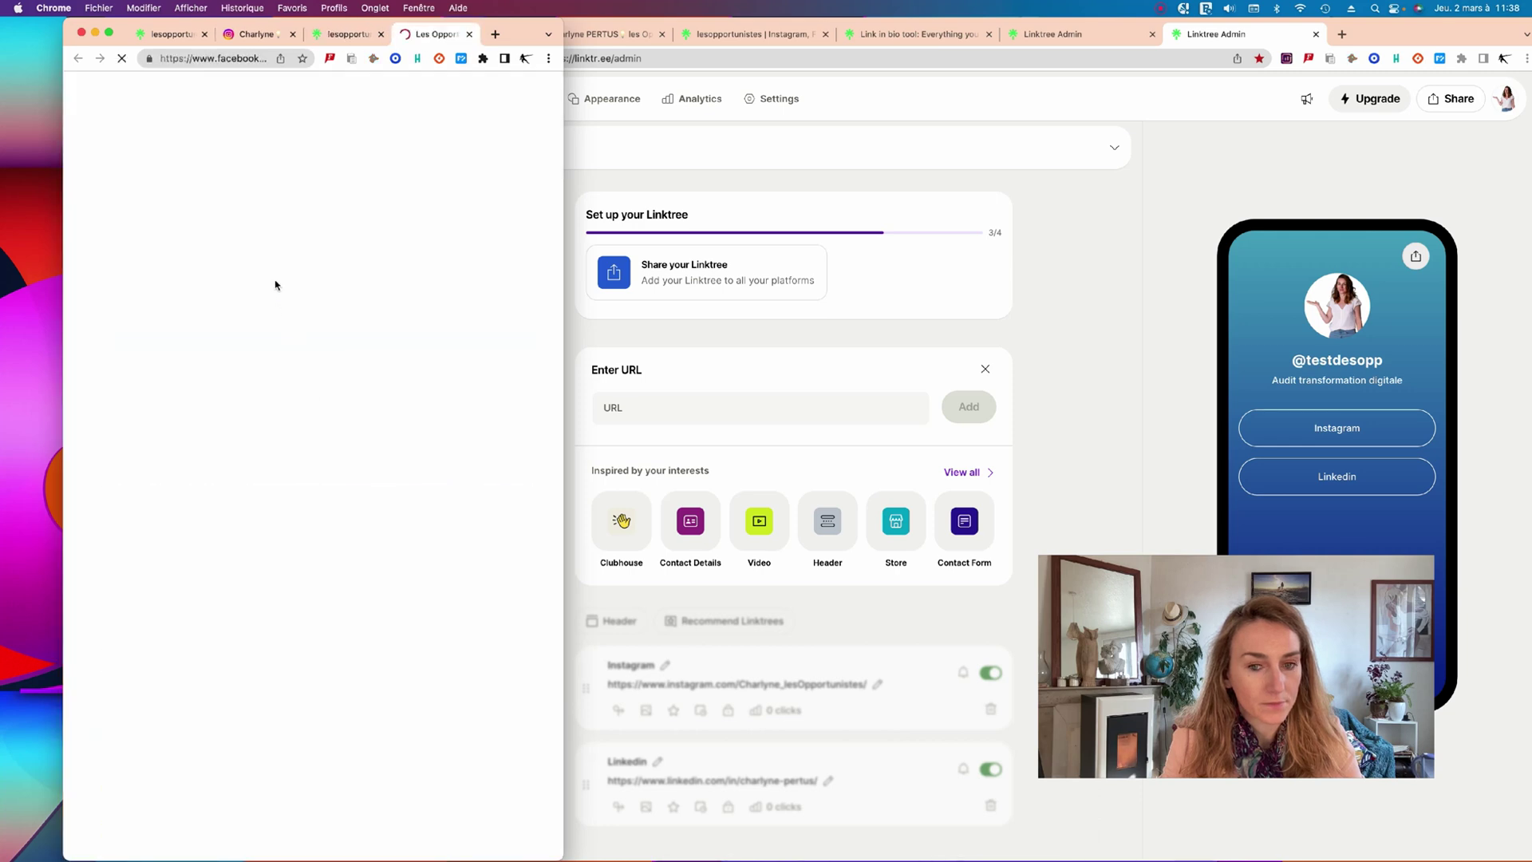
left_click(203, 61)
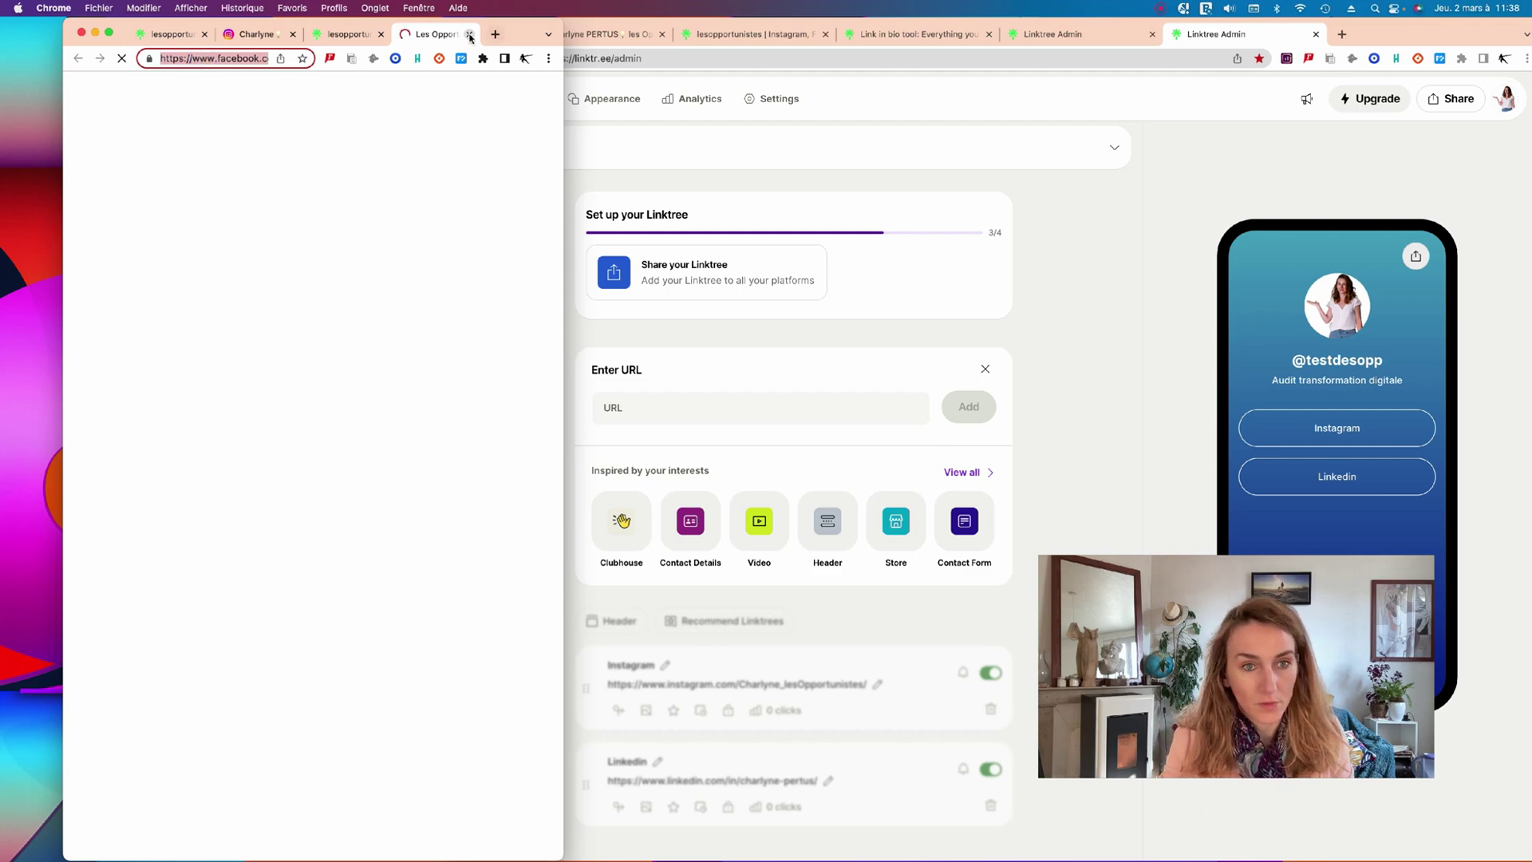
left_click(469, 35)
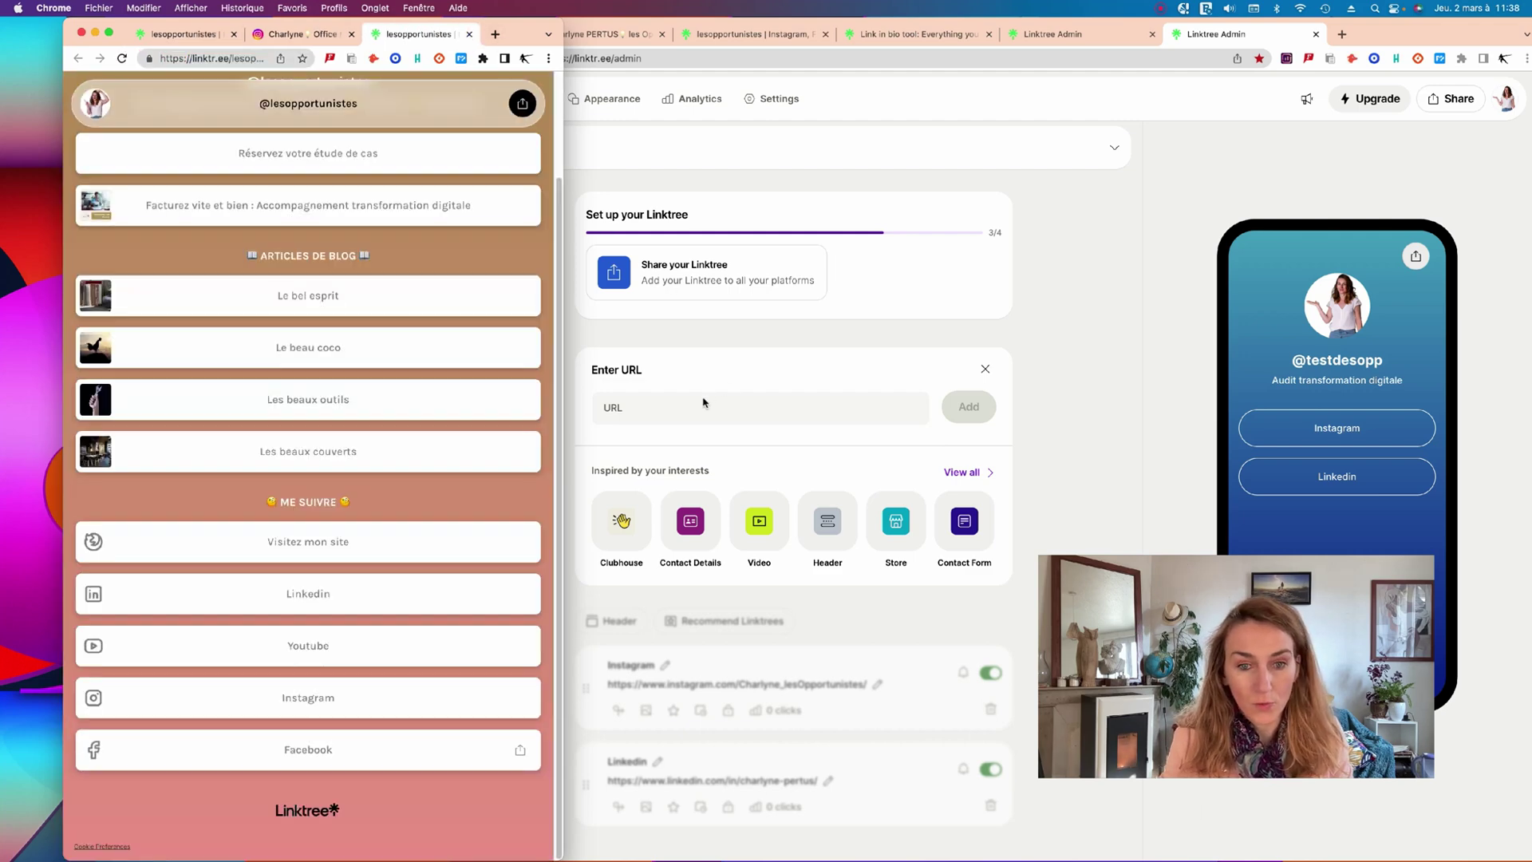
left_click(684, 408)
Add the copied Facebook page URL as a new link.
left_click(650, 406)
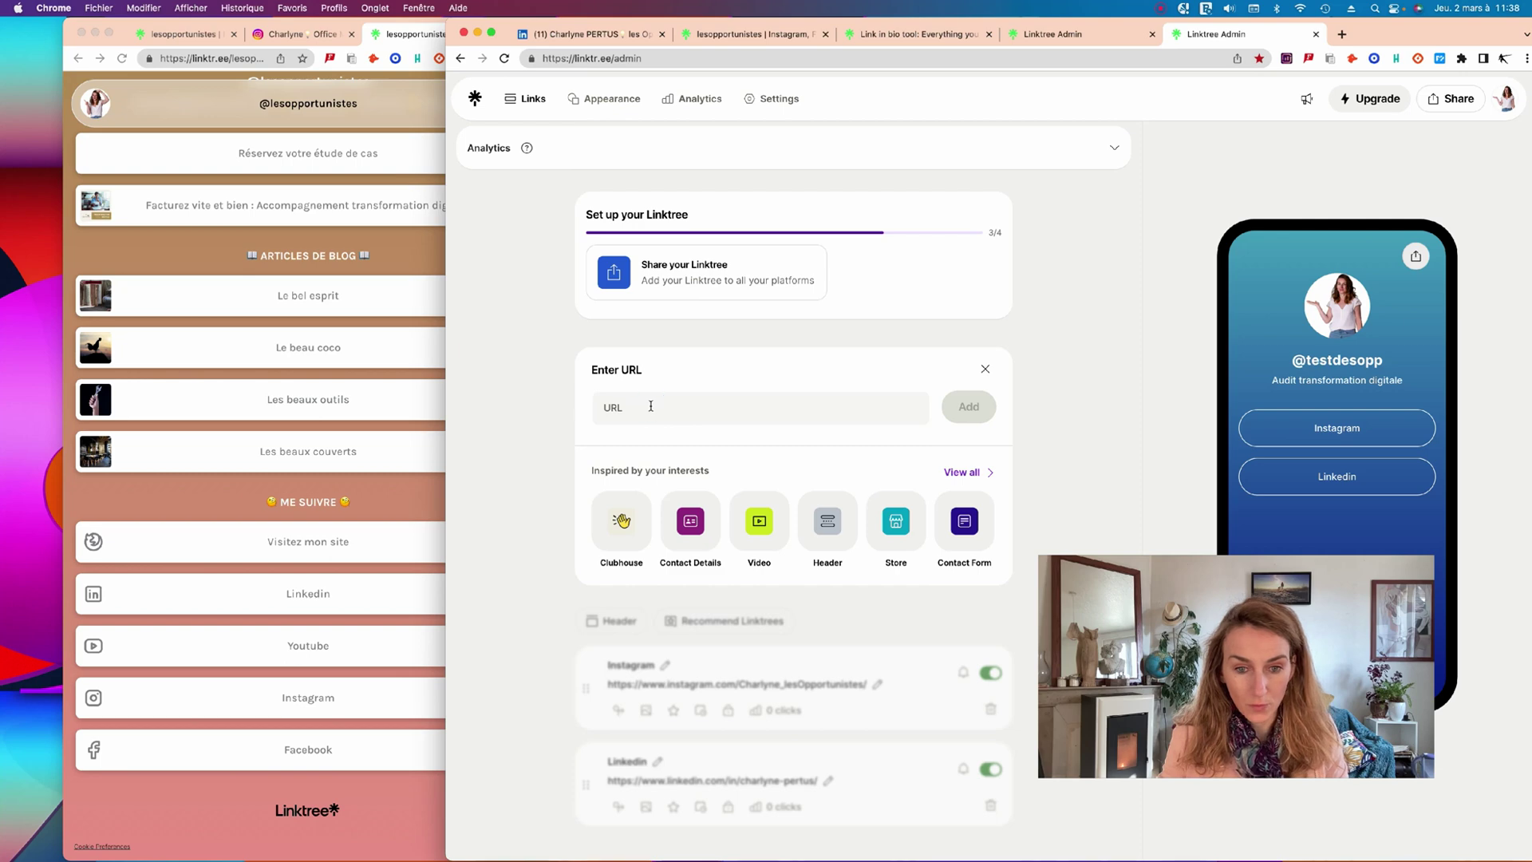
type("https://www.facebook.com/charlyneLesOpportunistes")
left_click(948, 404)
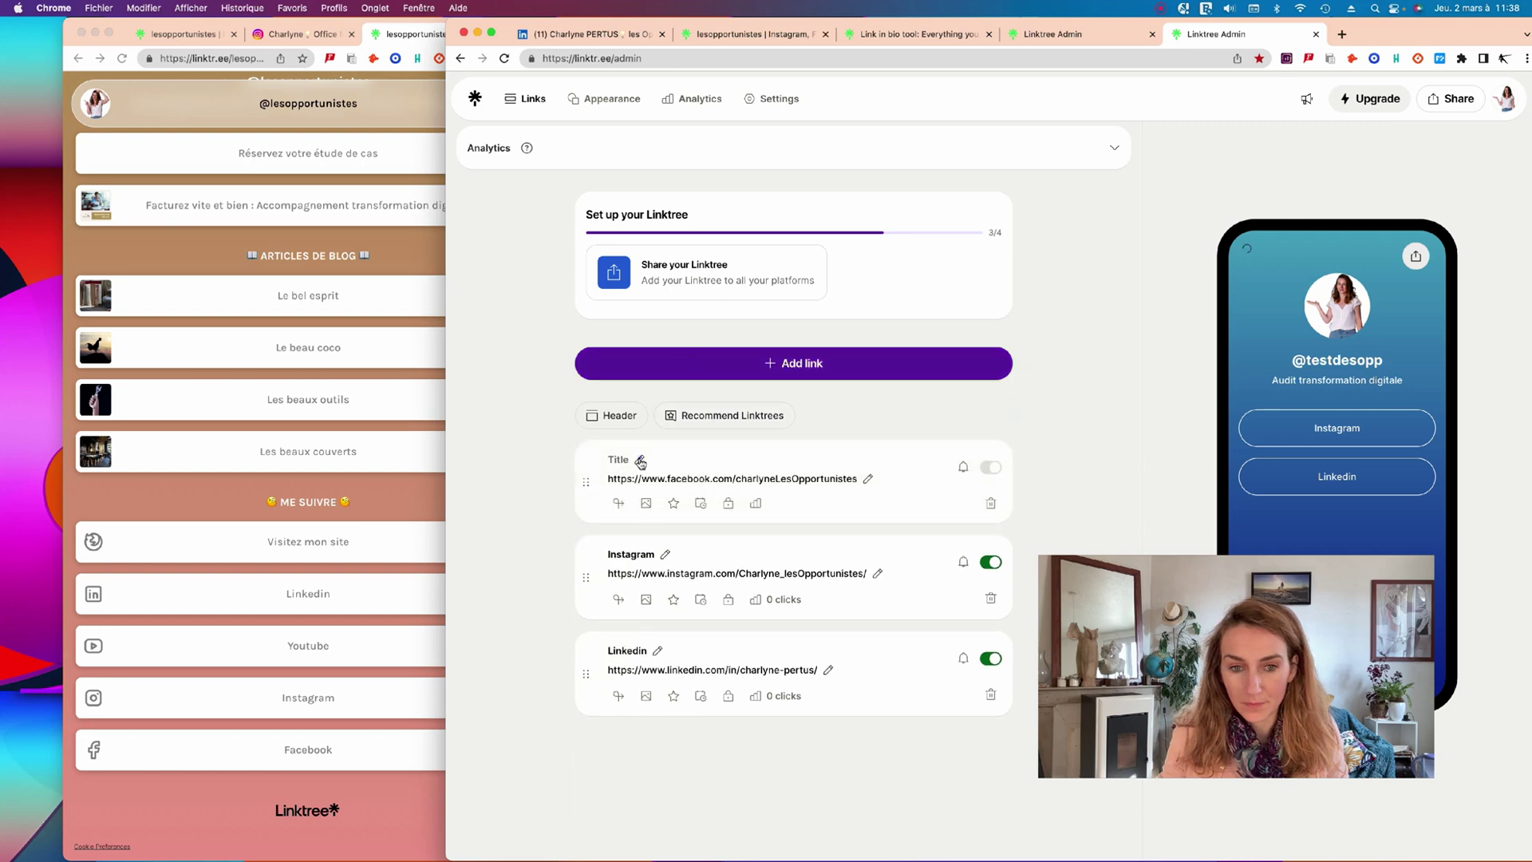
Replace the Facebook link's fetched title with Facebook.
left_click(640, 461)
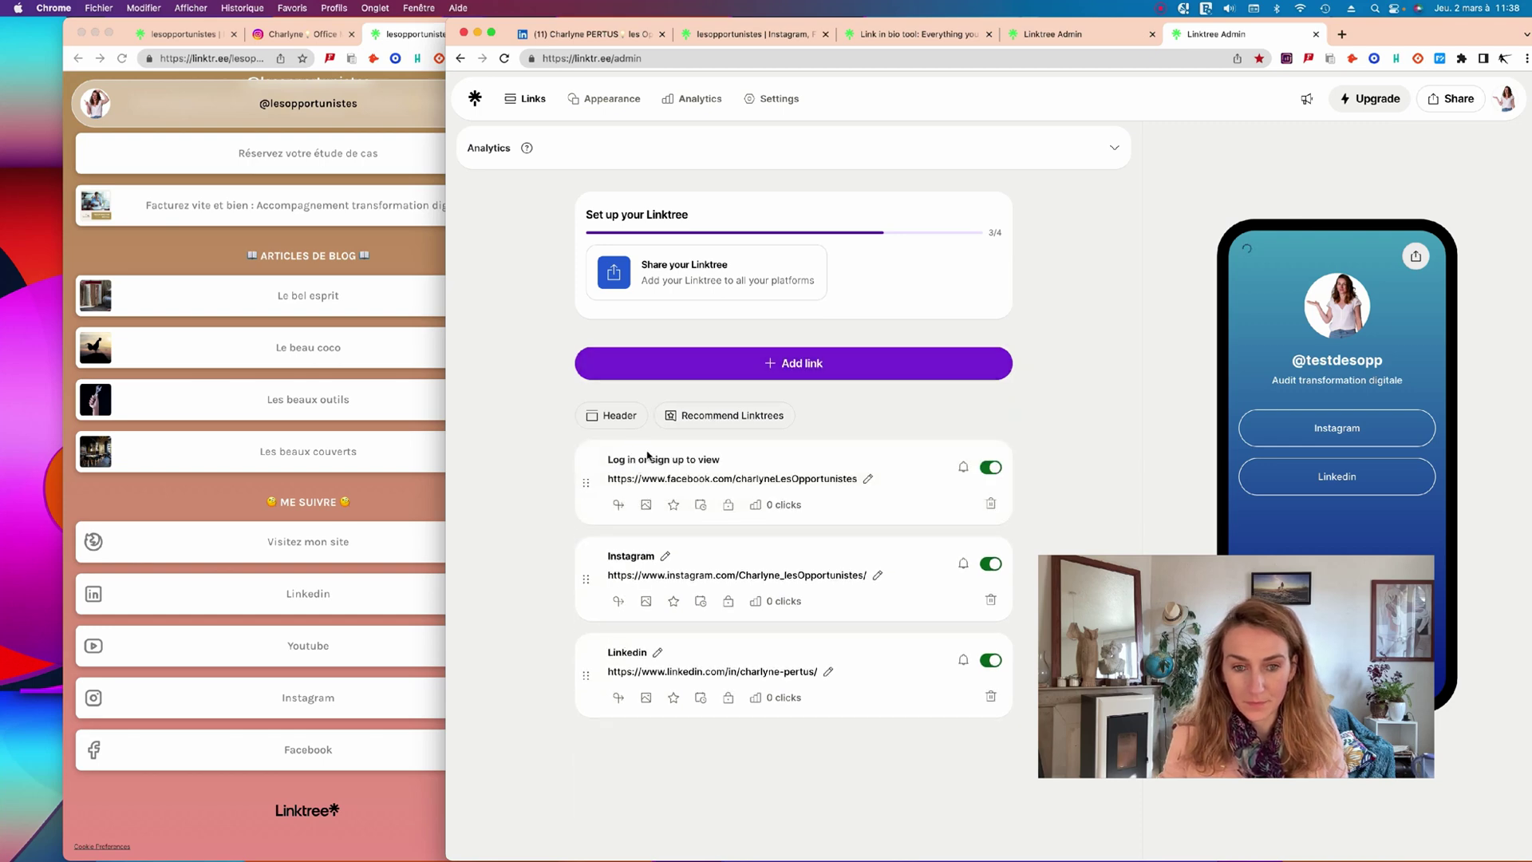
left_click(653, 461)
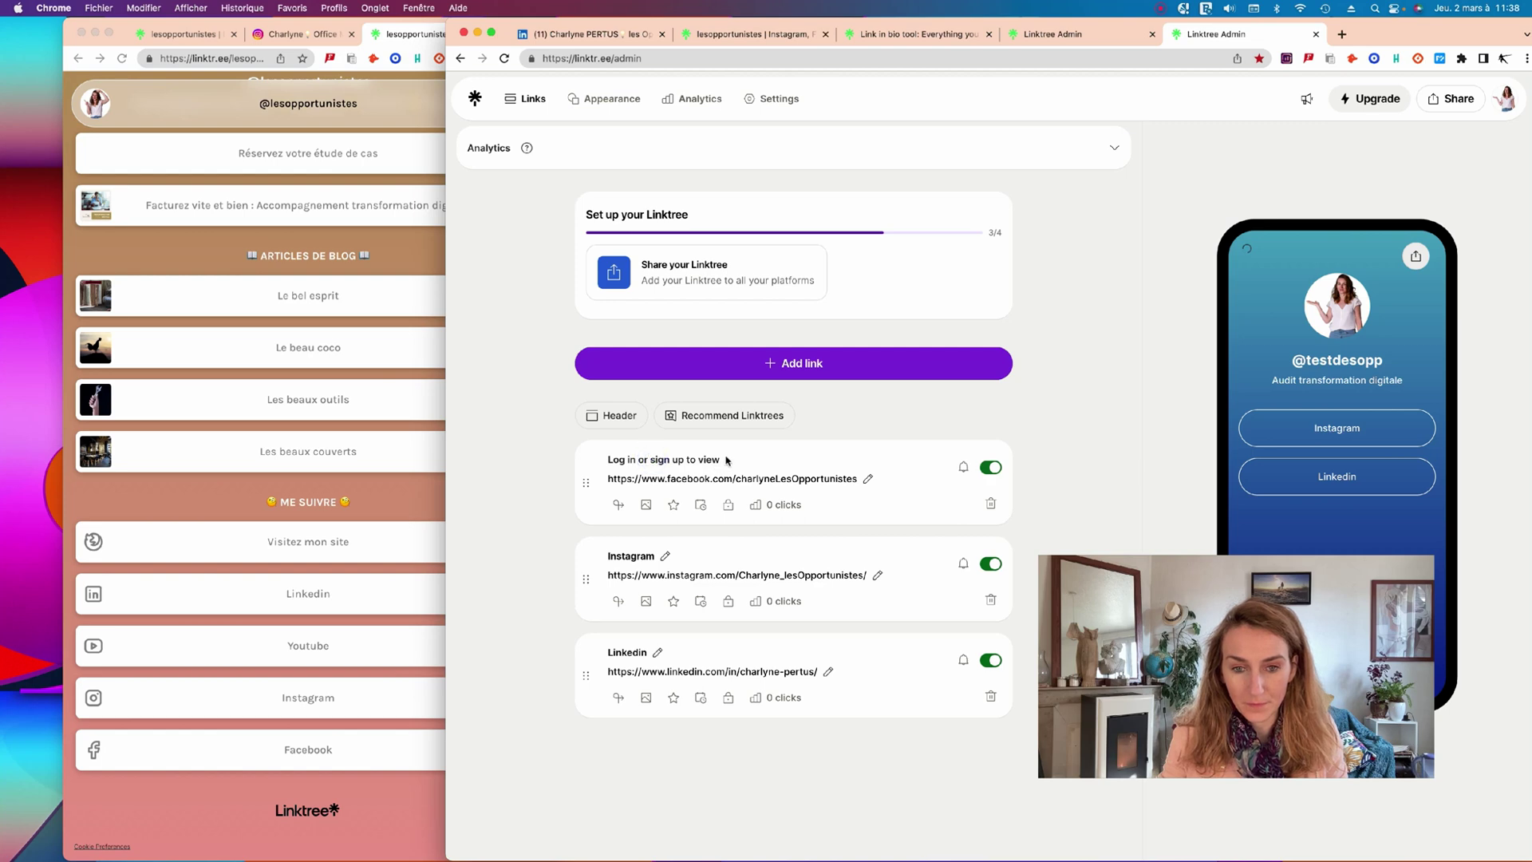
left_click(726, 456)
left_click(686, 459)
triple_click(720, 459)
type("Facebook")
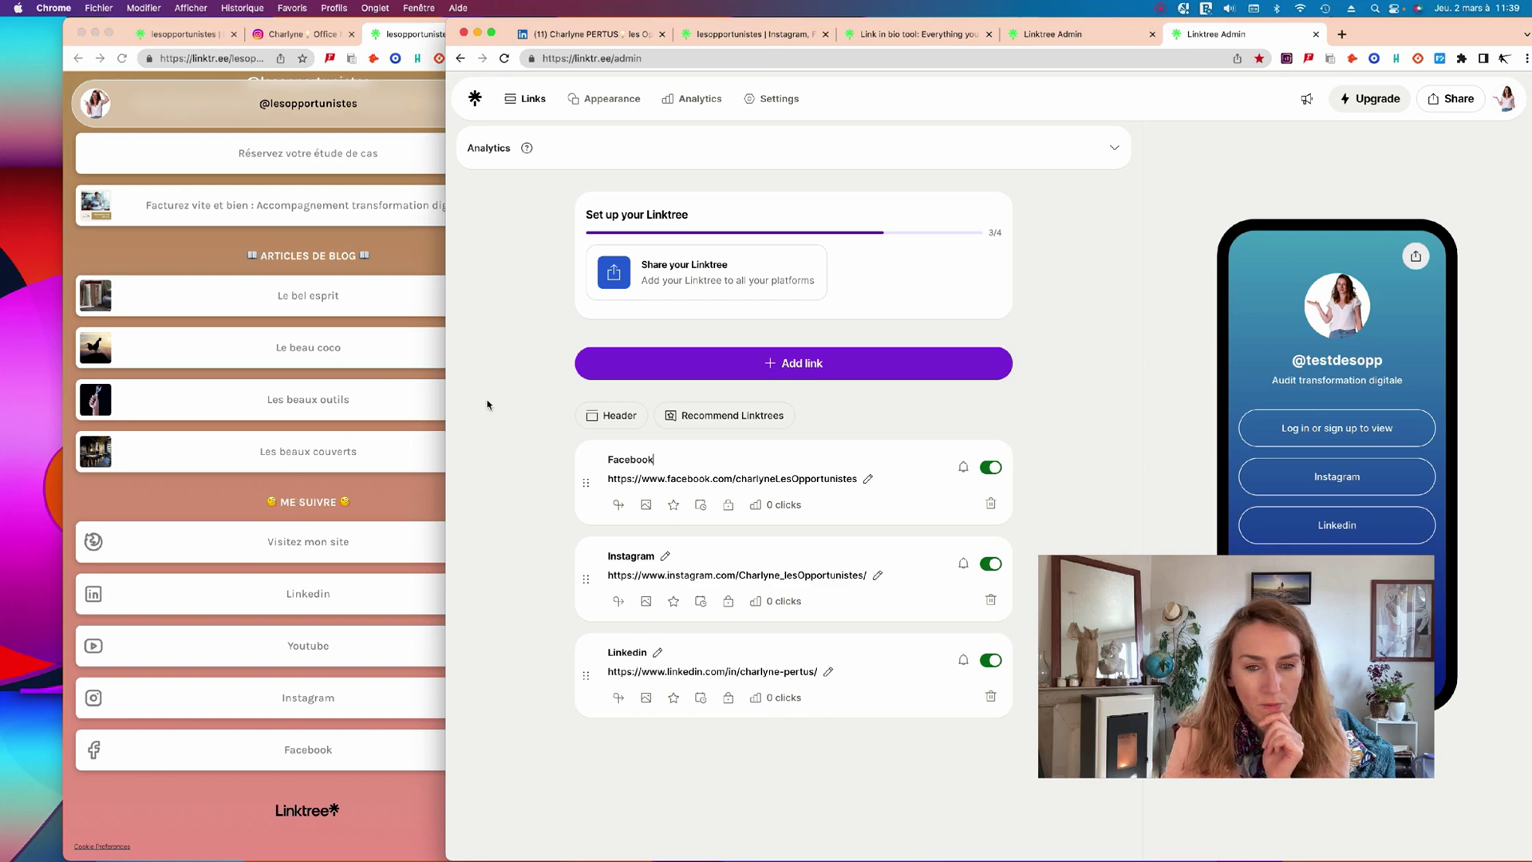
left_click(792, 369)
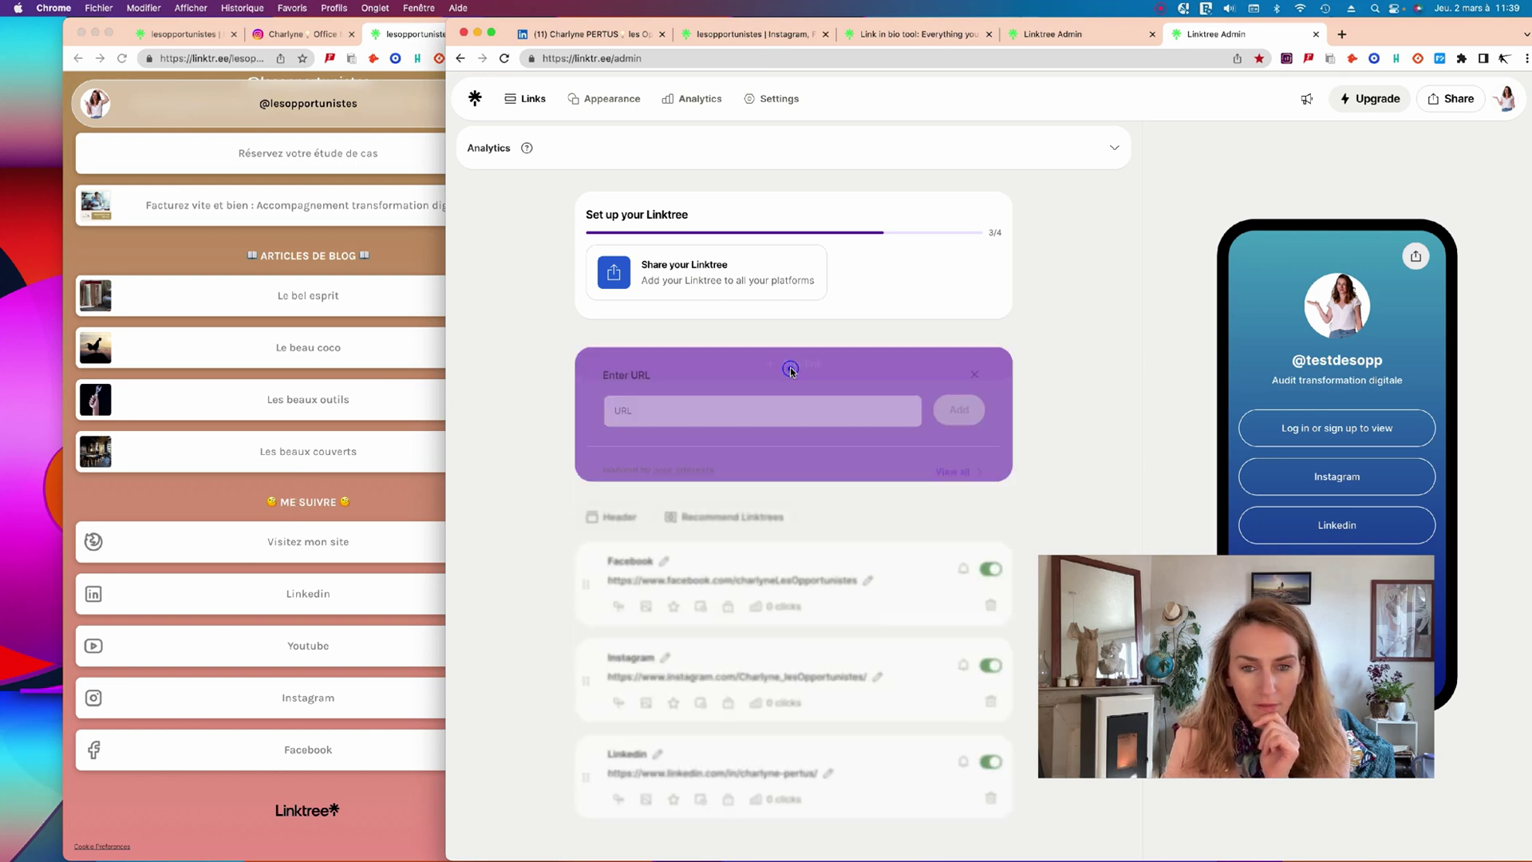
Copy the Calendly case-study booking URL and add it as a new link.
left_click(367, 254)
left_click(325, 149)
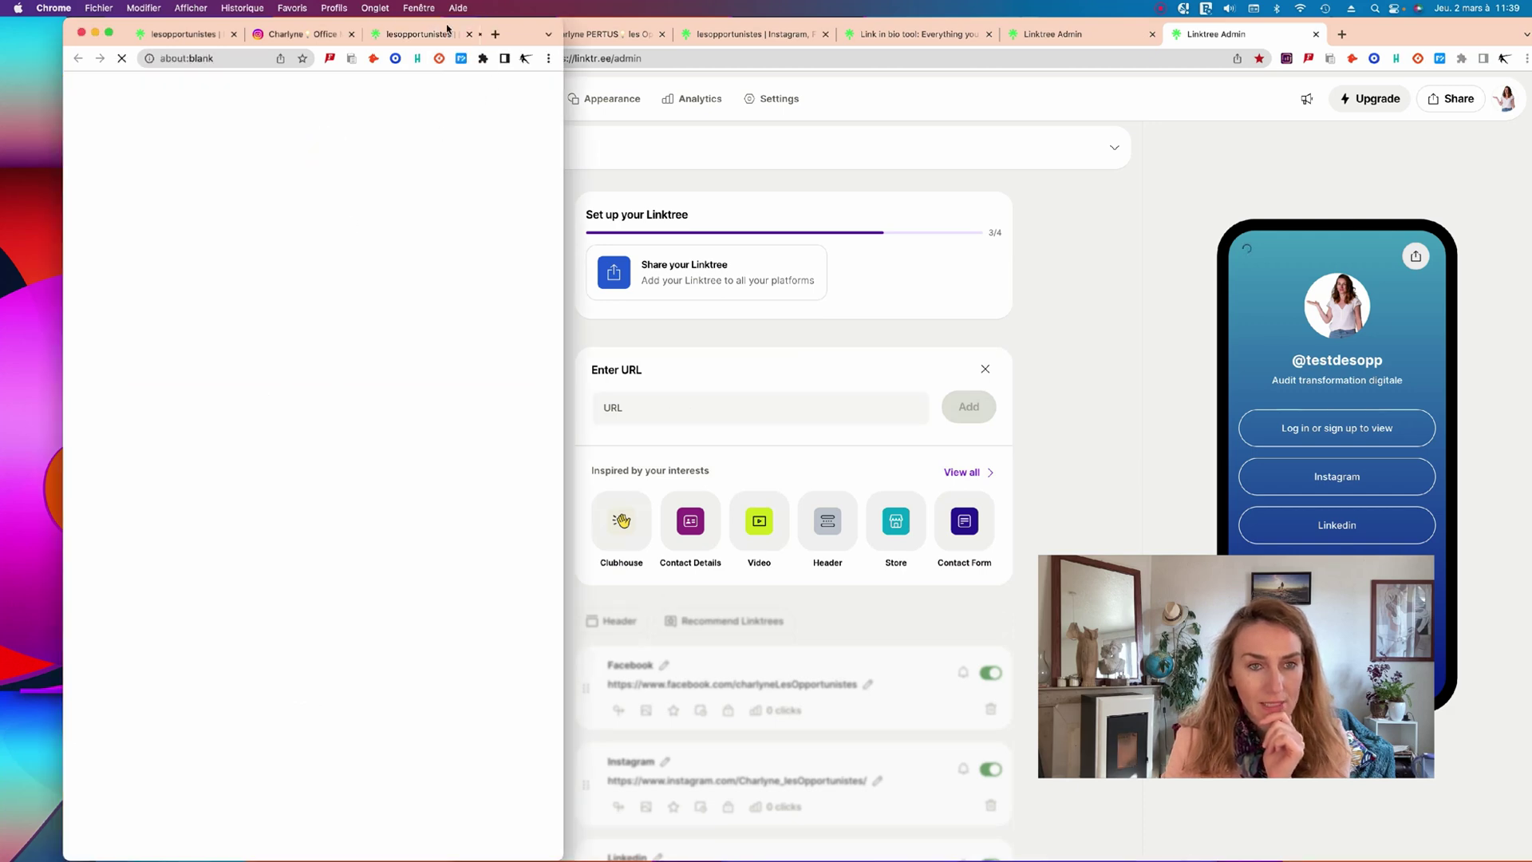
left_click(239, 59)
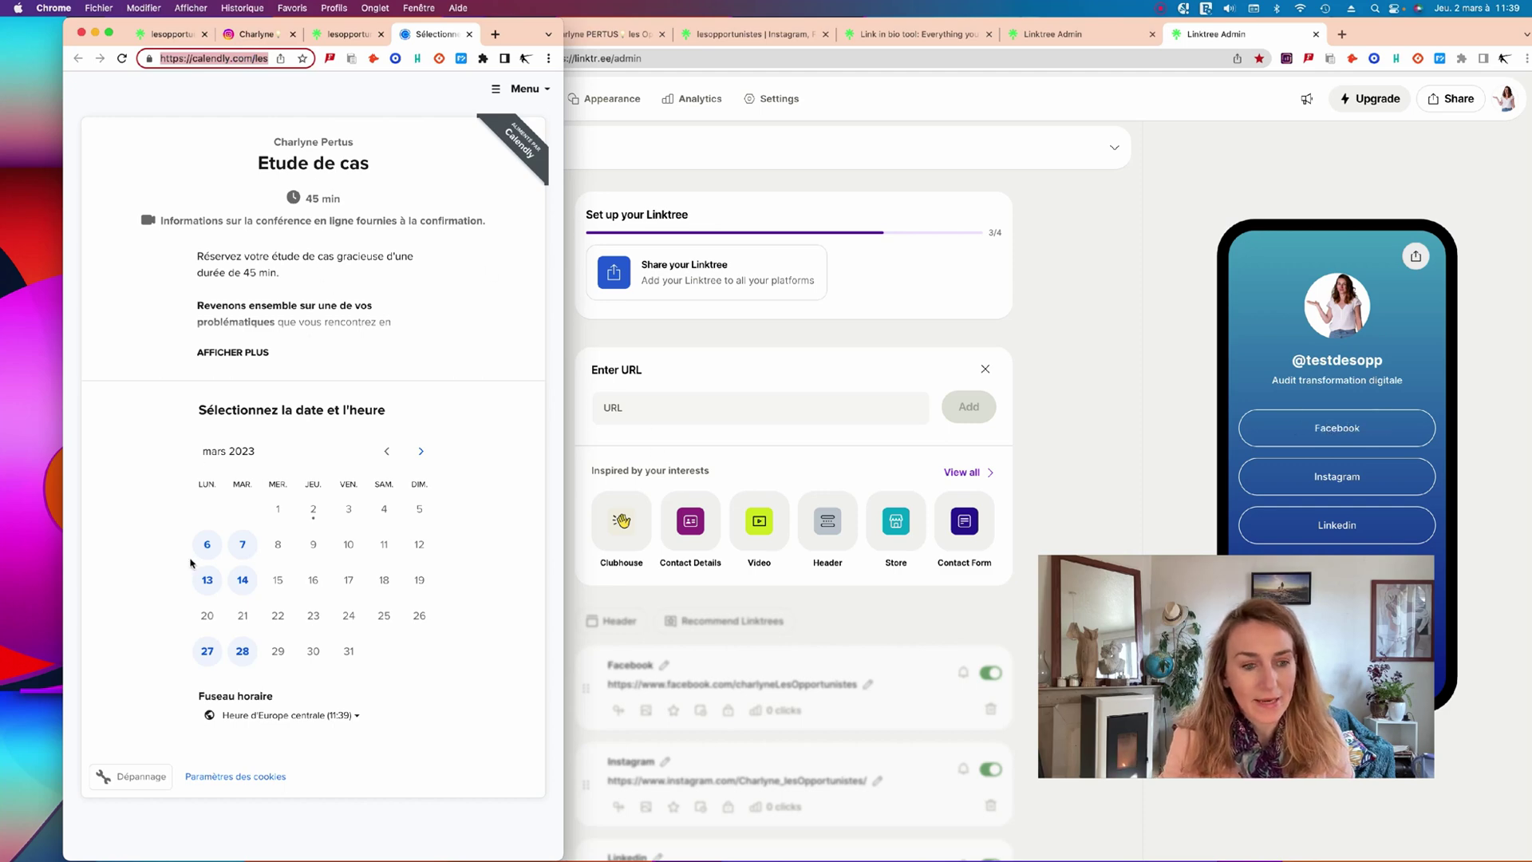
left_click(646, 452)
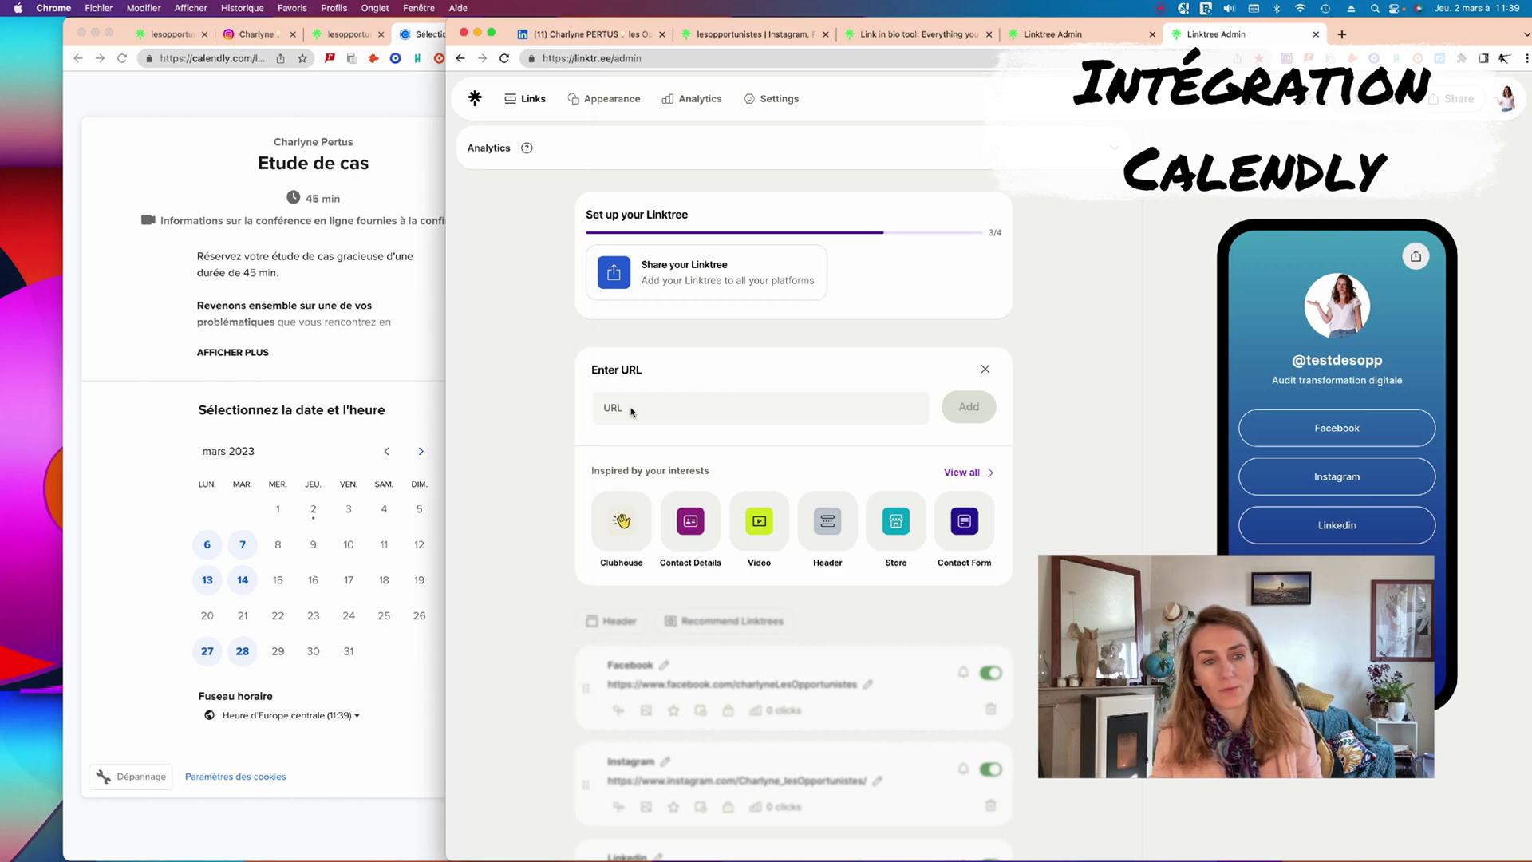
left_click(615, 411)
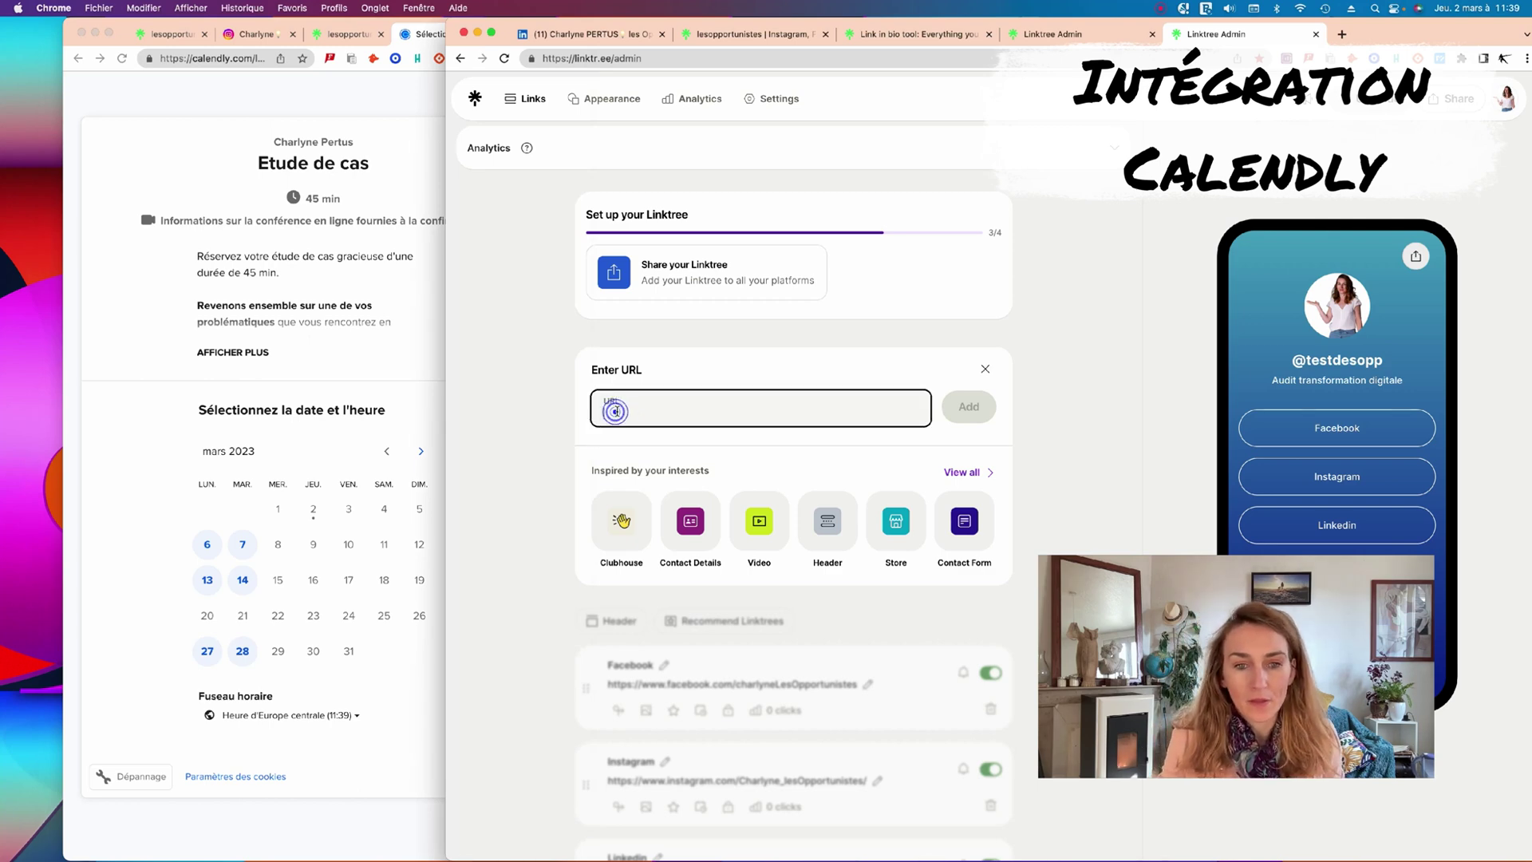
type("https://calendly.com/lesopportunistes/etudedecas?month=2023-03")
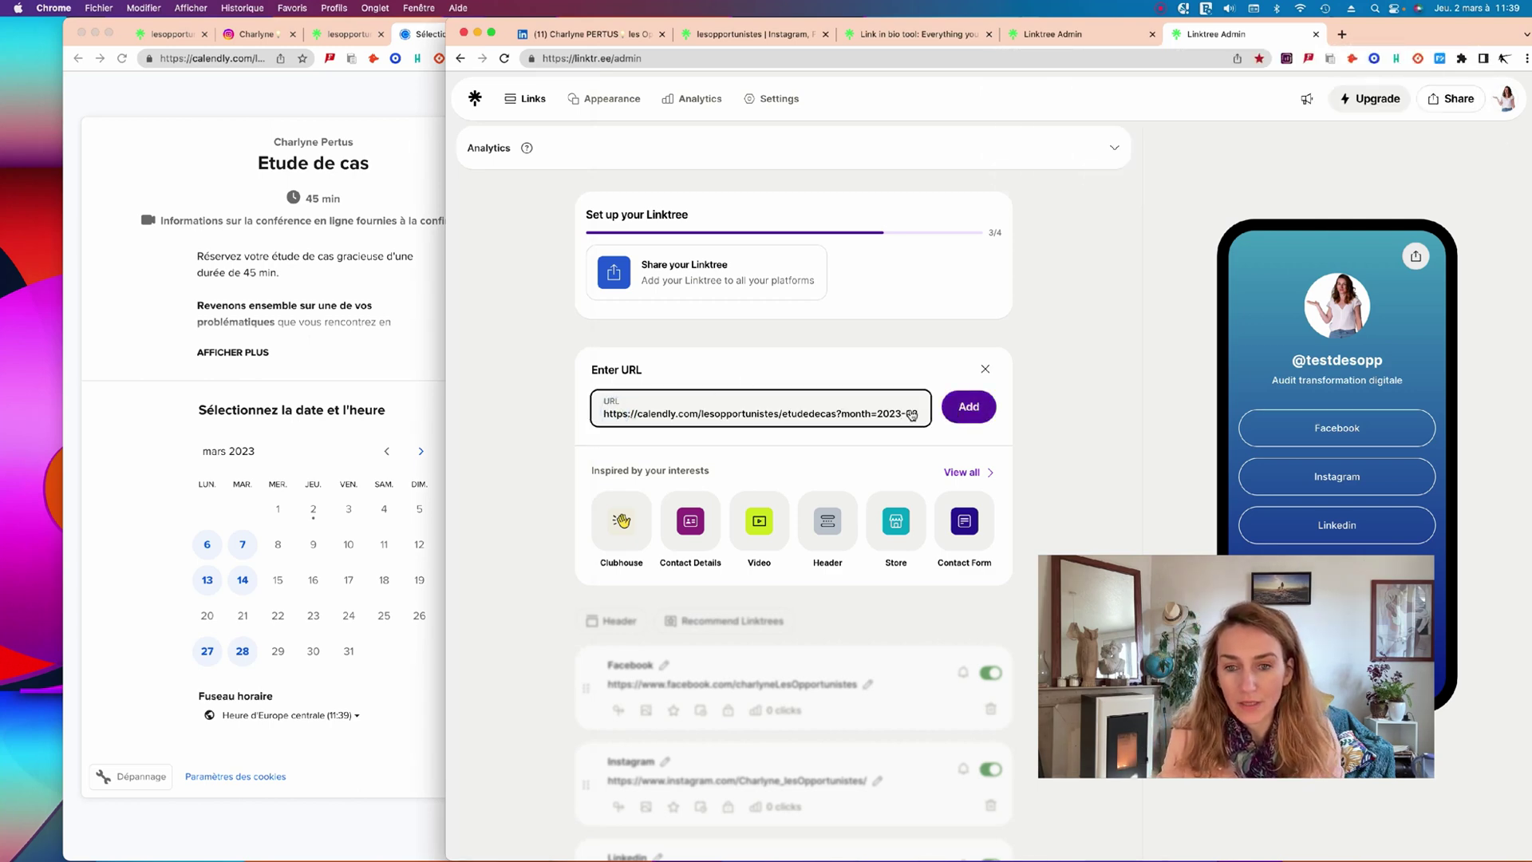
left_click(957, 408)
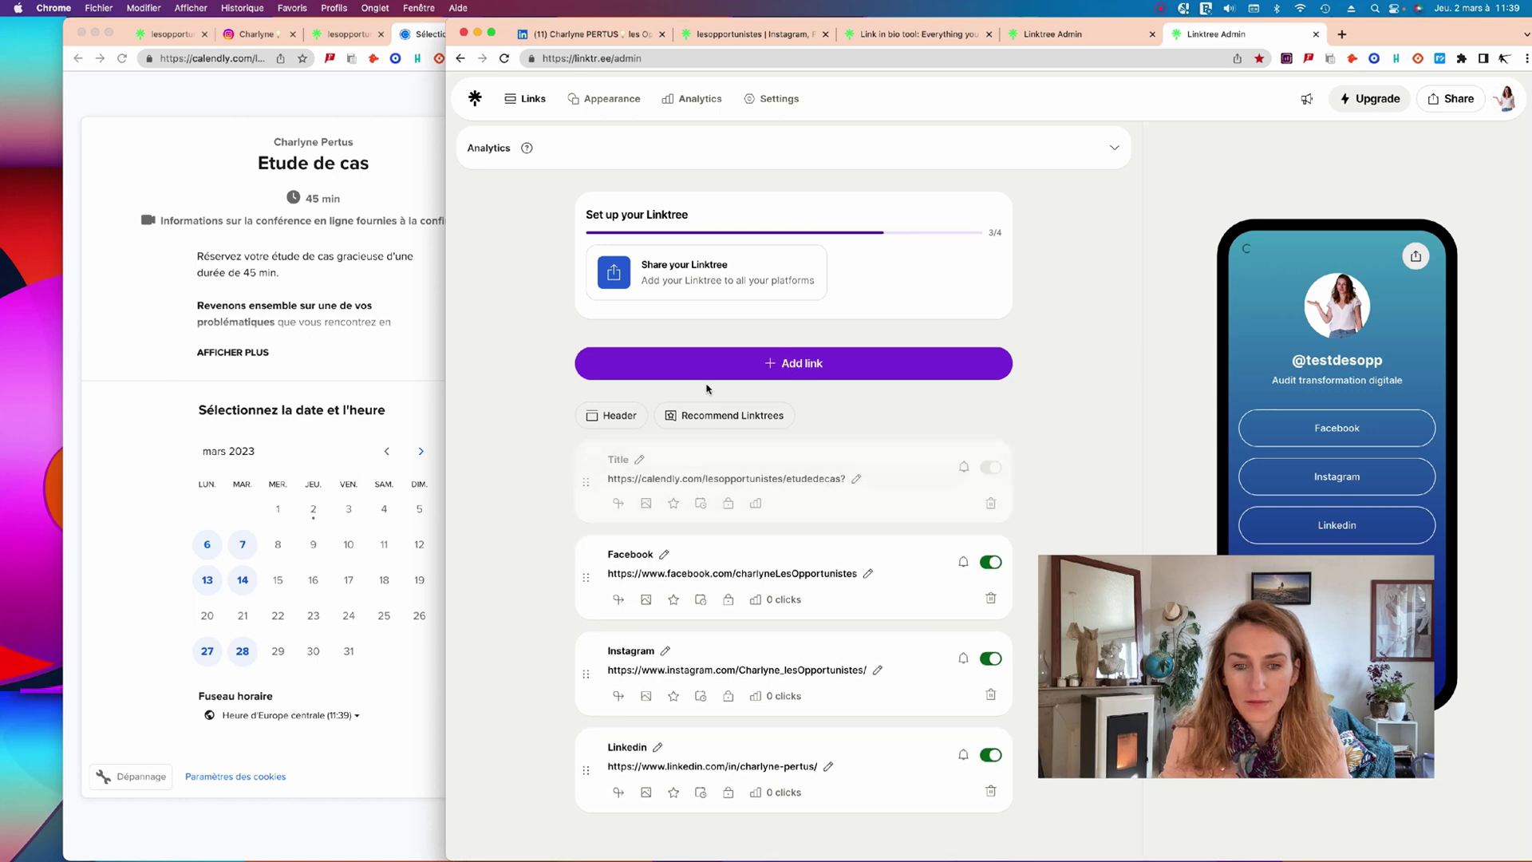
Title the Calendly booking link "RDV en ligne".
left_click(638, 459)
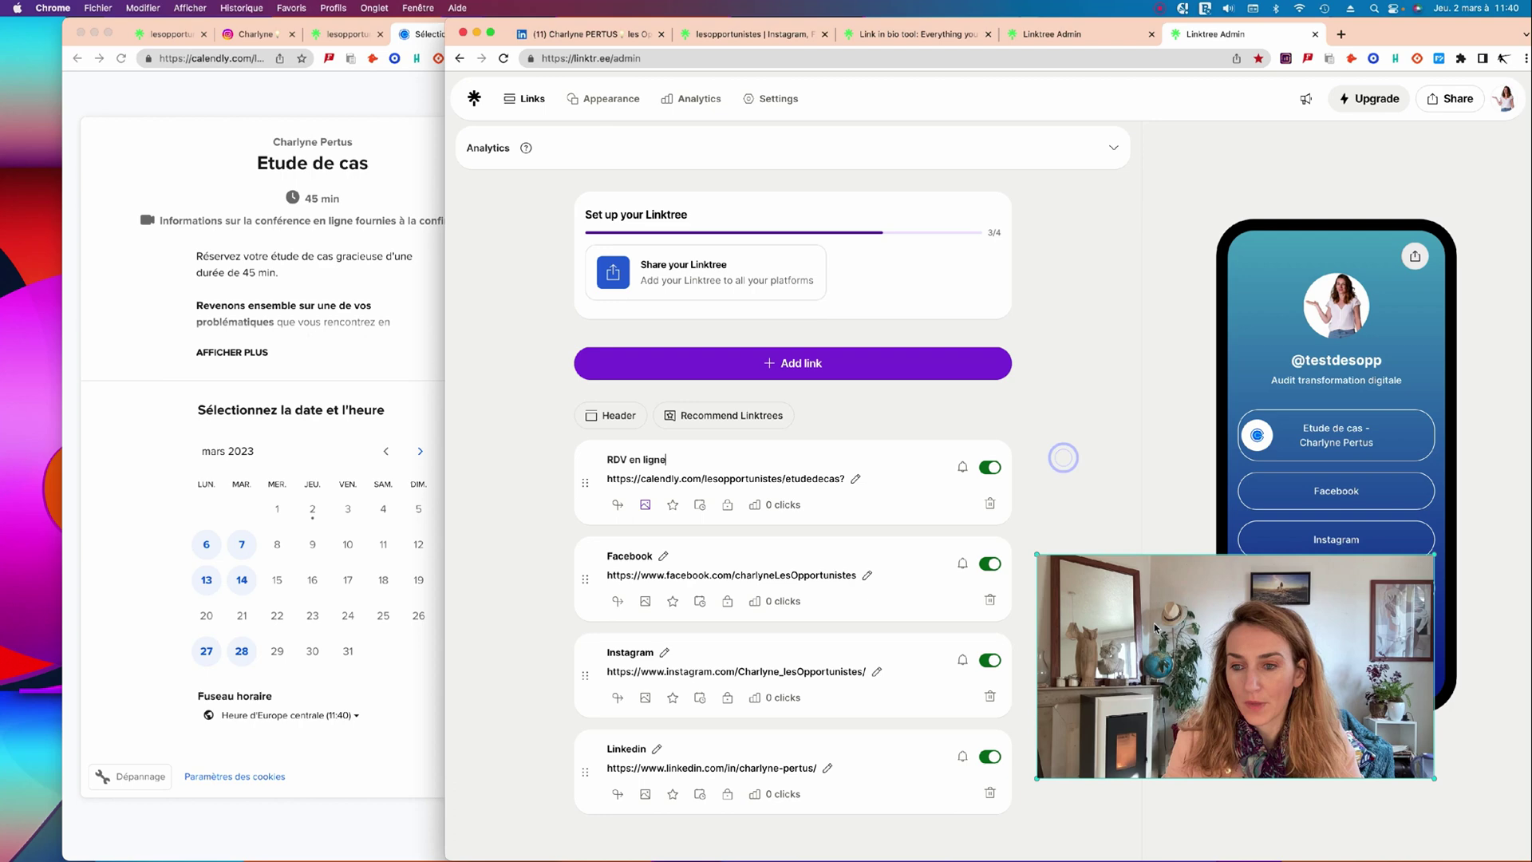
mouse_move(1155, 627)
left_mouse_down()
mouse_move(1155, 698)
mouse_move(551, 578)
mouse_move(297, 583)
left_mouse_up()
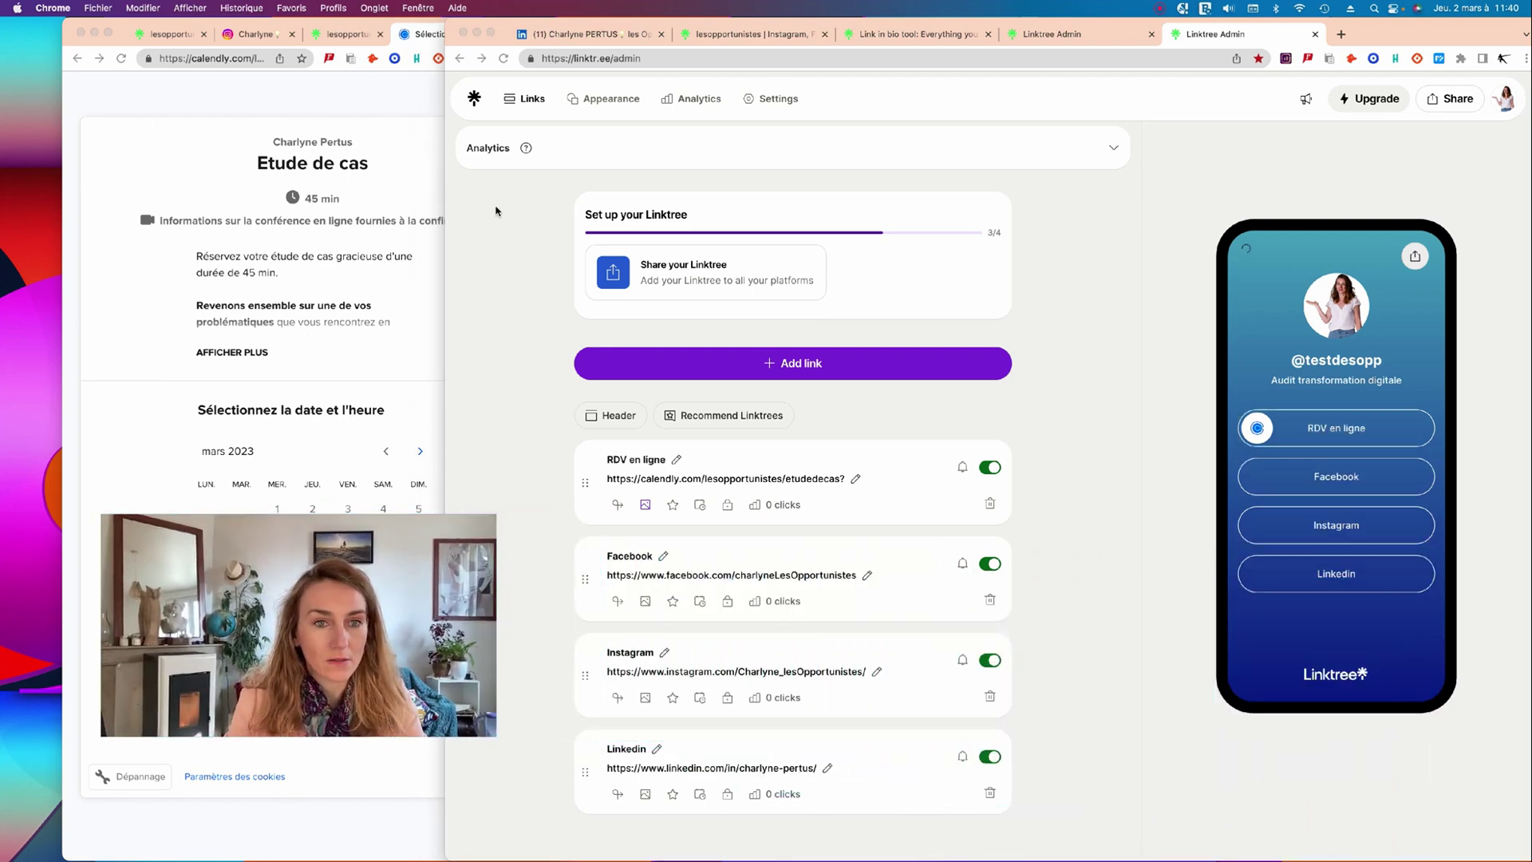
Switch to the existing Linktree page, move its window left and scroll through it.
left_click(170, 33)
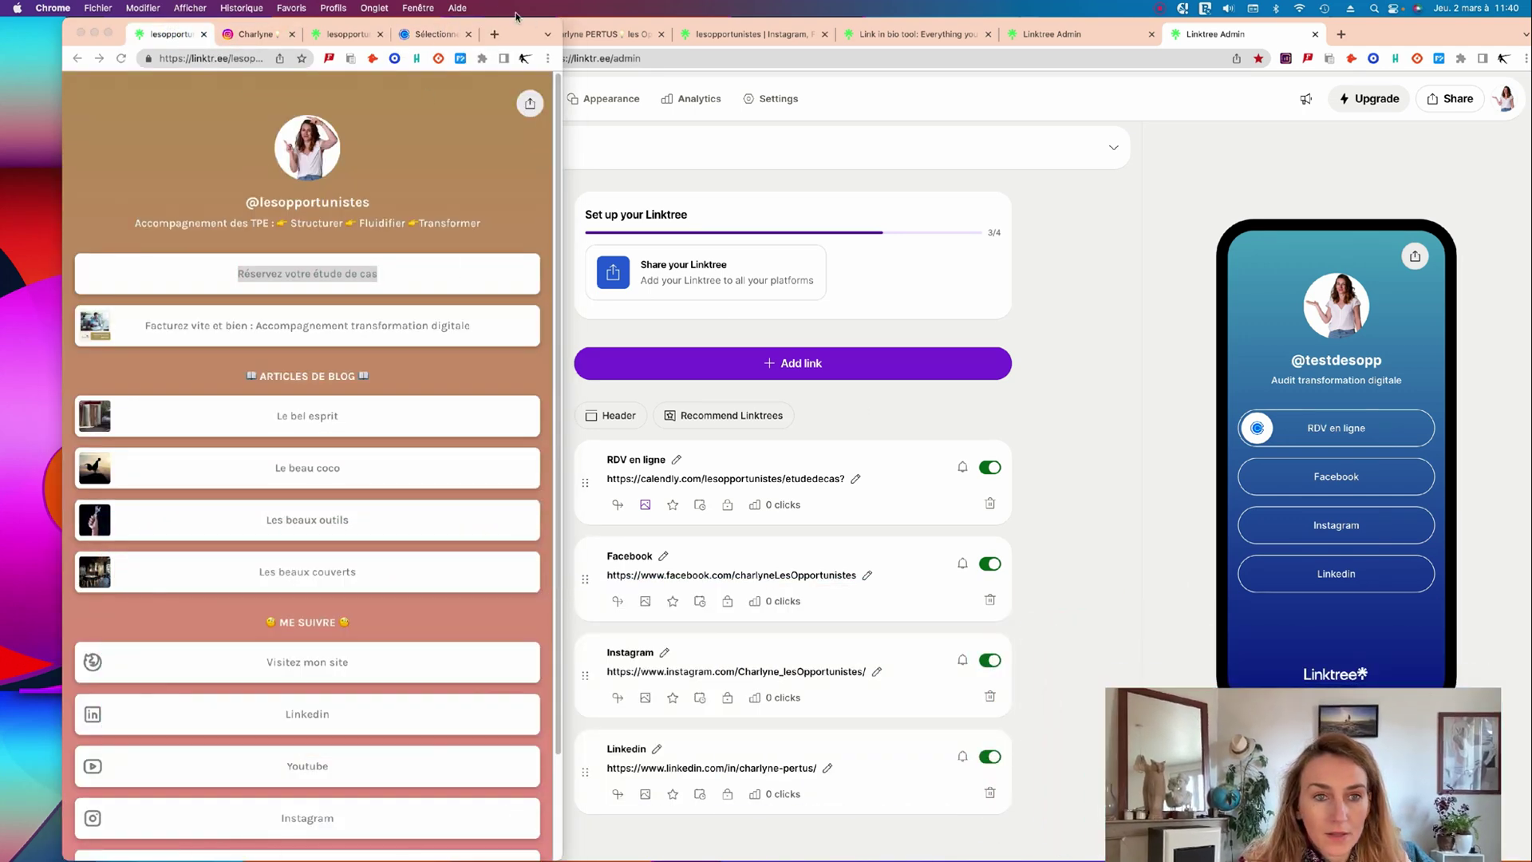
left_click_drag(519, 30, 470, 30)
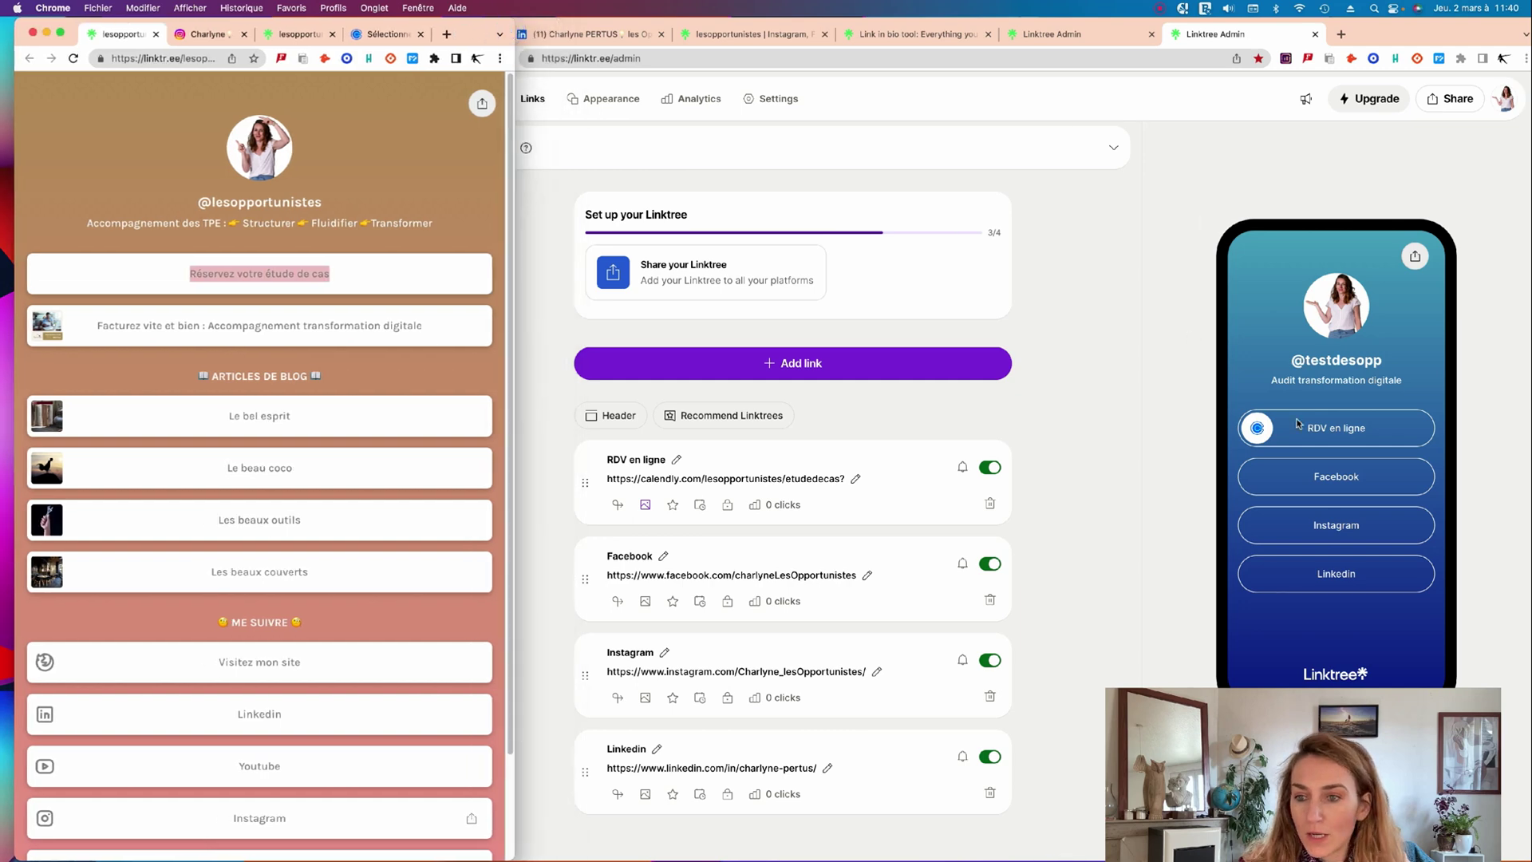
scroll(878, 239, "down", 1)
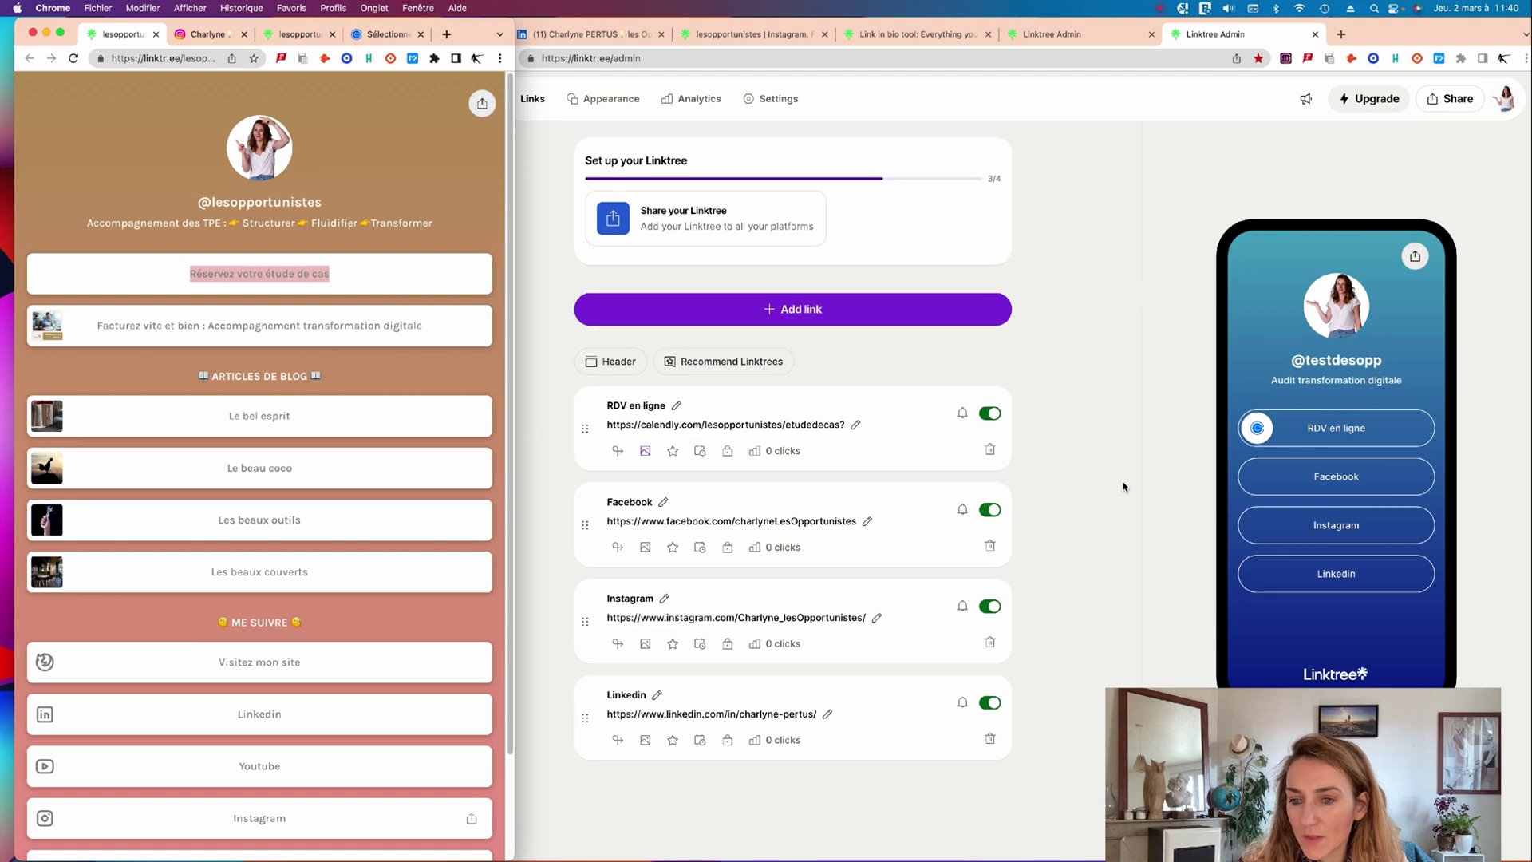
scroll(1124, 481, "up", 1)
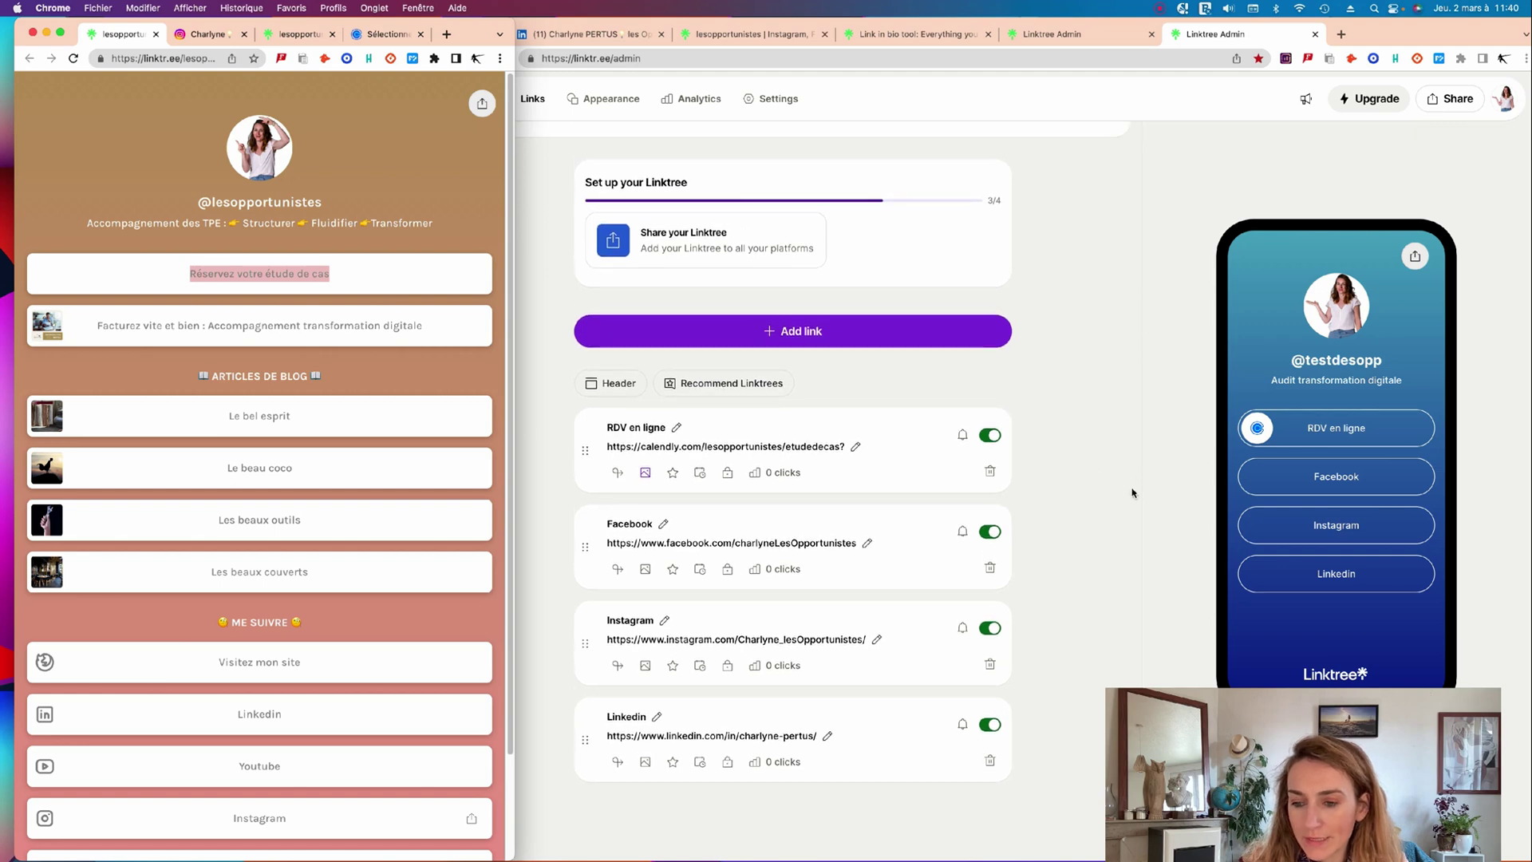
left_click_drag(1265, 751, 1254, 697)
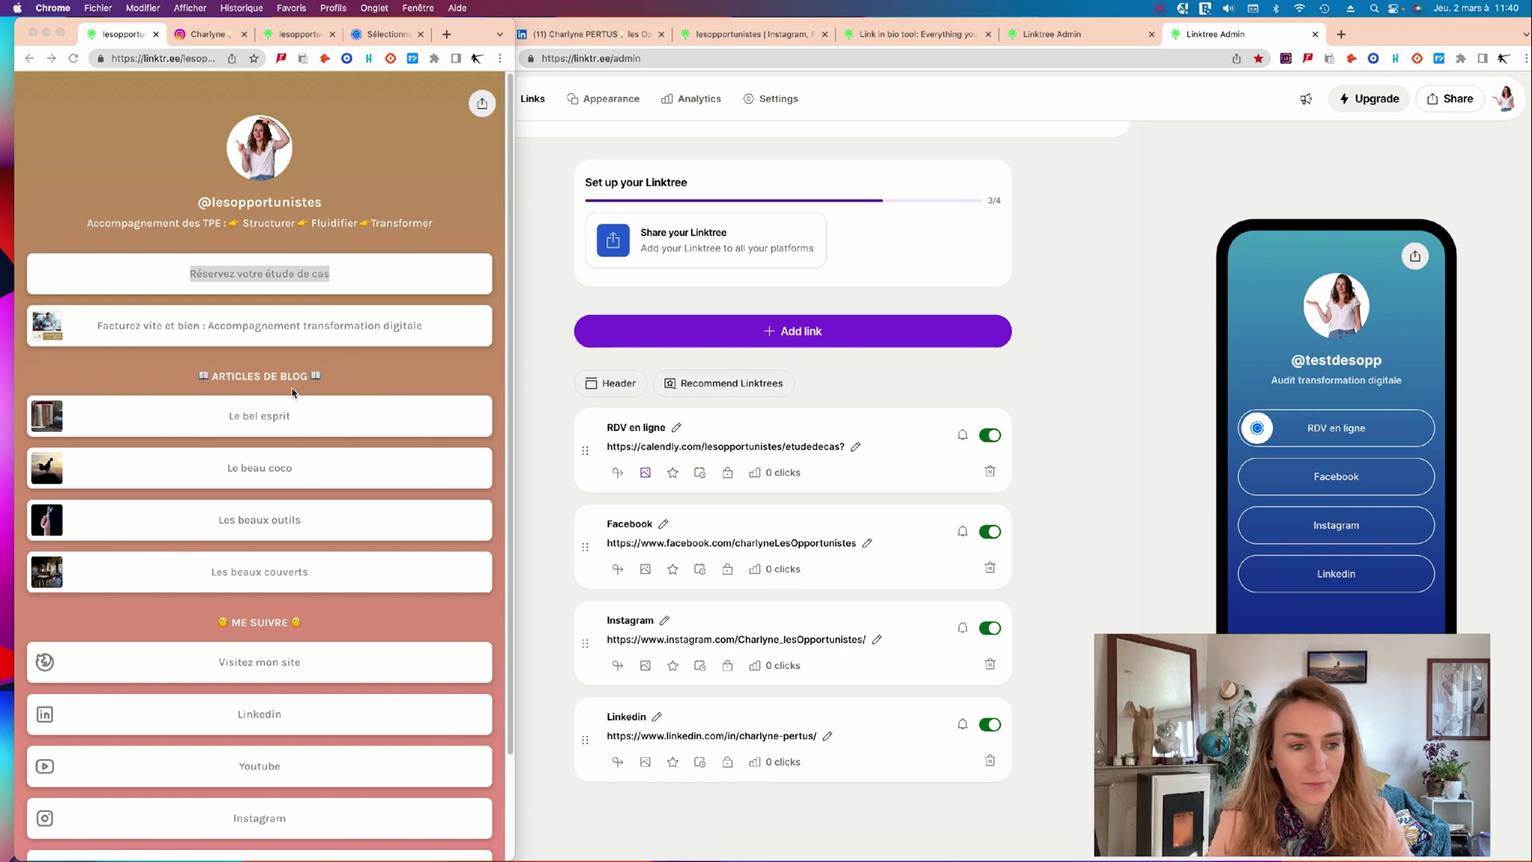
Scroll the public profile page, then bring the link editor back in front.
left_click(84, 359)
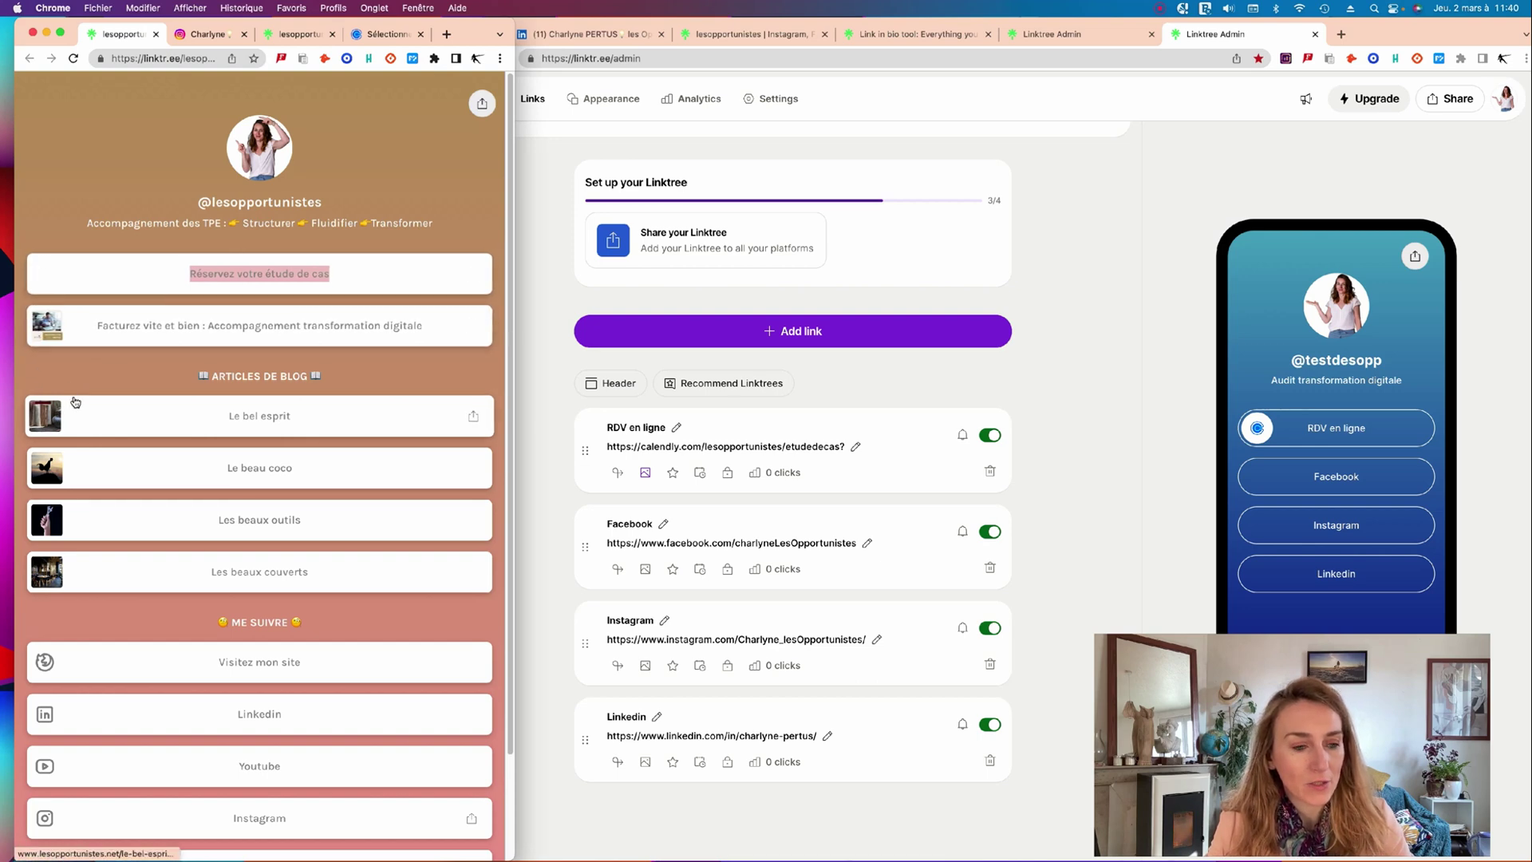
scroll(103, 612, "down", 3)
scroll(103, 612, "up", 3)
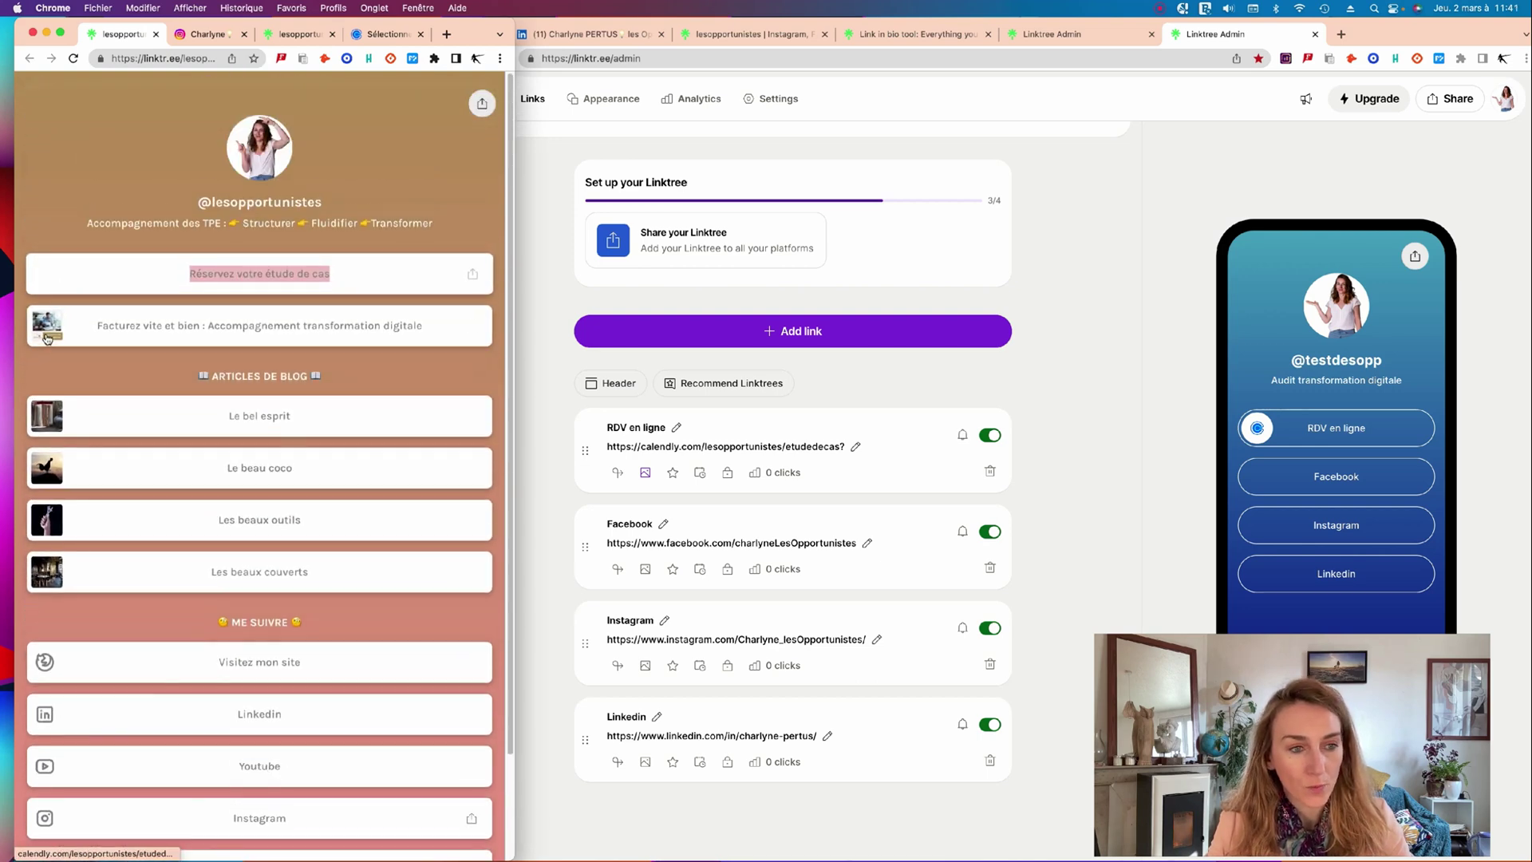
left_click(944, 393)
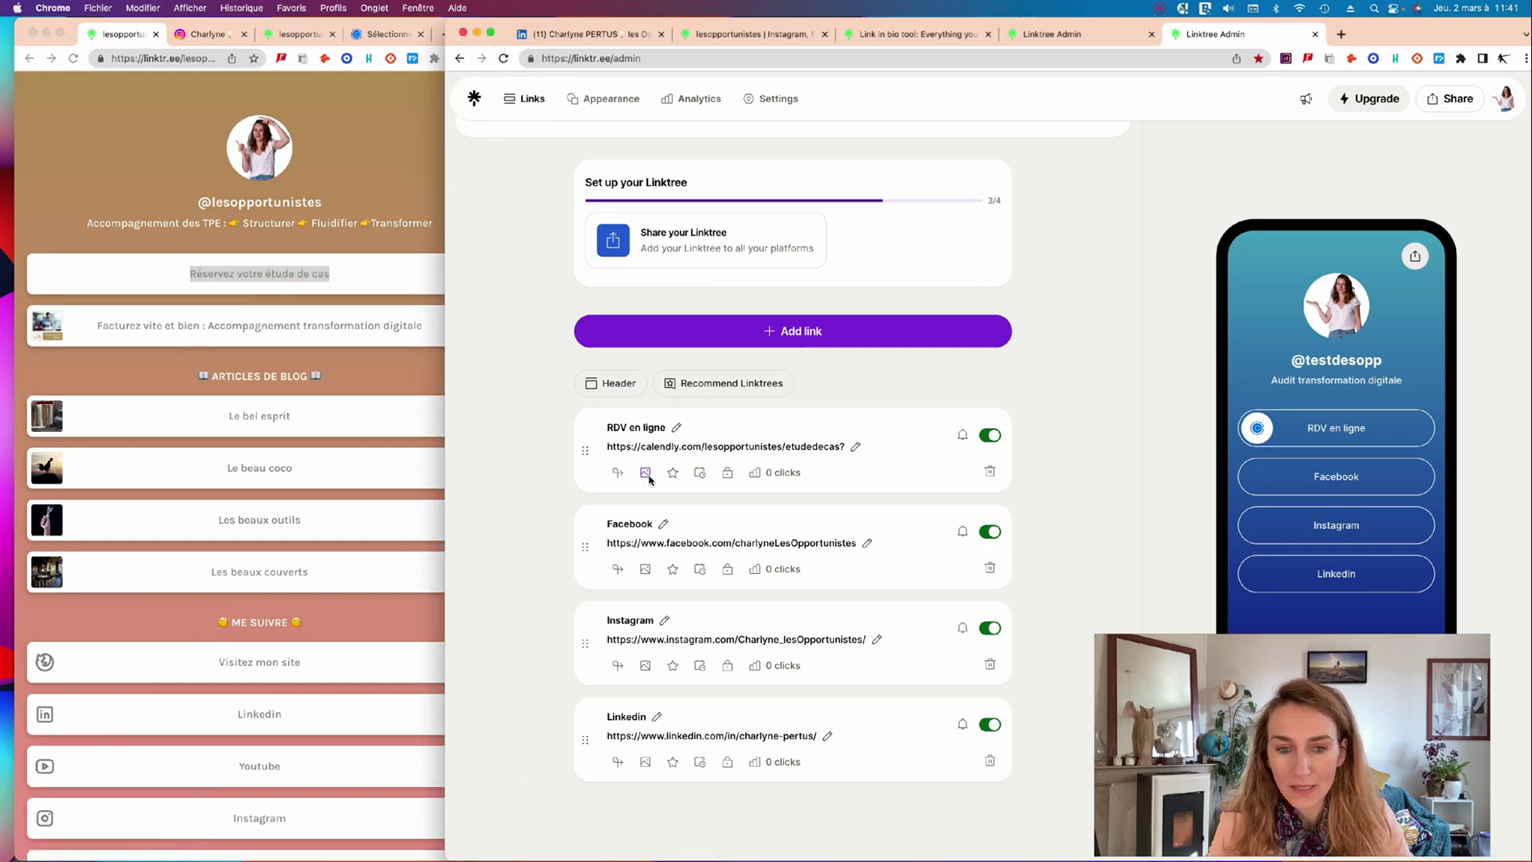
Remove the thumbnail from the RDV en ligne link.
scroll(747, 511, "down", 1)
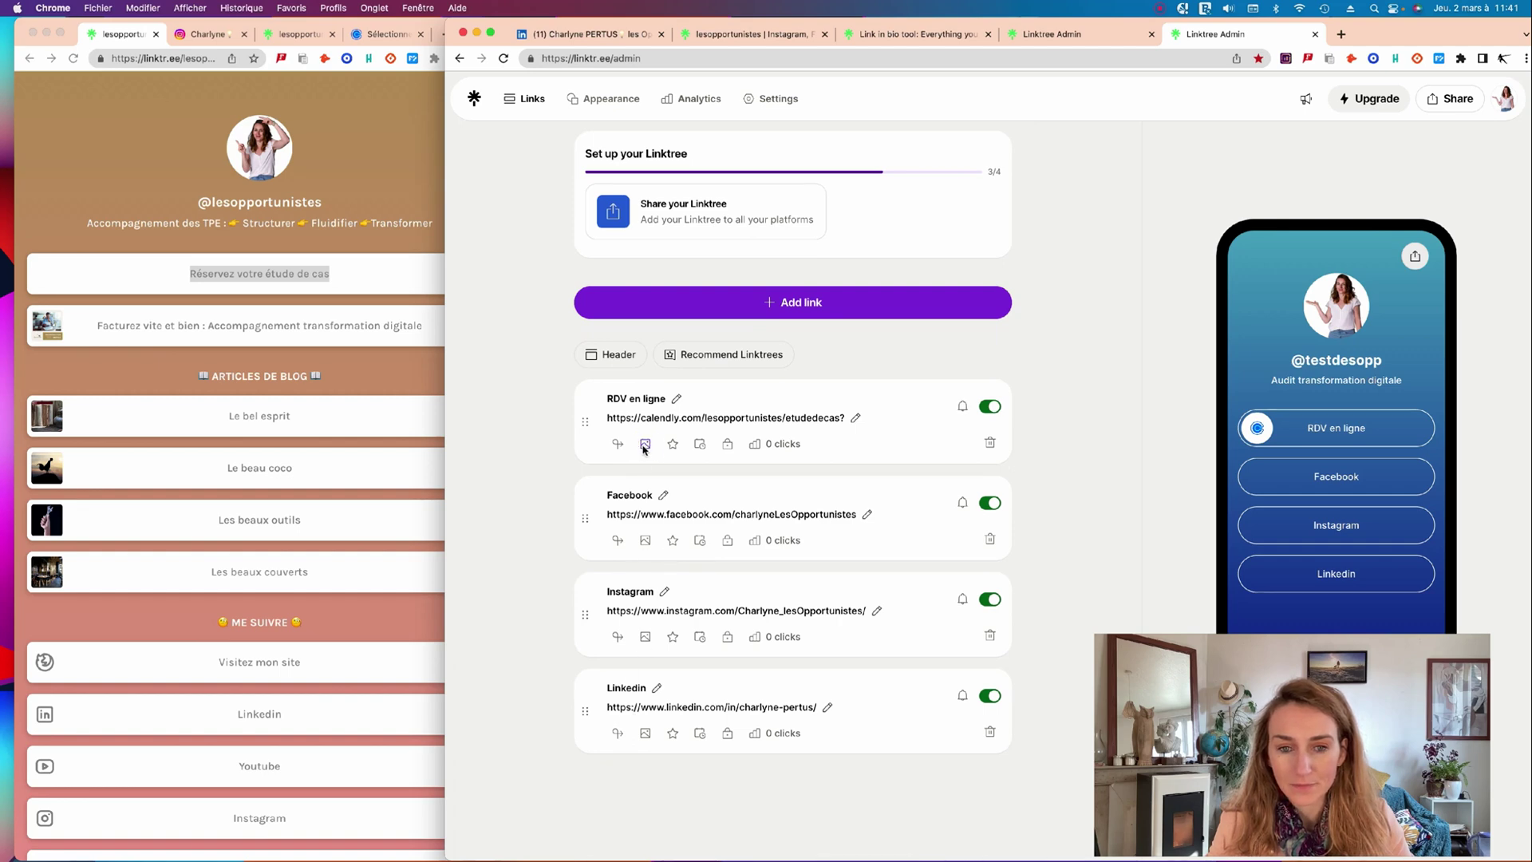
left_click(644, 445)
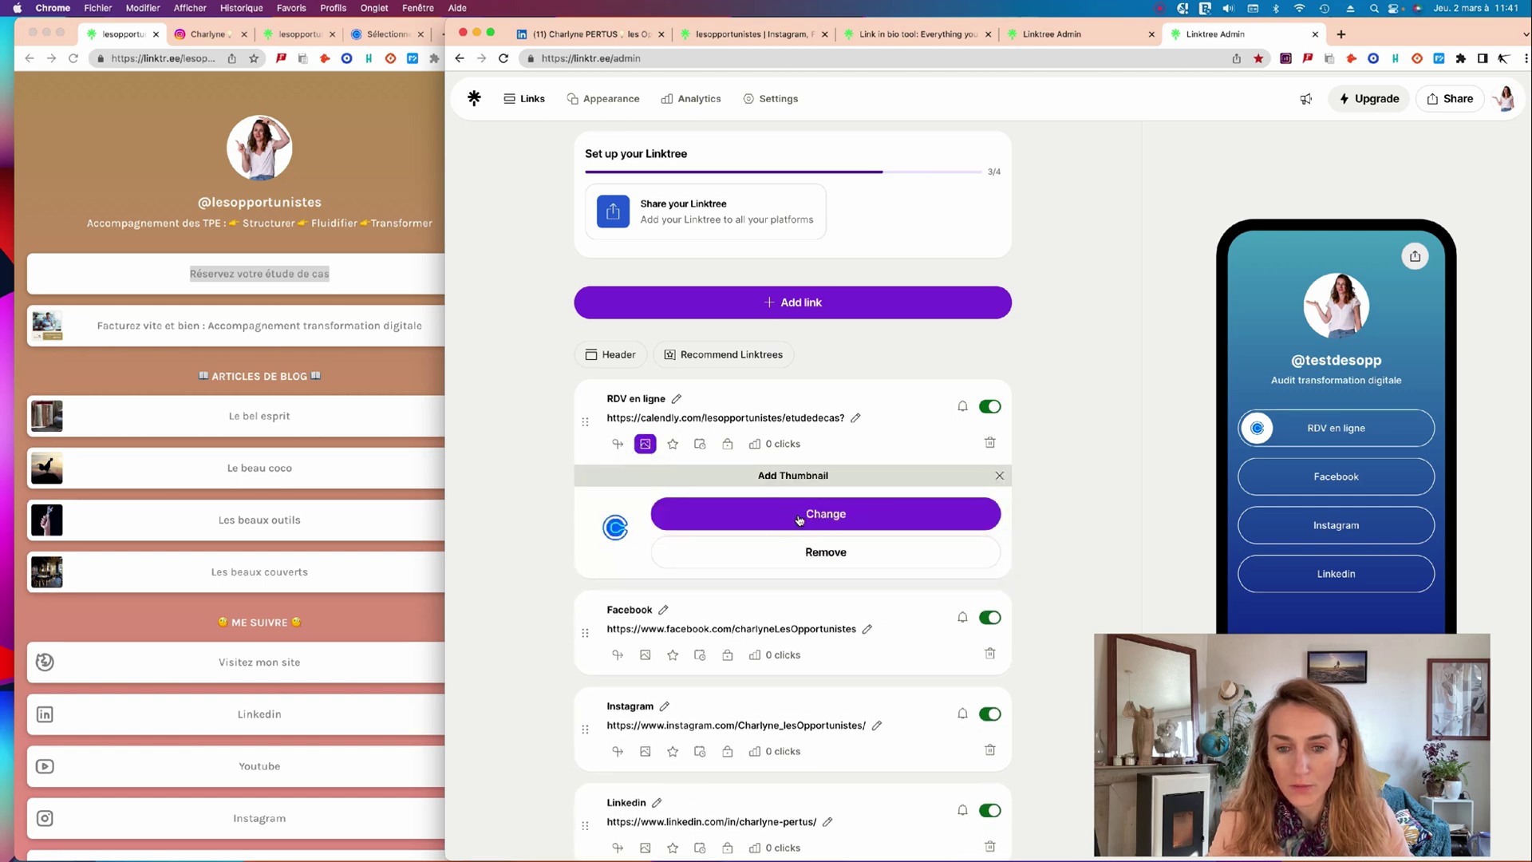
left_click(872, 556)
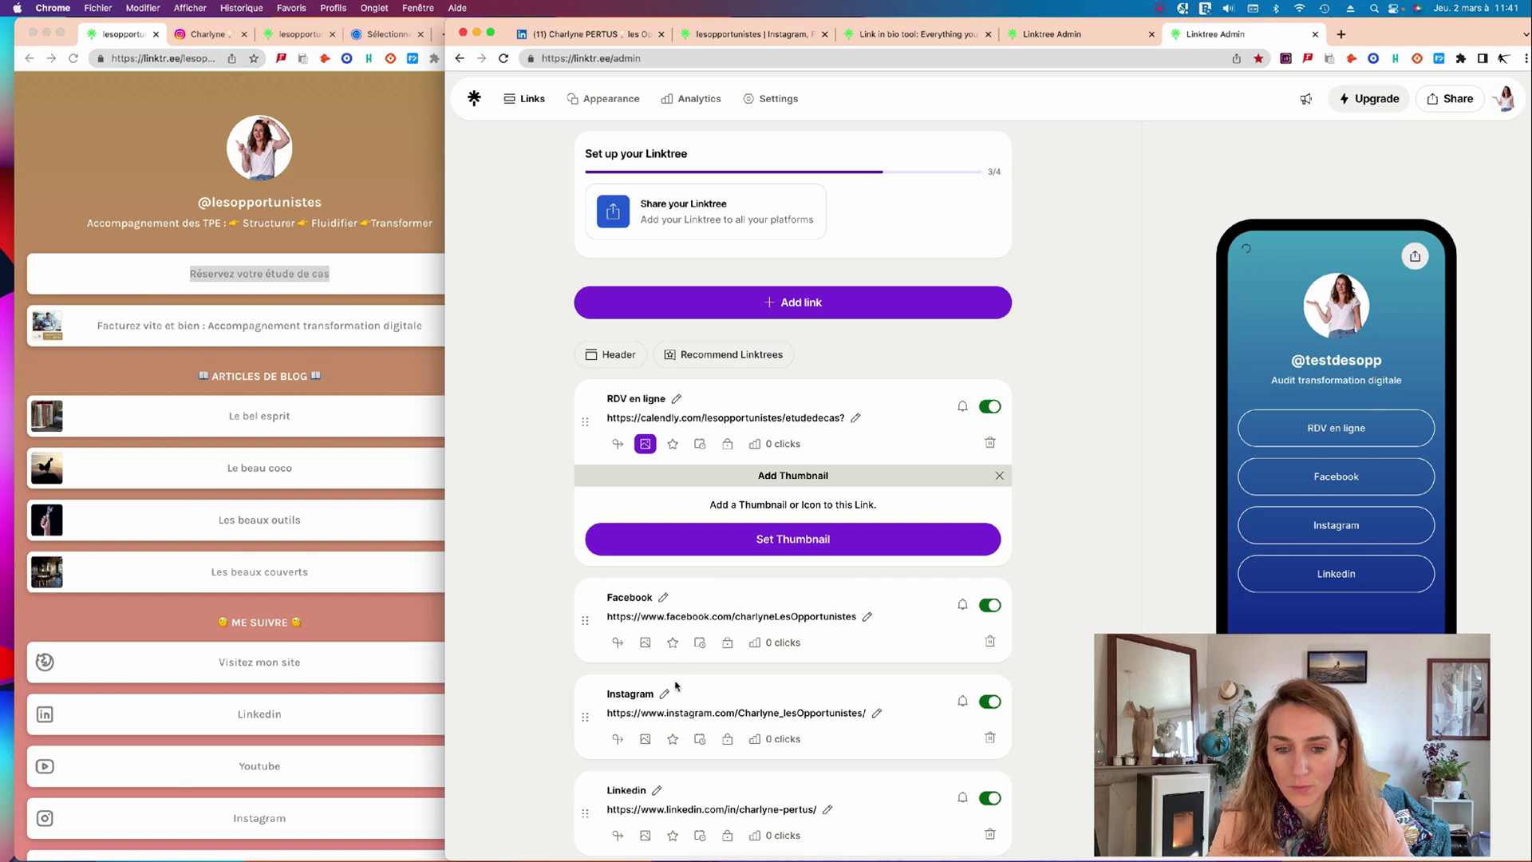
Try upload and Tabler Icons thumbnails for Facebook, then remove its icon and close both panels.
left_click(644, 642)
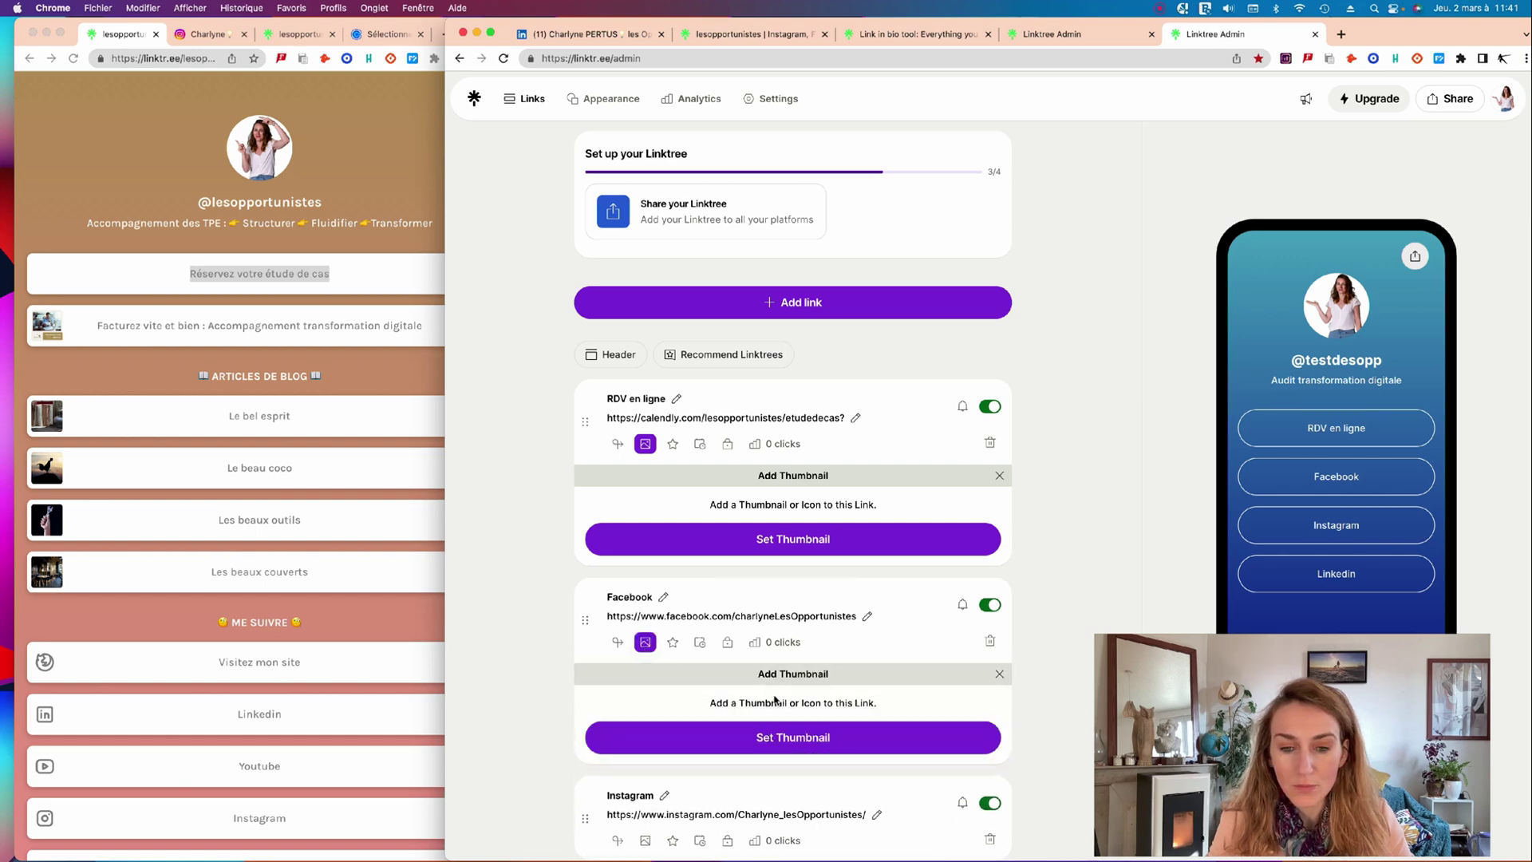
scroll(791, 682, "down", 3)
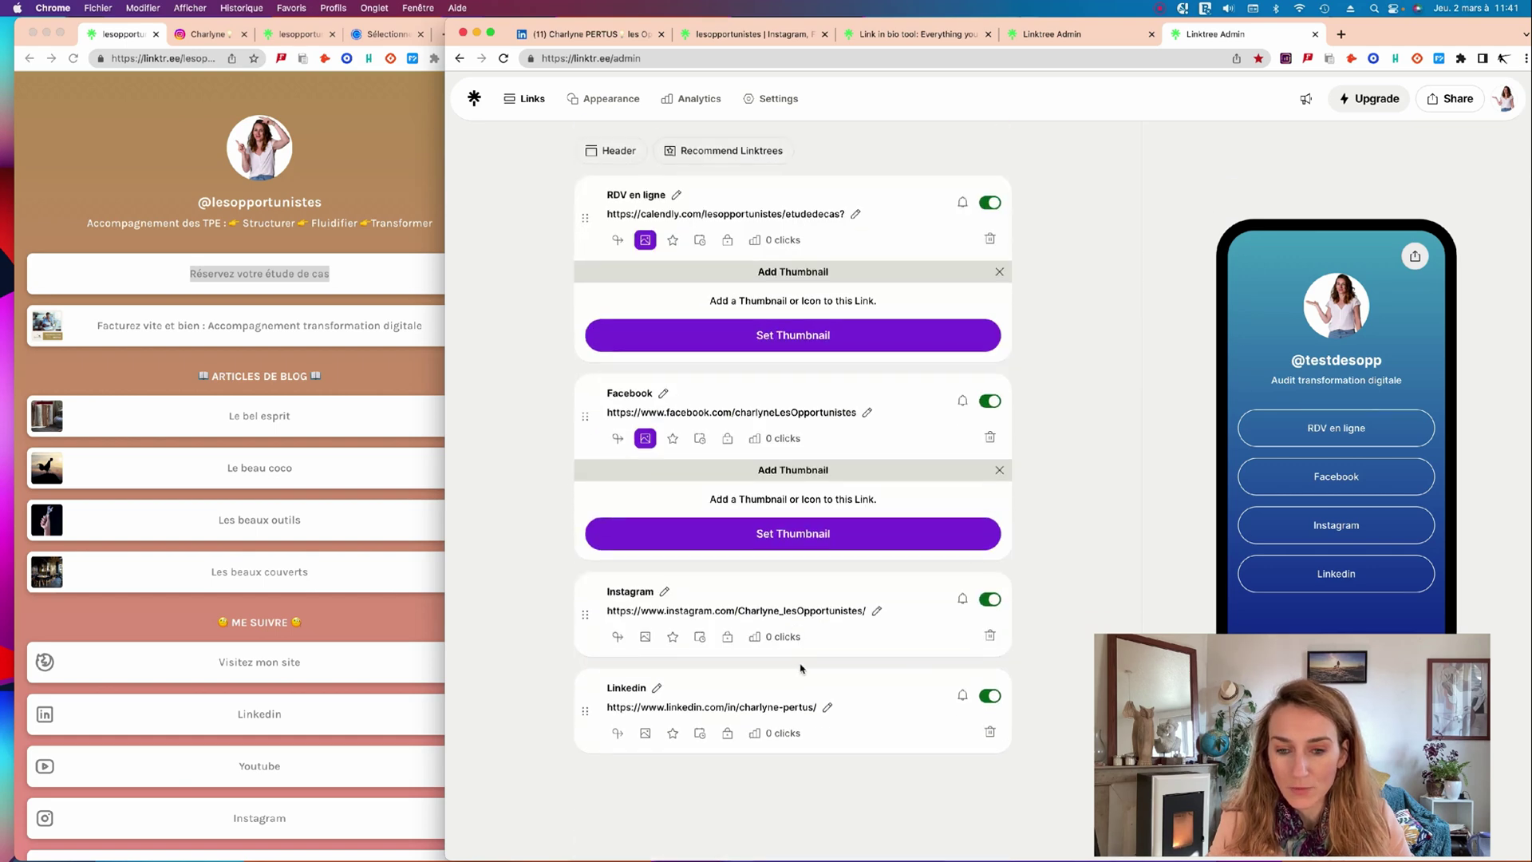
left_click(795, 536)
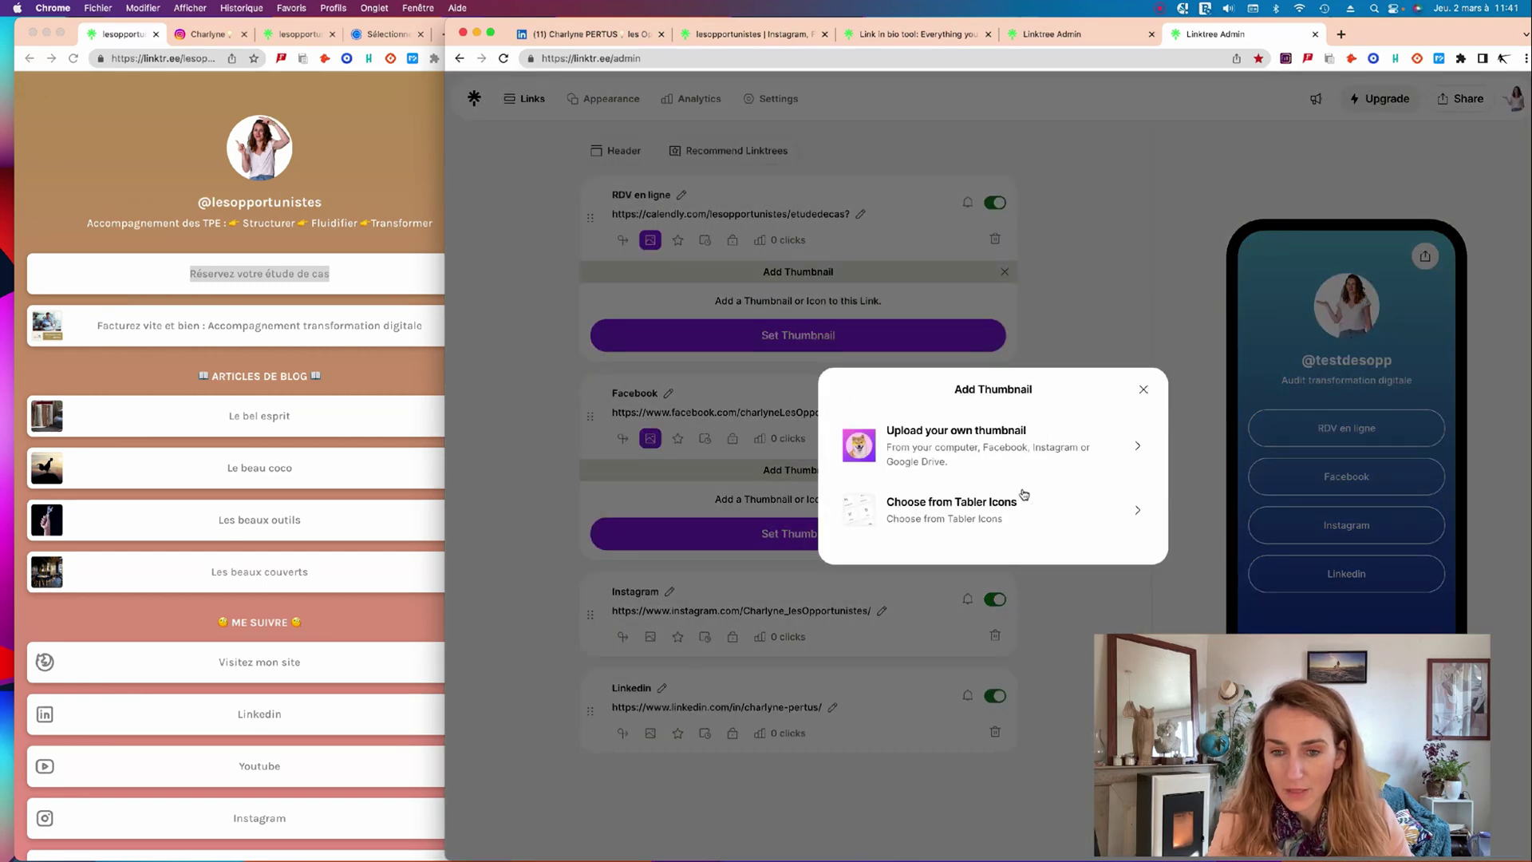
left_click(1020, 445)
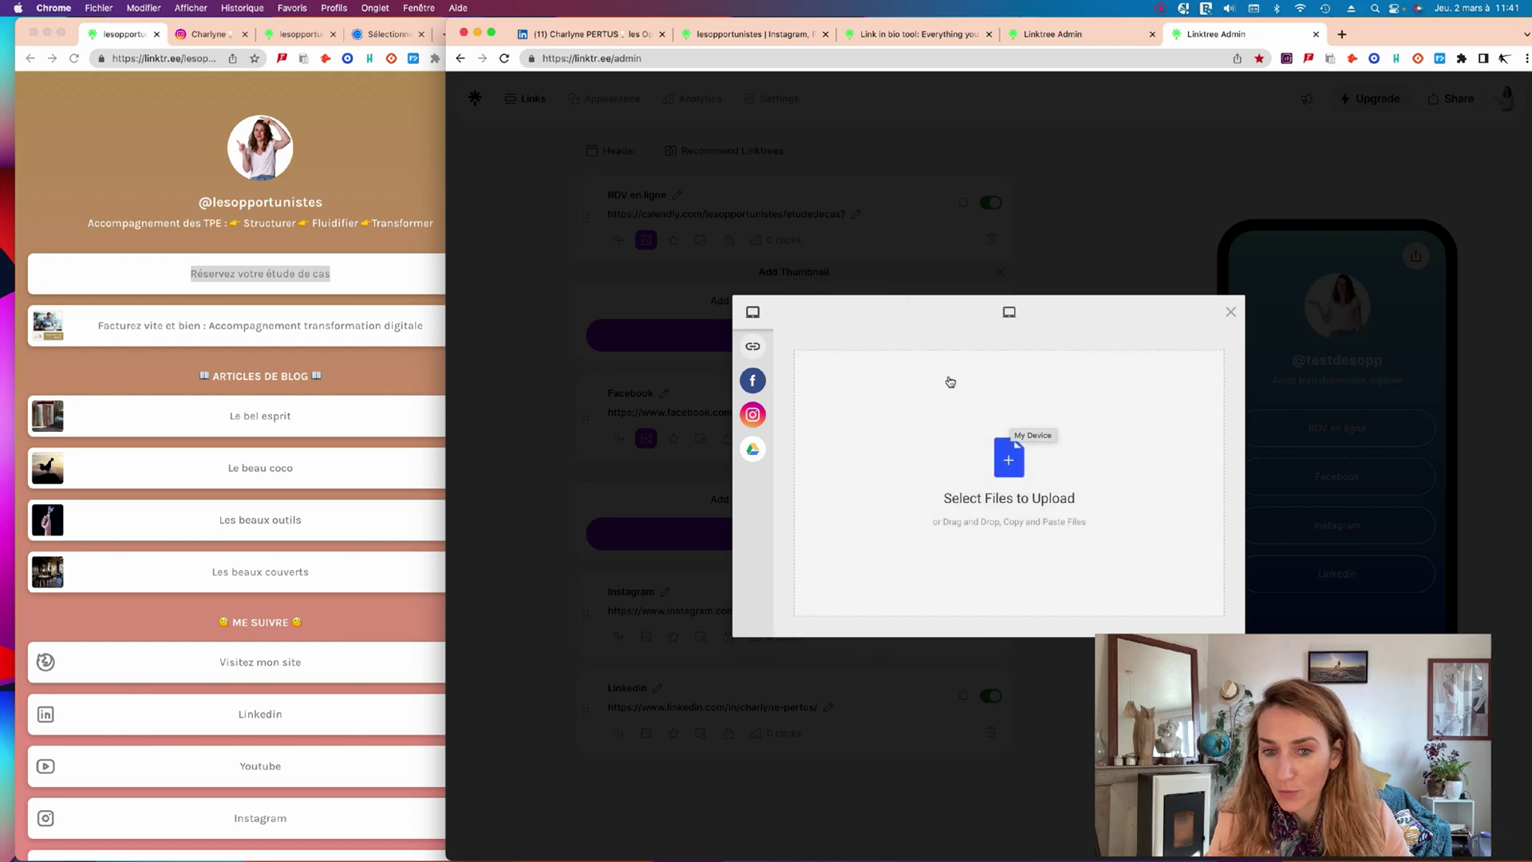
left_click(1230, 312)
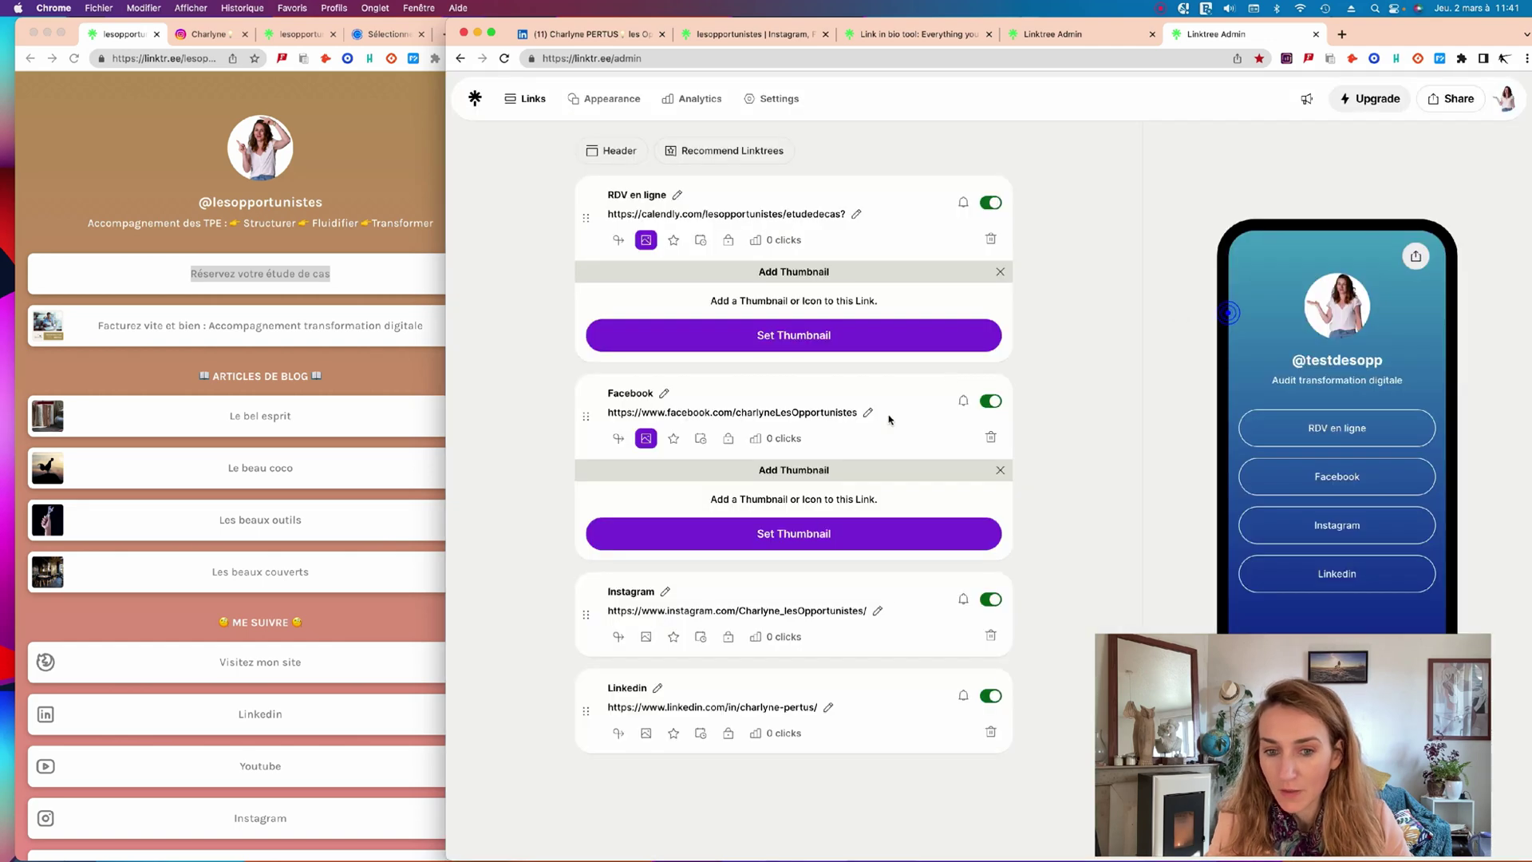
left_click(798, 542)
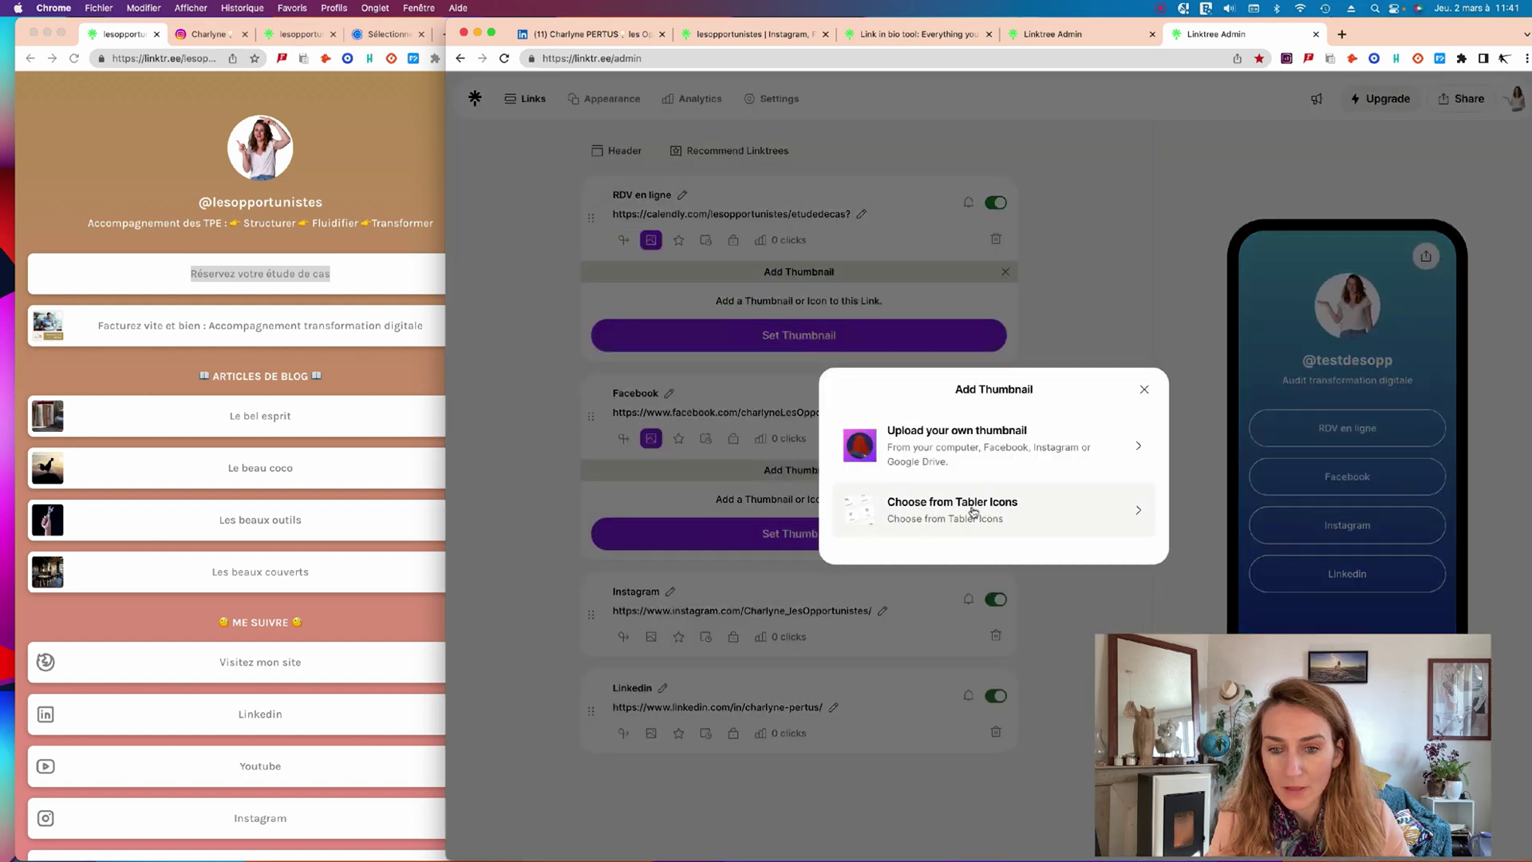
left_click(1121, 519)
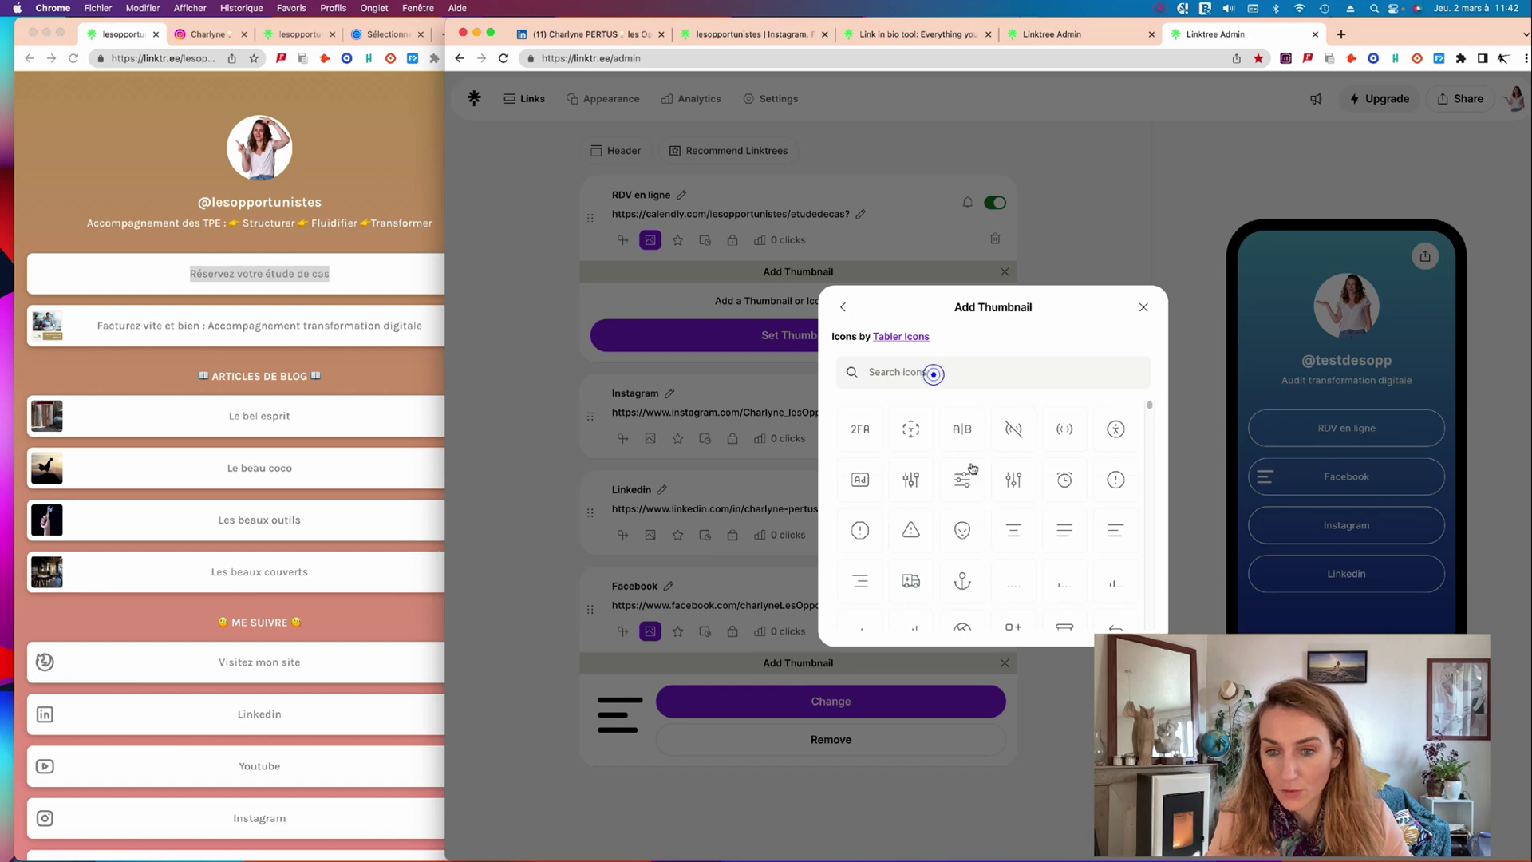
left_click(1145, 307)
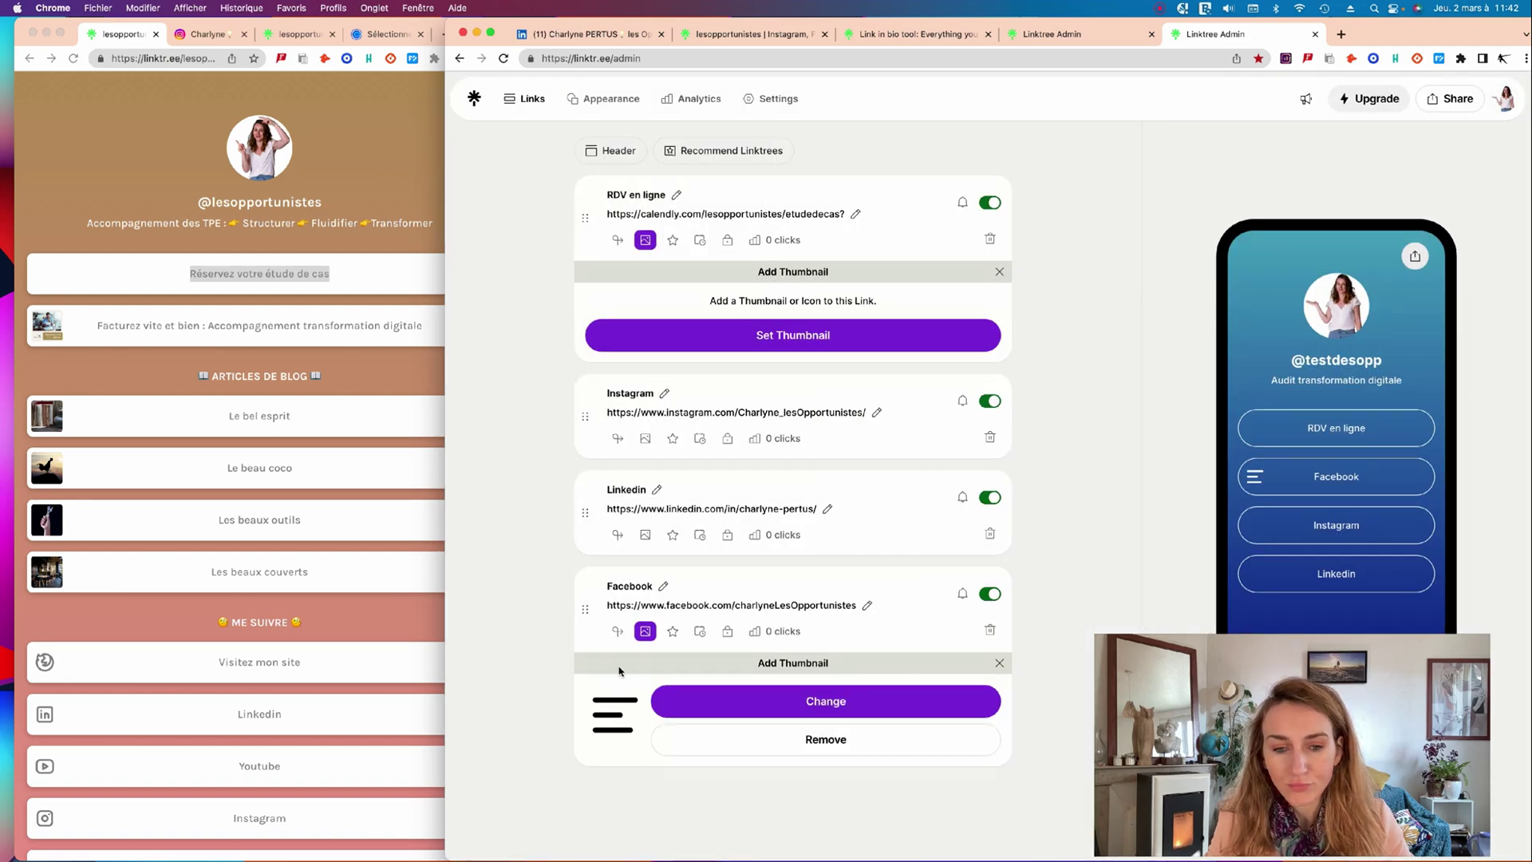
left_click(786, 740)
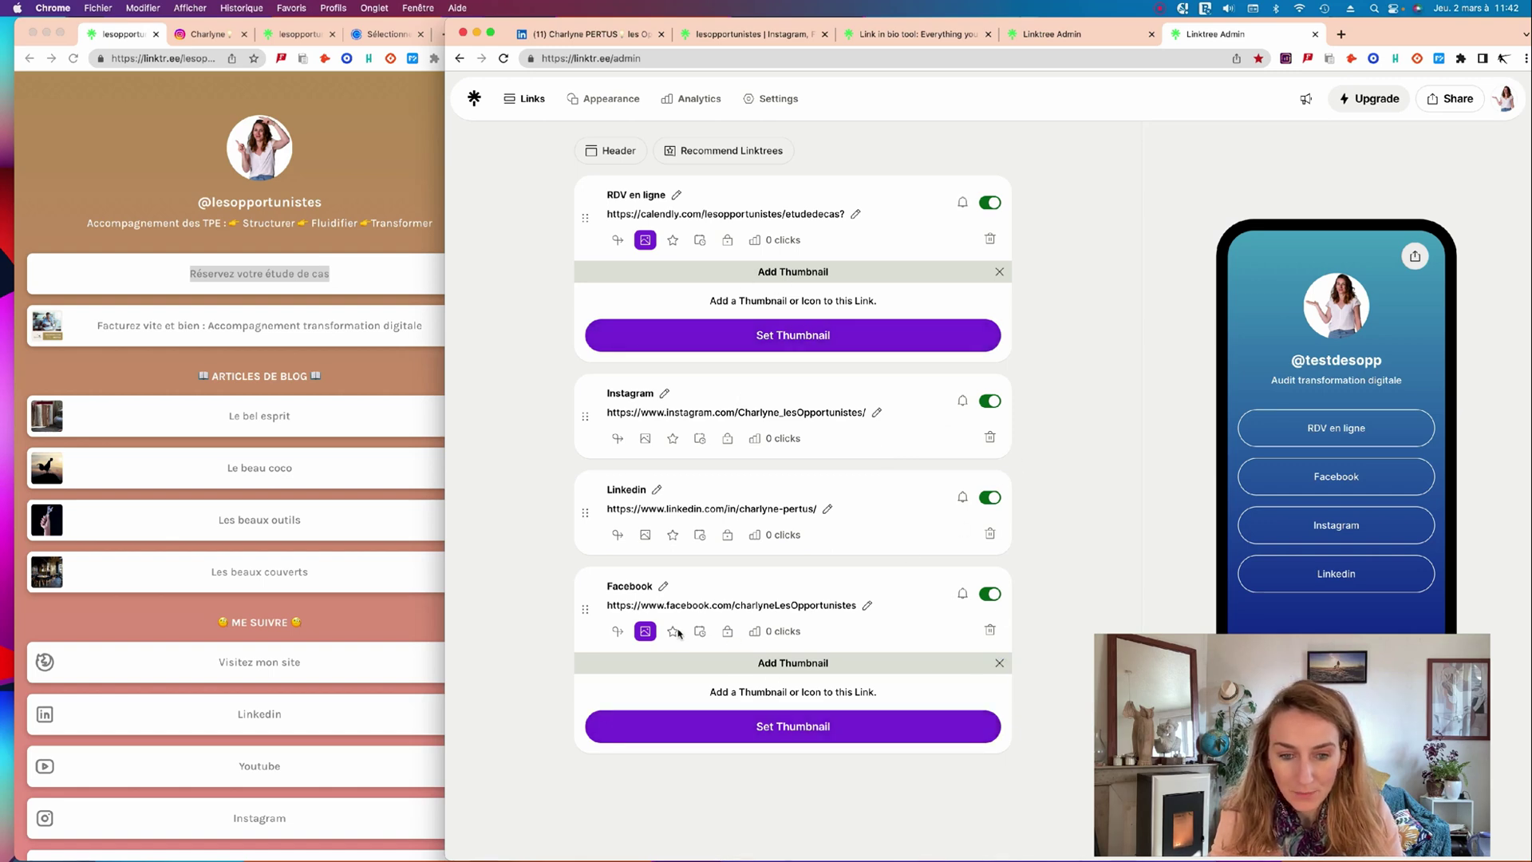
left_click(645, 631)
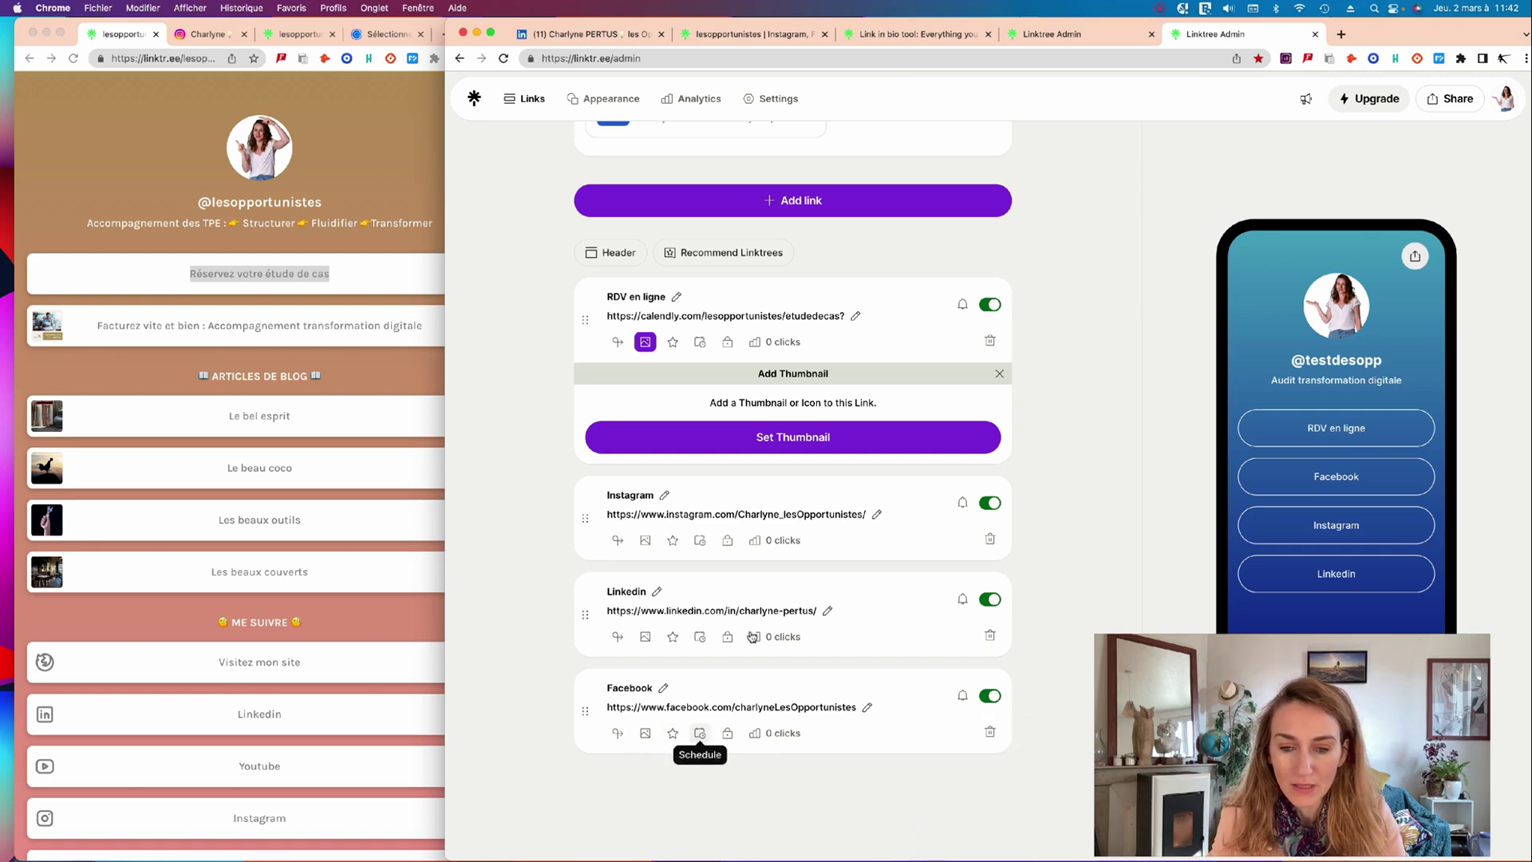
scroll(853, 600, "up", 1)
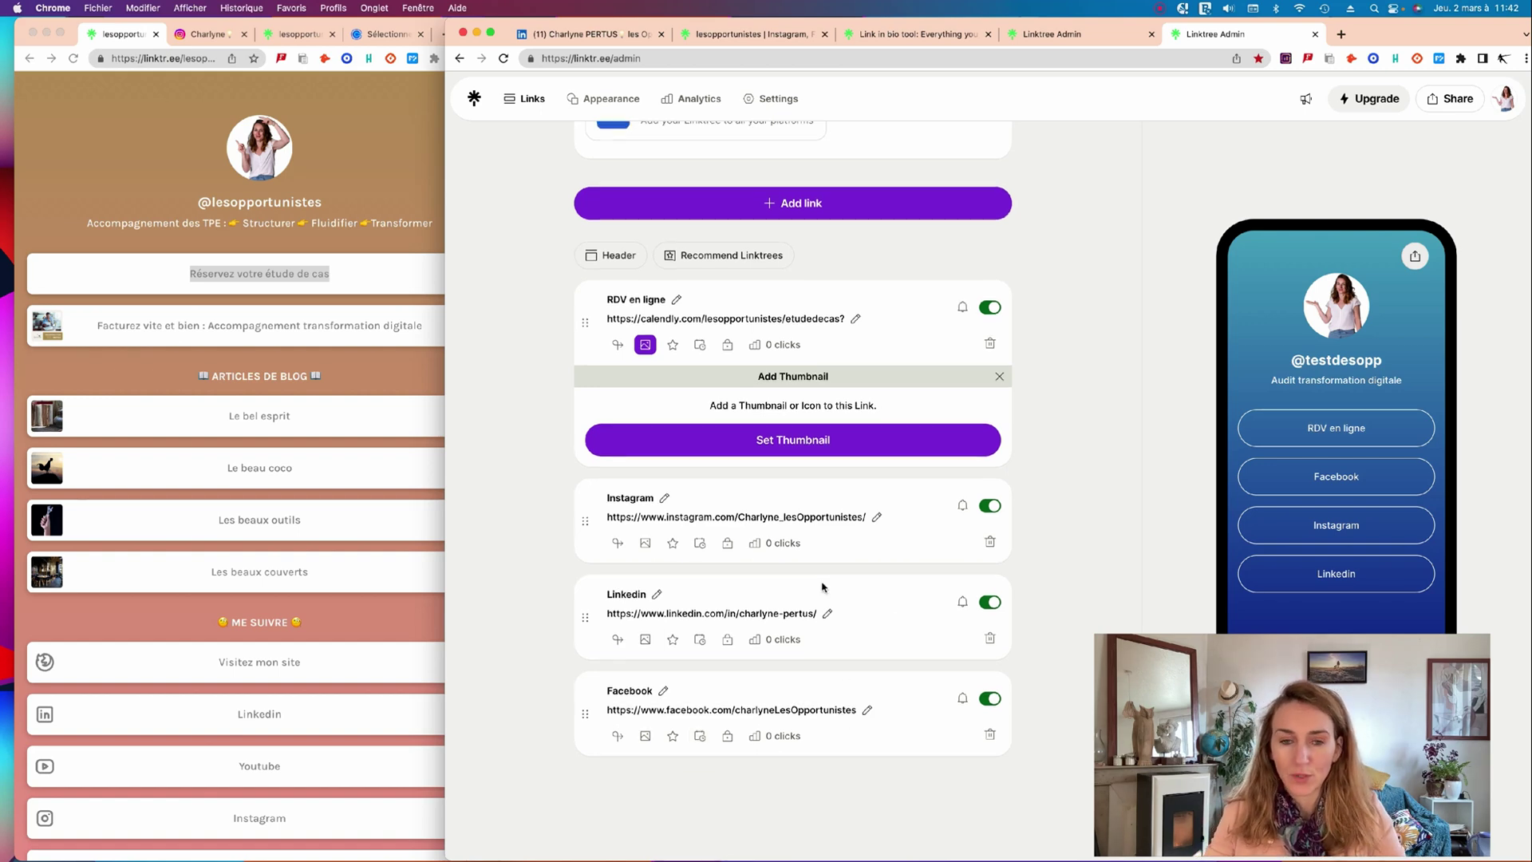
left_click(998, 375)
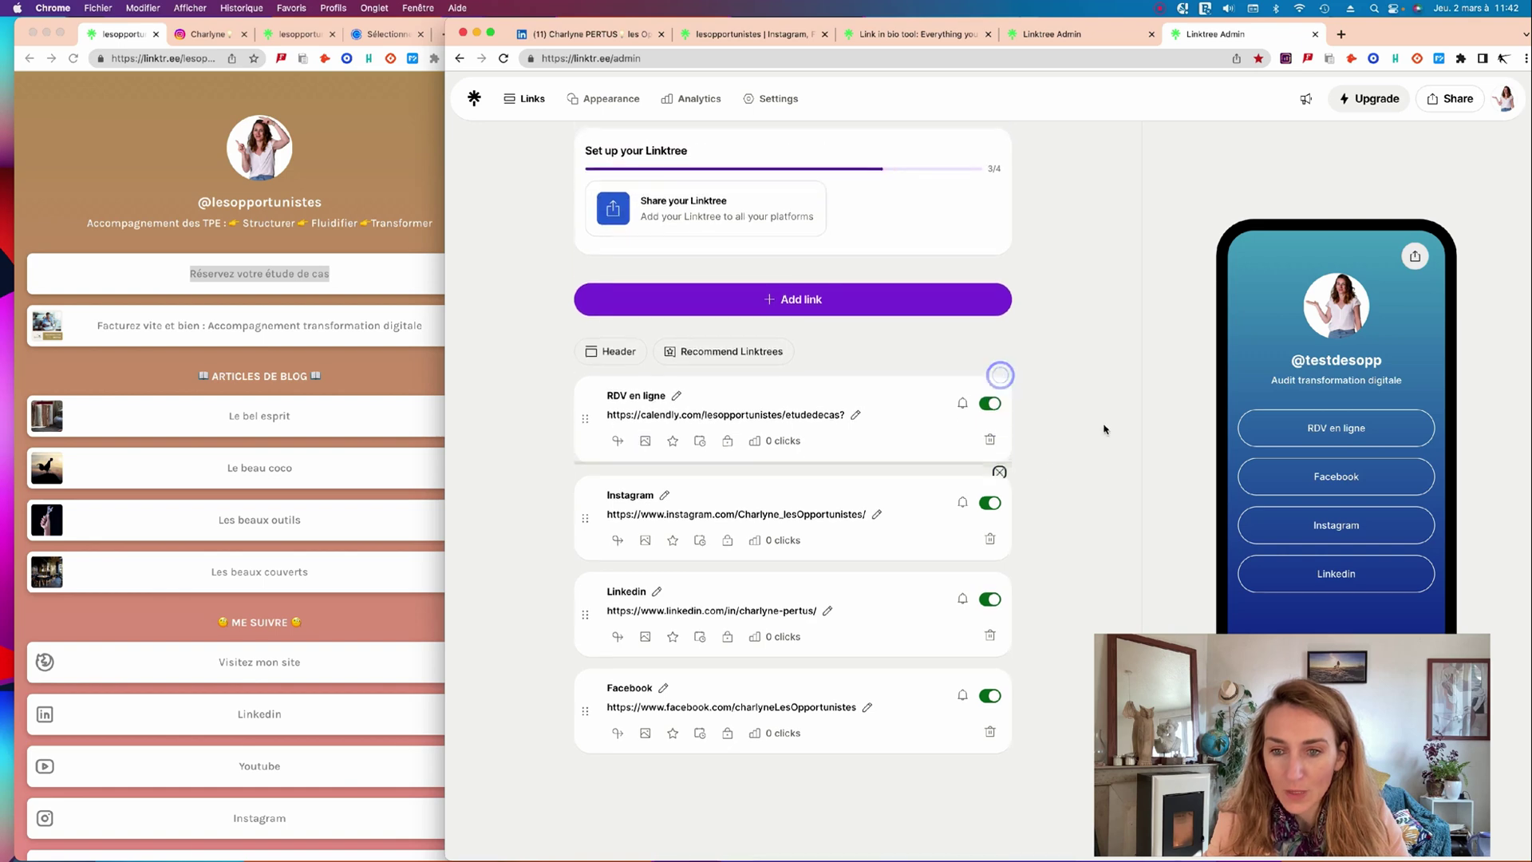
Return to the link editor and add a Header block to the link list.
left_click(319, 372)
left_click(349, 378)
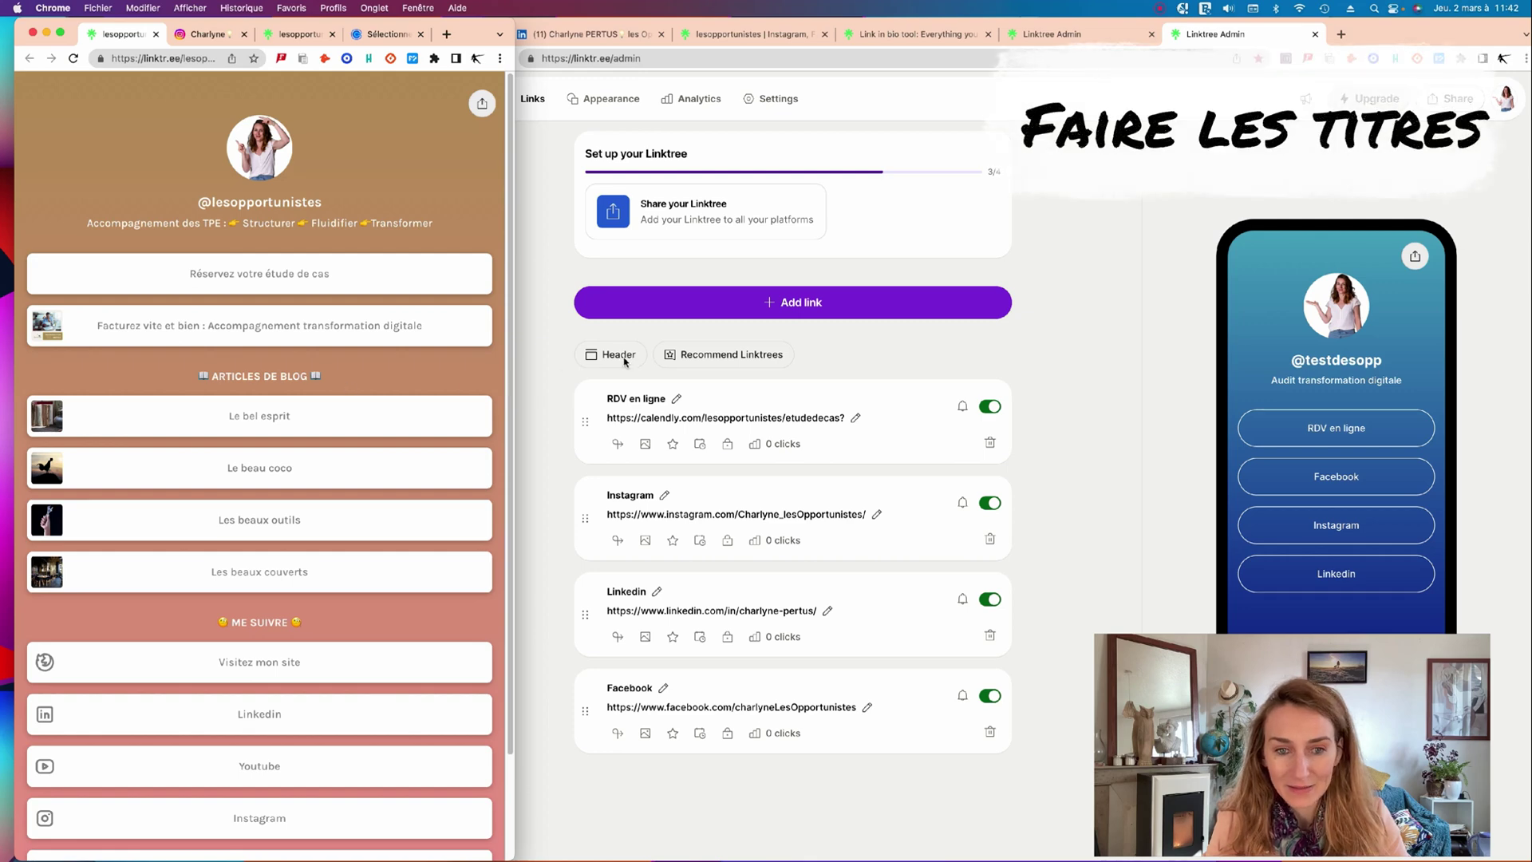
left_click(617, 357)
left_click(617, 356)
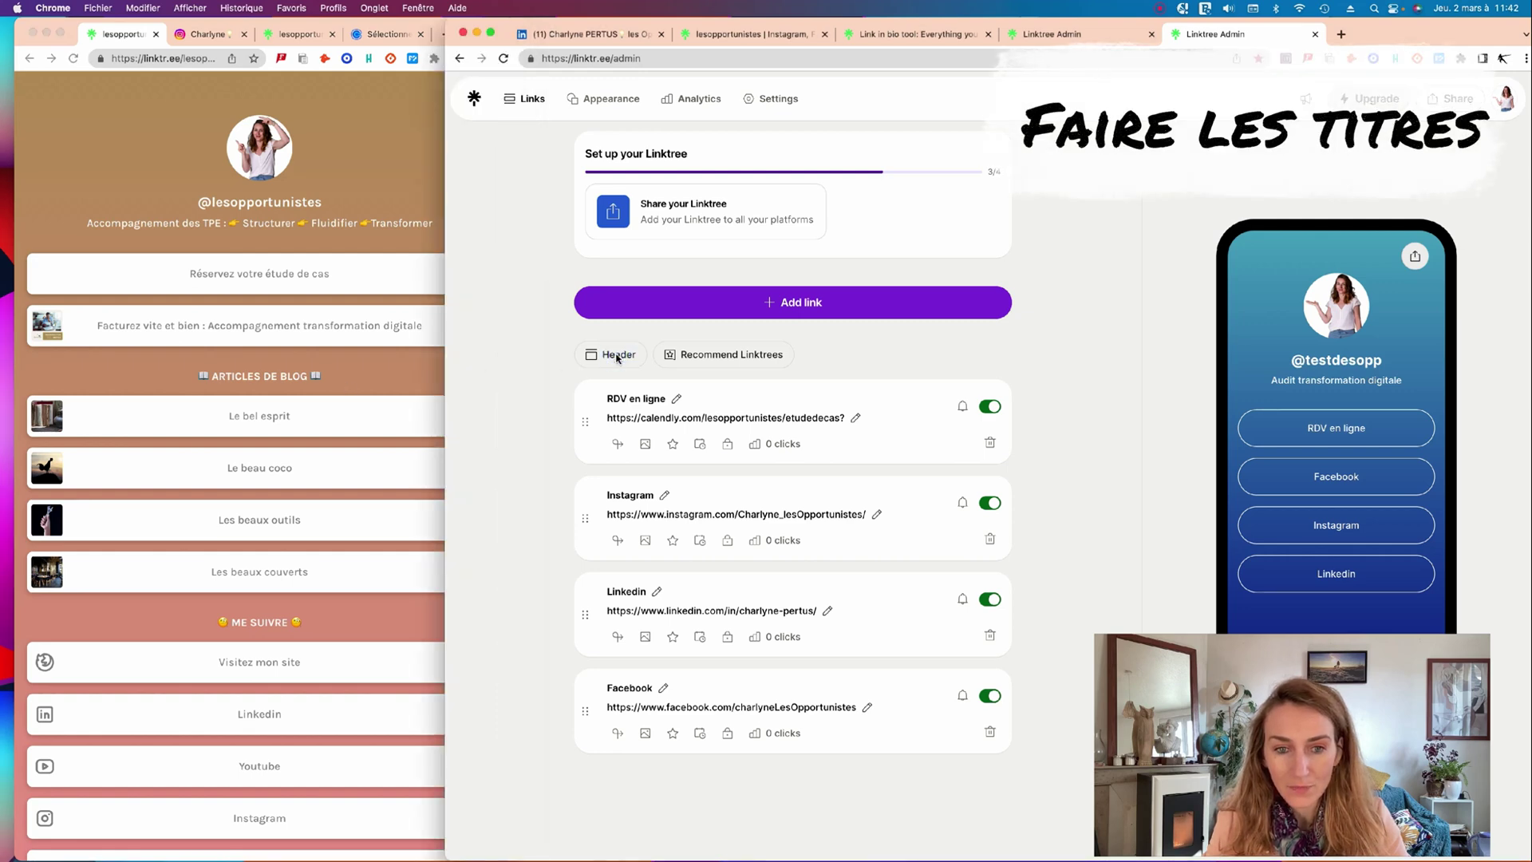
left_click(591, 354)
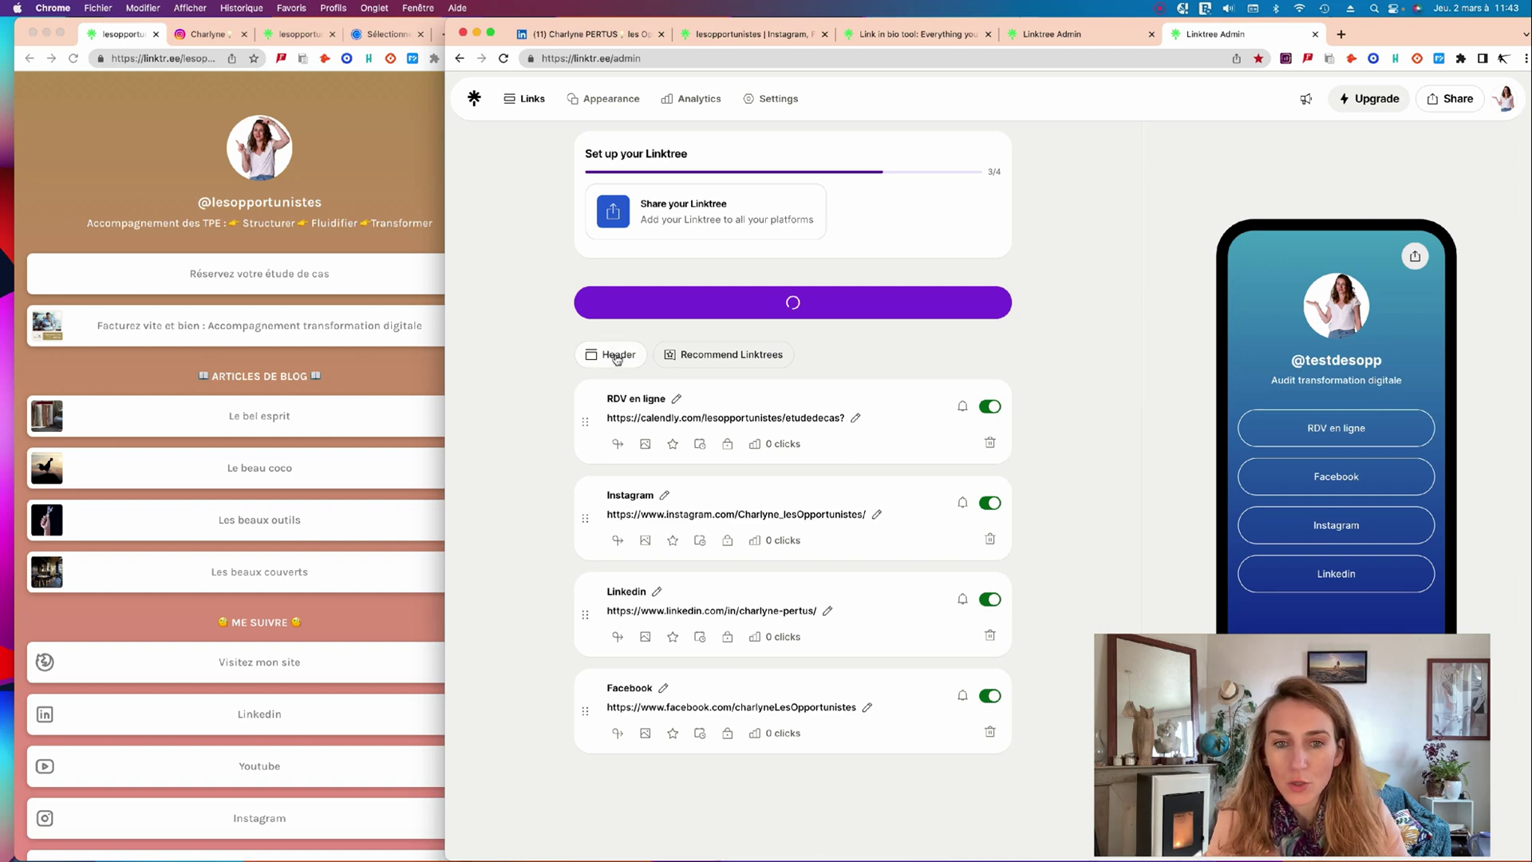
Delete the duplicate header and title the remaining one 'Réseaux sociaux'.
left_click(990, 533)
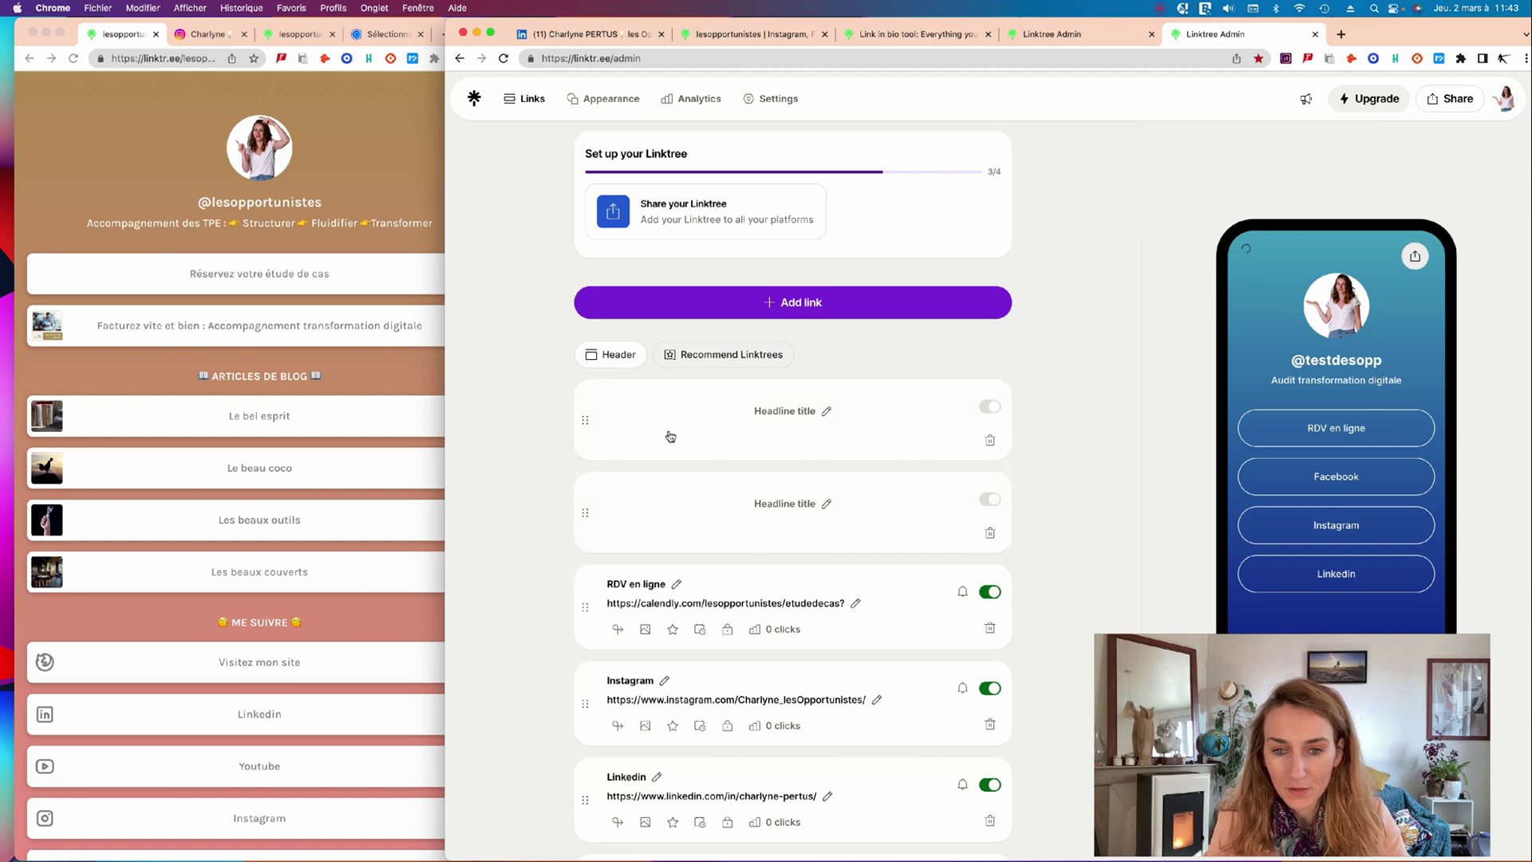
left_click(957, 631)
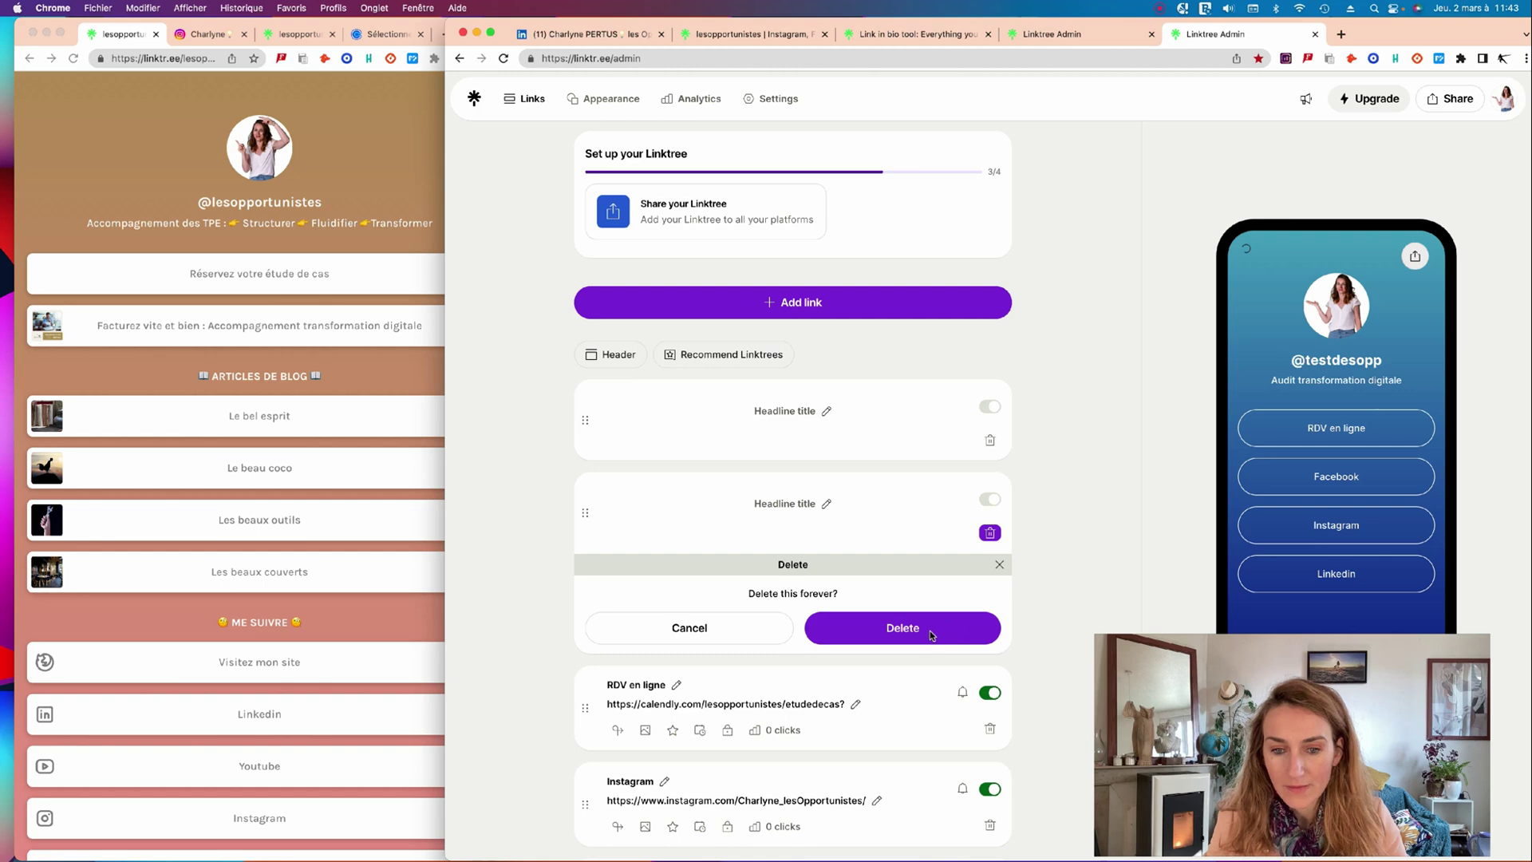
left_click(798, 411)
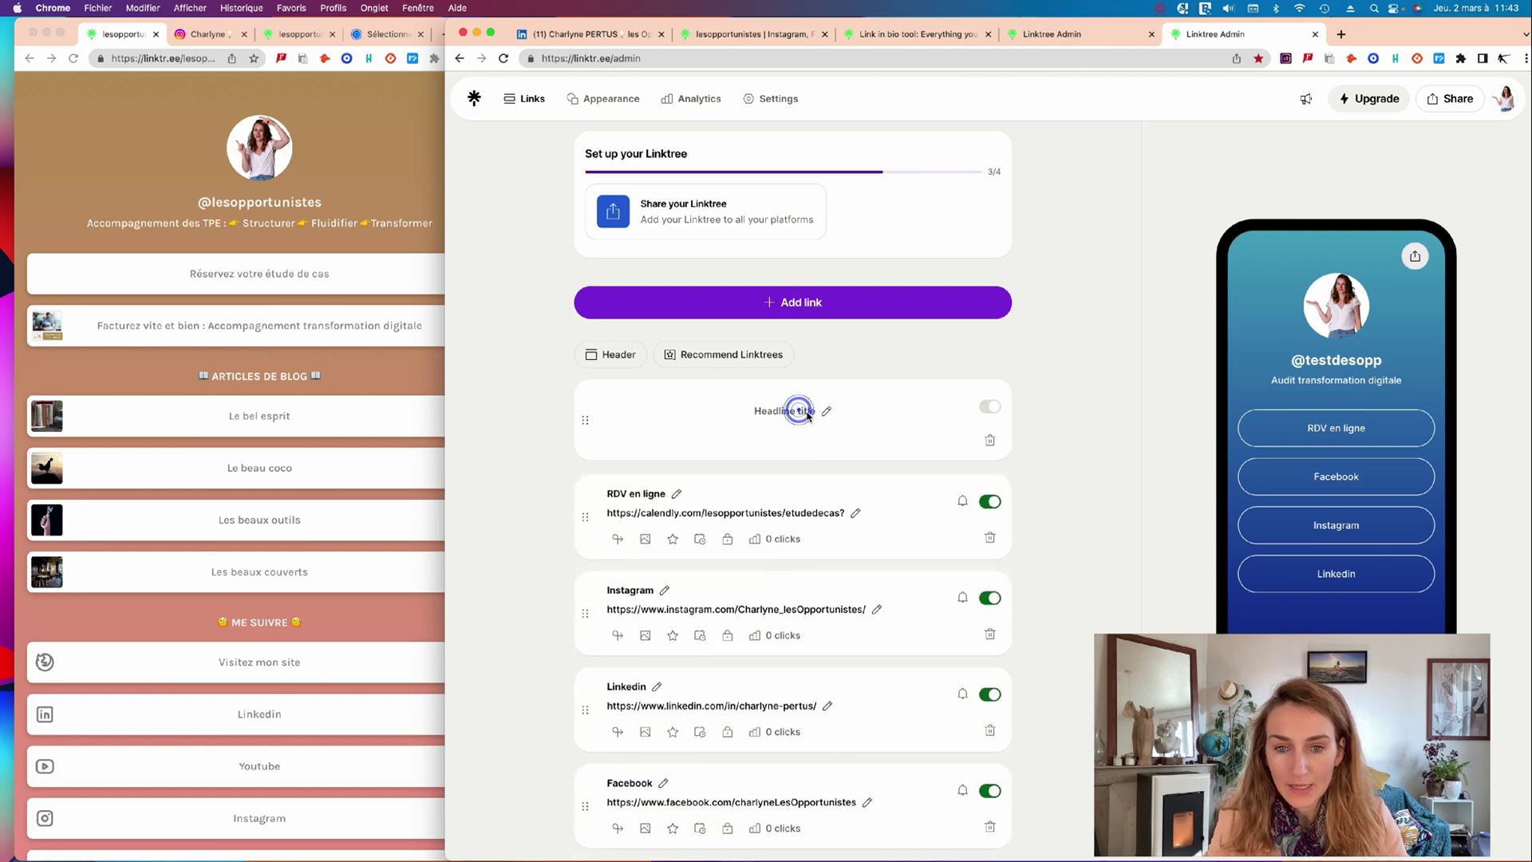
left_click(795, 411)
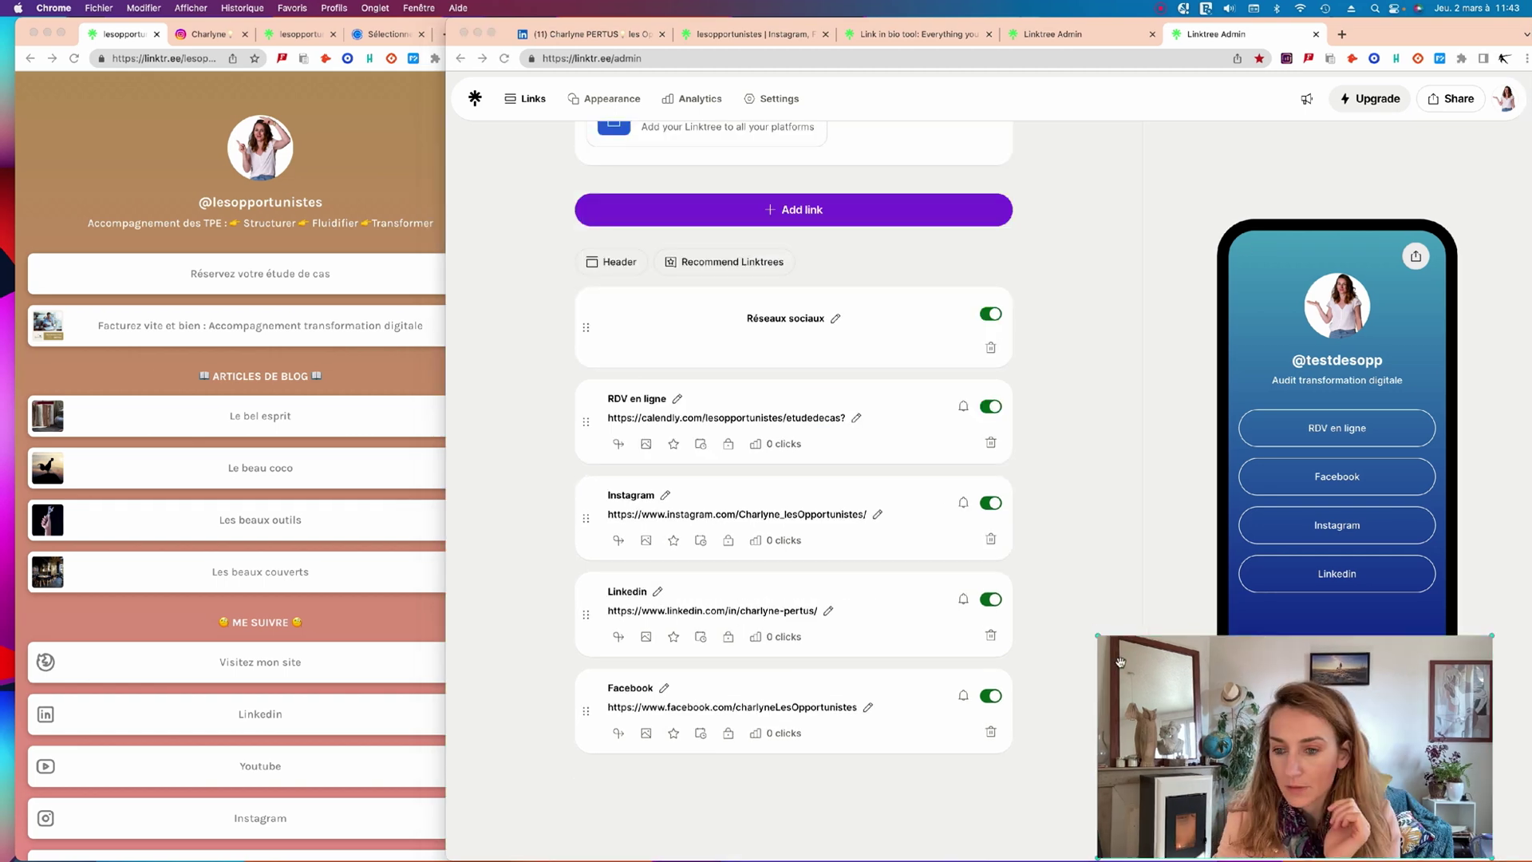
left_click_drag(1094, 633, 1180, 711)
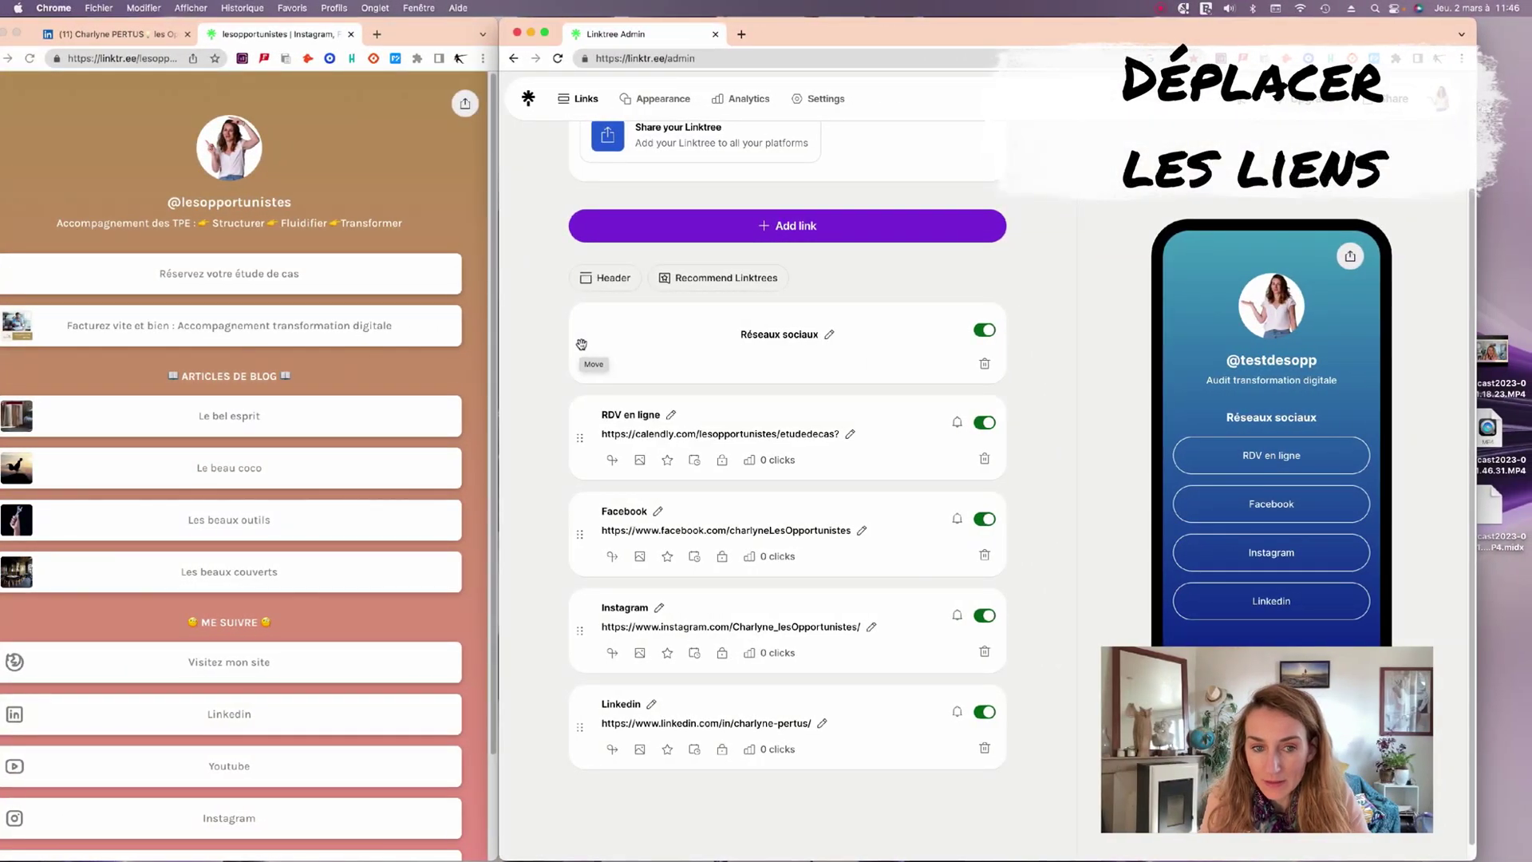
left_click_drag(580, 345, 574, 582)
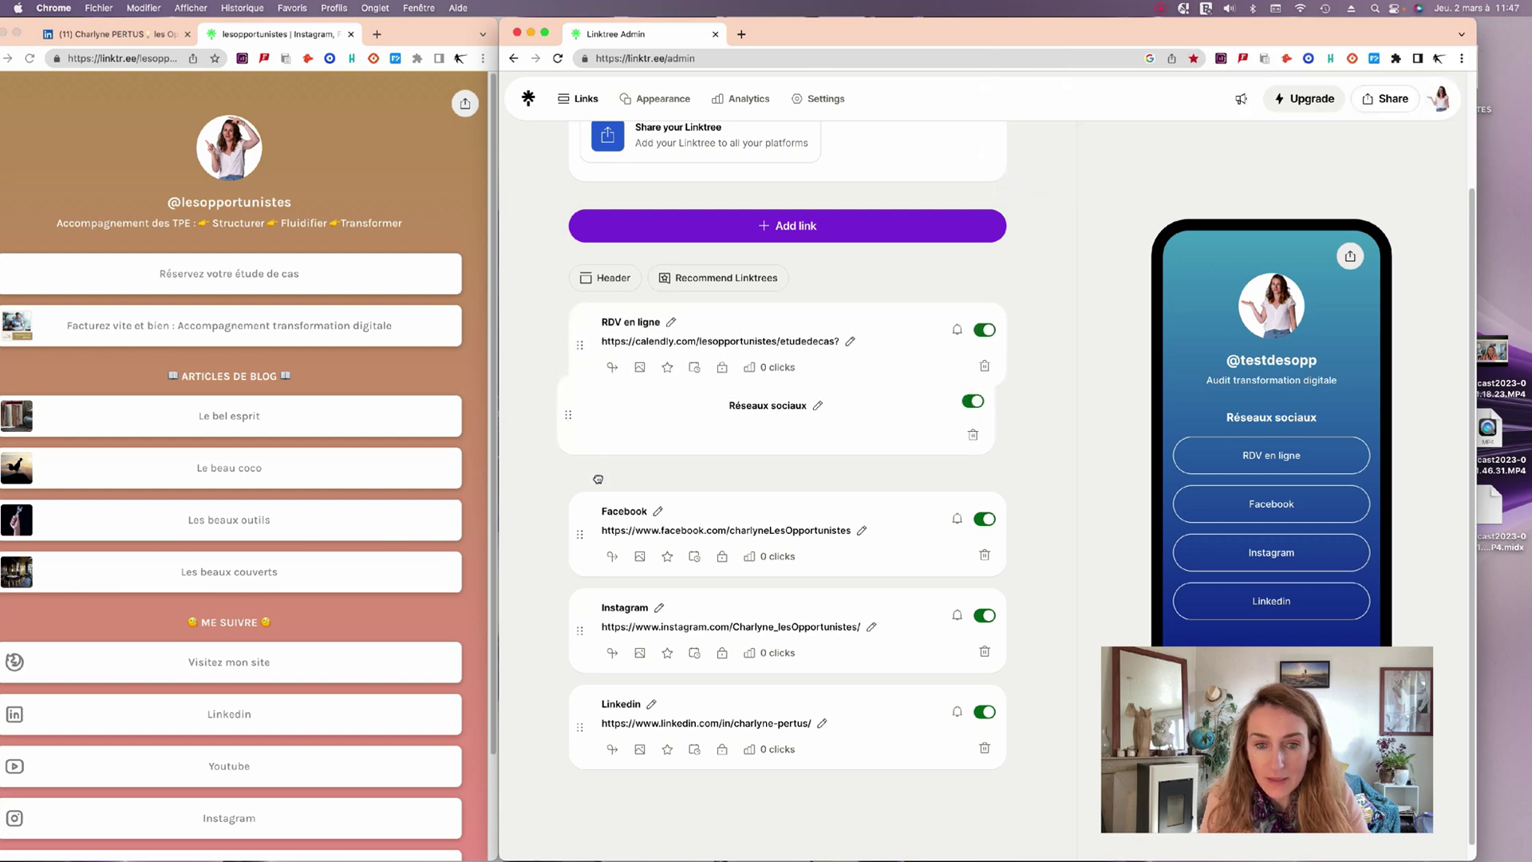
left_click_drag(598, 479, 580, 448)
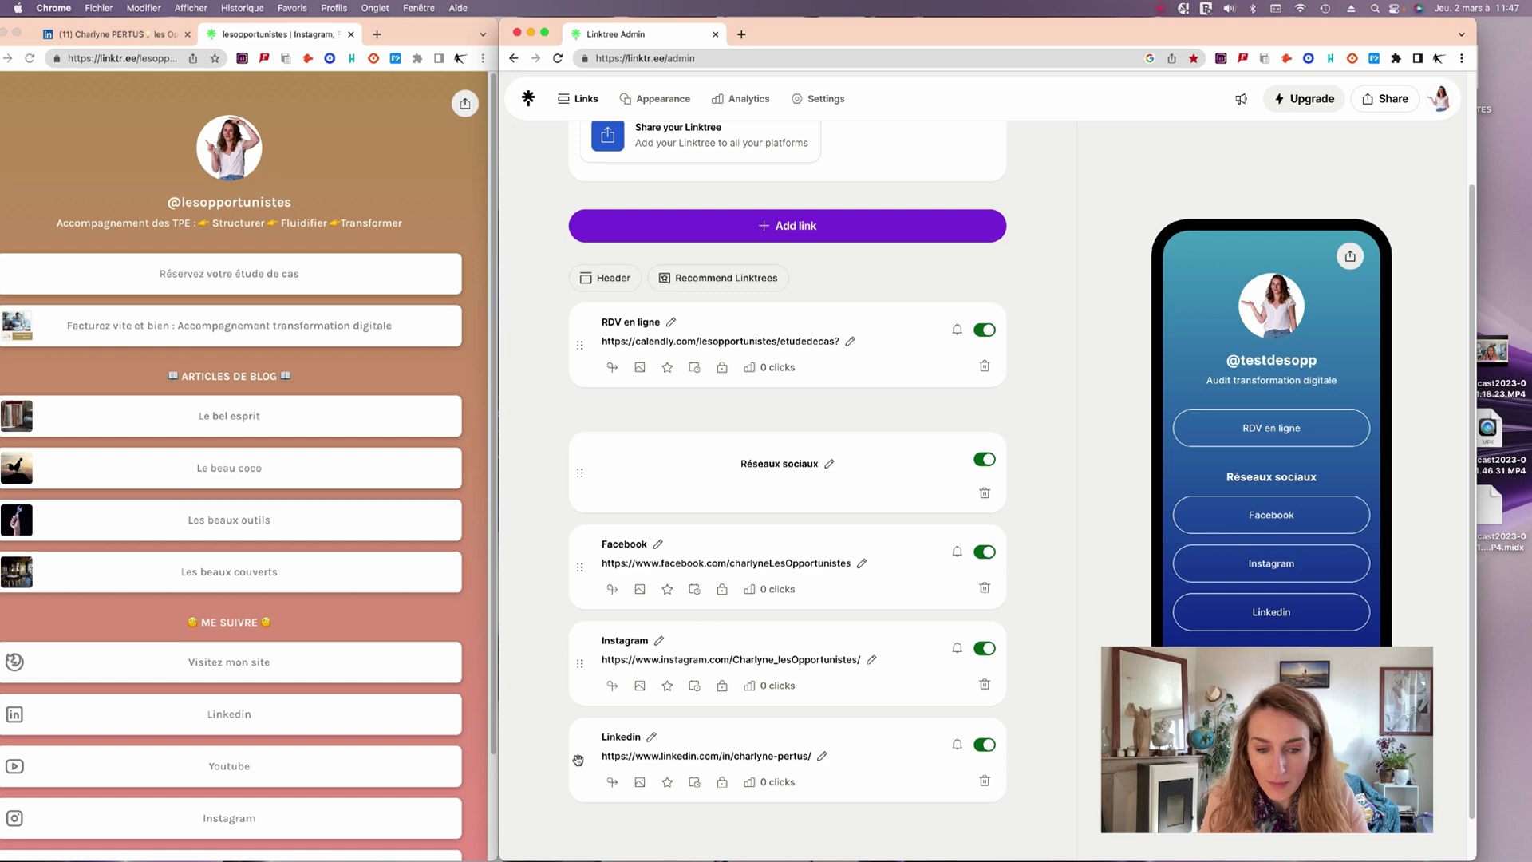
left_click_drag(579, 759, 585, 562)
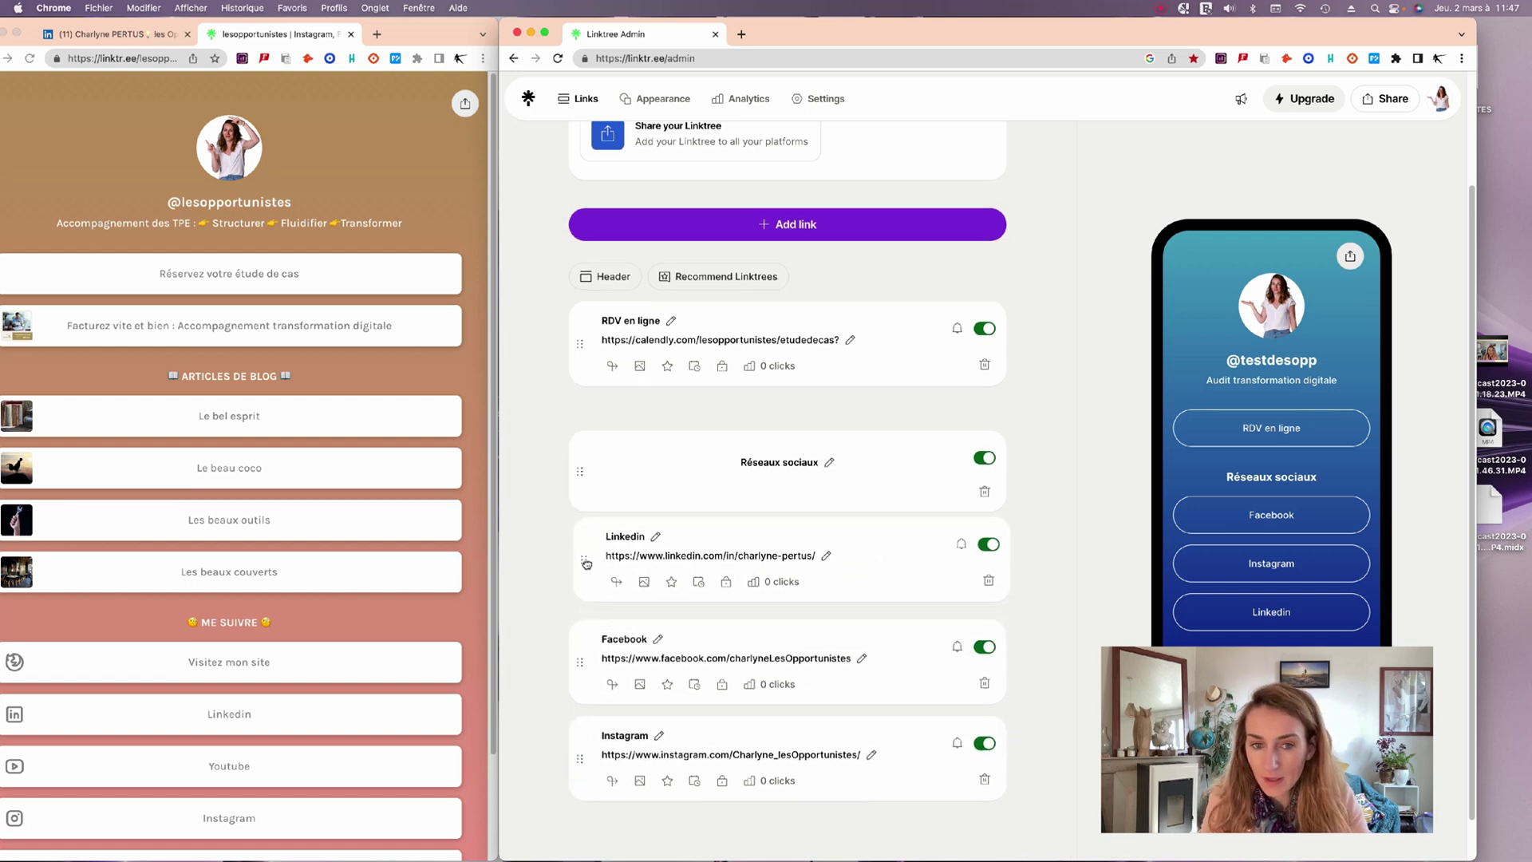
left_click_drag(586, 564, 586, 564)
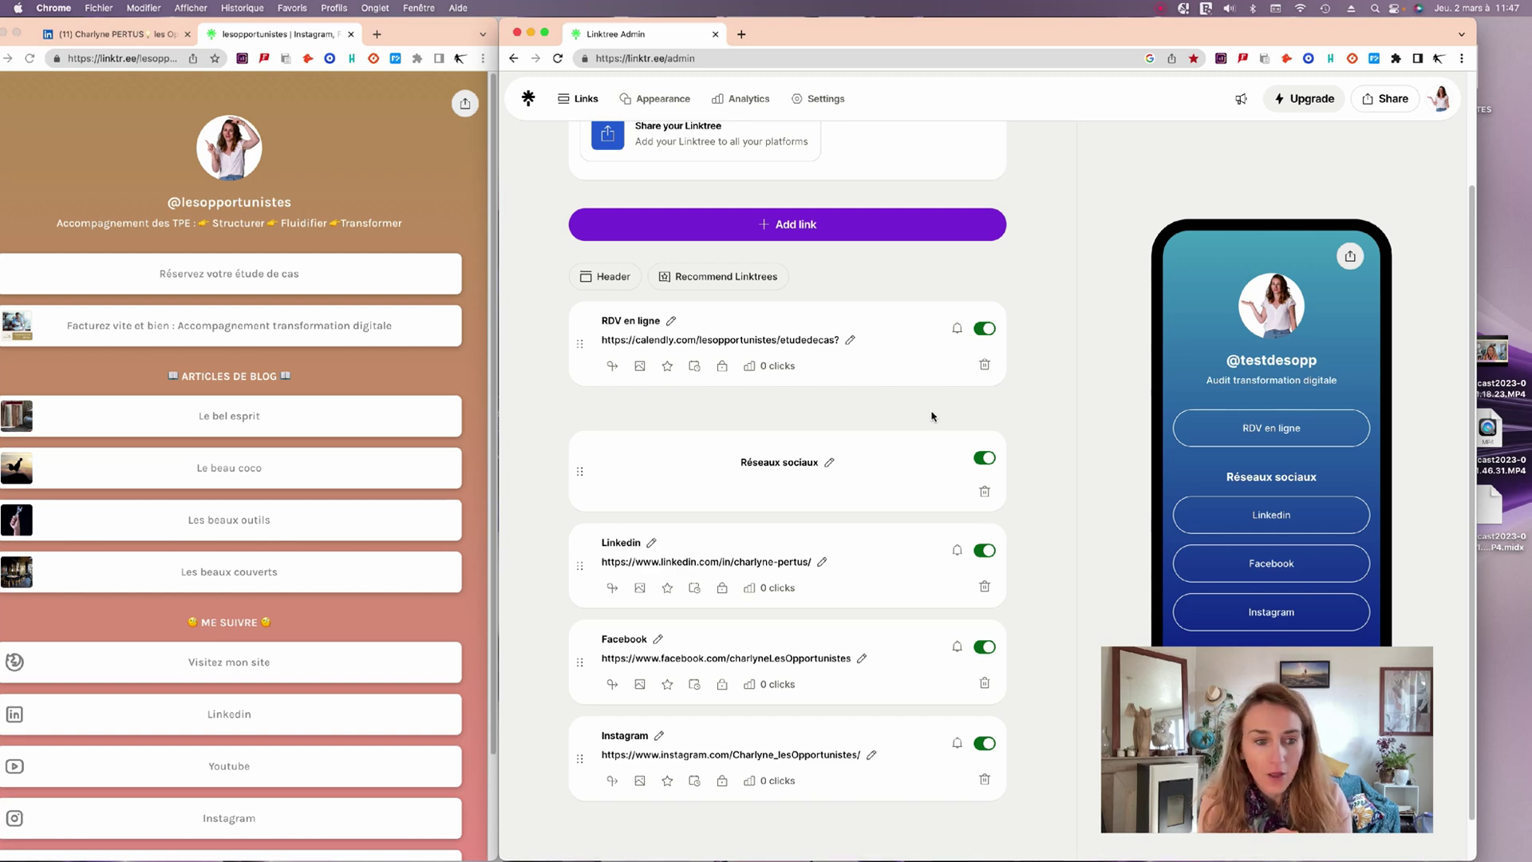
Widen the public lesopportunistes page window and scroll through its buttons and background.
left_click_drag(448, 42, 477, 42)
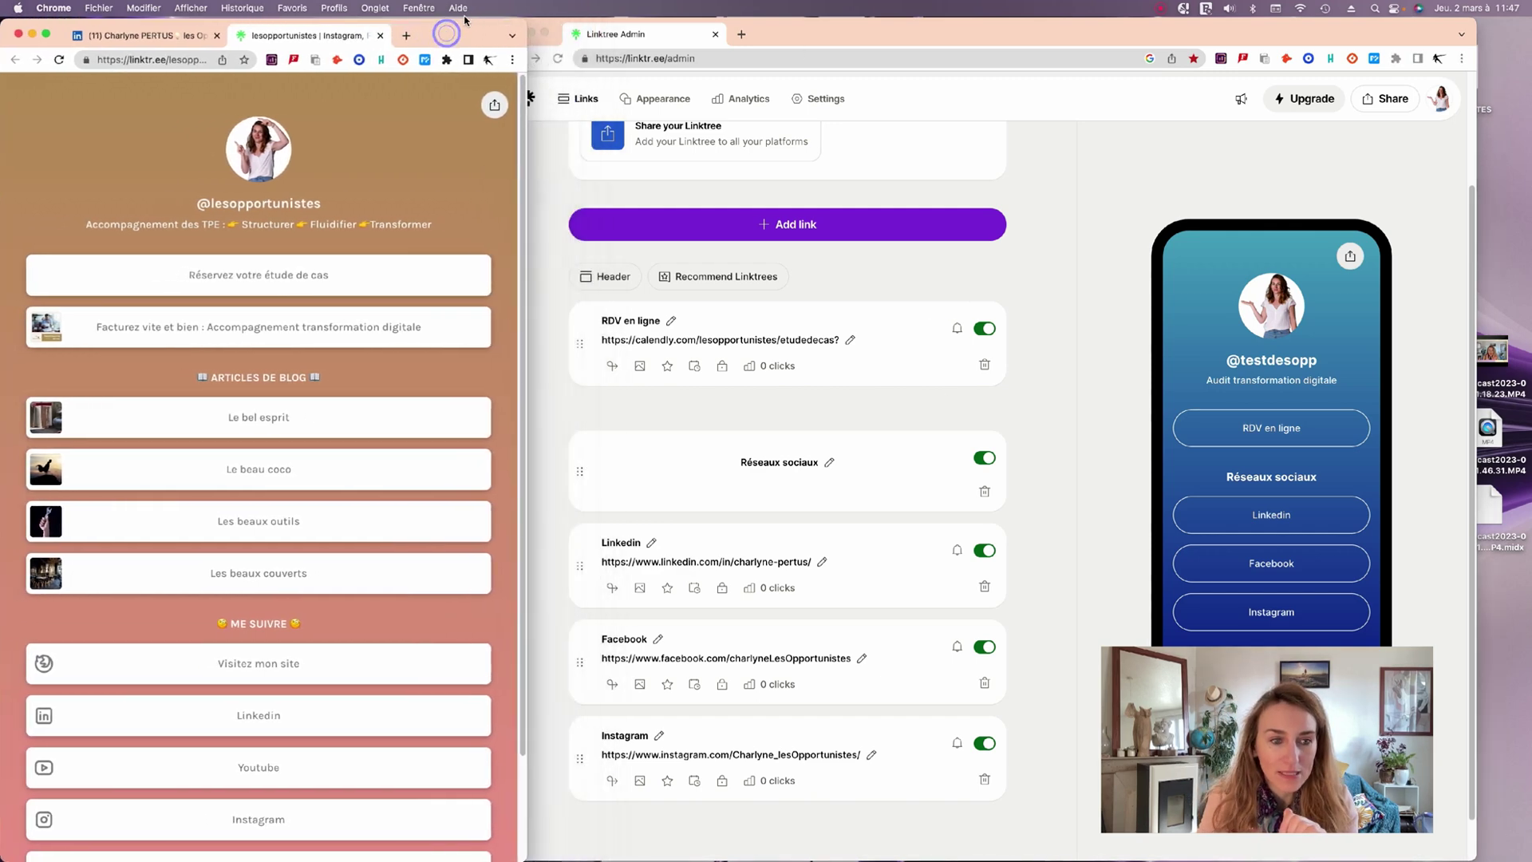
left_click_drag(528, 146, 954, 146)
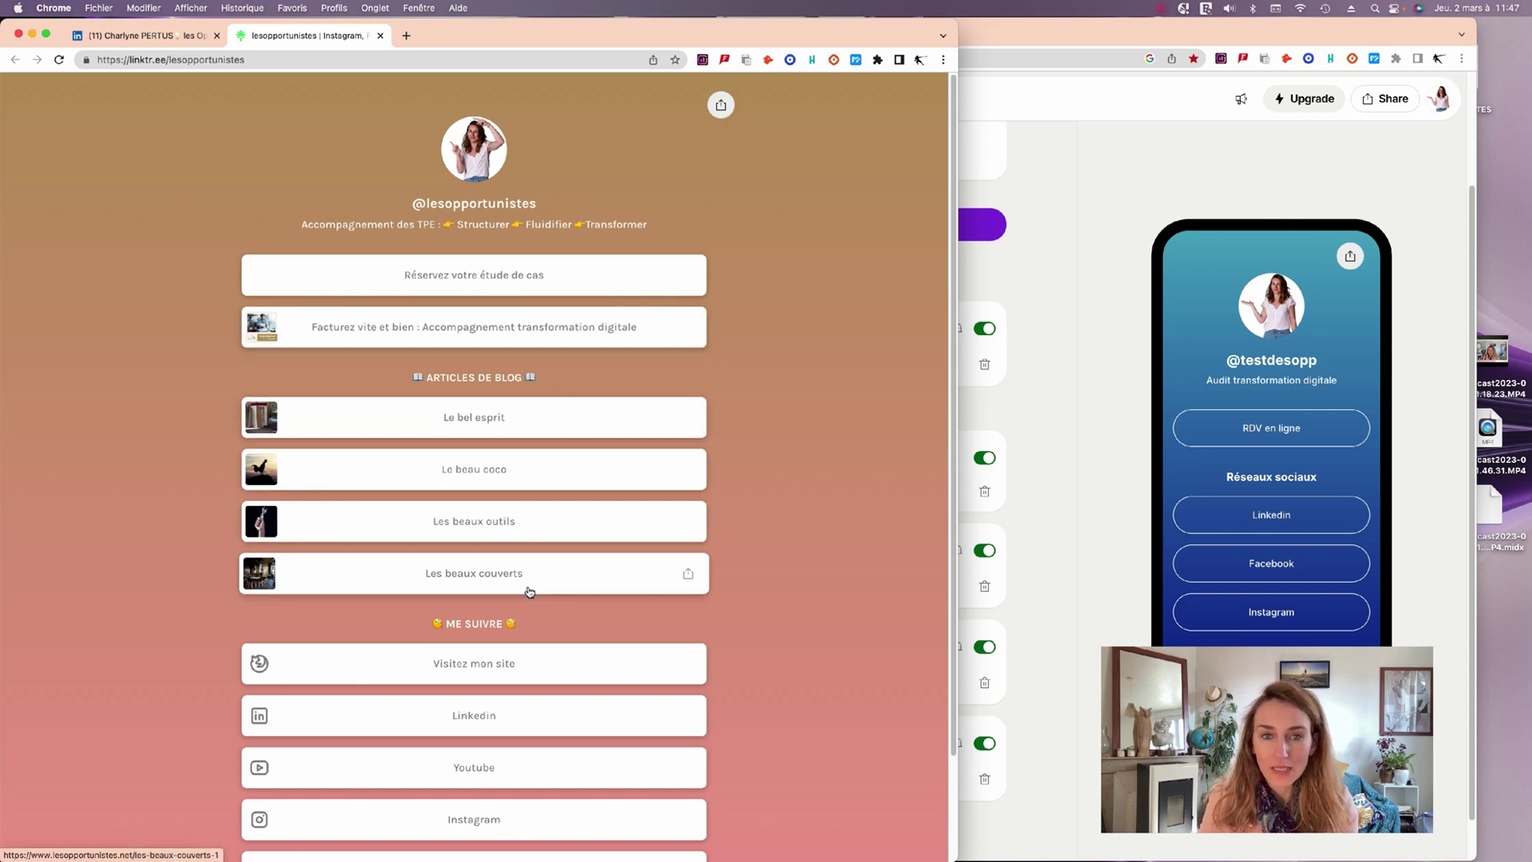
scroll(559, 495, "down", 3)
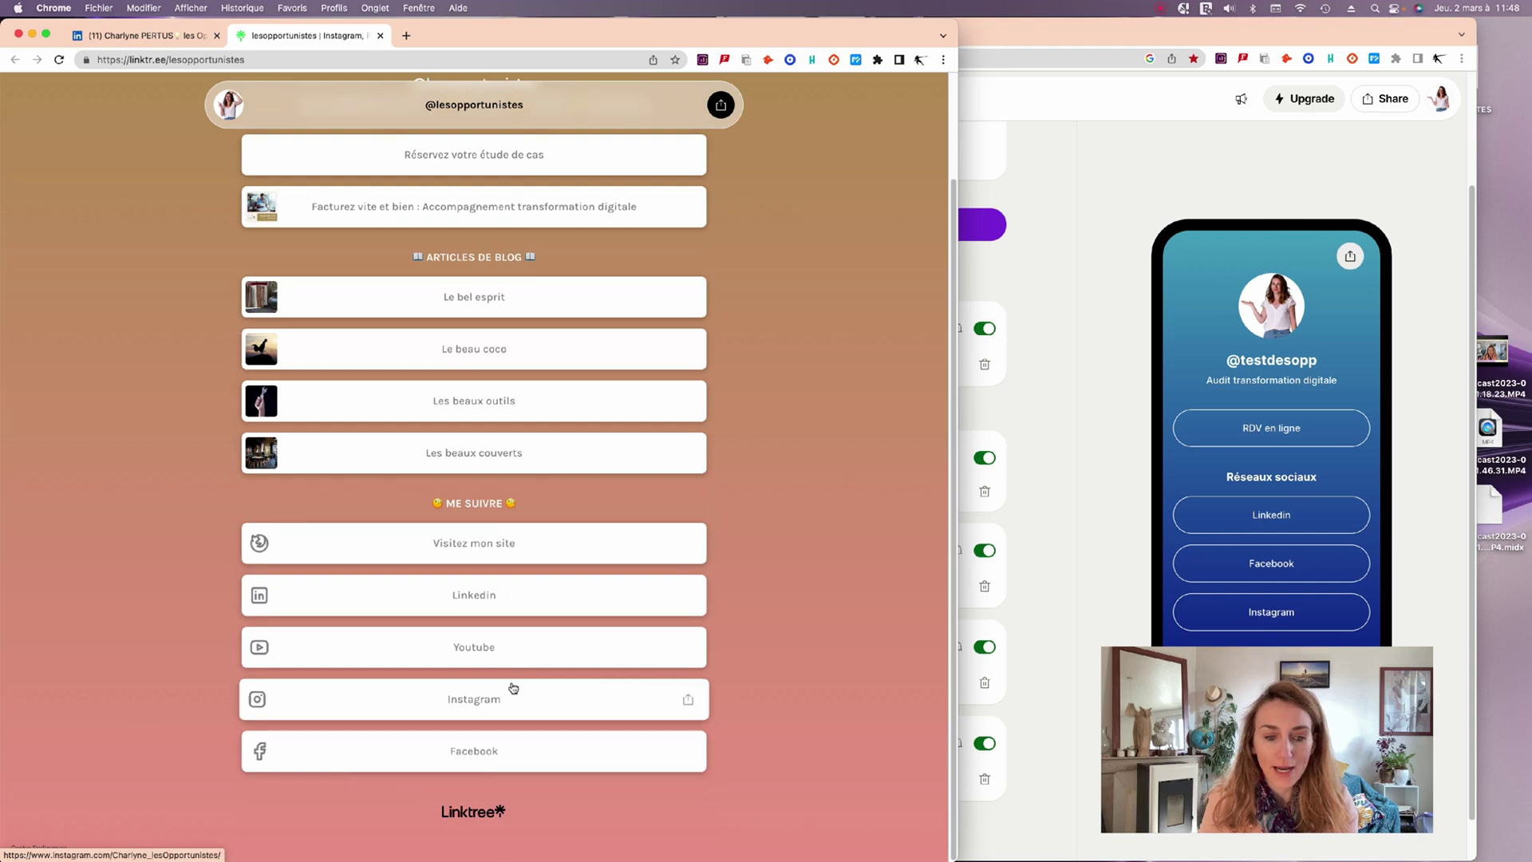
scroll(510, 686, "up", 3)
scroll(636, 578, "down", 3)
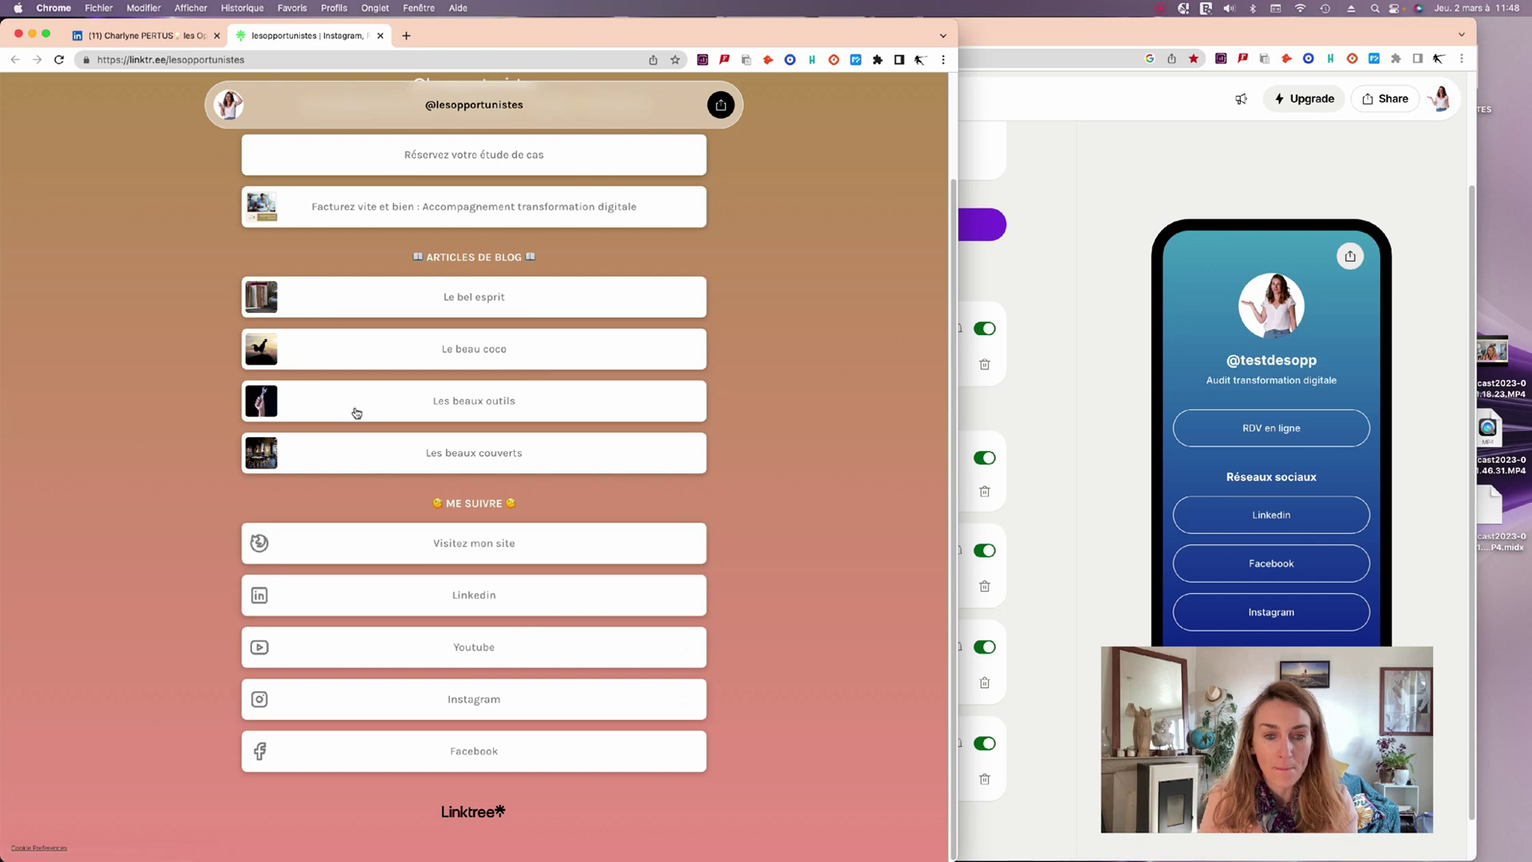
scroll(273, 455, "up", 3)
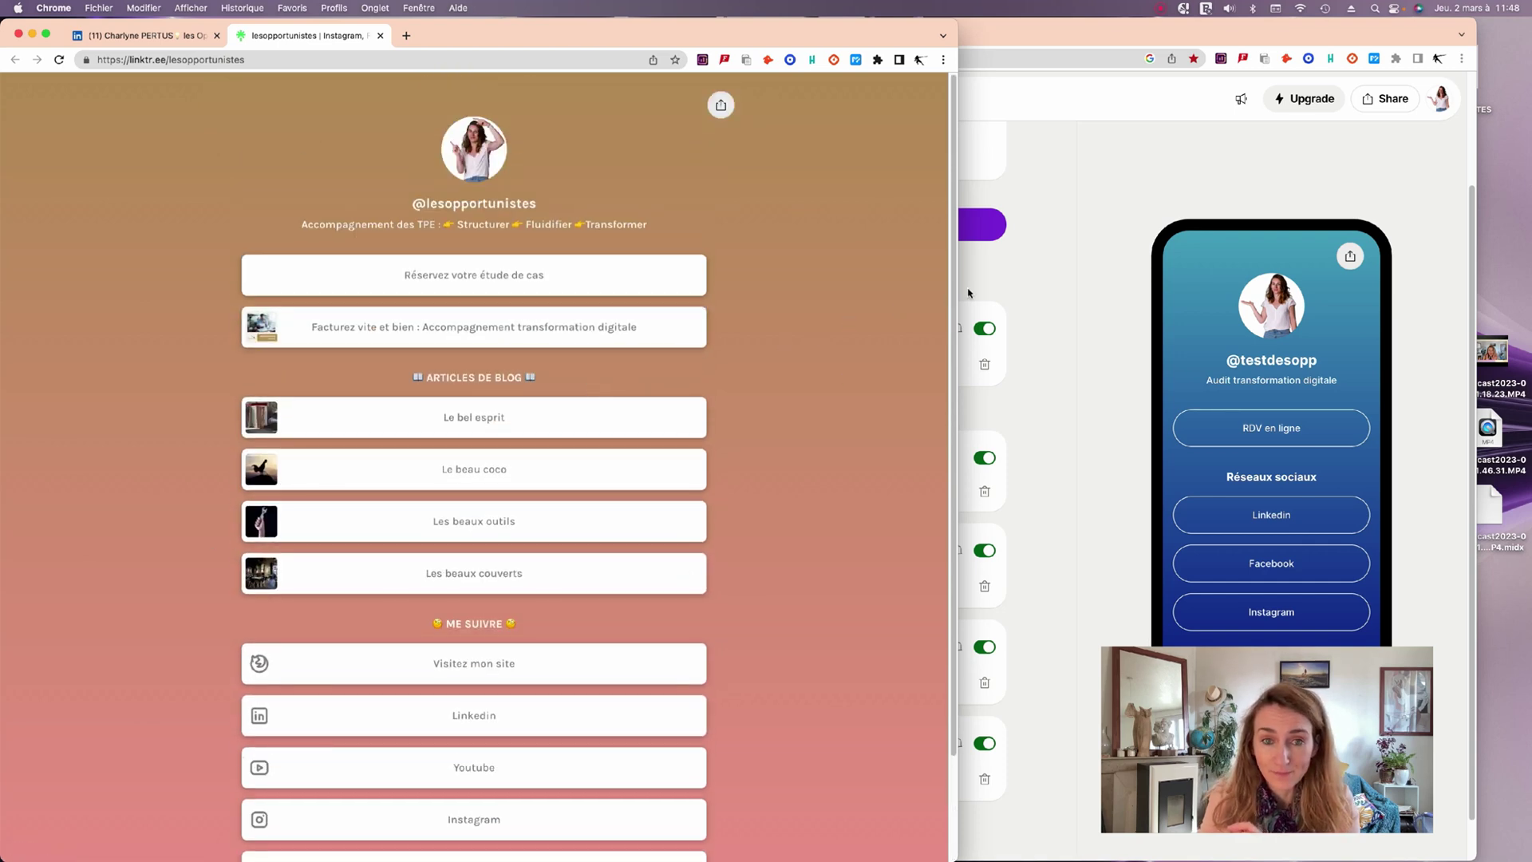
Narrow the public page window to reveal the admin editor and scroll its Links list.
left_click_drag(958, 286, 507, 239)
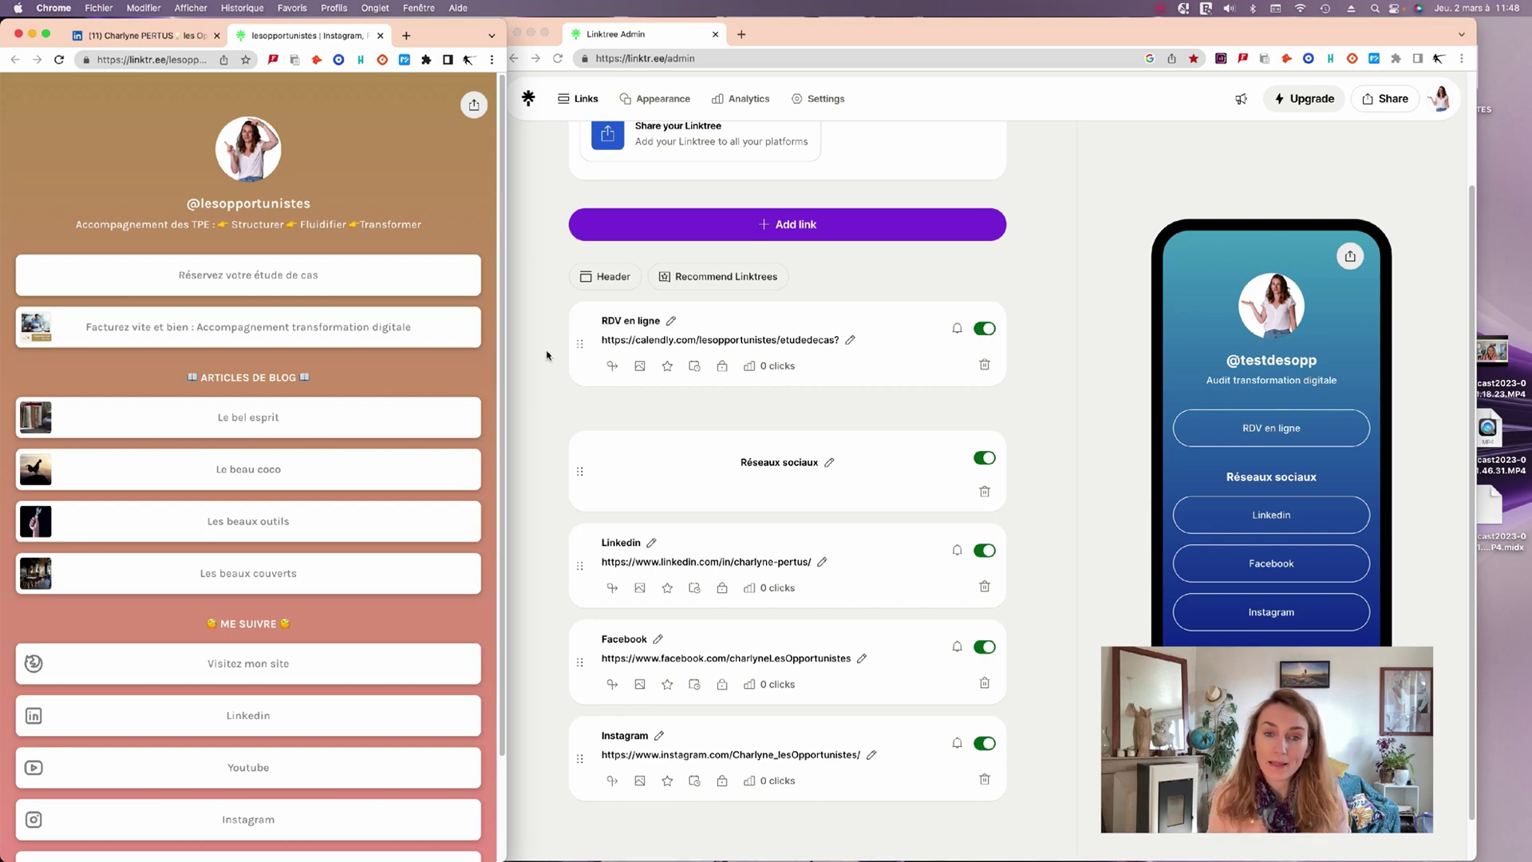
scroll(805, 436, "up", 3)
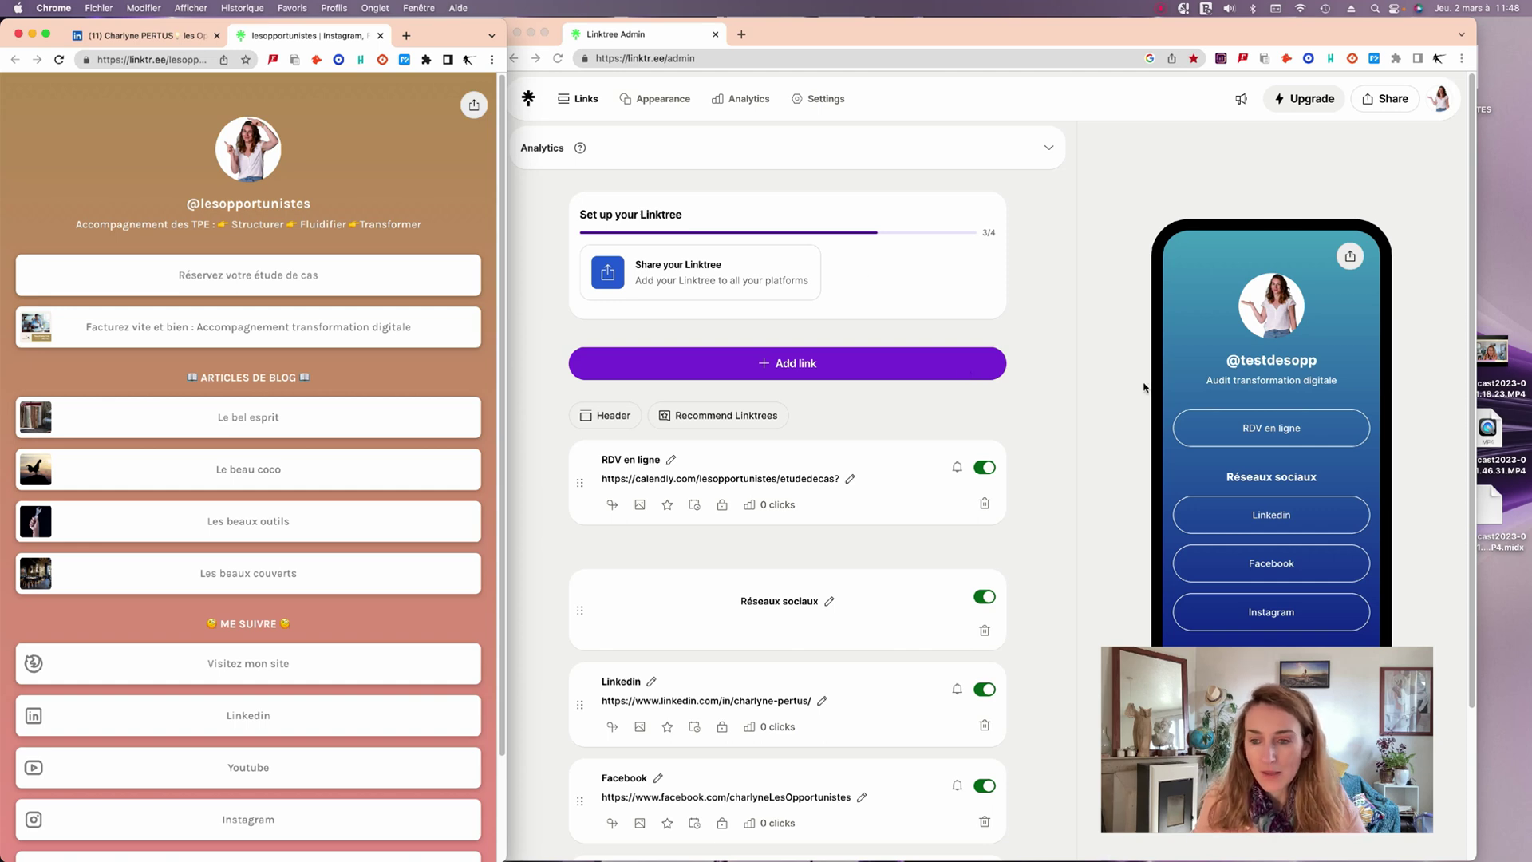
scroll(1146, 389, "down", 4)
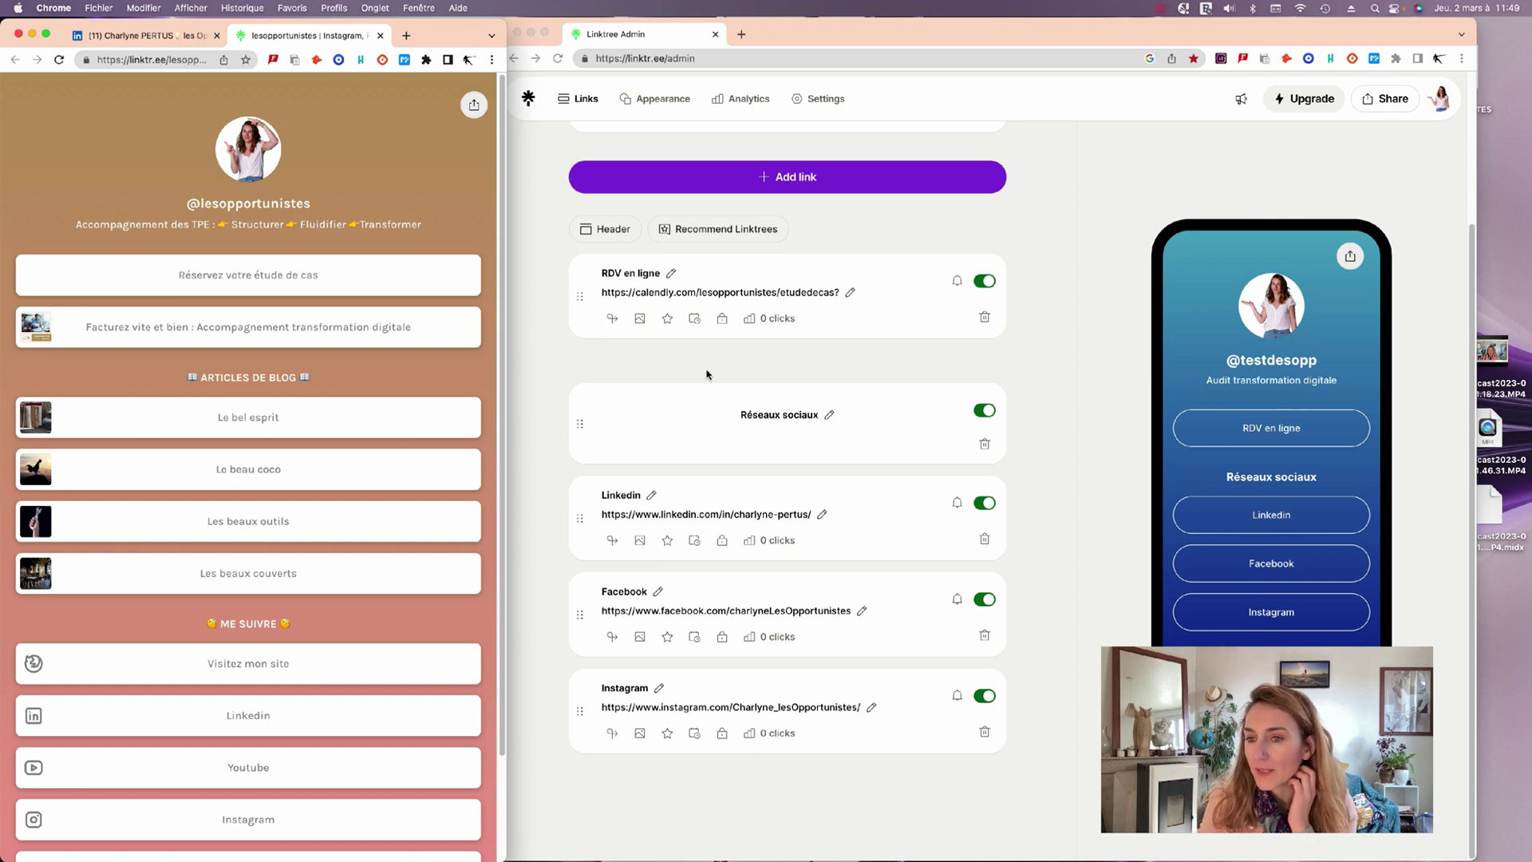
scroll(703, 391, "up", 1)
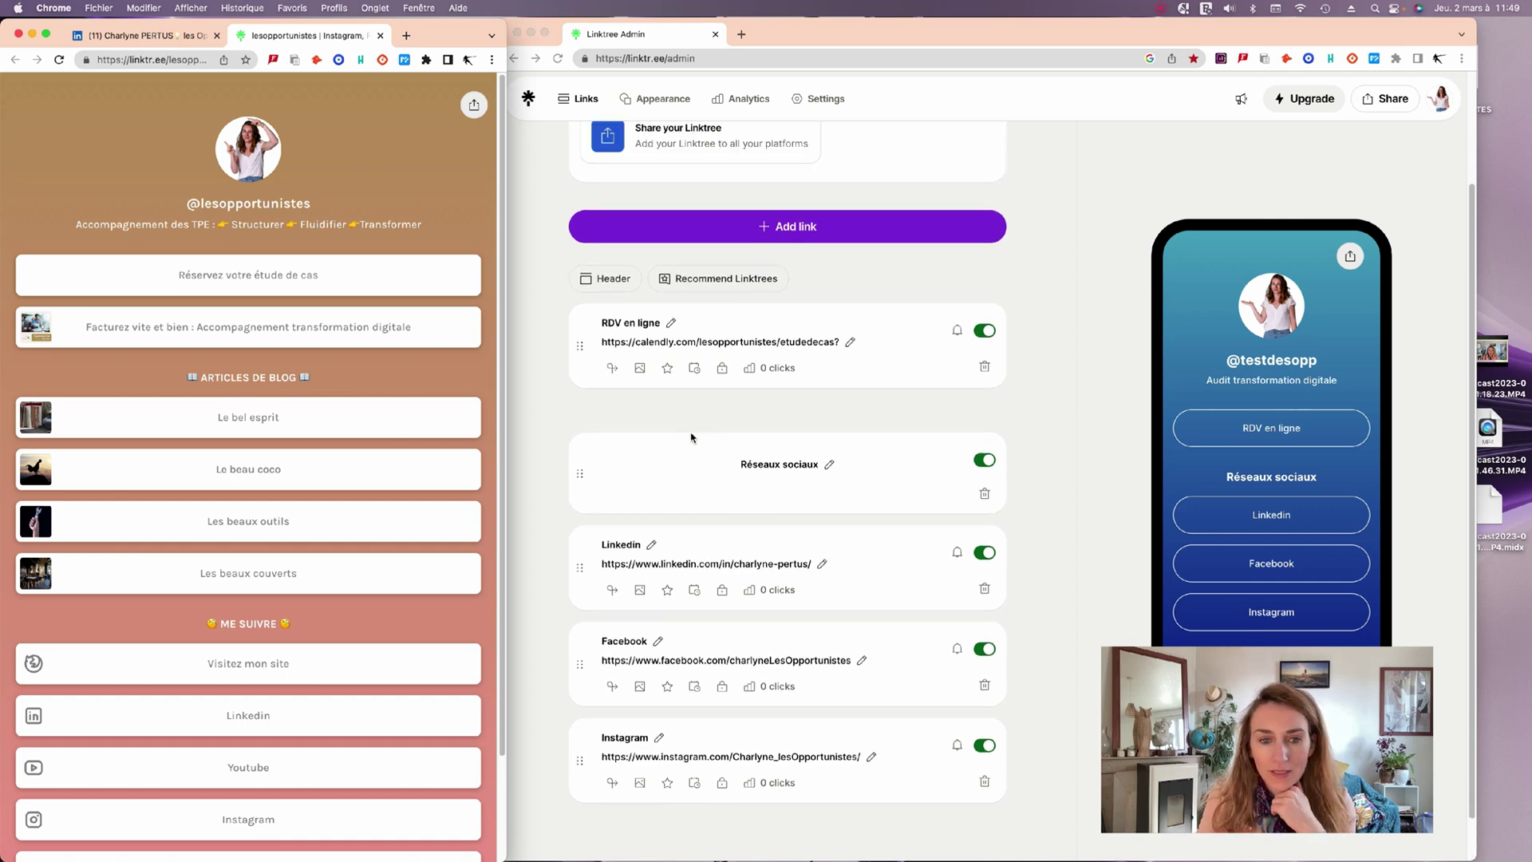
scroll(691, 437, "up", 3)
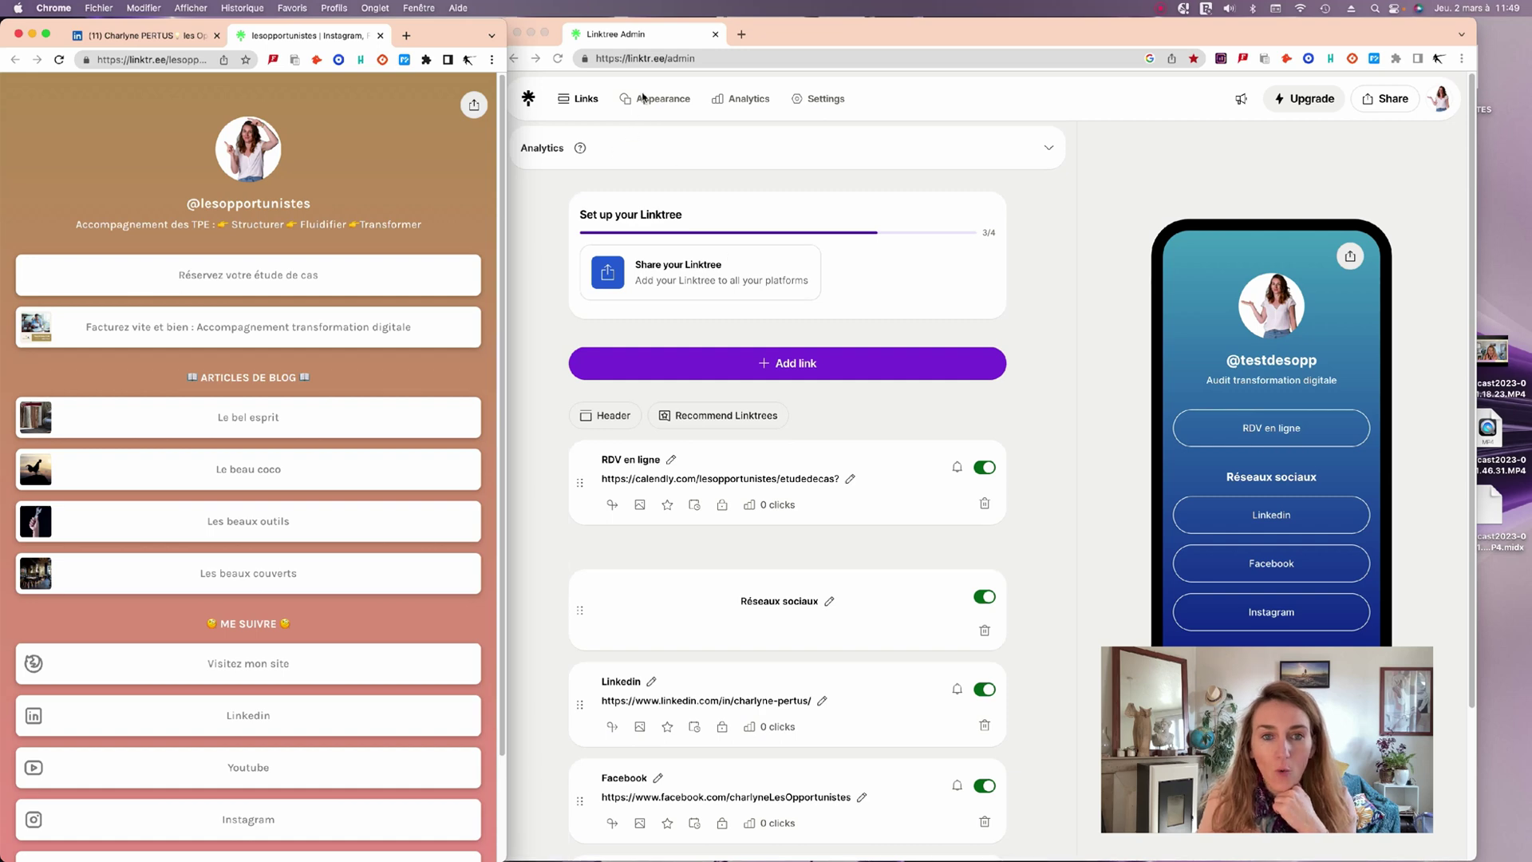
Open Appearance and scroll the Themes grid down to the Custom appearance Backgrounds.
left_click(644, 98)
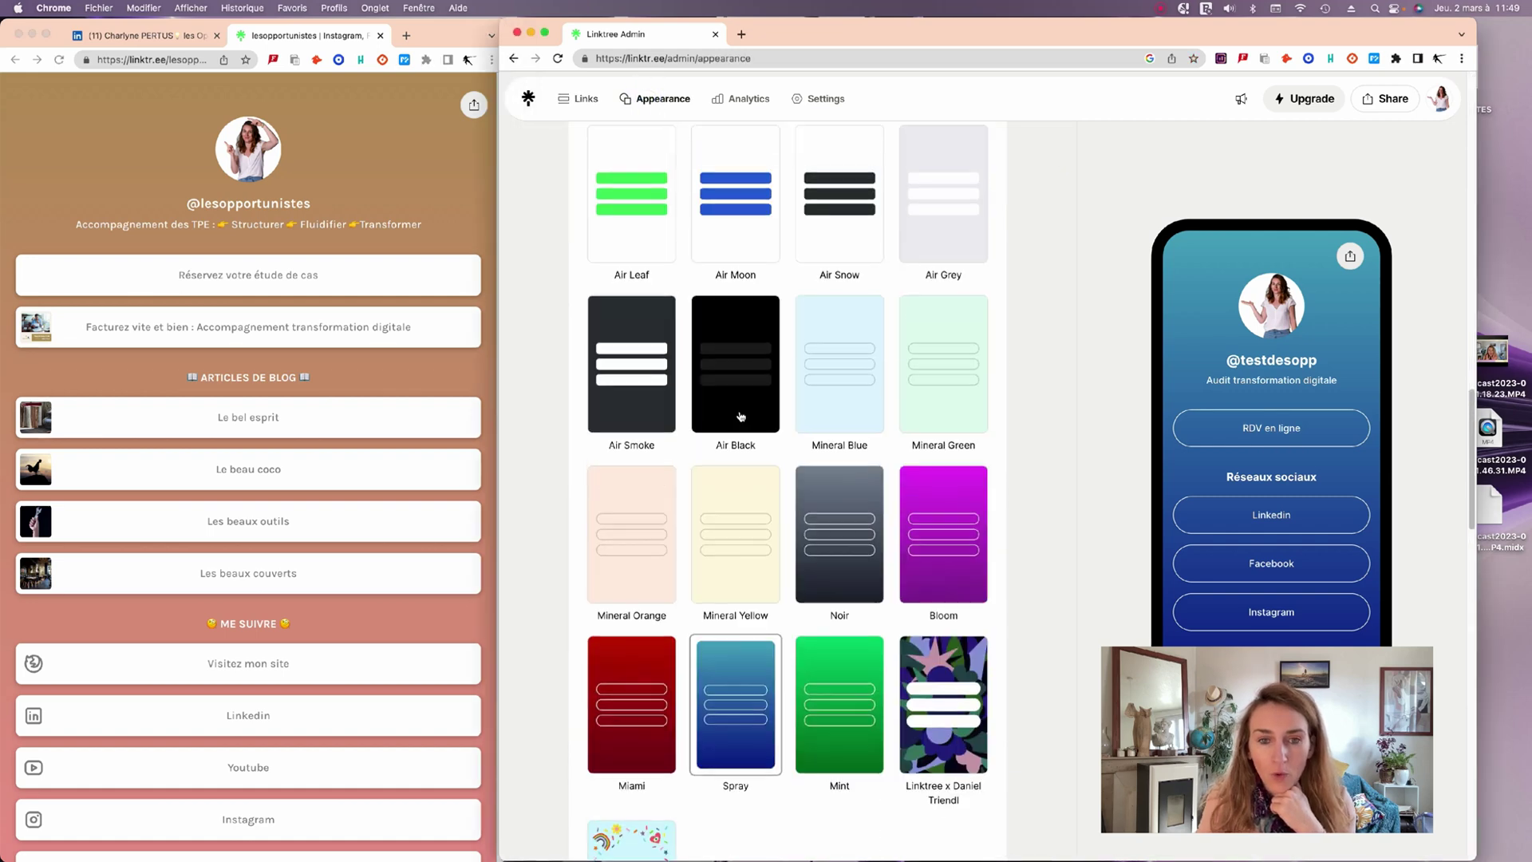
scroll(741, 416, "up", 10)
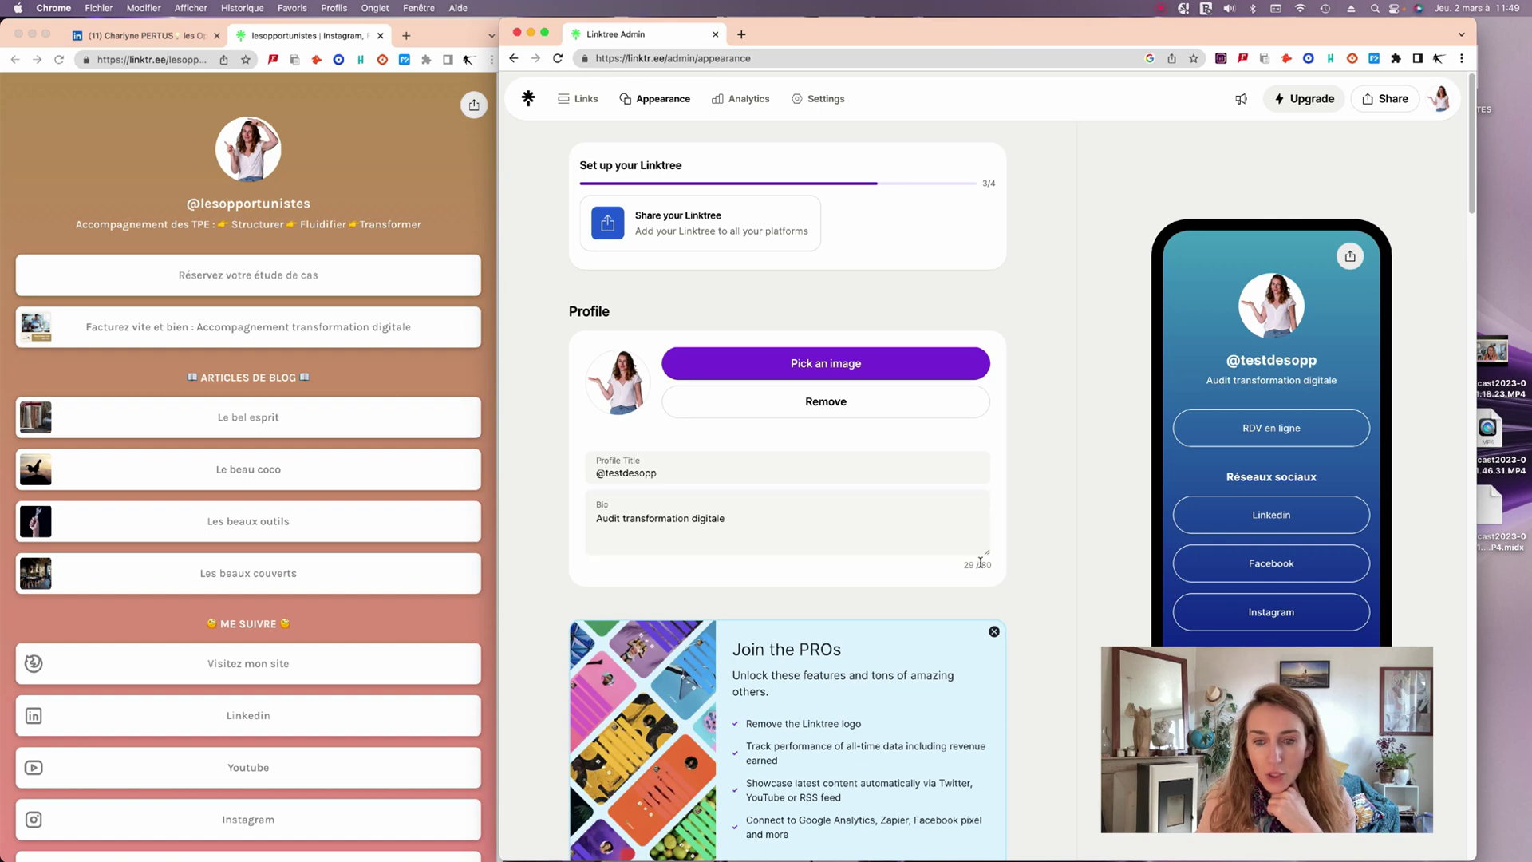
mouse_move(1061, 32)
left_mouse_down()
mouse_move(1089, 32)
mouse_move(1073, 32)
left_mouse_up()
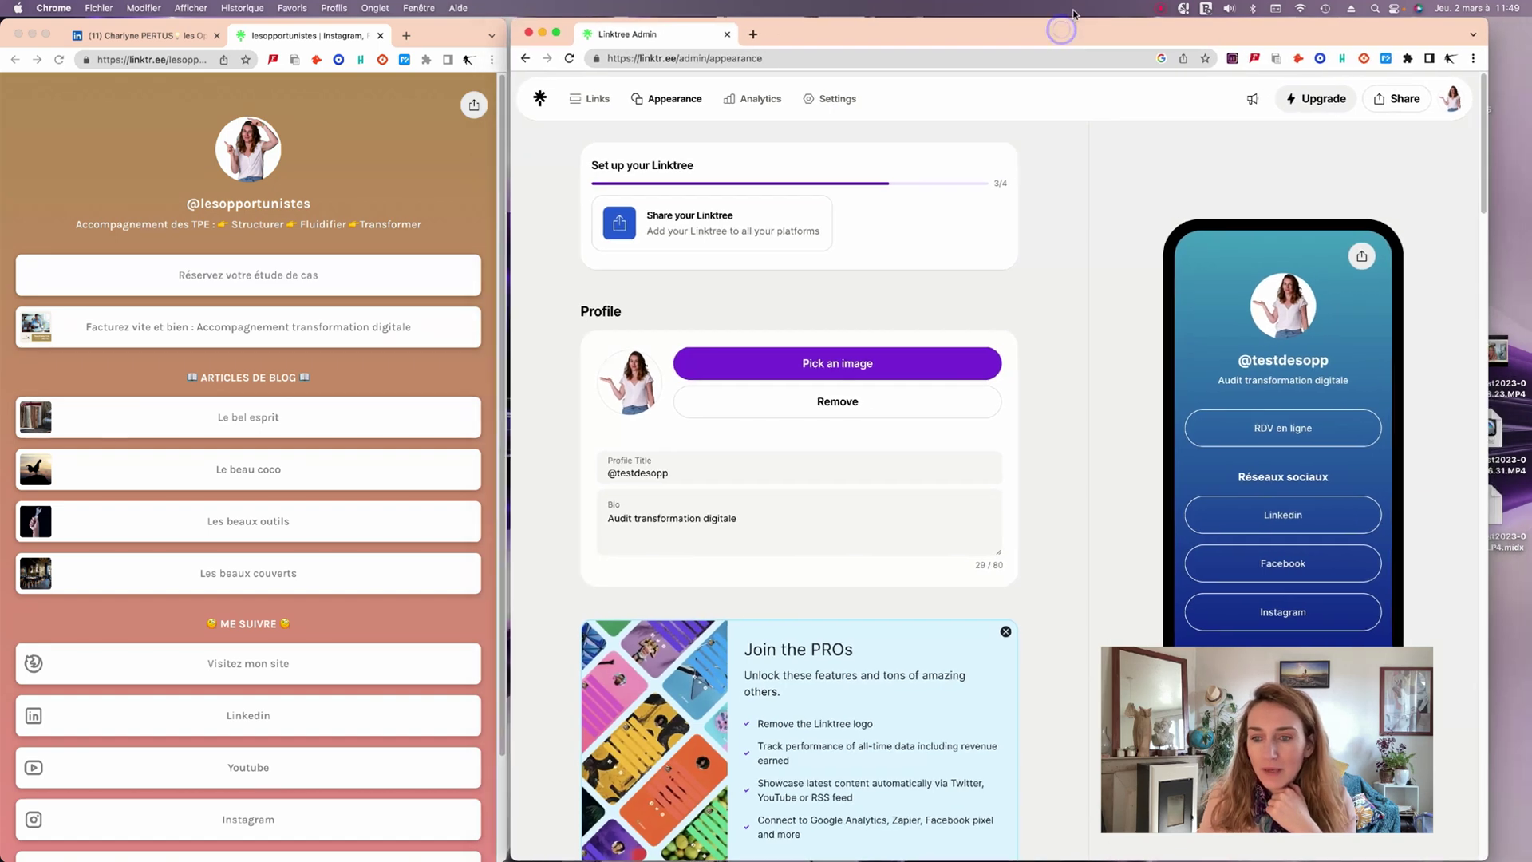
left_click_drag(1158, 691, 1175, 760)
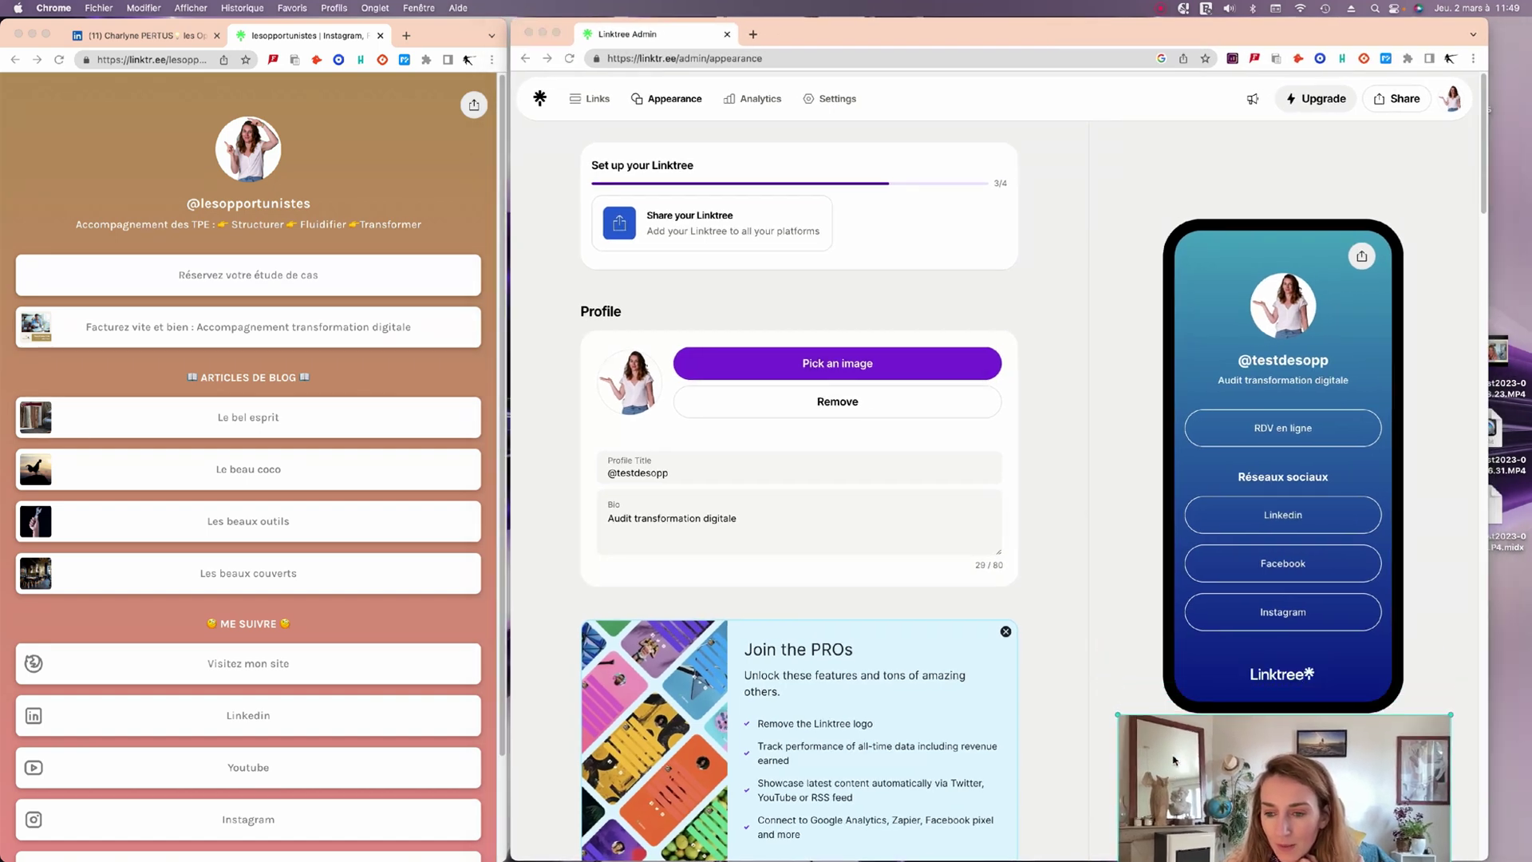
left_click_drag(1273, 768, 1274, 715)
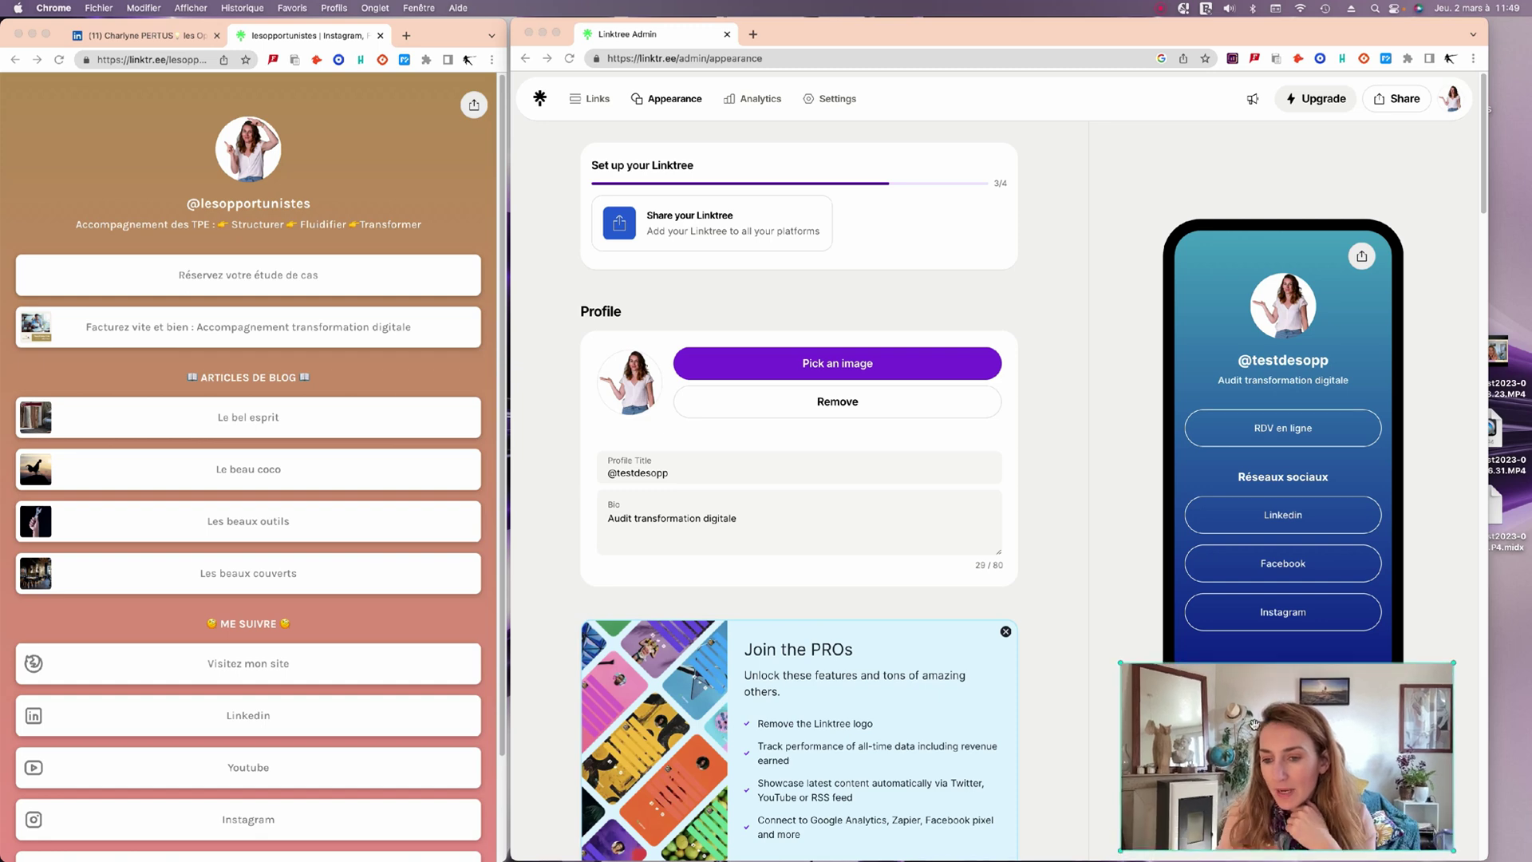
scroll(1007, 645, "down", 9)
scroll(1007, 644, "down", 6)
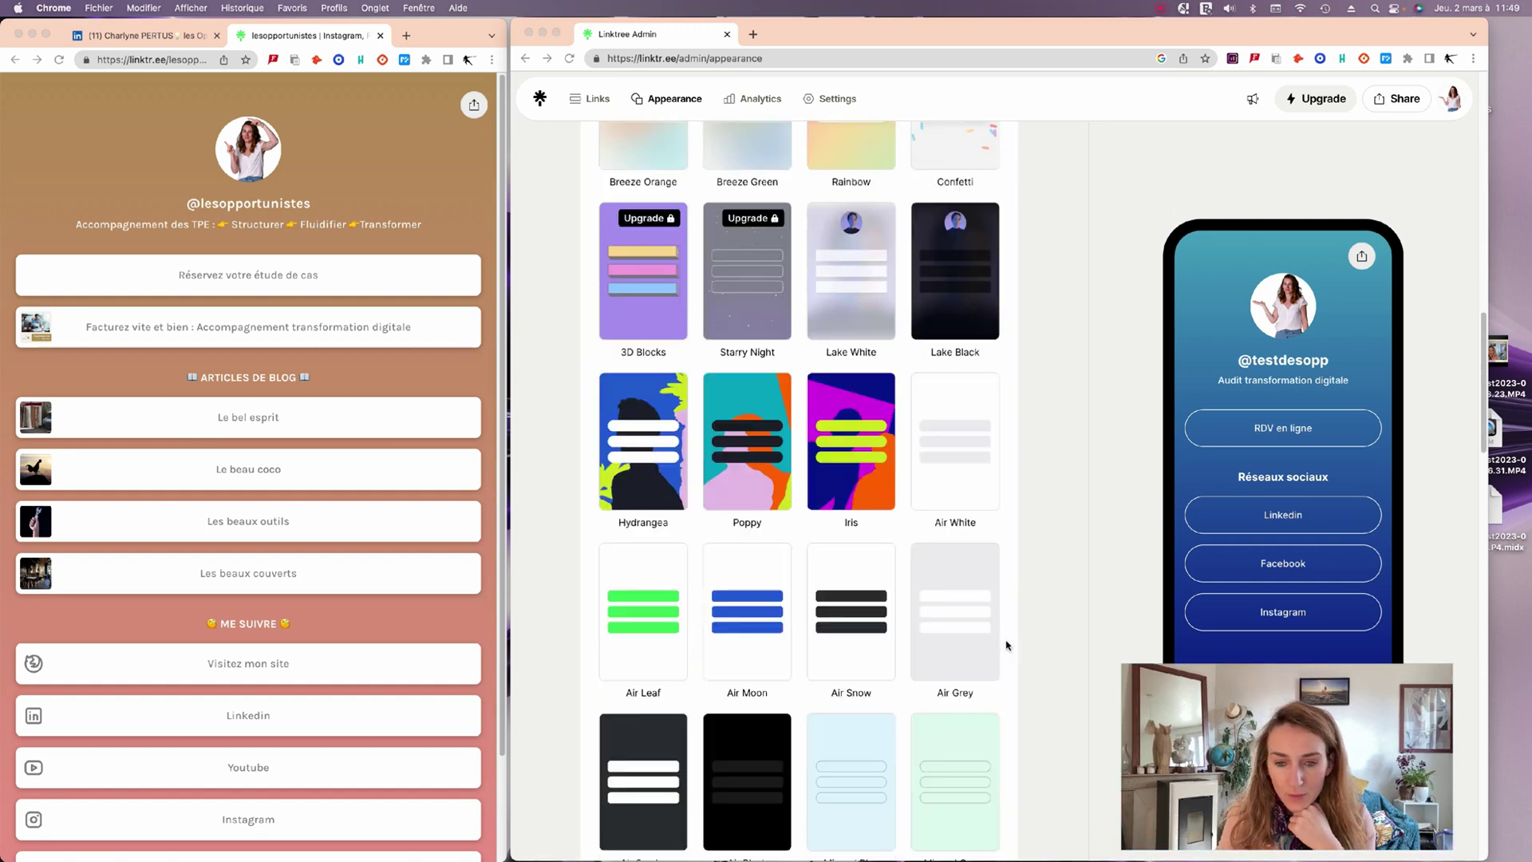
scroll(1007, 645, "down", 2)
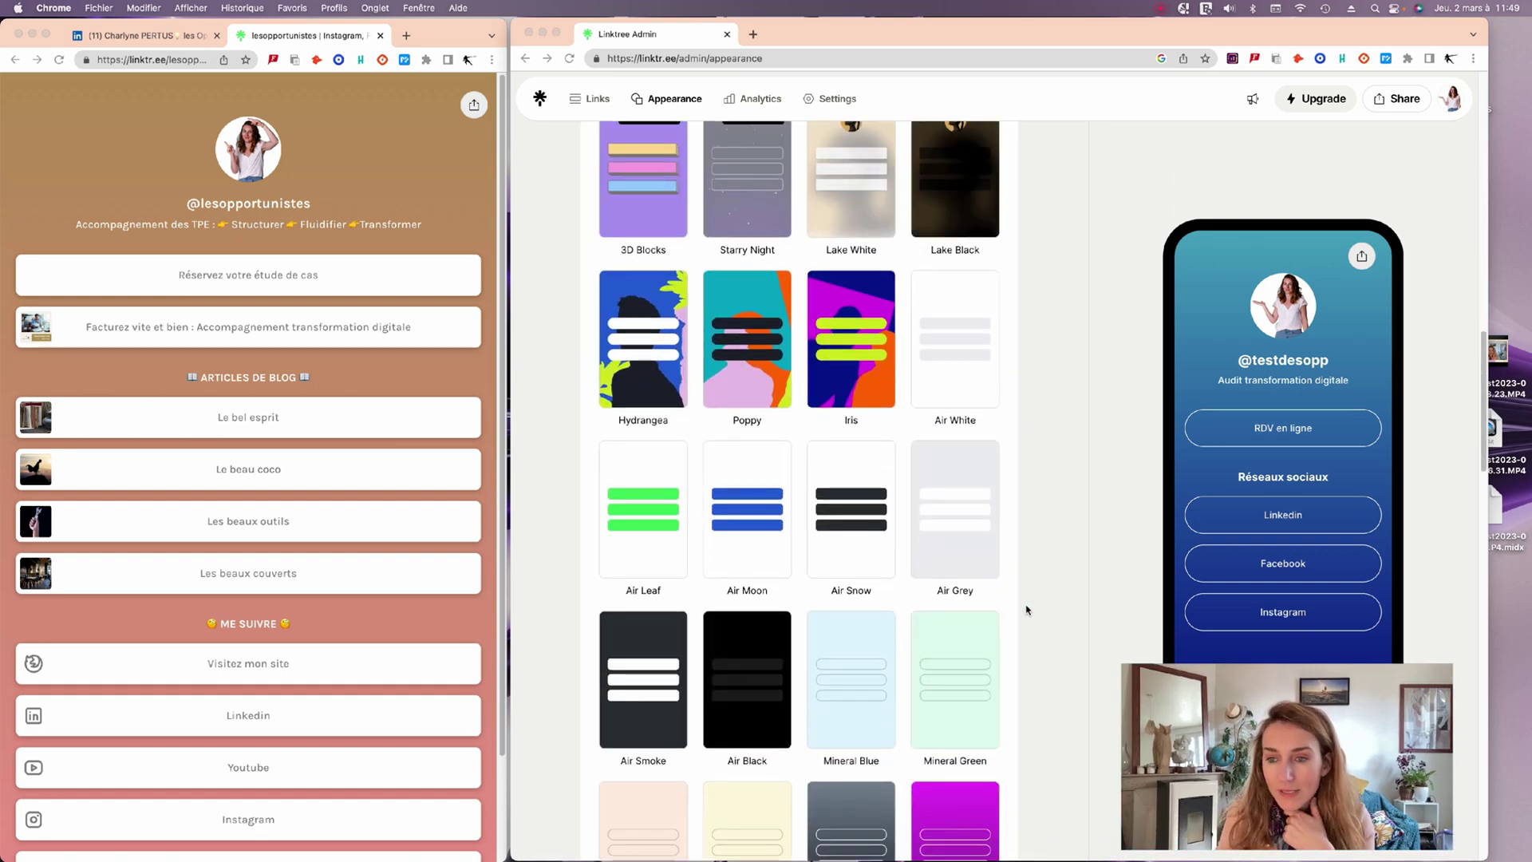
scroll(995, 575, "down", 10)
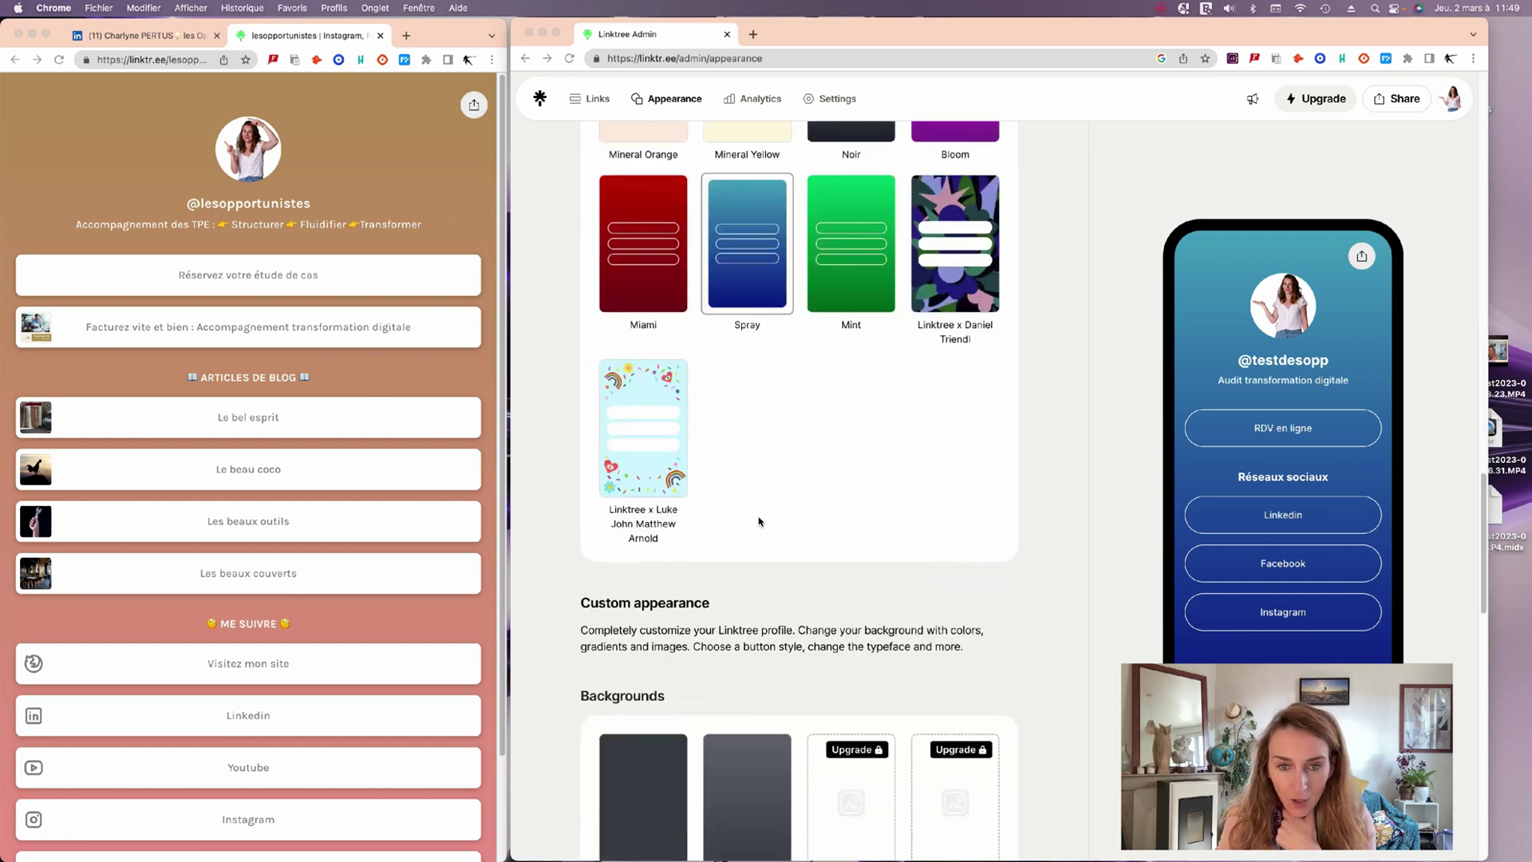
scroll(964, 307, "up", 6)
scroll(930, 670, "down", 8)
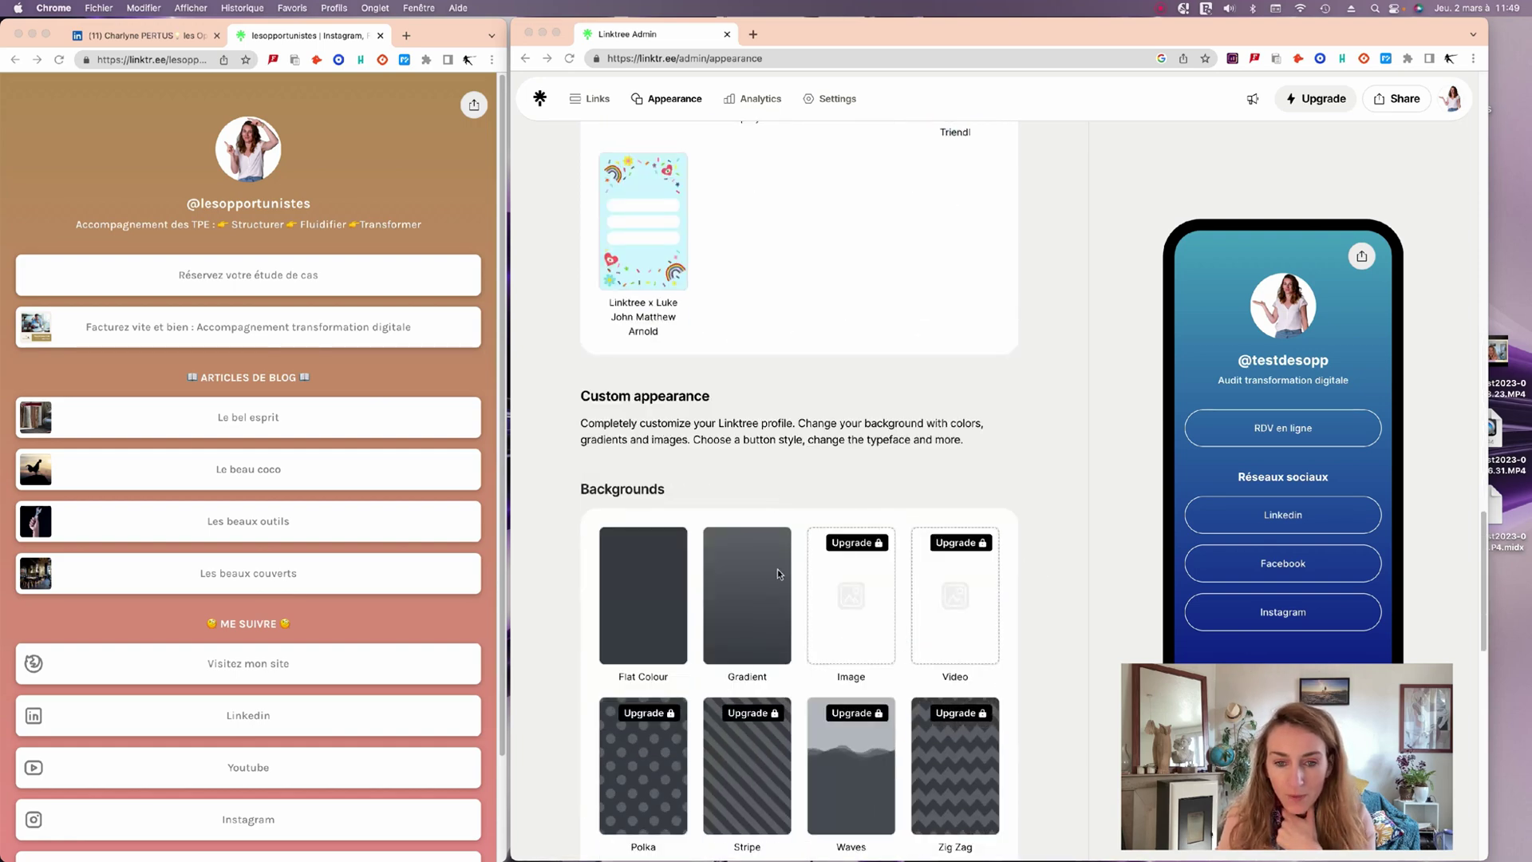
scroll(831, 520, "up", 2)
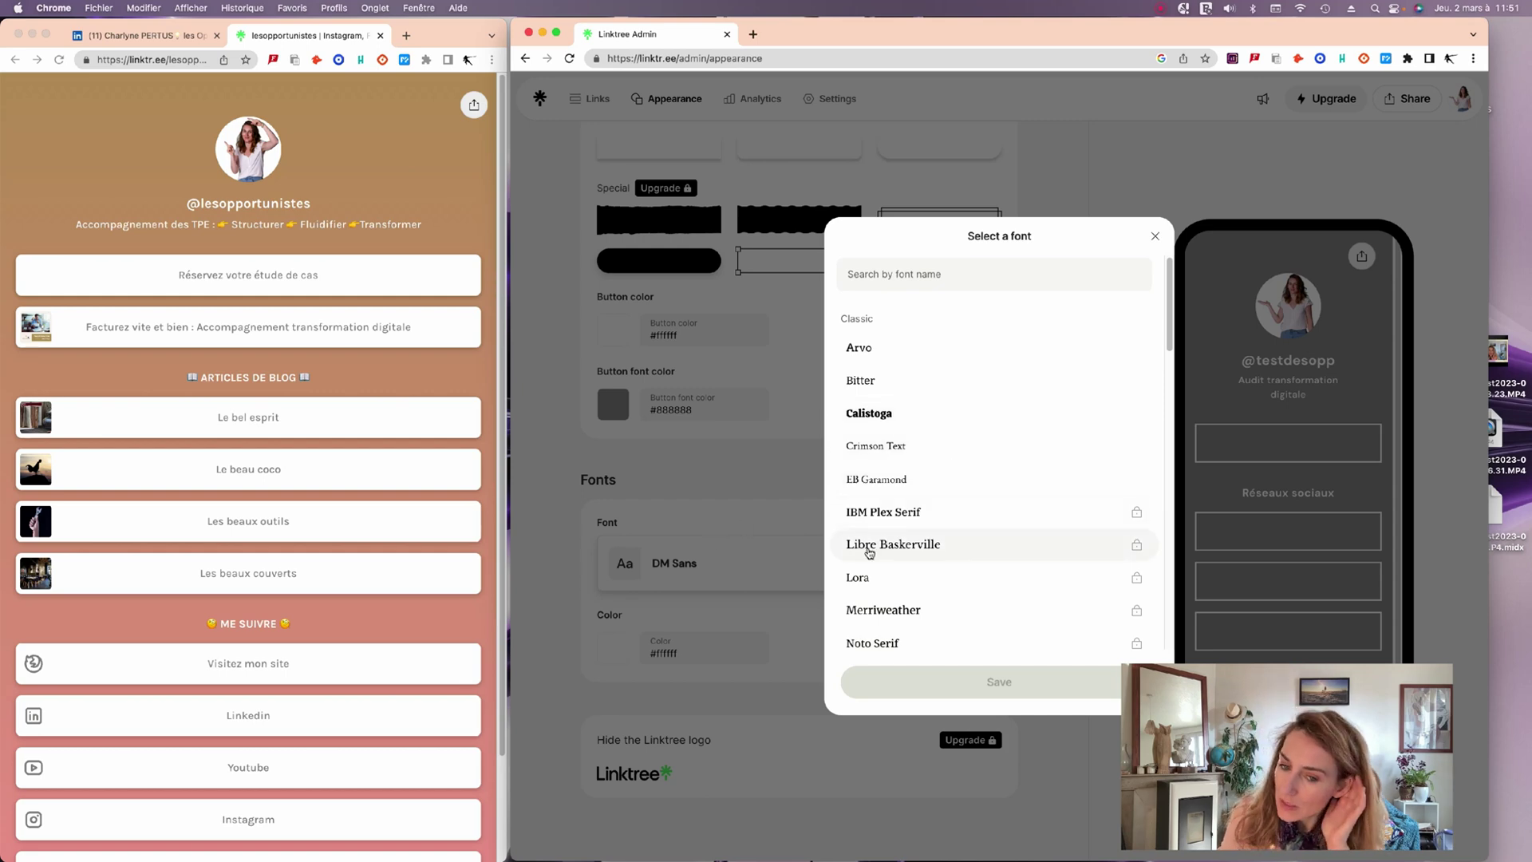
Browse the Fonts list and select Kite One as the page font.
scroll(886, 543, "down", 5)
scroll(895, 540, "down", 5)
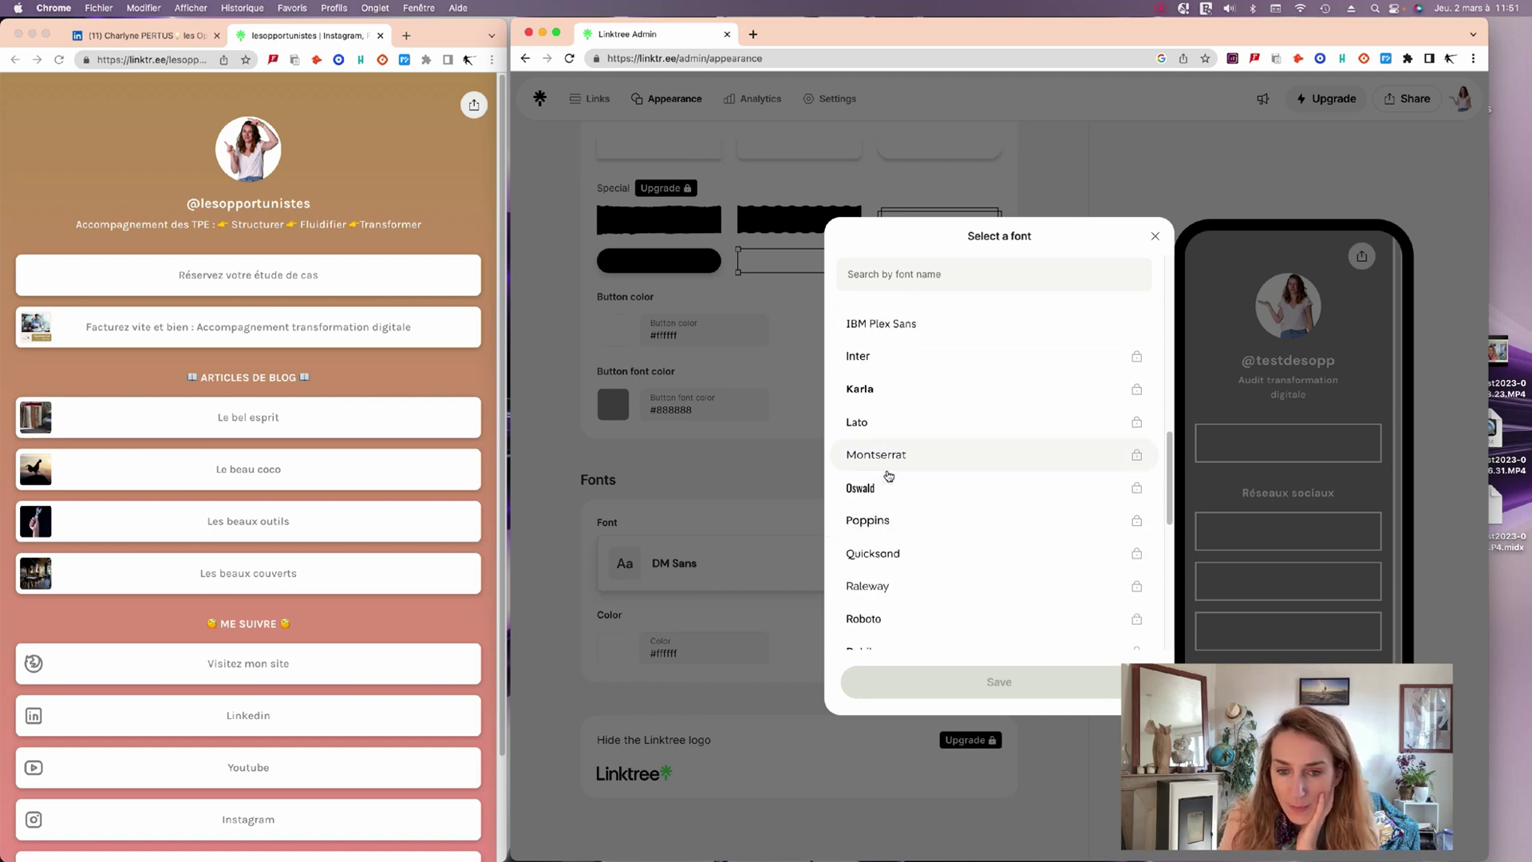
scroll(886, 514, "down", 10)
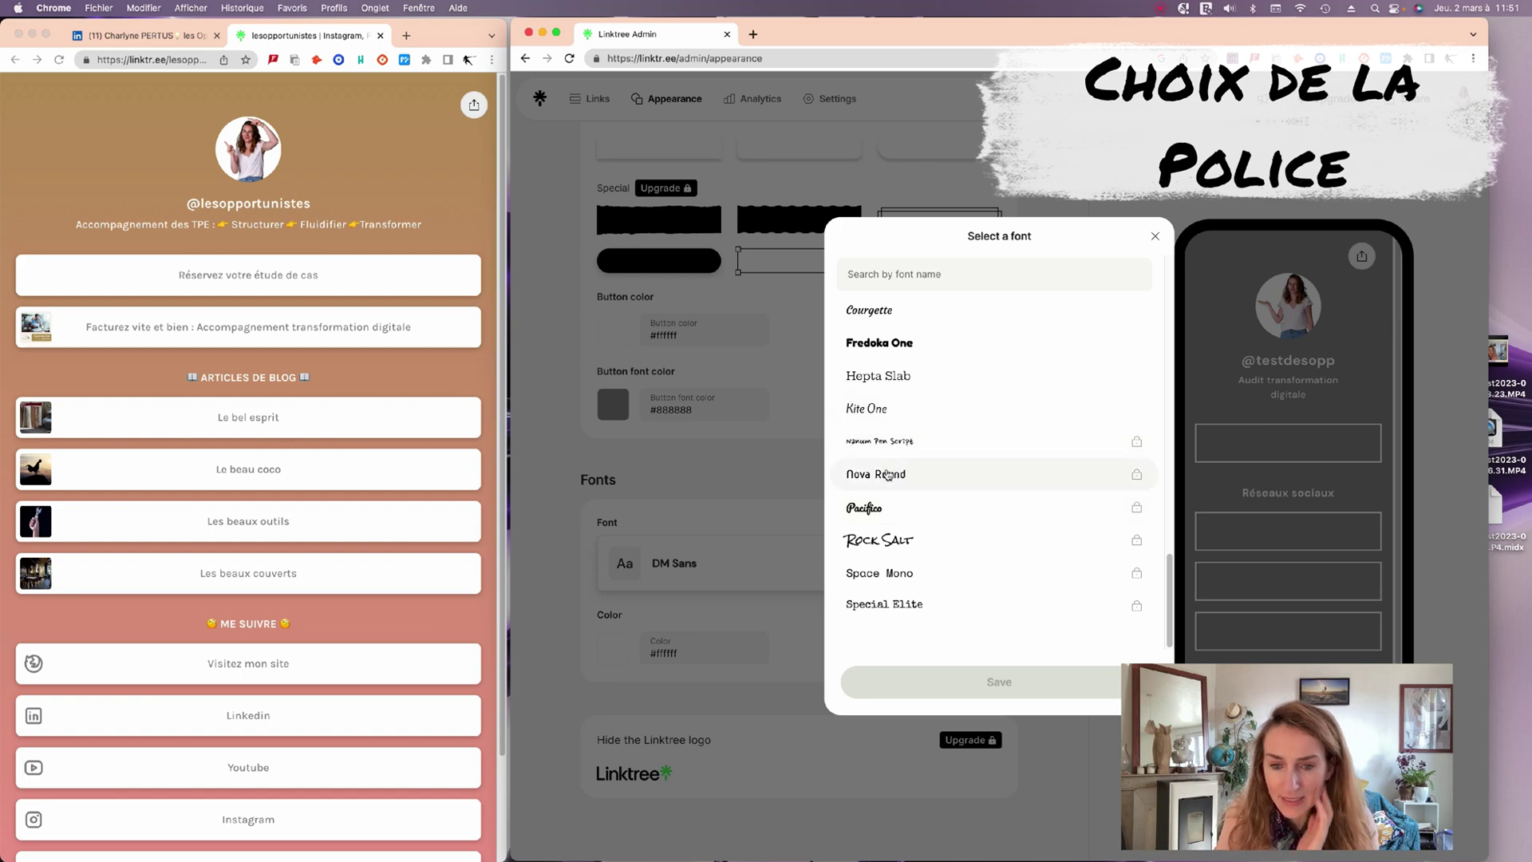
scroll(908, 463, "up", 10)
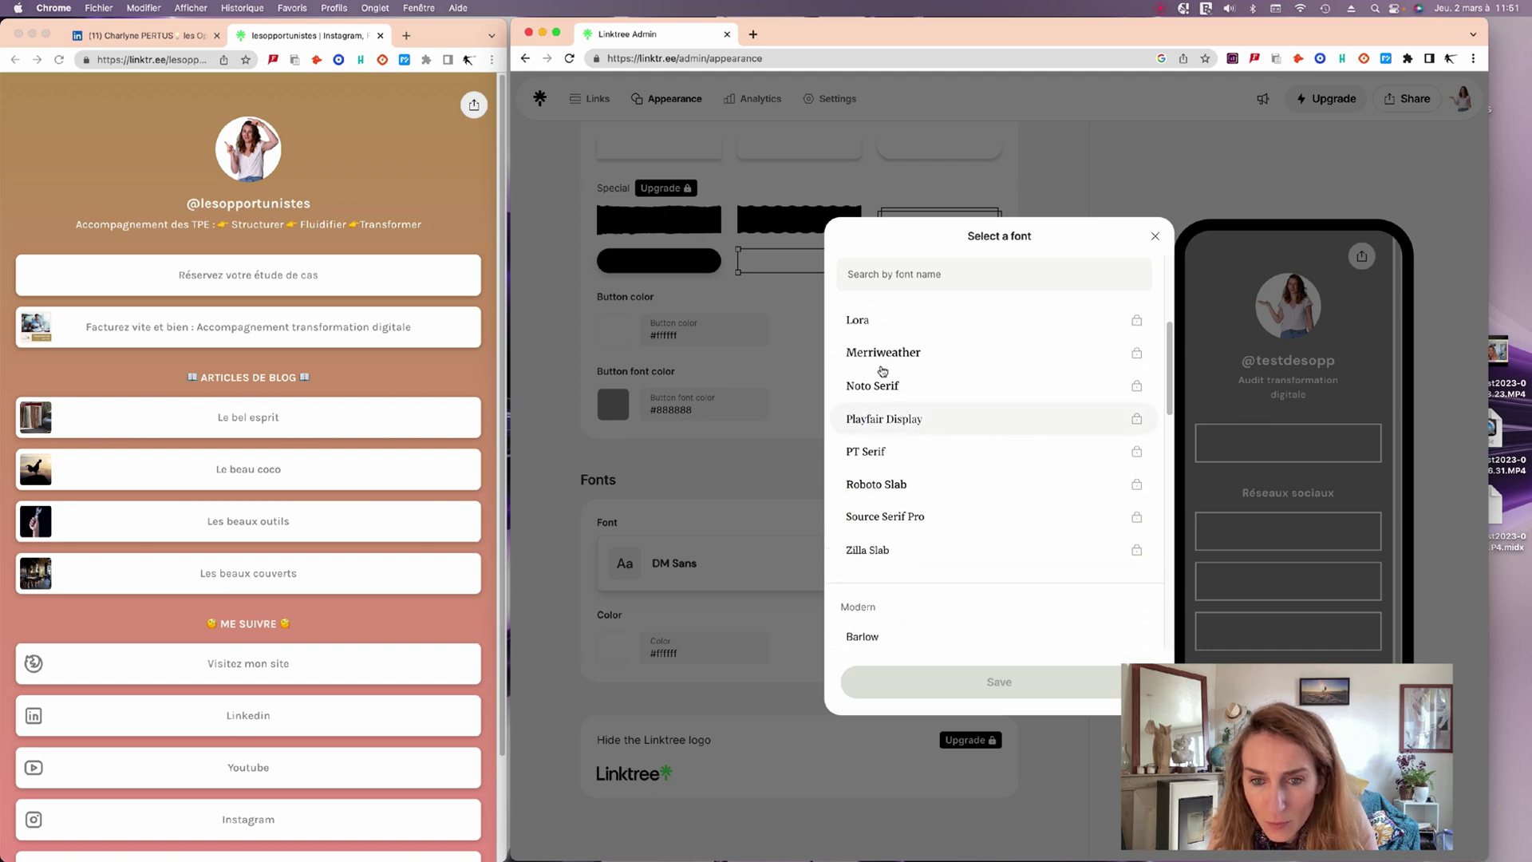
scroll(907, 453, "up", 3)
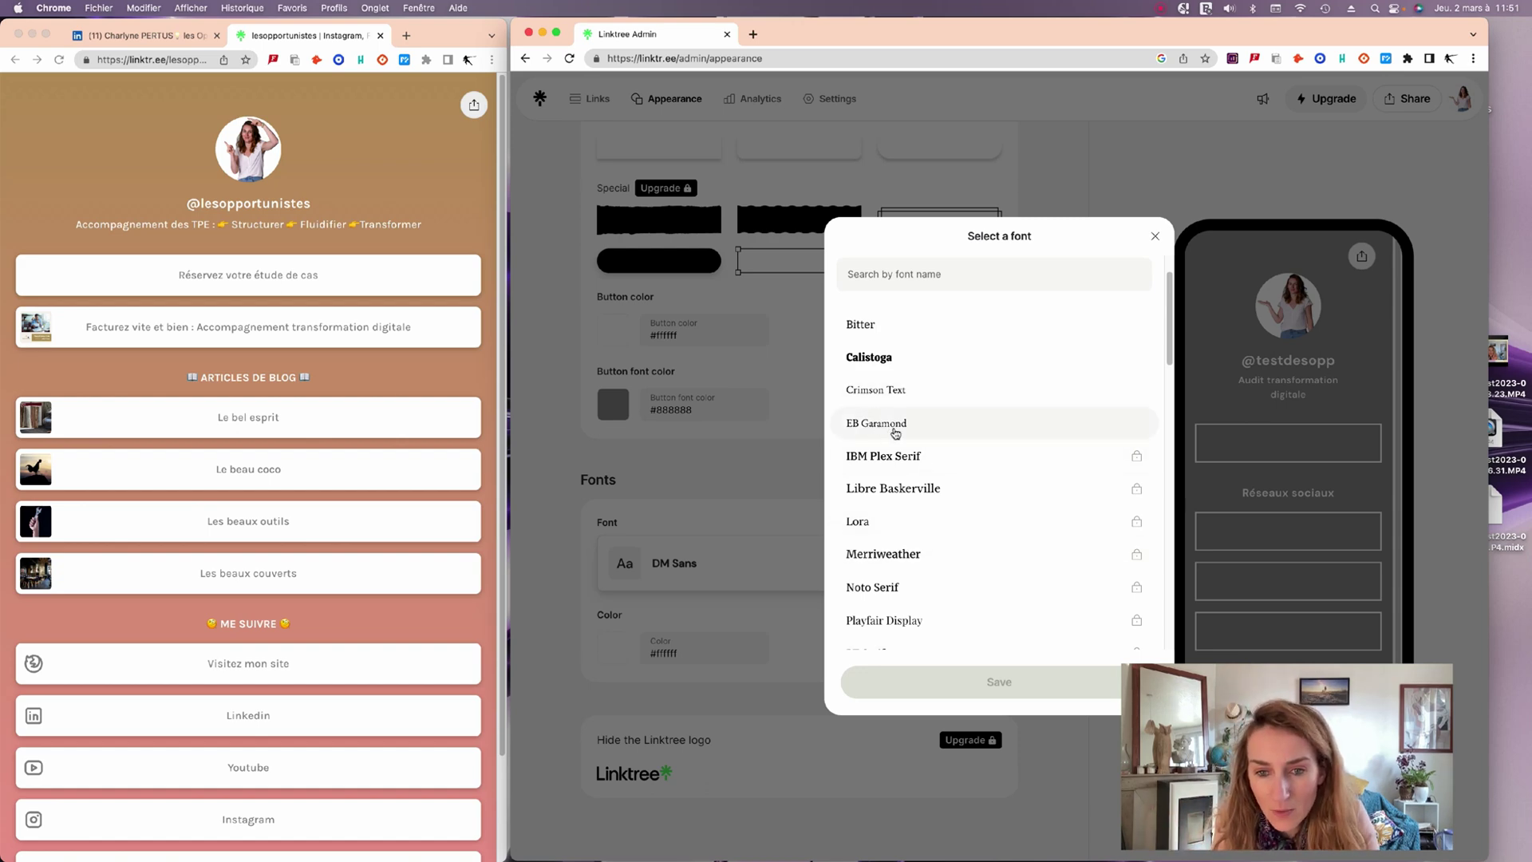
scroll(899, 454, "down", 5)
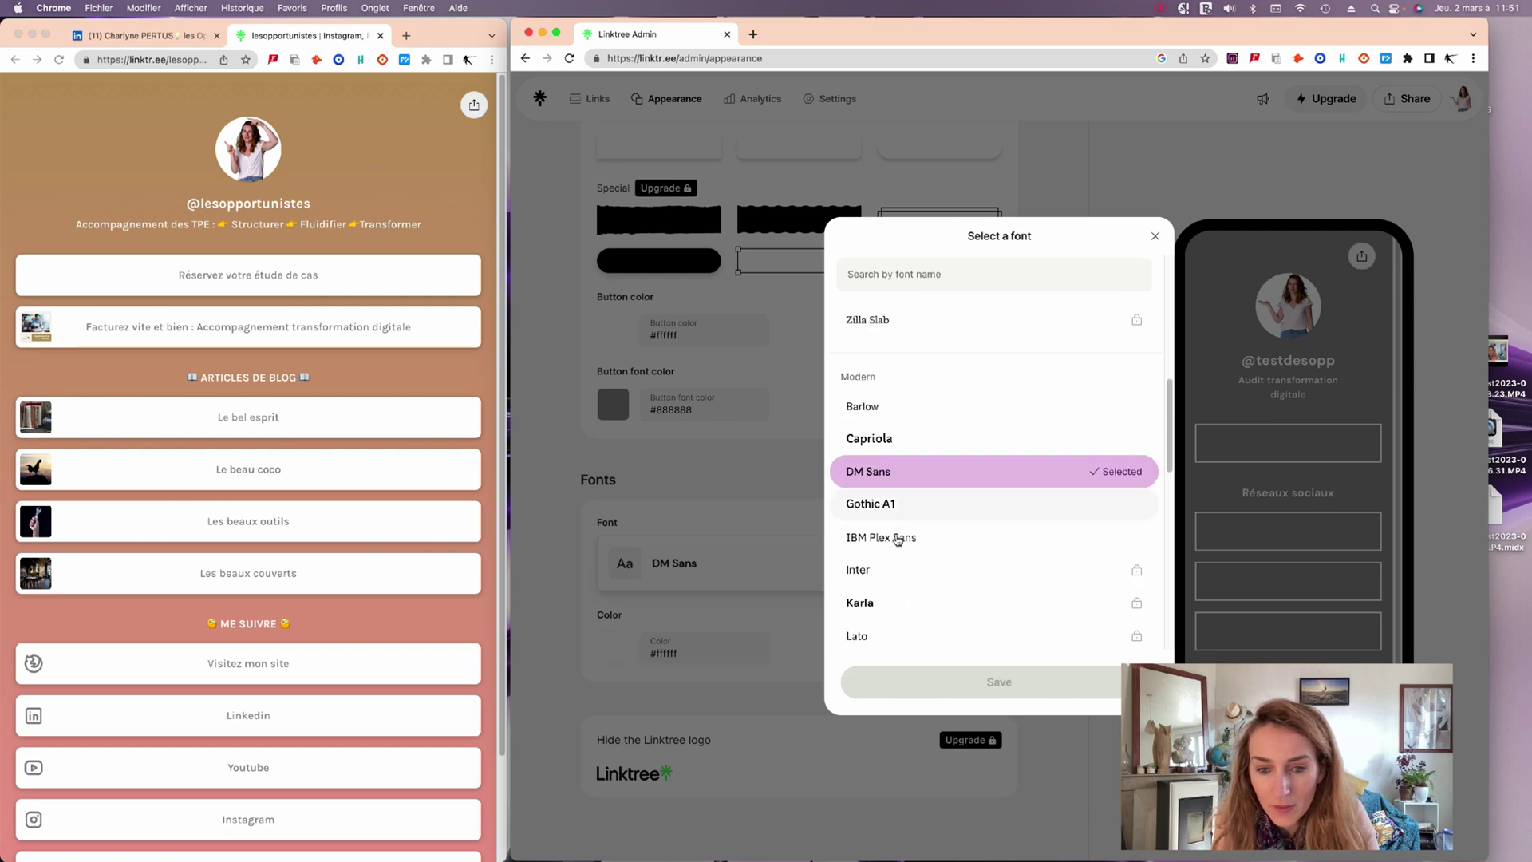
scroll(894, 547, "down", 3)
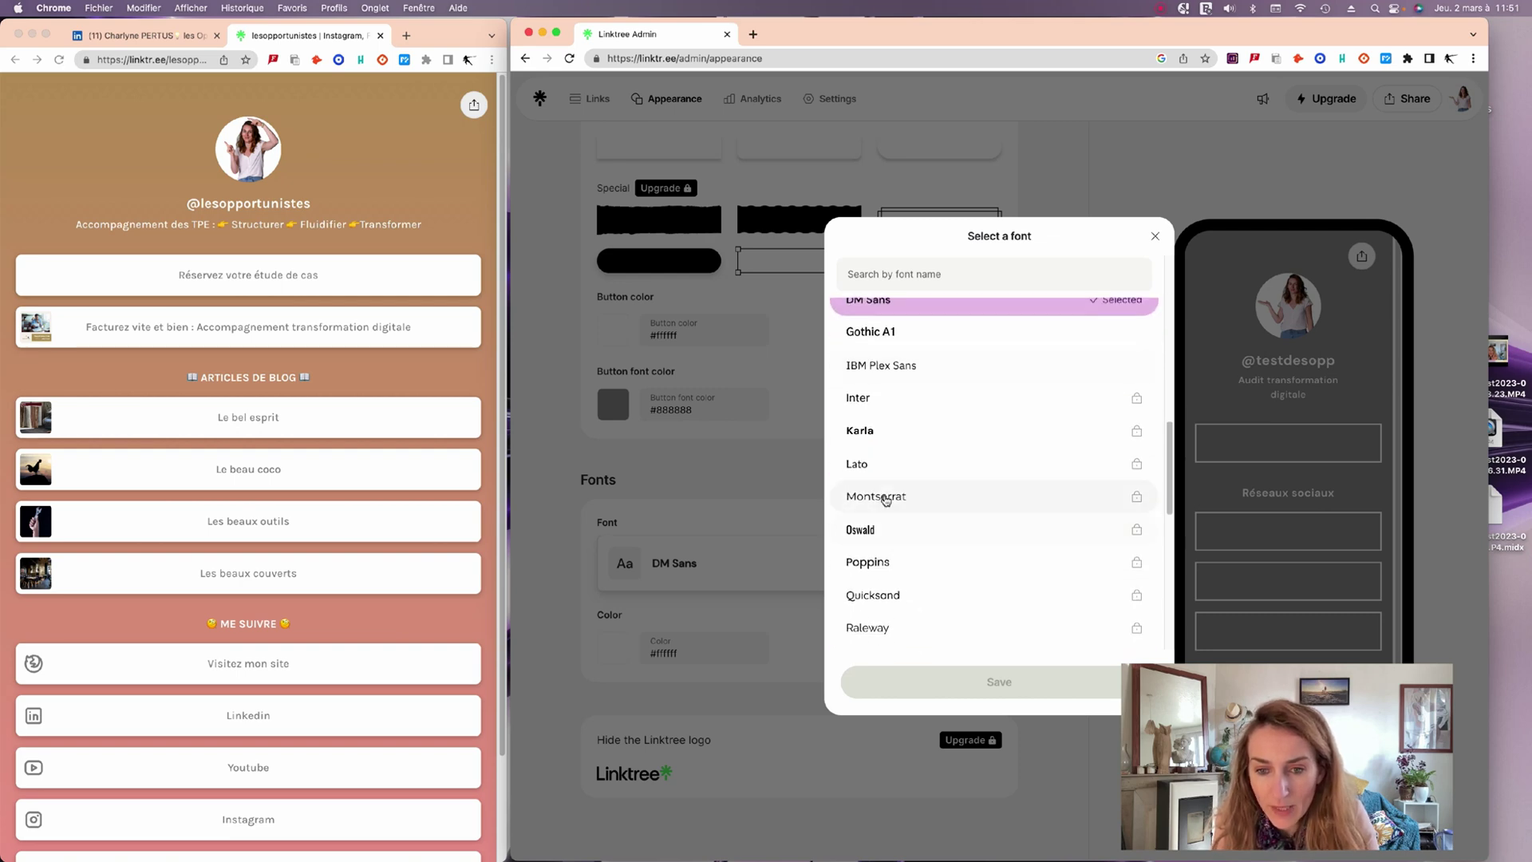
scroll(906, 551, "down", 5)
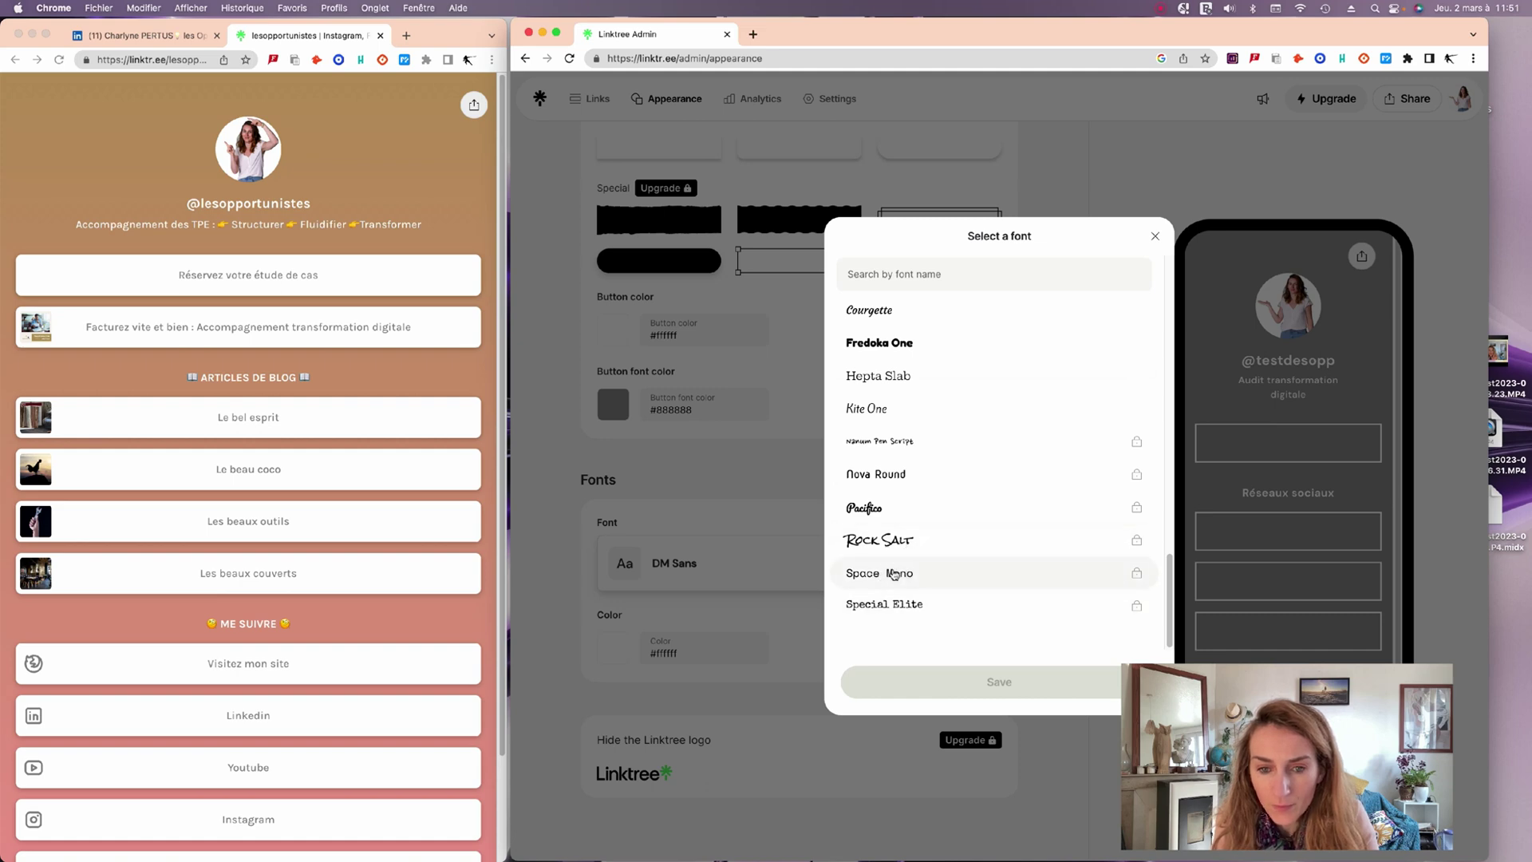
left_click(1125, 407)
Try the locked Nova Round font, back out of the upgrade prompt, and settle on Barlow.
scroll(1128, 414, "up", 10)
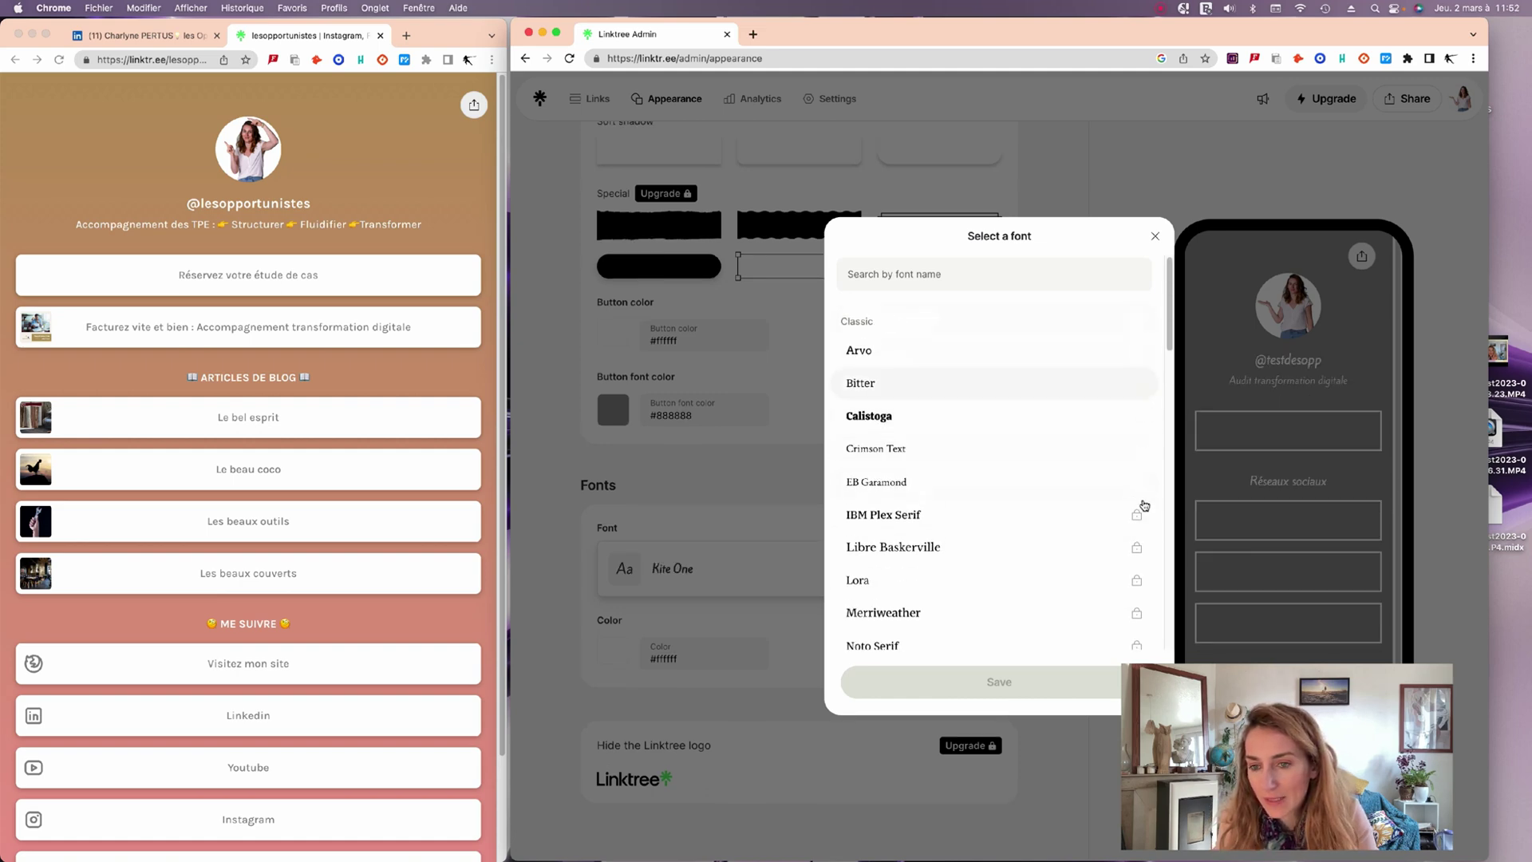
scroll(1000, 443, "up", 3)
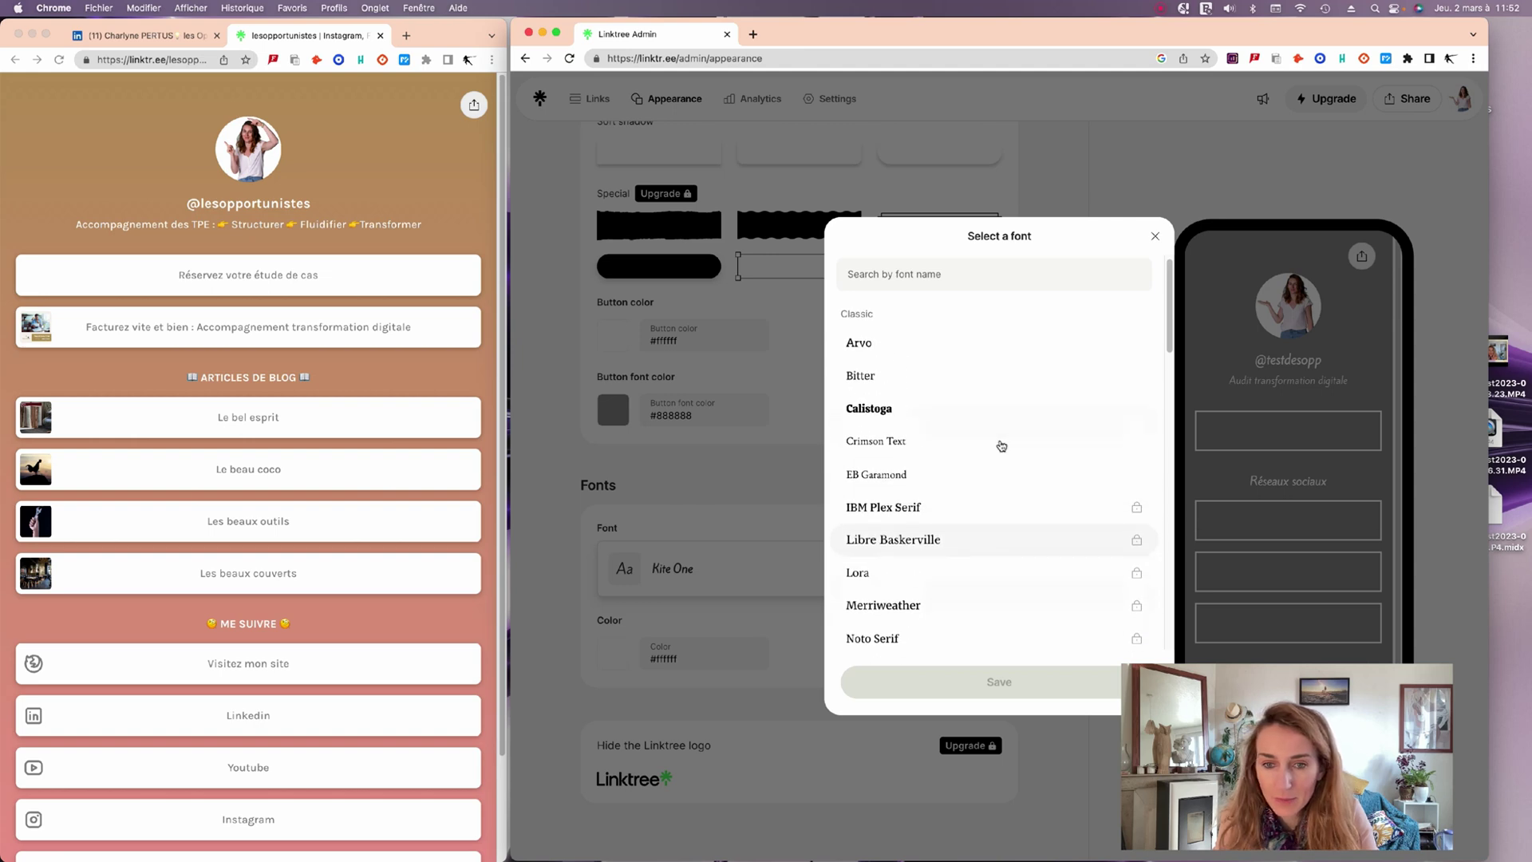
scroll(923, 376, "down", 10)
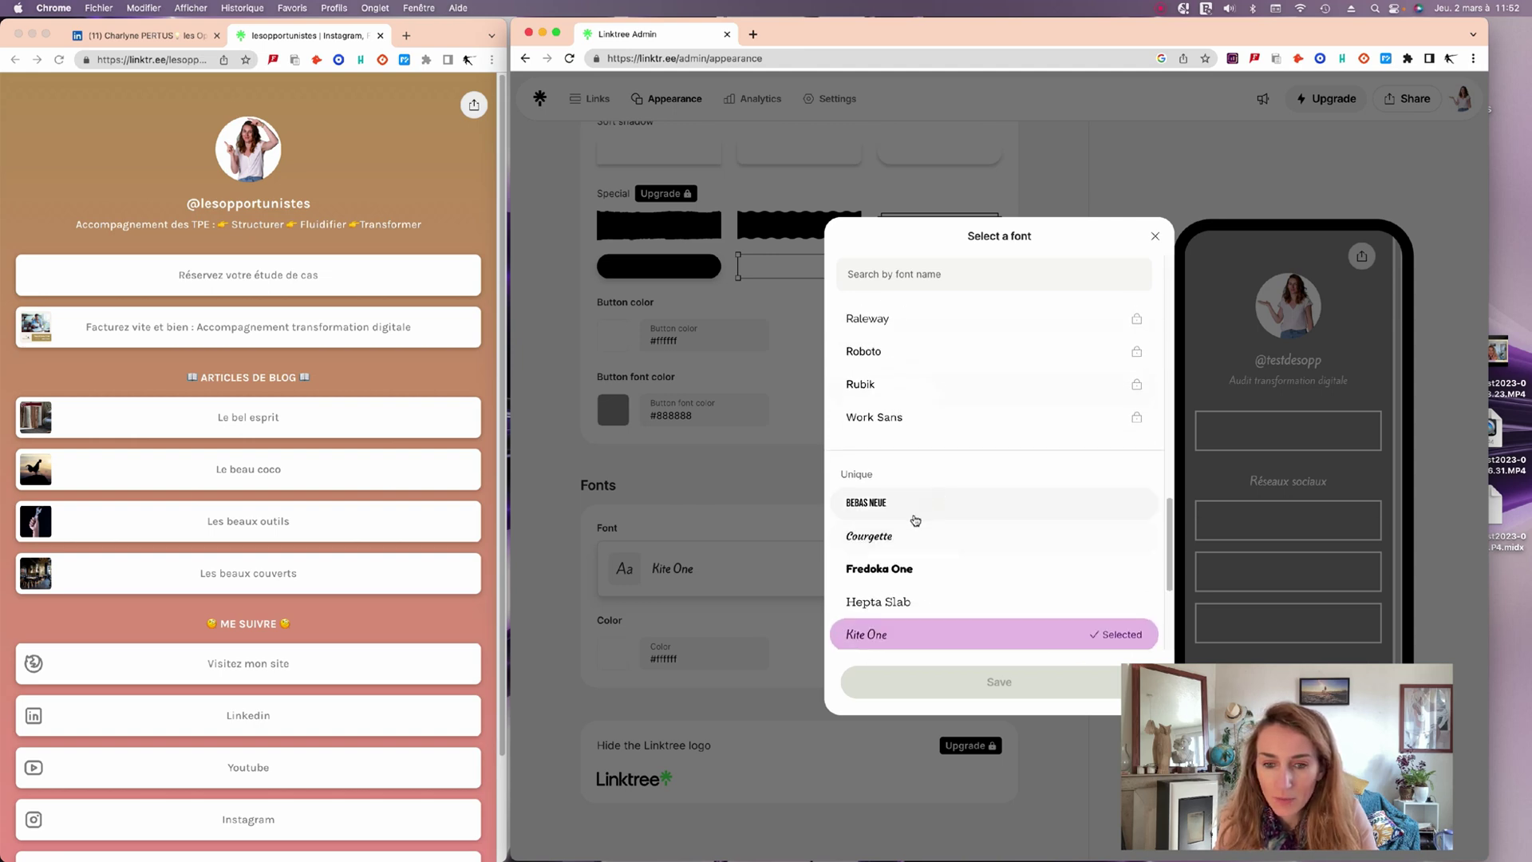
scroll(918, 518, "down", 3)
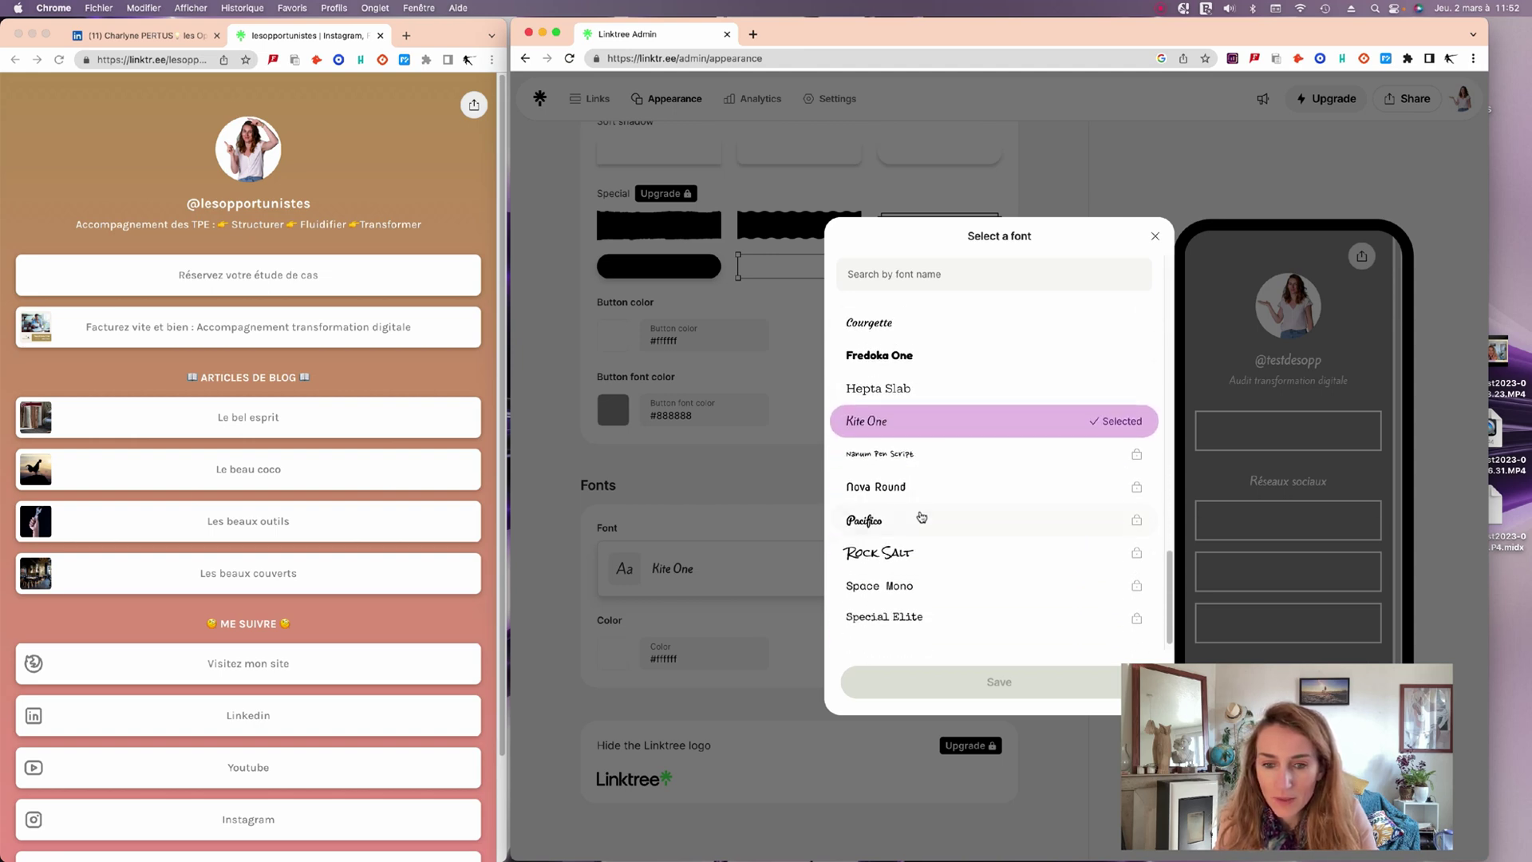
left_click(930, 471)
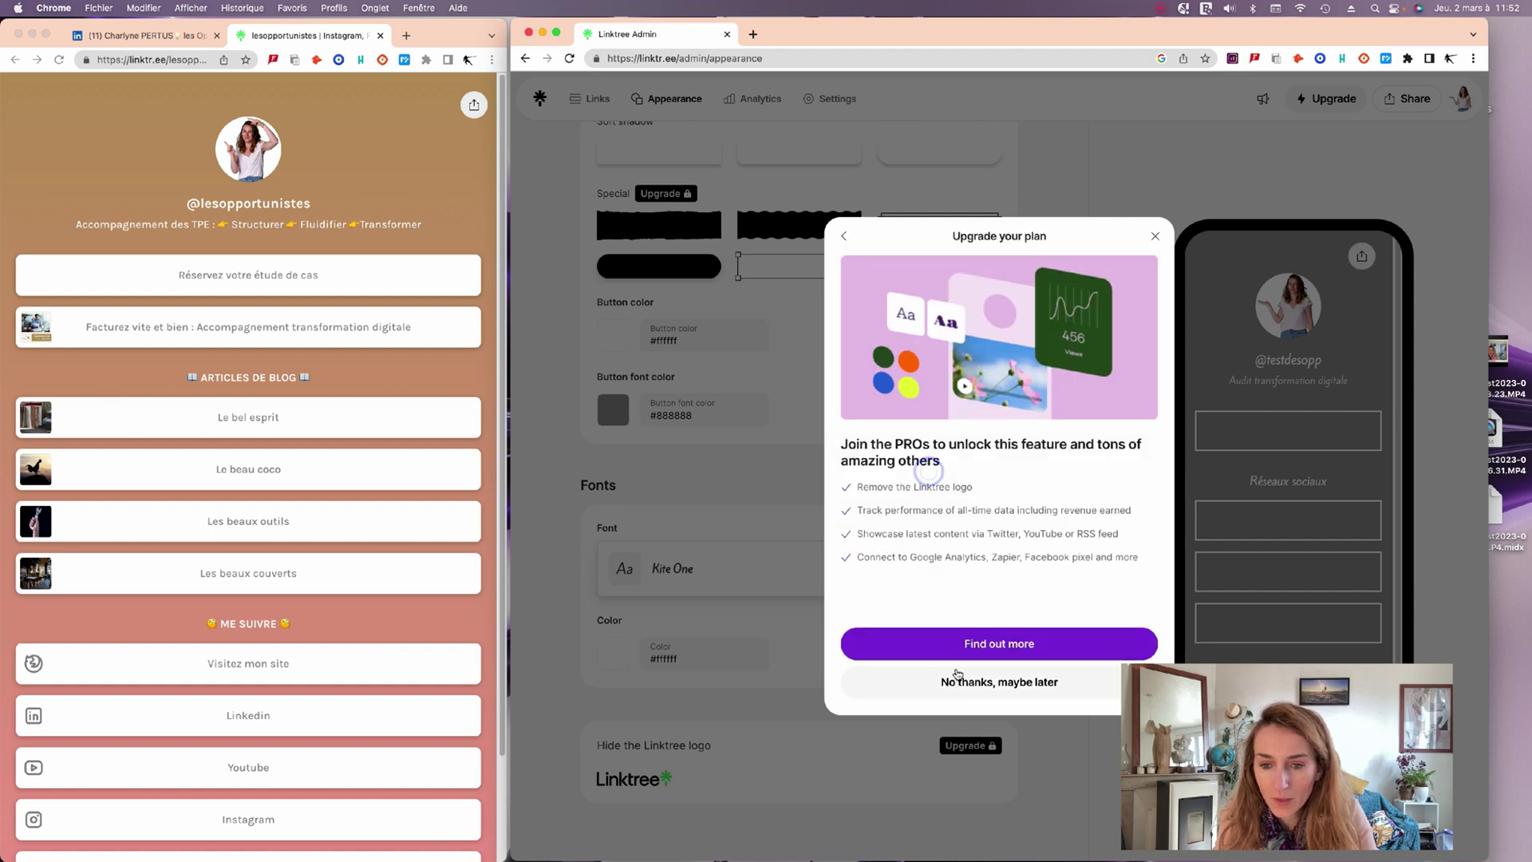
left_click(847, 241)
scroll(934, 519, "down", 5)
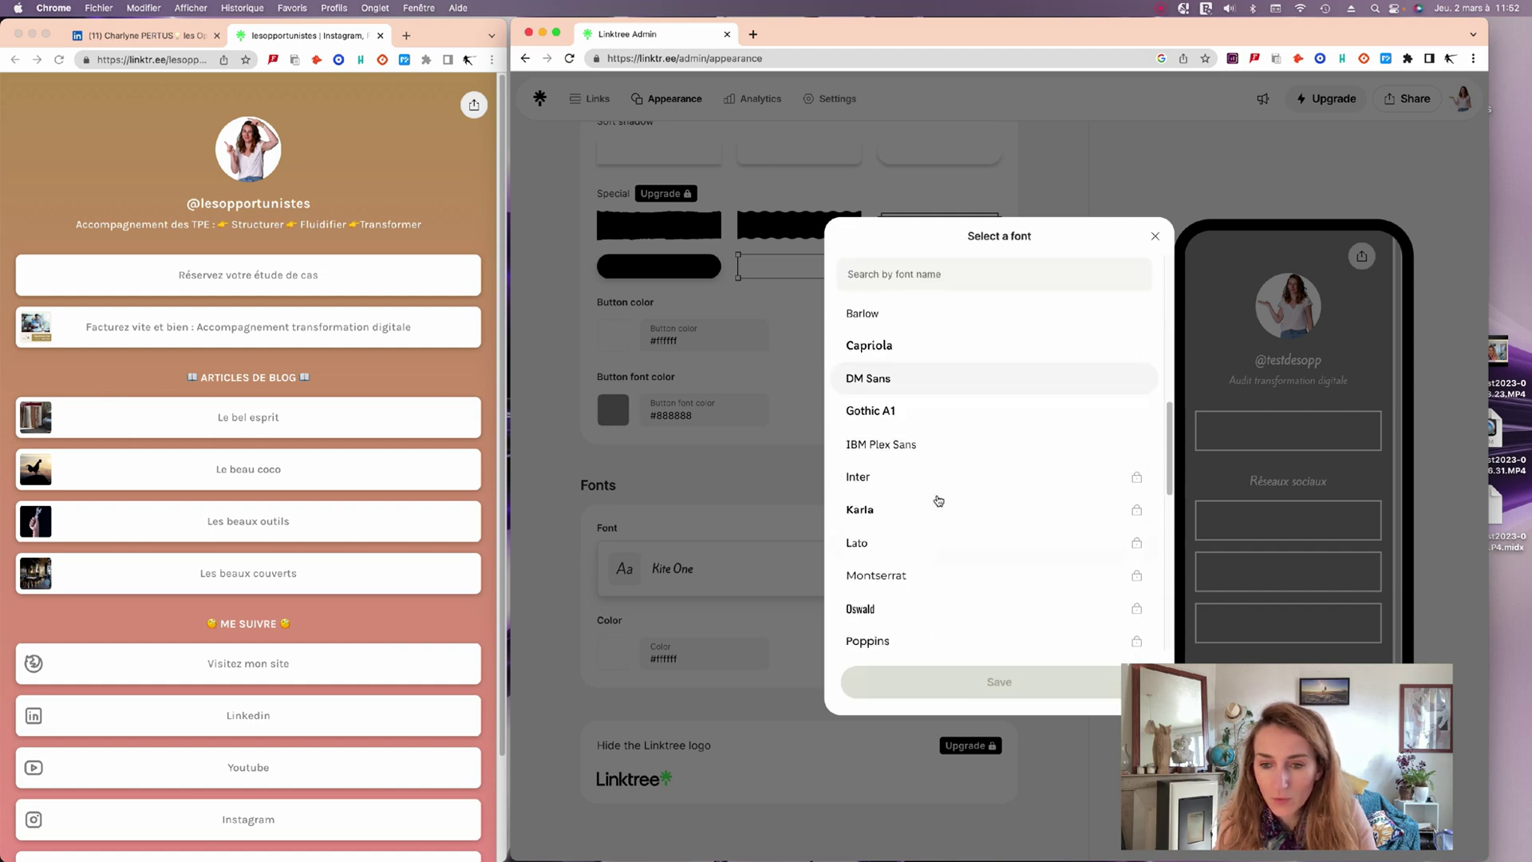
scroll(948, 474, "down", 10)
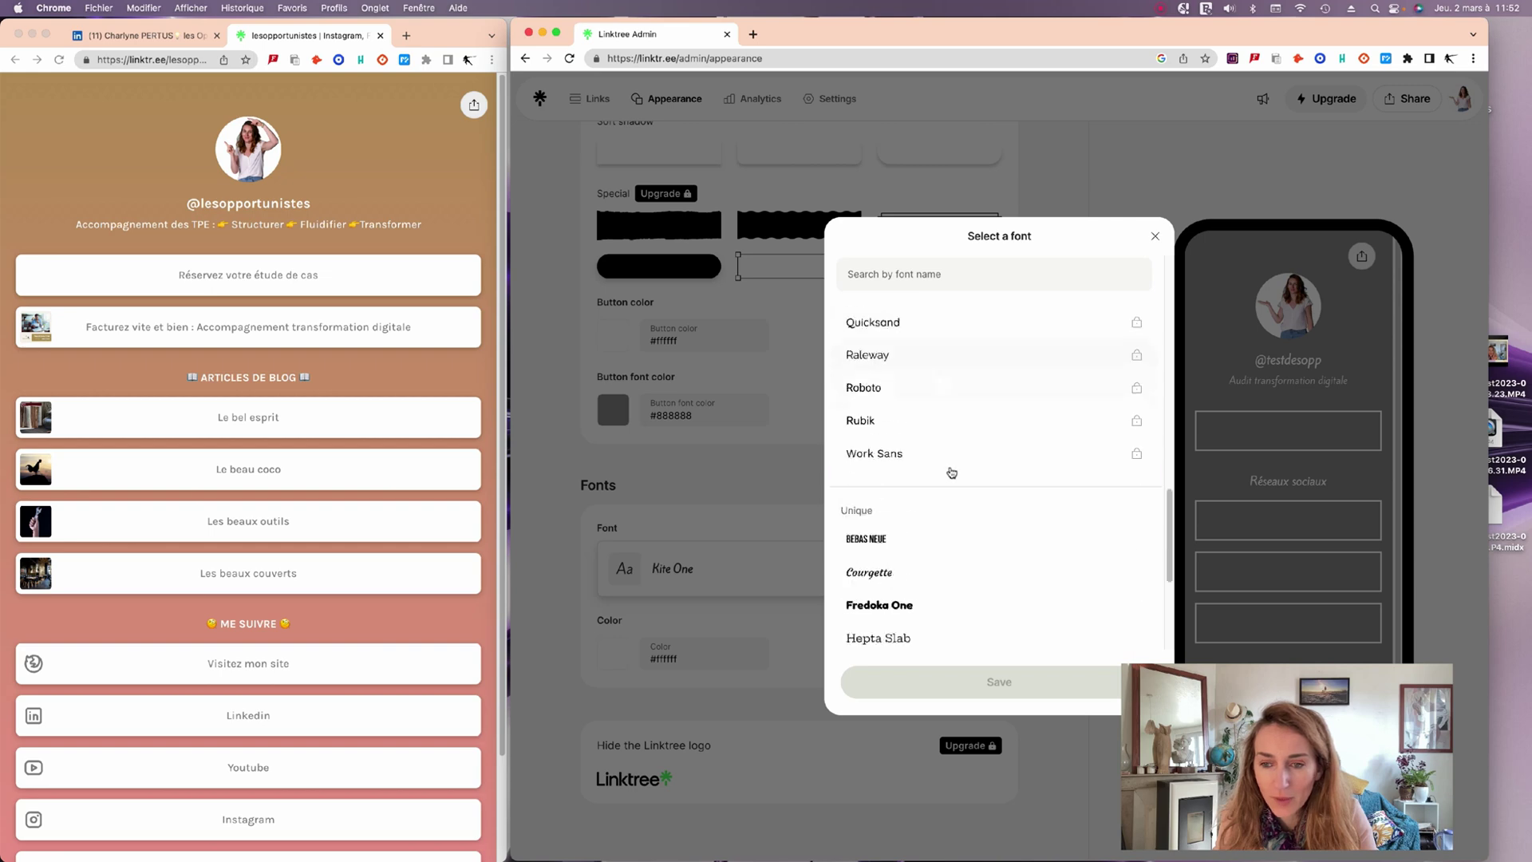
scroll(945, 470, "up", 15)
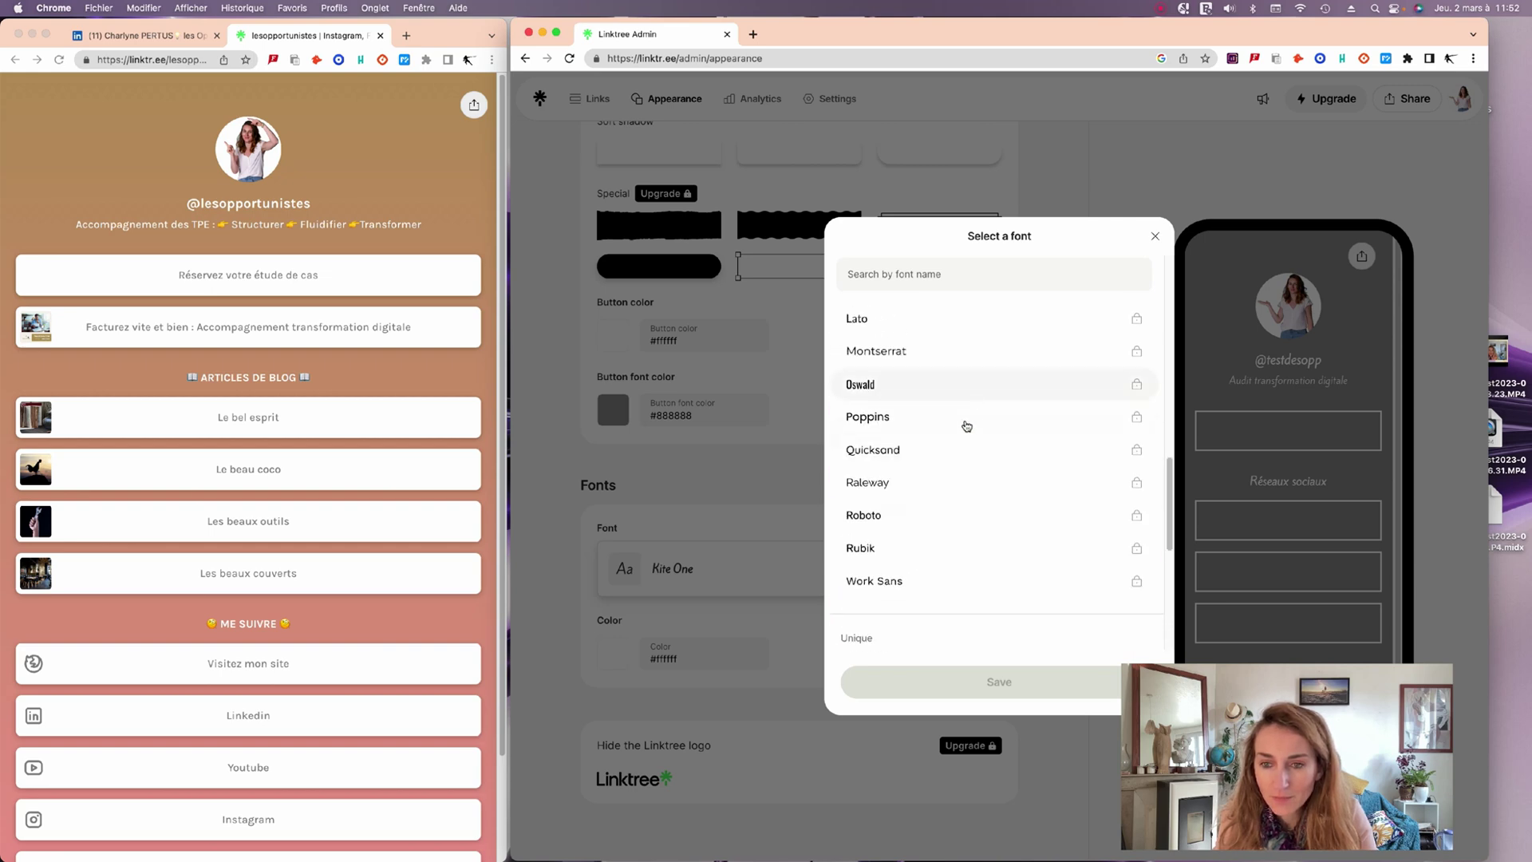
scroll(939, 468, "up", 3)
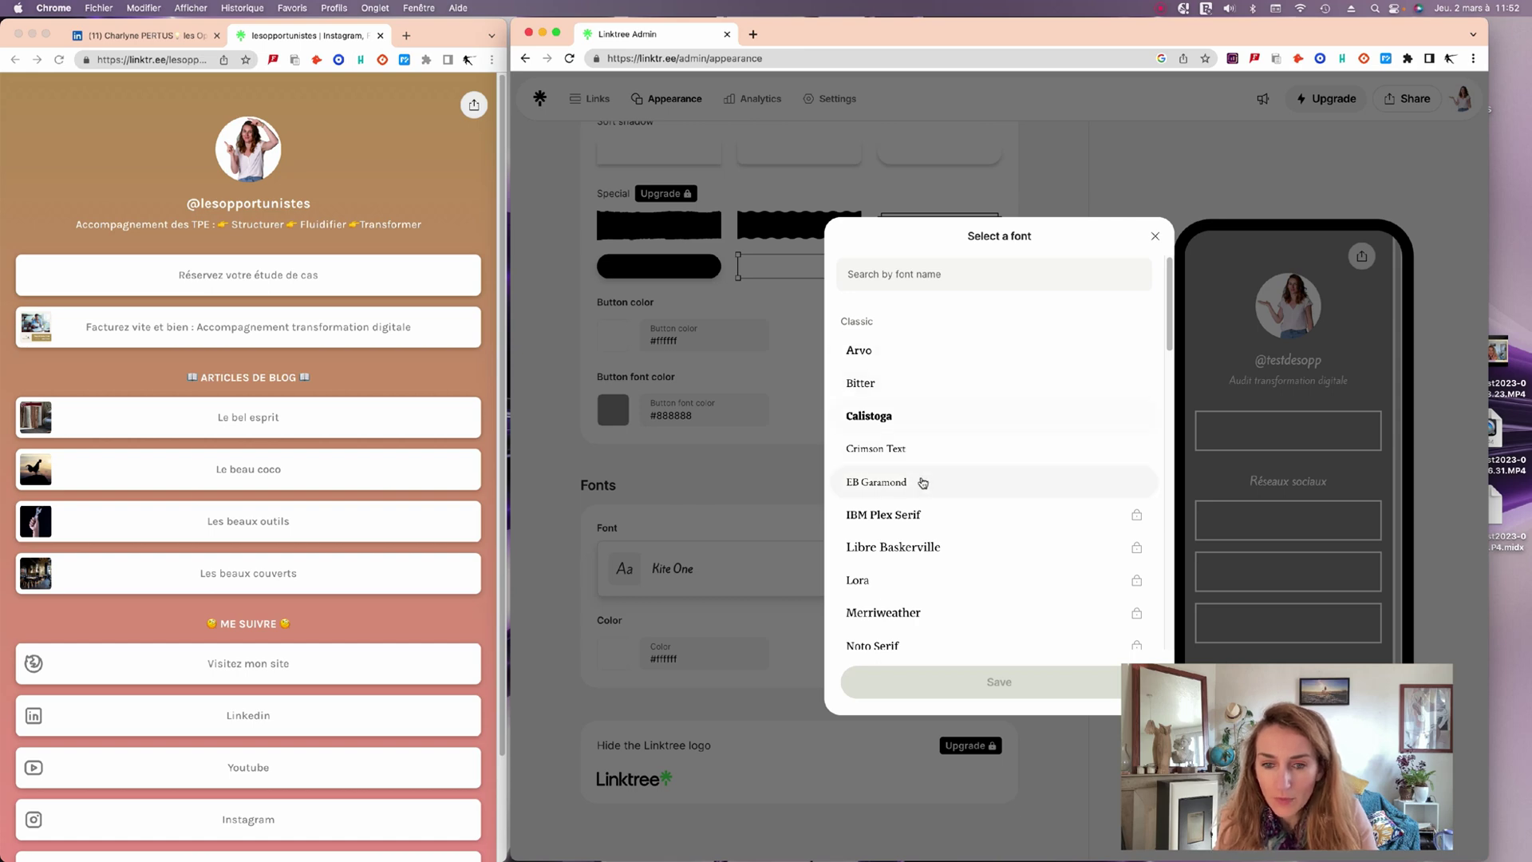
left_click(742, 495)
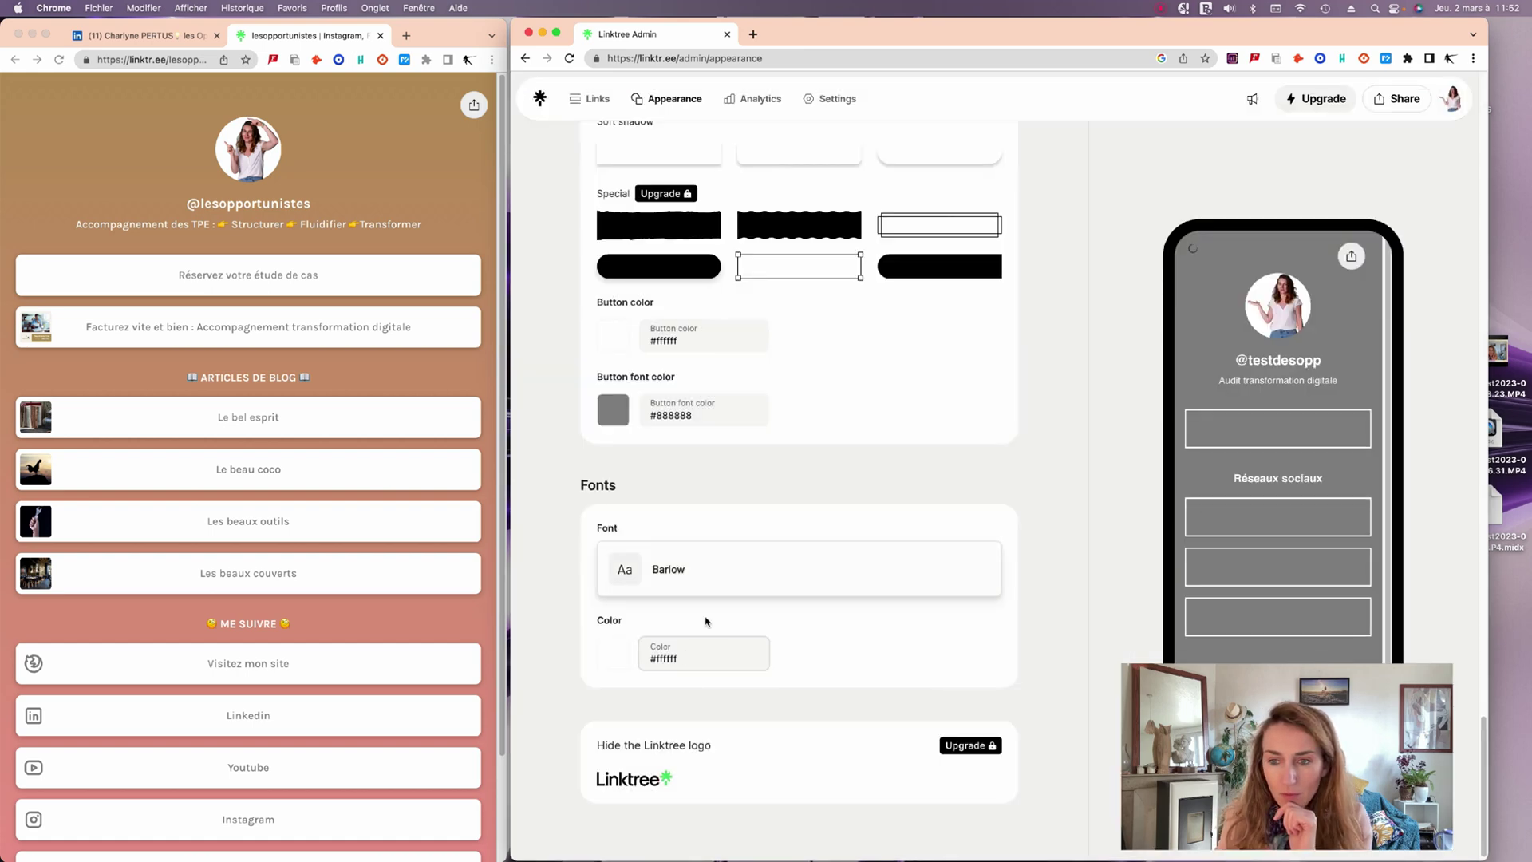
Scroll the Themes grid and select the Spray theme tile.
scroll(940, 542, "up", 10)
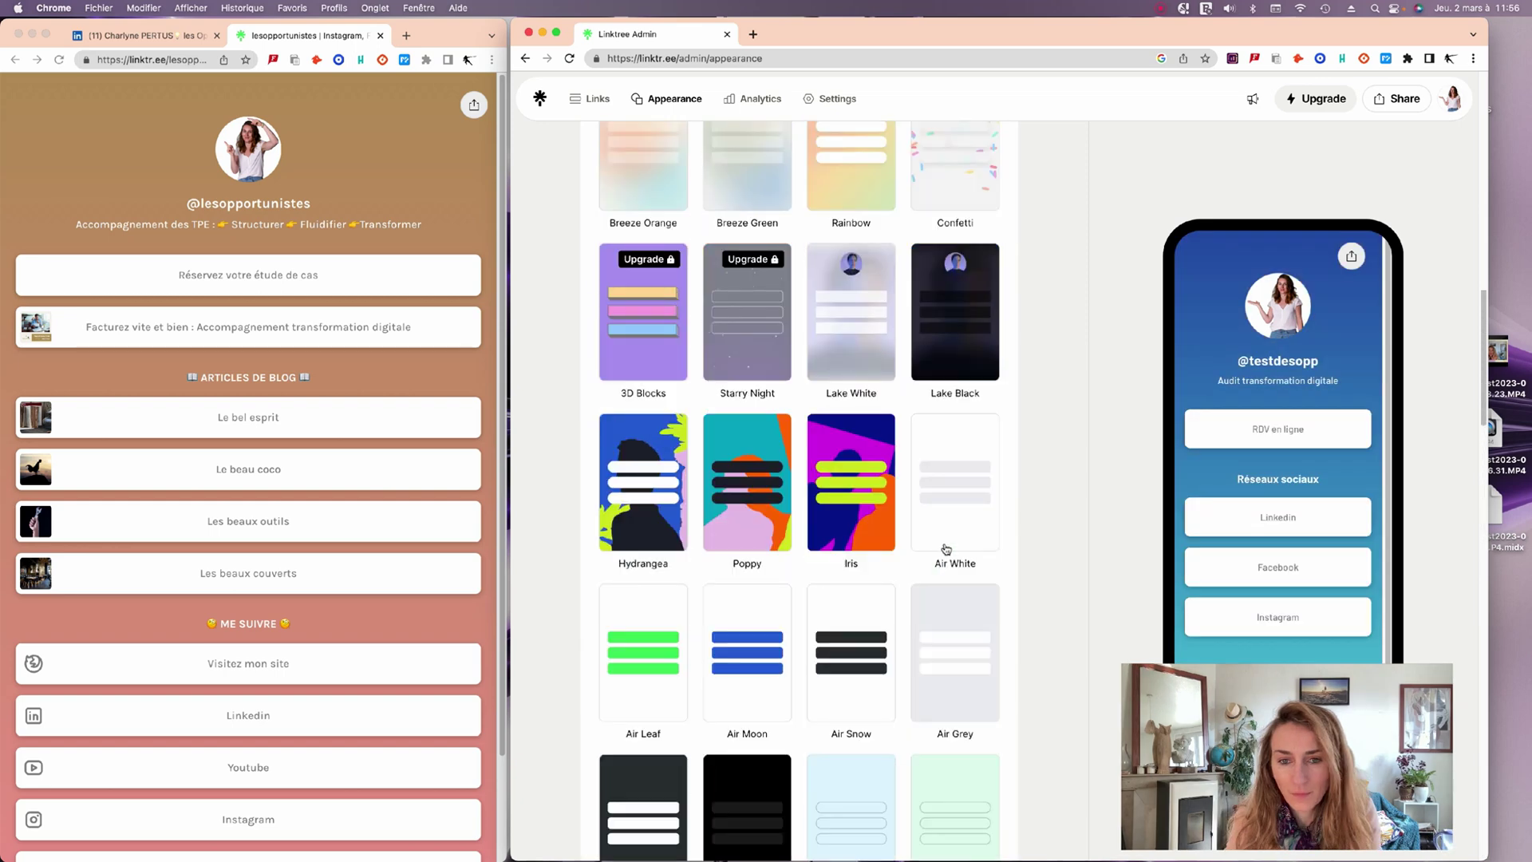
scroll(940, 542, "down", 10)
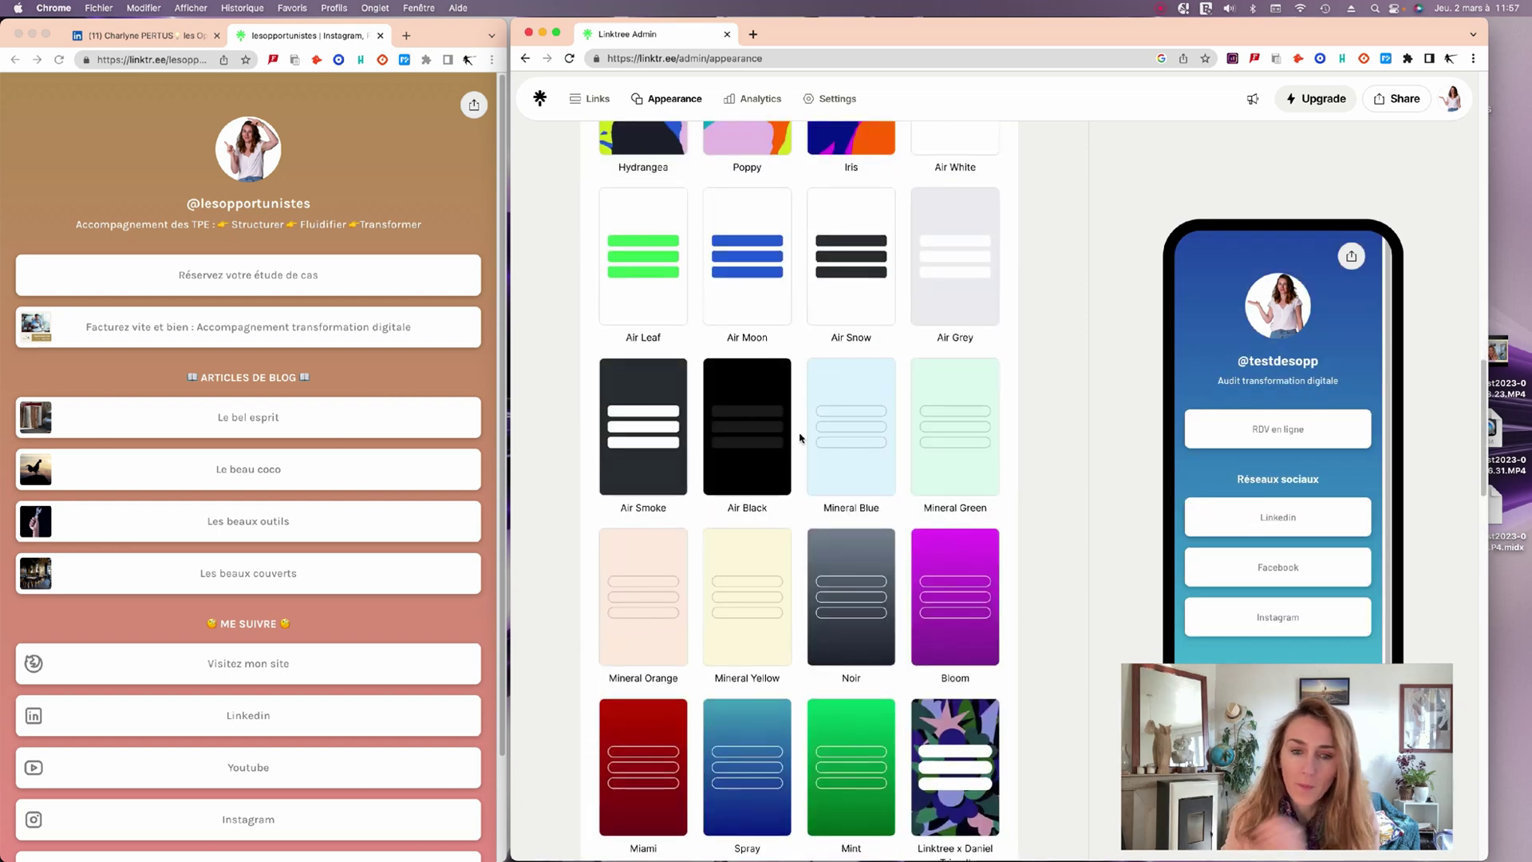
scroll(798, 625, "down", 3)
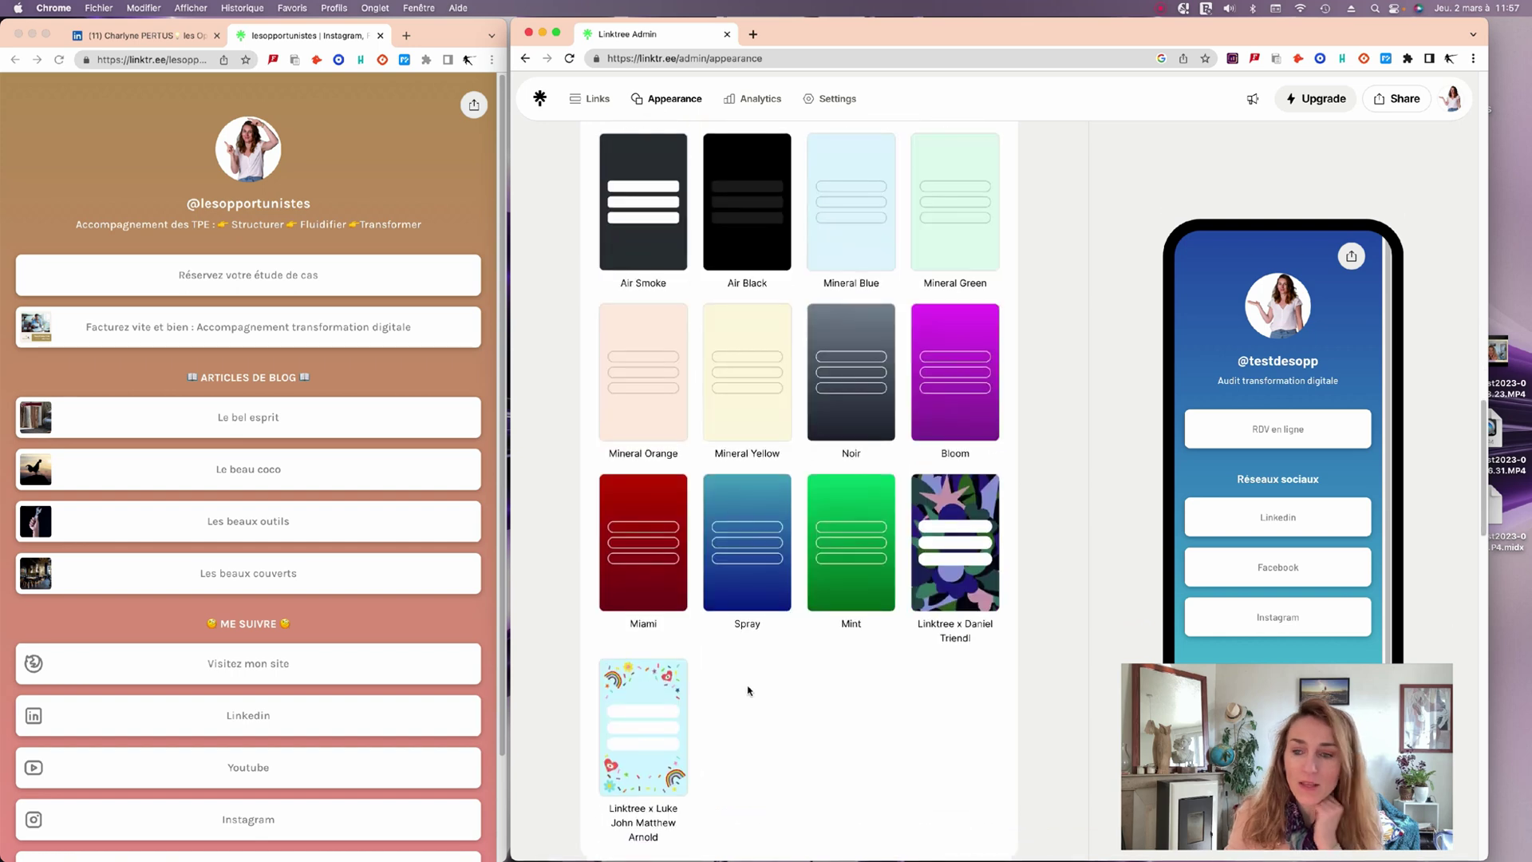
left_click(758, 599)
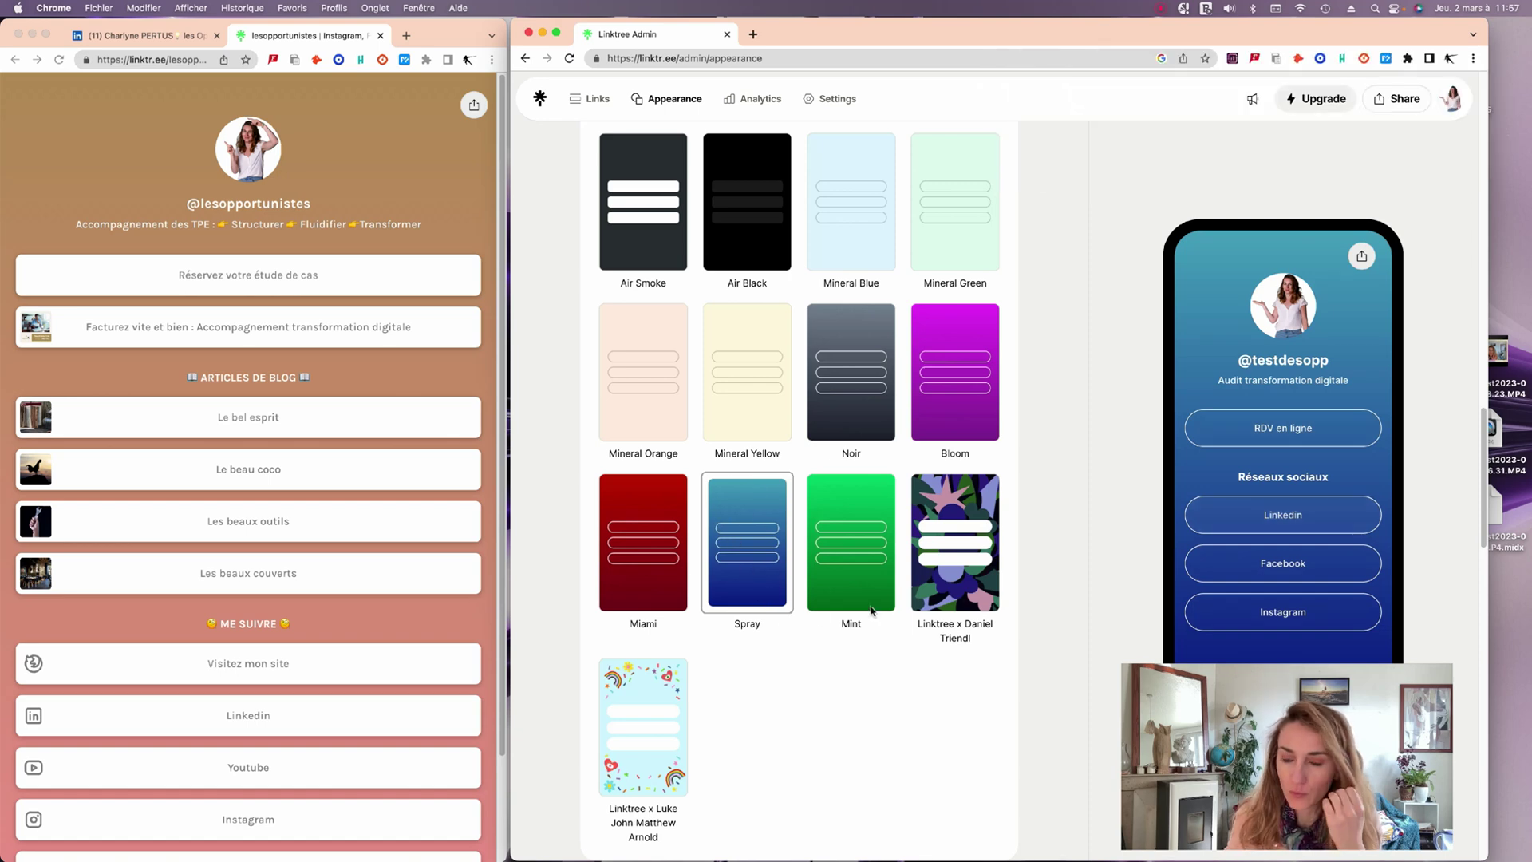
Apply Spray again and check its blue gradient preview with white outlined buttons.
scroll(802, 682, "down", 10)
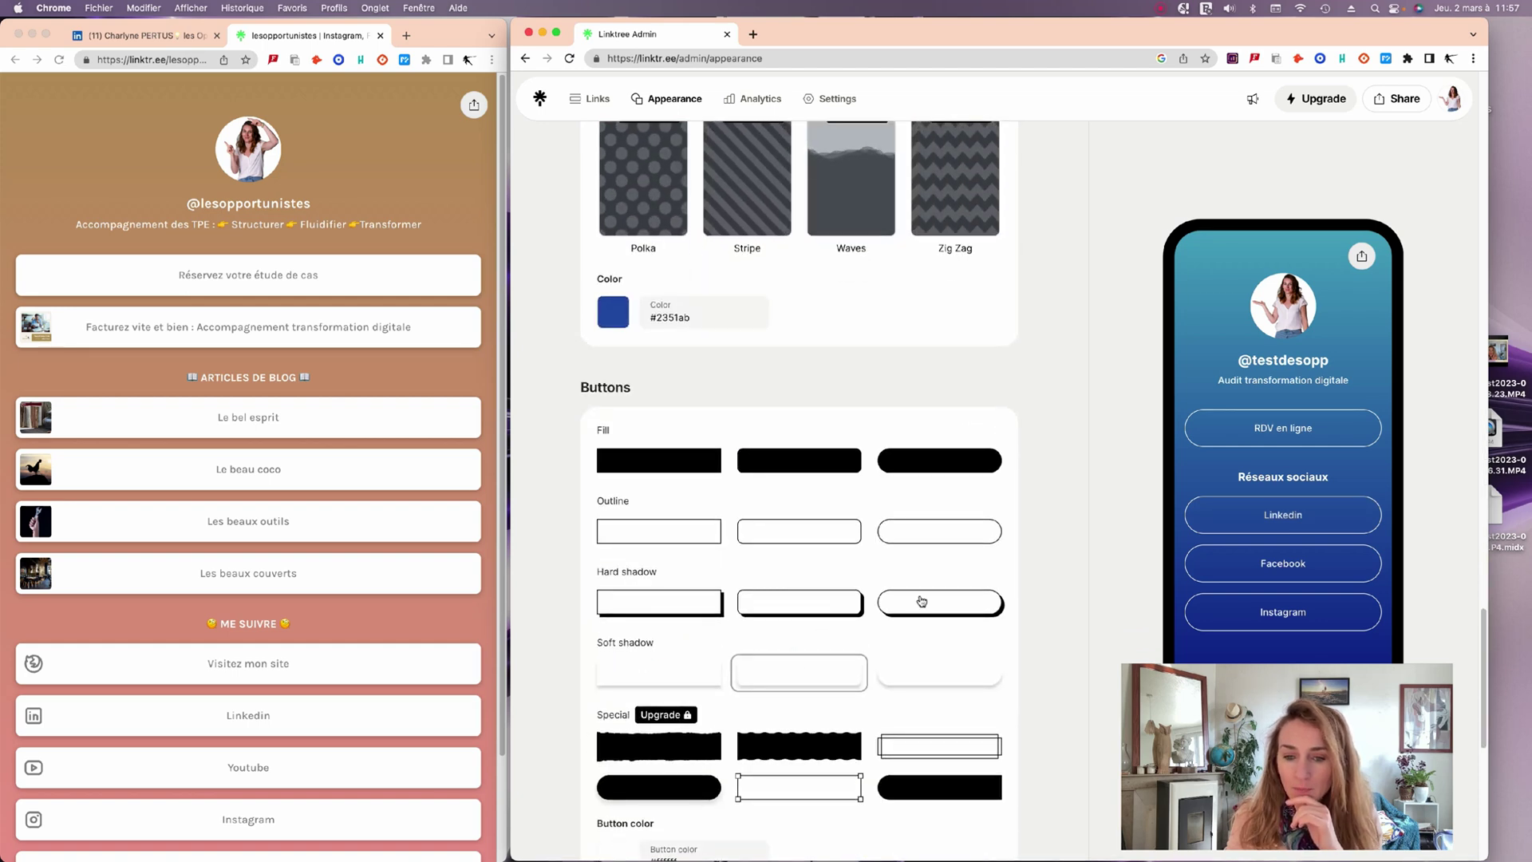
scroll(814, 631, "down", 5)
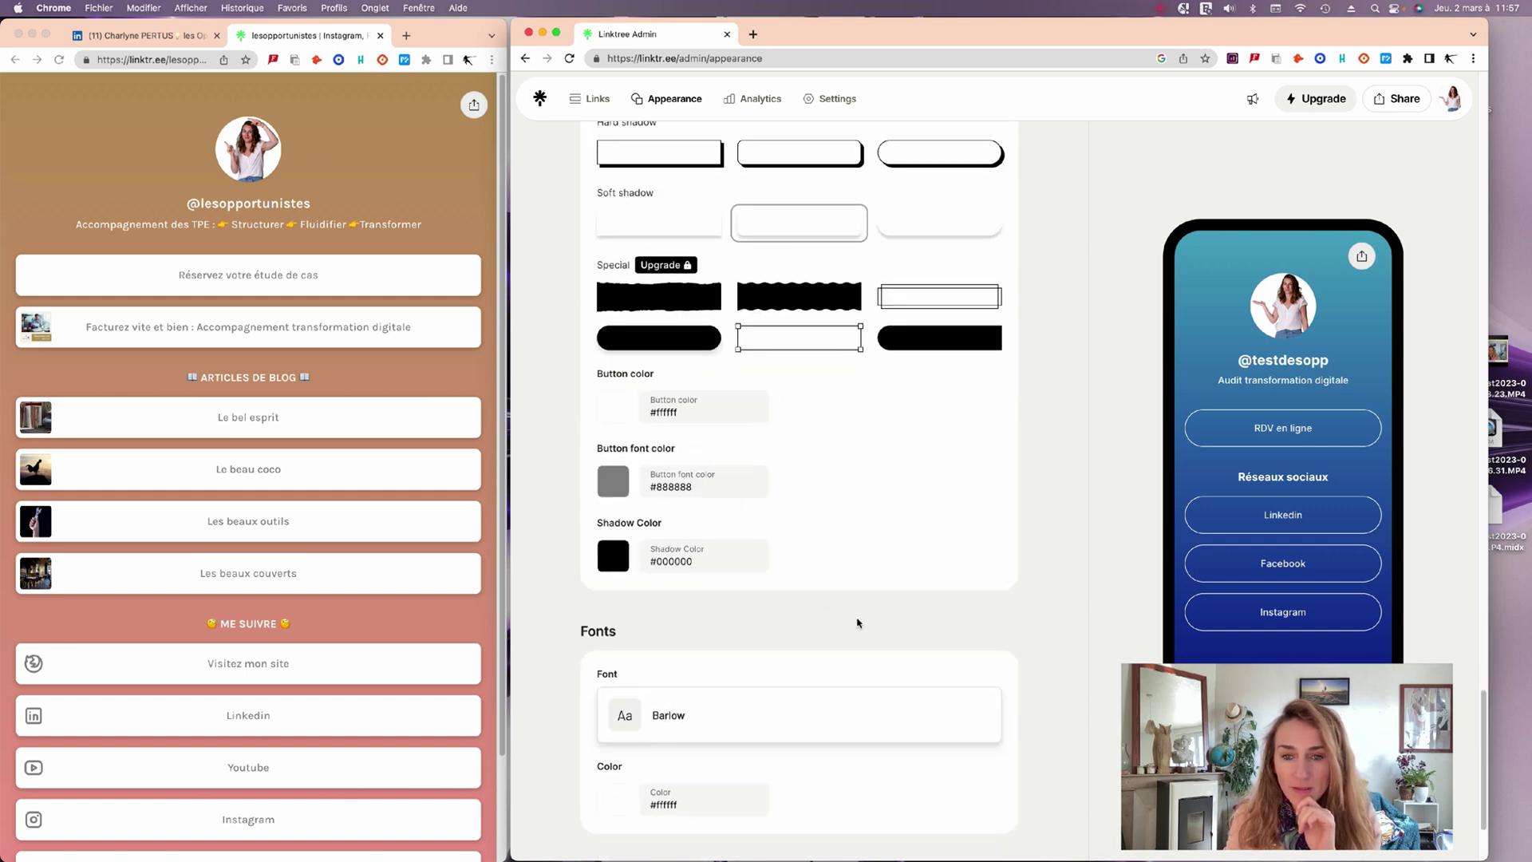
scroll(861, 624, "up", 10)
scroll(865, 619, "up", 10)
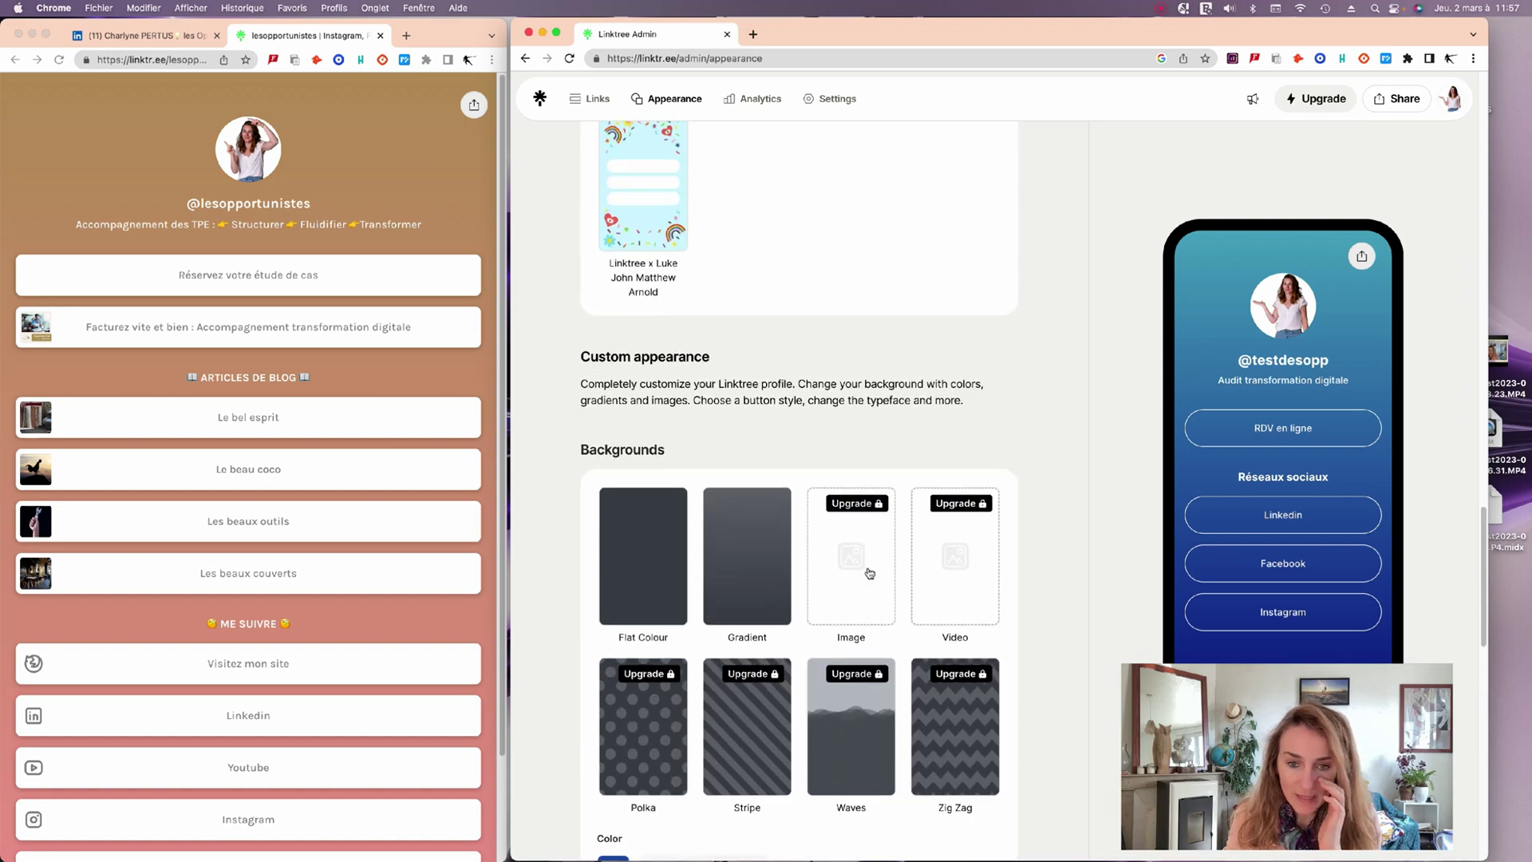
scroll(867, 576, "up", 10)
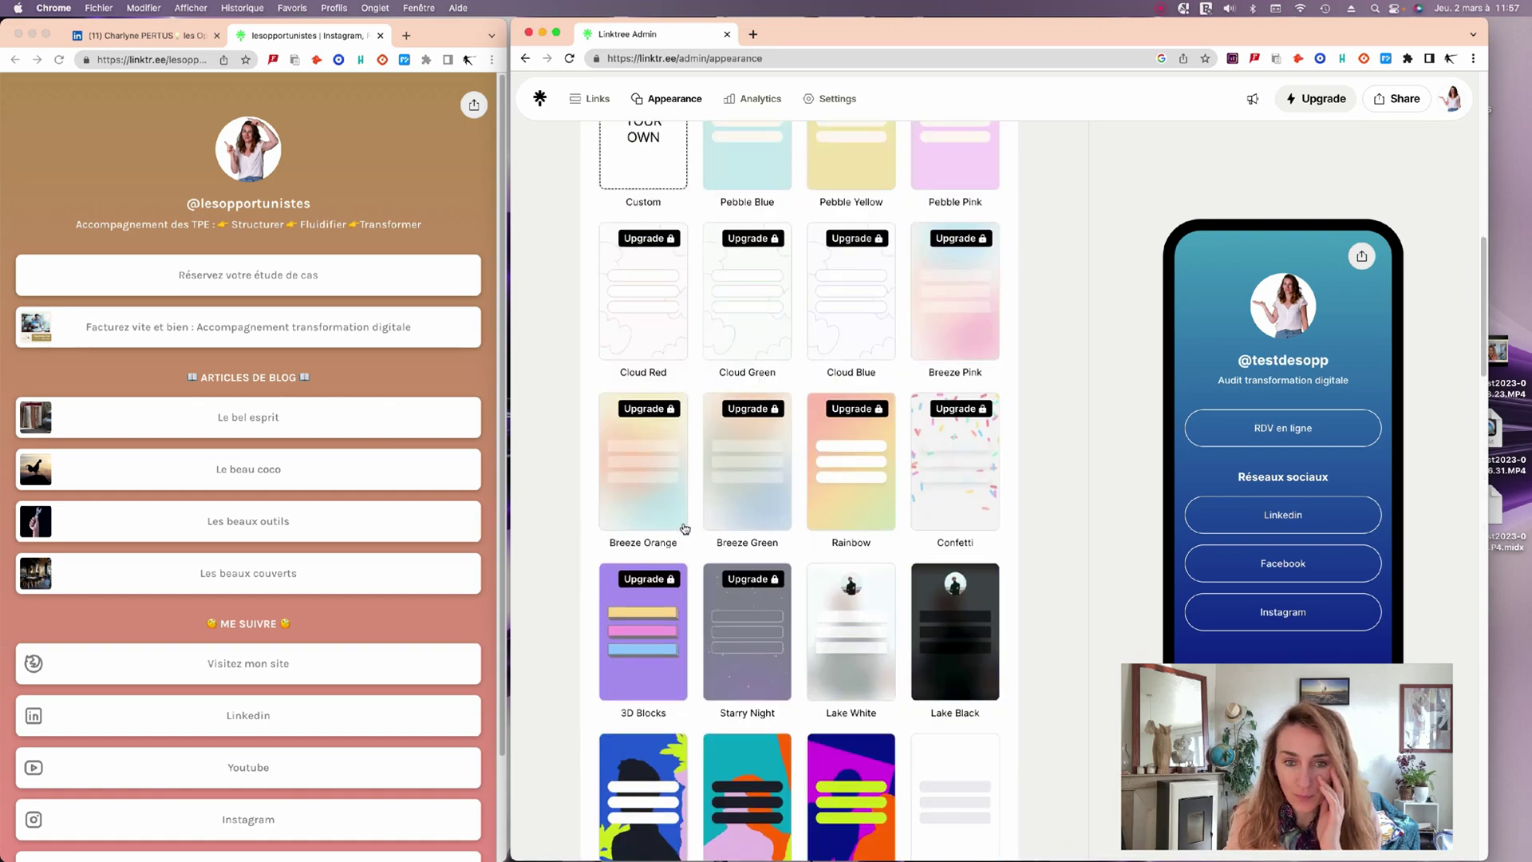
scroll(707, 503, "down", 20)
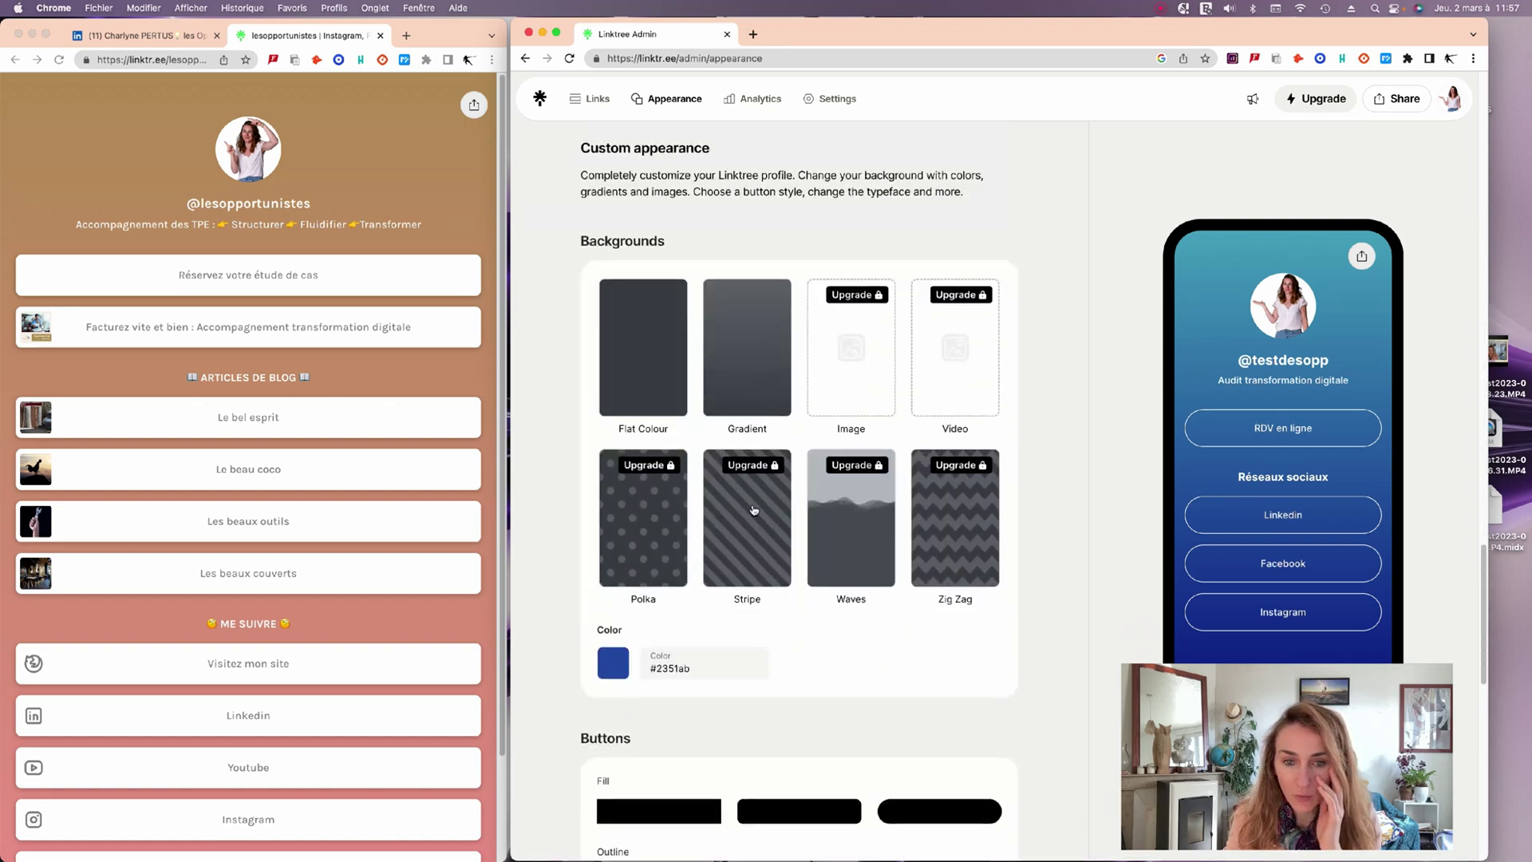
scroll(780, 505, "up", 10)
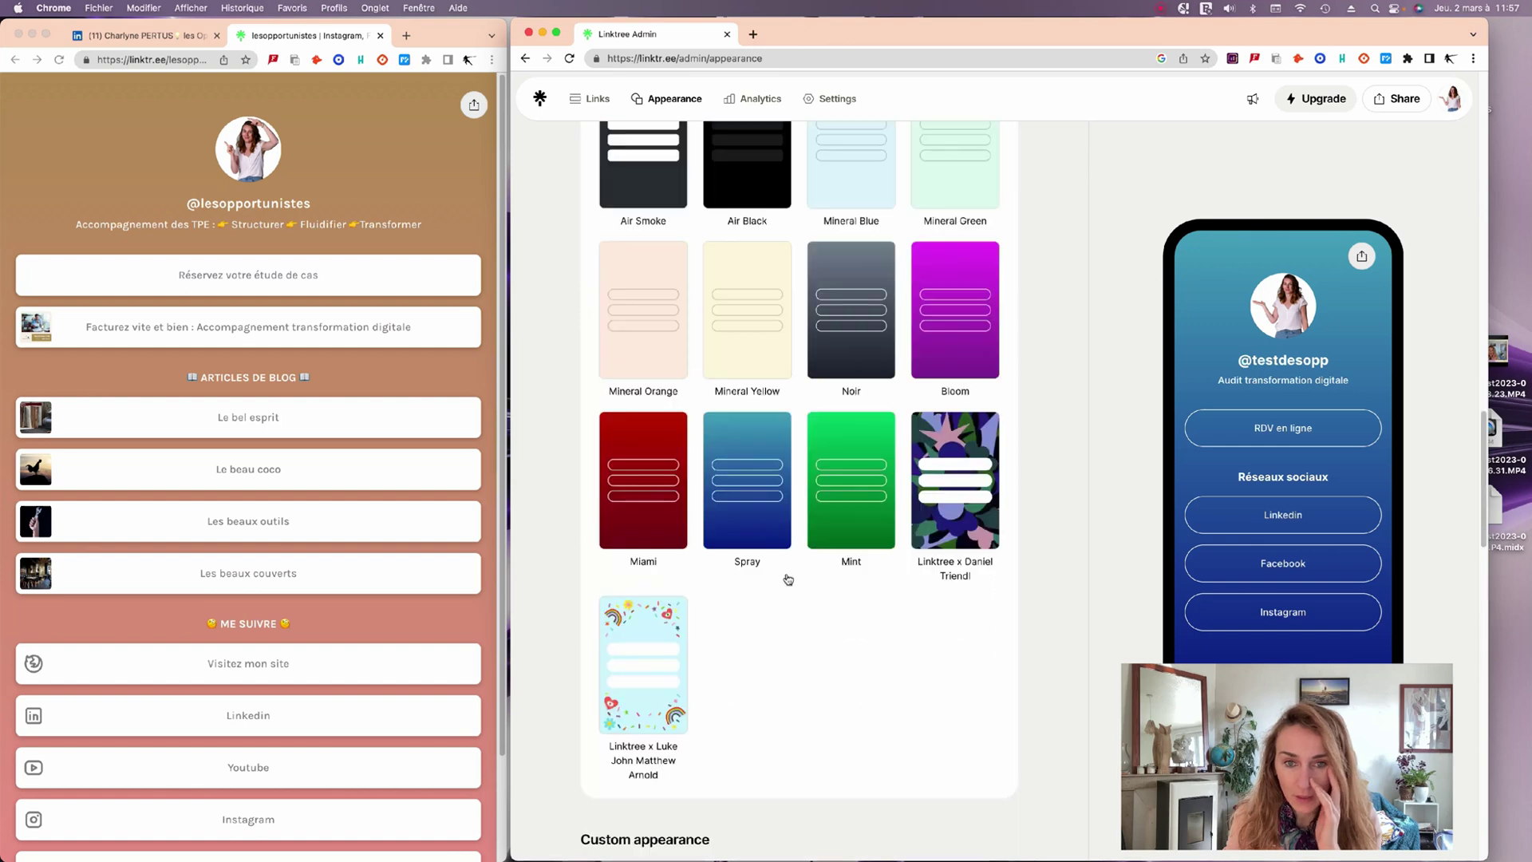
left_click(770, 506)
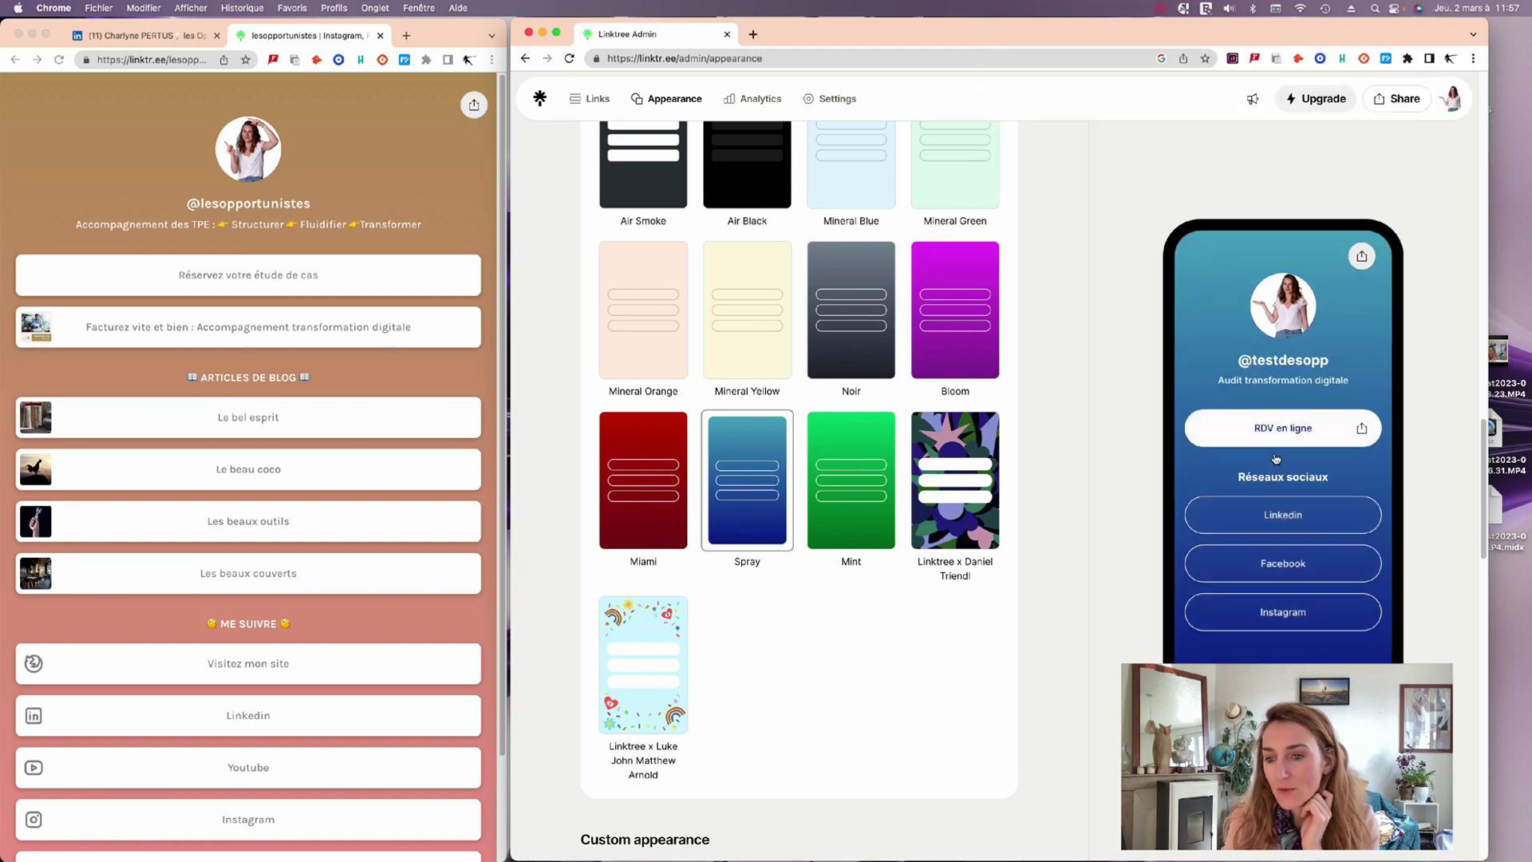
scroll(1244, 550, "down", 3)
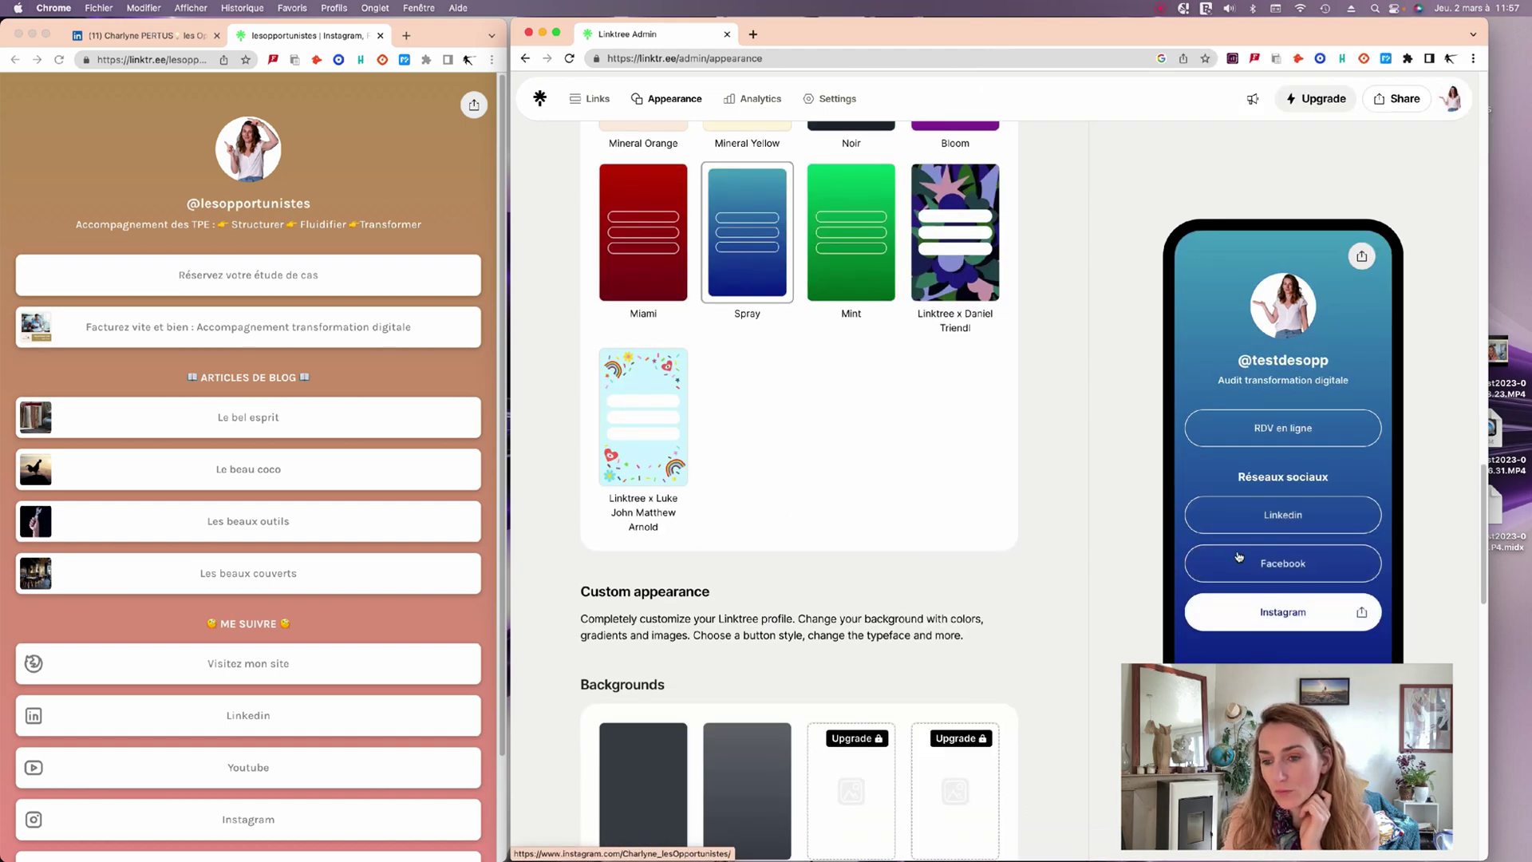
scroll(906, 482, "down", 5)
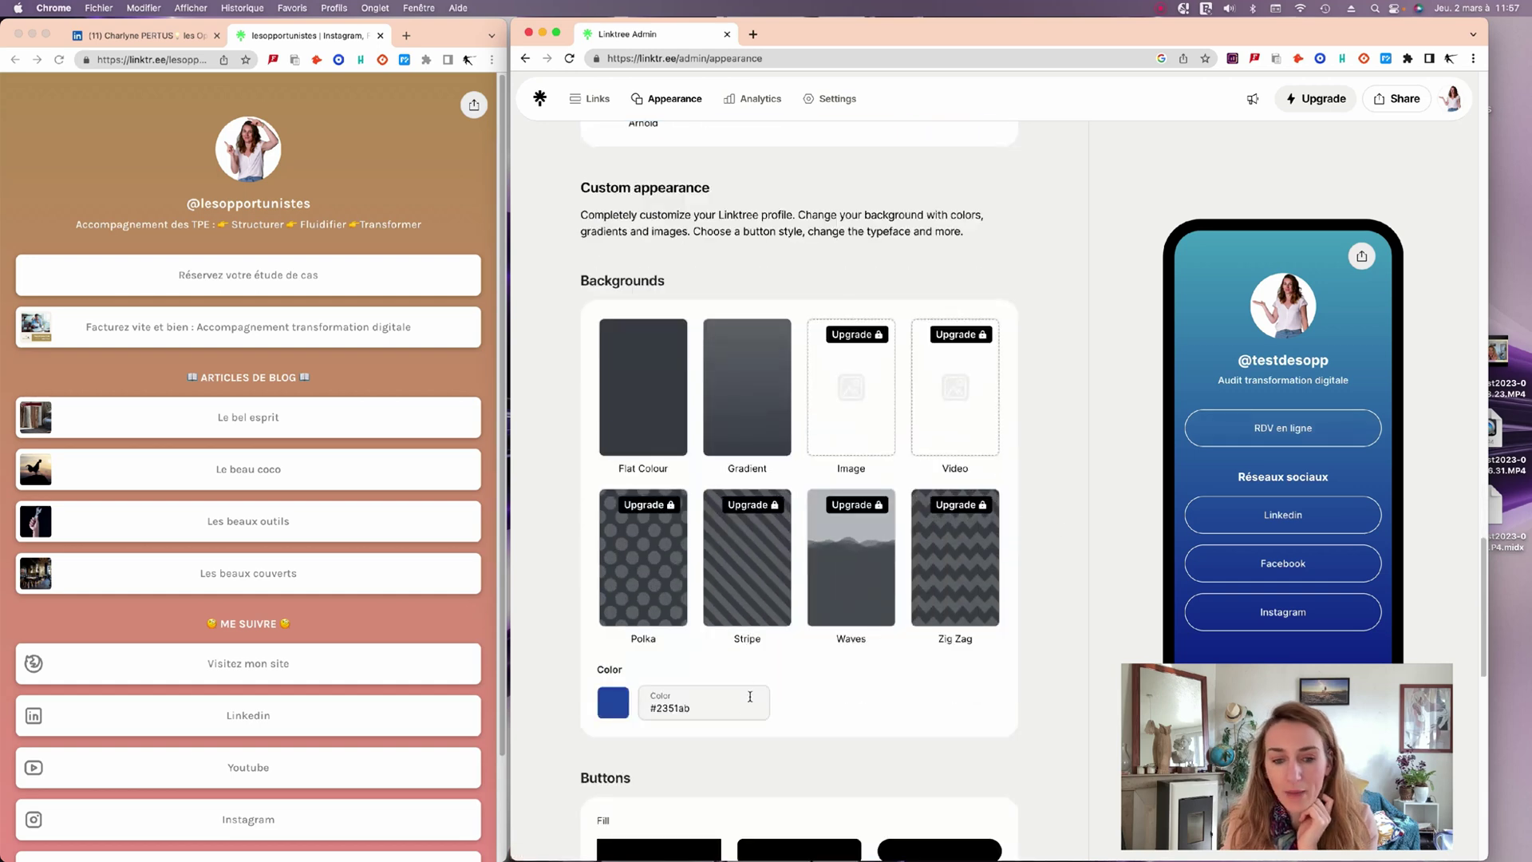
scroll(750, 697, "down", 8)
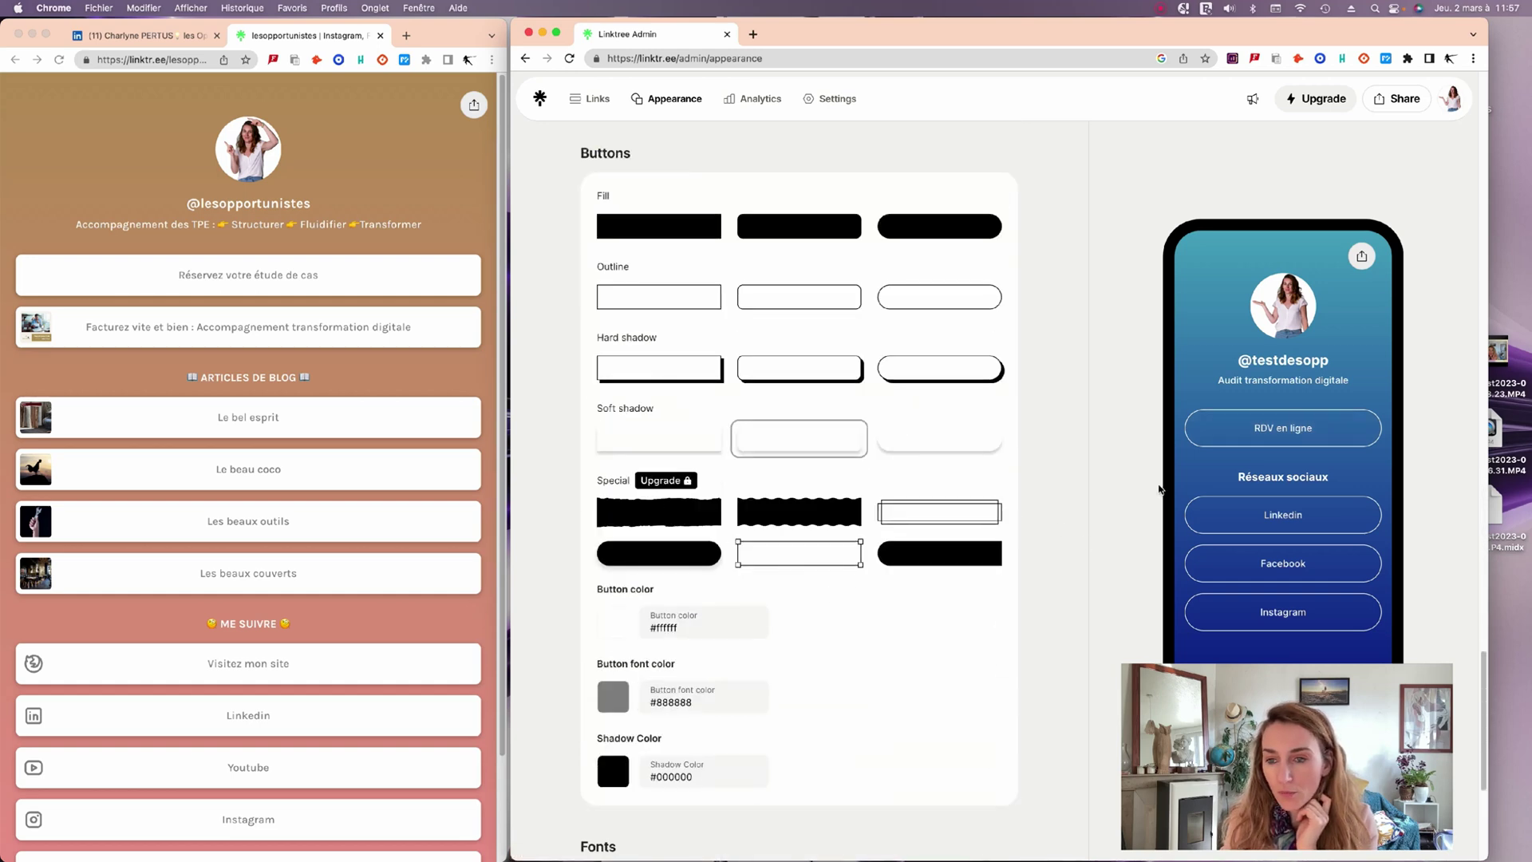
scroll(1159, 489, "down", 3)
scroll(700, 441, "up", 15)
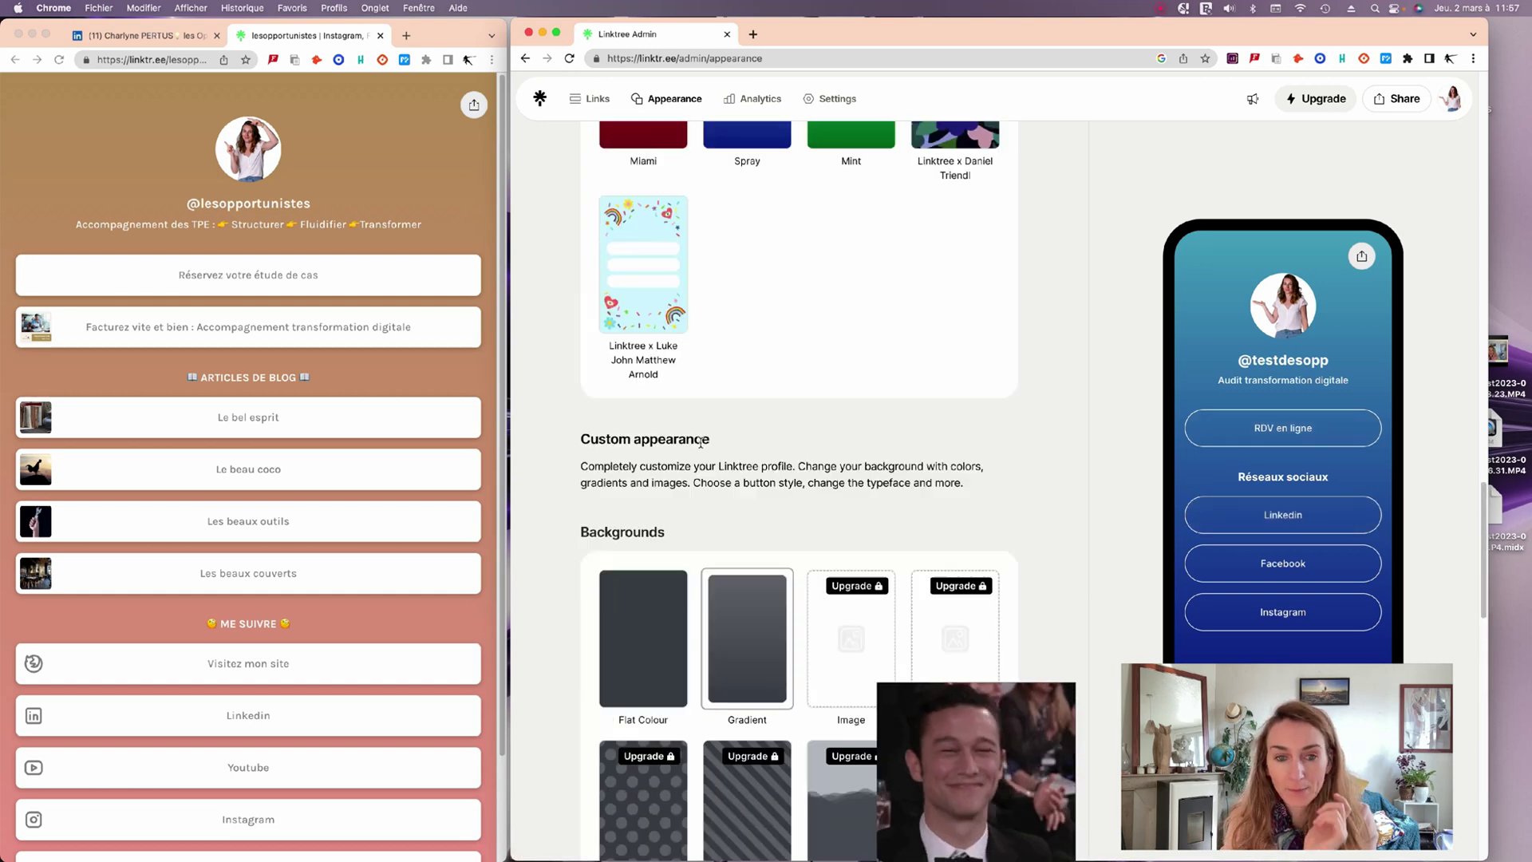
scroll(700, 441, "up", 20)
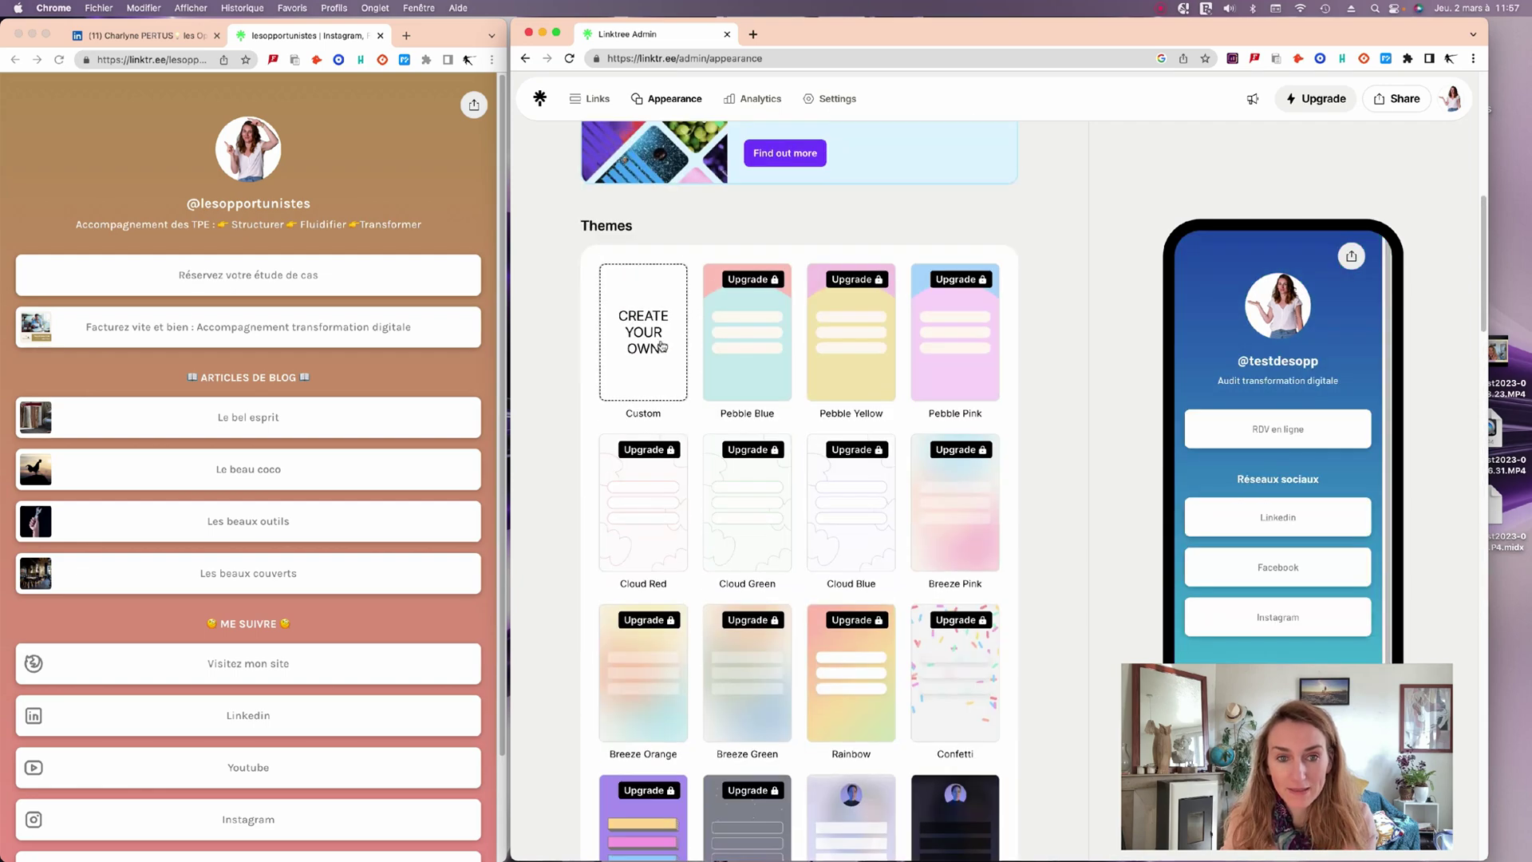
Start a custom theme with a Gradient background running upward.
left_click(662, 345)
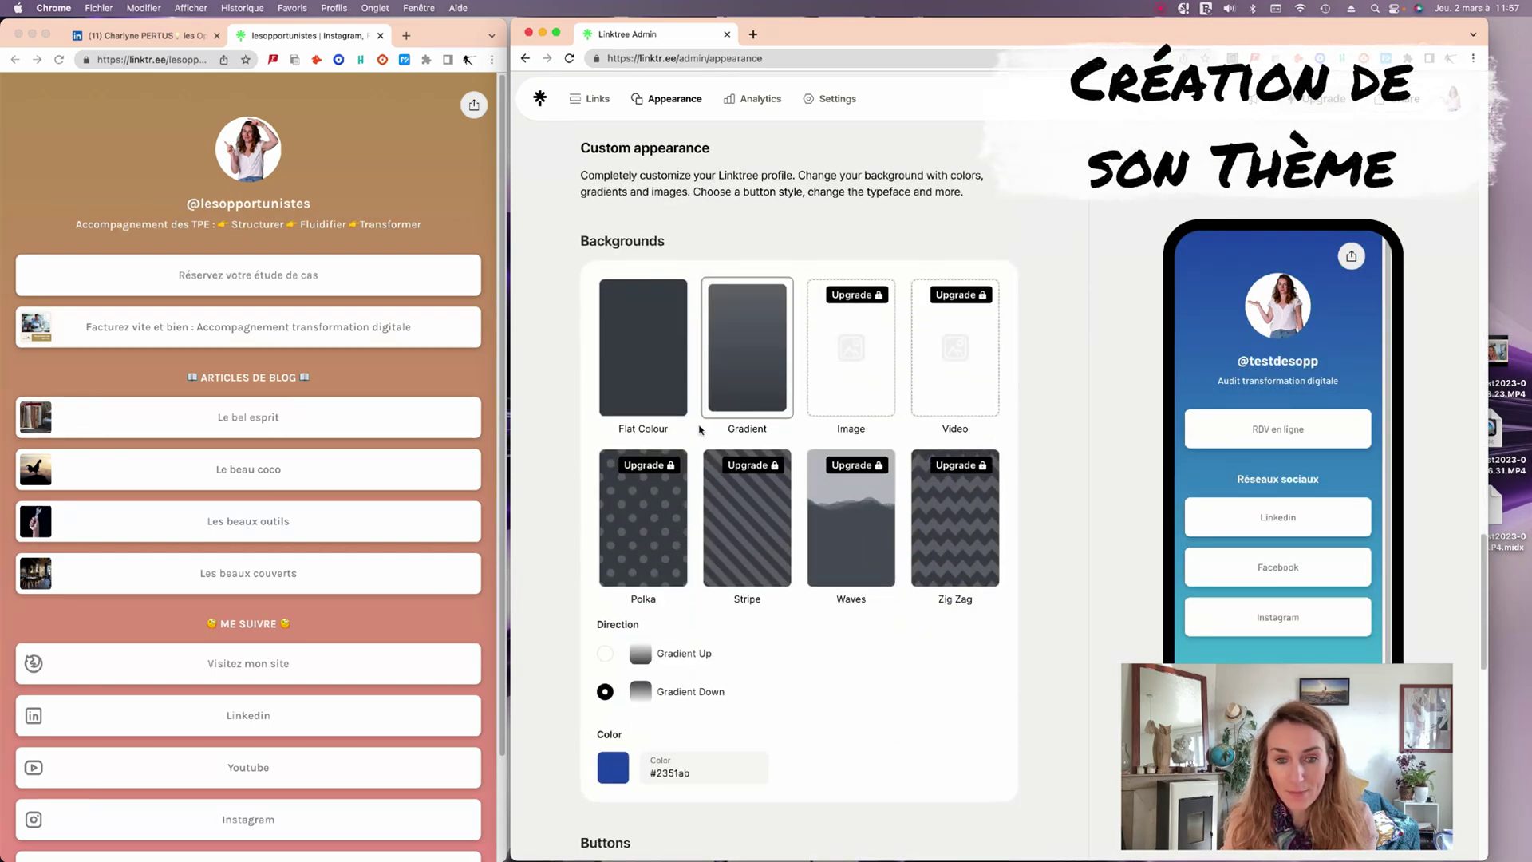
left_click(660, 397)
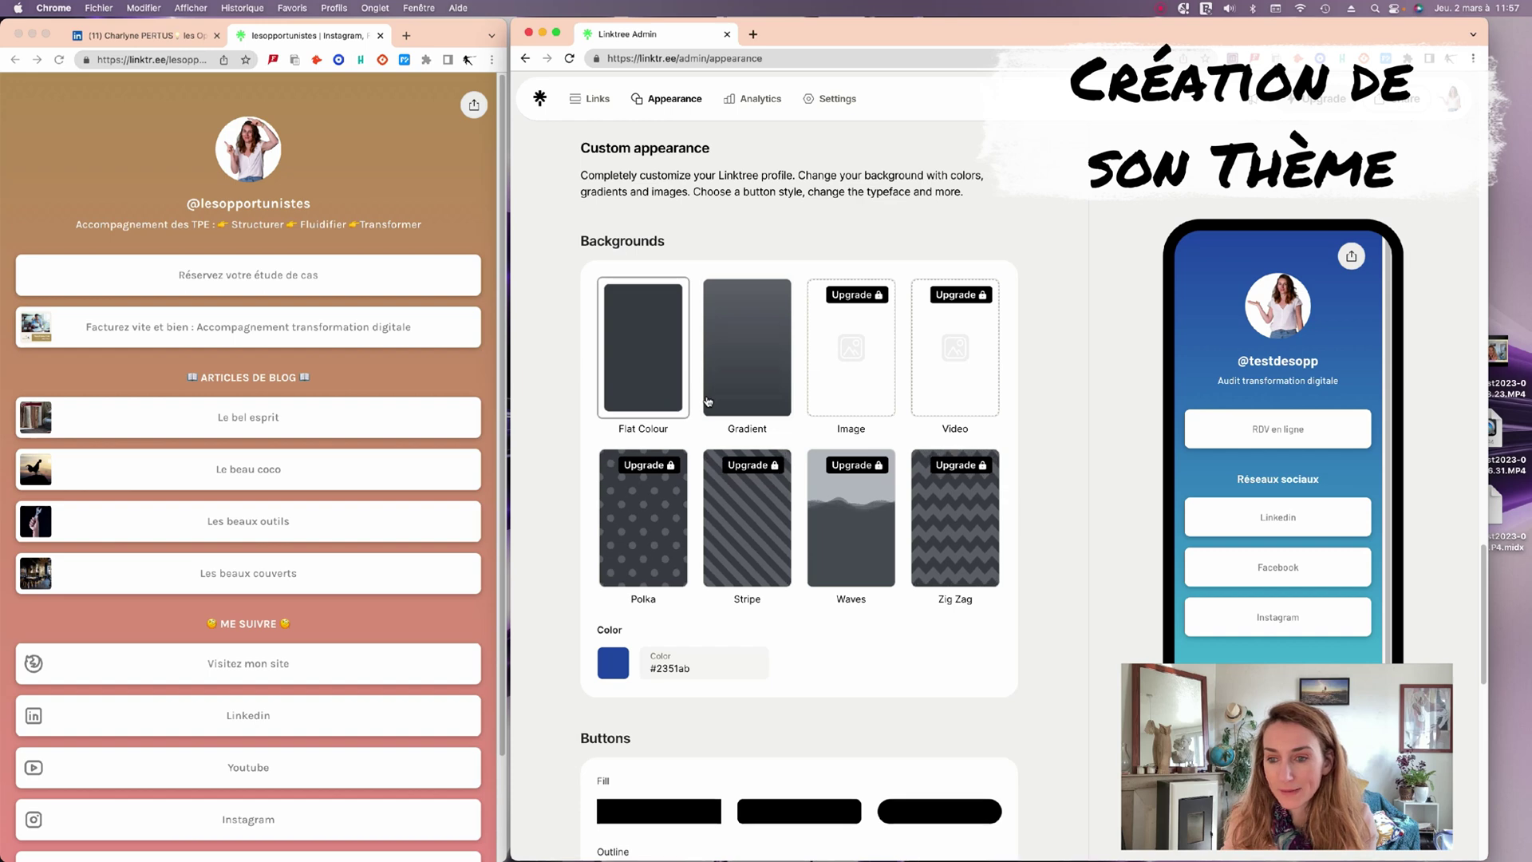
left_click(737, 403)
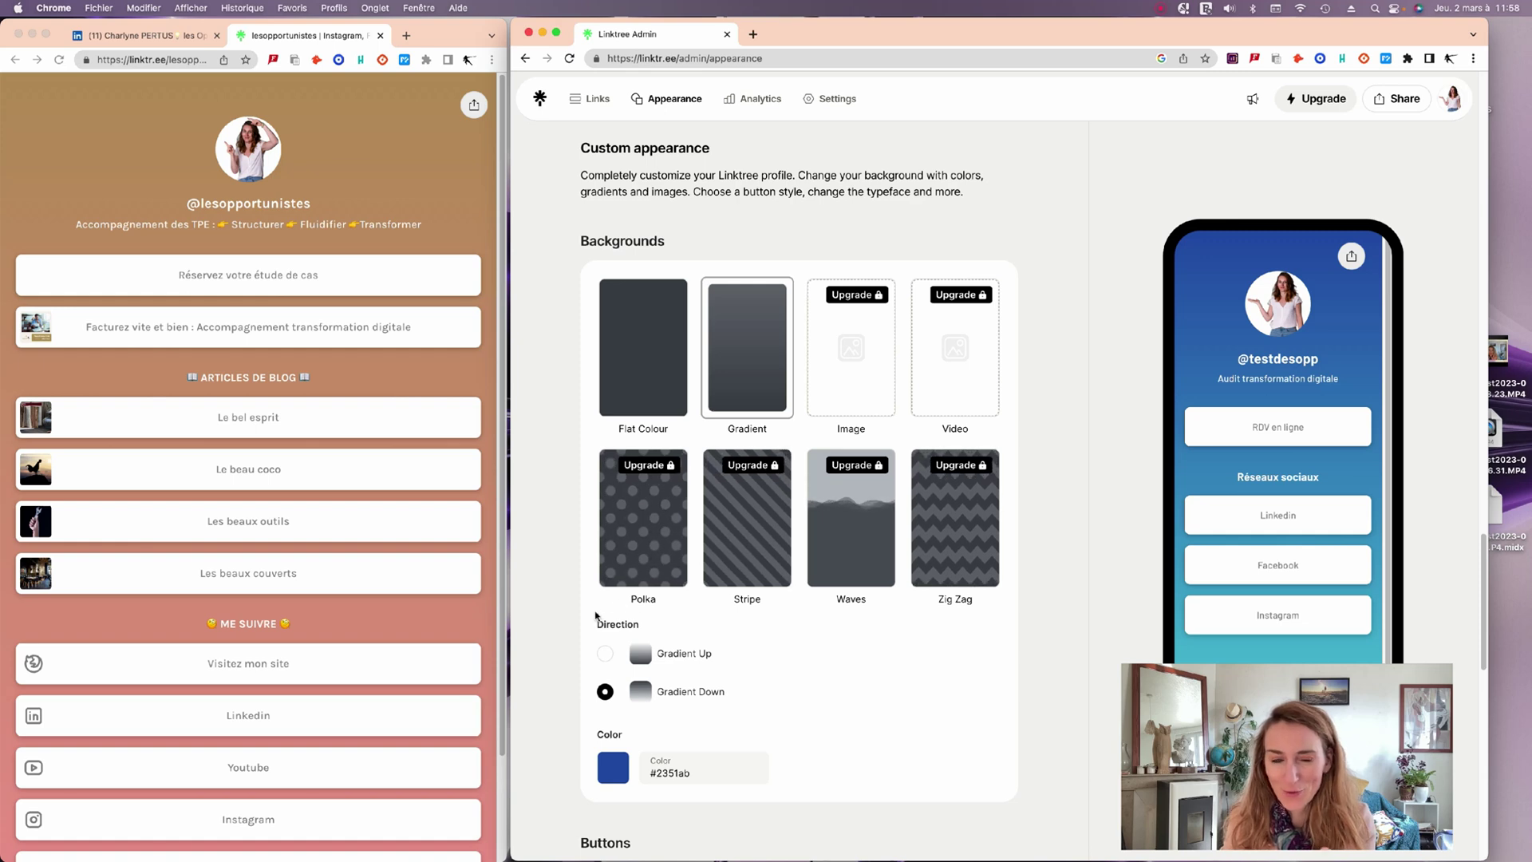
left_click(605, 655)
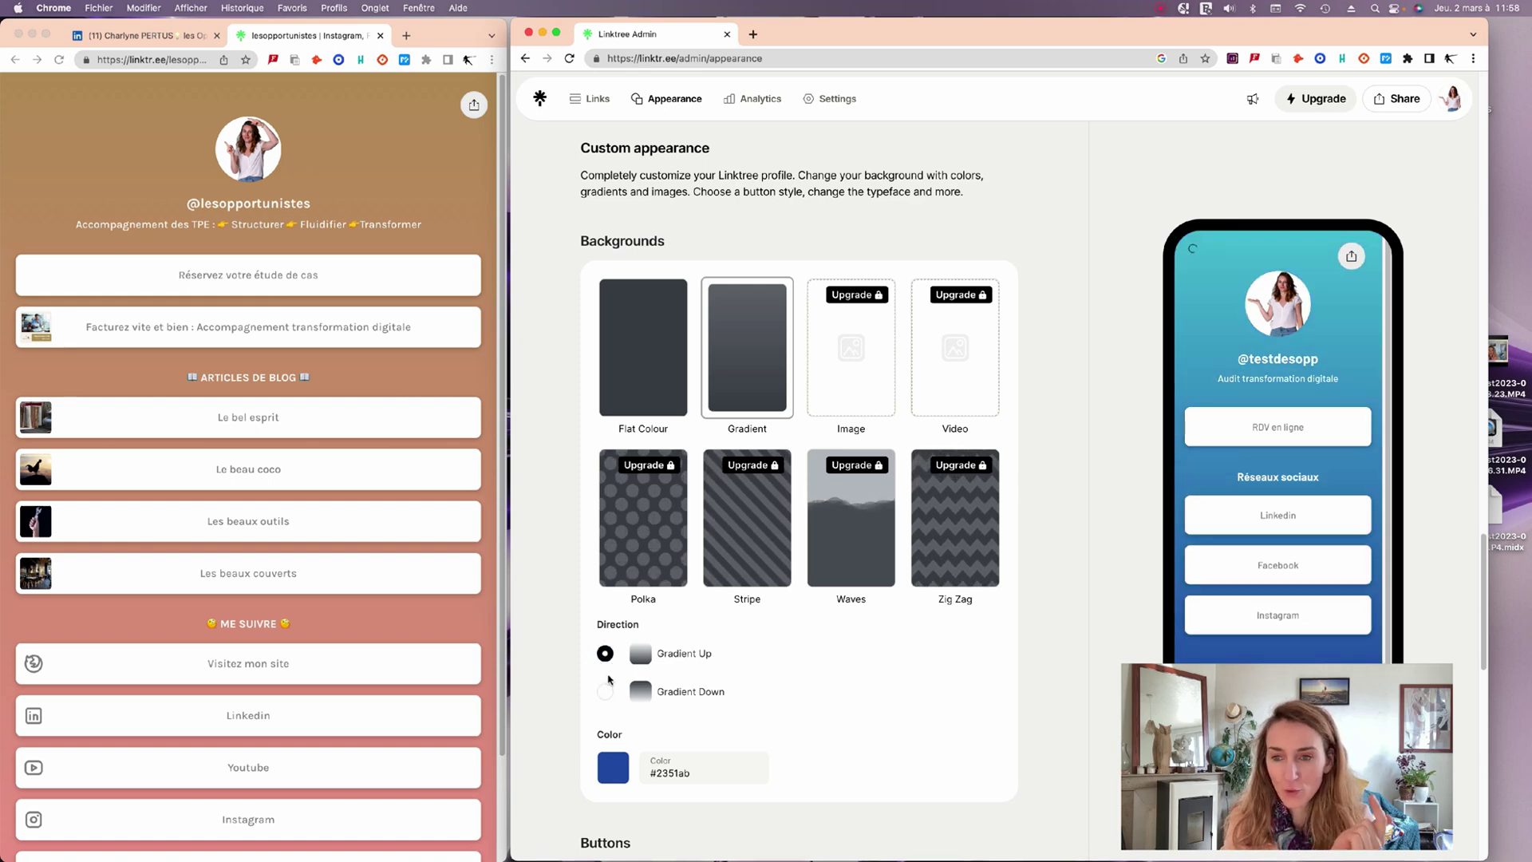
left_click(604, 693)
left_click(605, 654)
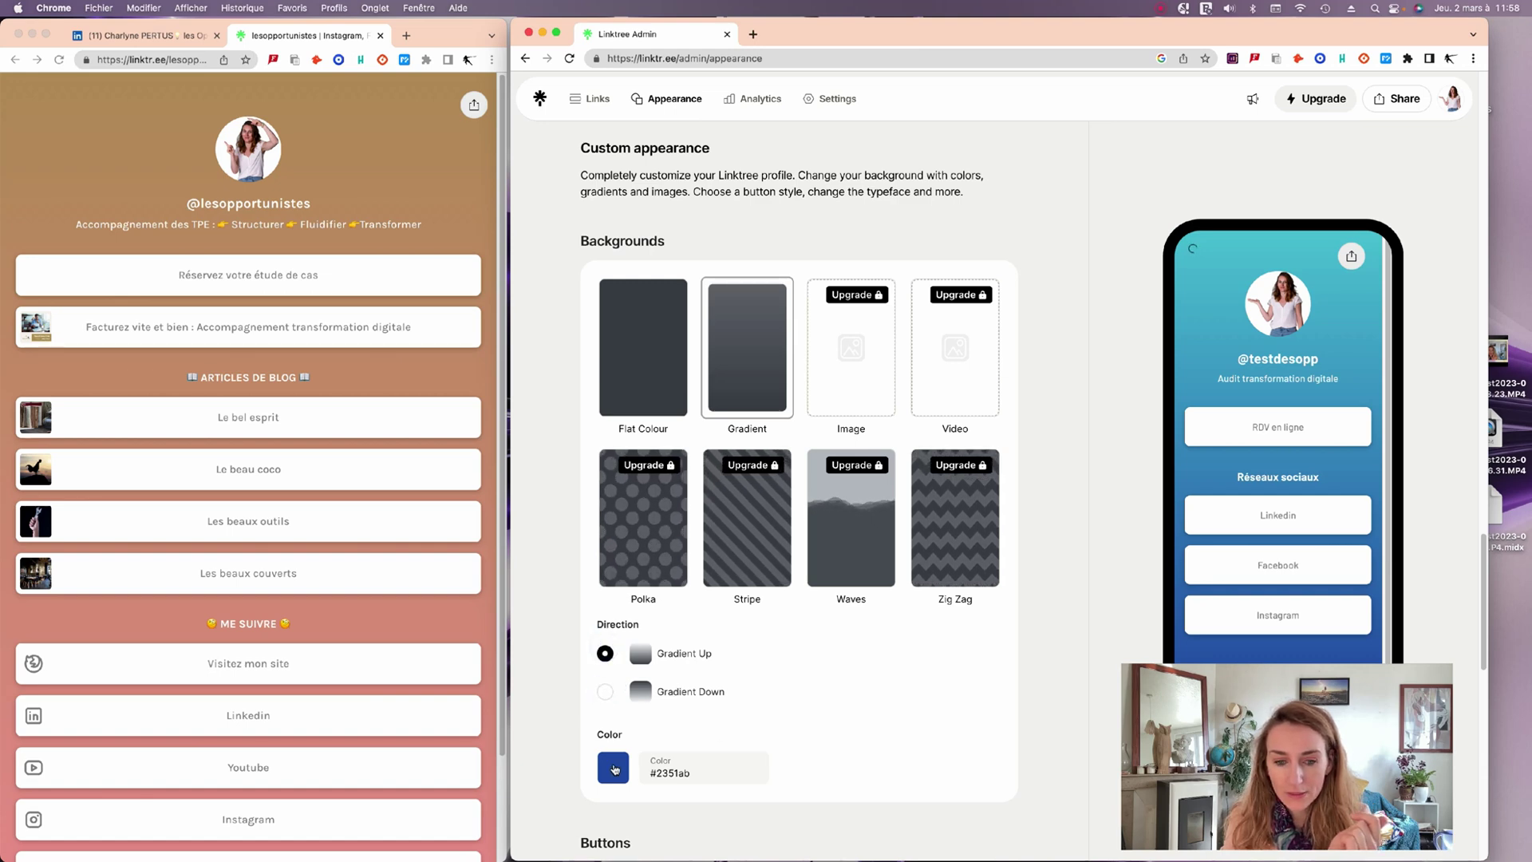
Set the gradient background colour to purple #ab23a1.
left_click(614, 767)
scroll(800, 684, "down", 3)
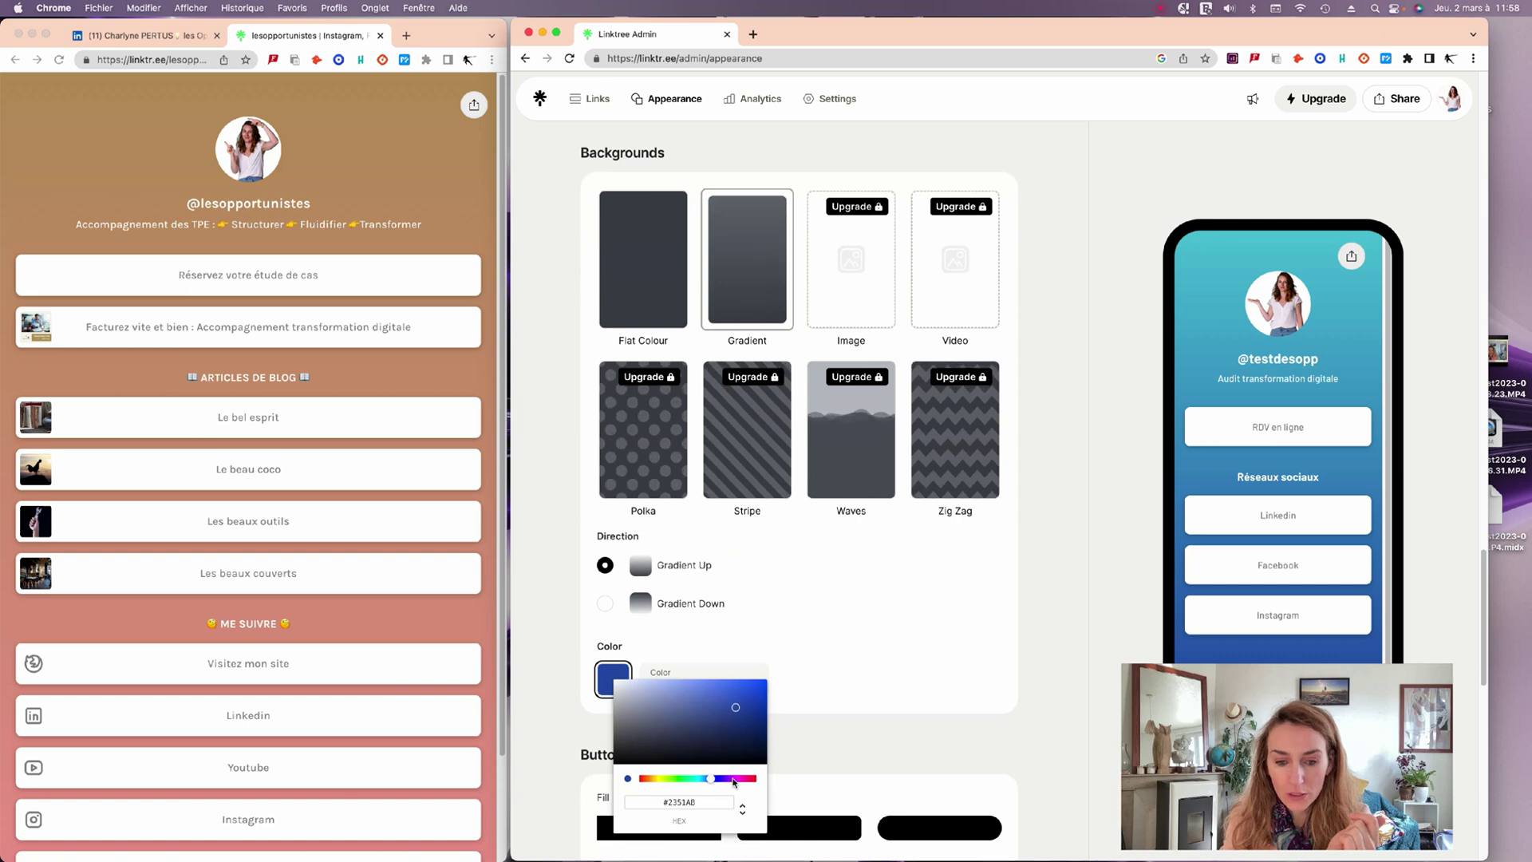
left_click(738, 778)
left_click(954, 658)
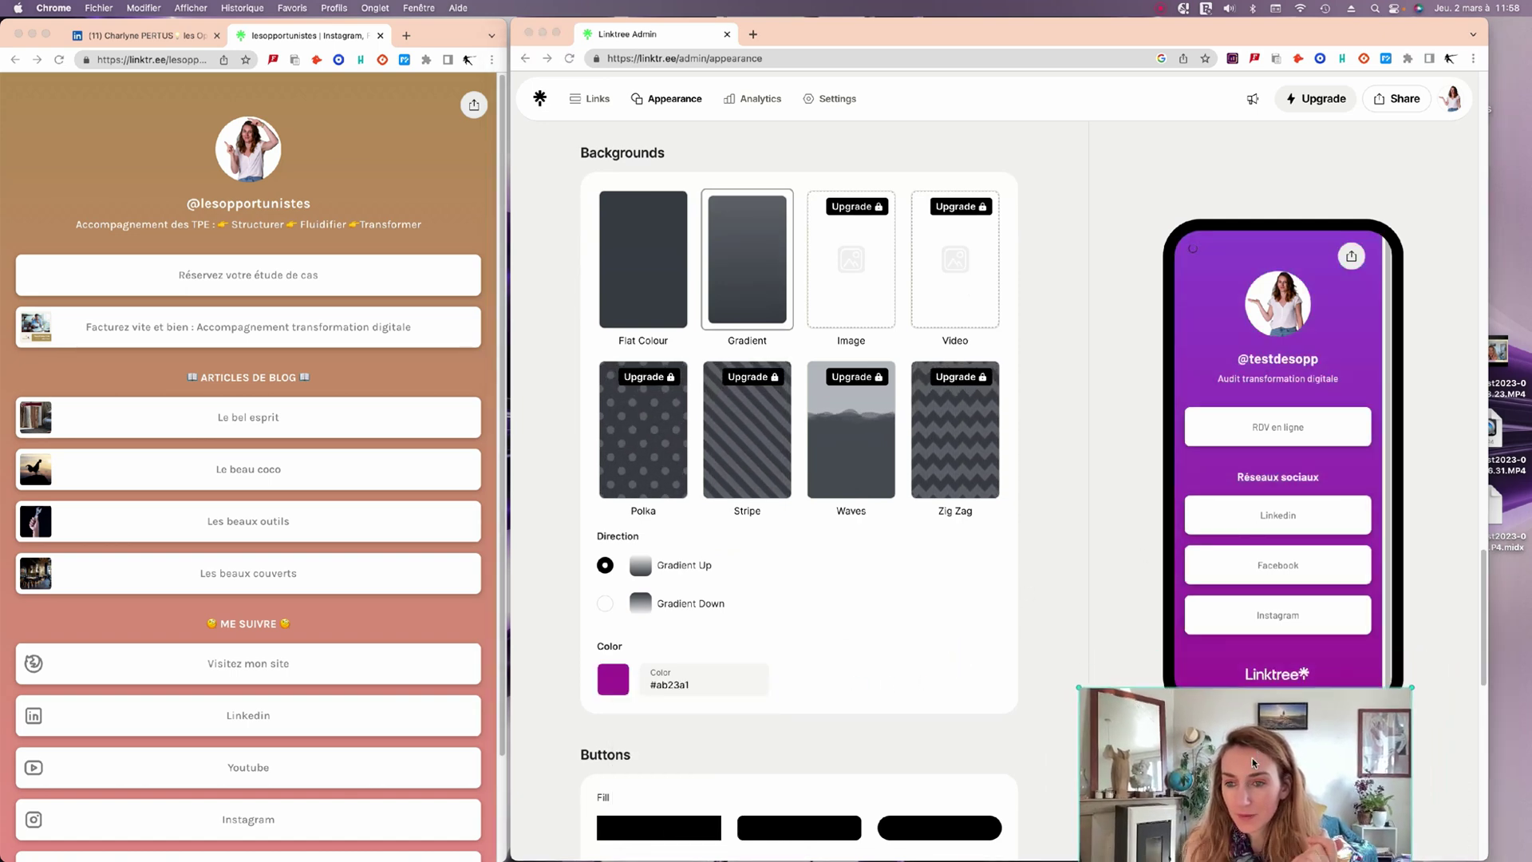
Switch the buttons from rounded soft shadow to the rounded Hard shadow style.
scroll(898, 582, "down", 2)
scroll(851, 581, "up", 2)
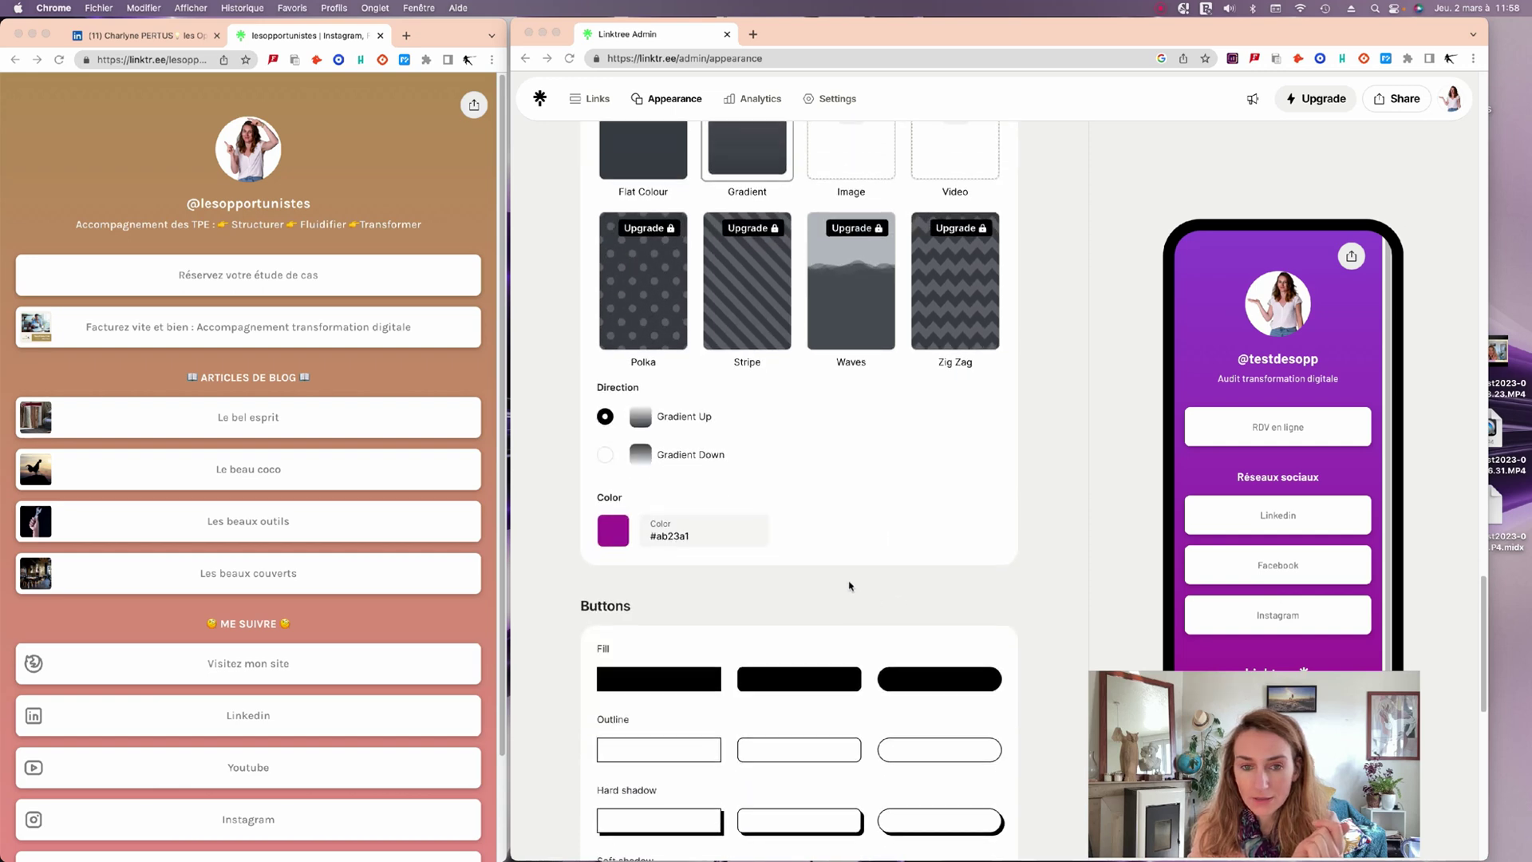
scroll(845, 602, "down", 6)
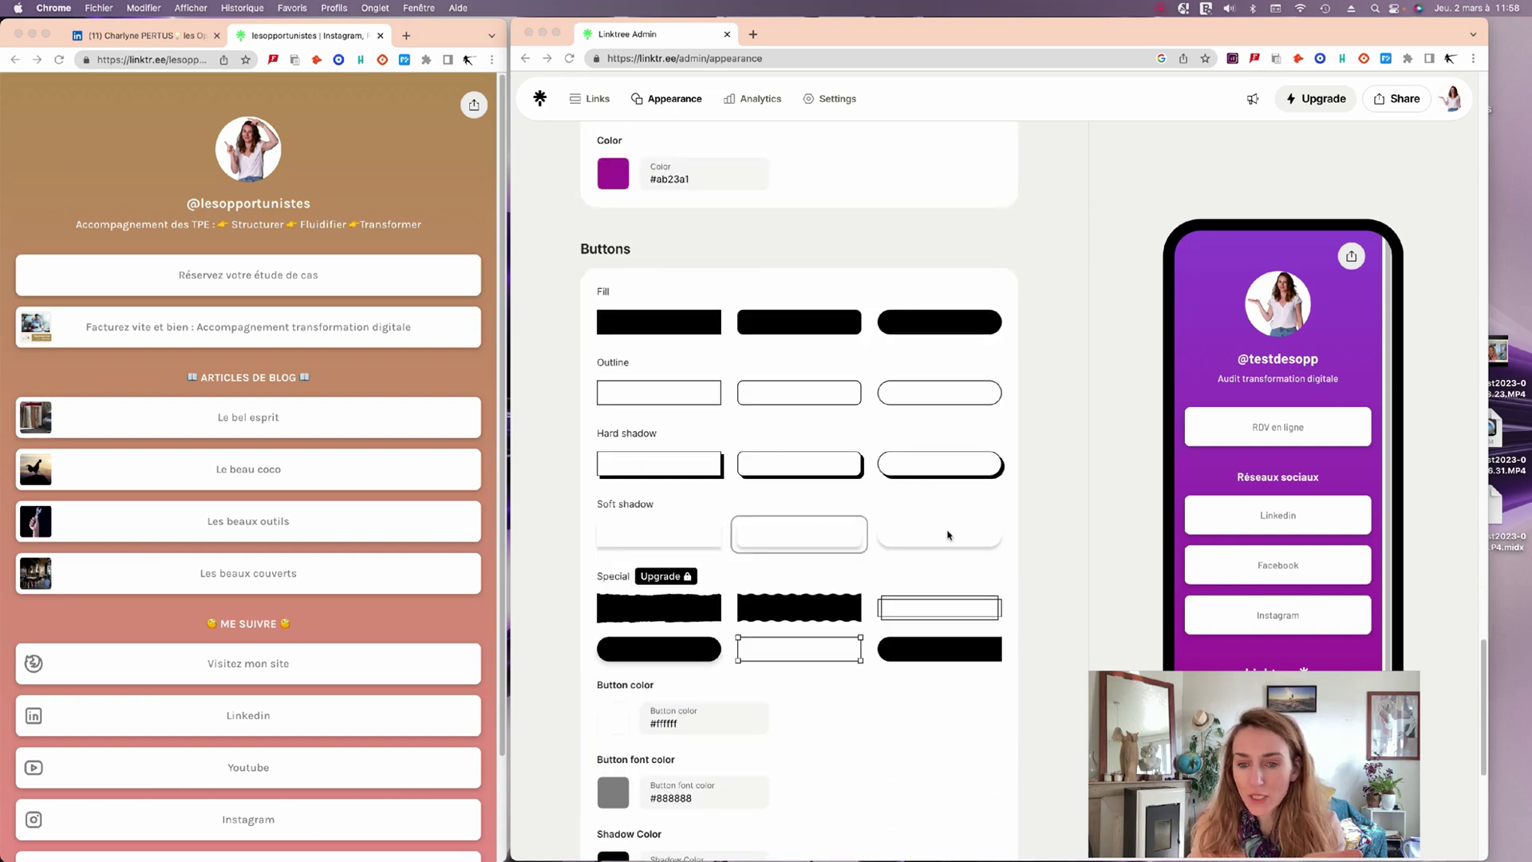
left_click(946, 530)
left_click(923, 538)
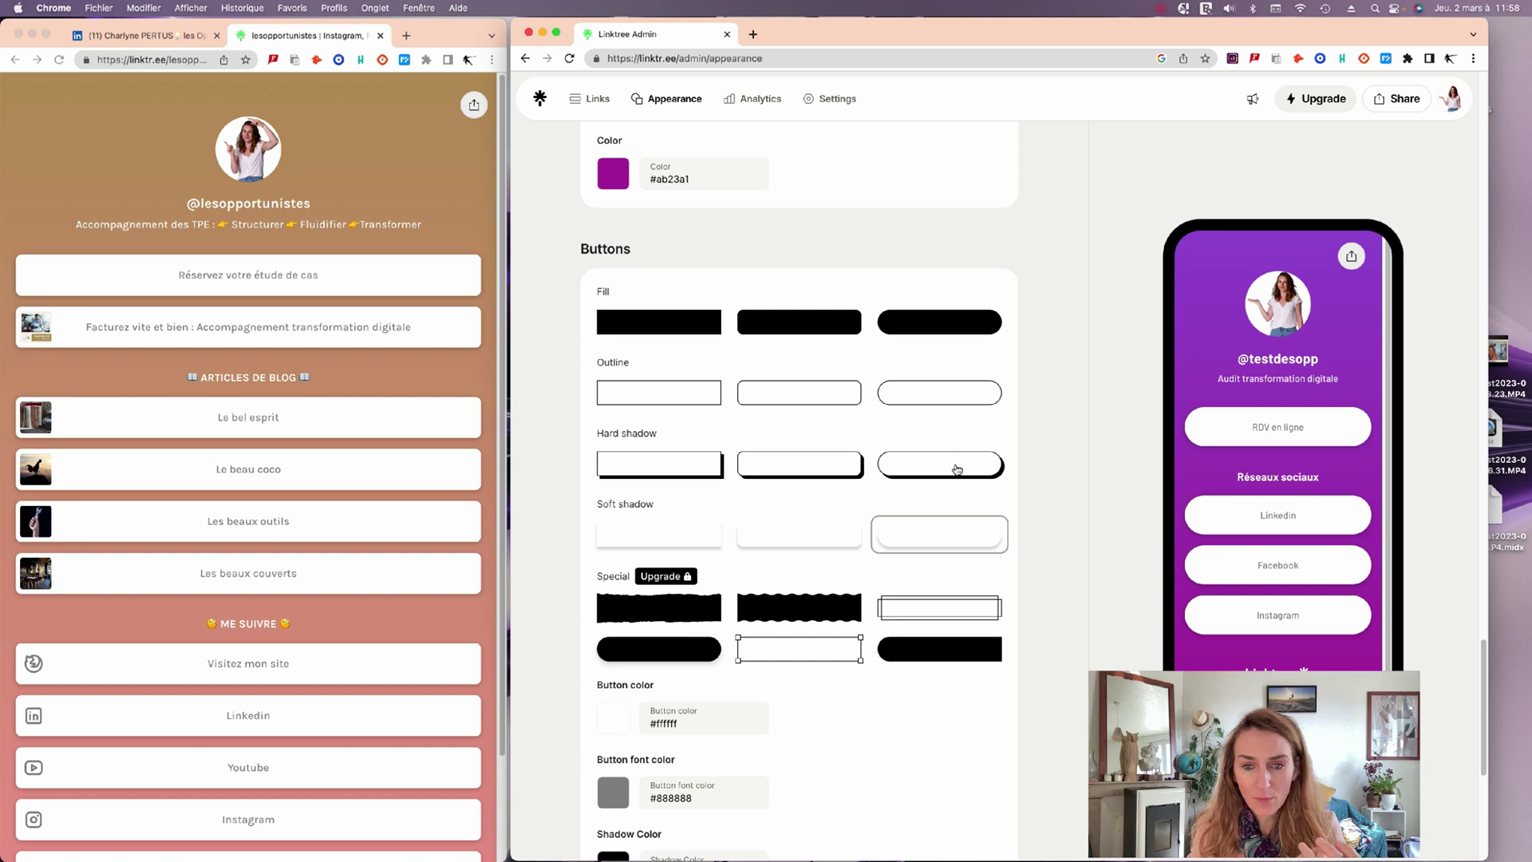
left_click(956, 469)
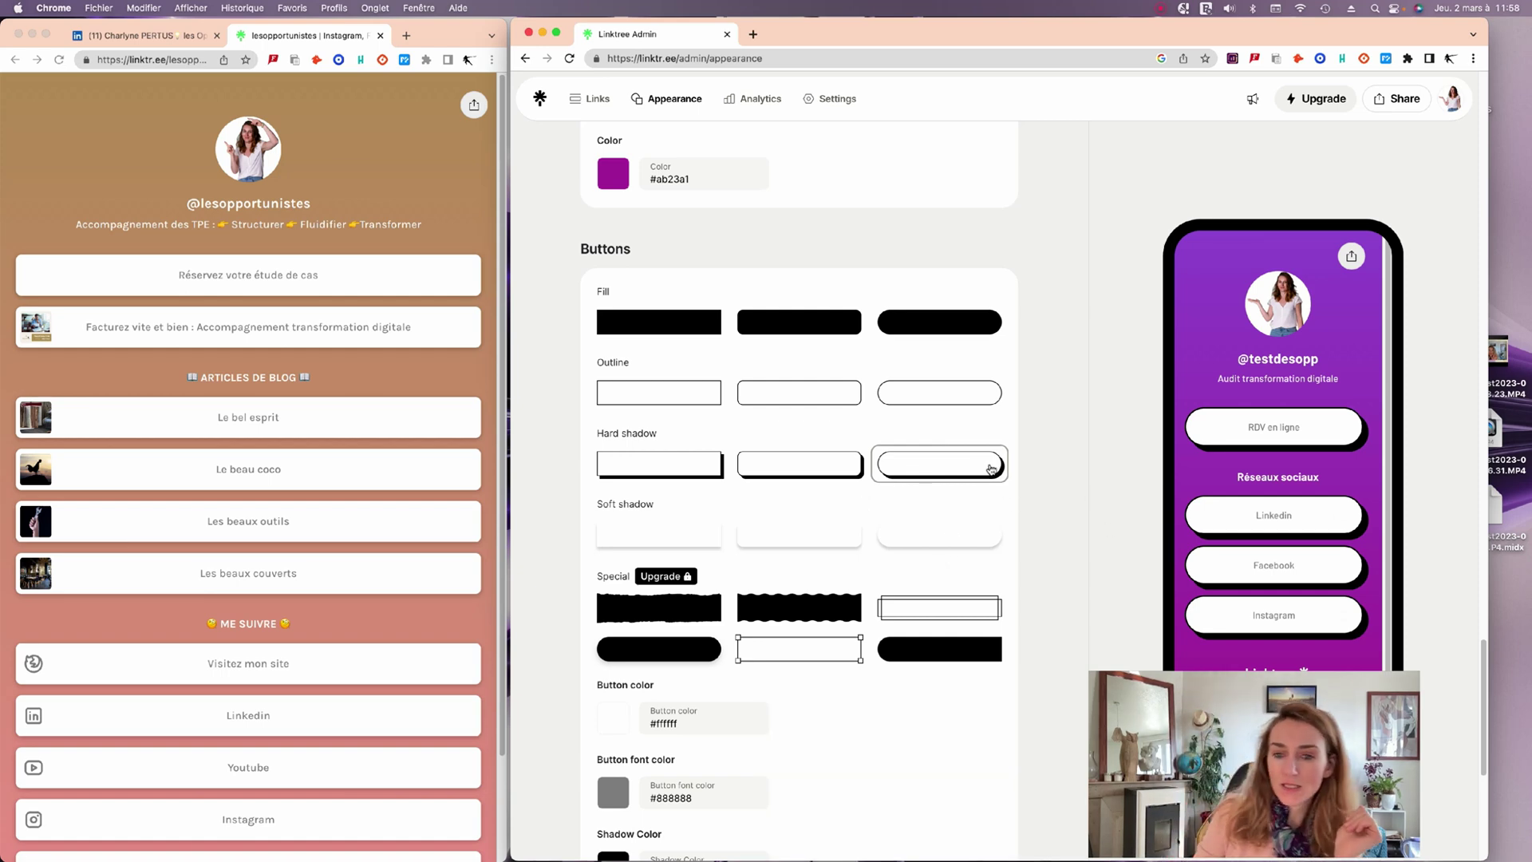
scroll(913, 508, "up", 20)
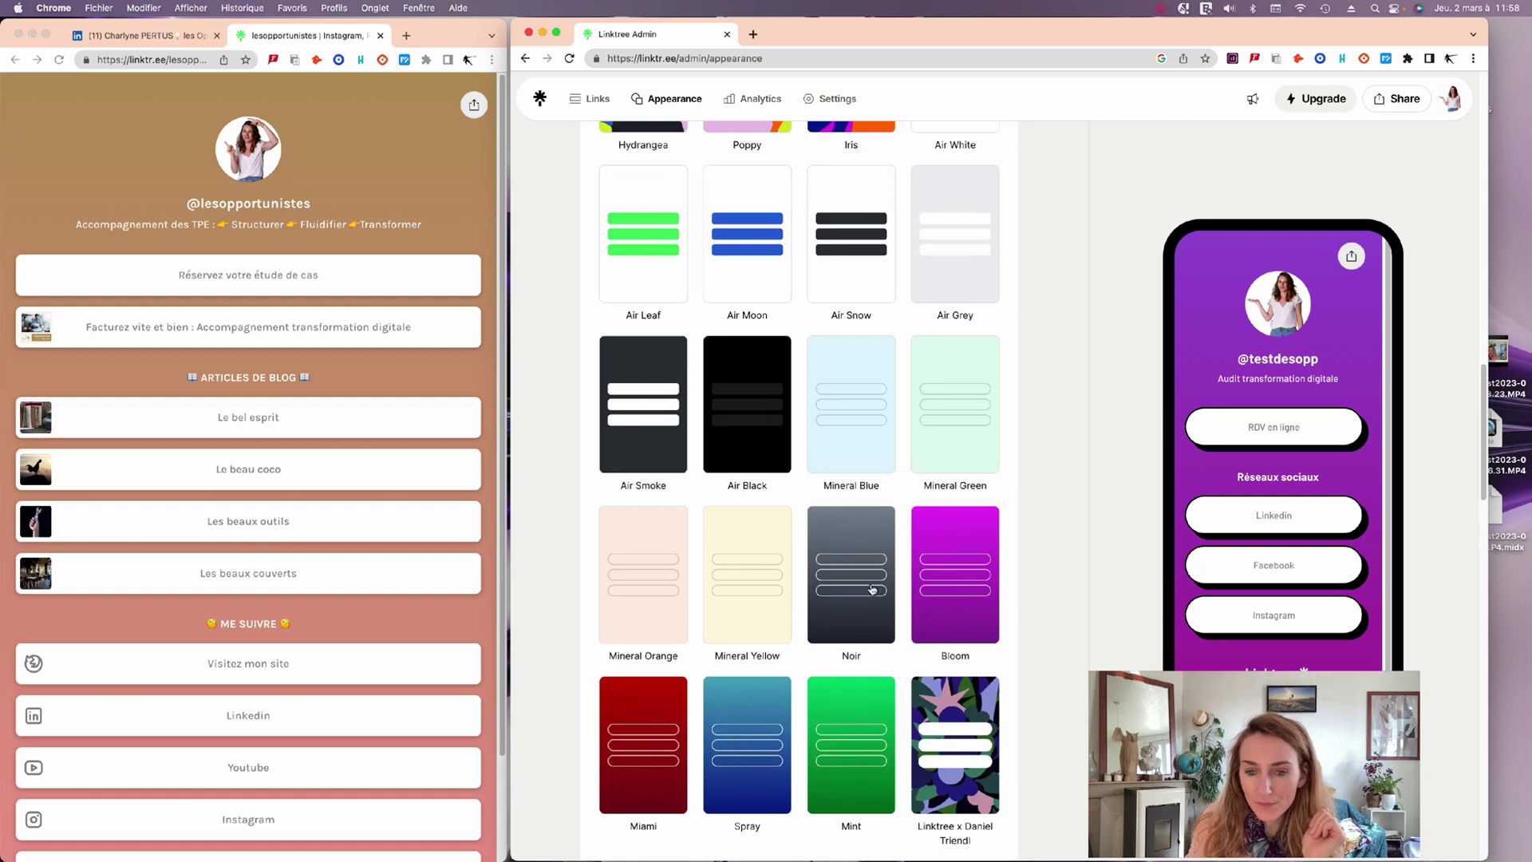
scroll(707, 585, "up", 2)
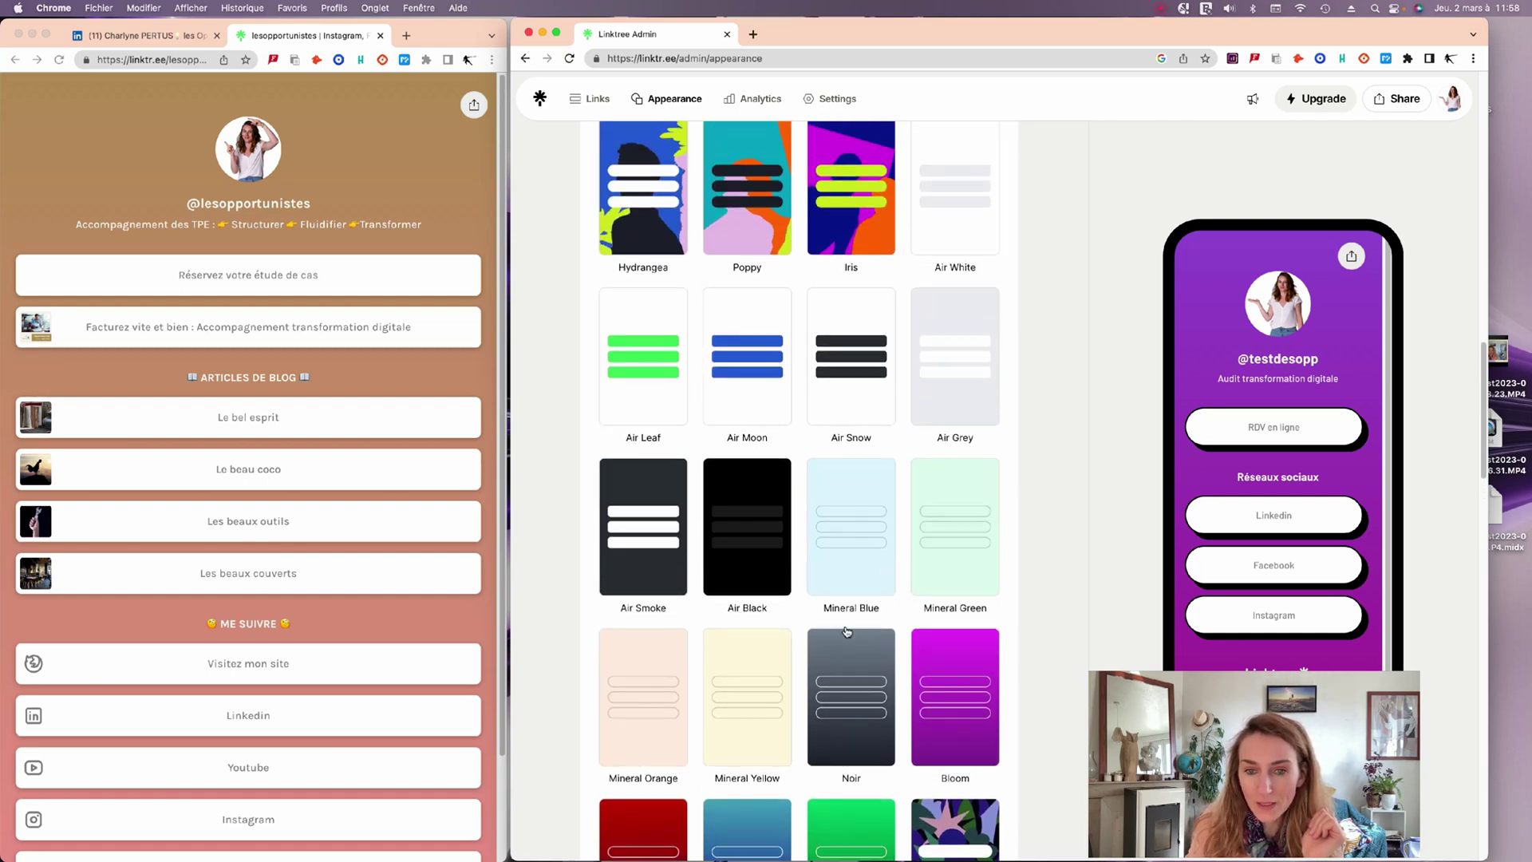
scroll(847, 638, "down", 8)
scroll(851, 658, "down", 15)
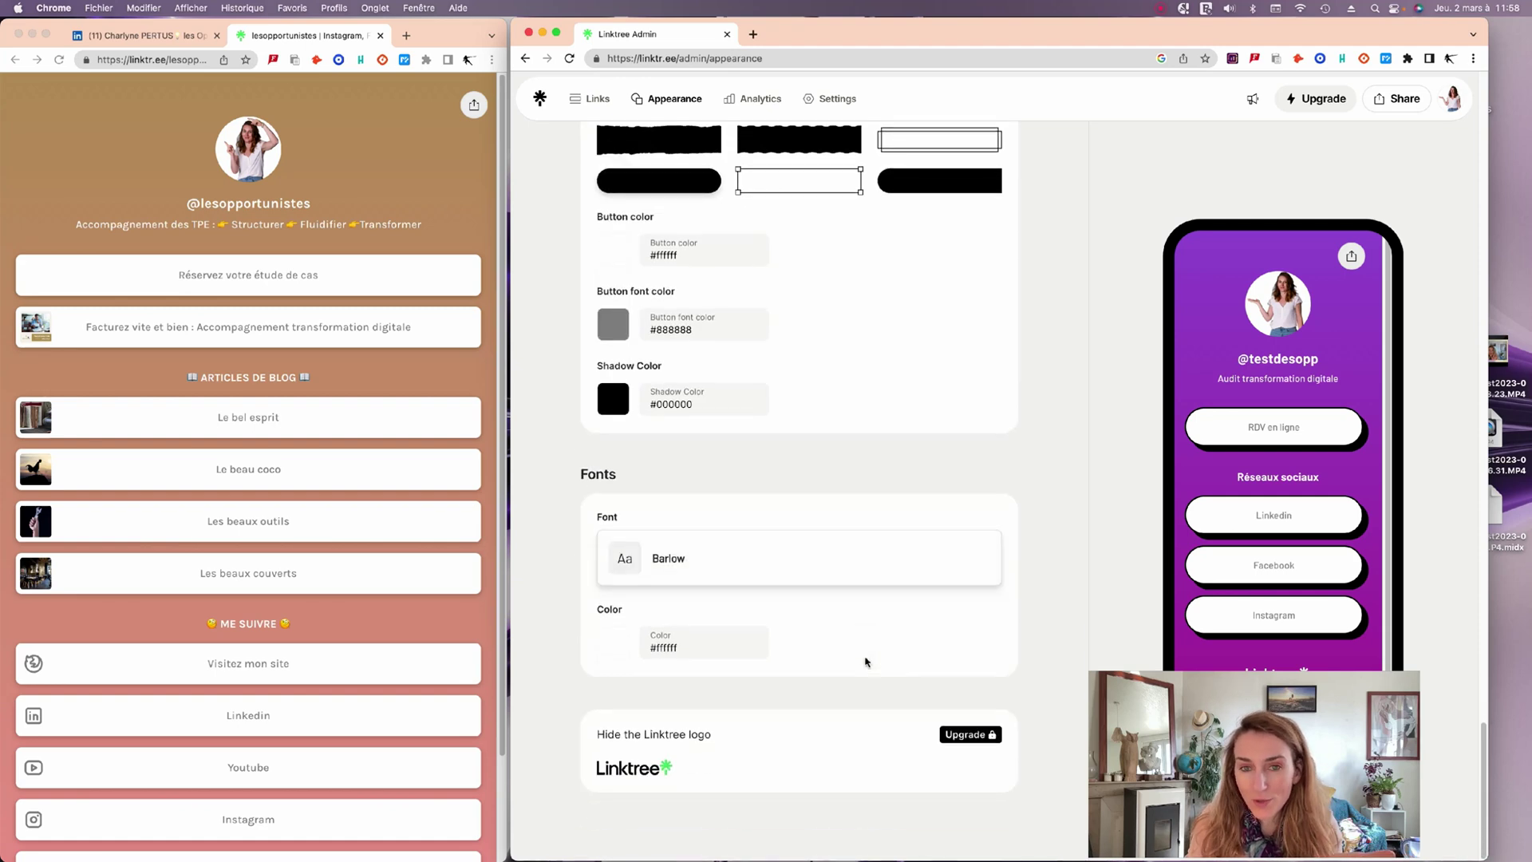
scroll(866, 662, "up", 3)
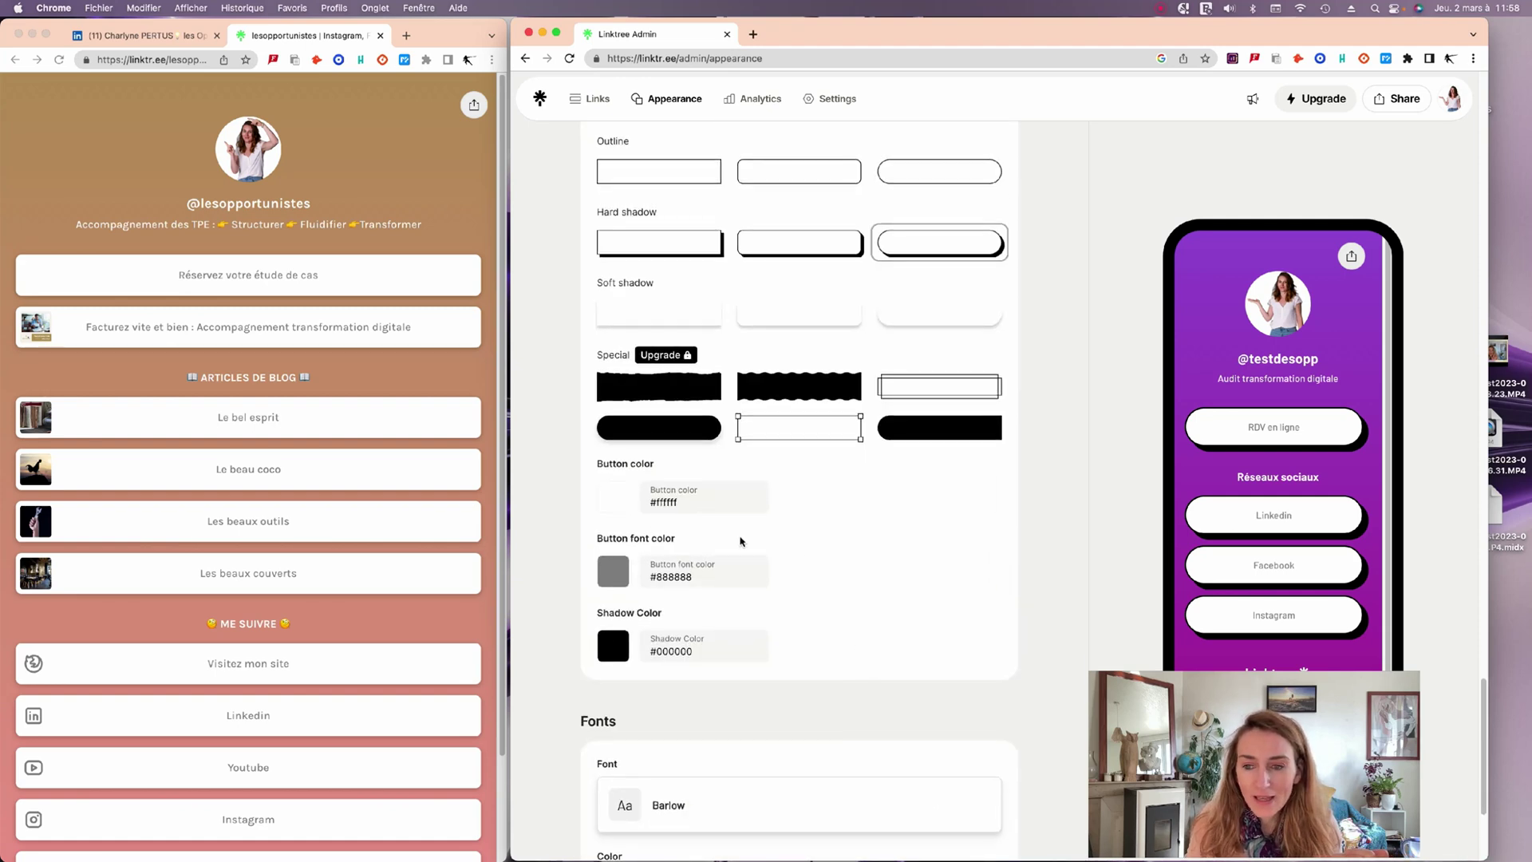
scroll(804, 551, "up", 10)
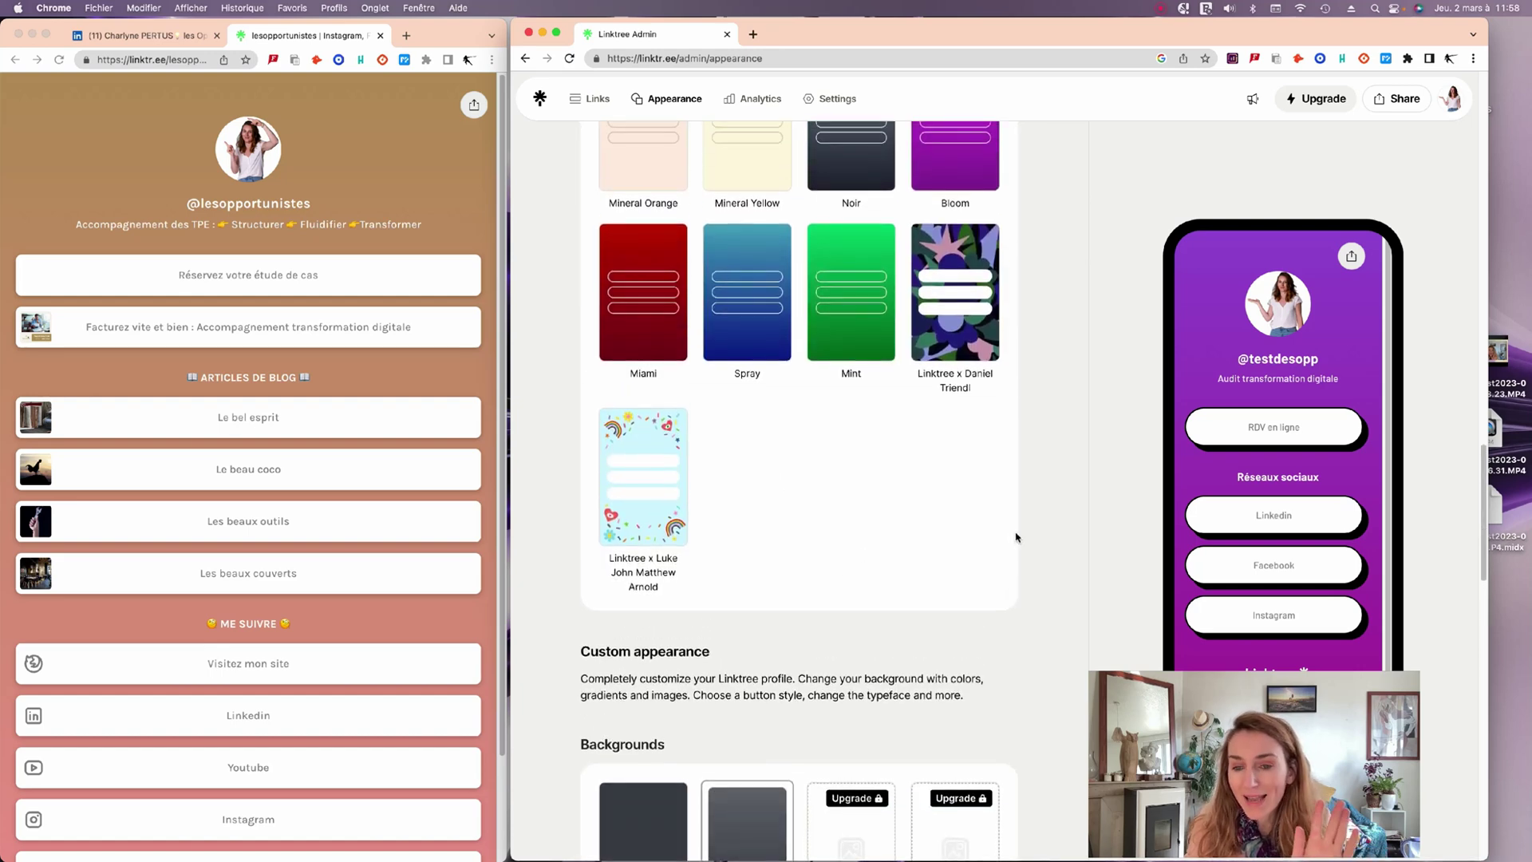
scroll(854, 611, "down", 8)
scroll(855, 611, "down", 6)
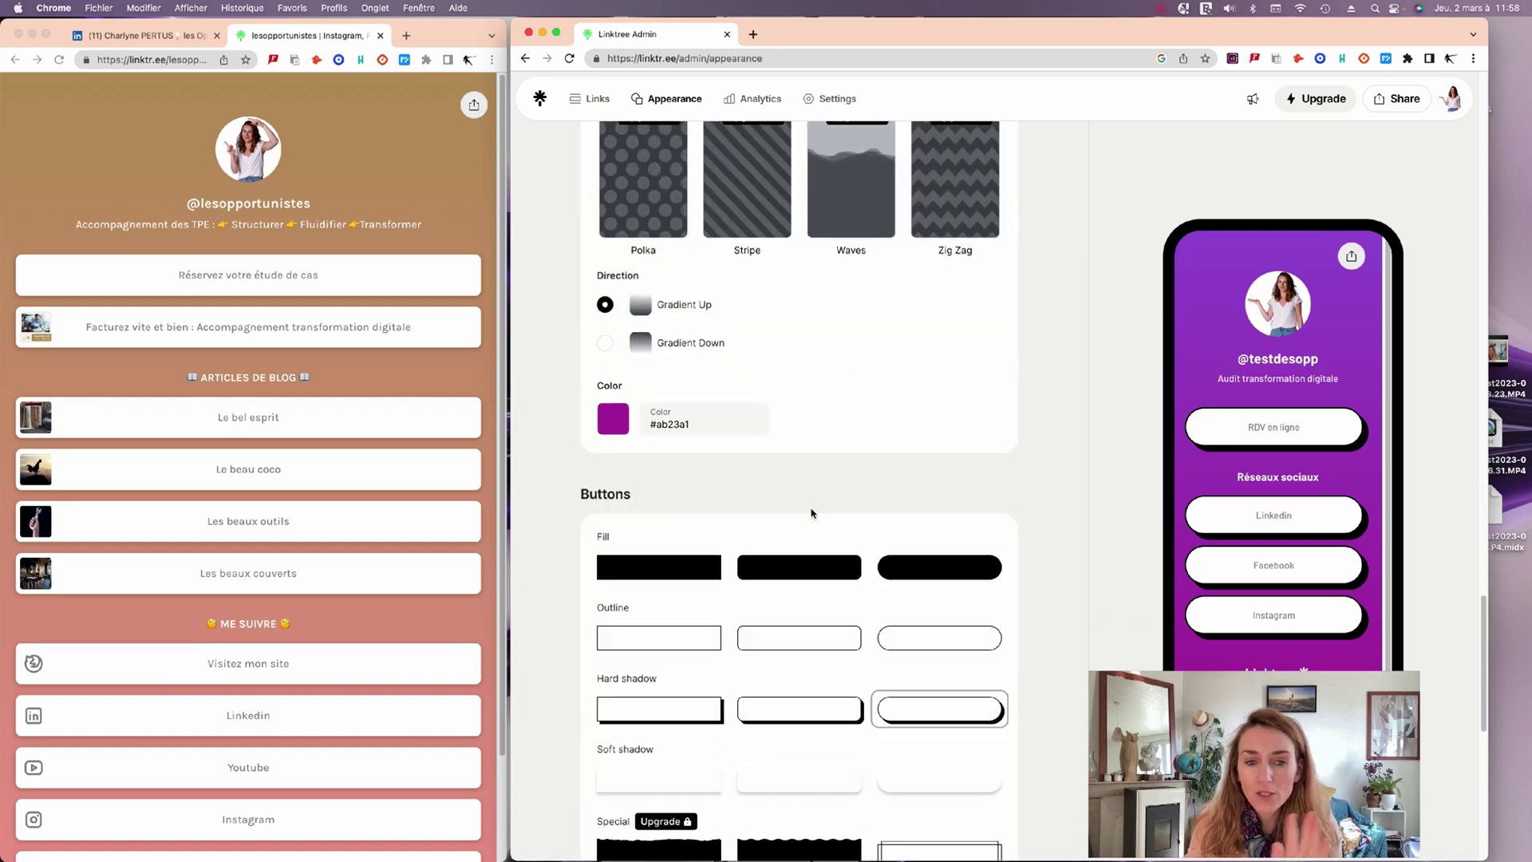
Set the button shadow colour to bright yellow #ffe814.
scroll(830, 646, "down", 5)
left_click(613, 594)
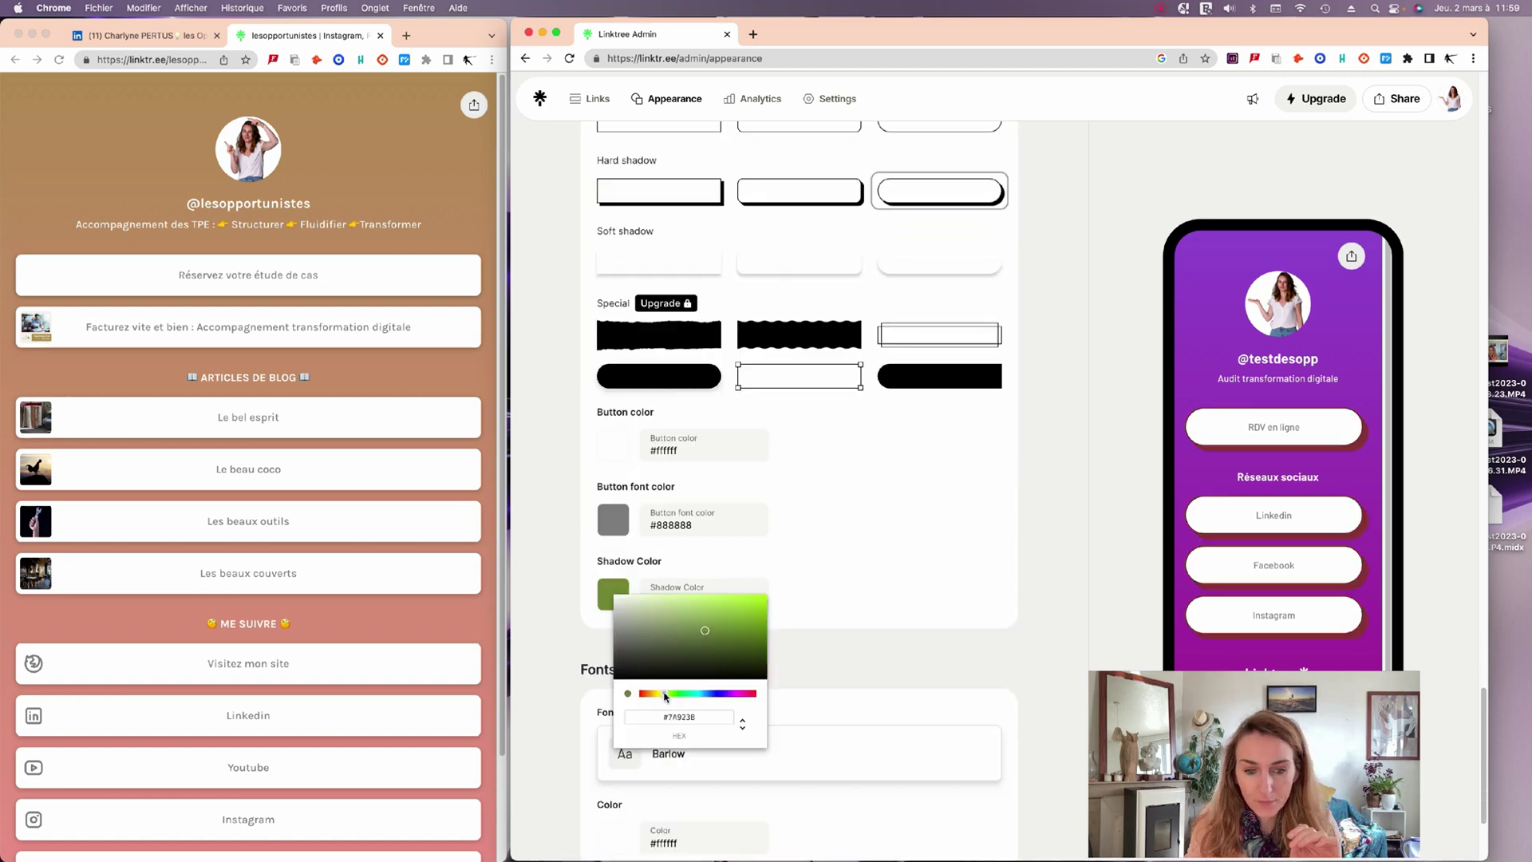
left_click_drag(659, 695, 656, 694)
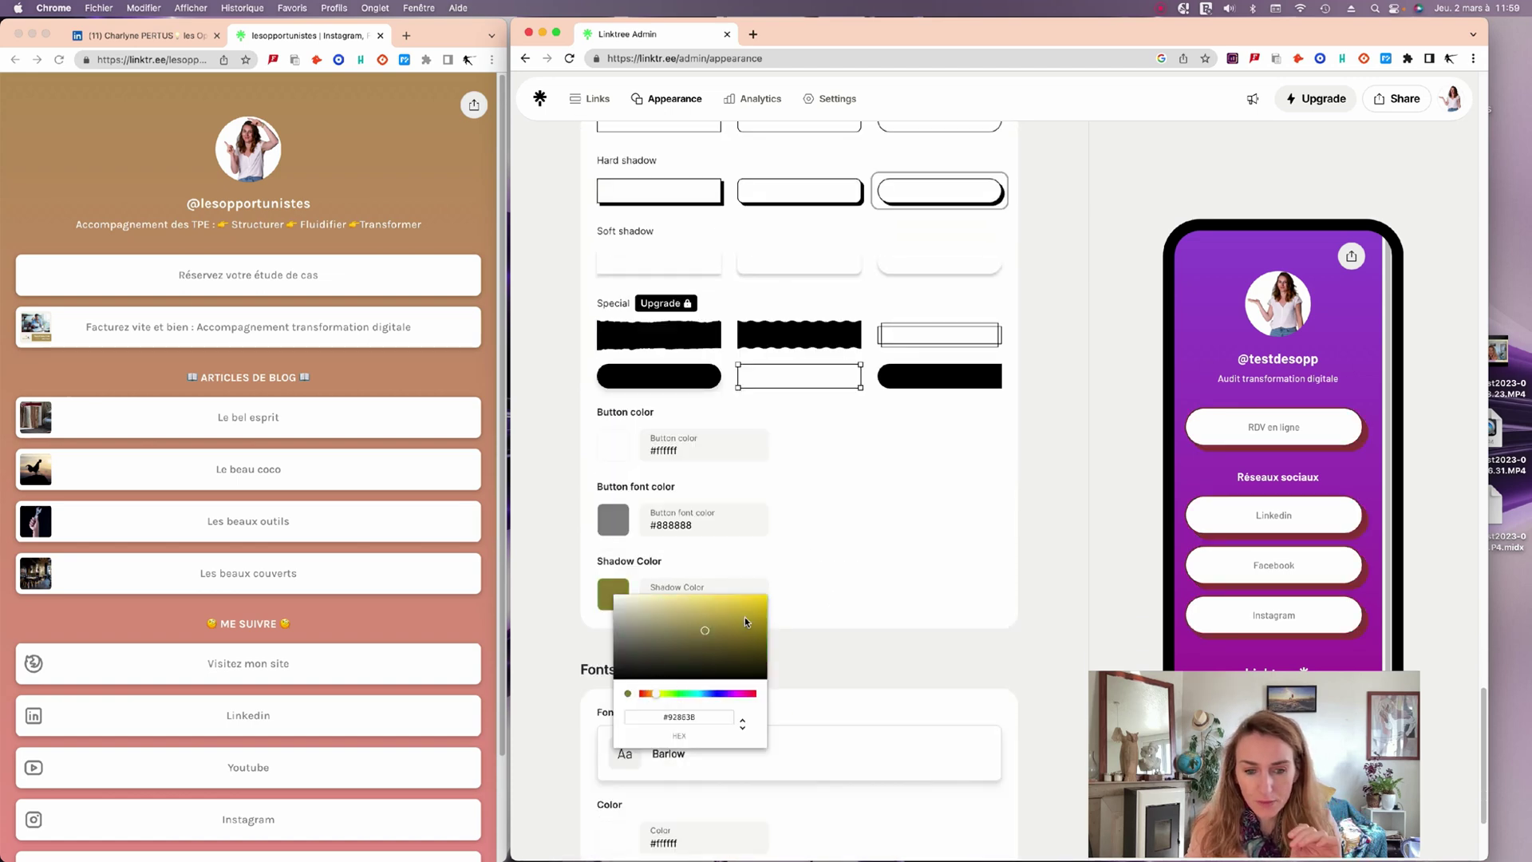
left_click_drag(748, 622, 748, 607)
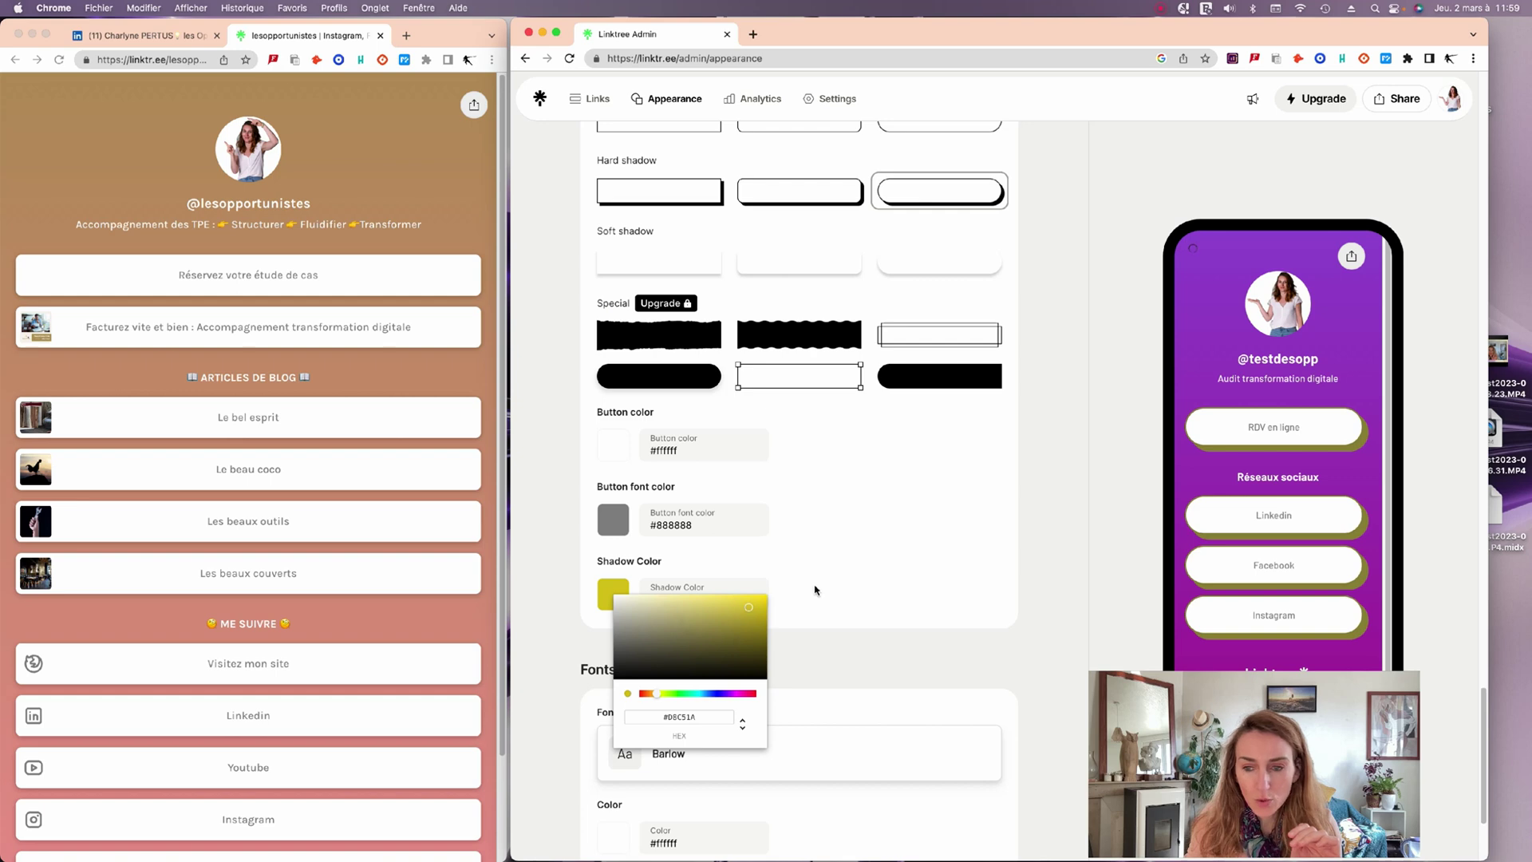
left_click(814, 590)
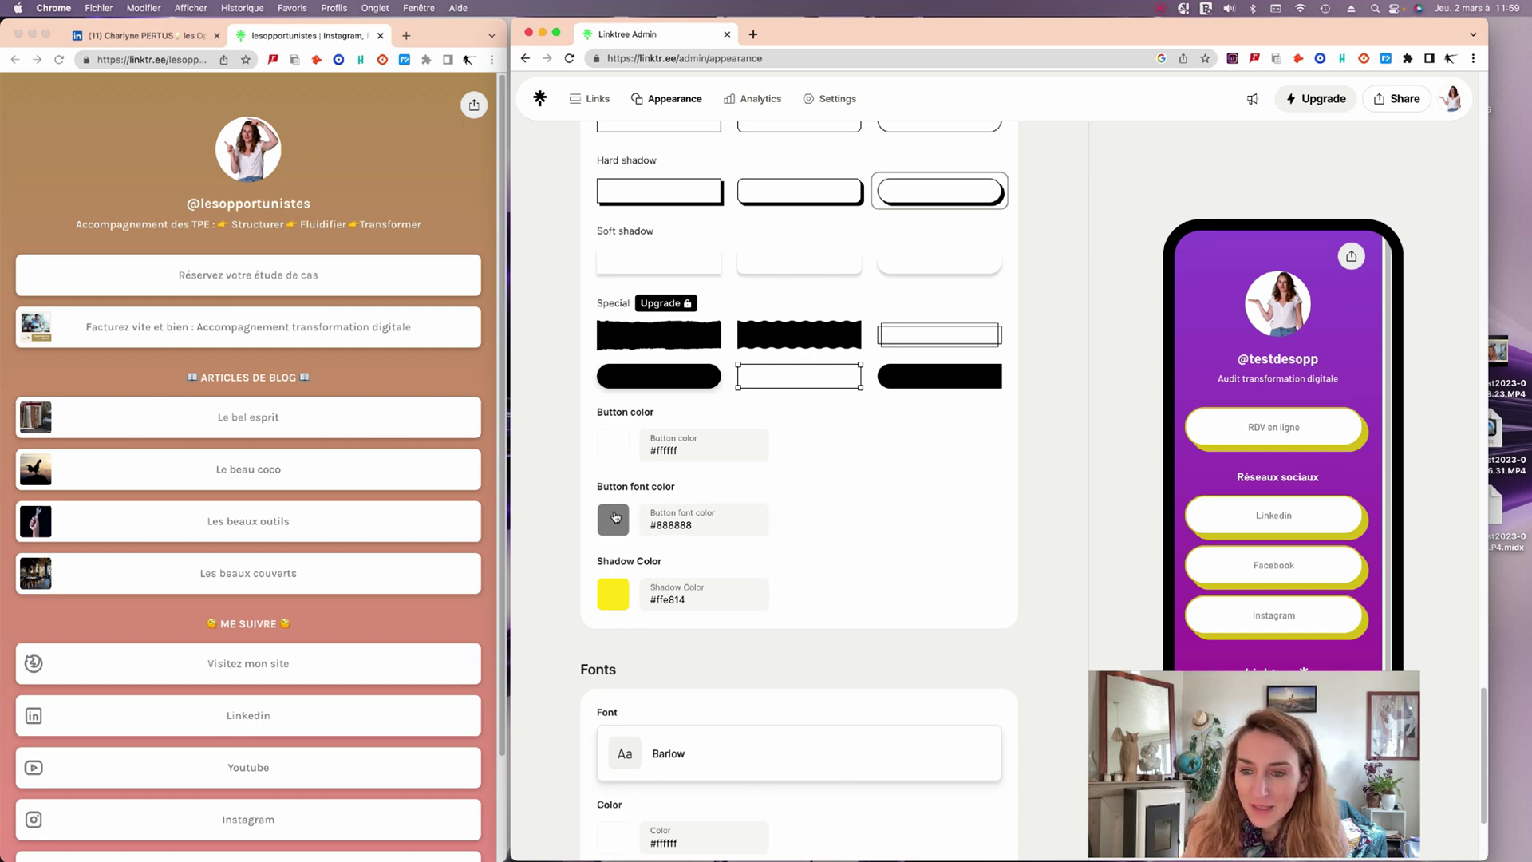
Set the button font colour to dark purple #562977.
left_click(615, 517)
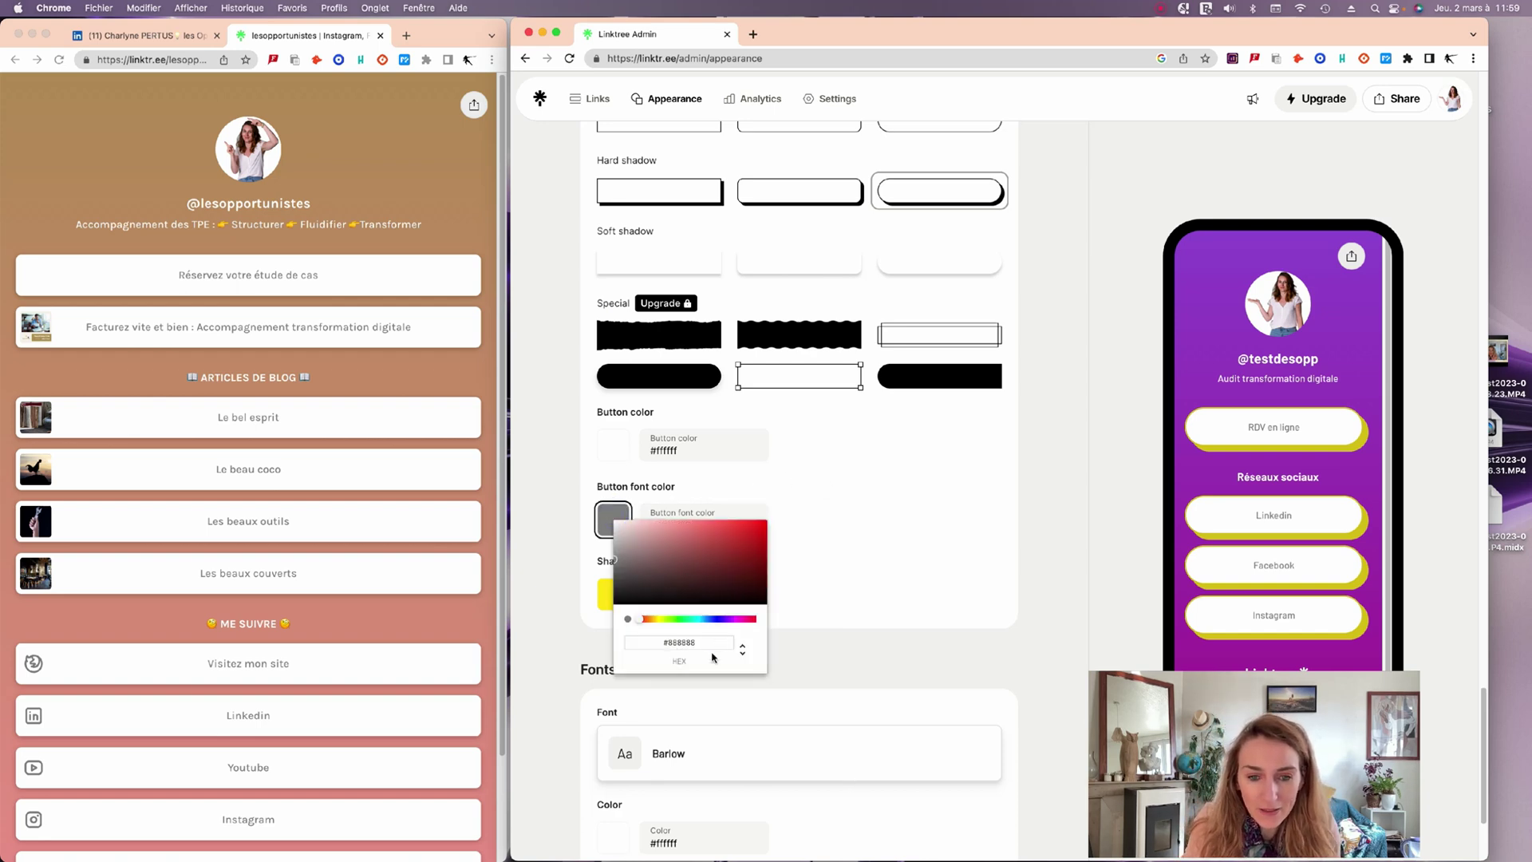
left_click(710, 620)
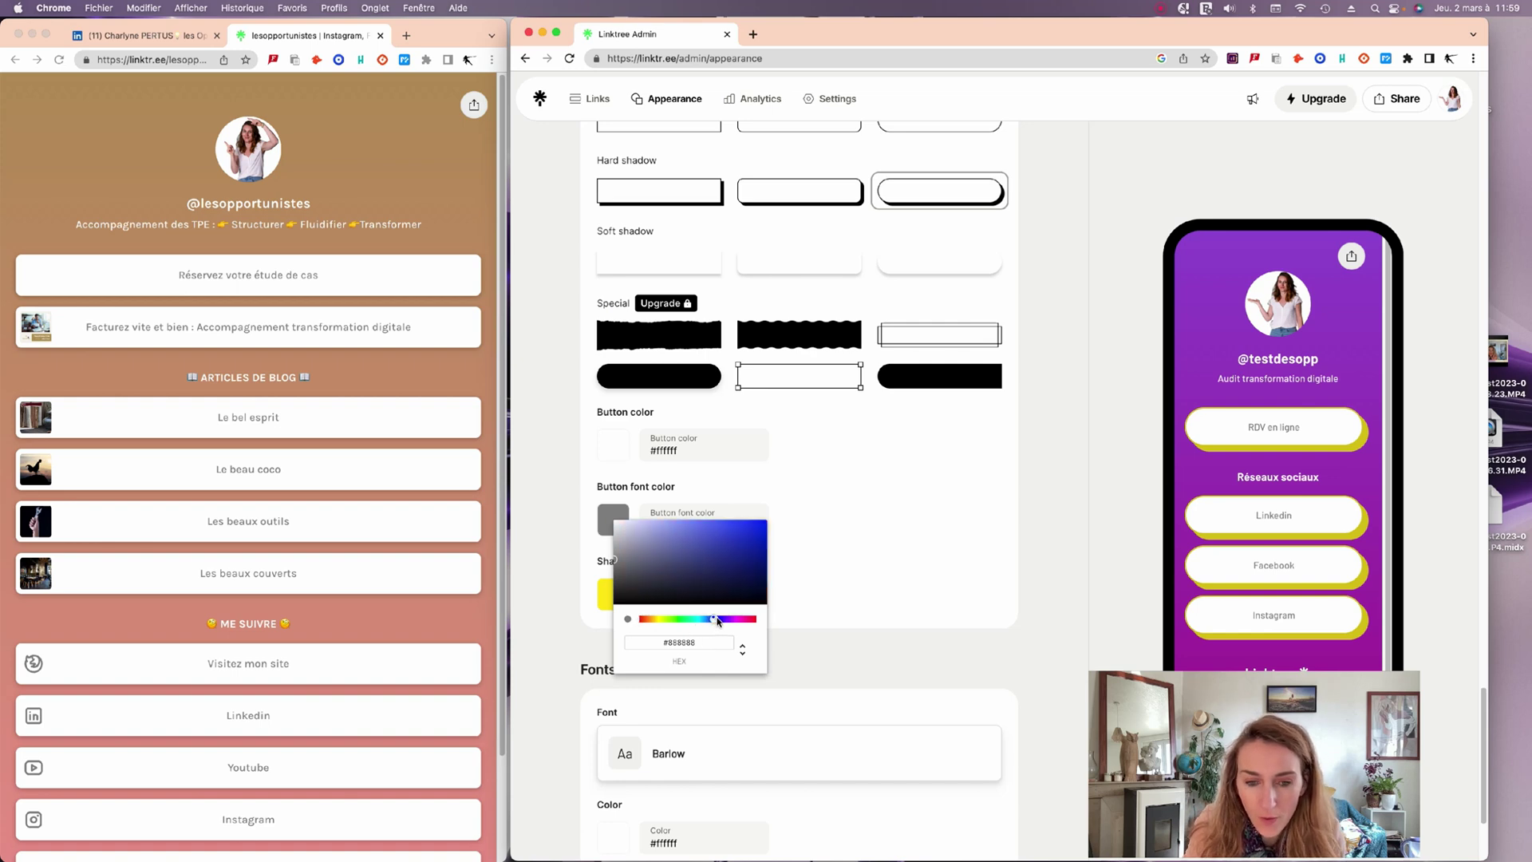
left_click_drag(710, 620, 727, 622)
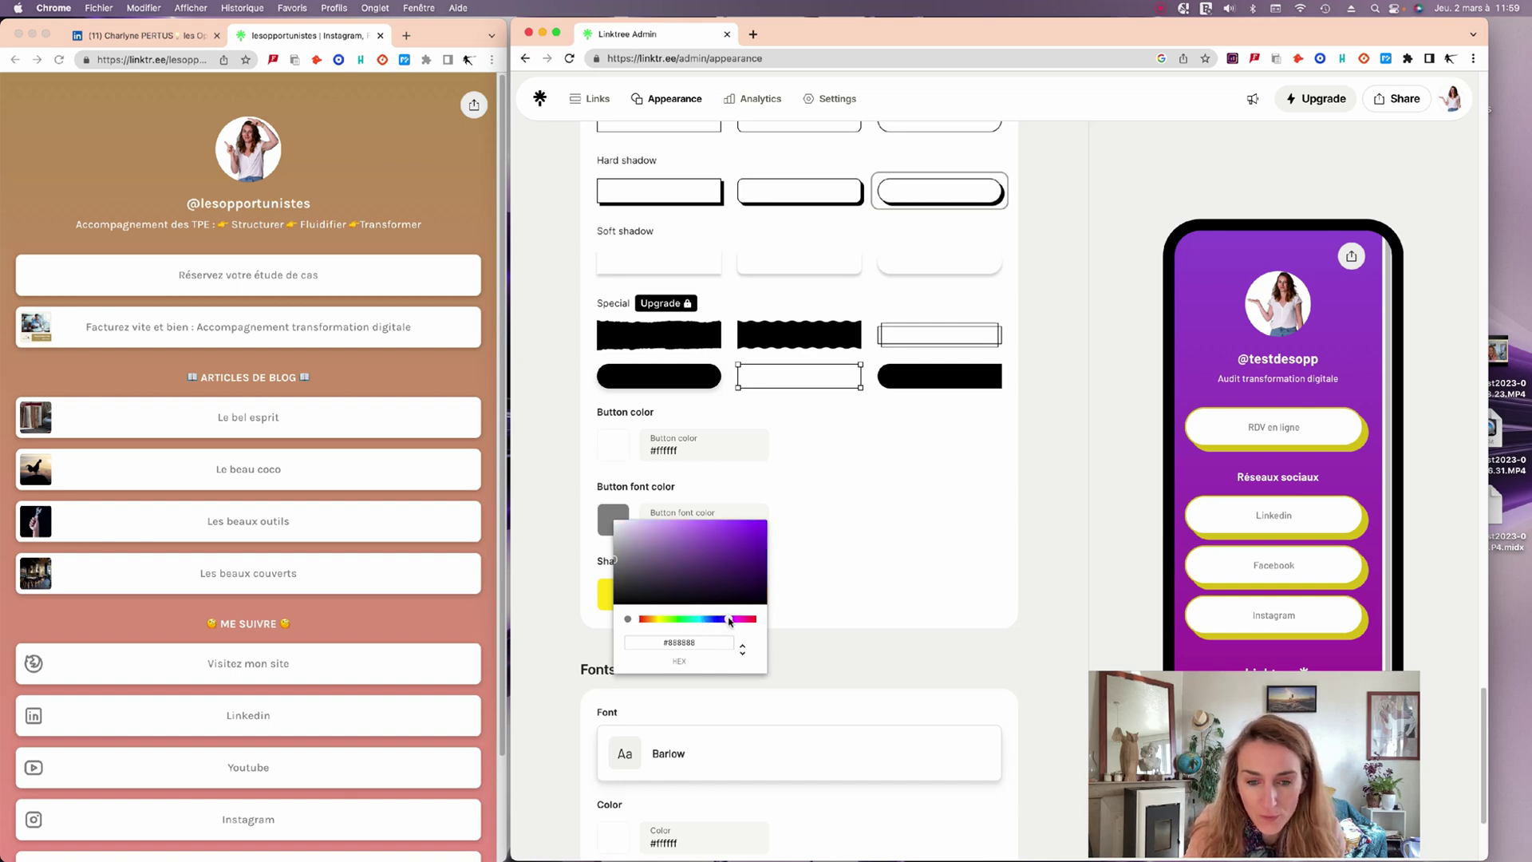
left_click(858, 585)
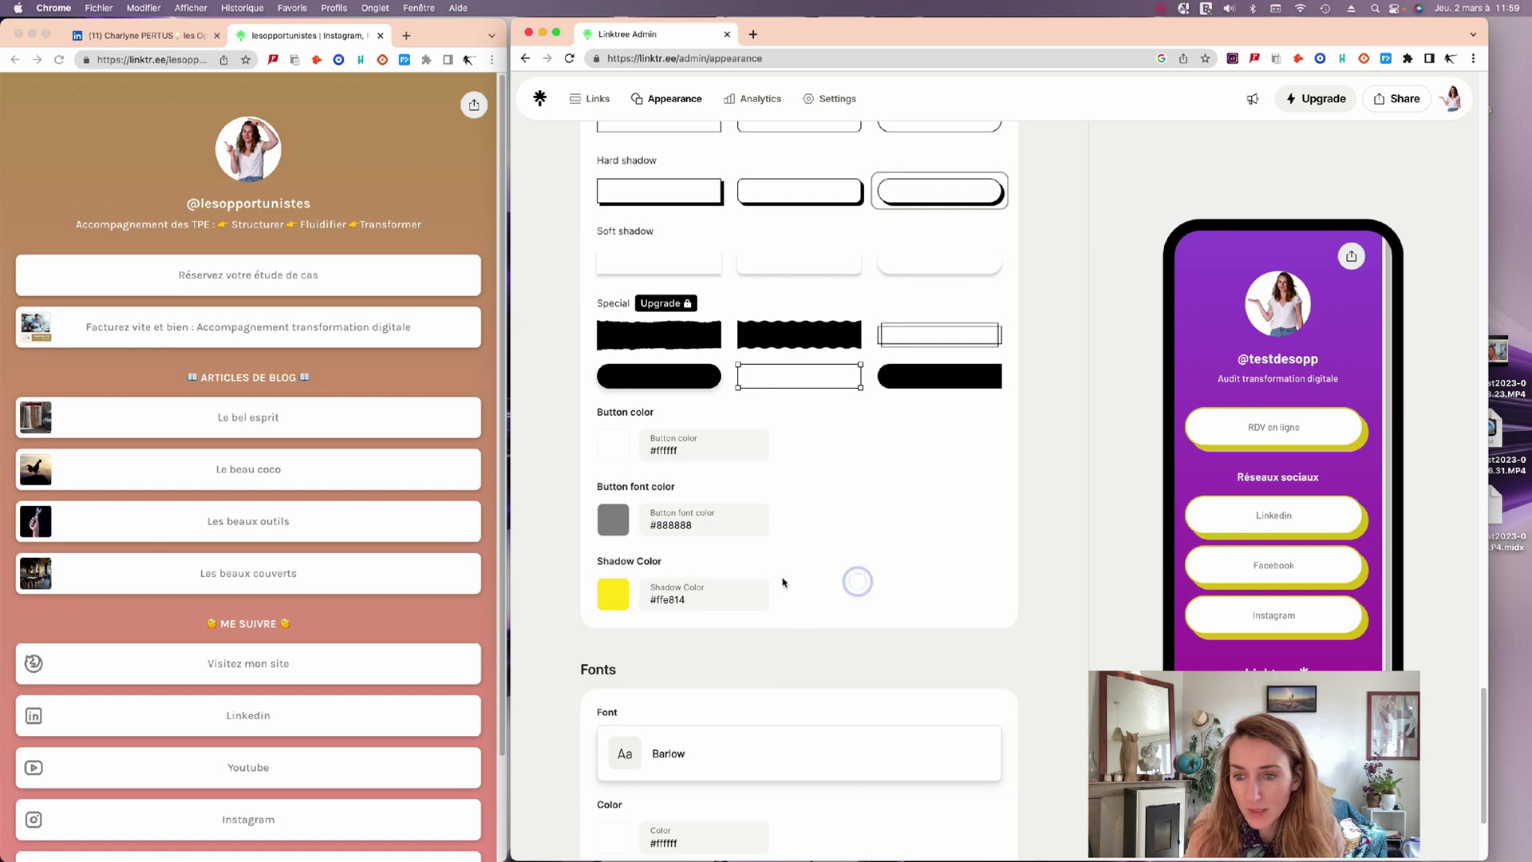
left_click(616, 523)
left_click(706, 638)
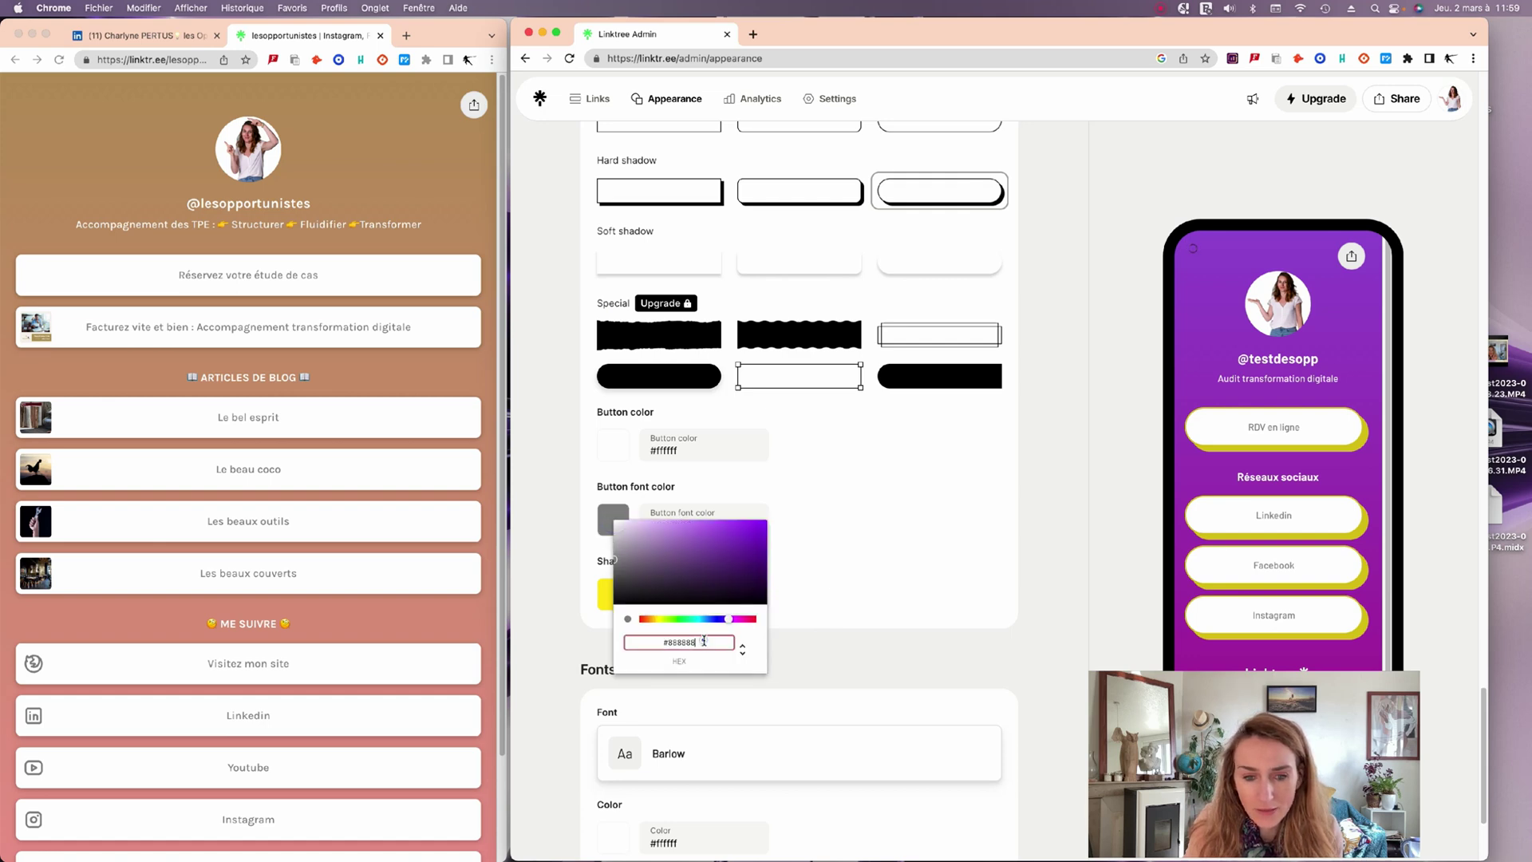
left_click(715, 566)
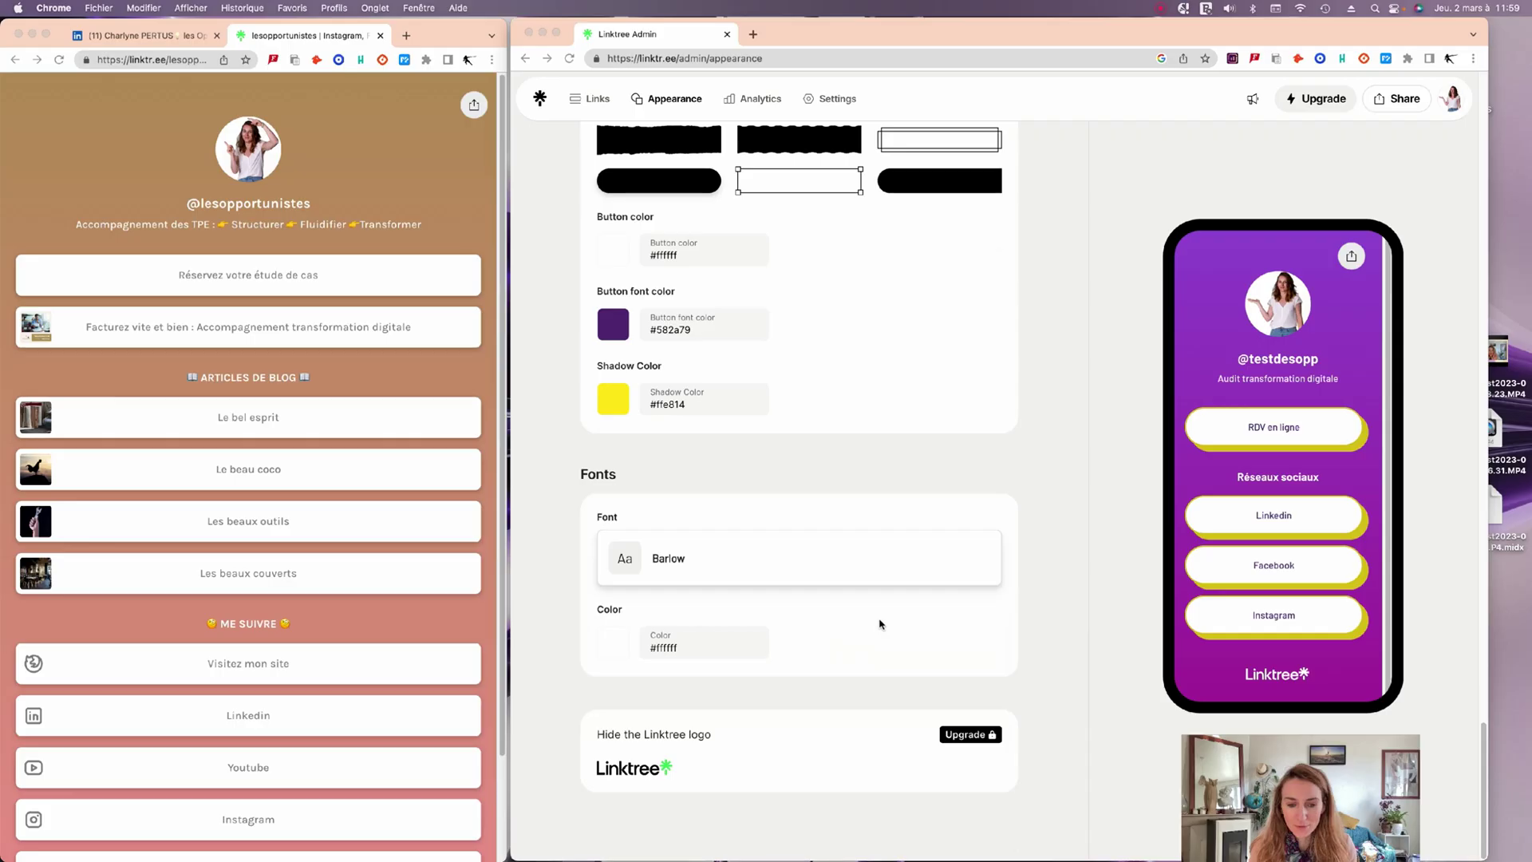
Go back to the Links page listing RDV en ligne and the Réseaux sociaux links.
scroll(880, 623, "up", 8)
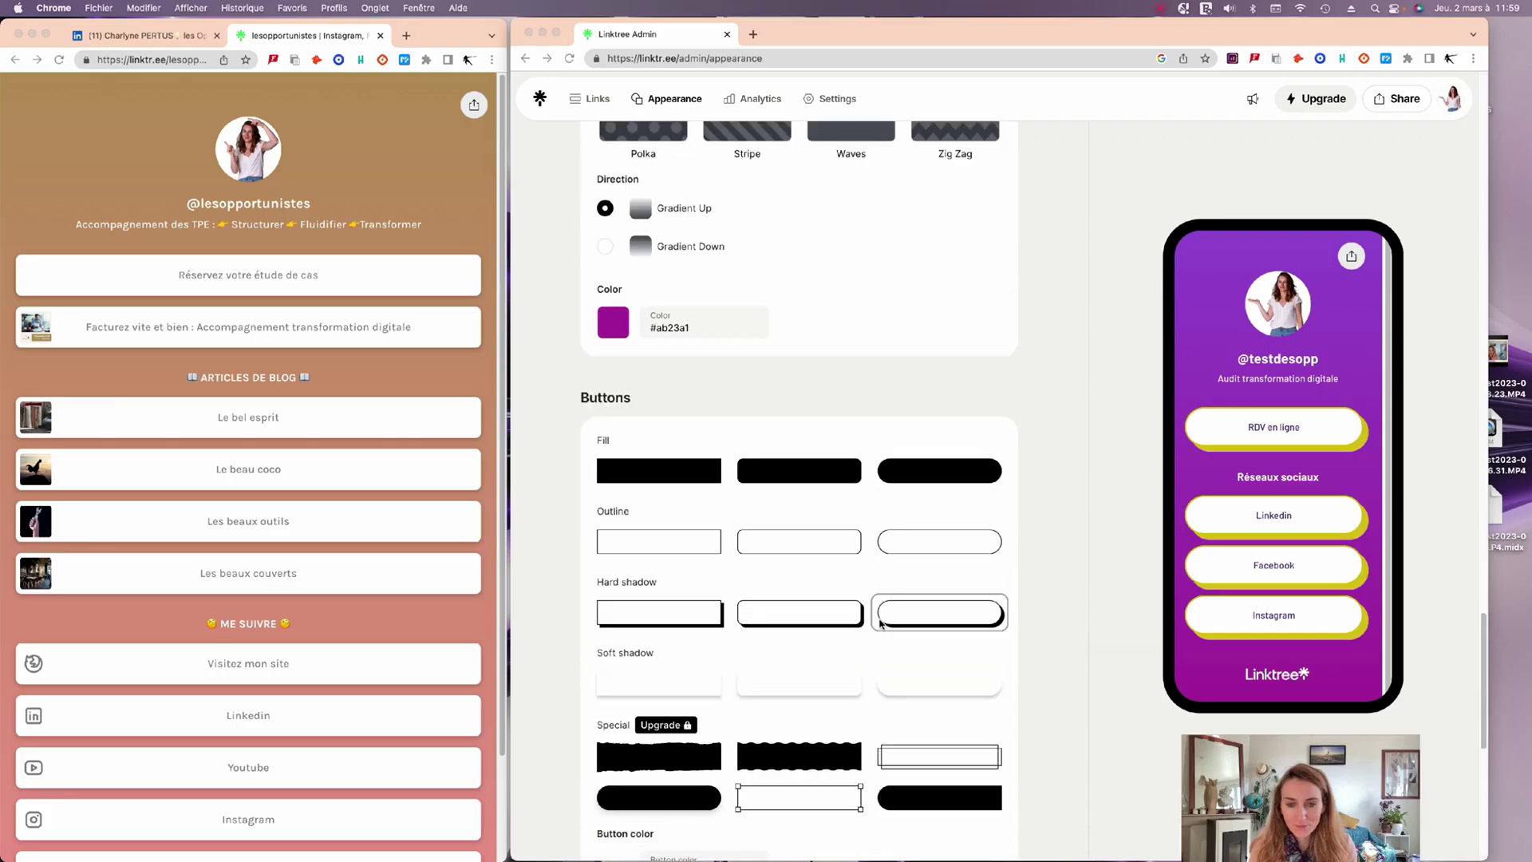
scroll(883, 621, "down", 6)
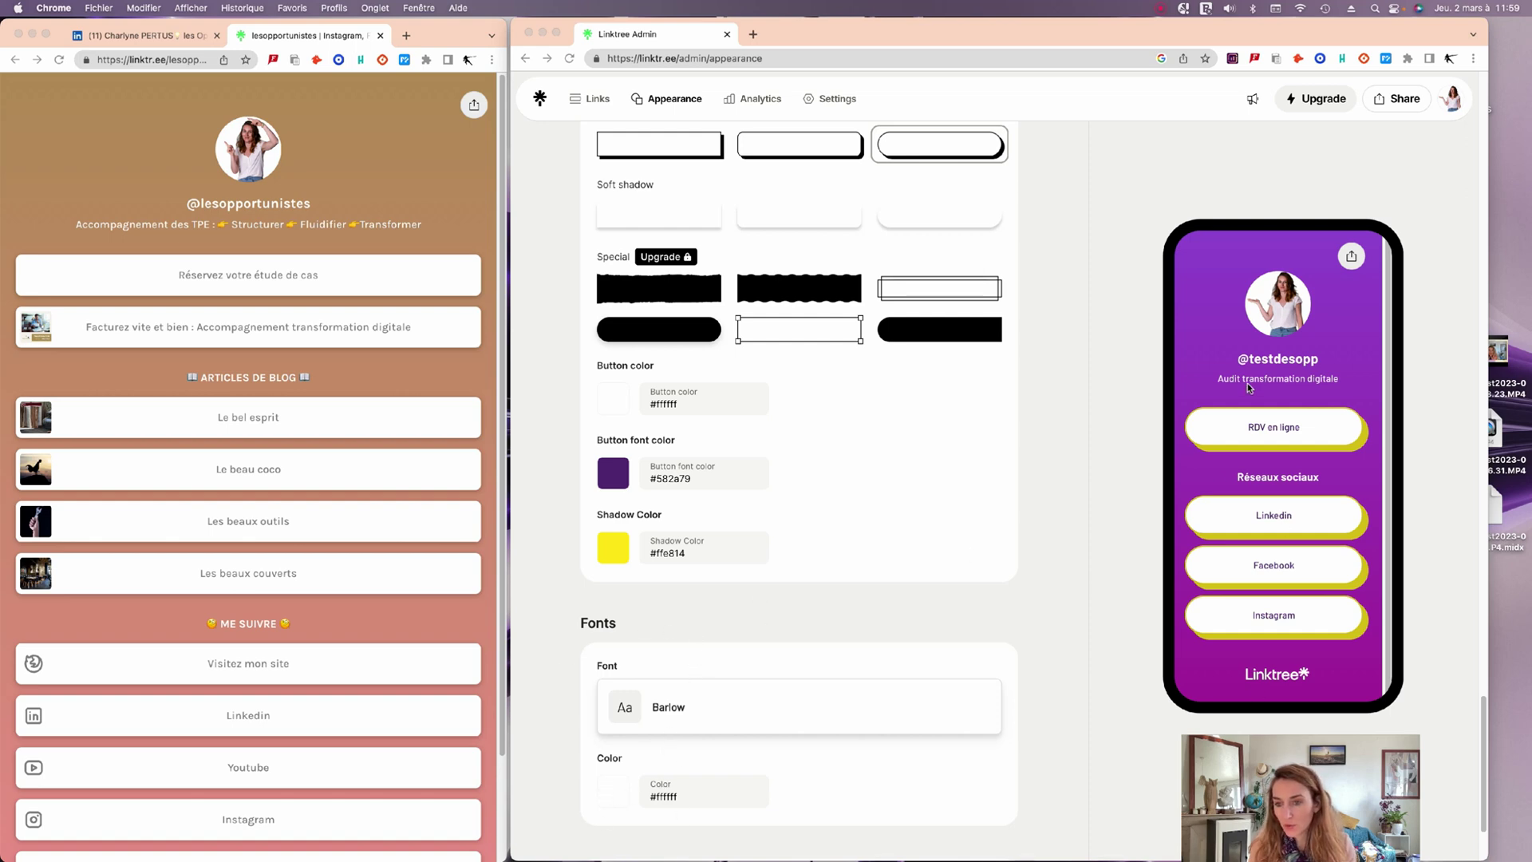
scroll(866, 557, "up", 15)
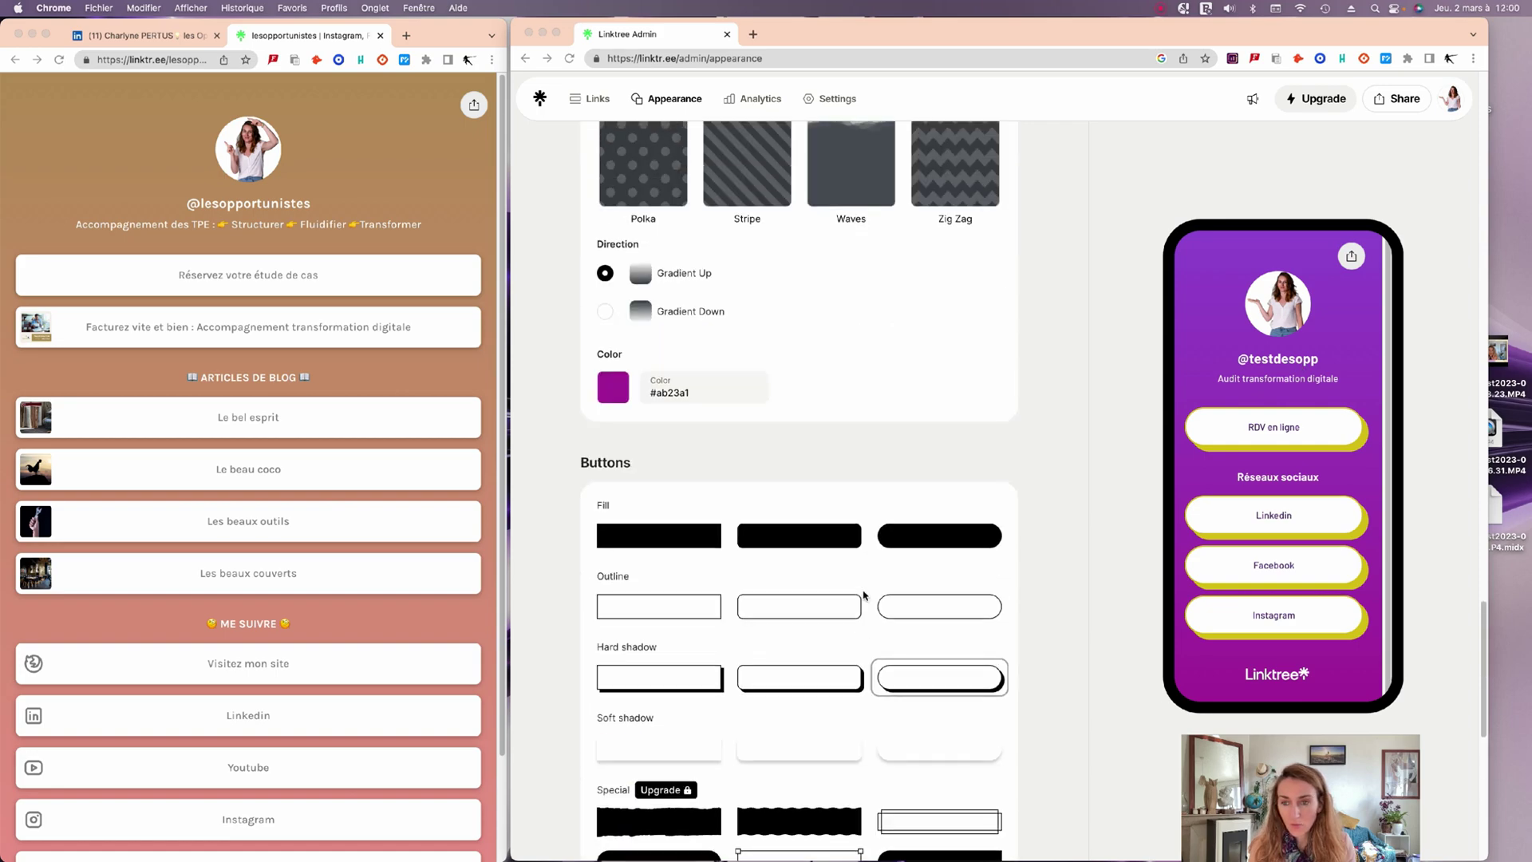
scroll(869, 600, "up", 10)
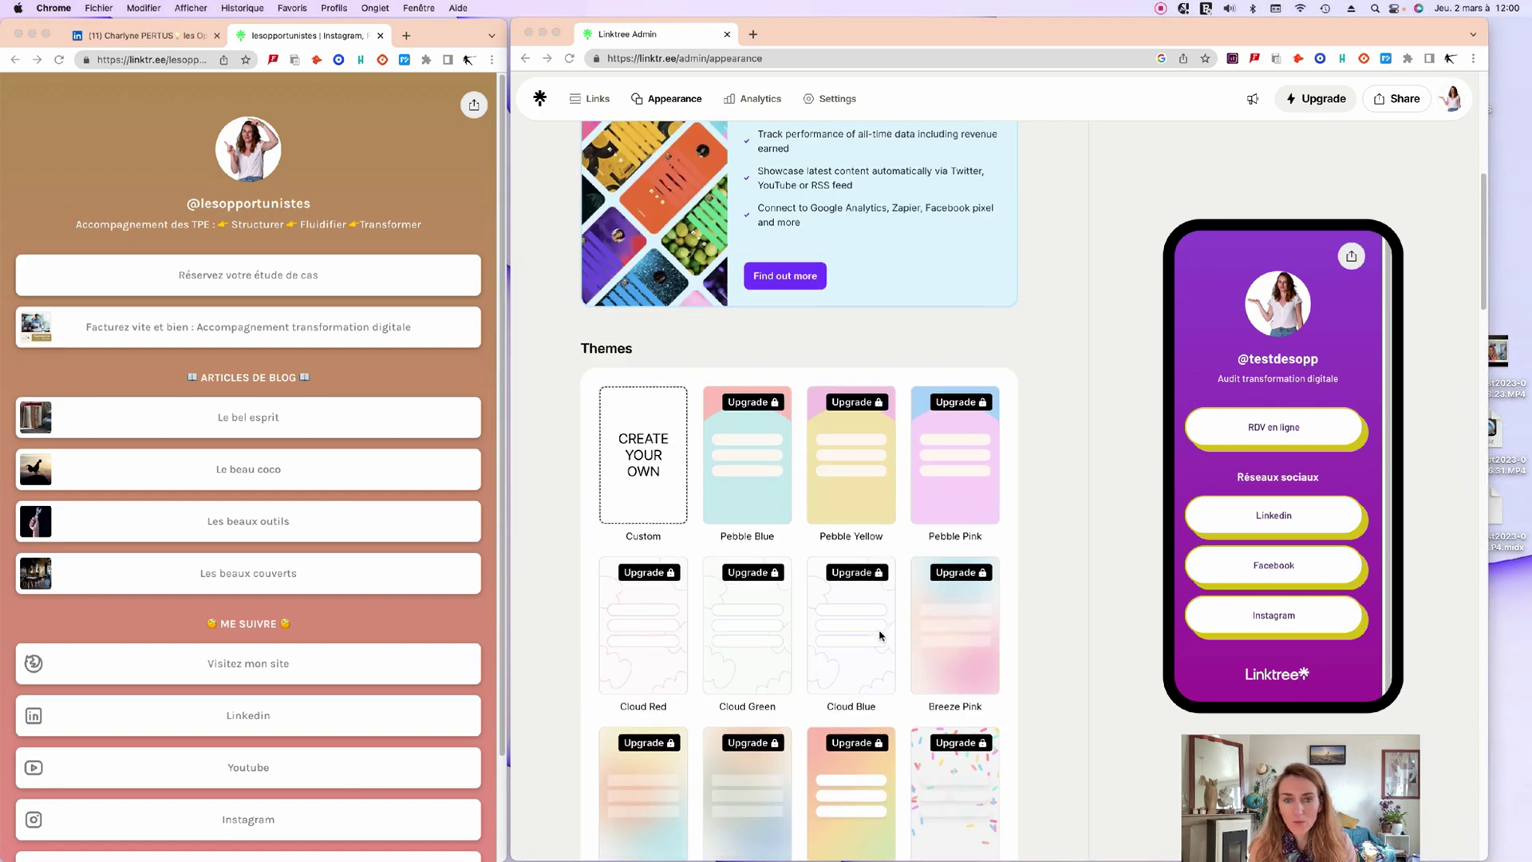
left_click(989, 633)
scroll(990, 633, "down", 20)
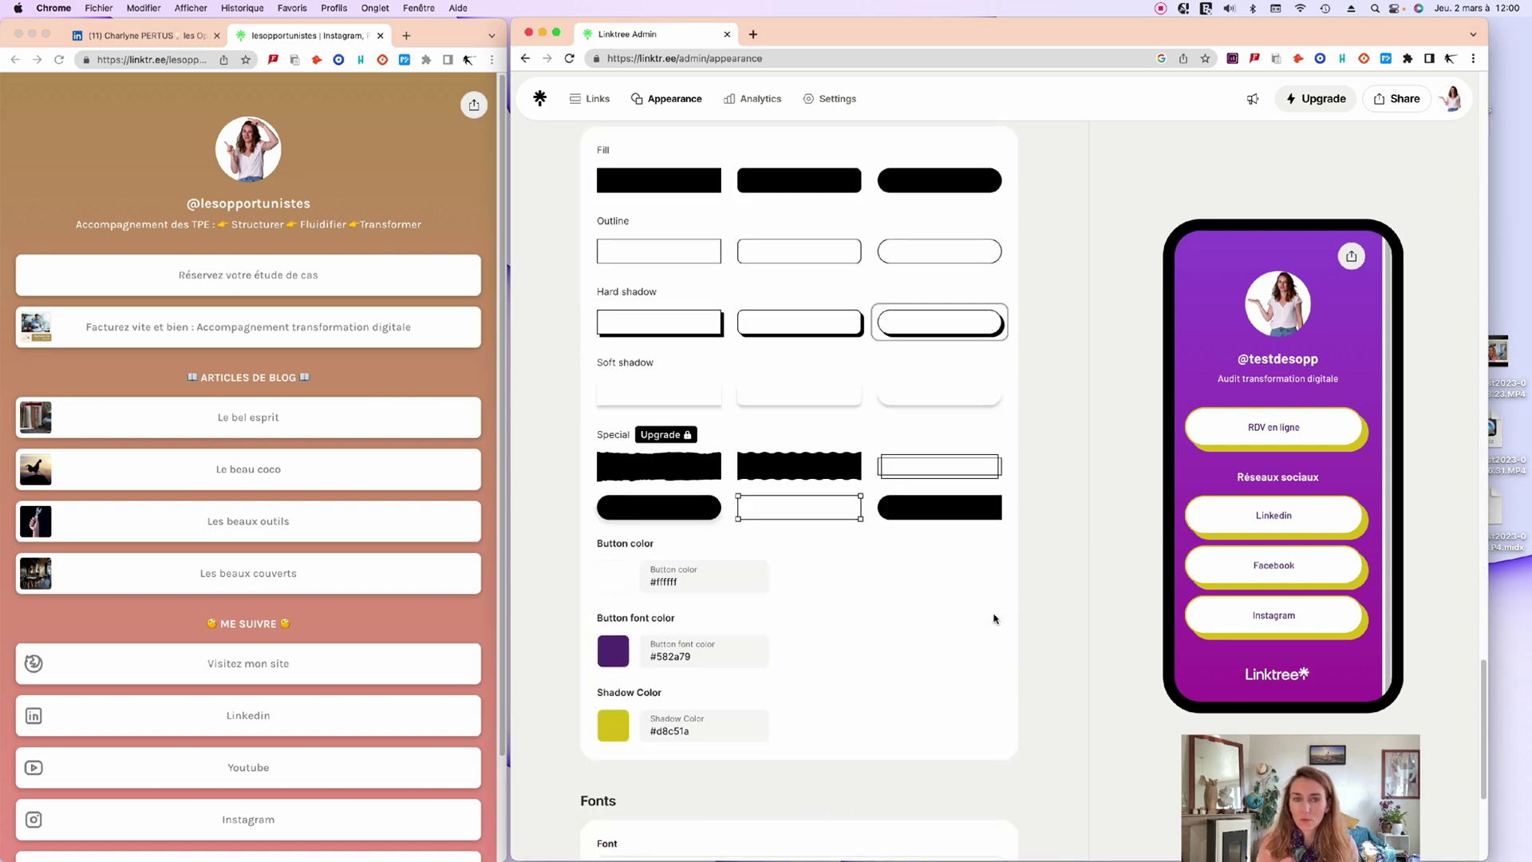
scroll(975, 547, "down", 5)
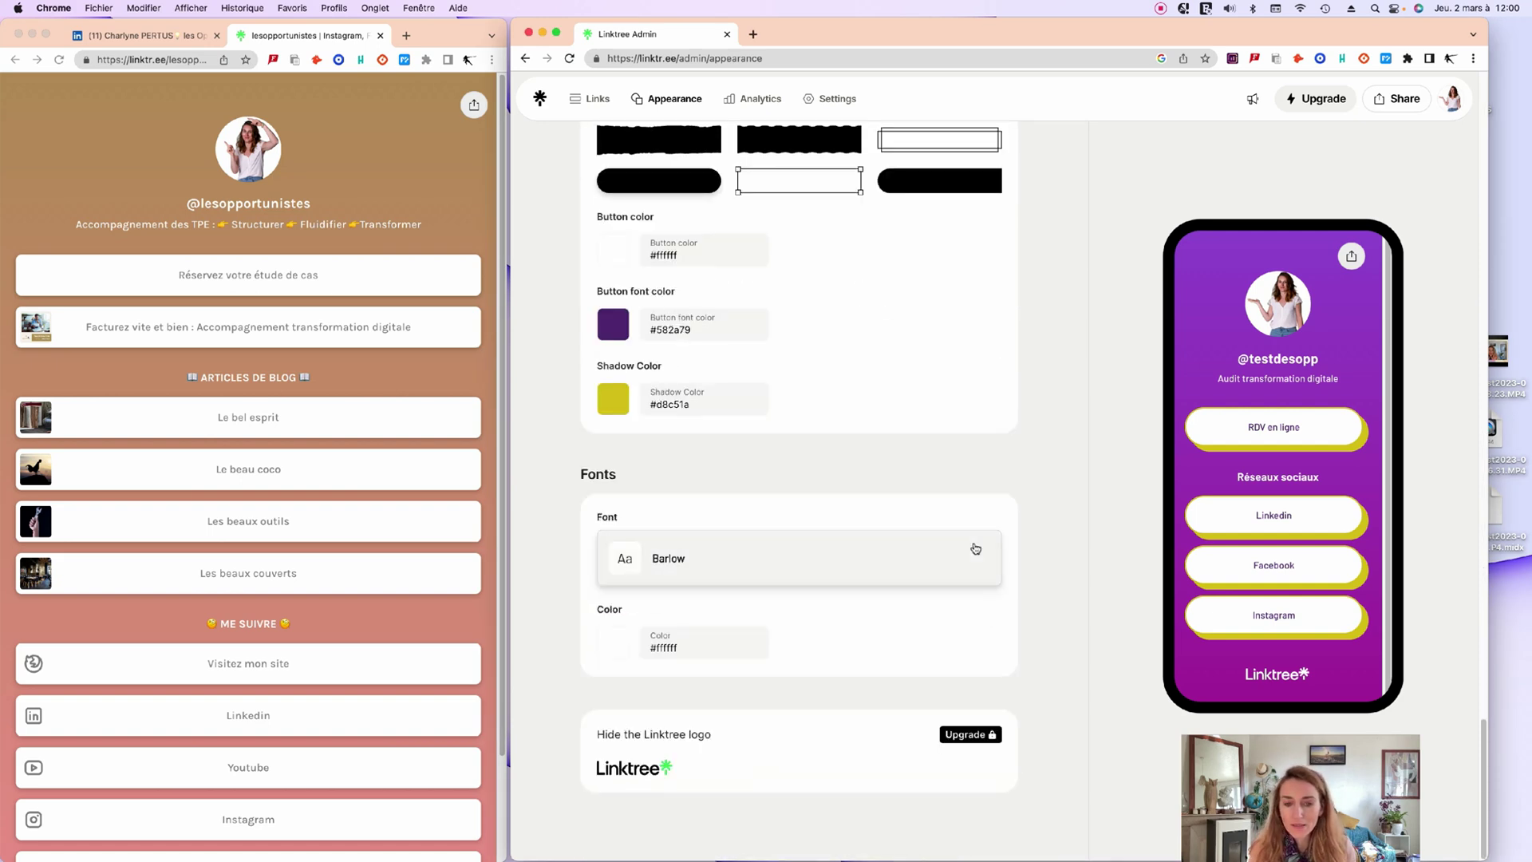
scroll(974, 547, "up", 20)
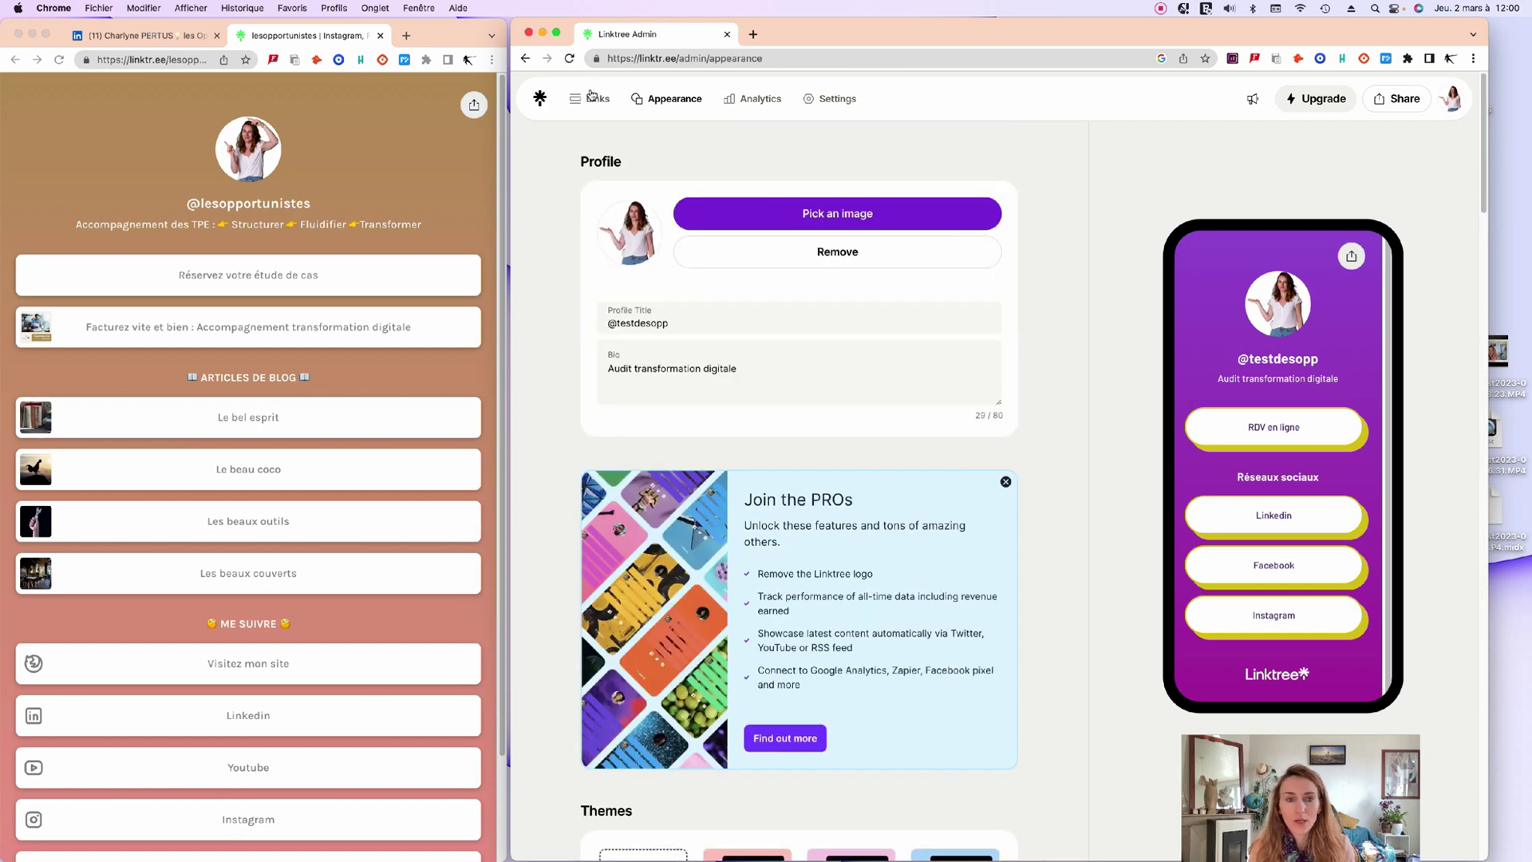
left_click(592, 100)
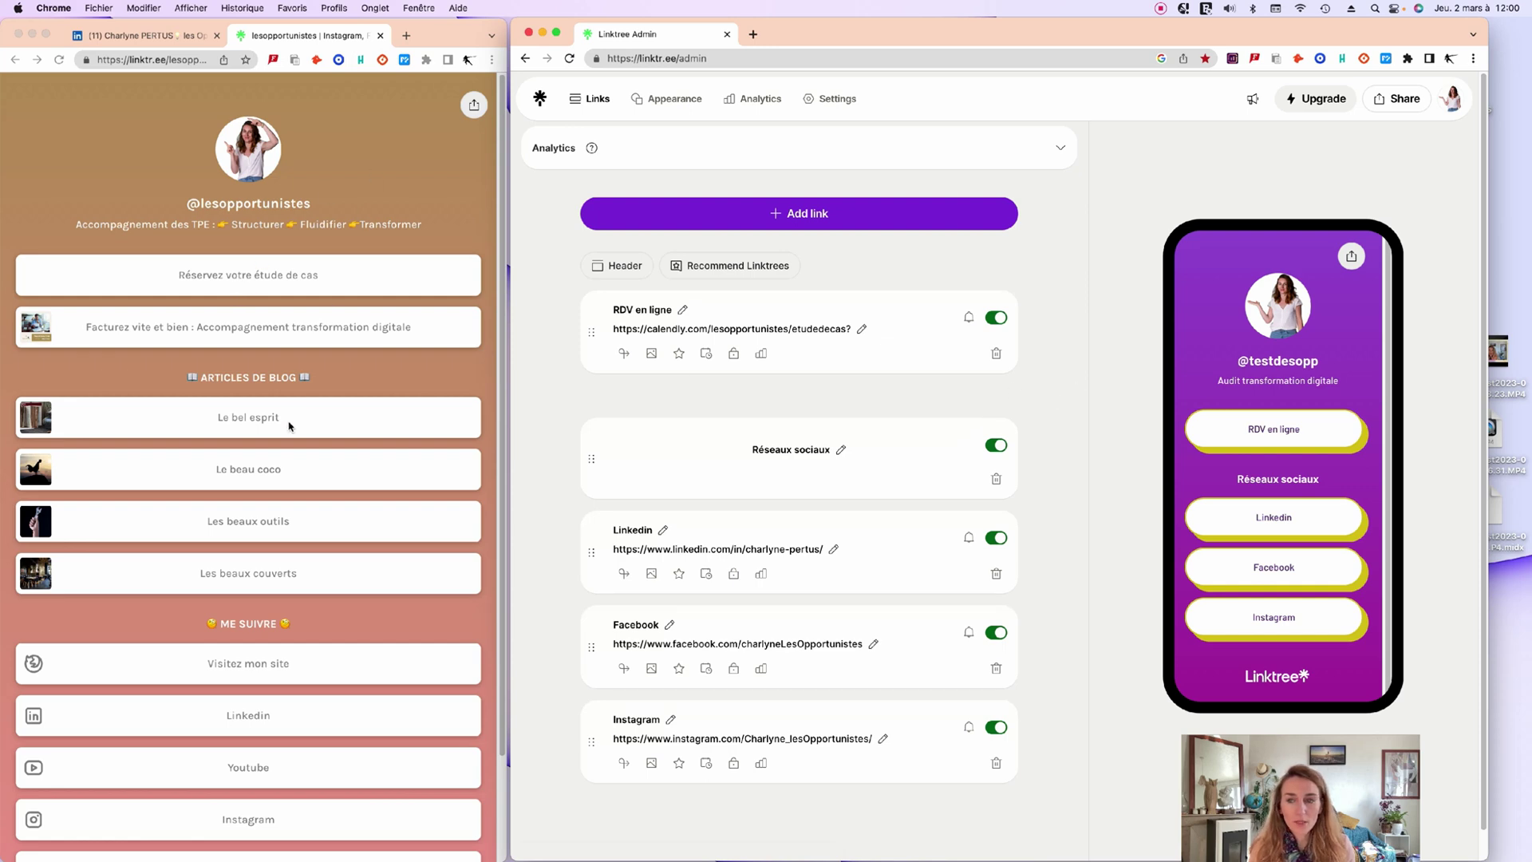
scroll(289, 426, "down", 3)
scroll(315, 399, "up", 3)
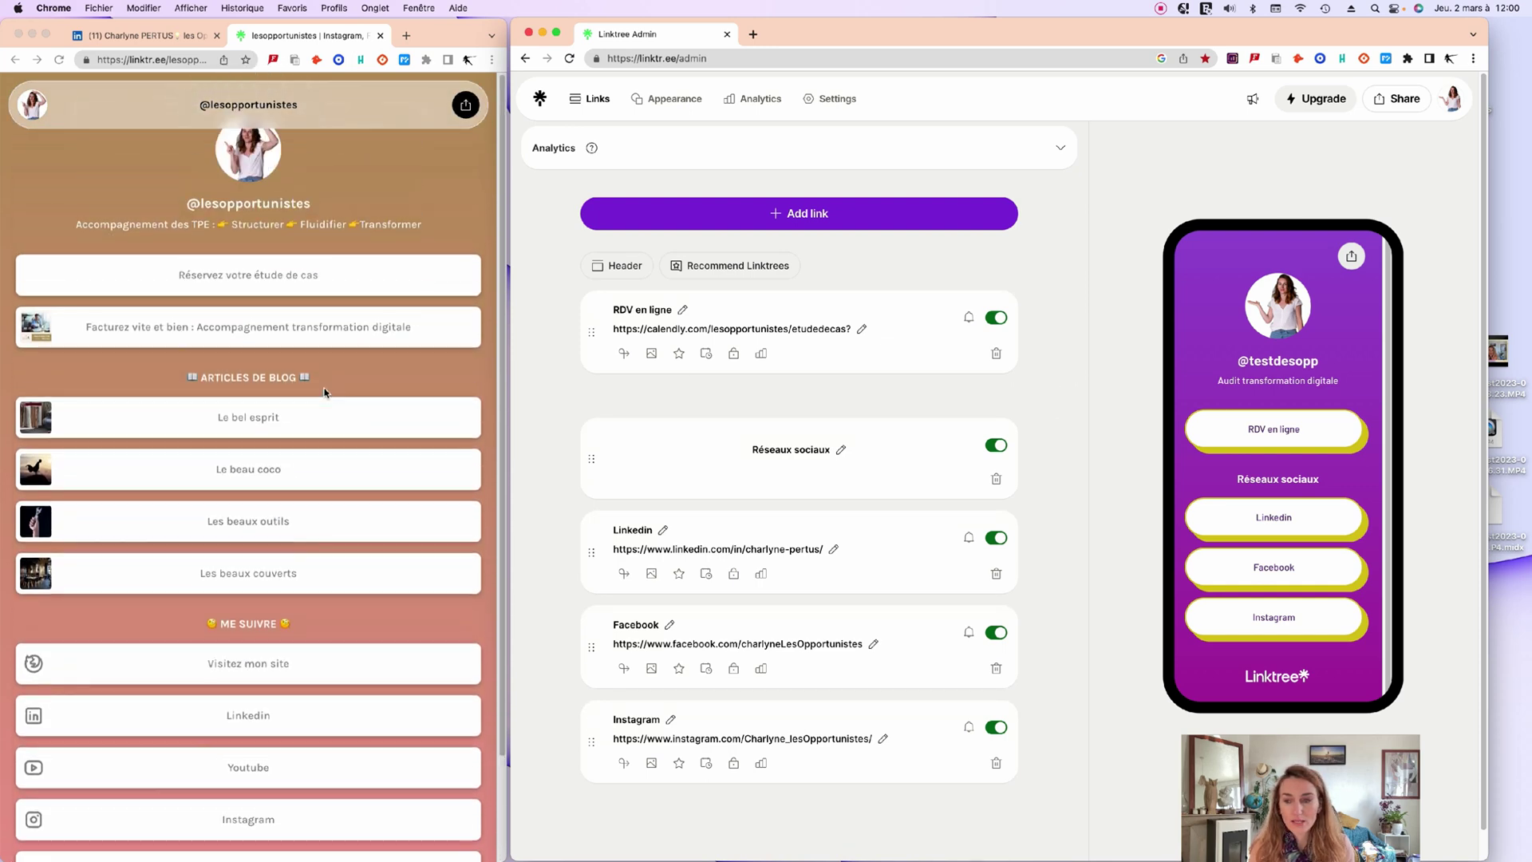
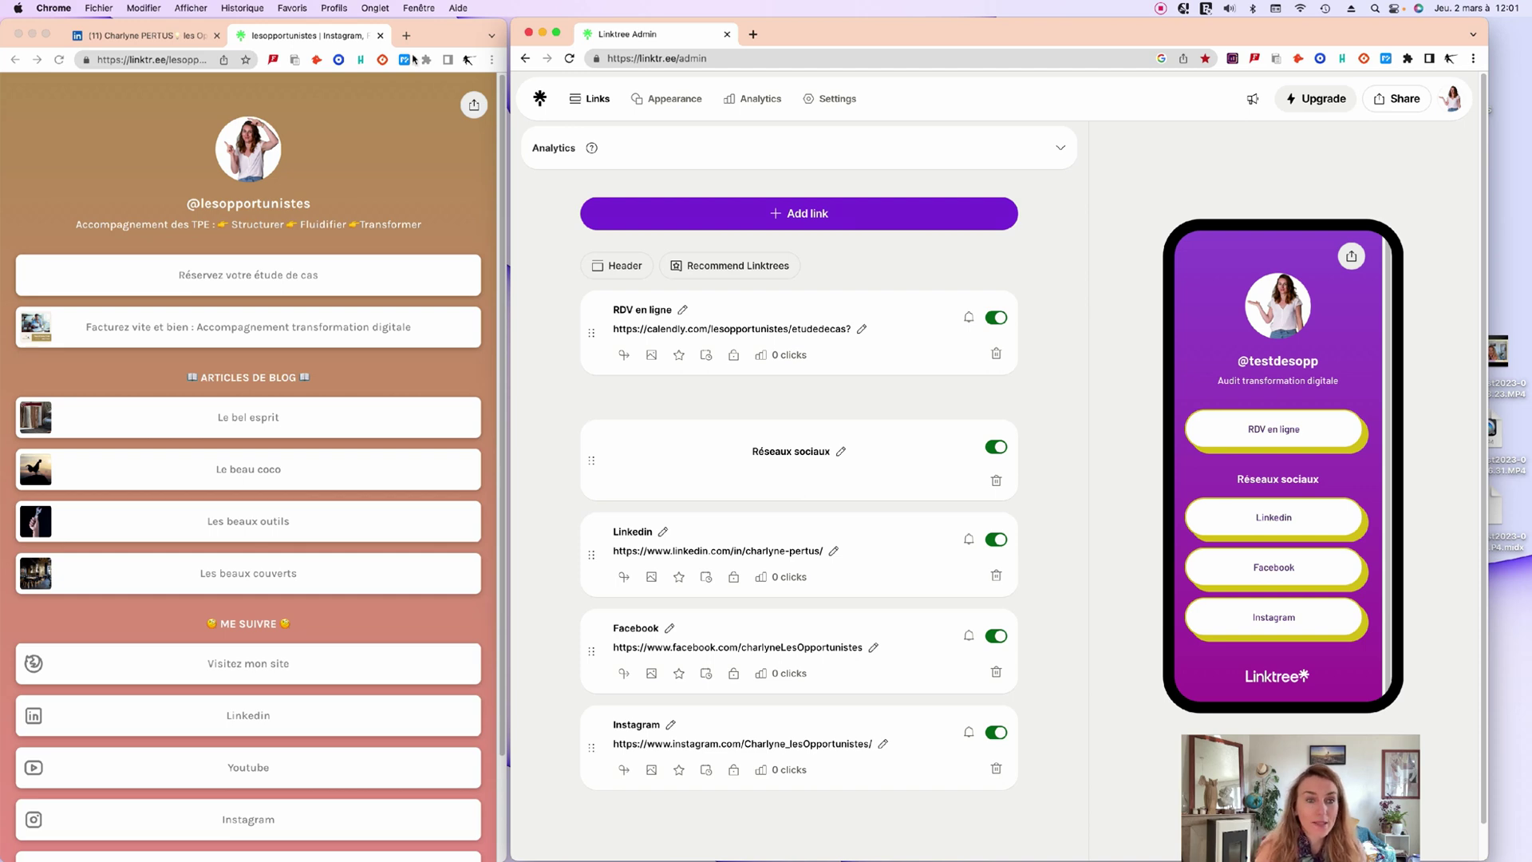
Load the lesopportunistes.net website in a new Chrome tab.
left_click(406, 35)
left_click(155, 57)
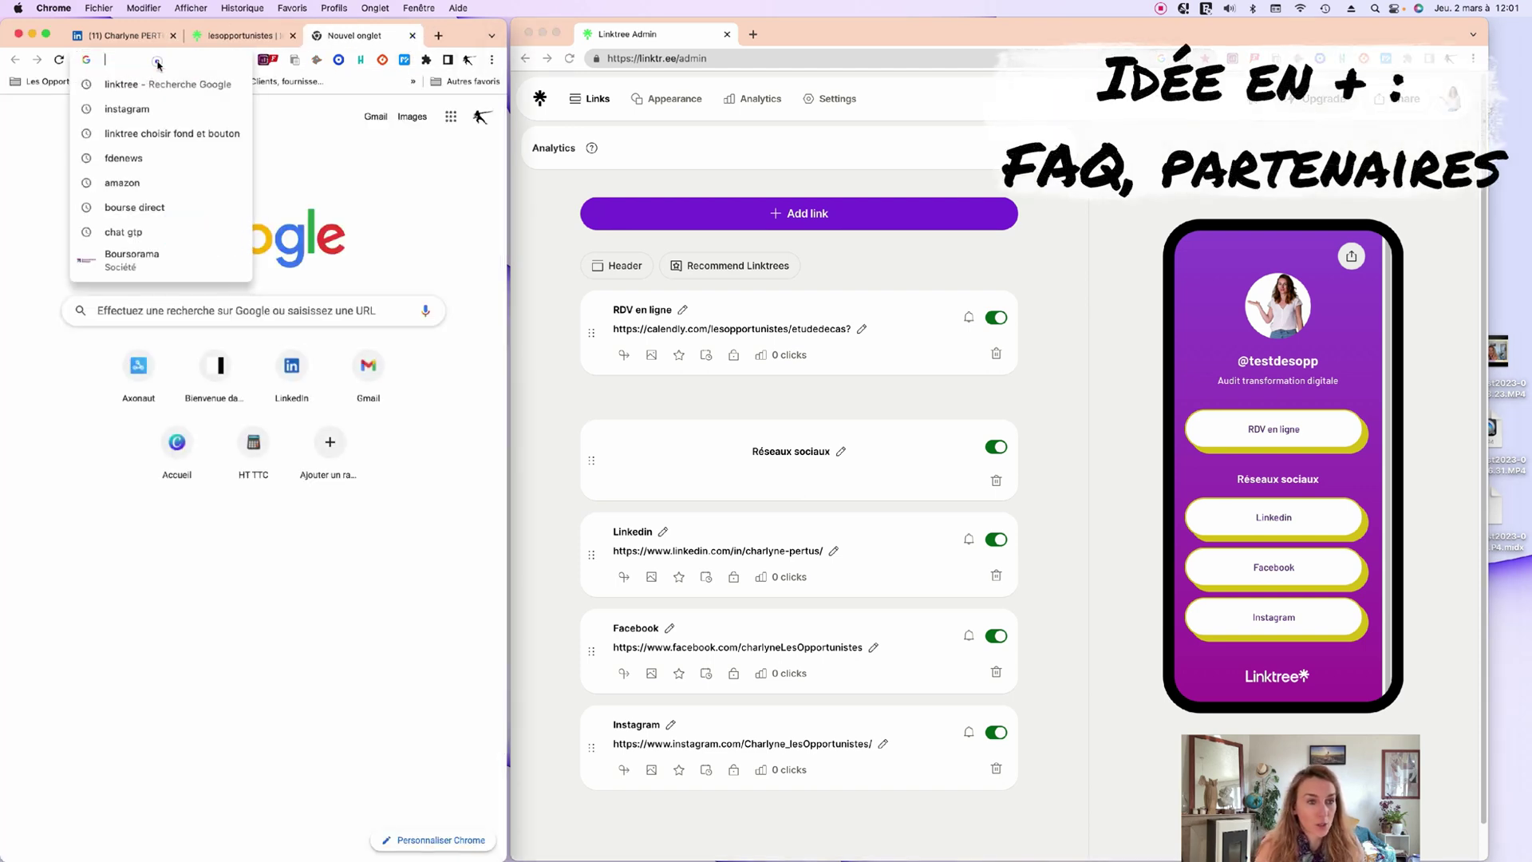
type("leso")
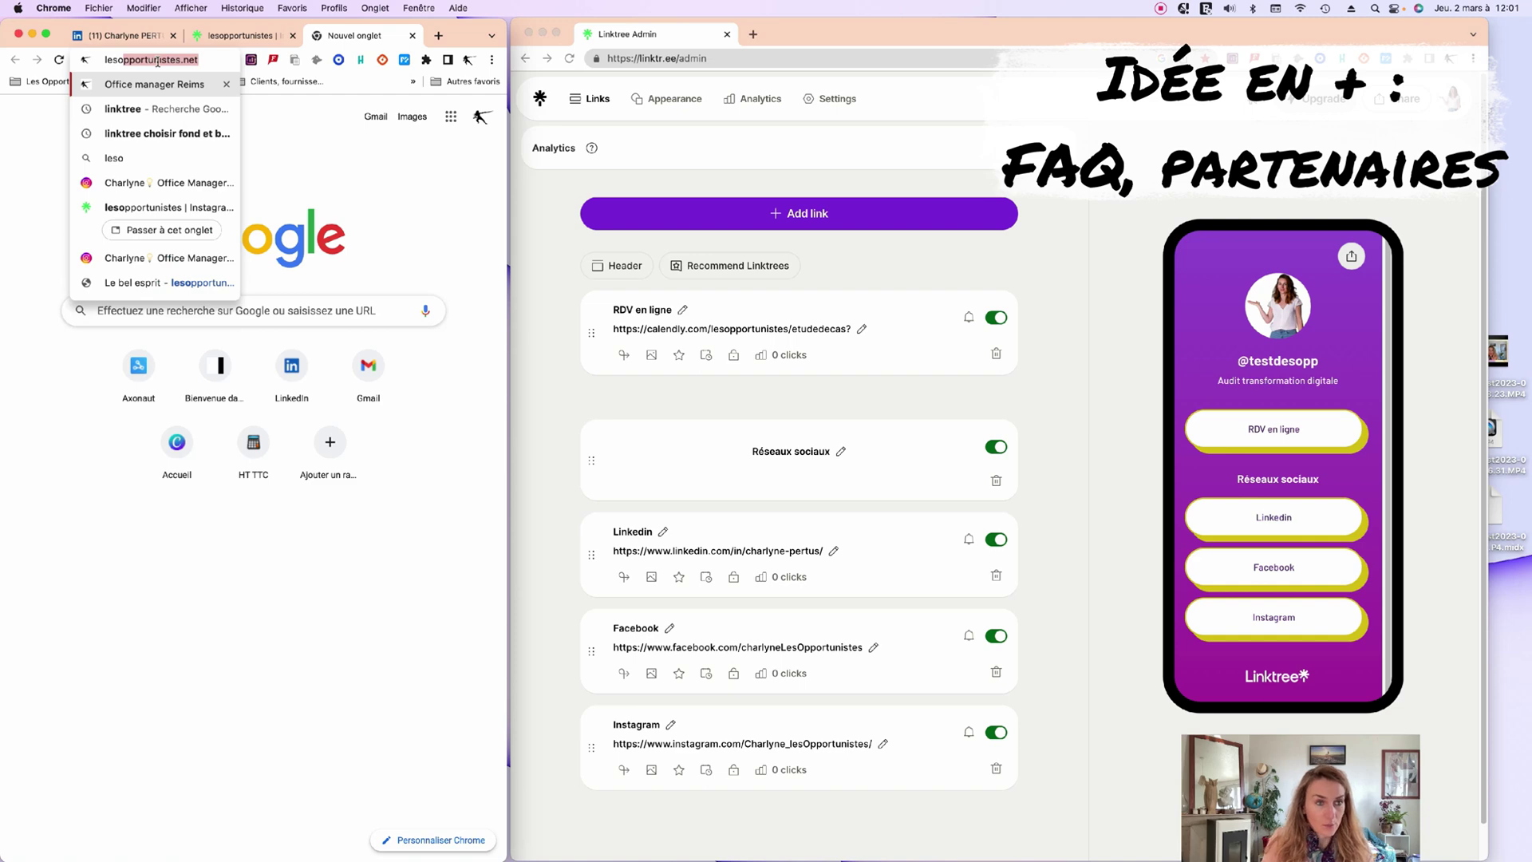
key("Return")
Widen the website window to full desktop width and reload so the full navigation shows.
left_click_drag(804, 35, 948, 35)
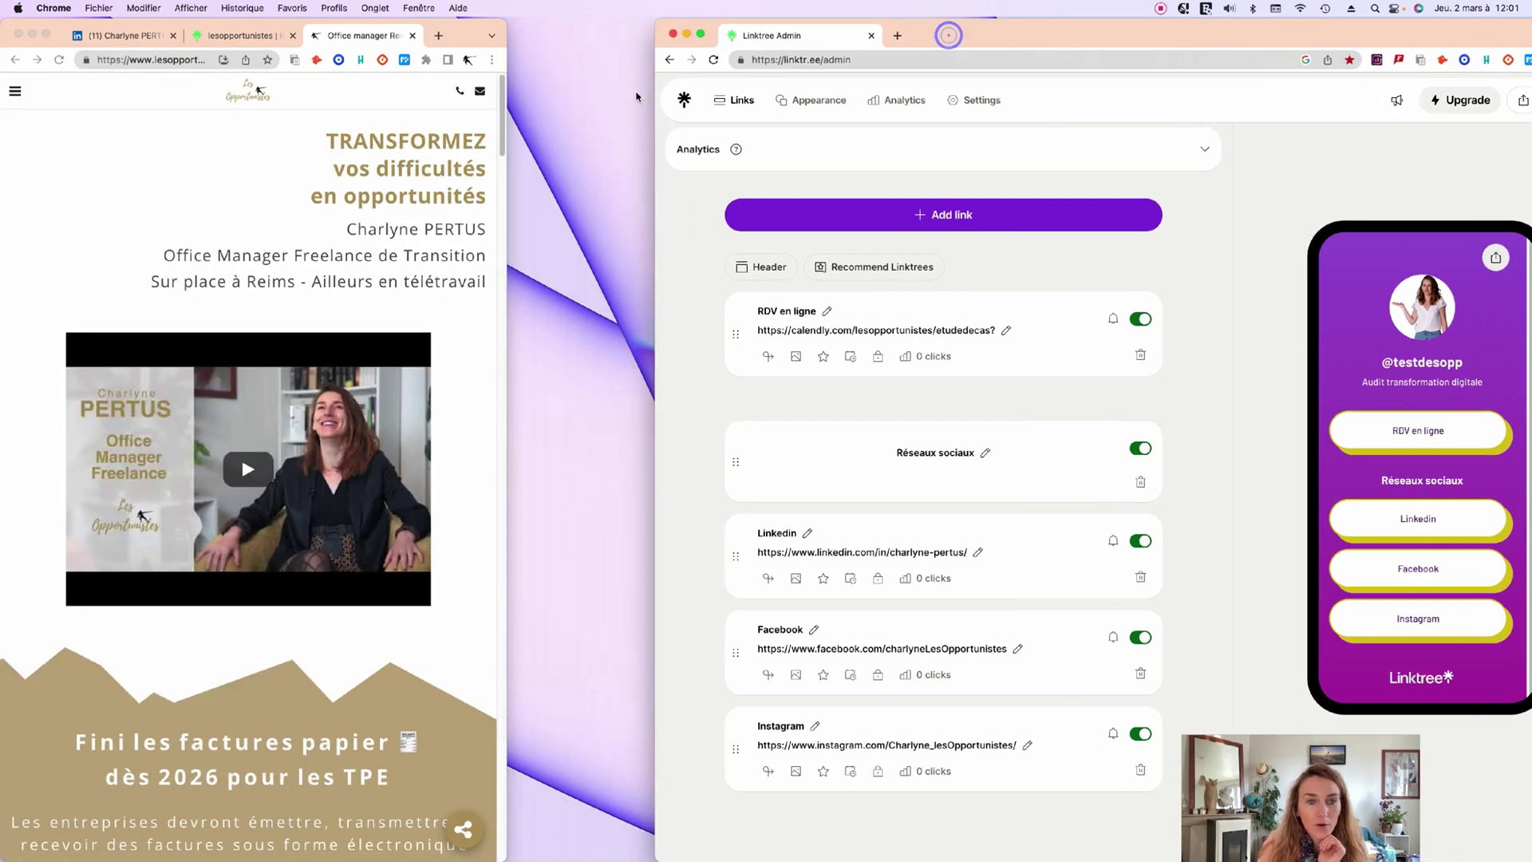
left_click_drag(505, 149, 748, 178)
mouse_move(523, 100)
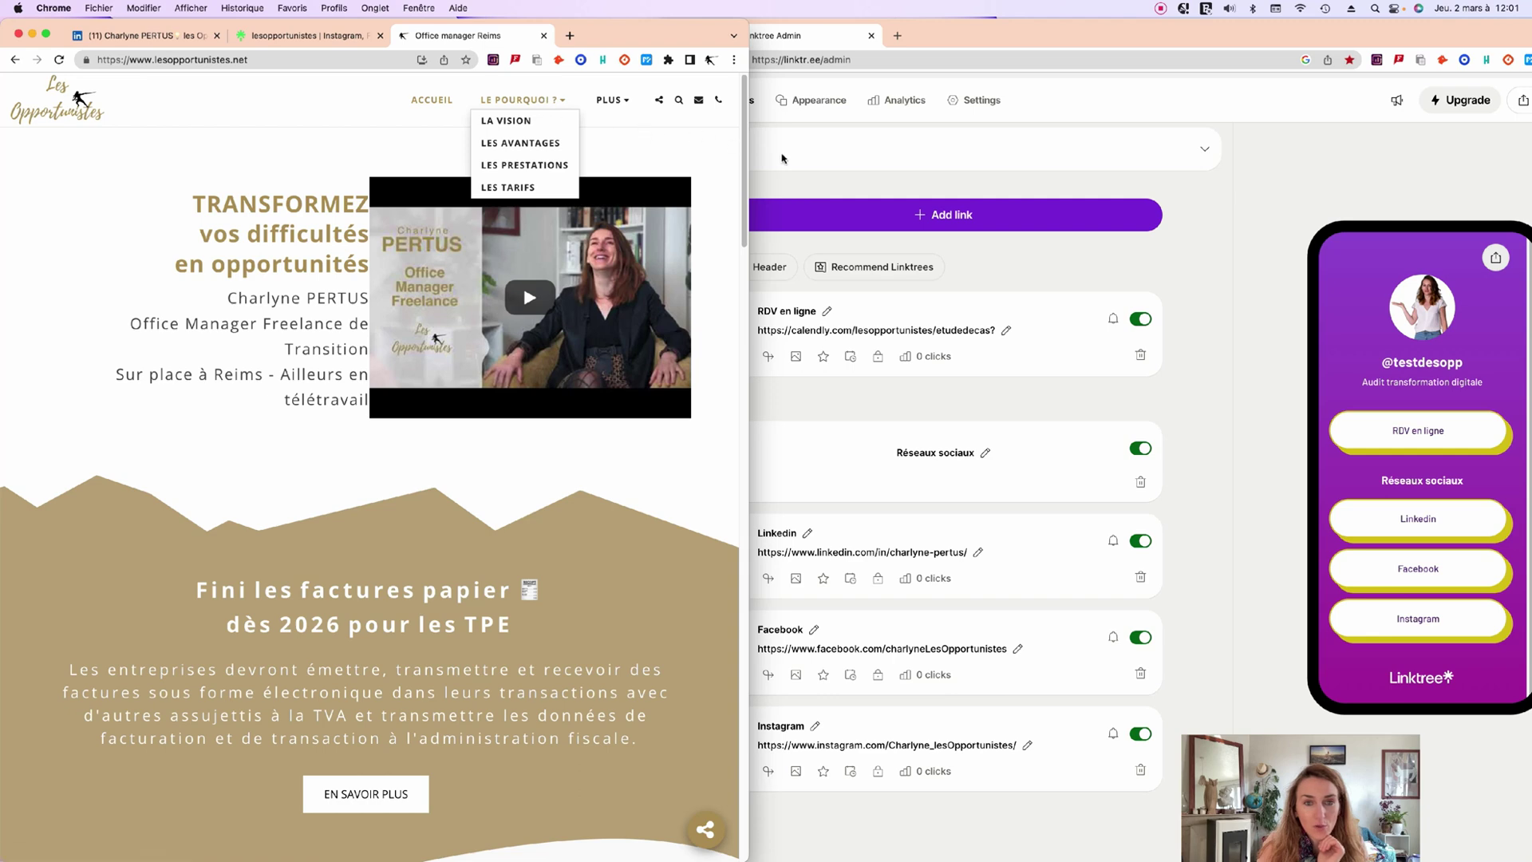
left_click_drag(747, 149, 1037, 150)
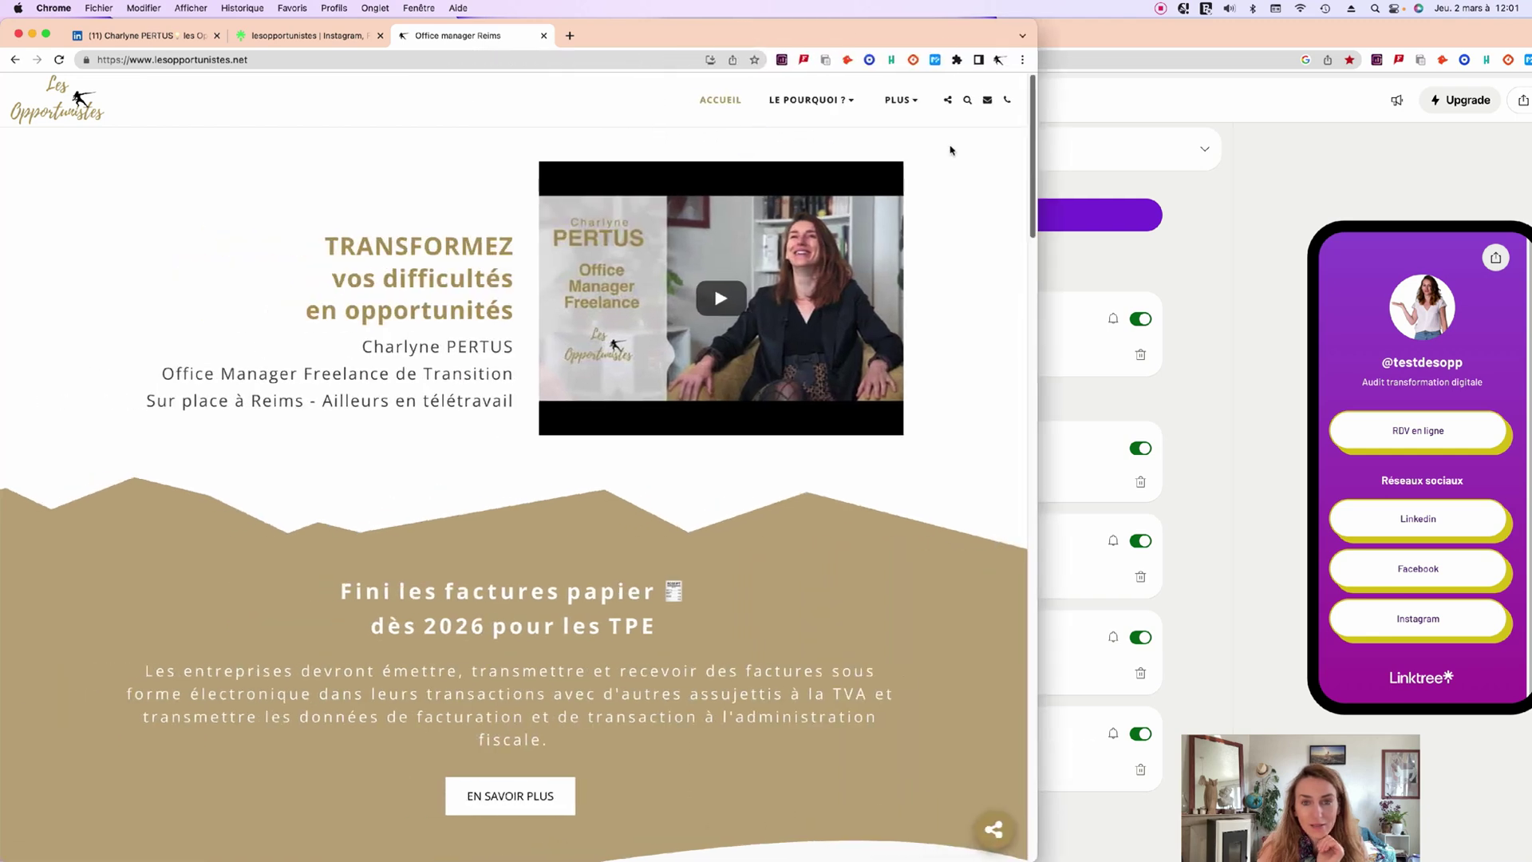
left_click(892, 101)
left_click(892, 102)
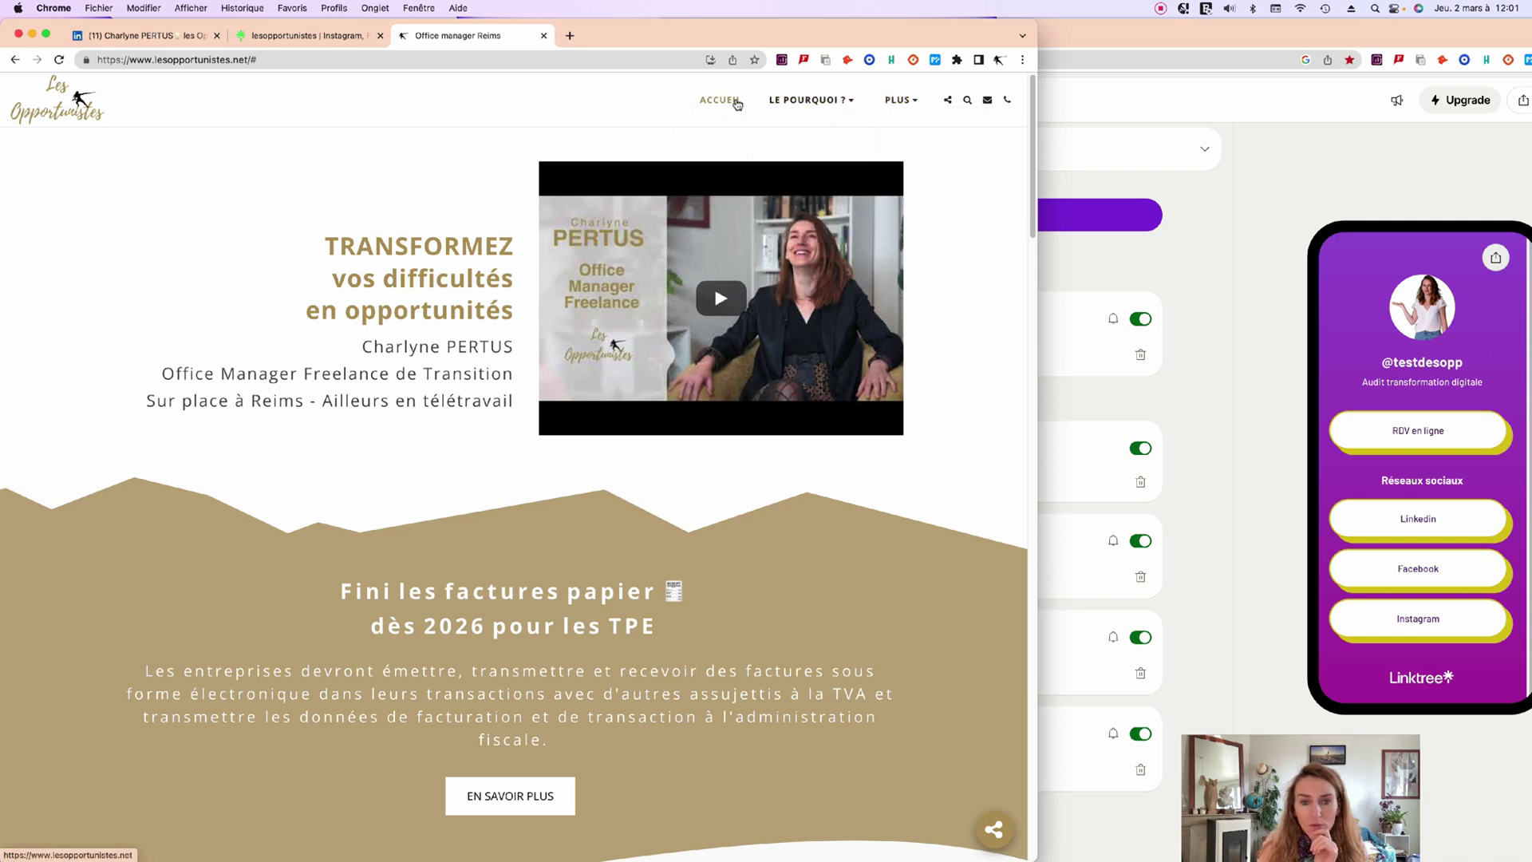
double_click(1049, 134)
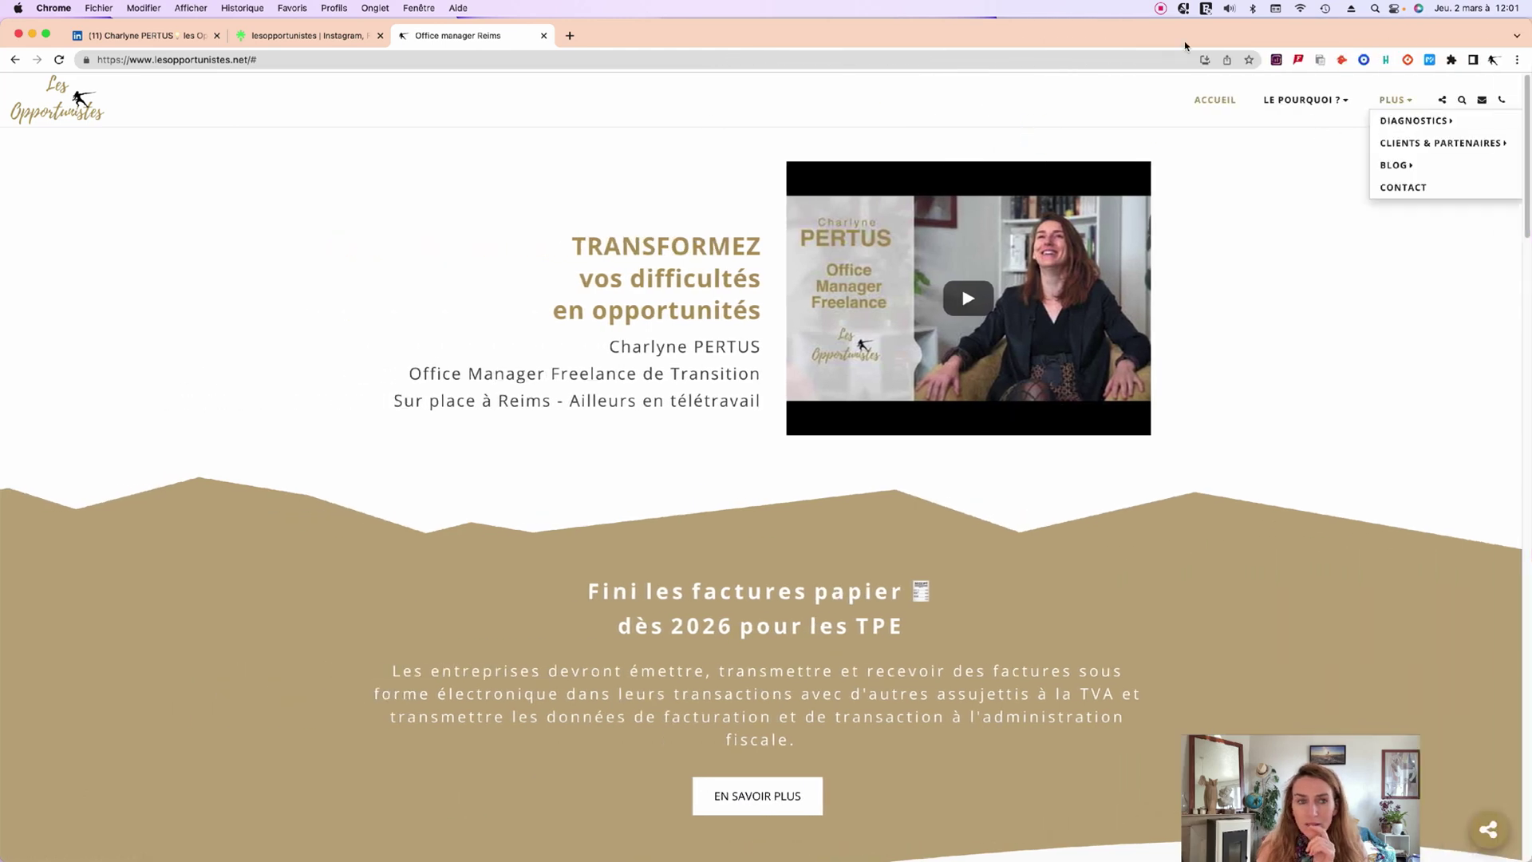
left_click(520, 56)
key("Return")
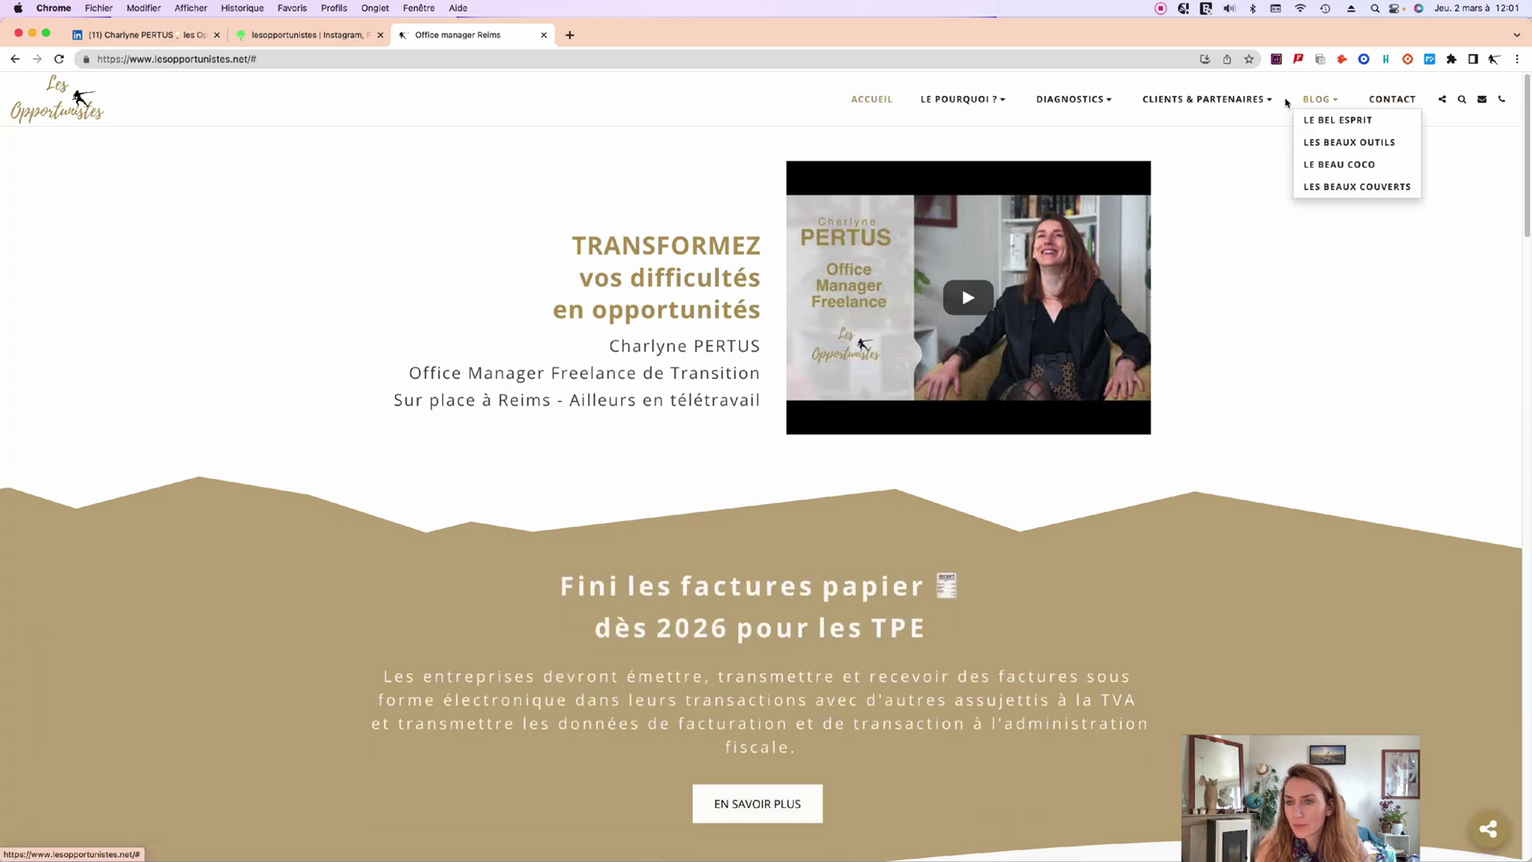
Go to Clients & Partenaires > Partenaire particulier and select its page address.
mouse_move(1236, 104)
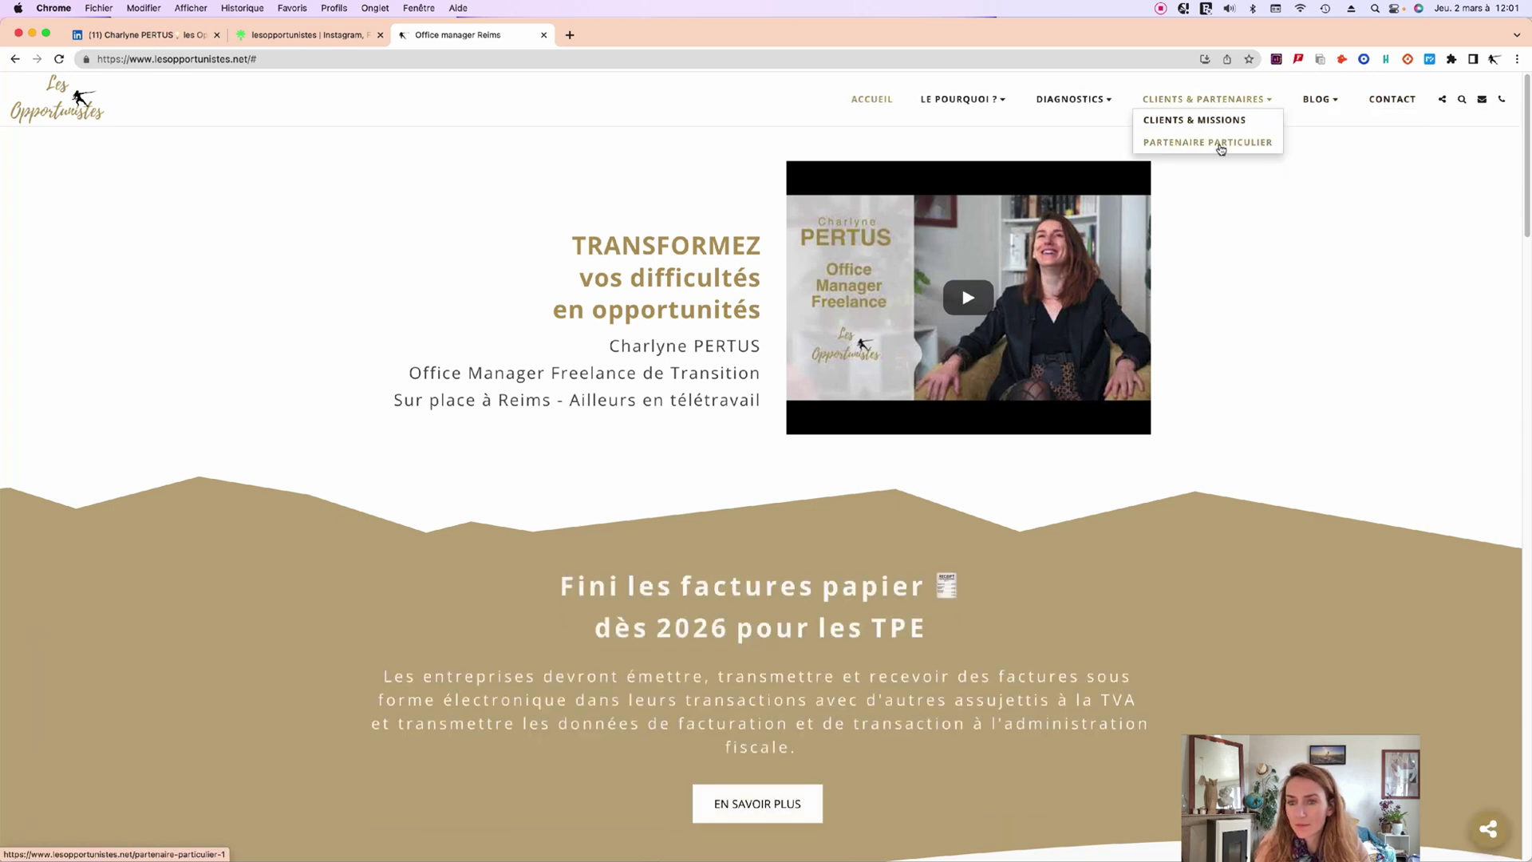
left_click(1217, 144)
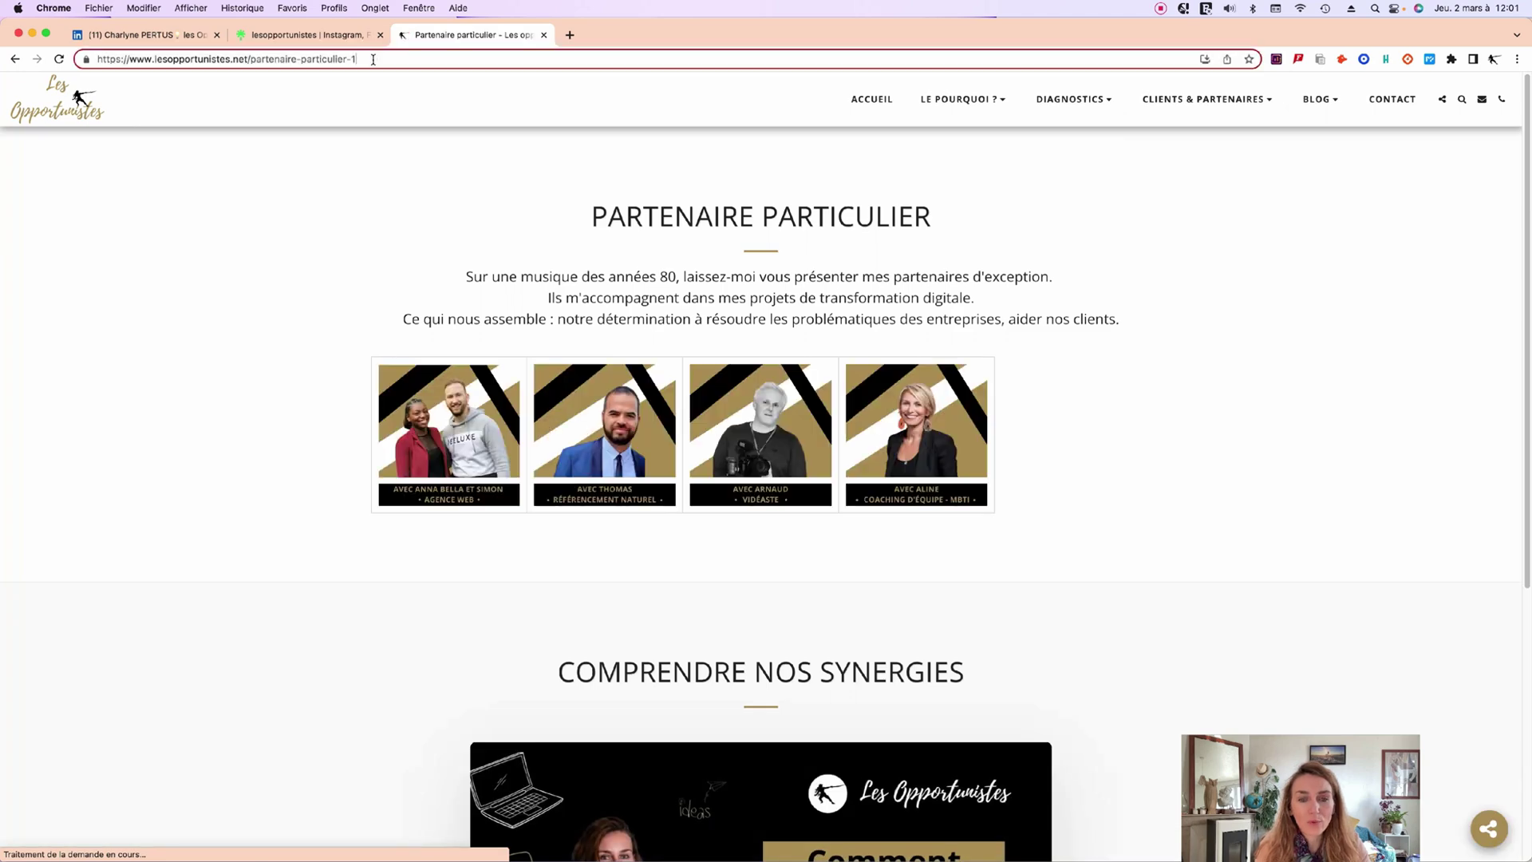
left_click(361, 63)
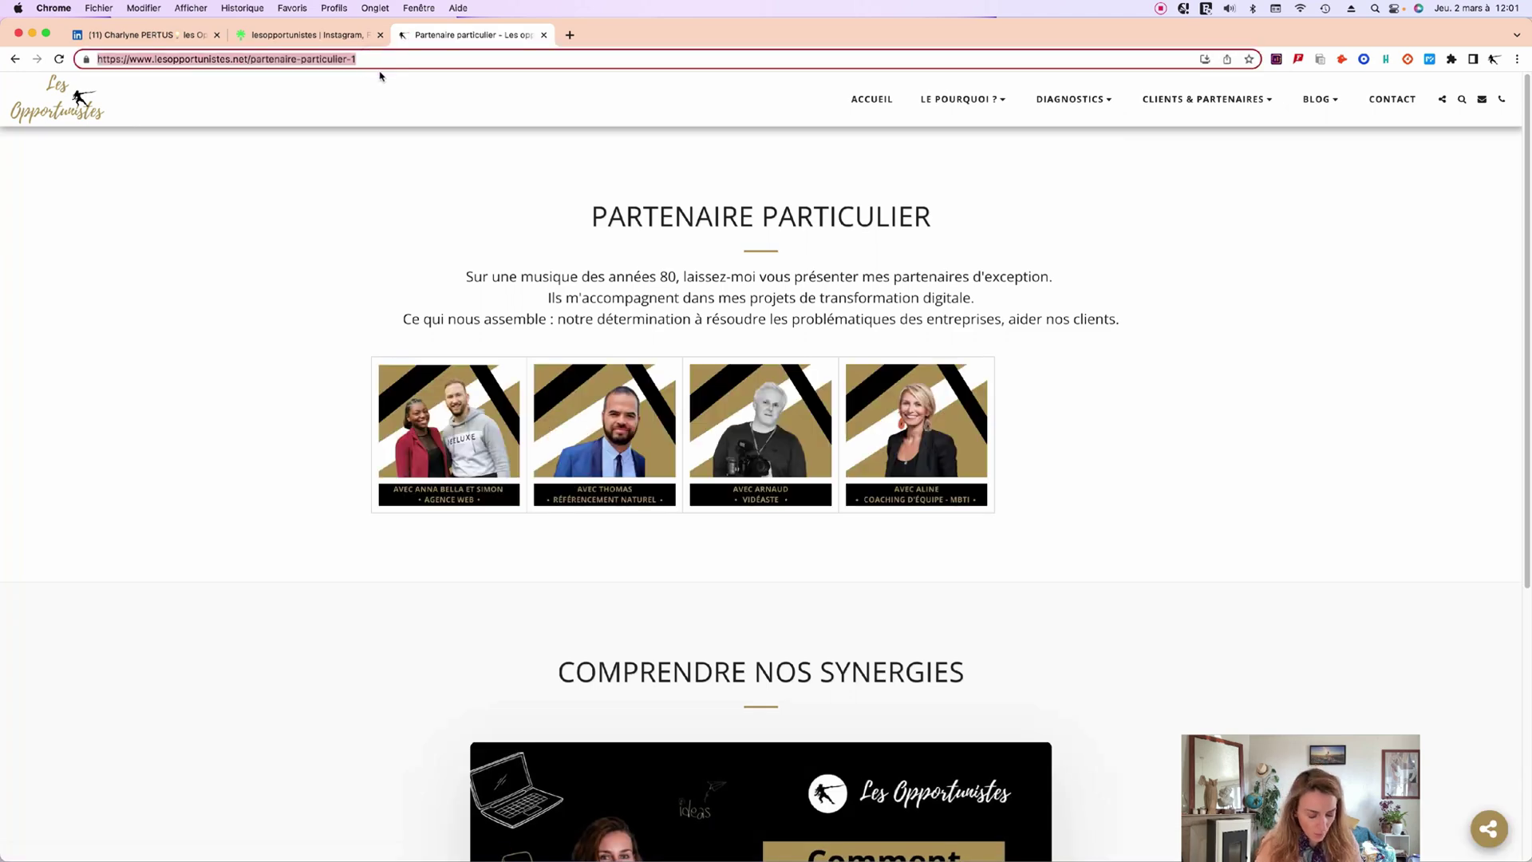
Add a link to the partner page titled 'Partenaire particulier', placed just below RDV en ligne.
left_click_drag(1529, 135, 653, 136)
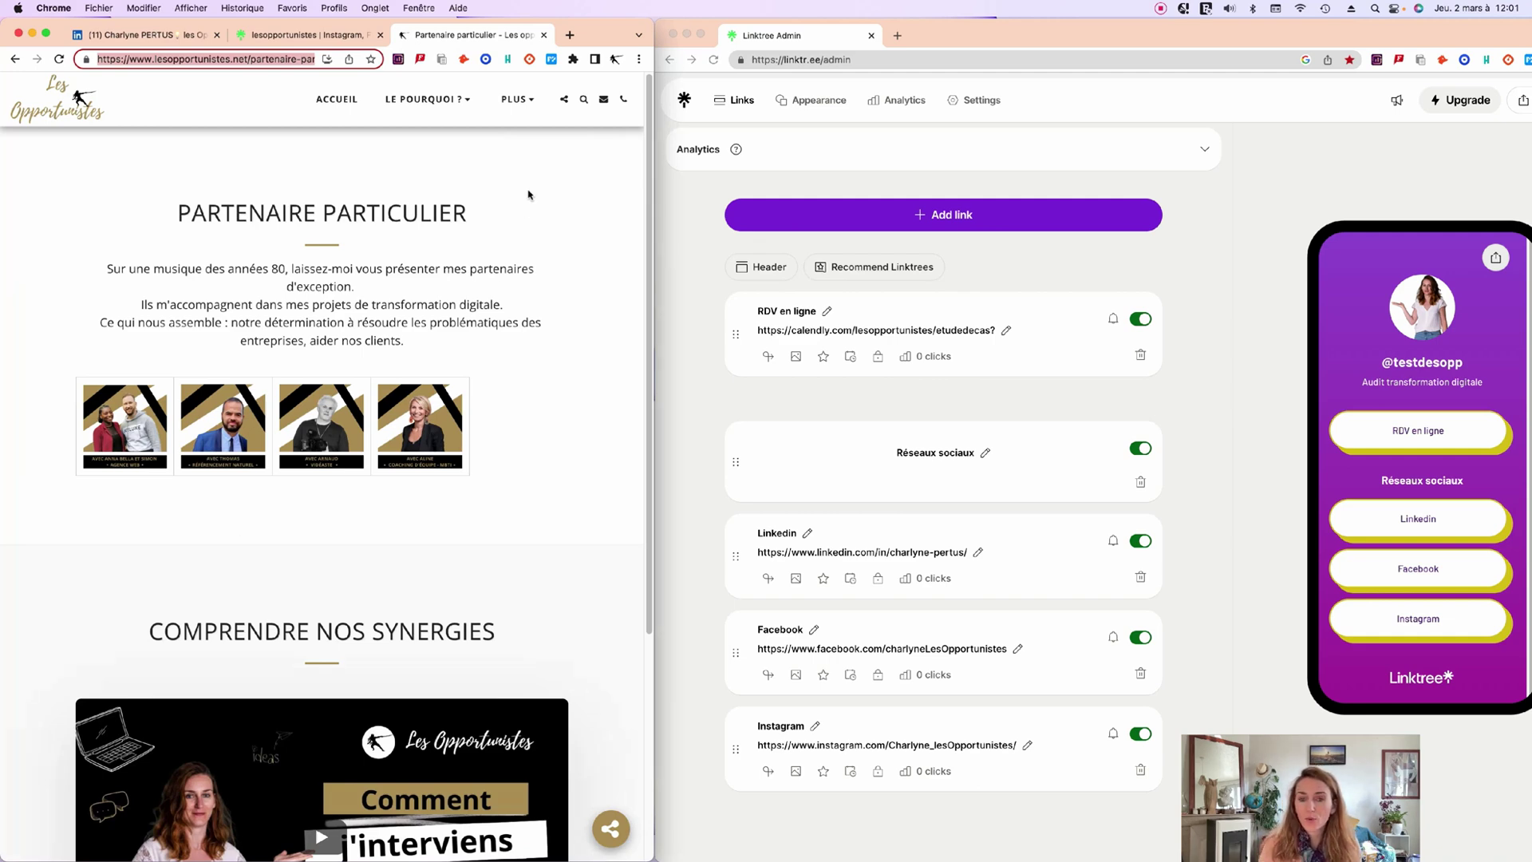
left_click(975, 214)
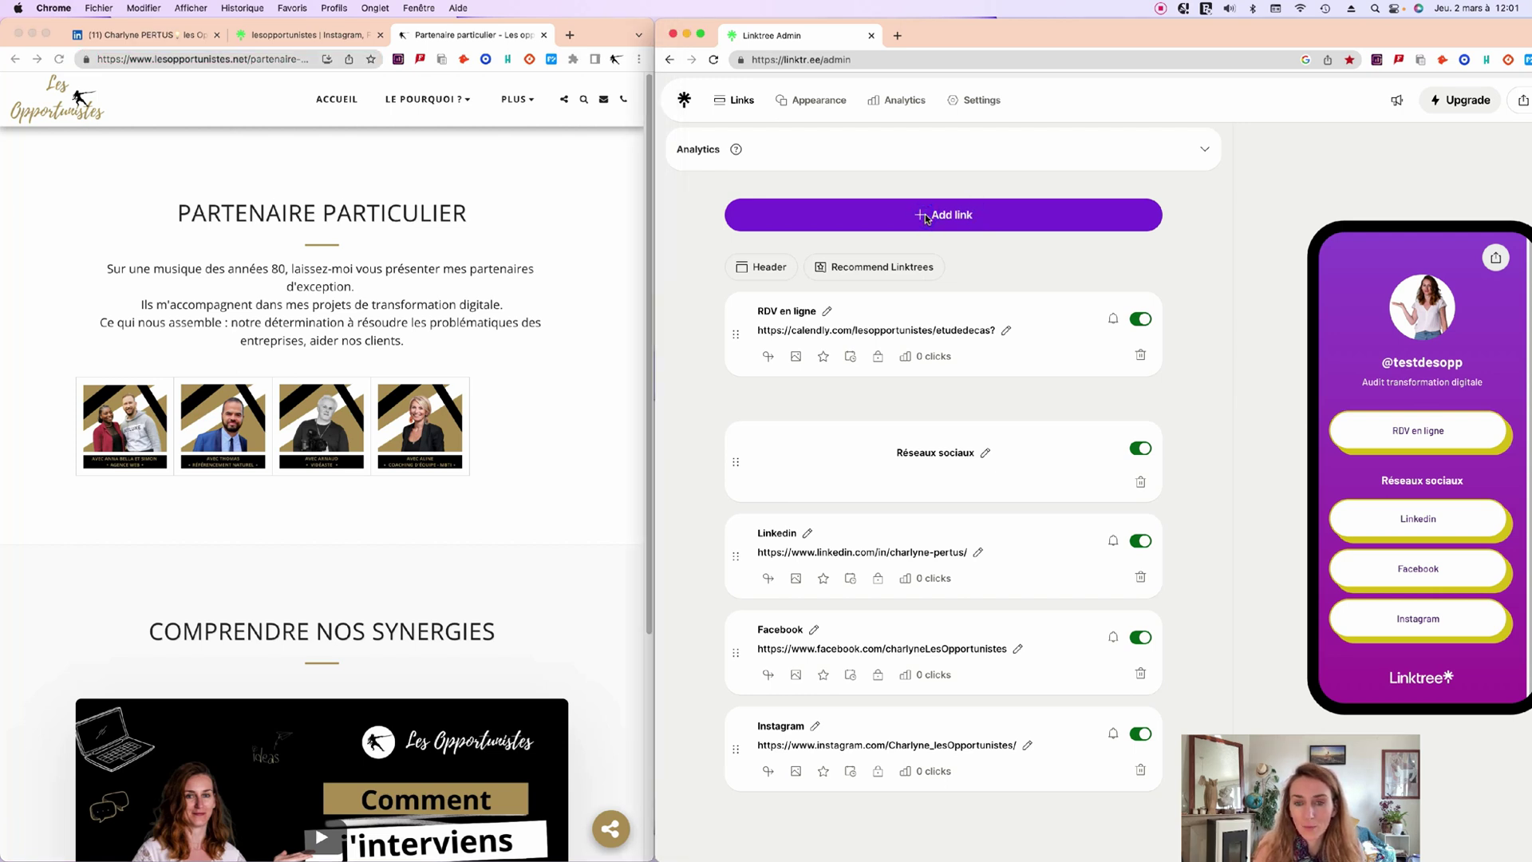
left_click(917, 220)
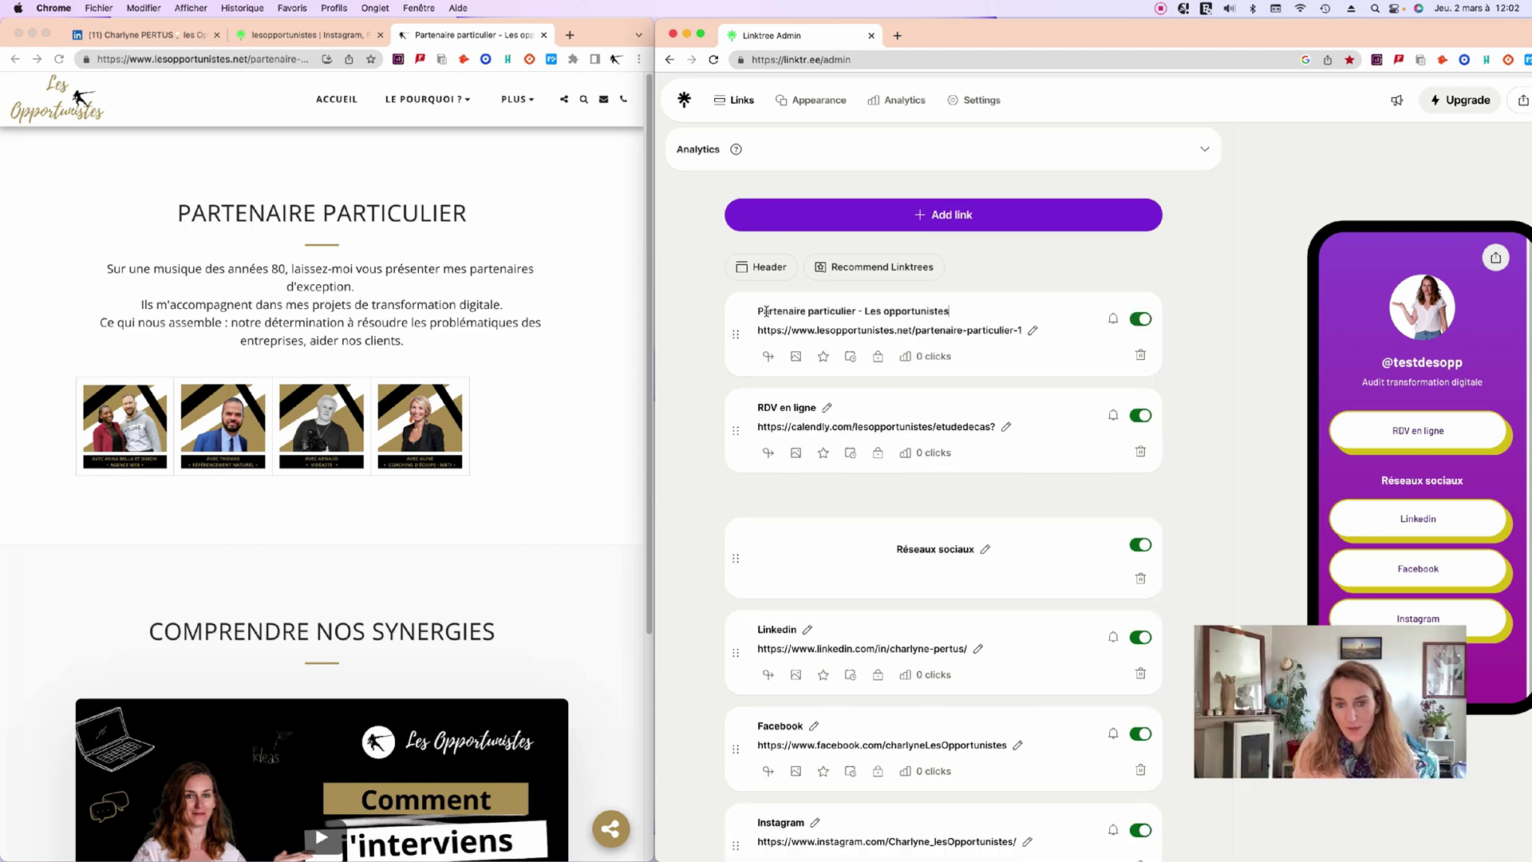
left_click(963, 309)
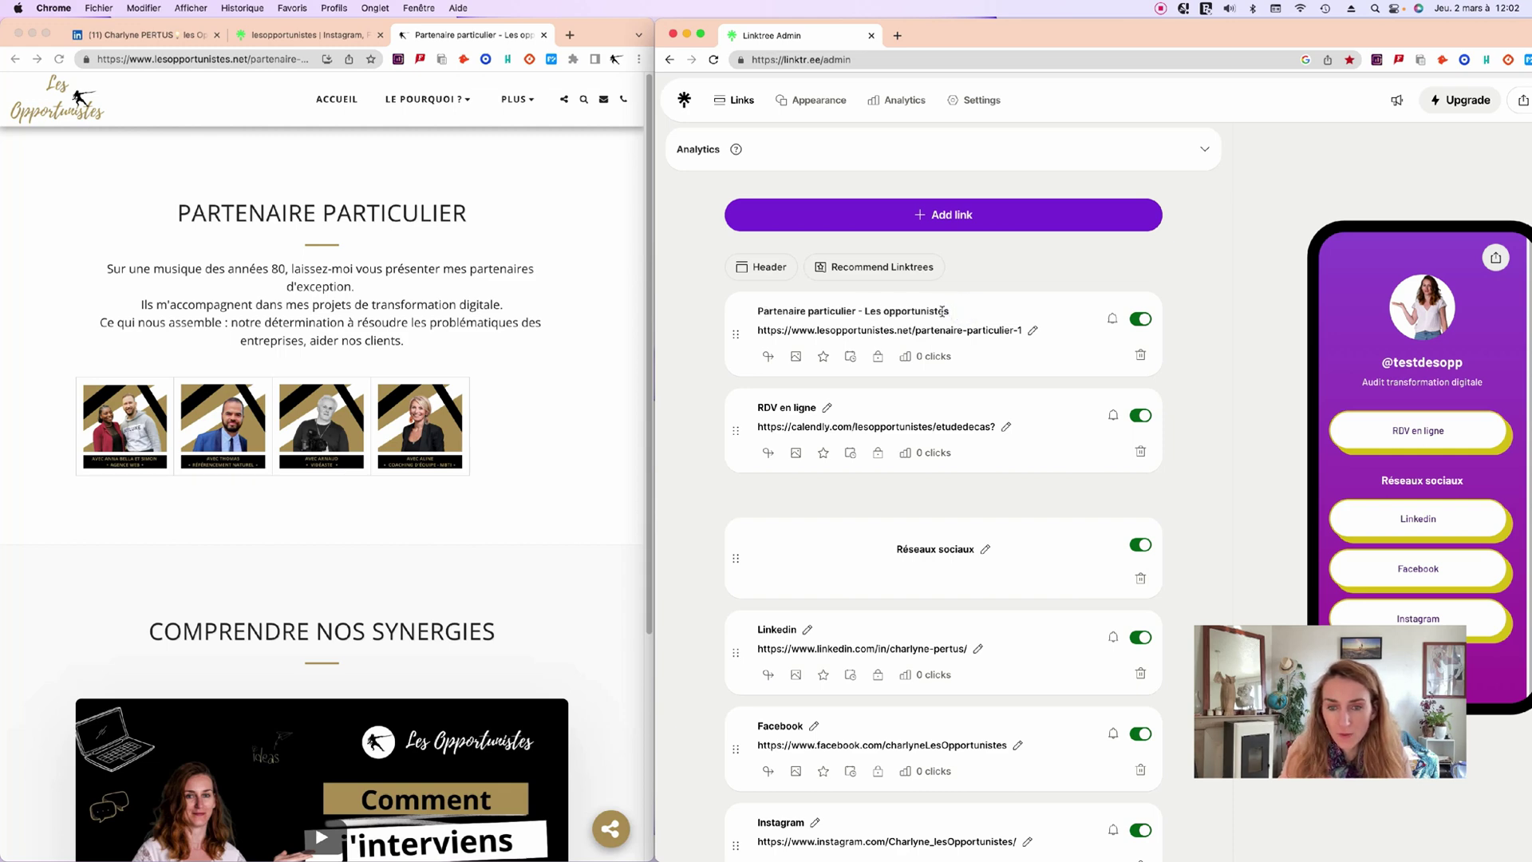
key("BackSpace")
key("BackSpace")
key("BackSpace")
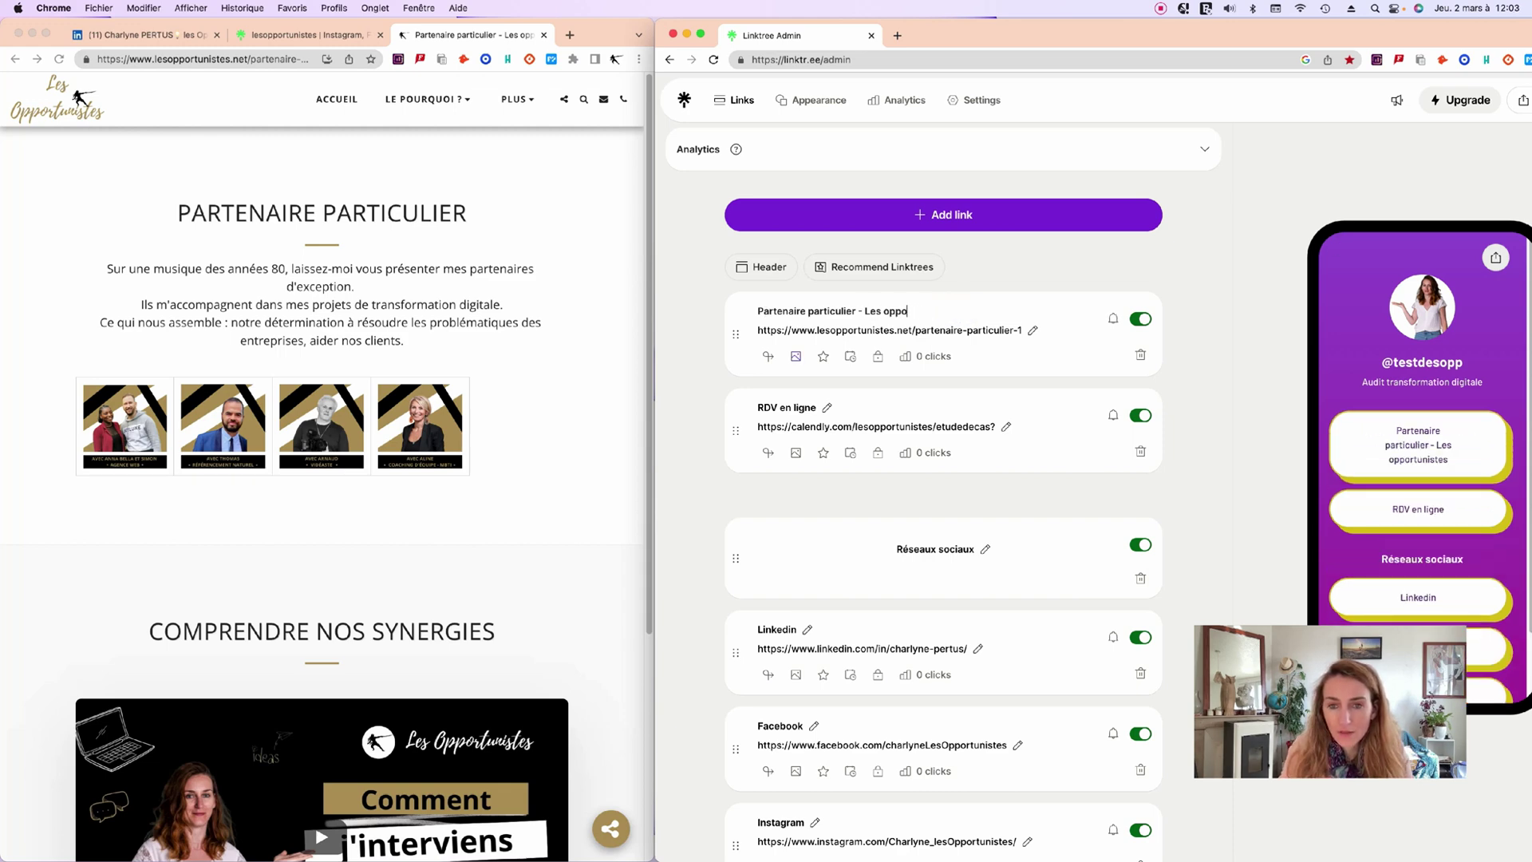
key("BackSpace")
key("BackSpace")
key("BackSpace")
key("BackSpace")
key("BackSpace")
key("BackSpace")
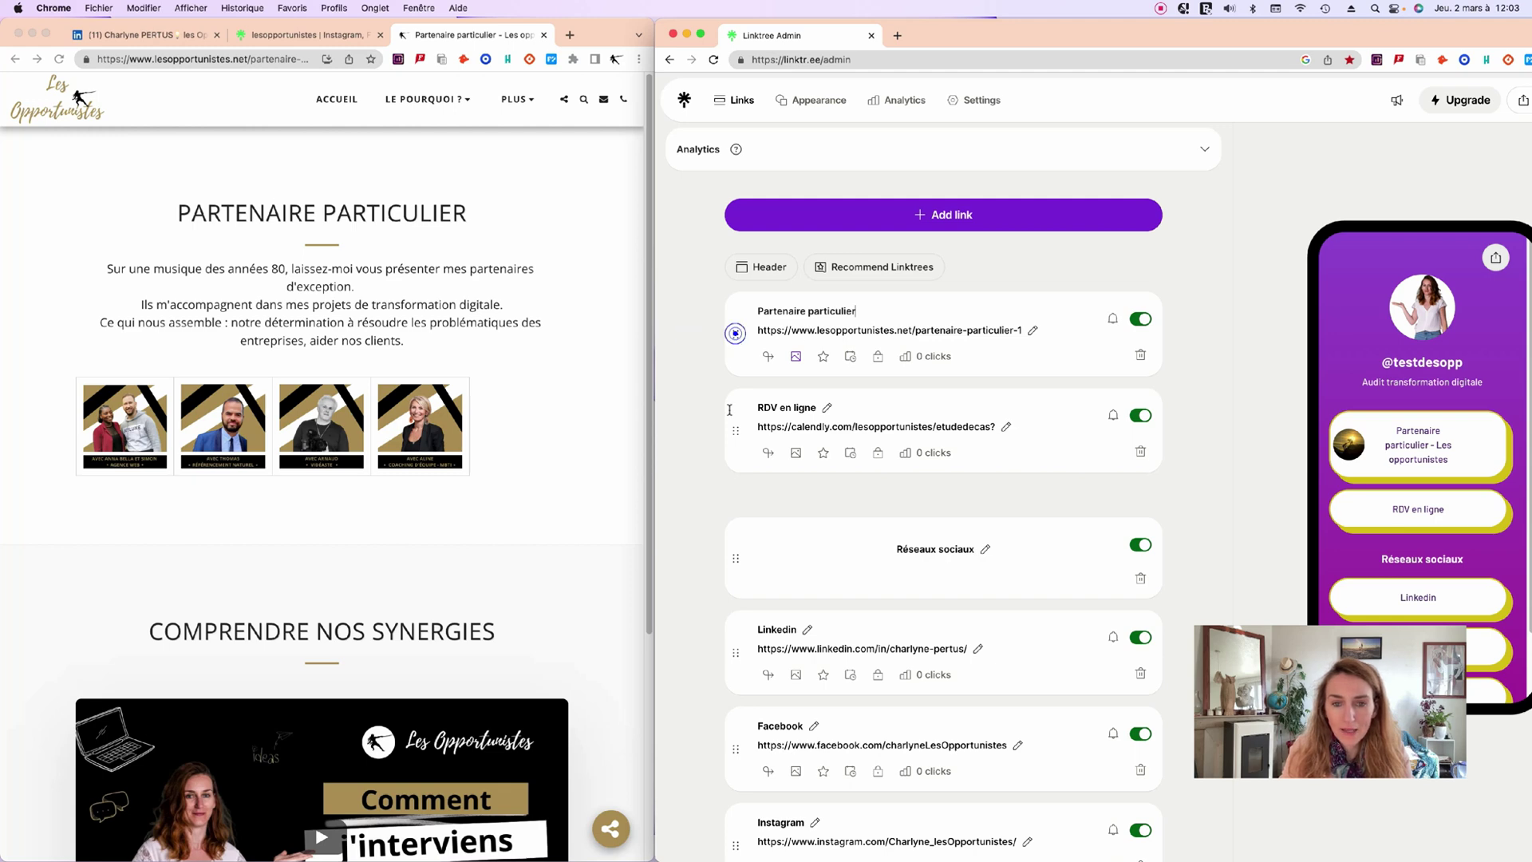
left_click_drag(736, 333, 736, 483)
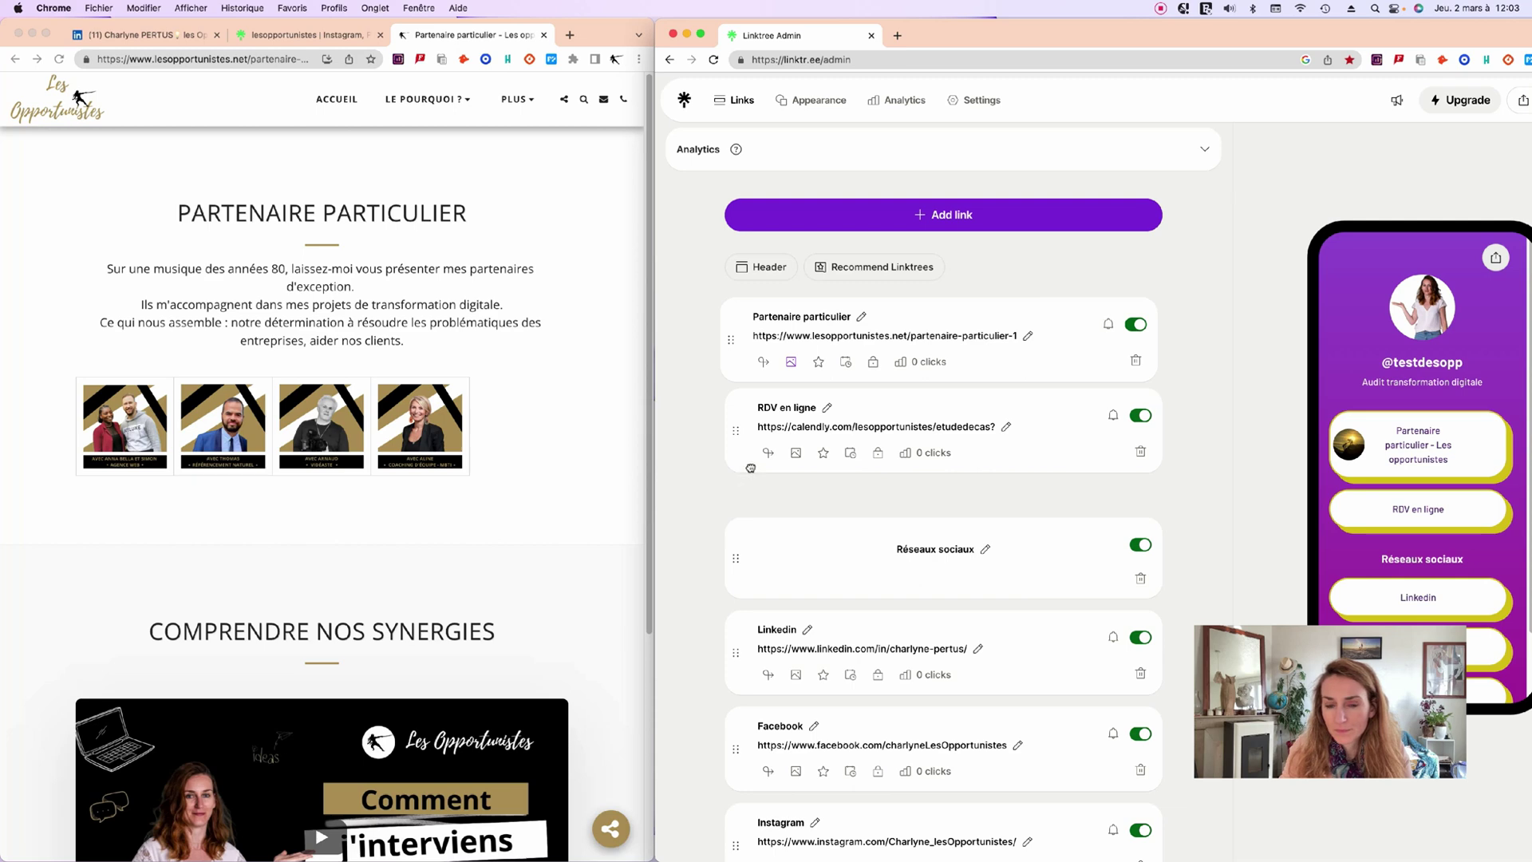
left_click_drag(732, 340, 734, 335)
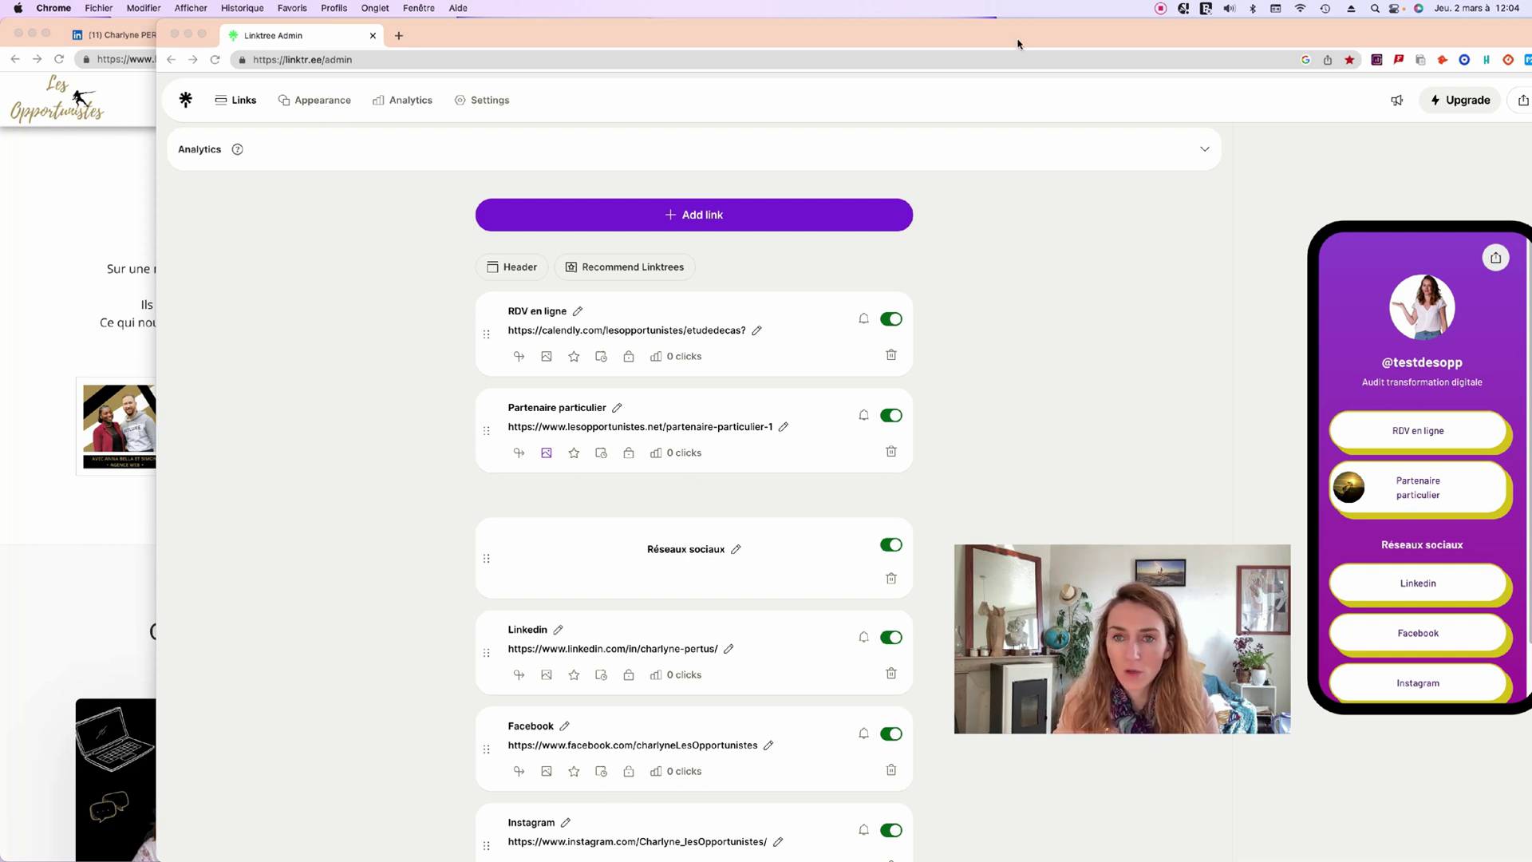
From the Share panel, copy the public address linktr.ee/testdesopp to the clipboard.
left_click_drag(1018, 32, 924, 29)
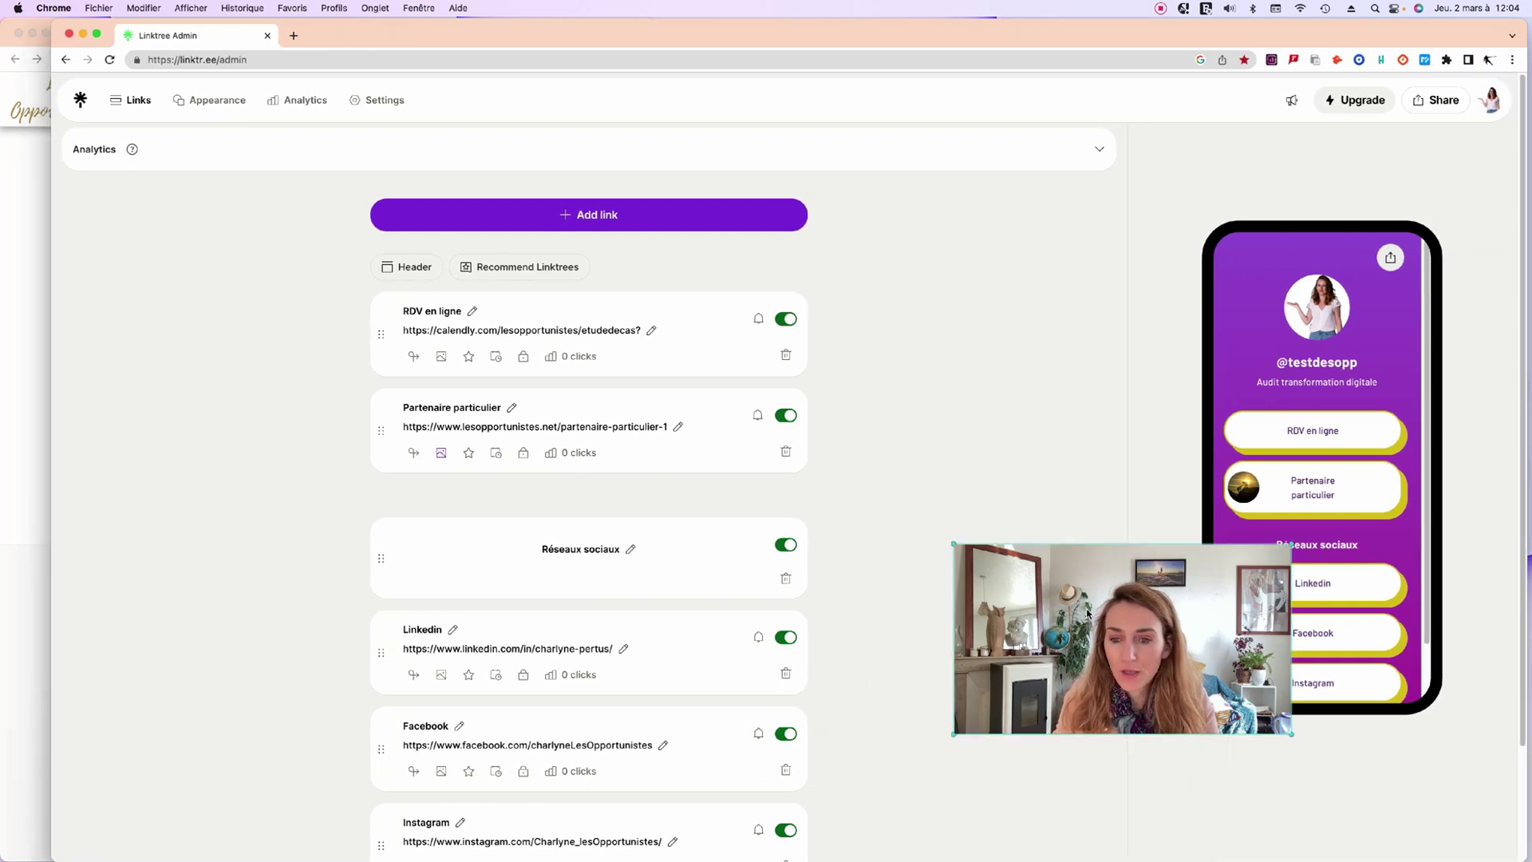
left_click_drag(997, 575, 882, 591)
scroll(1312, 510, "down", 3)
scroll(1311, 528, "up", 1)
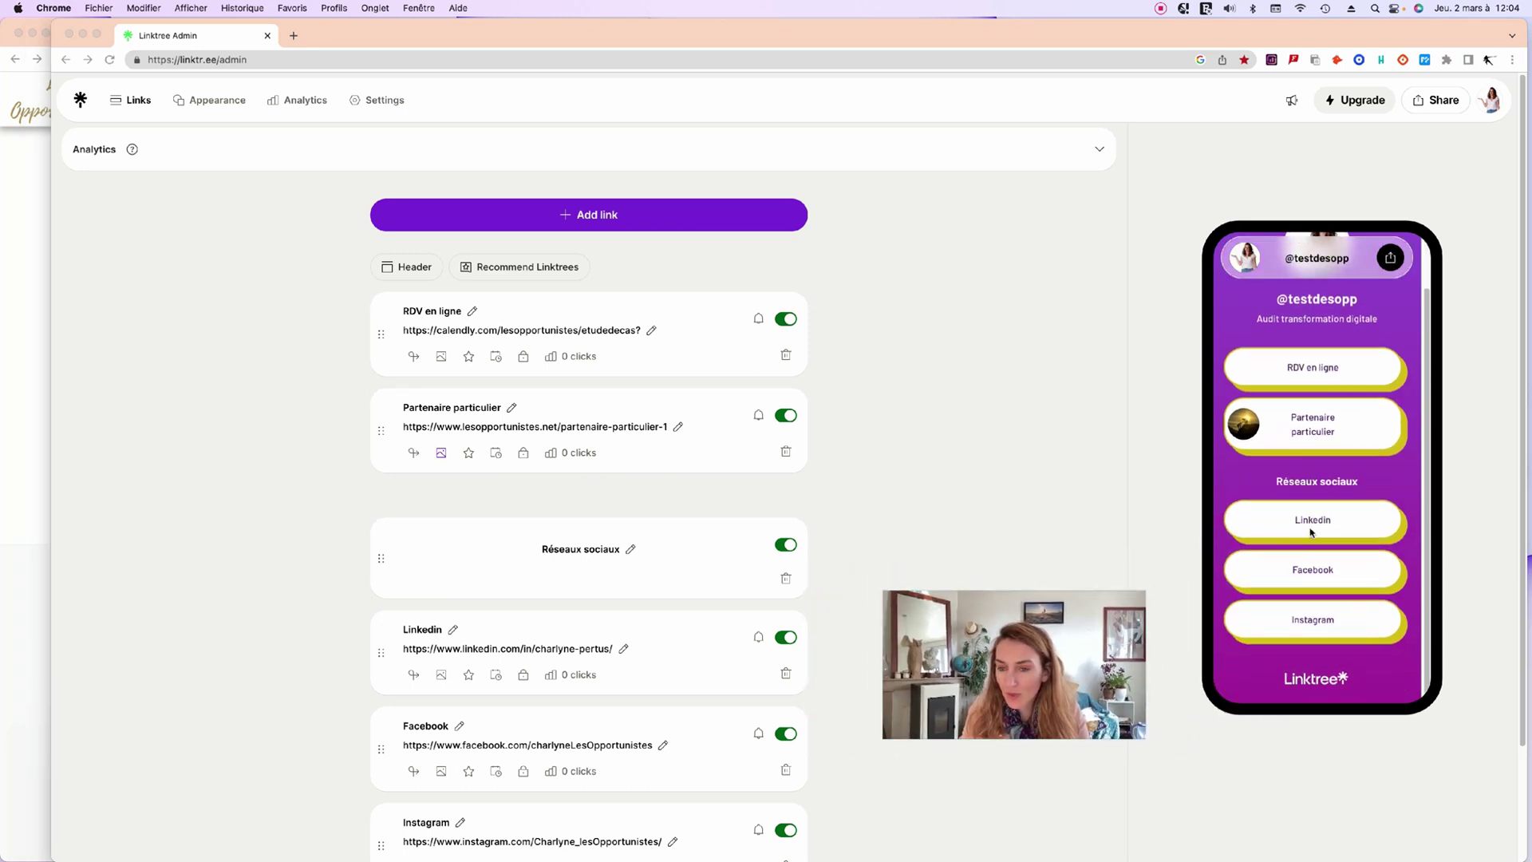
scroll(1311, 531, "down", 1)
scroll(1311, 536, "up", 1)
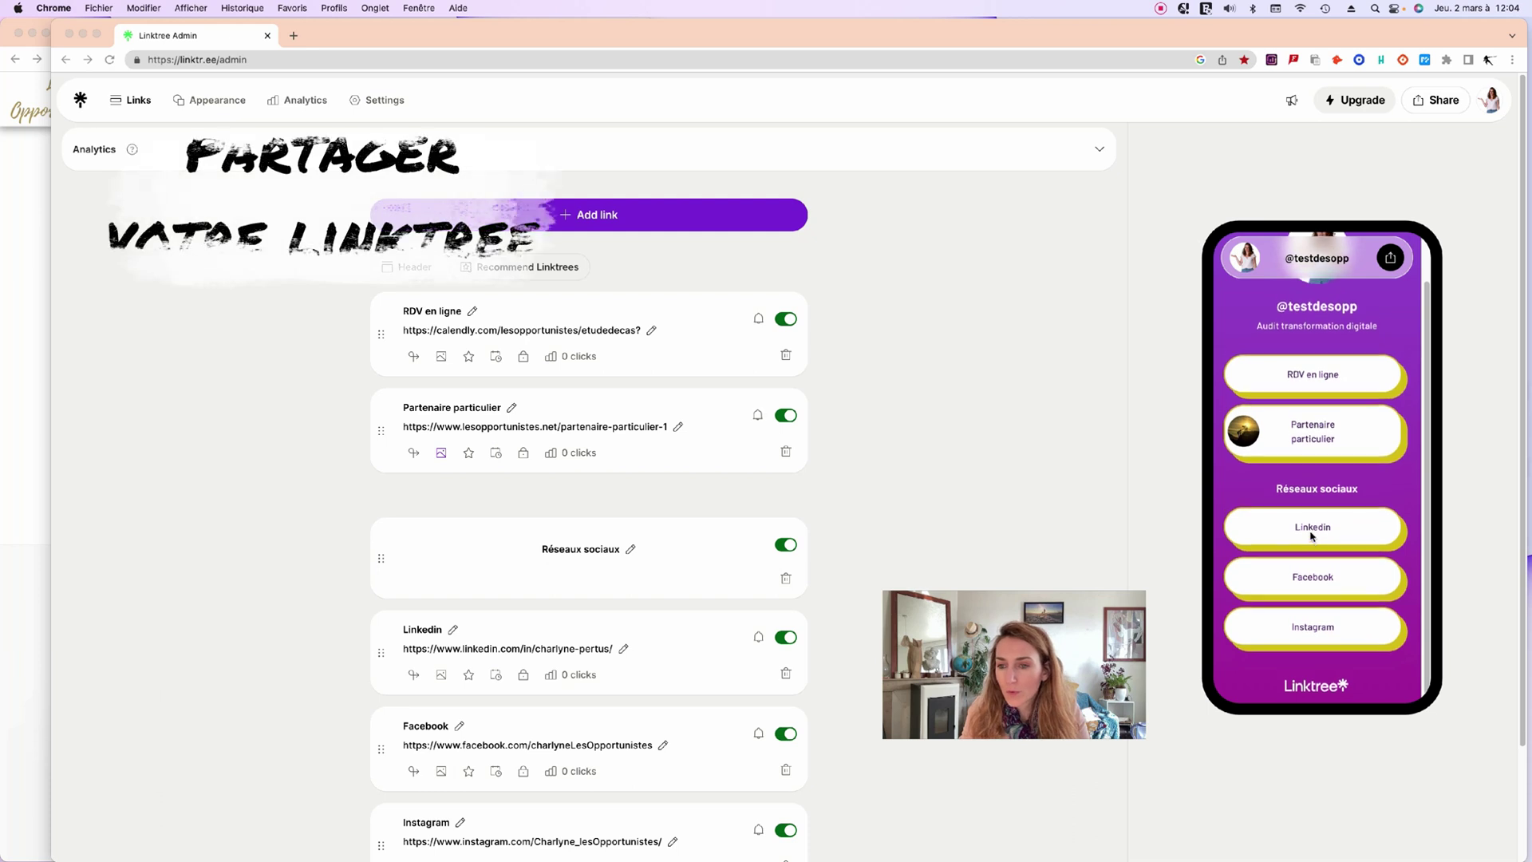
scroll(1309, 502, "down", 1)
scroll(1308, 462, "up", 2)
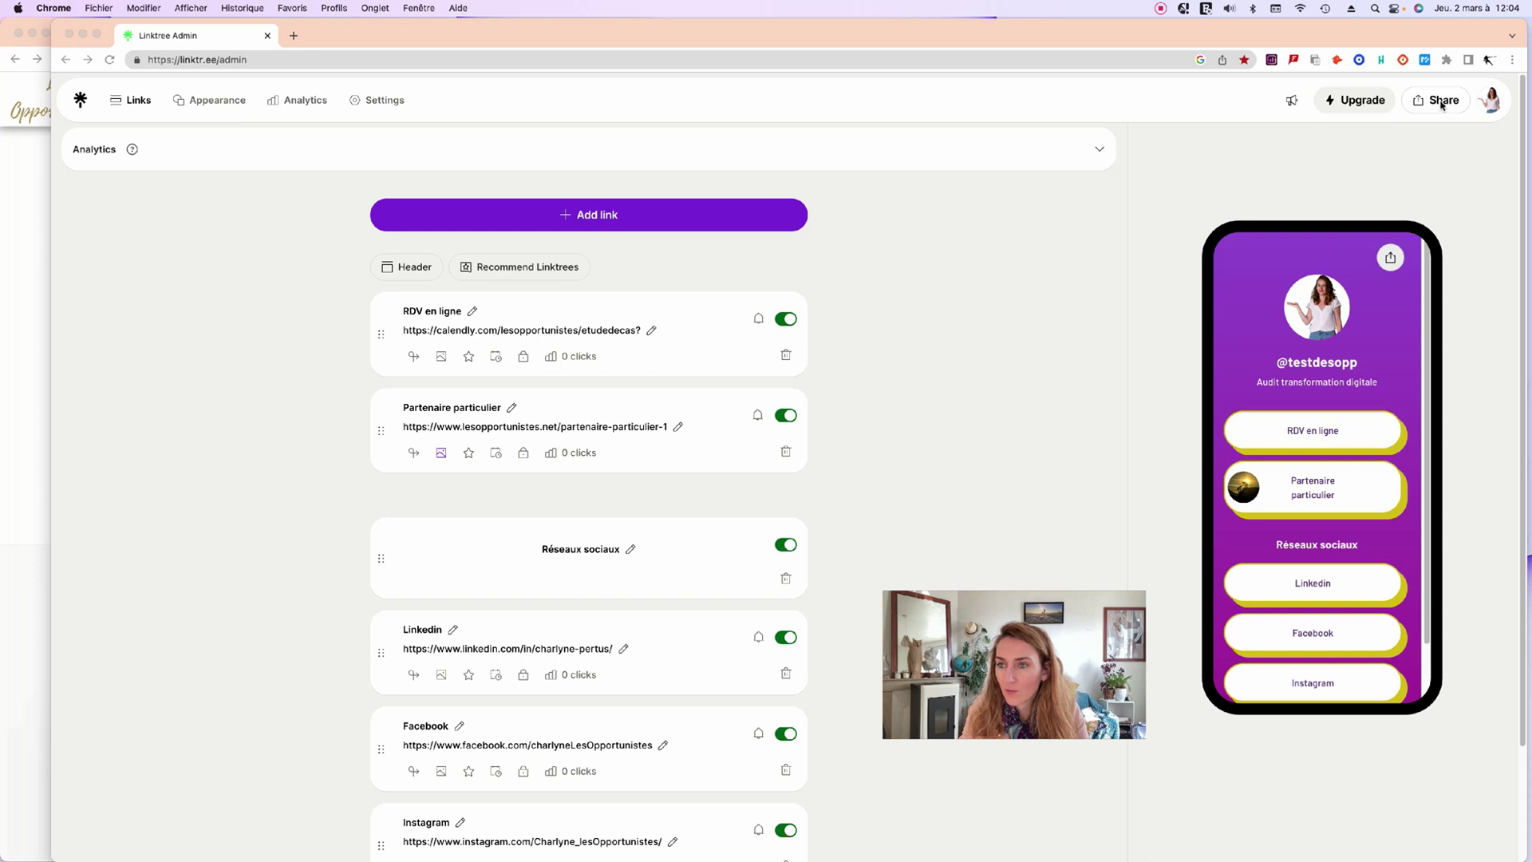
left_click(1442, 104)
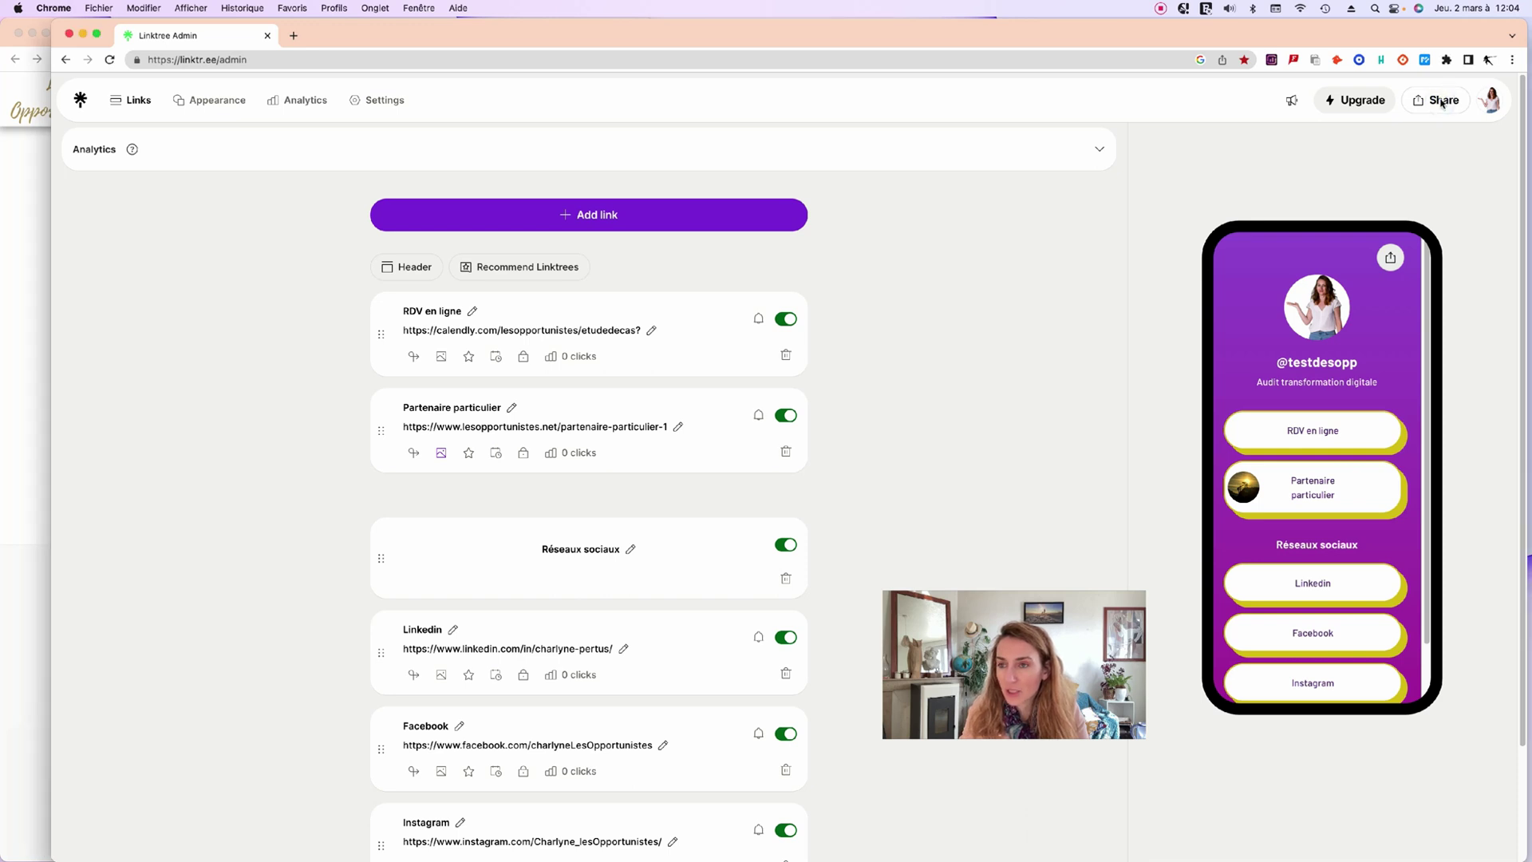
left_click(1441, 103)
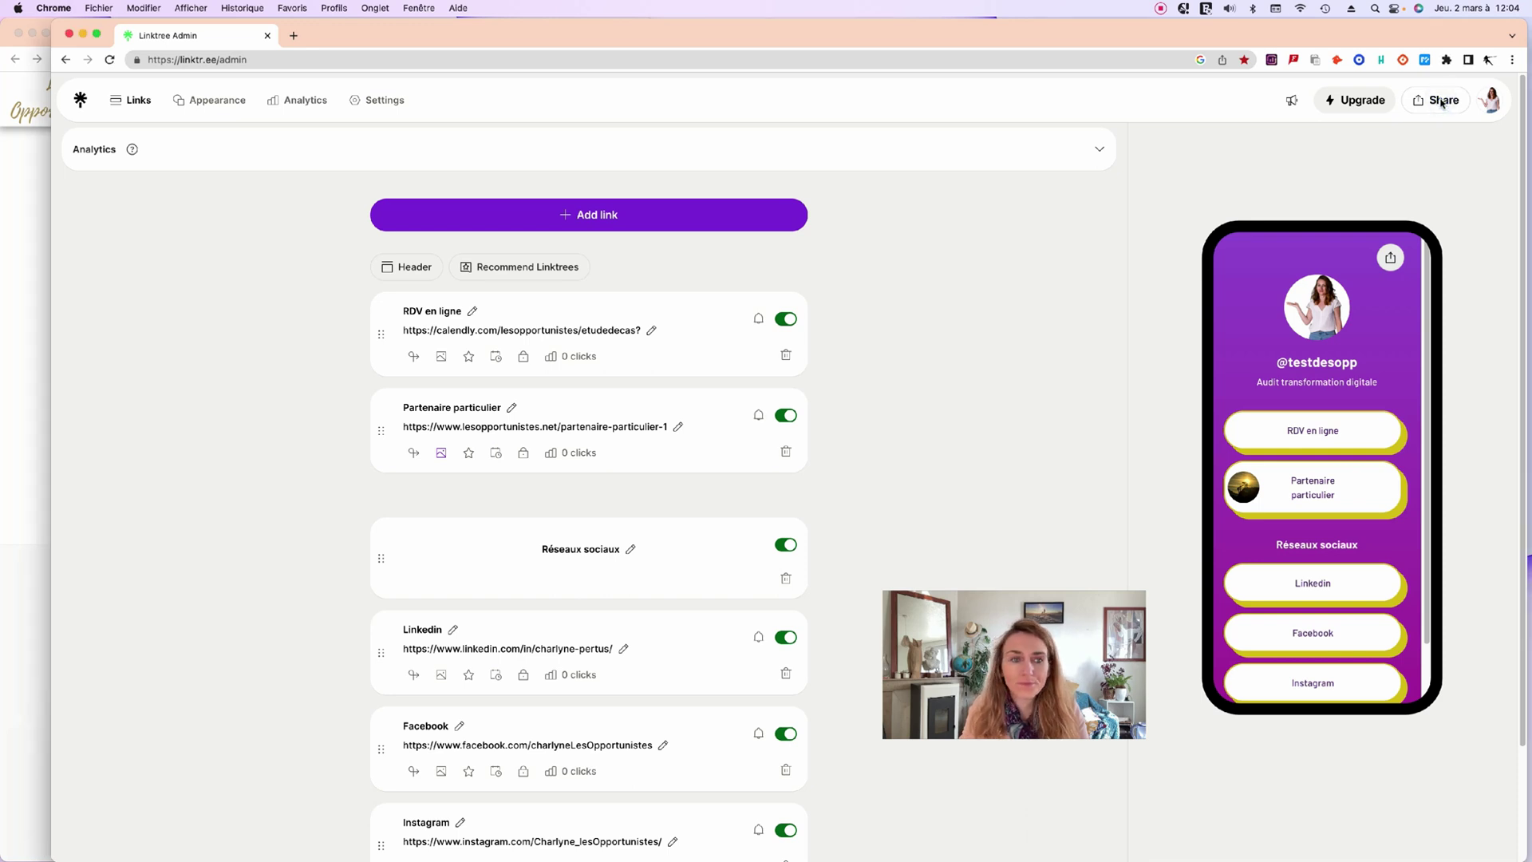
left_click(1442, 102)
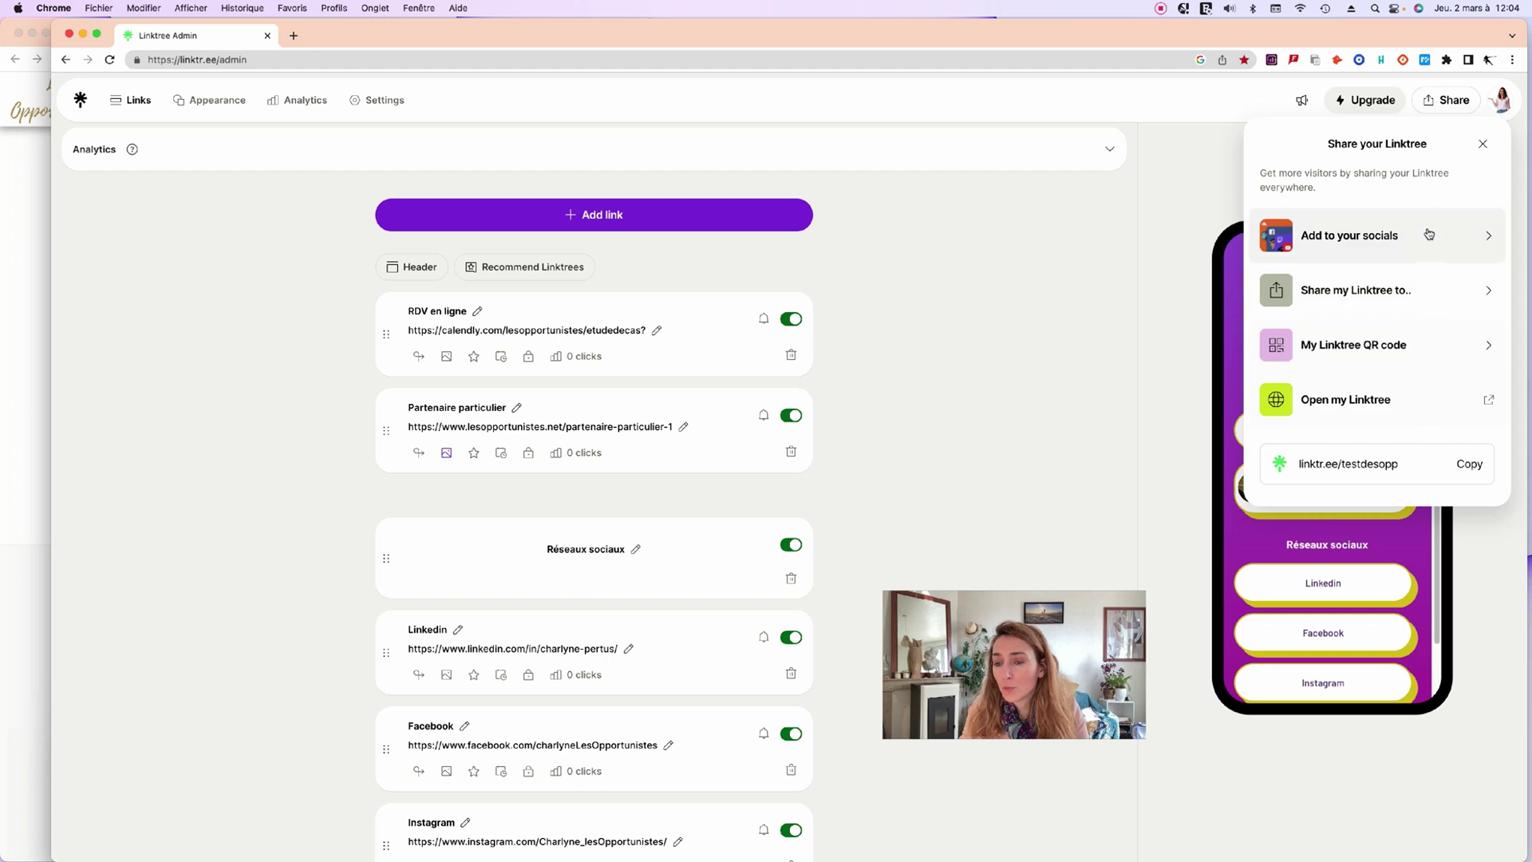
left_click(1479, 470)
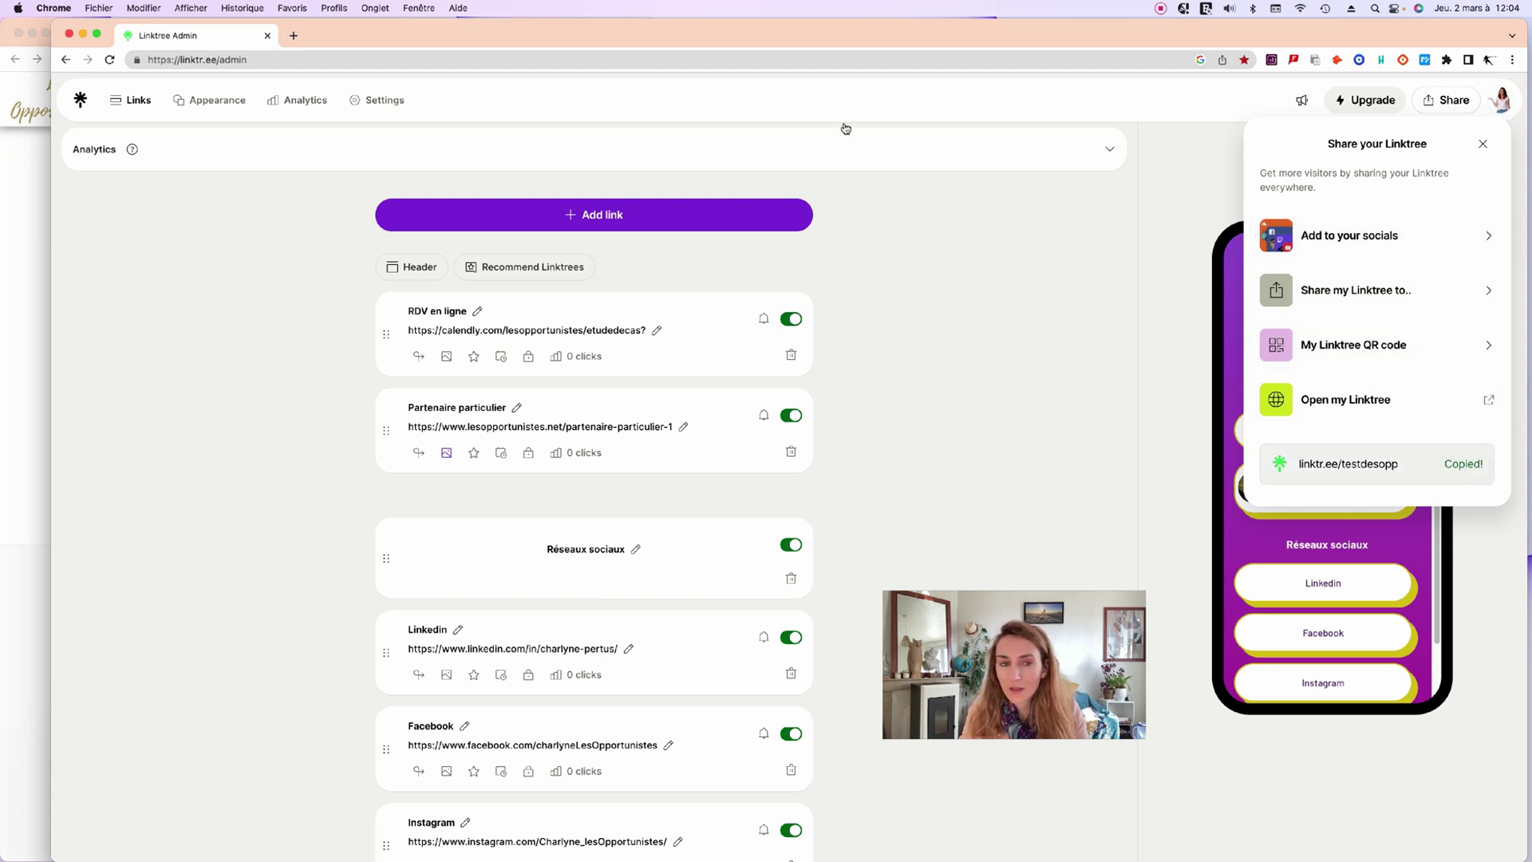
Paste linktr.ee/testdesopp into a new tab and load the public purple page.
left_click(293, 35)
left_click(307, 60)
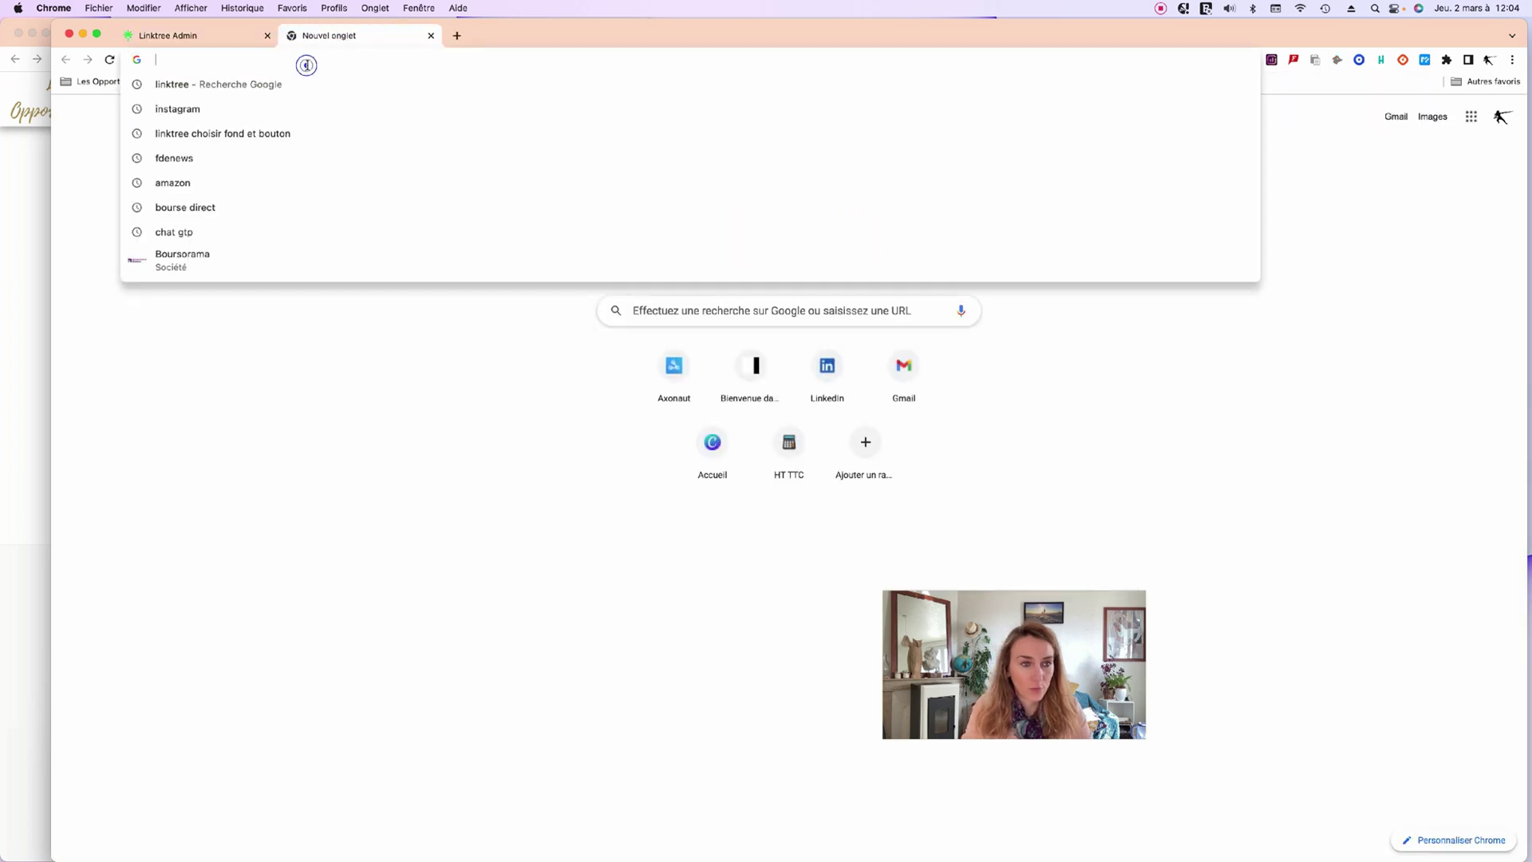
key("super+v")
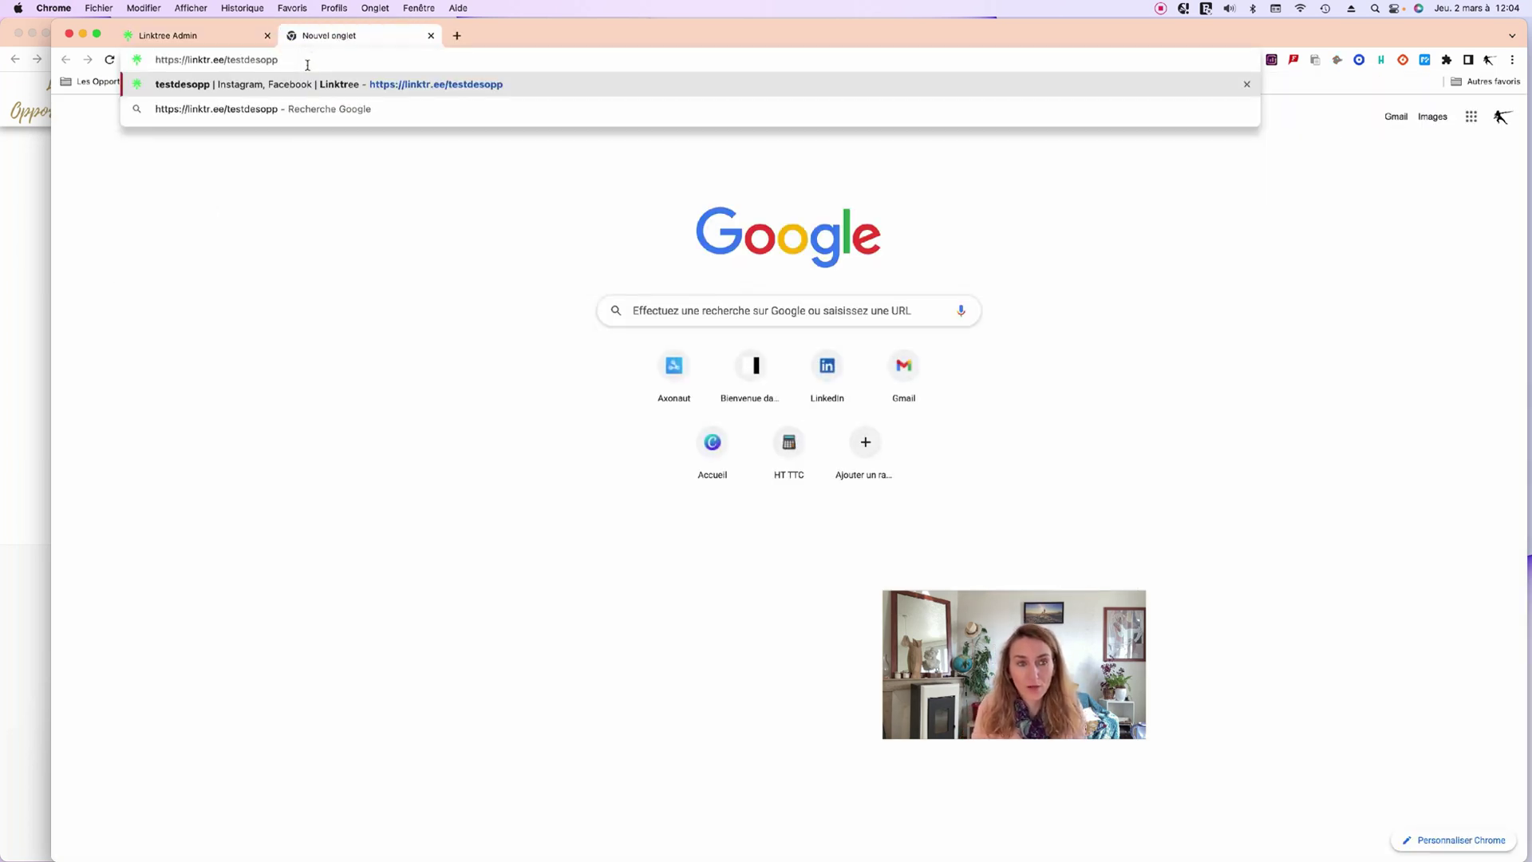
key("Return")
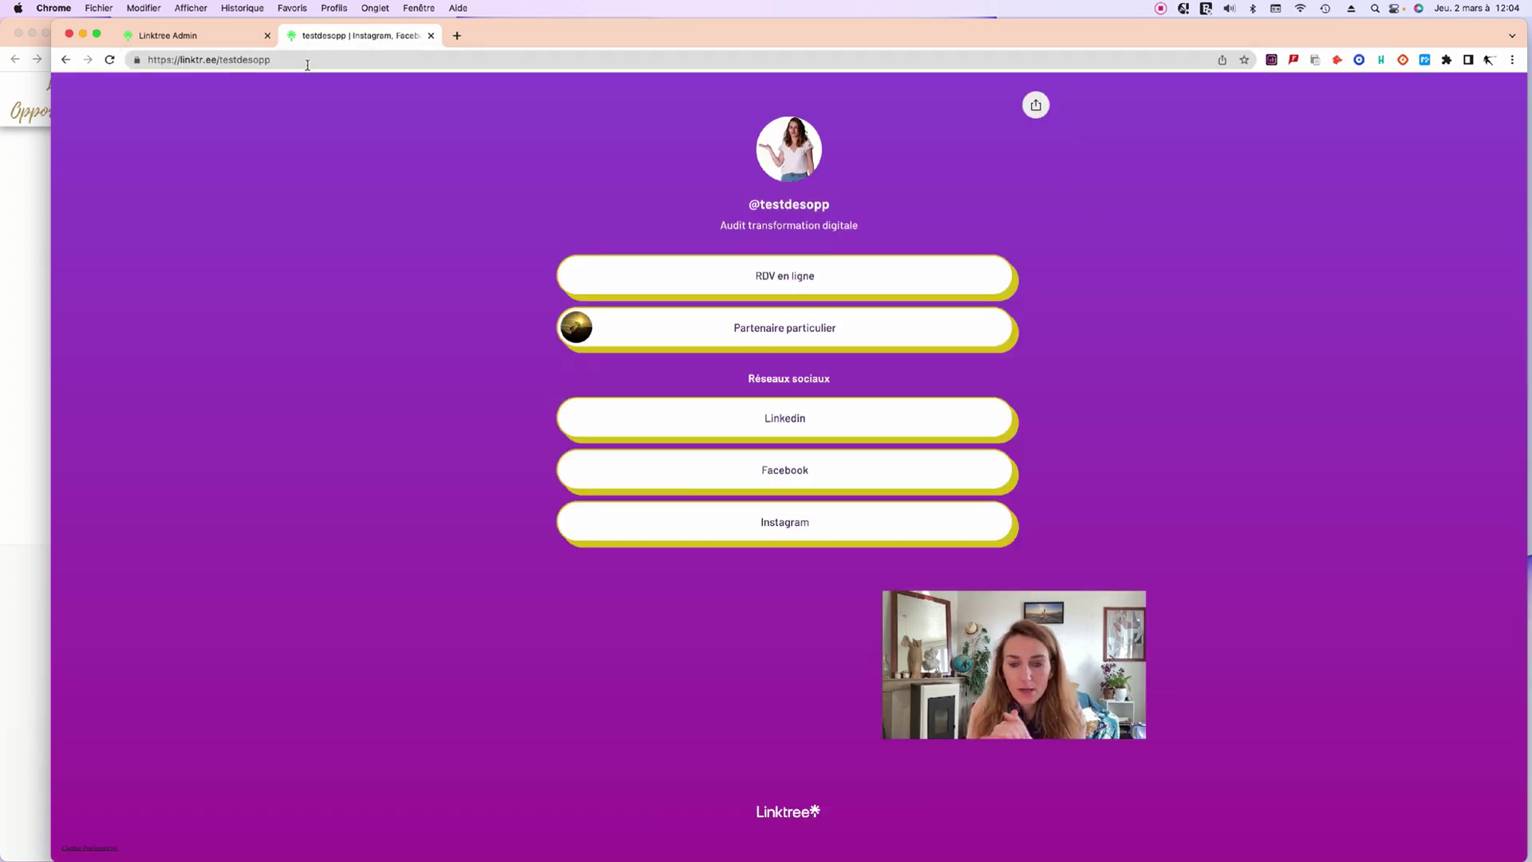
left_click_drag(958, 651, 1306, 679)
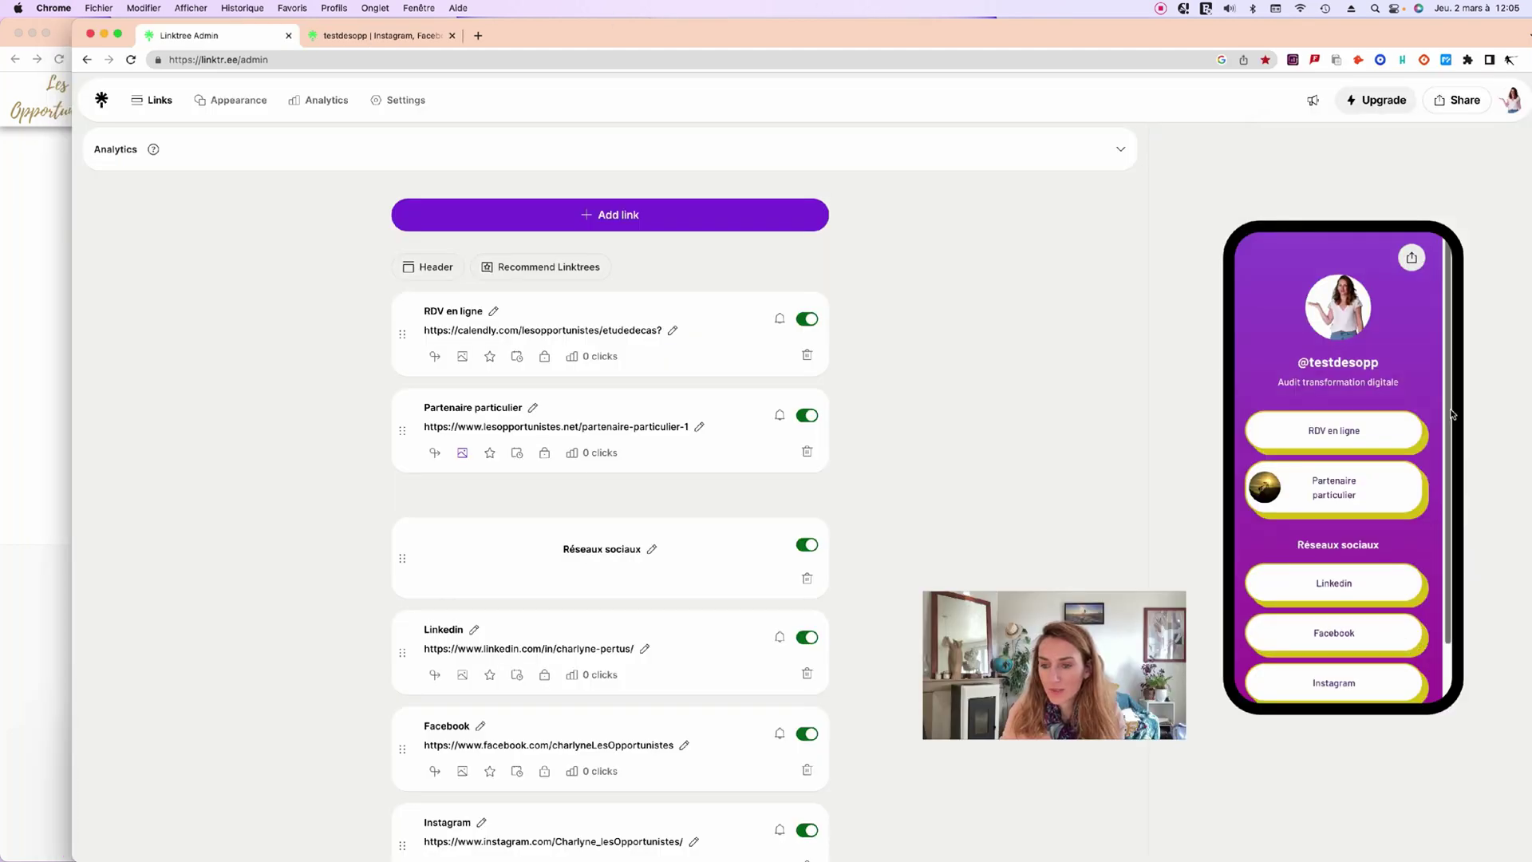
Copy the public page address again from Share and check the public page tab.
scroll(1452, 414, "down", 2)
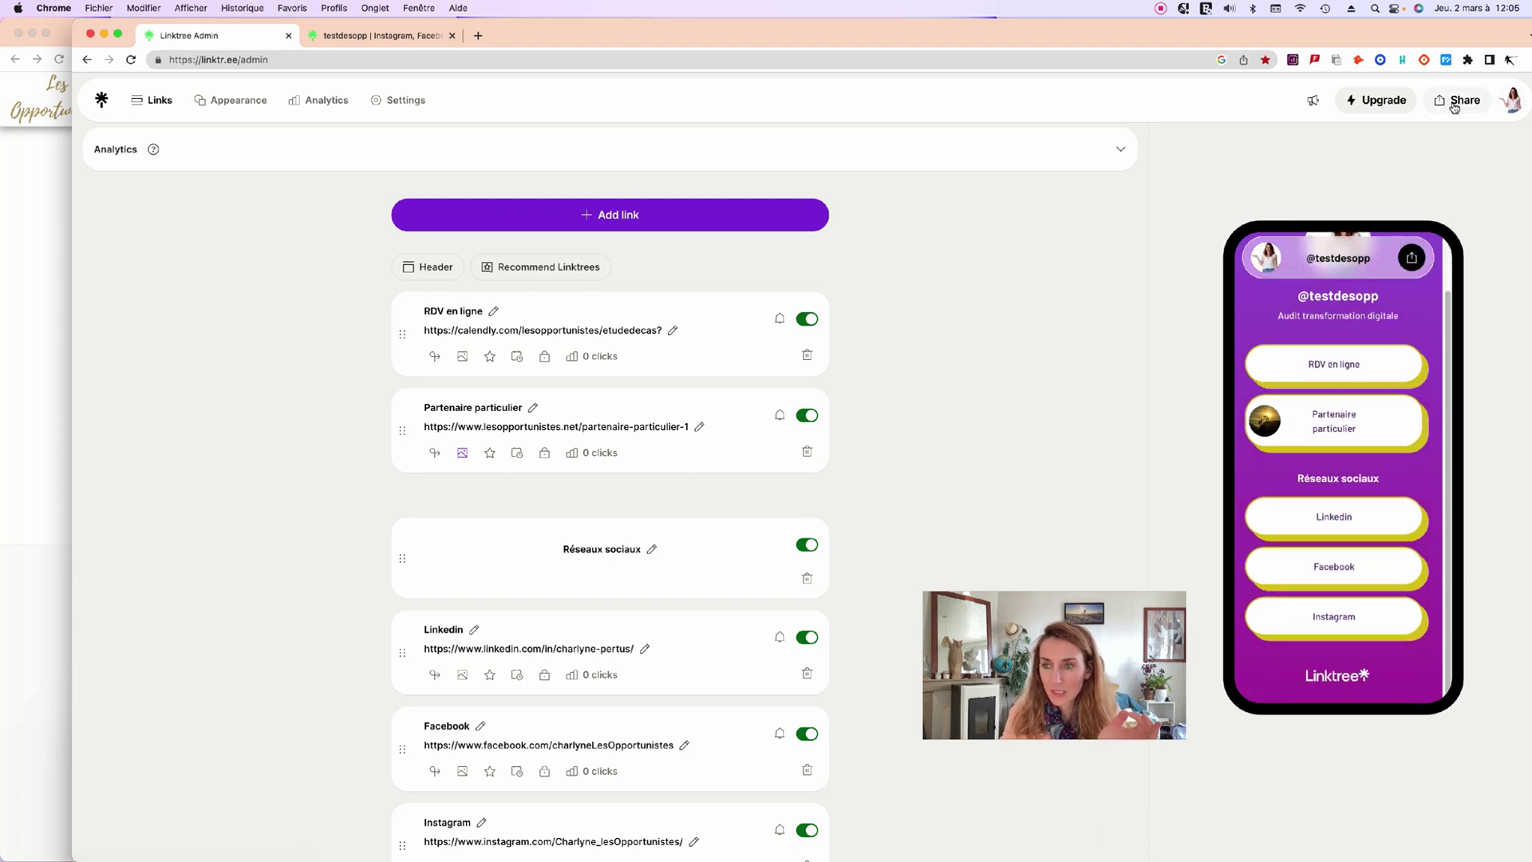
left_click(1454, 107)
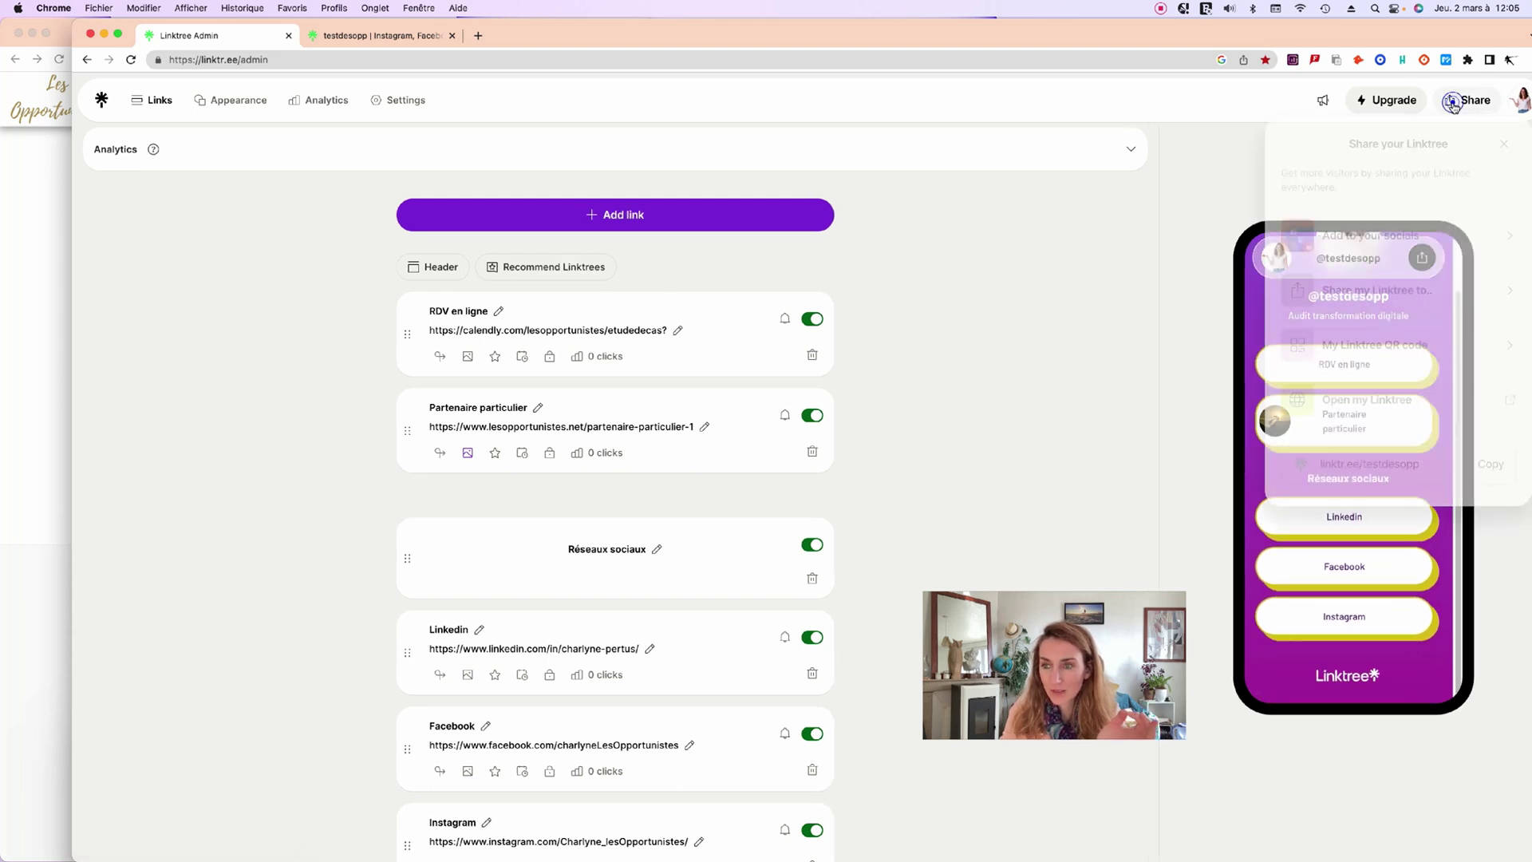
left_click(1487, 464)
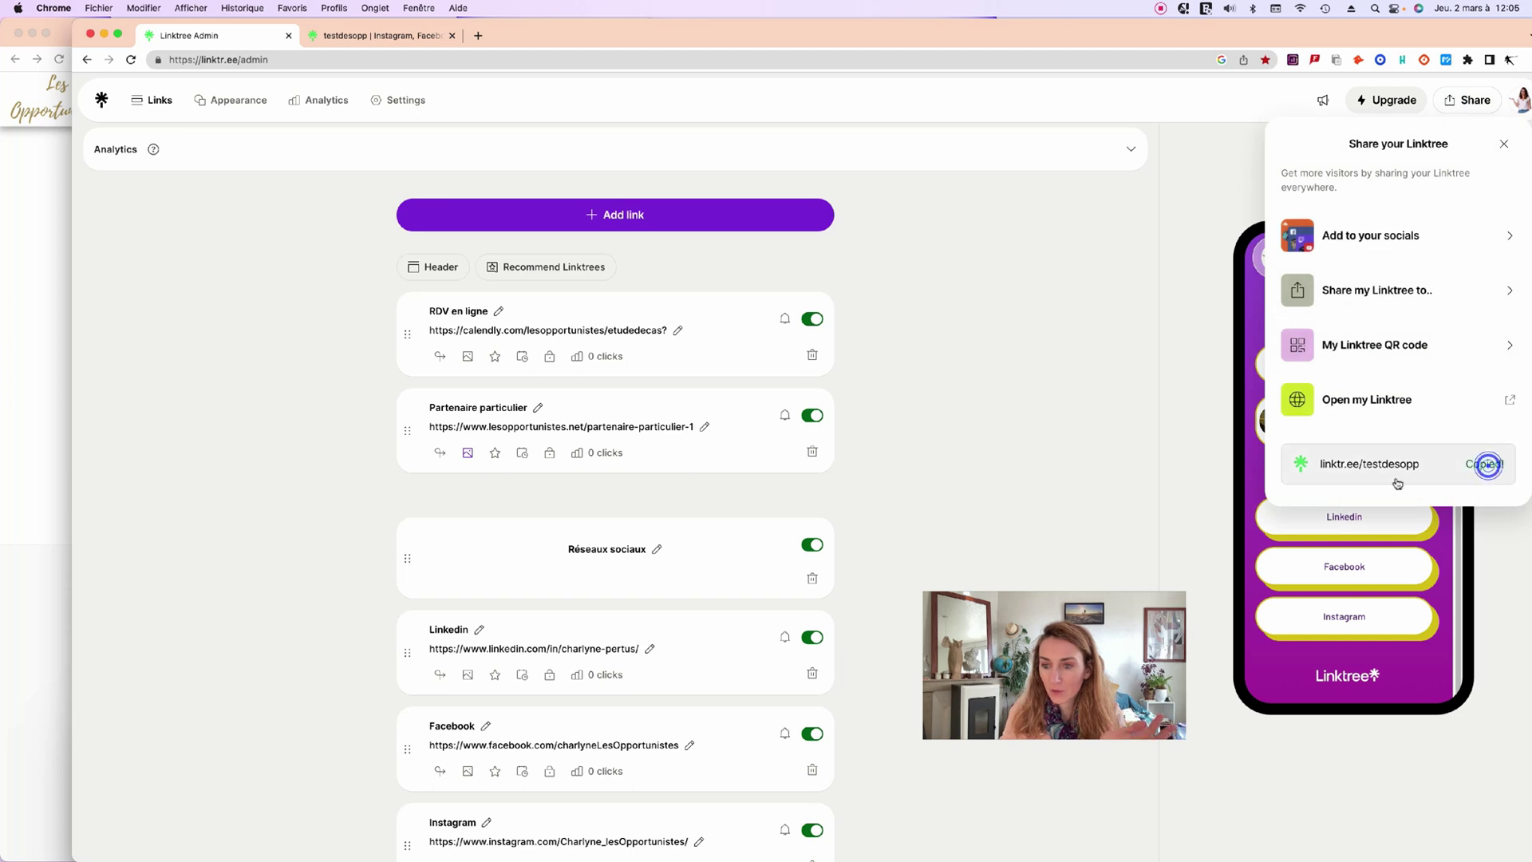
left_click(1127, 422)
left_click(363, 37)
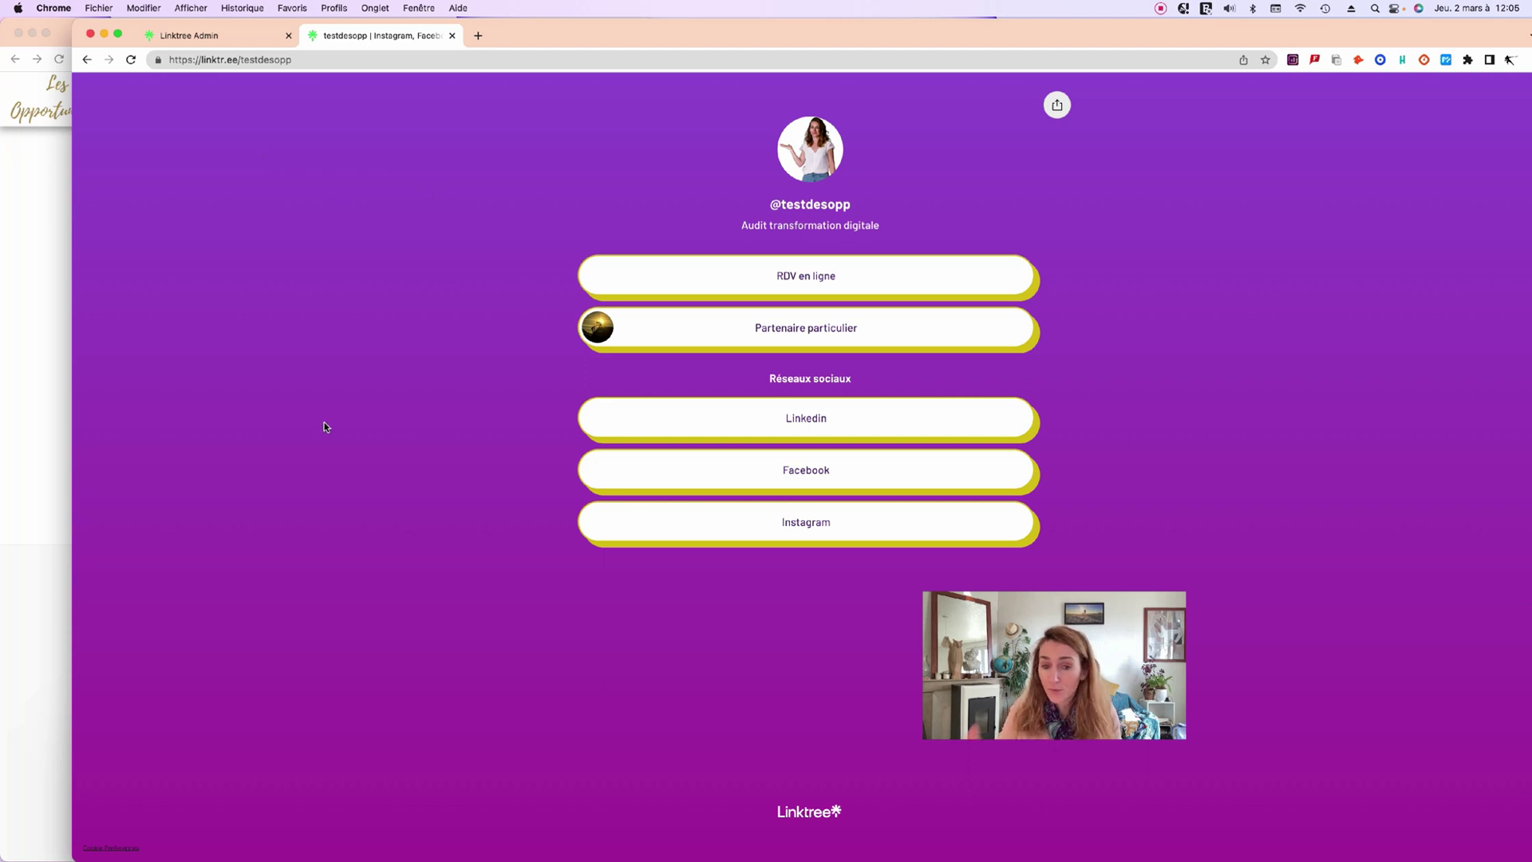
Back in the link editor, switch off the Instagram link.
left_click(189, 35)
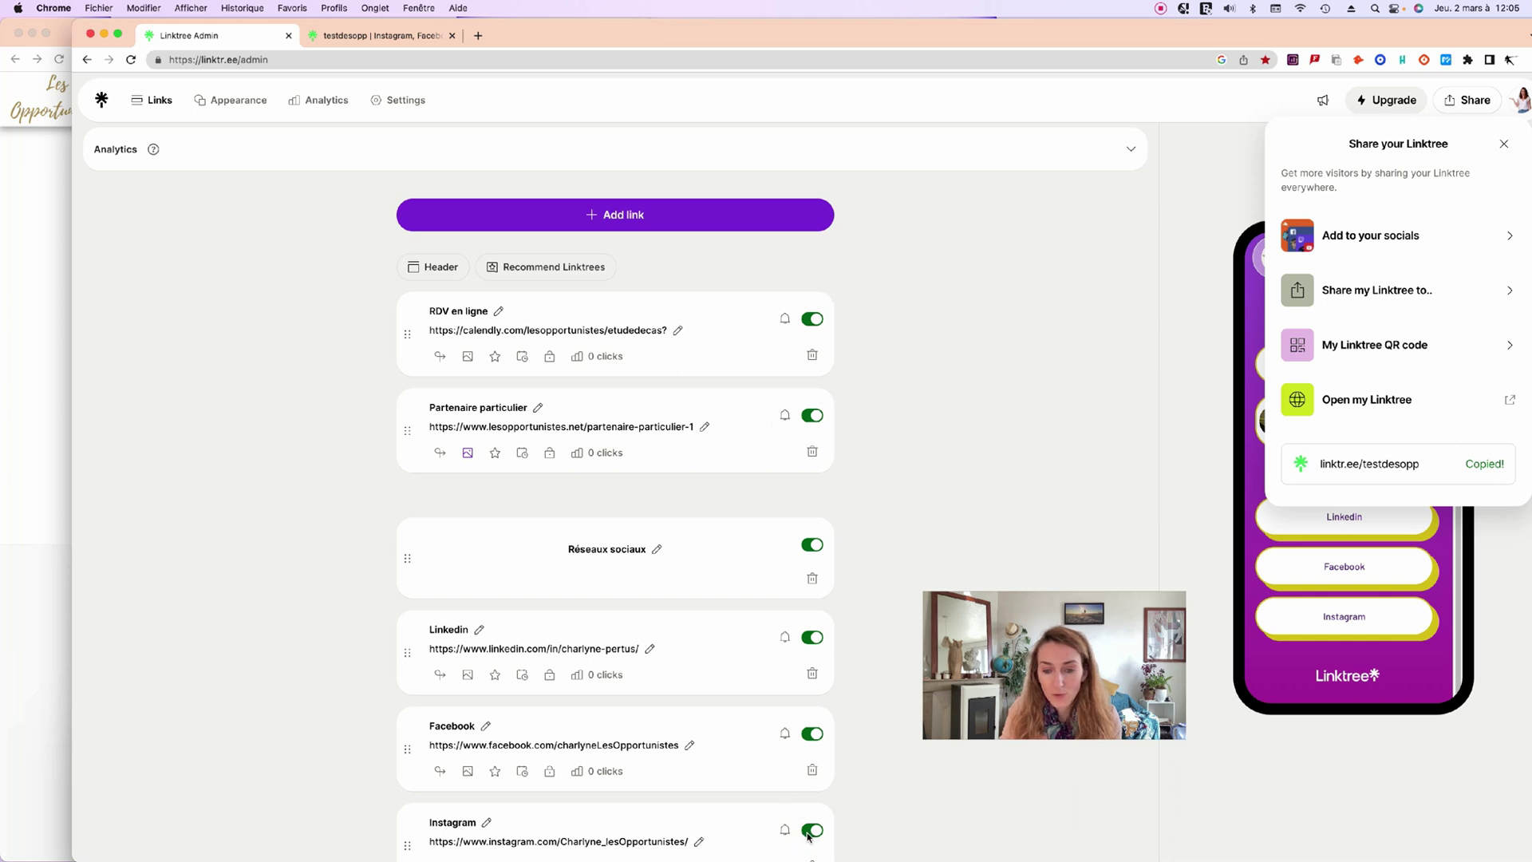
scroll(808, 835, "down", 2)
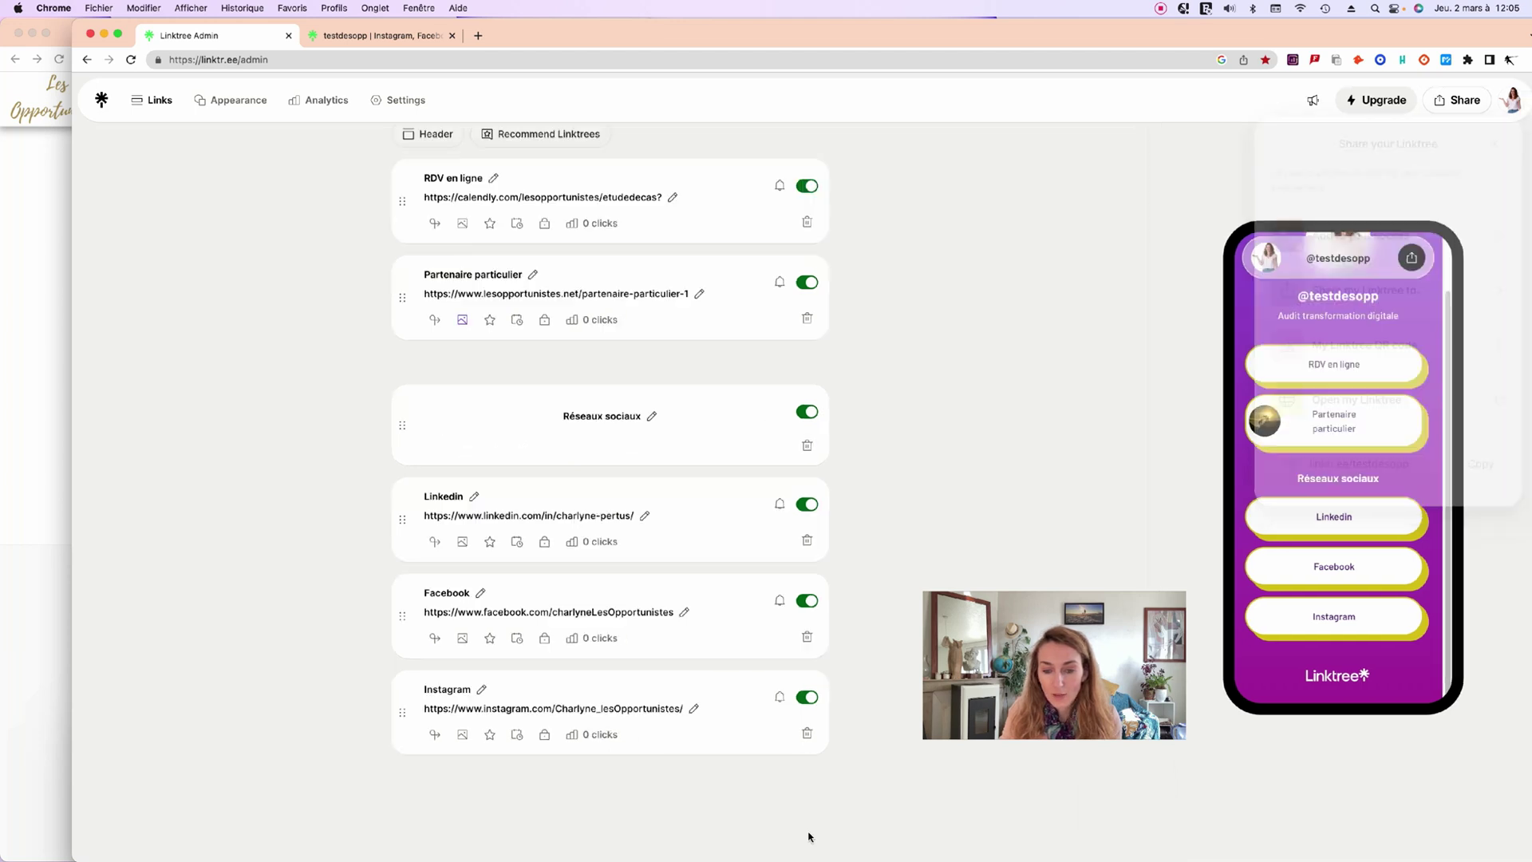
left_click(806, 698)
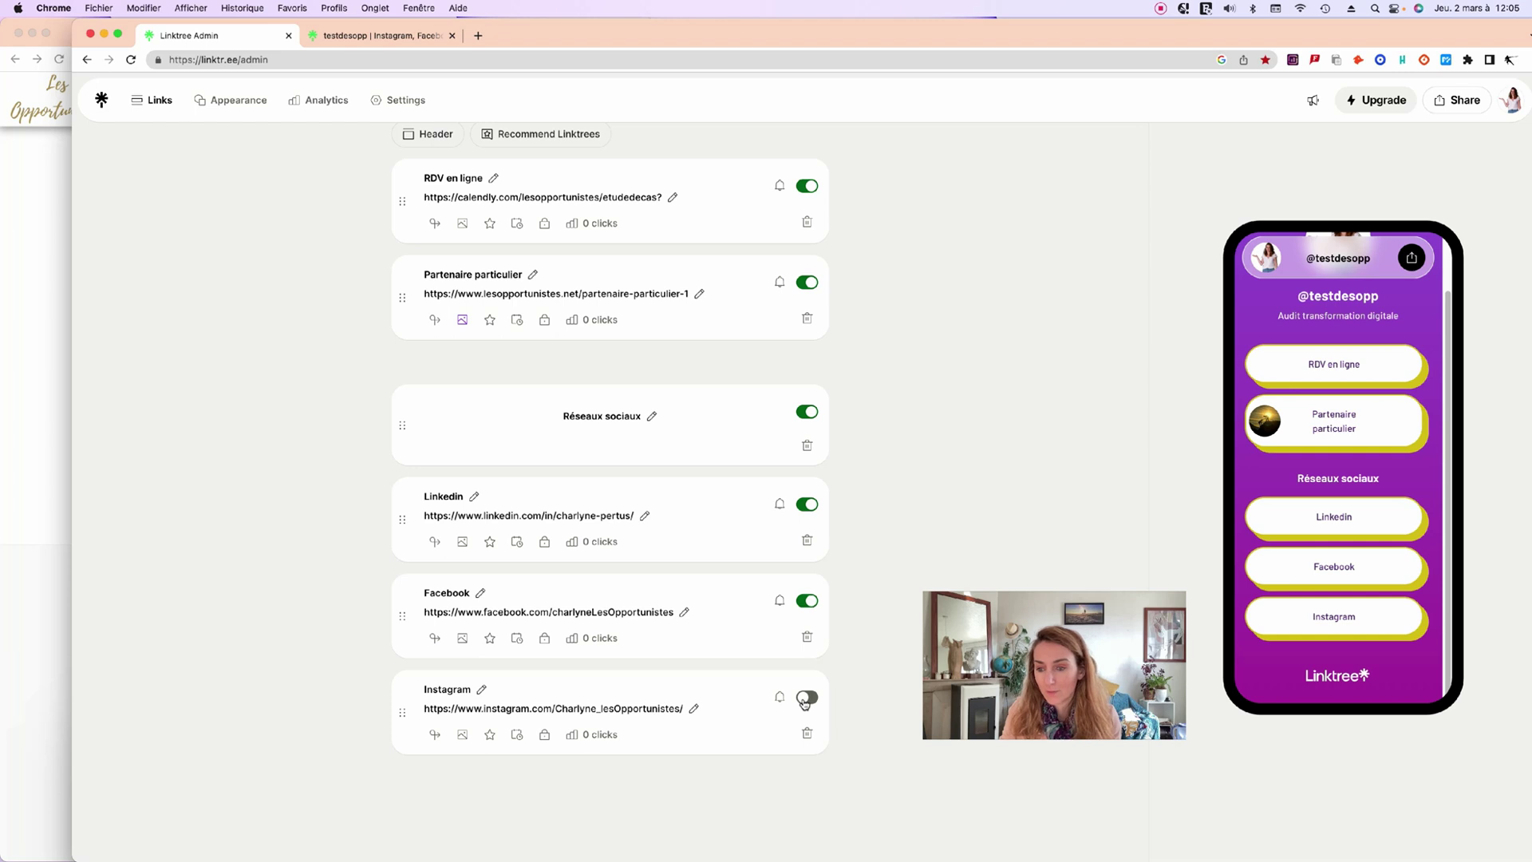